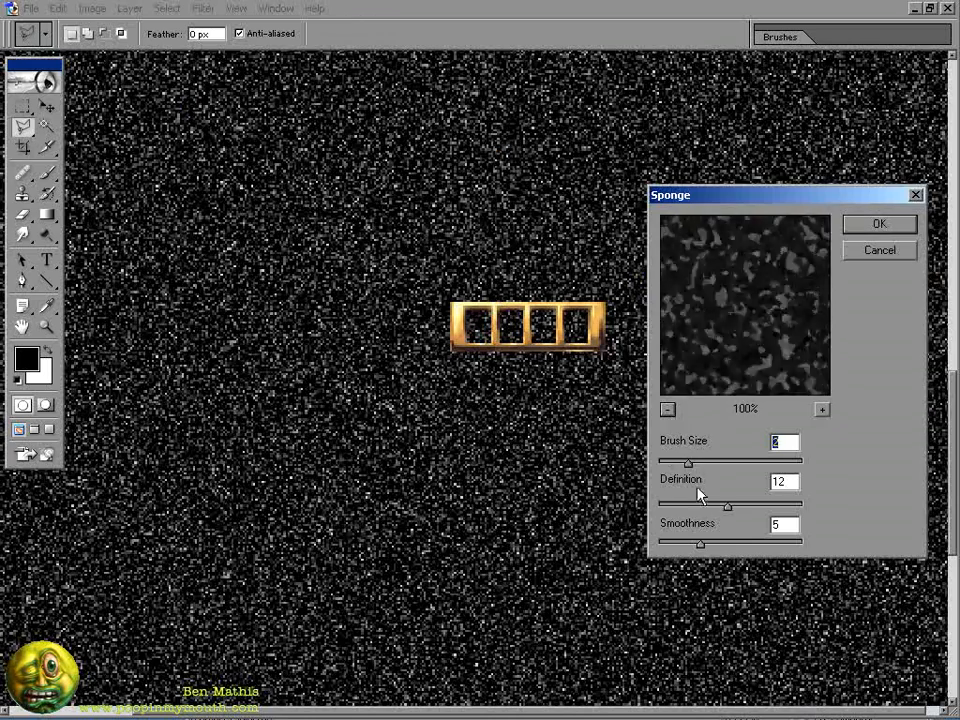
- Apply the Sponge filter to the noise with a larger brush size, a lower definition and the smoothness at its minimum
left_click_drag(728, 505, 718, 505)
left_click_drag(701, 544, 661, 543)
left_click_drag(689, 464, 707, 464)
key("Return")
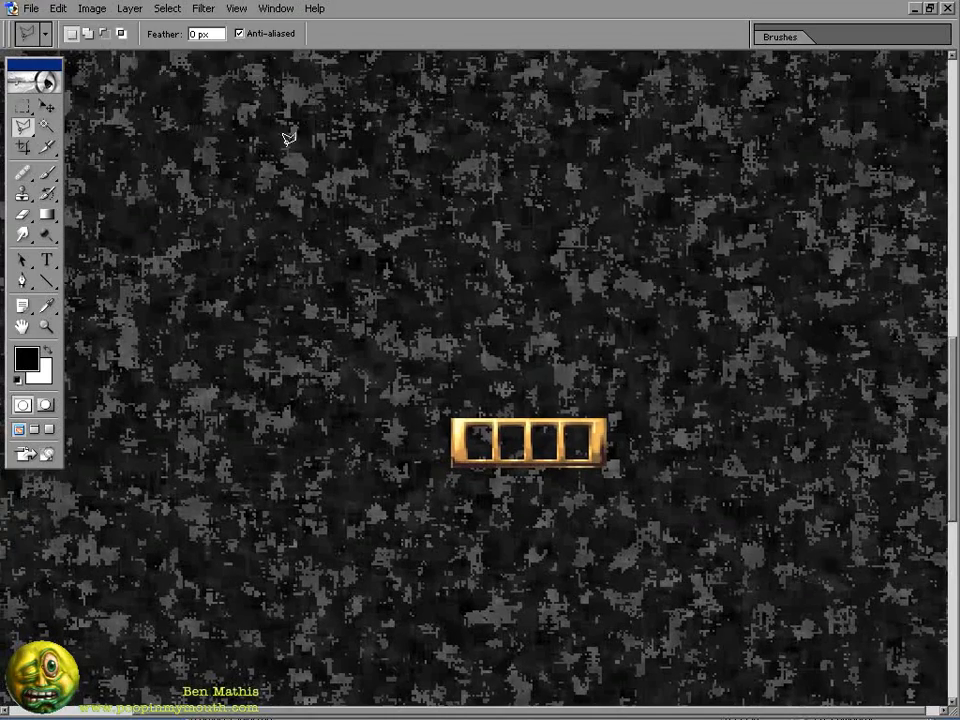
- Adjust the sponge texture's tint with Color Balance so it suits the metal badge
key("ctrl+b")
left_click(593, 378)
left_click_drag(591, 299, 634, 300)
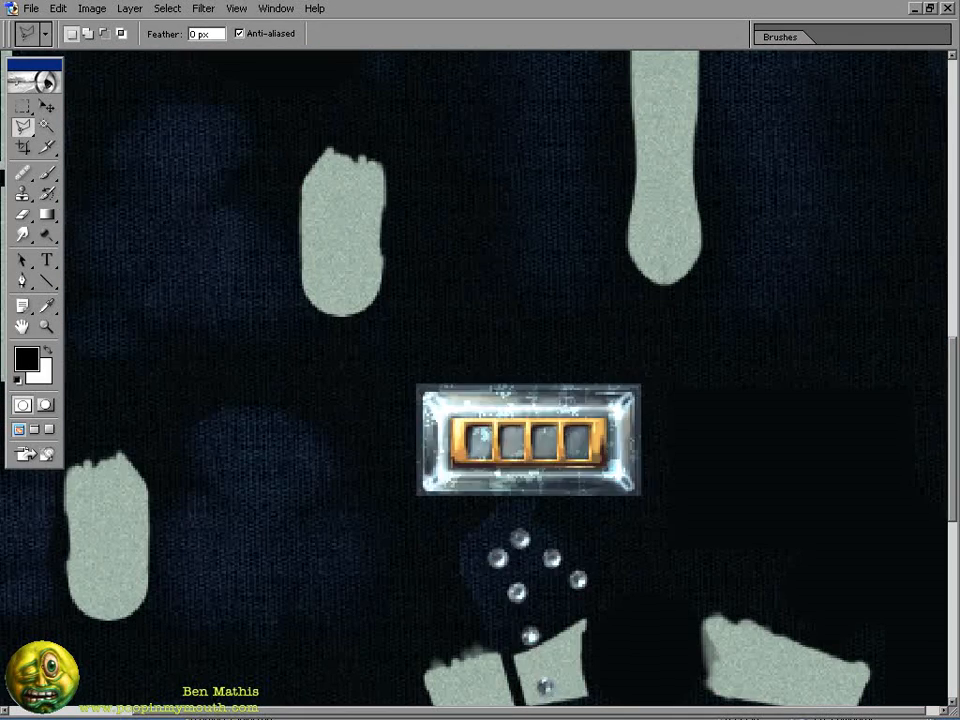
key("ctrl+plus")
key("ctrl+plus")
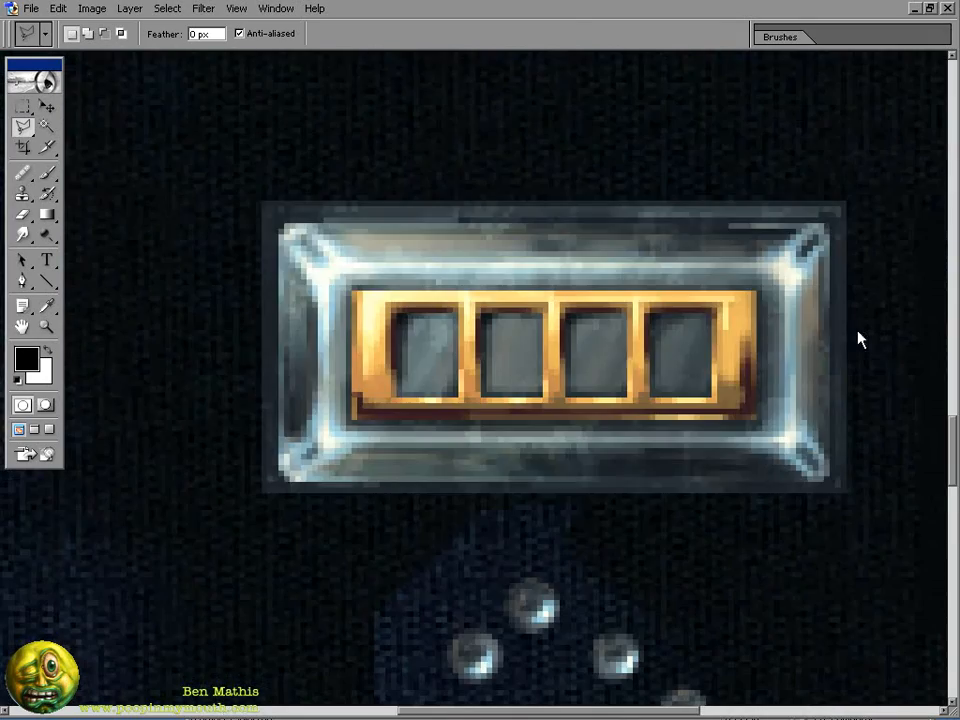
- Cycle the sponge texture layer through several blending modes over the metal badge
left_click_drag(348, 432, 285, 350)
key("shift+plus")
key("shift+plus")
key("shift+plus")
key("shift+plus")
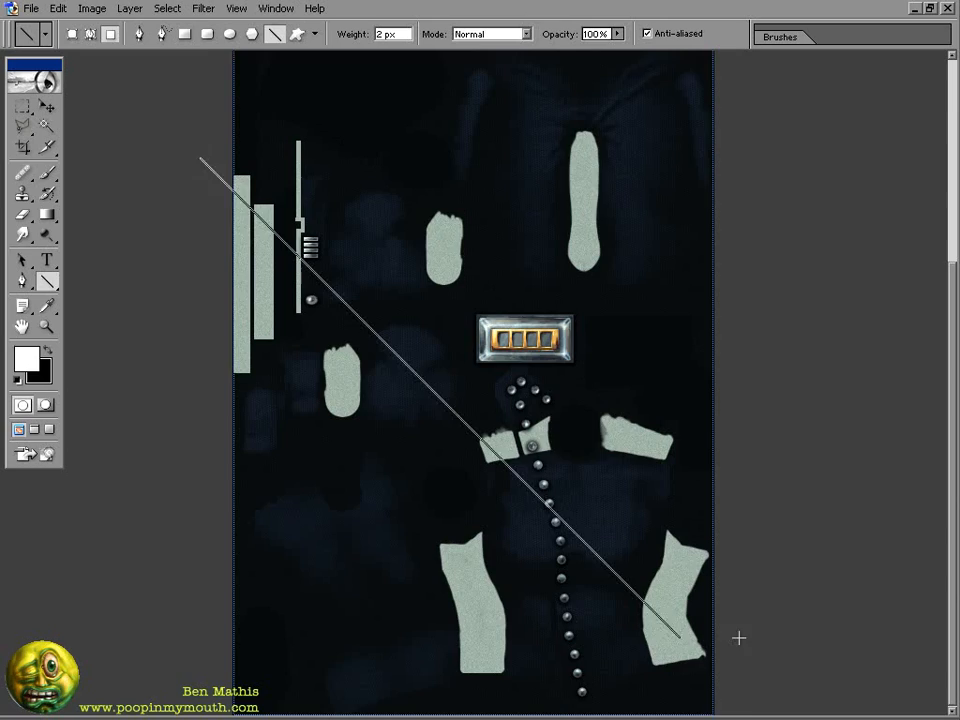
- Draw a 2 px white diagonal line across the uniform texture and duplicate it into parallel stripes, extending them into the upper half
left_click_drag(739, 638, 741, 648, "shift")
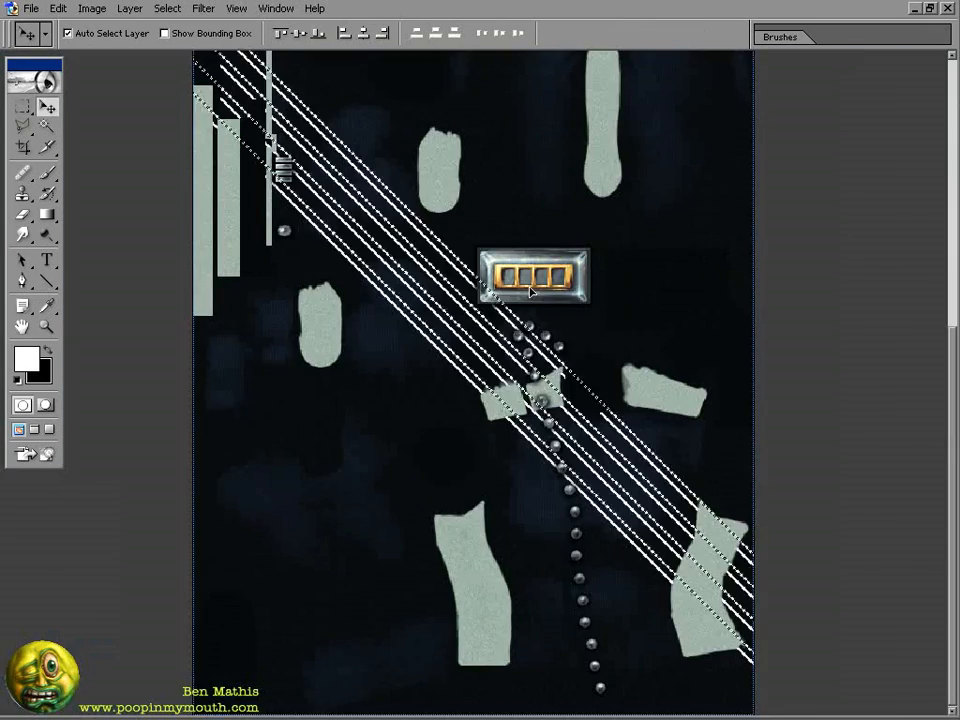
left_click_drag(531, 291, 473, 289, "alt")
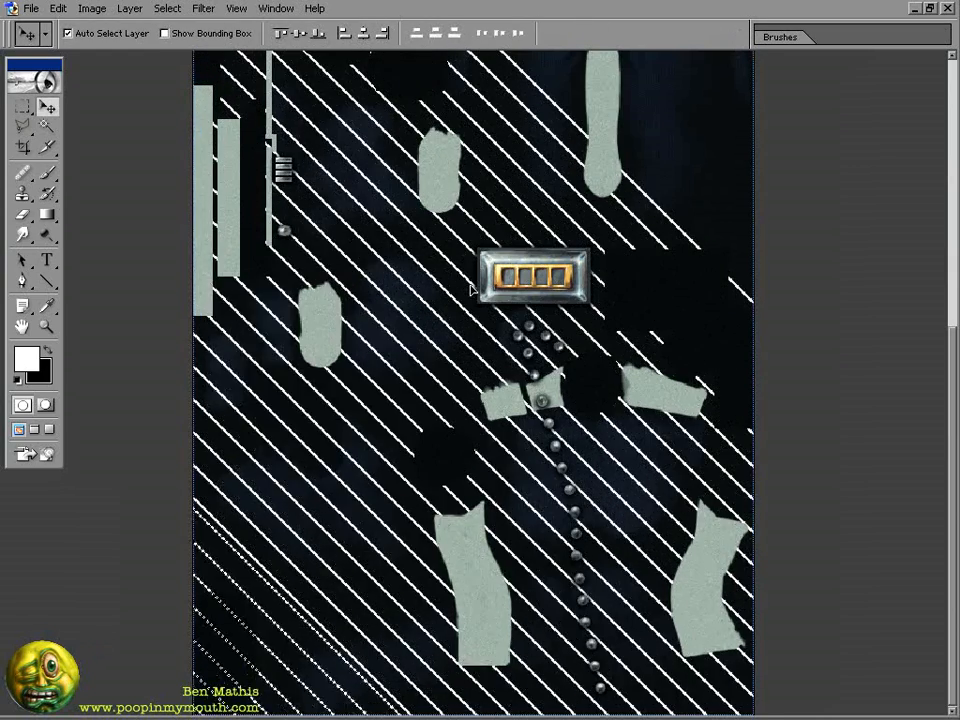
scroll(542, 311, "down", 9, "alt")
key("ctrl+a")
key("alt+shift+Up")
key("shift+Up")
key("shift+Up")
key("shift+Up")
key("shift+Up")
key("shift+Up")
key("shift+Up")
key("shift+Up")
key("shift+Up")
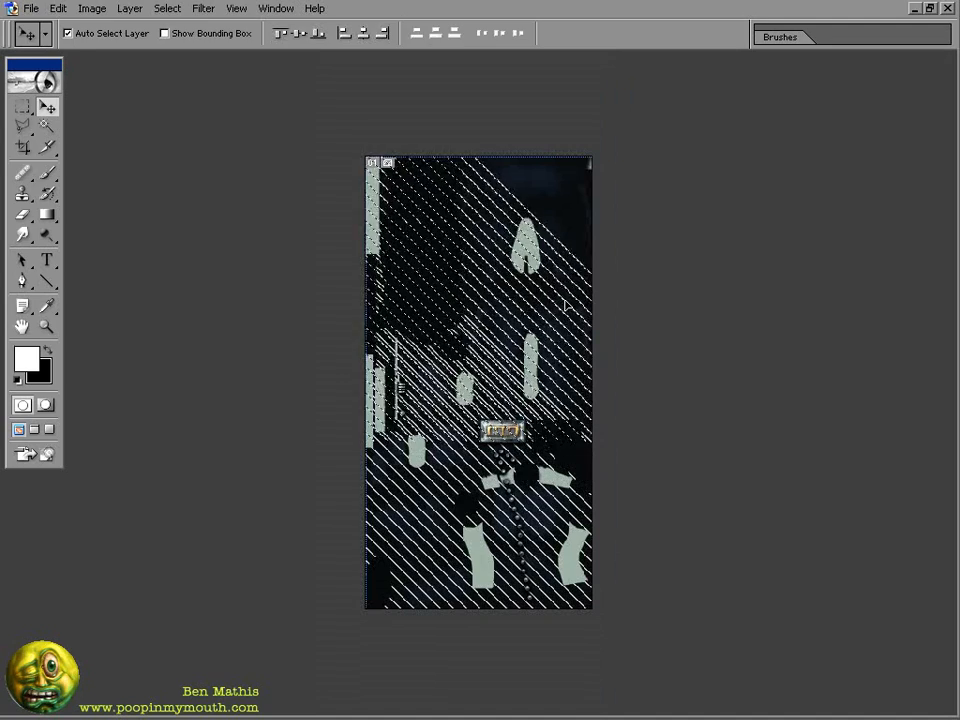
- Select part of the diagonal stripes and copy it upward to fill the texture's upper area
key("l")
left_click(603, 459, "alt")
double_click(729, 585)
key("ctrl+alt+shift+Up")
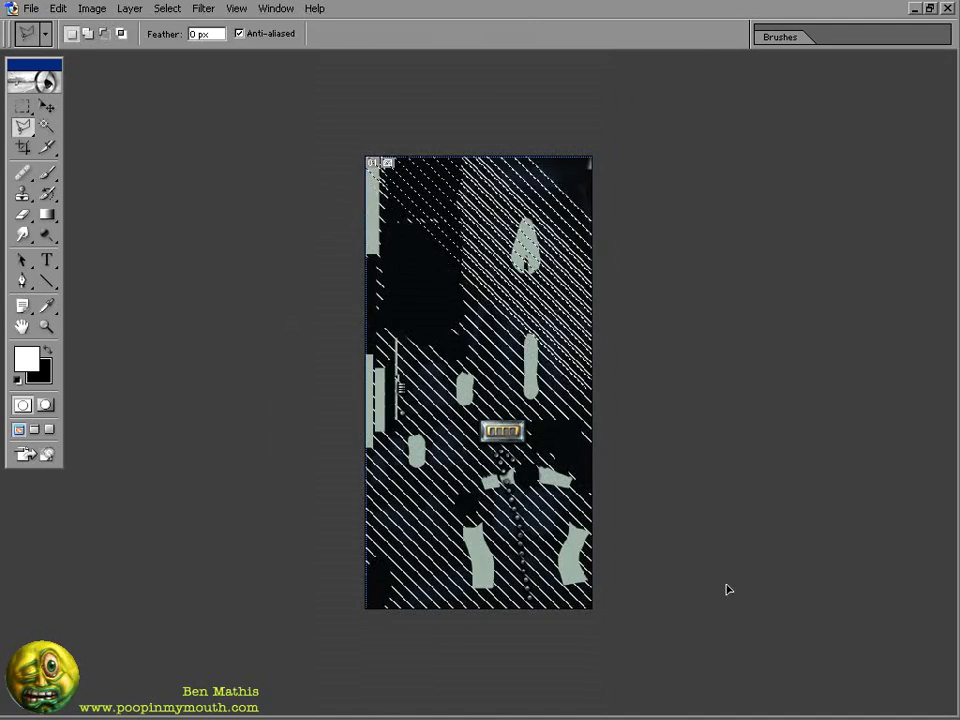
- Add a mirrored copy of the diagonal stripes to form a crosshatch grid, and clear the selection
key("ctrl+a")
key("ctrl+t")
key("Return")
key("ctrl+d")
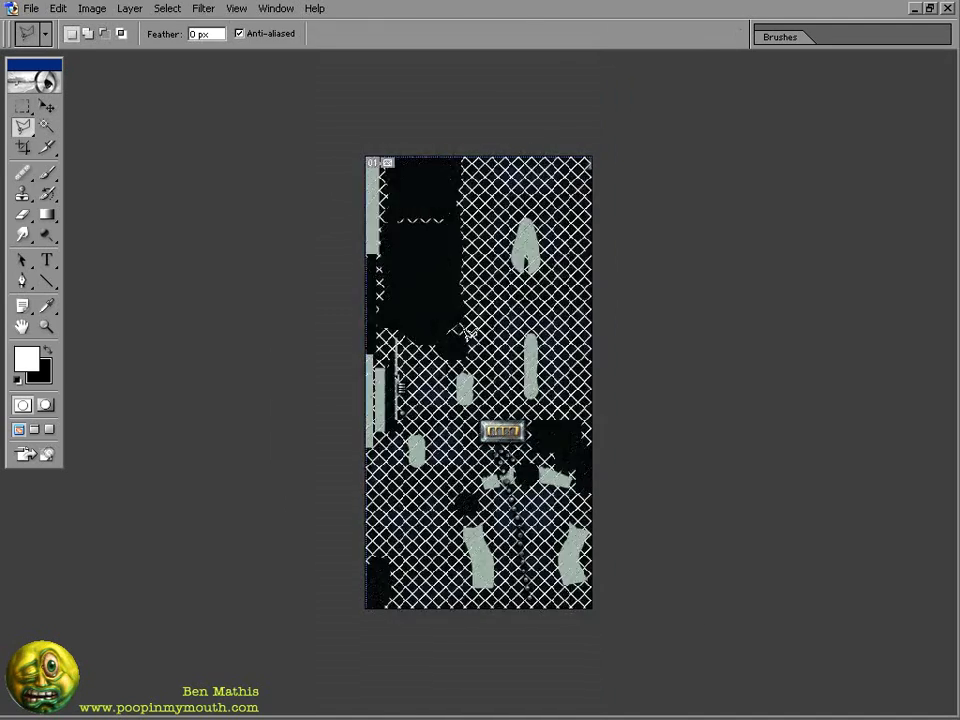
- Duplicate the white crosshatch grid layer and blur it slightly to give the lines a soft glow
scroll(484, 207, "up", 5, "alt")
key("ctrl+j")
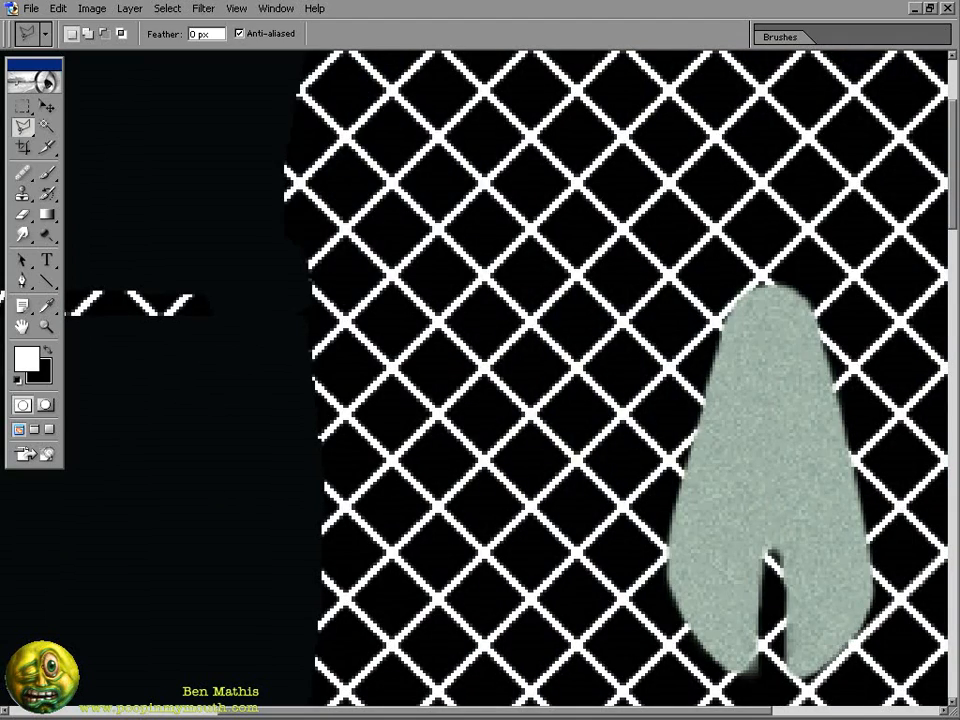
left_click(203, 8)
mouse_move(225, 118)
left_click(345, 154)
left_click_drag(555, 584, 573, 584)
left_click(787, 334)
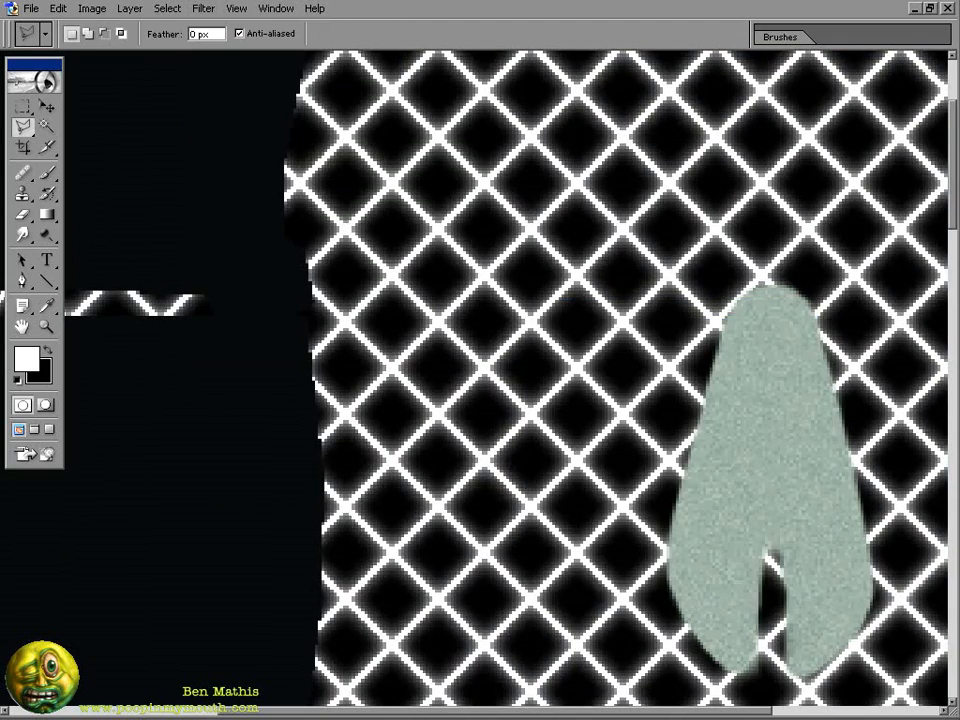
- Invert the blurred crosshatch grid and adjust its tones with Levels
key("ctrl+i")
left_click_drag(665, 214, 671, 242)
key("ctrl+l")
left_click_drag(626, 502, 703, 502)
left_click(810, 365)
- Blend the grid over the uniform fabric in Overlay mode at 50% opacity and invert it
mouse_move(402, 221)
left_mouse_down()
mouse_move(737, 381)
mouse_move(400, 160)
left_mouse_up()
key("shift+alt+o")
mouse_move(561, 142)
left_mouse_down()
mouse_move(602, 354)
mouse_move(598, 60)
mouse_move(656, 344)
mouse_move(568, 351)
mouse_move(587, 358)
left_mouse_up()
key("5")
key("ctrl+plus")
key("ctrl+i")
- Try two filters on the quilted grid layer and undo the last one
left_click(203, 8)
mouse_move(225, 298)
left_click(433, 346)
left_click(203, 8)
left_click(443, 328)
key("ctrl+z")
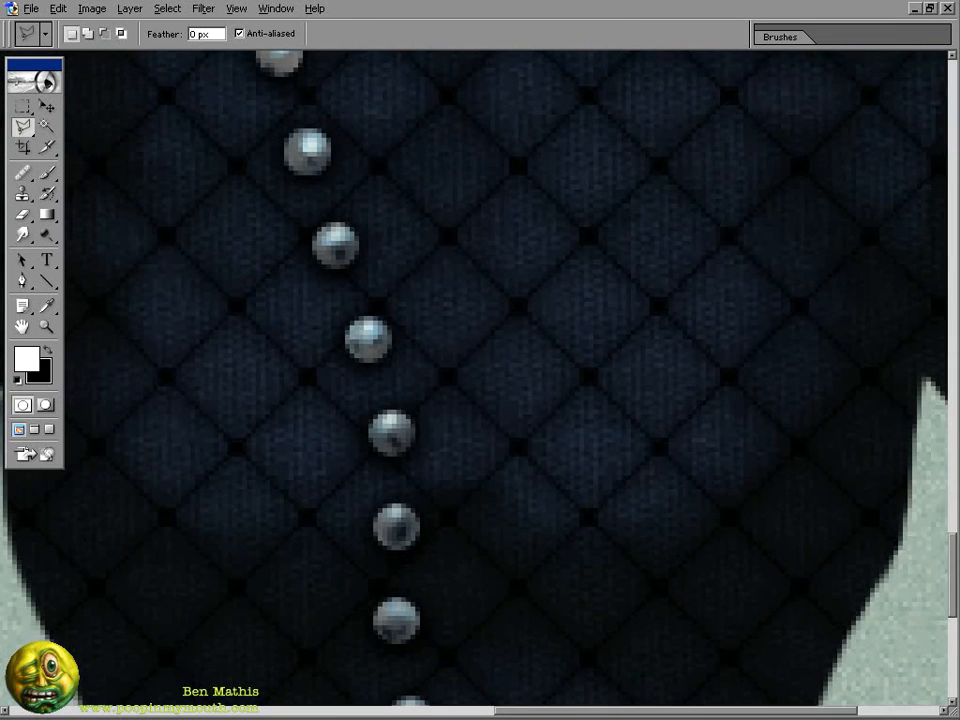
- Set the quilted pattern layer's opacity to 20%
left_click_drag(580, 85, 675, 390)
left_click_drag(761, 511, 714, 341)
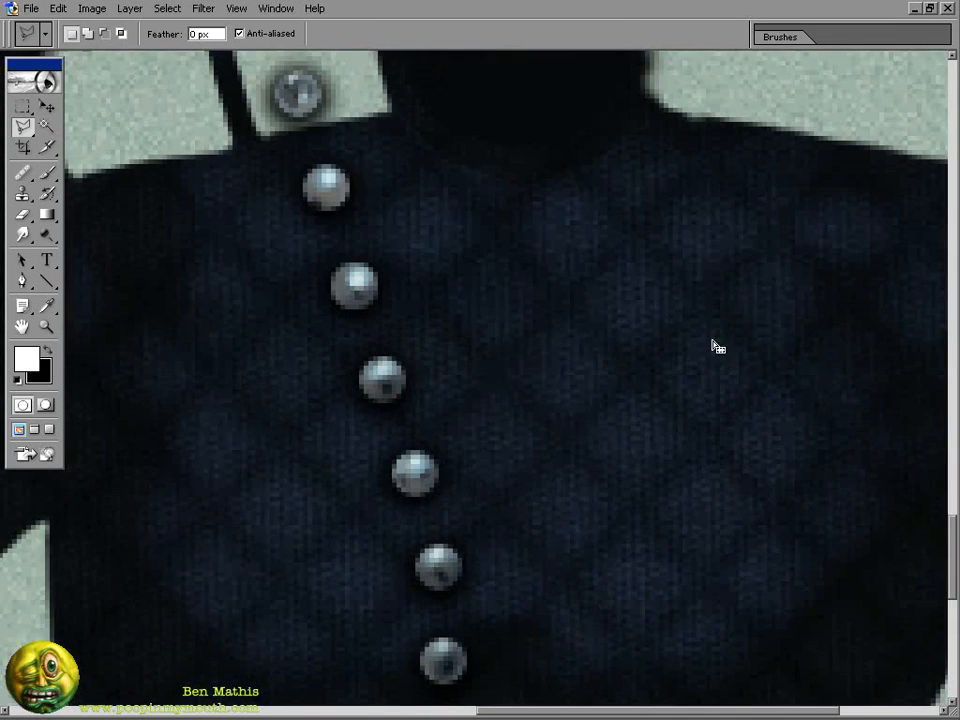
left_click_drag(497, 421, 497, 347)
key("2")
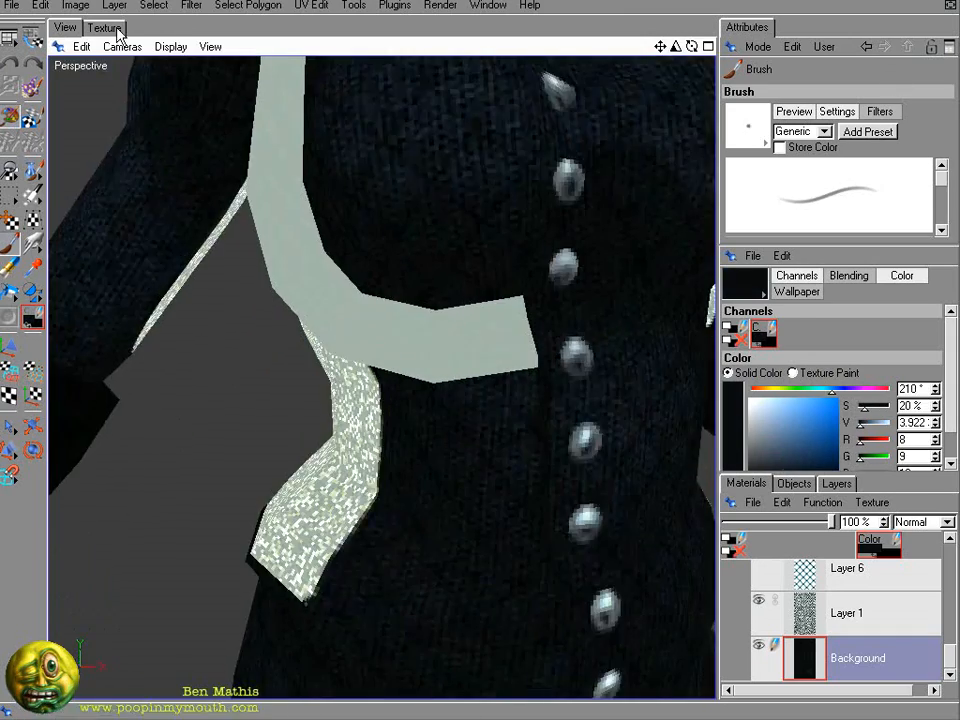
- Switch to BodyPaint 3D, go through the body texture's layers and pick a light grey-green painting colour for Color Fill 2
left_click(105, 27)
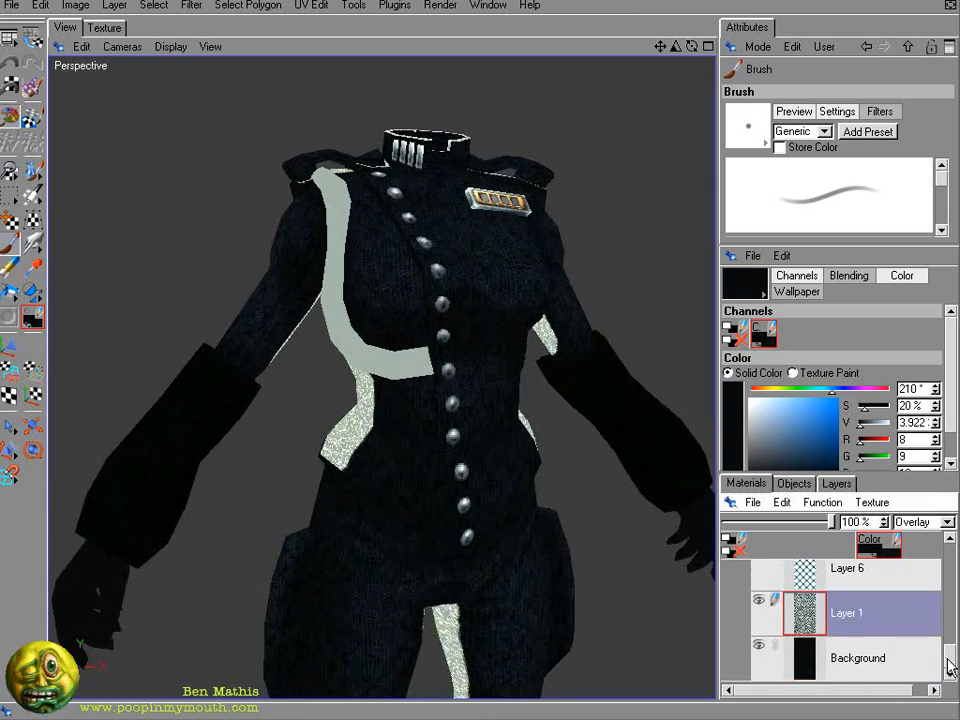
scroll(933, 590, "down", 2)
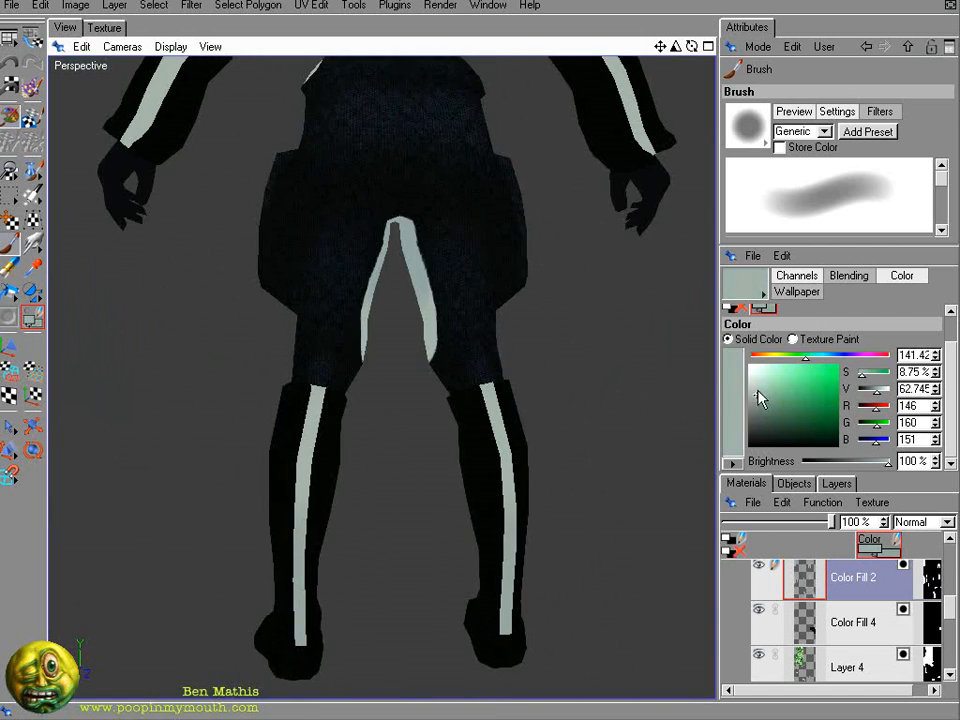
left_click(760, 383)
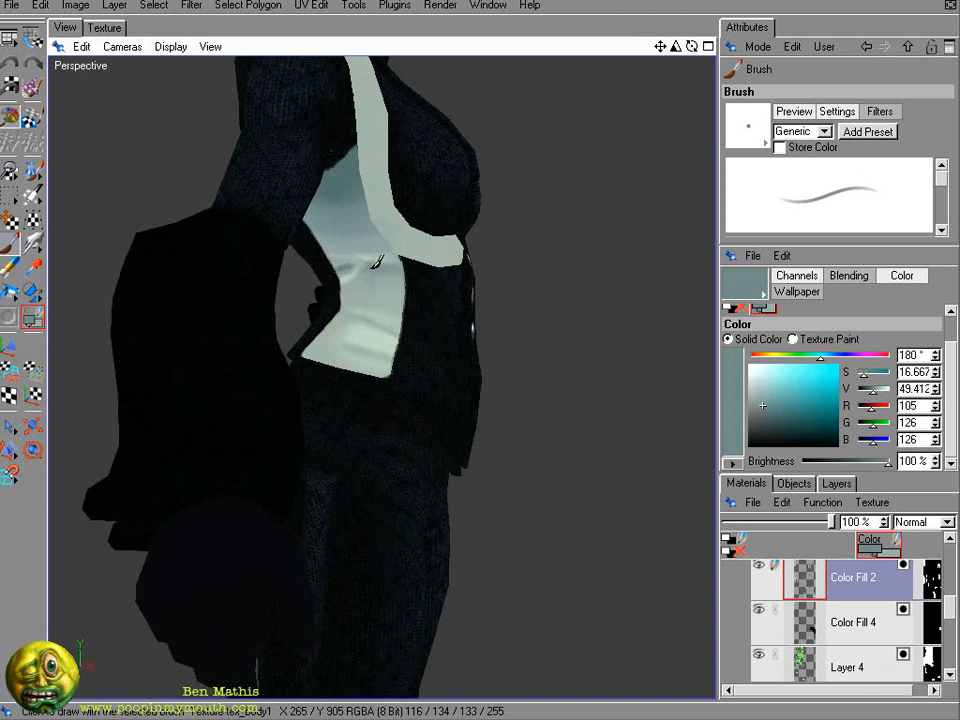
- Paint the first small fold highlights and shadows along both edges of the pale waist panel using sampled panel tones
left_click(374, 287, "ctrl")
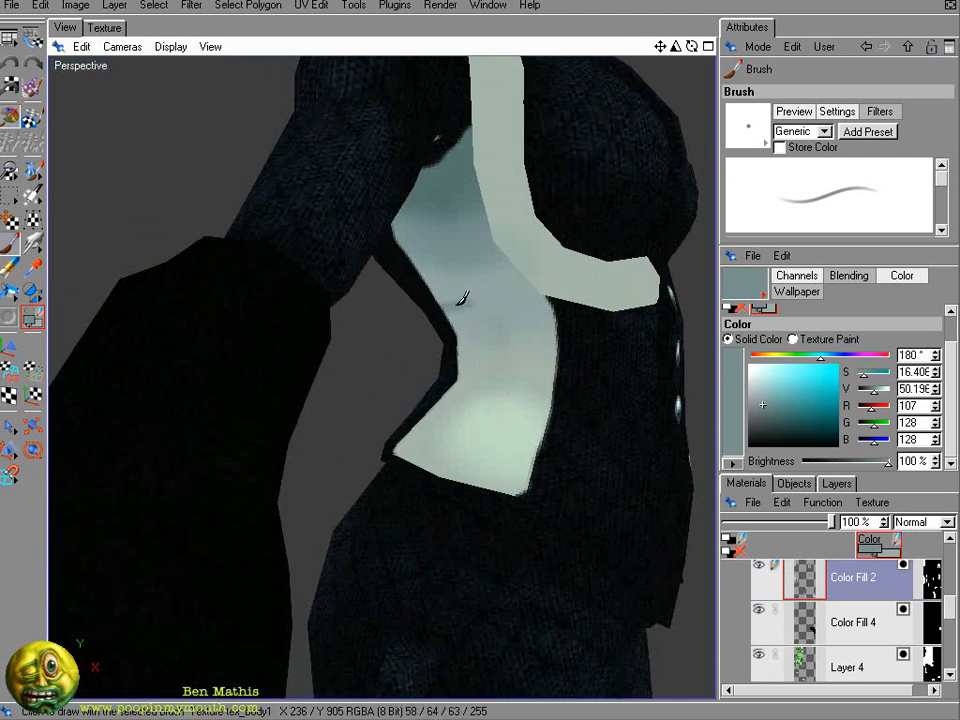
left_click(480, 420, "ctrl")
left_click_drag(460, 293, 450, 291)
left_click(490, 320, "ctrl")
left_click_drag(528, 434, 538, 433)
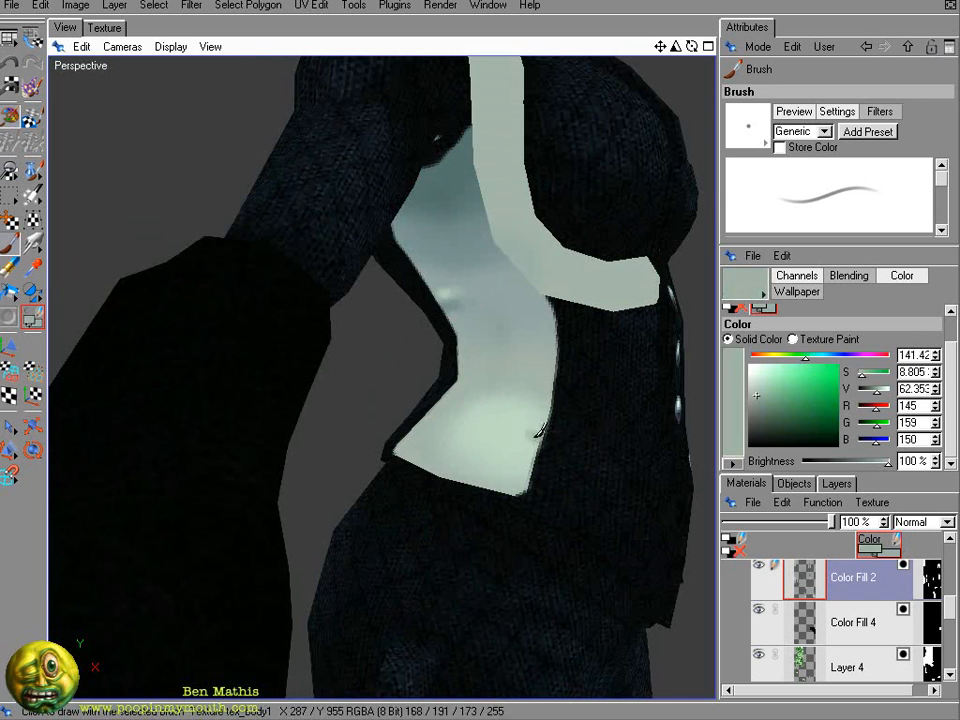
left_click(546, 326, "ctrl")
left_click_drag(537, 309, 556, 303)
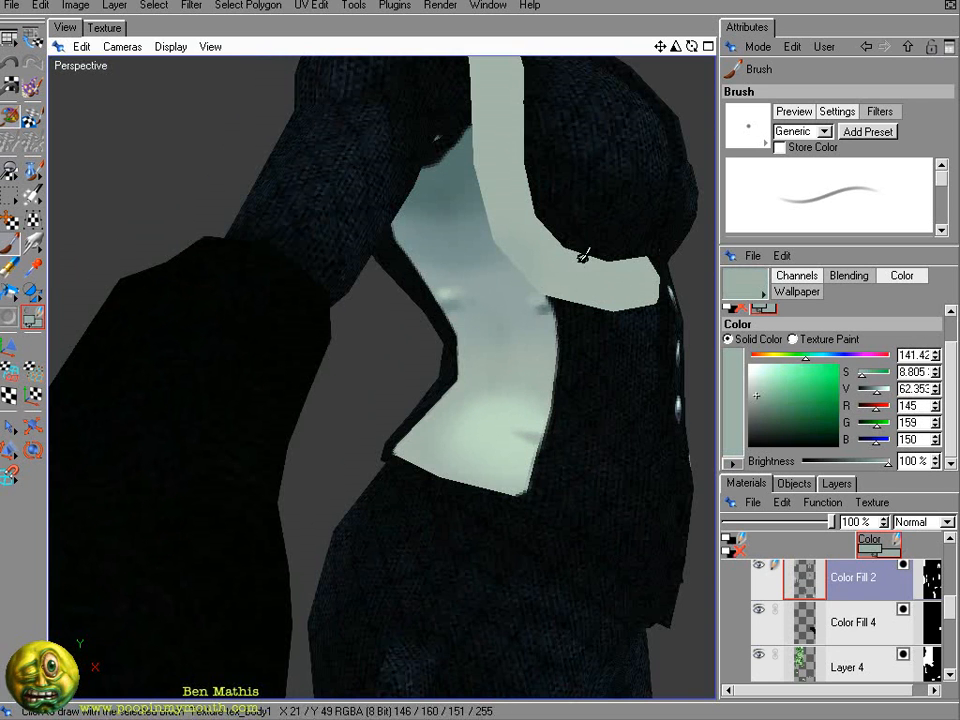
- Extend the upper waist folds inward across the pale panel with sampled light and dark tones
left_click(586, 287, "ctrl")
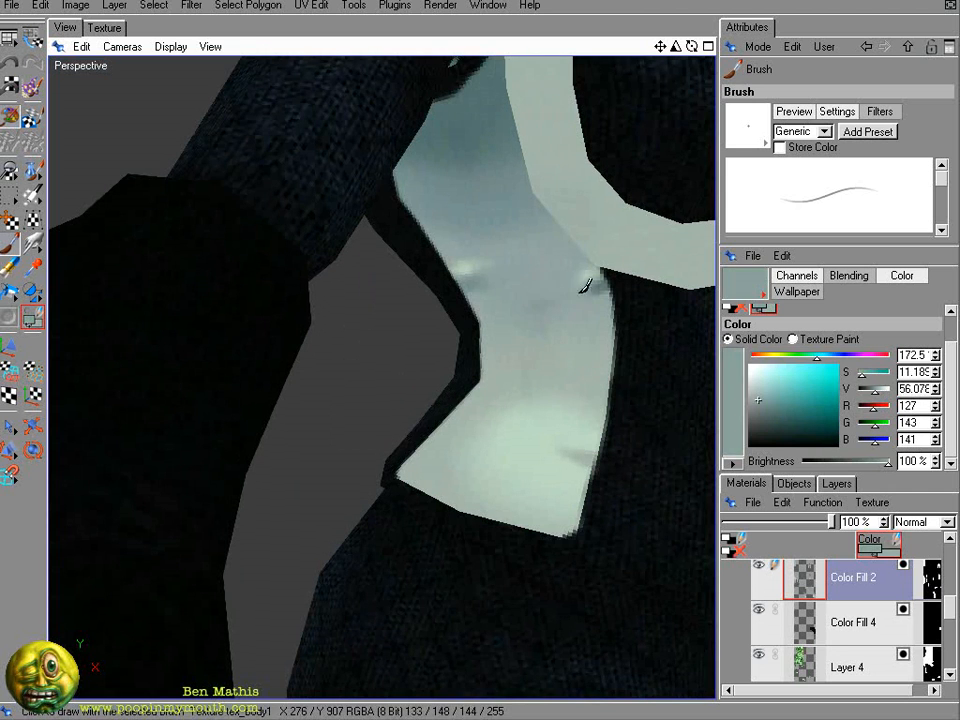
left_click(583, 270, "ctrl")
left_click_drag(490, 272, 534, 268)
left_click(590, 278, "ctrl")
left_click_drag(590, 280, 552, 293)
left_click(515, 254, "ctrl")
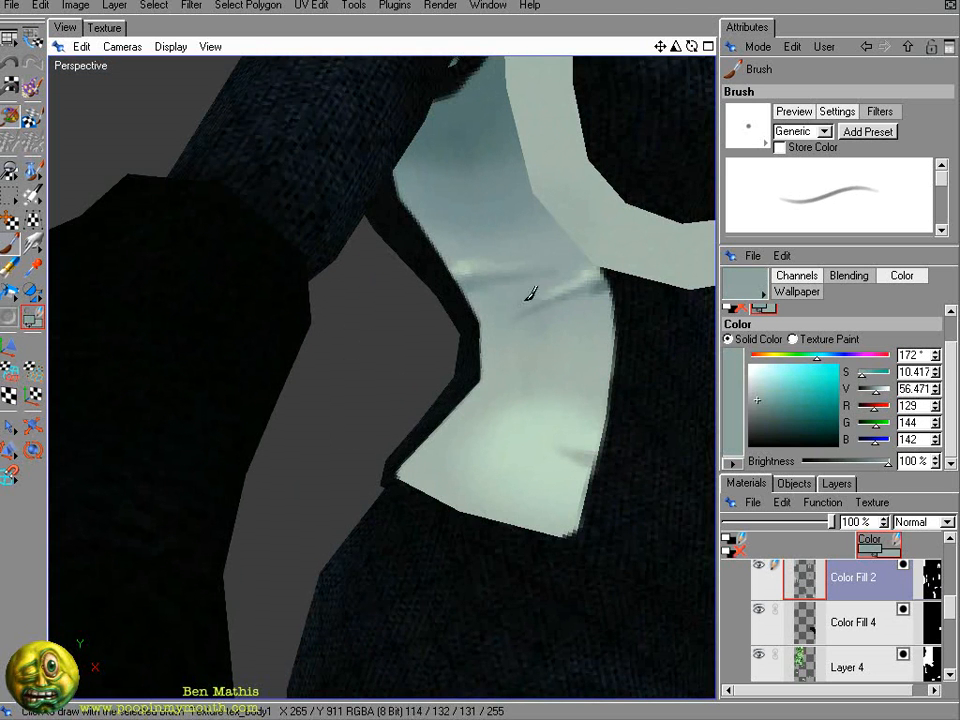
left_click(595, 356, "ctrl")
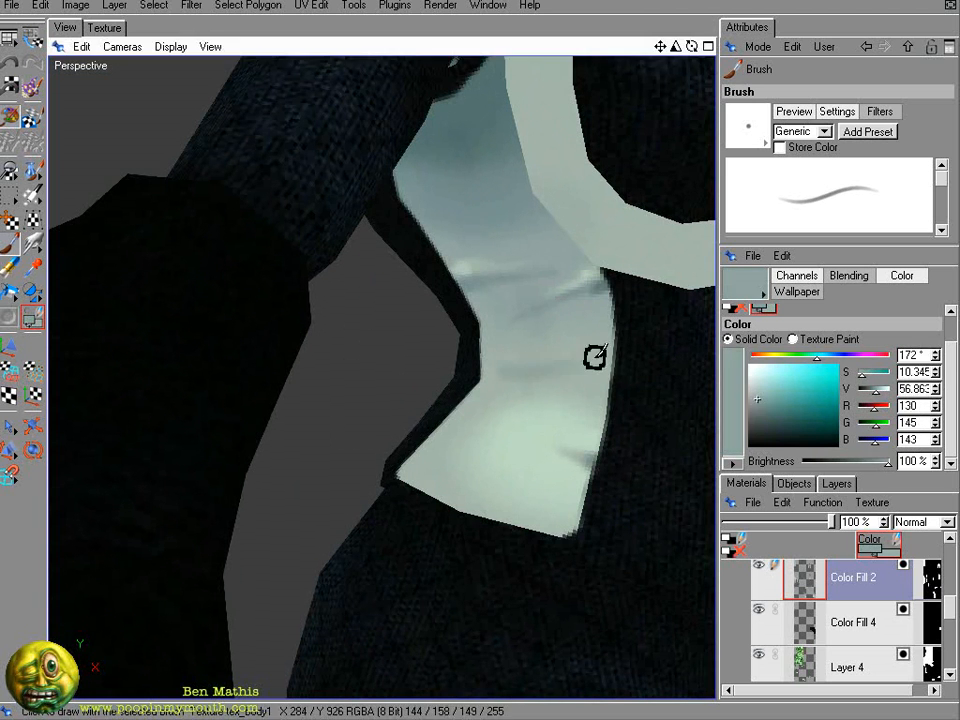
- In the flat texture view, paint a shadowed and highlighted crease across the panel's middle and darken the slanted fold above it
left_click(104, 28)
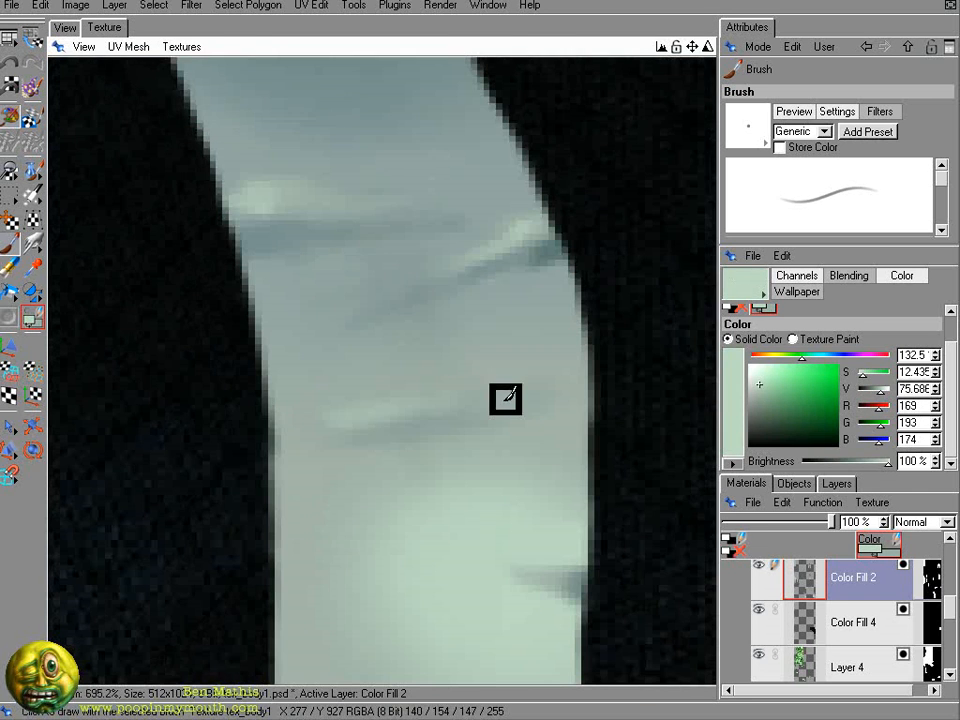
left_click(268, 238, "ctrl")
left_click_drag(490, 413, 337, 436)
left_click(443, 408, "ctrl")
left_click_drag(453, 408, 520, 403)
left_click(540, 256, "ctrl")
left_click_drag(550, 255, 424, 292)
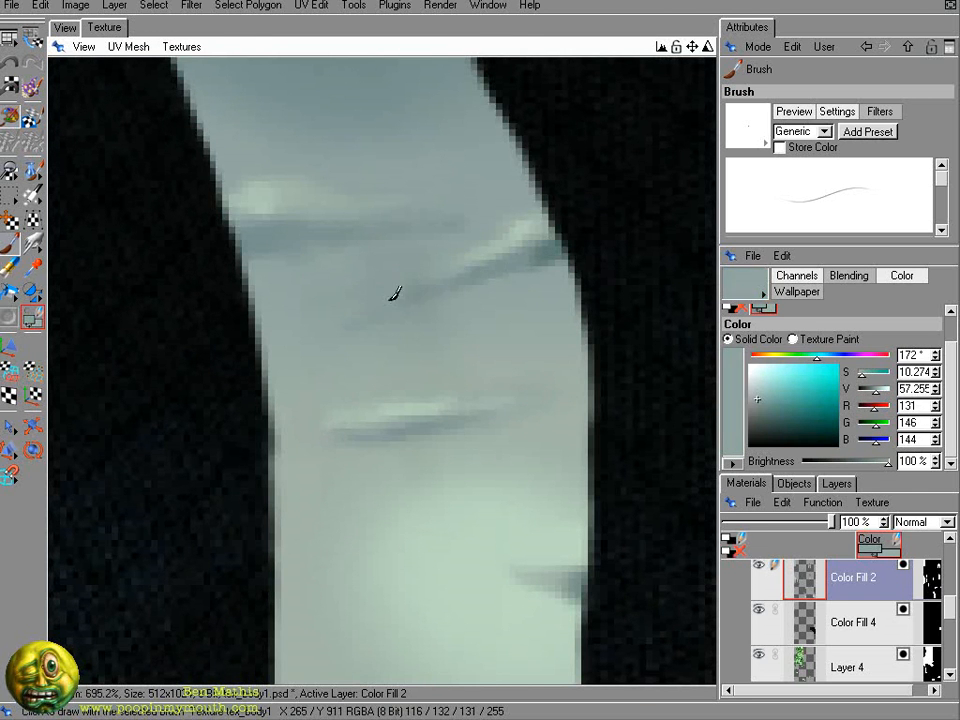
- Refine the middle crease and paint a new slanted fold shadow just above it with tones sampled from the panel
left_click(466, 294, "ctrl")
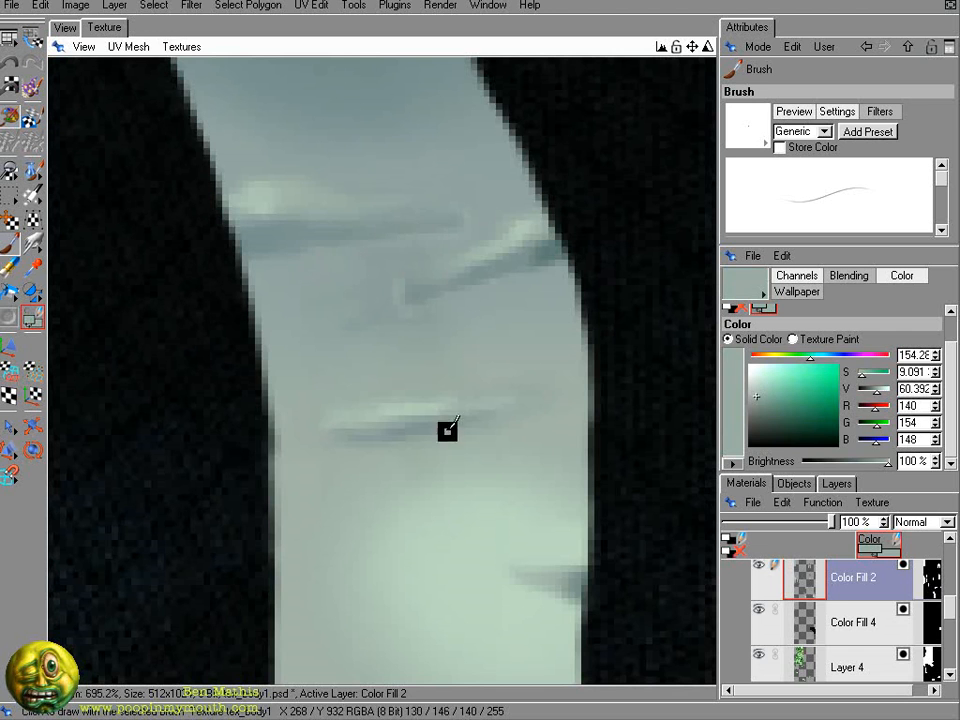
left_click(567, 557, "ctrl")
left_click(576, 588, "ctrl")
scroll(407, 407, "down", 1)
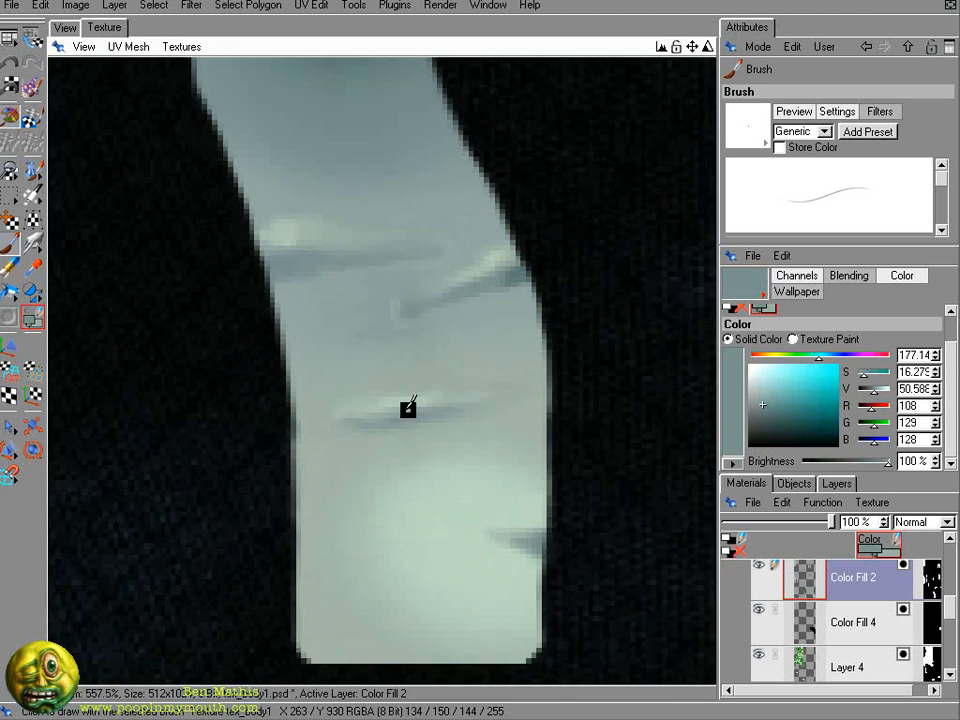
middle_click_drag(407, 407, 454, 359, "alt")
left_click(360, 366, "ctrl")
left_click_drag(360, 366, 391, 360)
left_click(568, 228, "ctrl")
left_click_drag(583, 300, 450, 332)
left_click(422, 328, "ctrl")
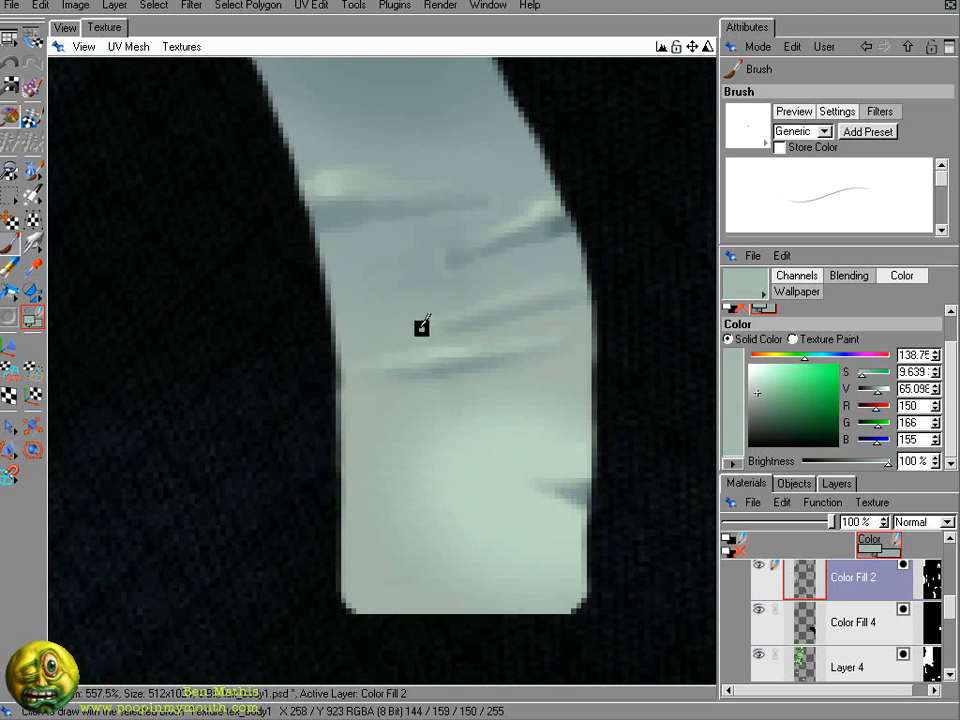
left_click(432, 356, "ctrl")
- Return to the 3D view and rework the waist creases into broader, softer shadows and highlights
left_click(65, 28)
scroll(404, 310, "up", 5)
middle_click_drag(404, 310, 276, 325, "alt")
left_click(443, 390, "ctrl")
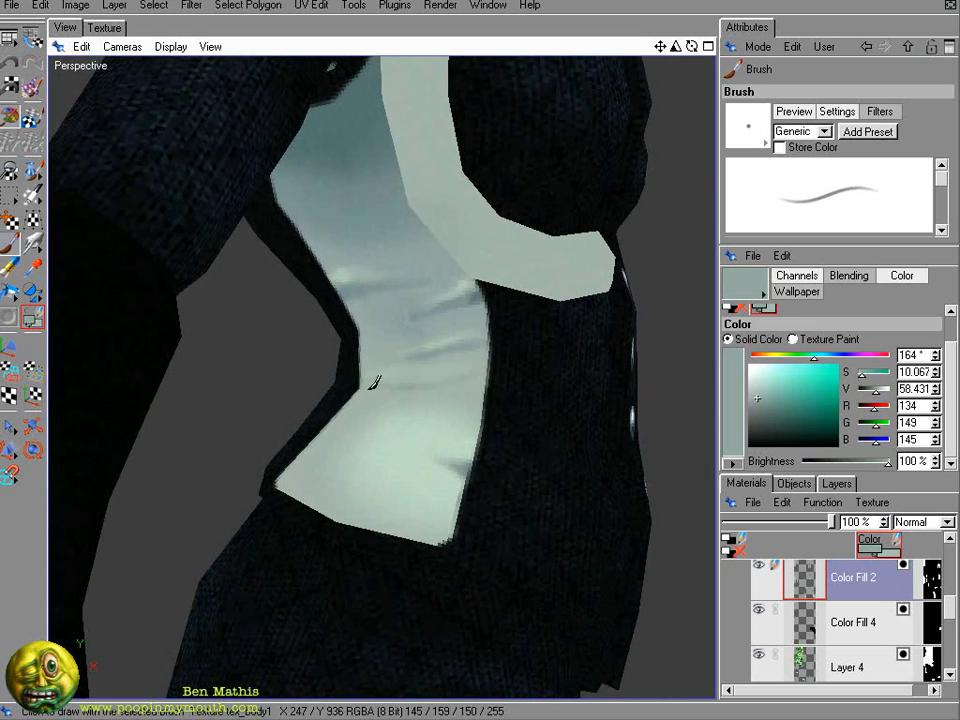
left_click(349, 268, "ctrl")
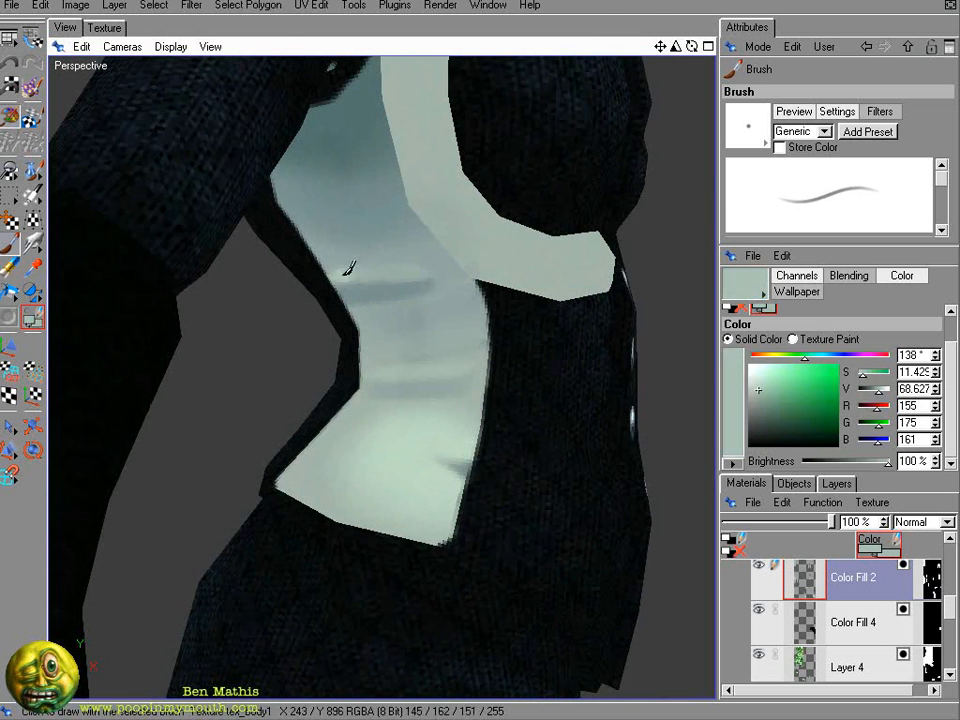
- Paint and soften the short crease near the hip with sampled tones, and shade the pale panel's lower edge
left_click(446, 484, "ctrl")
left_click(437, 444, "ctrl")
left_click(446, 448, "ctrl")
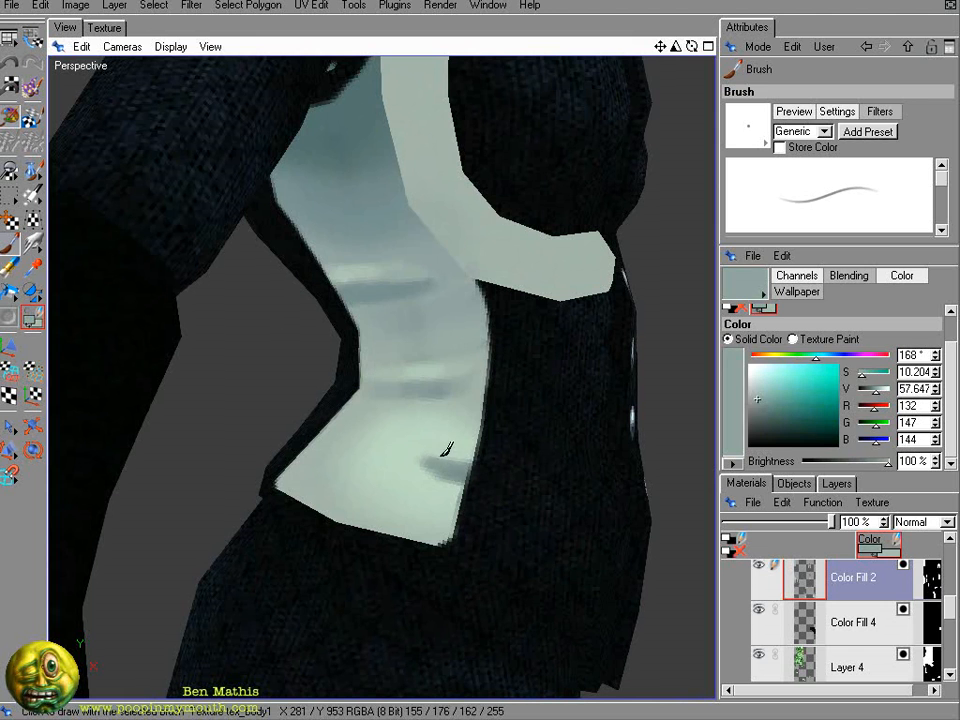
left_click(447, 471, "ctrl")
left_click(456, 458, "ctrl")
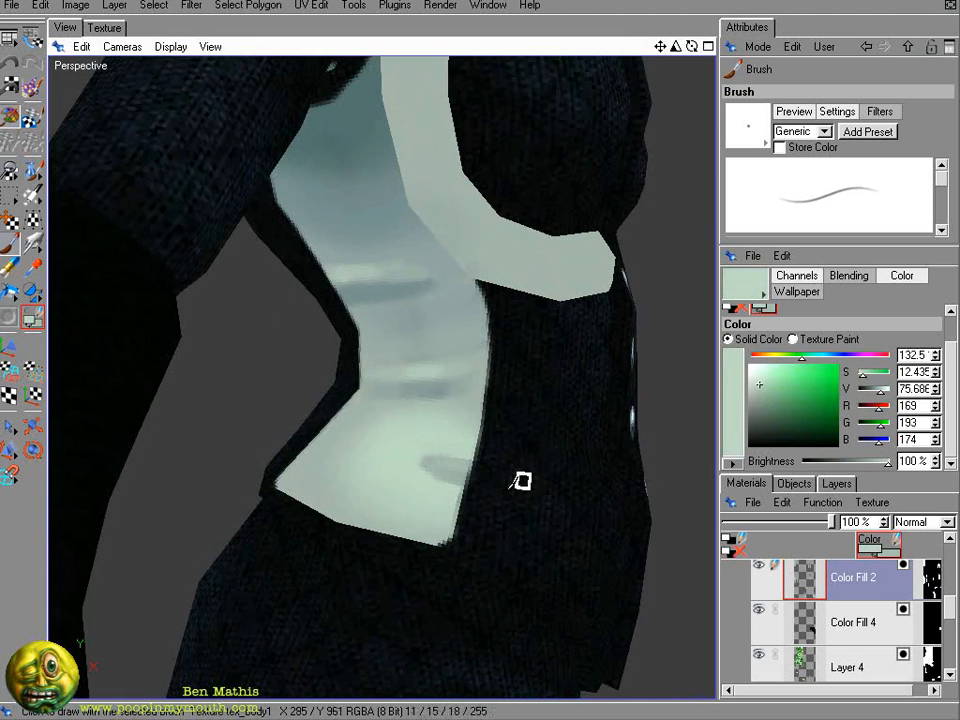
left_click(374, 522, "ctrl")
- In the flat texture view, paint a new crease with a dark shadow and lighter ridge across the panel's upper part
left_click(346, 220, "ctrl")
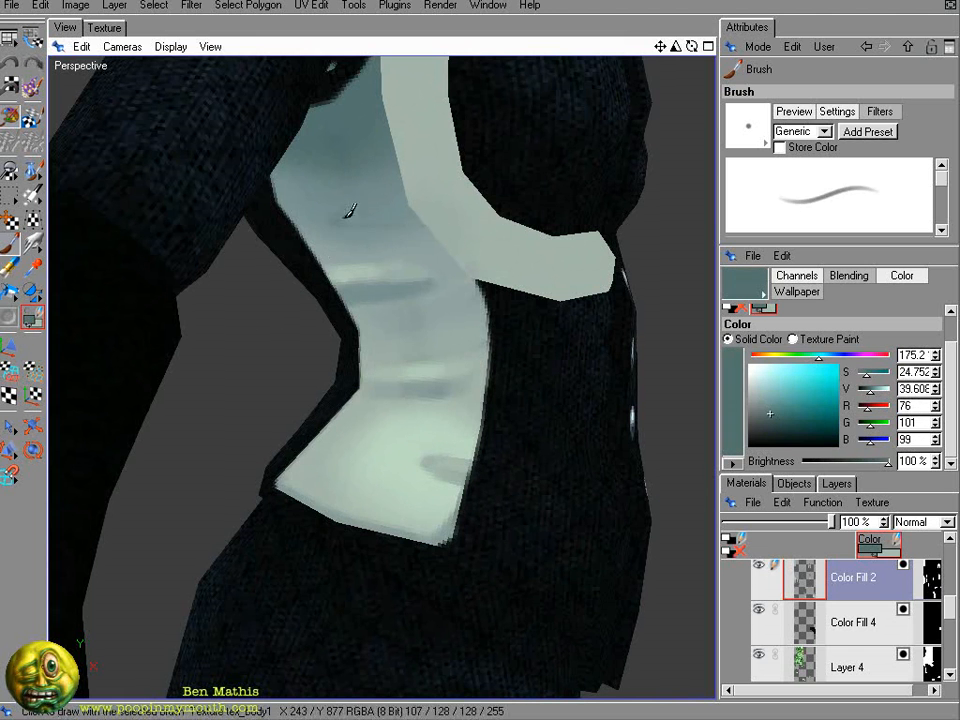
left_click(104, 28)
left_click(464, 317, "ctrl")
mouse_move(328, 314)
left_mouse_down()
mouse_move(408, 331)
mouse_move(479, 322)
left_mouse_up()
left_click(382, 382, "ctrl")
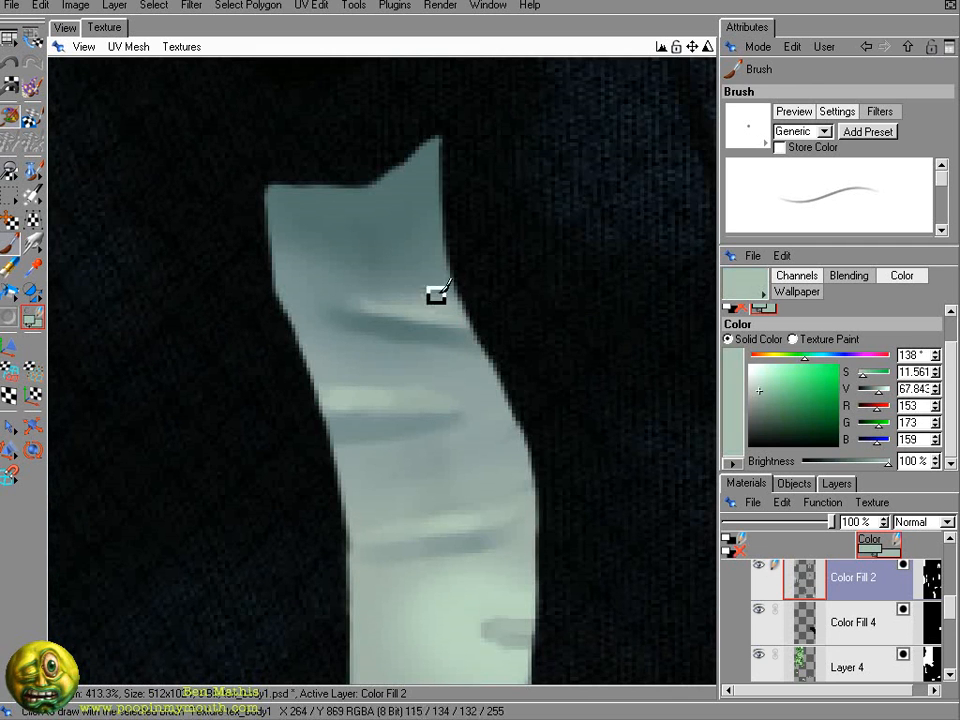
- Pick a light mint colour (RGB 184, 227, 189) and paint bright highlights on the panel's existing creases
left_click(761, 383)
left_click_drag(392, 402, 354, 403)
left_click_drag(484, 523, 427, 527)
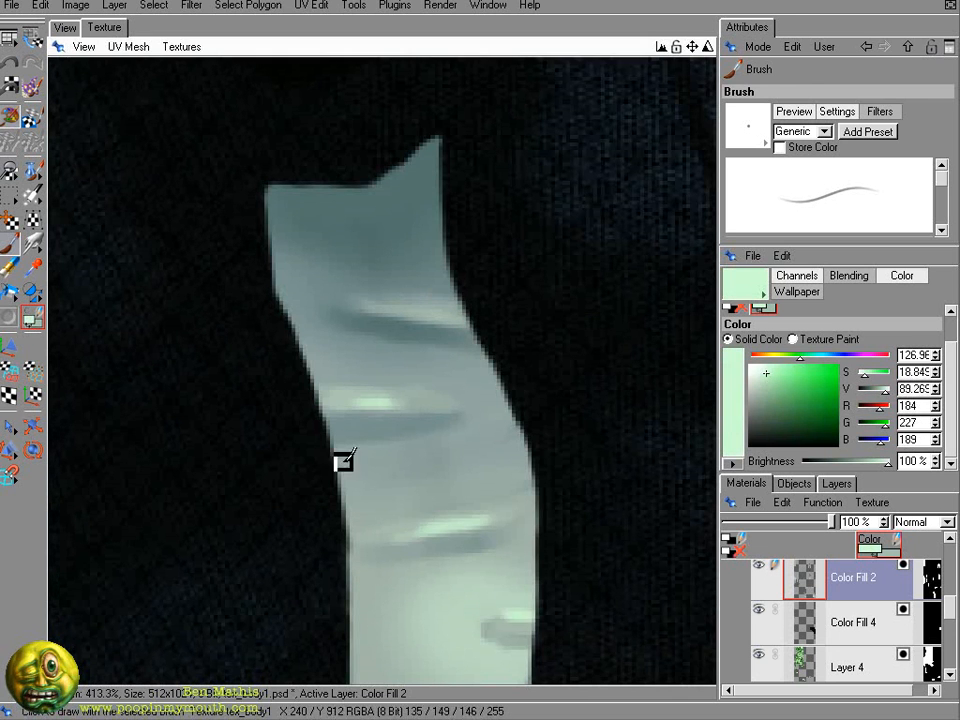
- Extend the highlight on the panel's second crease and paint a small shadowed crease with a light spot at the outer edge
left_click(65, 28)
right_click_drag(332, 238, 418, 272, "alt")
left_click(418, 273, "ctrl")
left_click(936, 388)
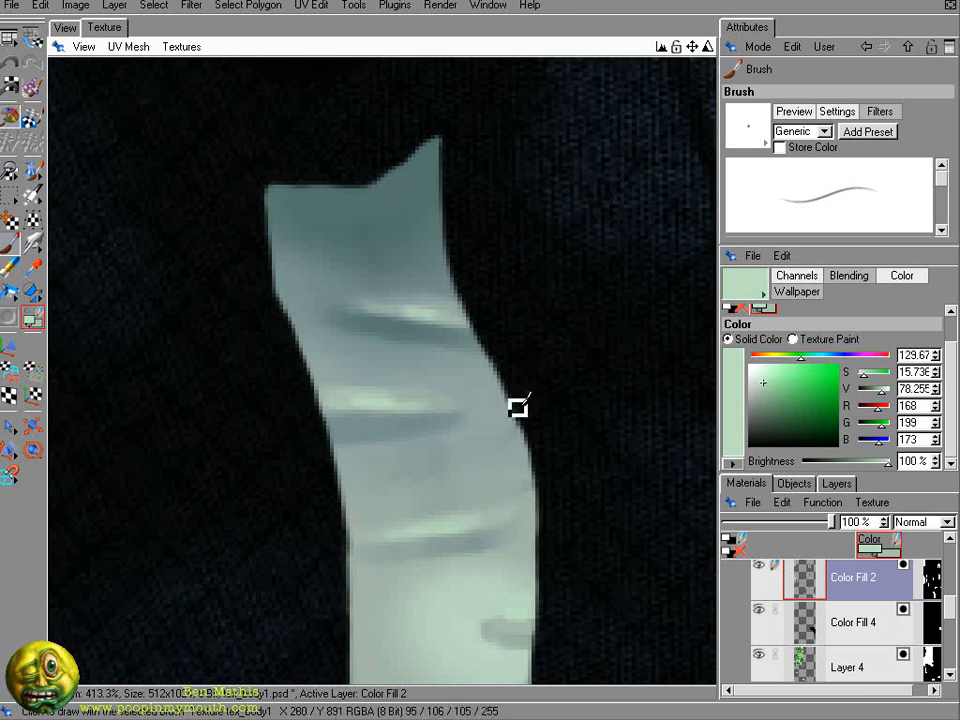
left_click(516, 405, "ctrl")
left_click(516, 438, "ctrl")
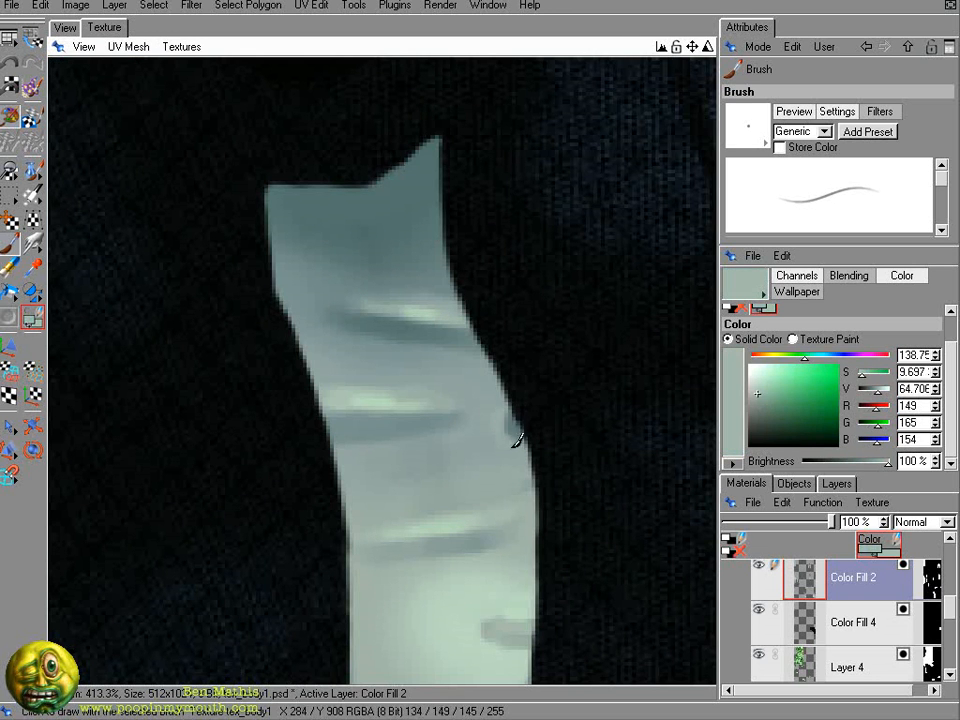
left_click(459, 423, "ctrl")
- Using sampled tones, add a faint shadow under the uppermost crease and paint soft new creases near the panel's lower end
left_click(306, 279, "ctrl")
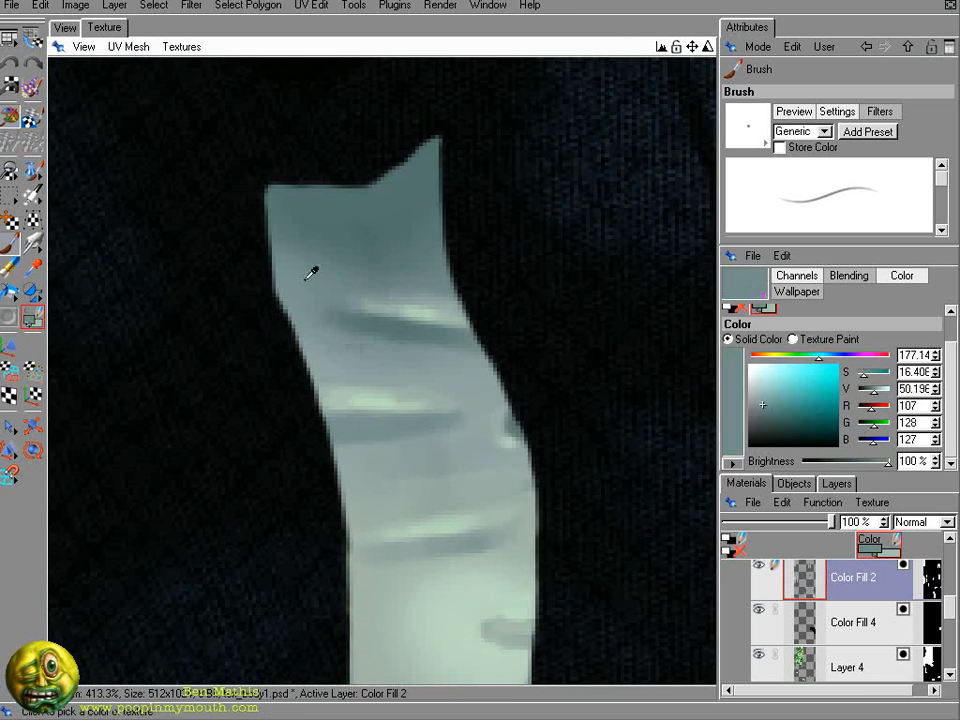
left_click_drag(318, 348, 360, 354)
left_click(346, 358, "ctrl")
left_click_drag(408, 625, 440, 628)
left_click(440, 628, "ctrl")
scroll(413, 561, "down", 2)
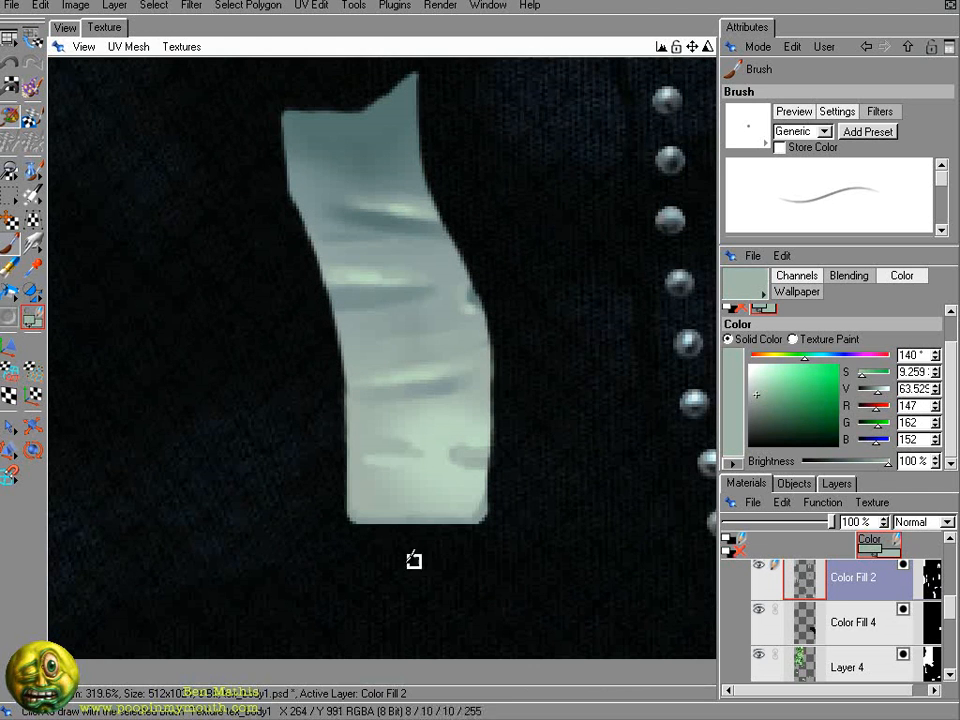
left_click(387, 392, "ctrl")
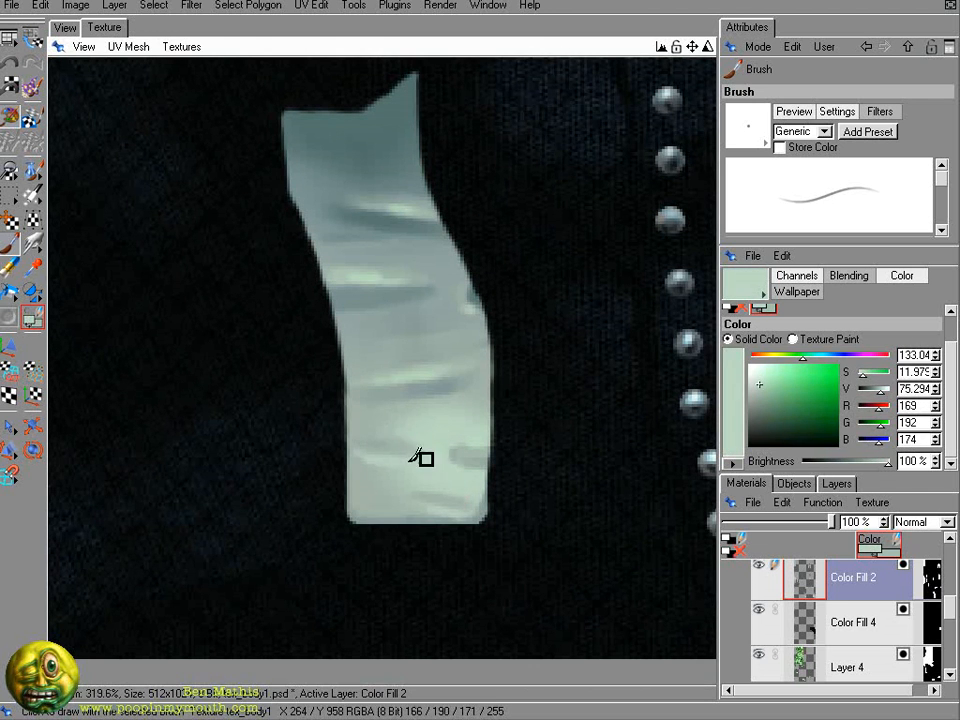
- Paint two short dark creases across the panel's top end and a light ridge beneath one of them
middle_click_drag(490, 327, 514, 477, "alt")
scroll(490, 327, "up", 2)
left_click(446, 234, "ctrl")
left_click(456, 238, "ctrl")
left_click_drag(412, 254, 470, 248)
left_click_drag(300, 262, 342, 262)
left_click(325, 285, "ctrl")
left_click_drag(367, 270, 337, 266)
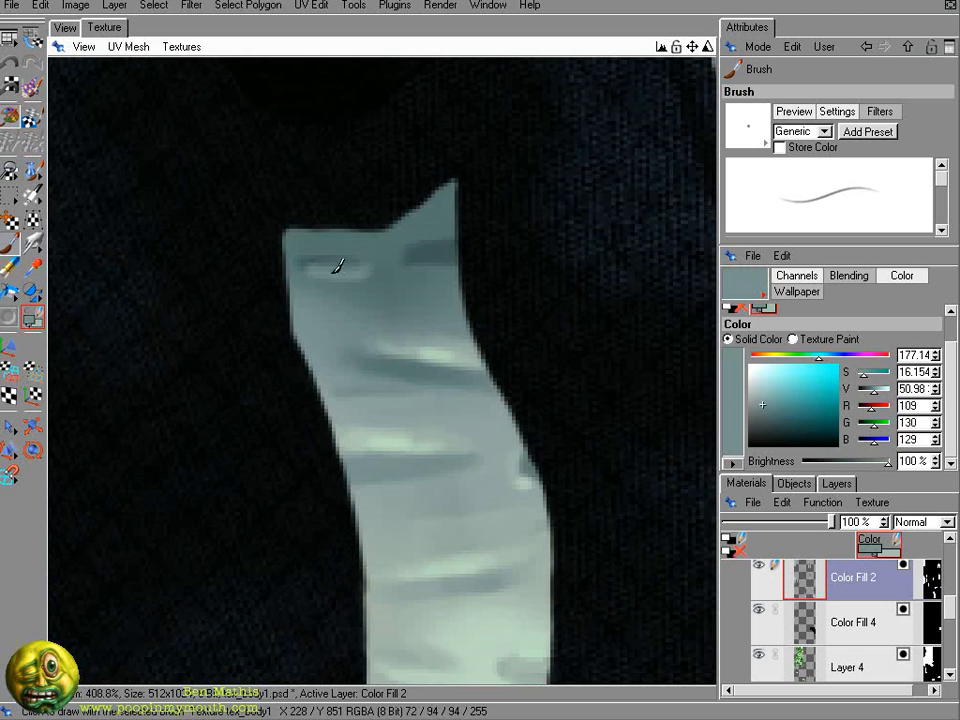
- Add a light ridge above the top corner crease and blend the top creases with sampled light and dark teal tones
left_click(462, 407, "ctrl")
mouse_move(409, 236)
left_mouse_down()
mouse_move(458, 229)
mouse_move(418, 215)
left_mouse_up()
left_click(432, 256, "ctrl")
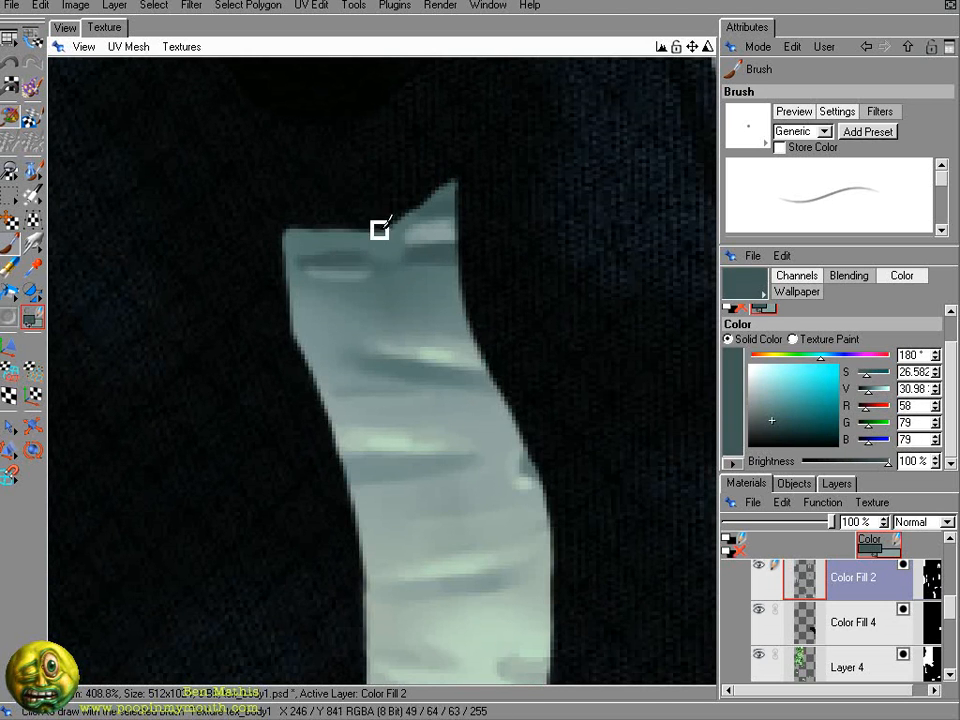
left_click(437, 268, "ctrl")
left_click(405, 223, "ctrl")
left_click(420, 231, "ctrl")
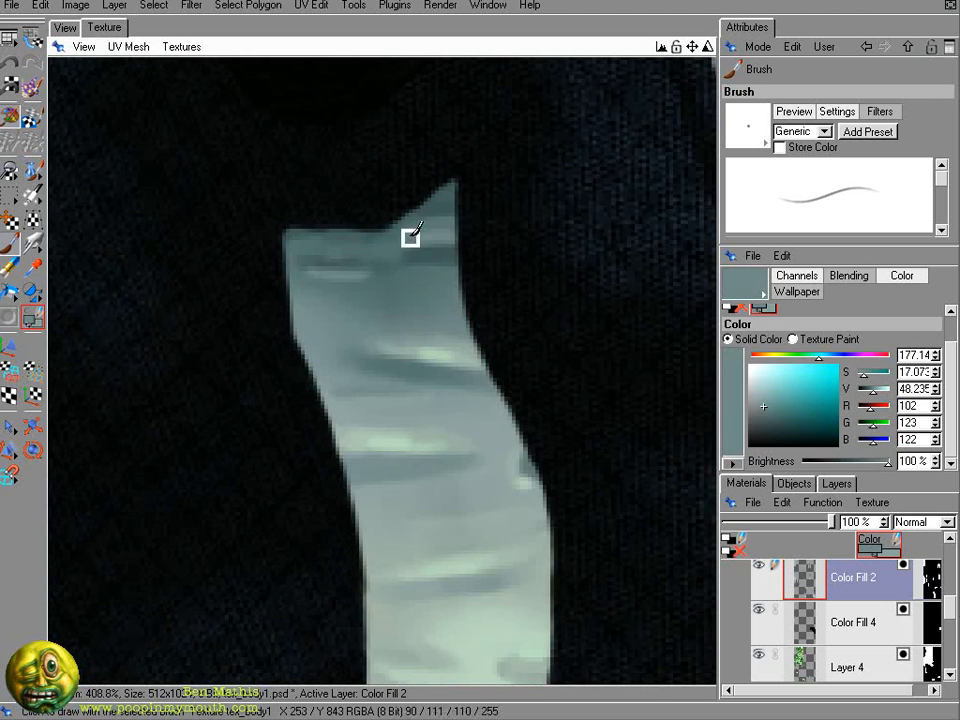
left_click(426, 256, "ctrl")
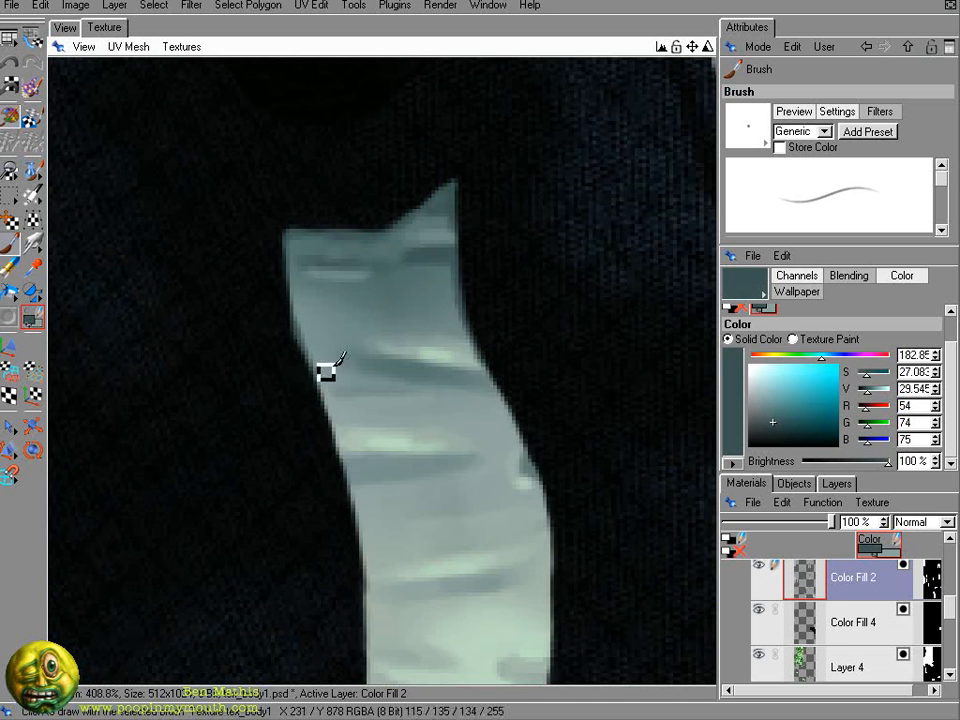
left_click(418, 374, "ctrl")
left_click(498, 475, "ctrl")
middle_click_drag(363, 659, 277, 486, "alt")
scroll(277, 486, "down", 1)
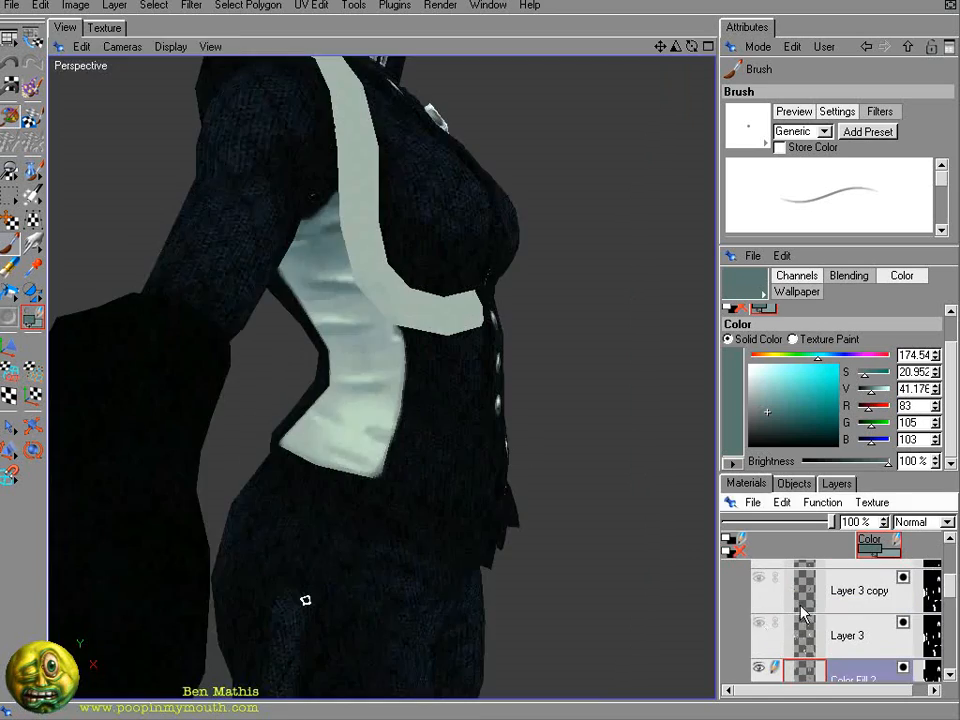
- Check the panel on the 3D model and paint soft folds on the small pale patches near the neck in the texture view
left_click_drag(304, 600, 218, 338, "alt")
right_click_drag(218, 338, 470, 350, "alt")
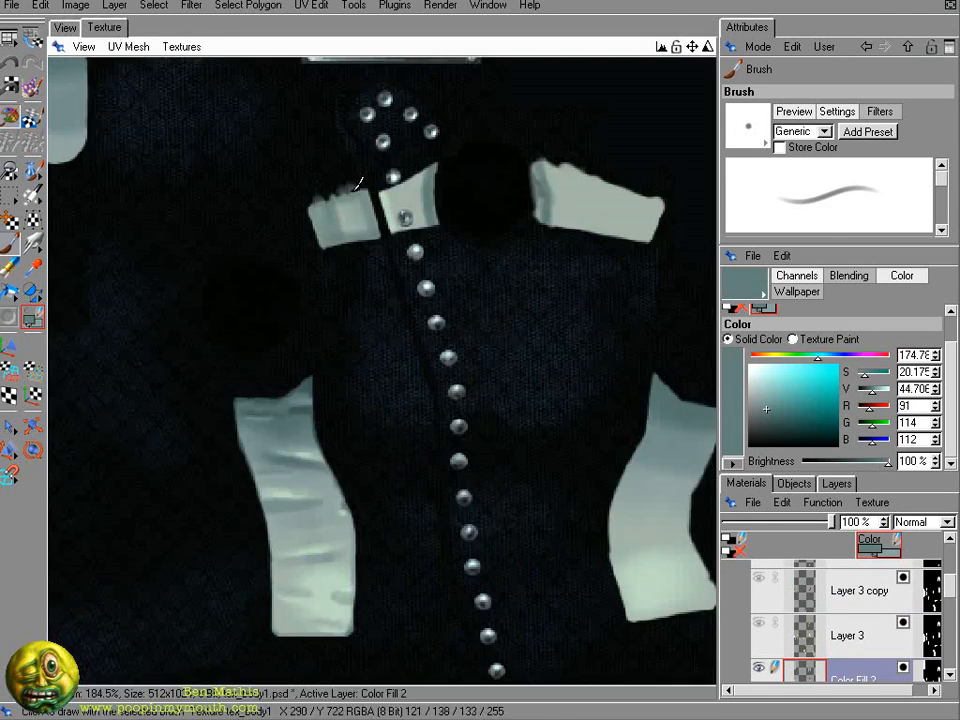
left_click(300, 552, "ctrl")
left_click(321, 530, "ctrl")
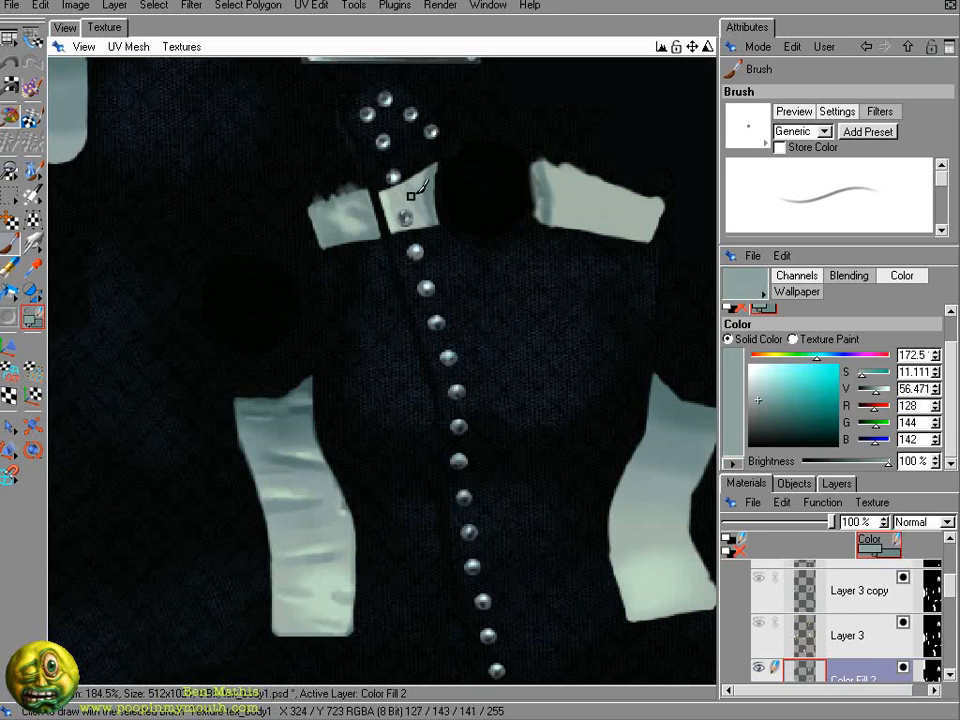
left_click(394, 226, "ctrl")
left_click(272, 349, "ctrl")
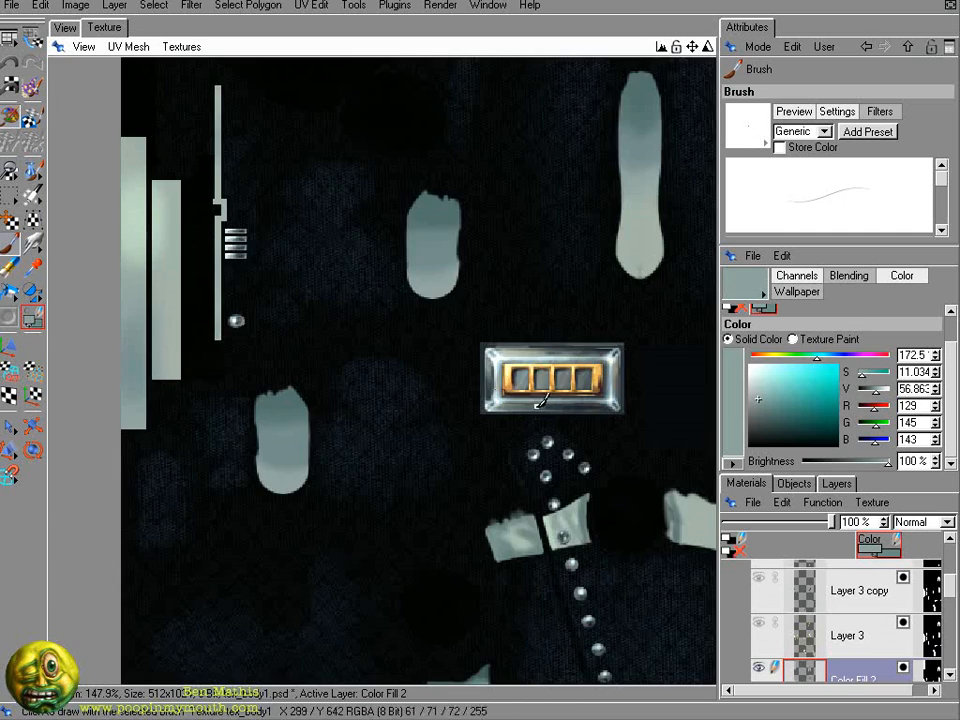
- Sample the mint highlight and paint a thin light rim around the end of the side panel's second crease
middle_click_drag(539, 405, 456, 62, "alt")
scroll(434, 340, "up", 8)
left_click(283, 408, "ctrl")
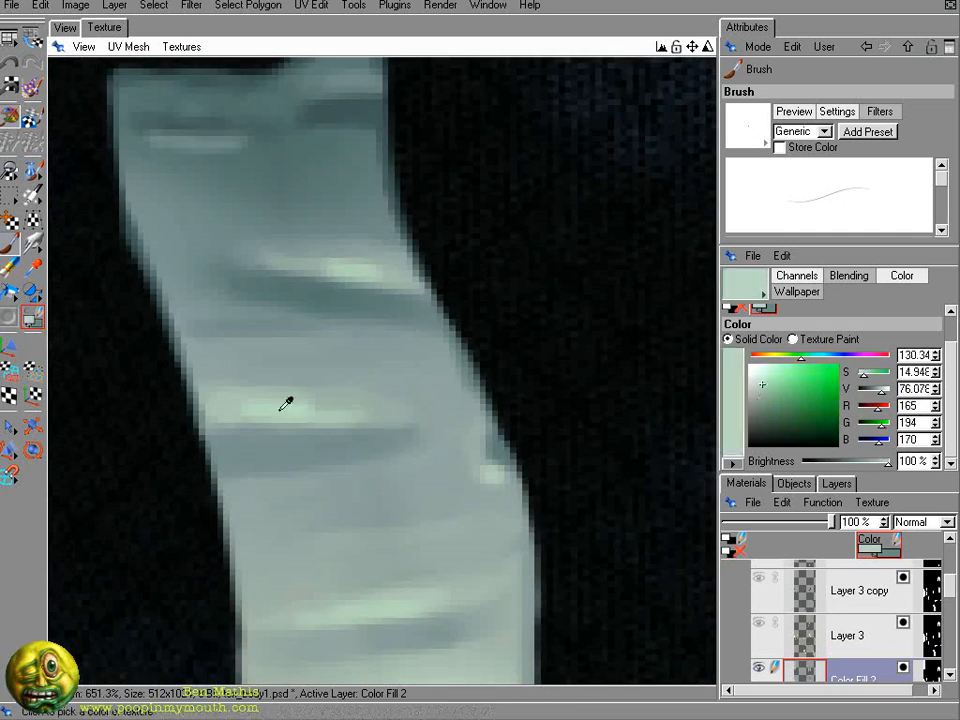
left_click(352, 415, "ctrl")
left_click_drag(421, 426, 390, 465)
scroll(381, 317, "down", 6)
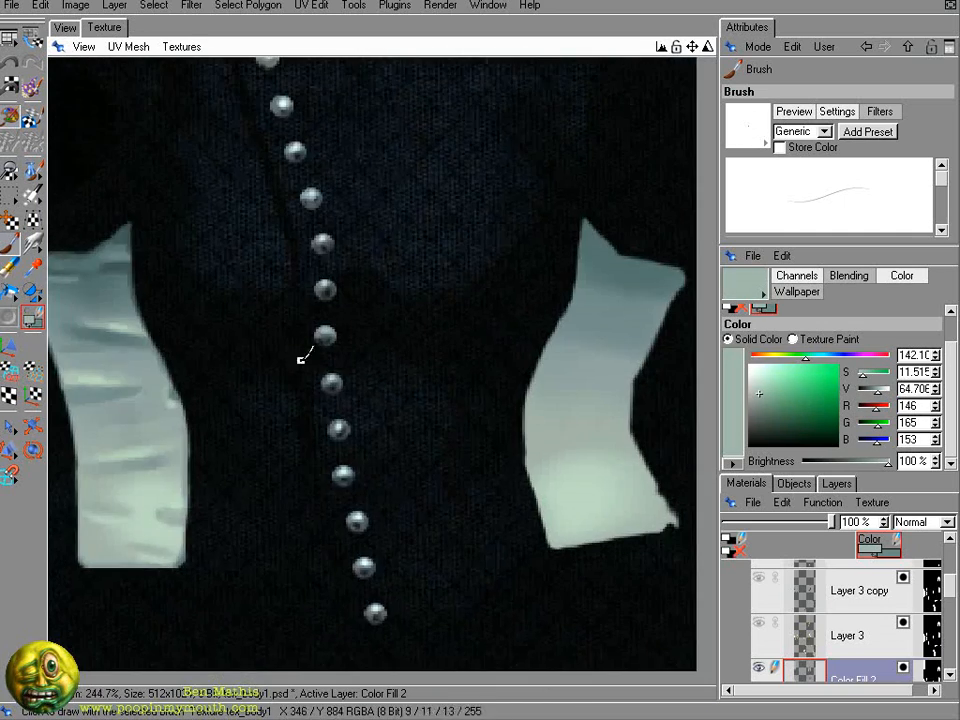
- In the flat texture view, paint dark teal creases across the upper end of the opposite side panel
left_click(304, 355, "ctrl")
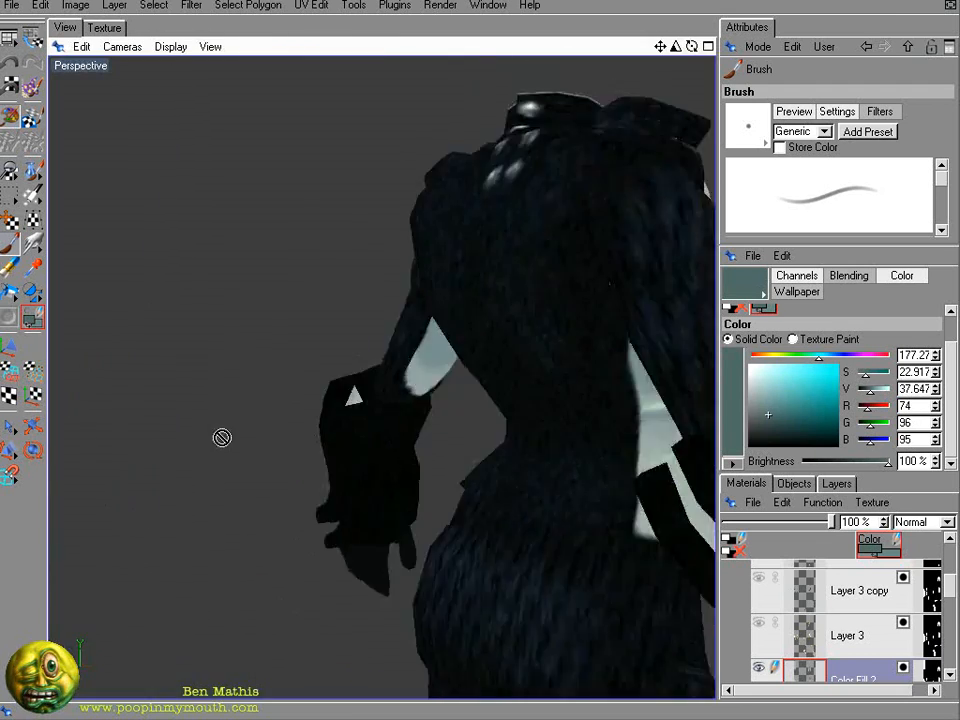
left_click(106, 27)
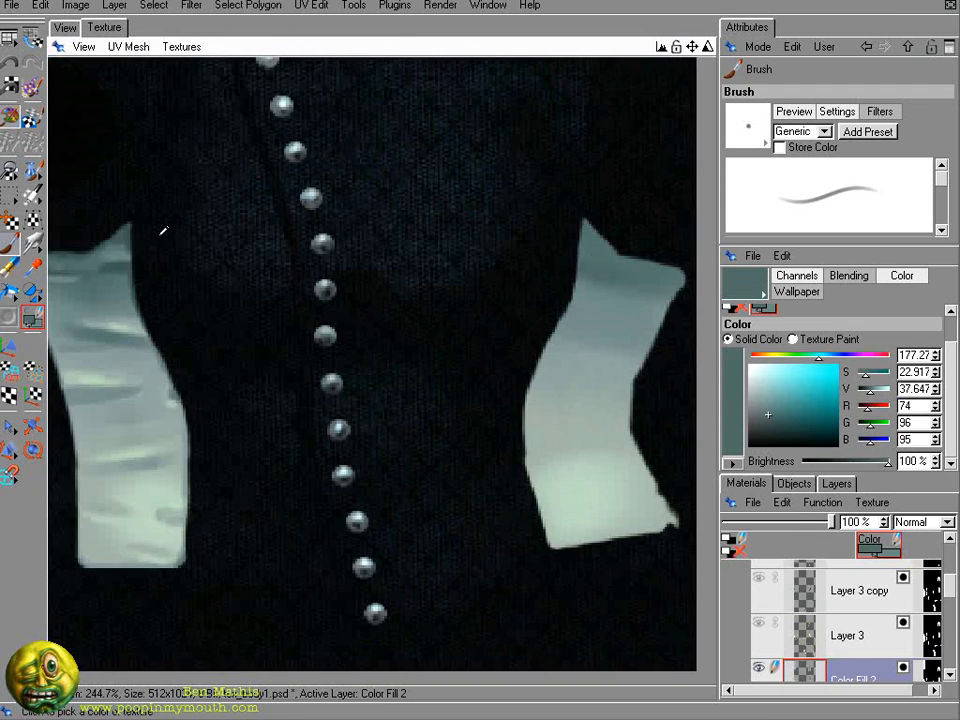
left_click(617, 277, "ctrl")
left_click_drag(638, 283, 672, 308)
left_click(620, 262, "ctrl")
left_click_drag(604, 262, 684, 286)
left_click(655, 295, "ctrl")
- Paint a diagonal crease with a lighter ridge below the top folds and a small shadow at the opposite panel's inner edge
left_click_drag(590, 308, 642, 341)
left_click(607, 380, "ctrl")
left_click(643, 349, "ctrl")
left_click(602, 318, "ctrl")
left_click_drag(549, 371, 537, 366)
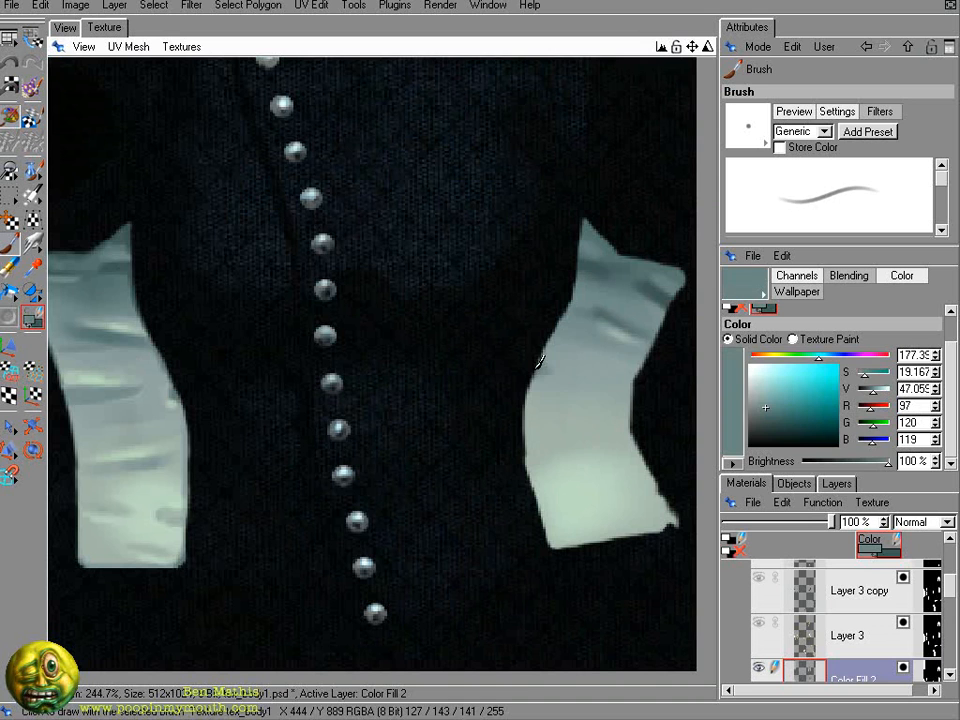
- Paint soft horizontal creases with light ridges across the middle of the opposite panel using sampled tones
left_click(620, 384, "ctrl")
left_click(592, 398, "ctrl")
left_click_drag(574, 456, 615, 457)
left_click(590, 472, "ctrl")
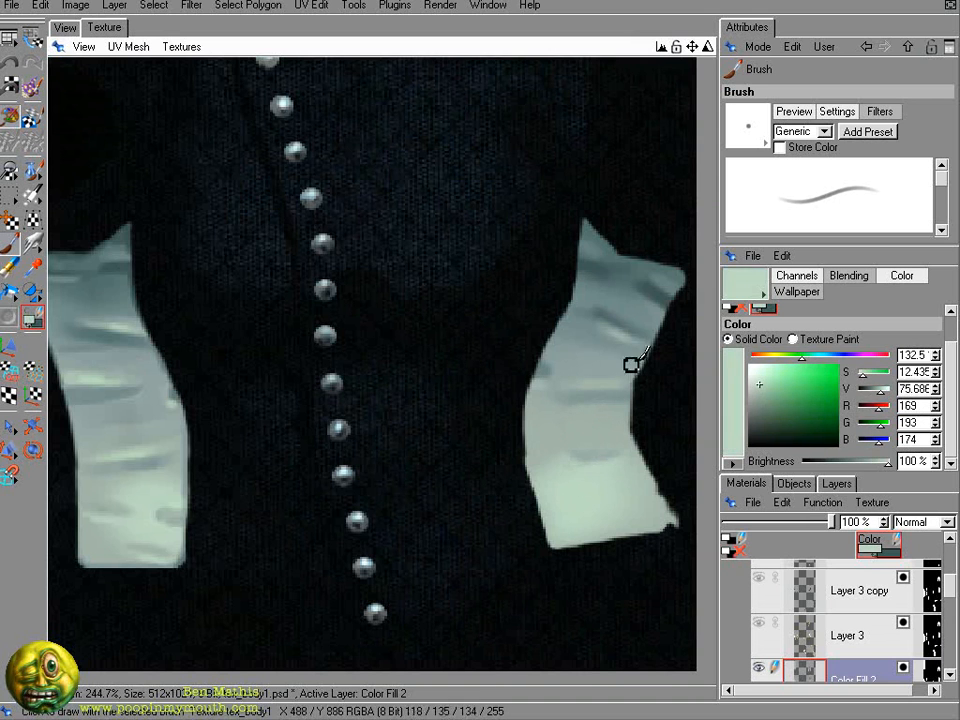
left_click(630, 366, "ctrl")
- Paint a diagonal shadow fold with a pale highlight near the panel's lower end and a short crease at its inner edge
left_click_drag(578, 522, 652, 502)
left_click(610, 495, "ctrl")
left_click_drag(594, 518, 655, 490)
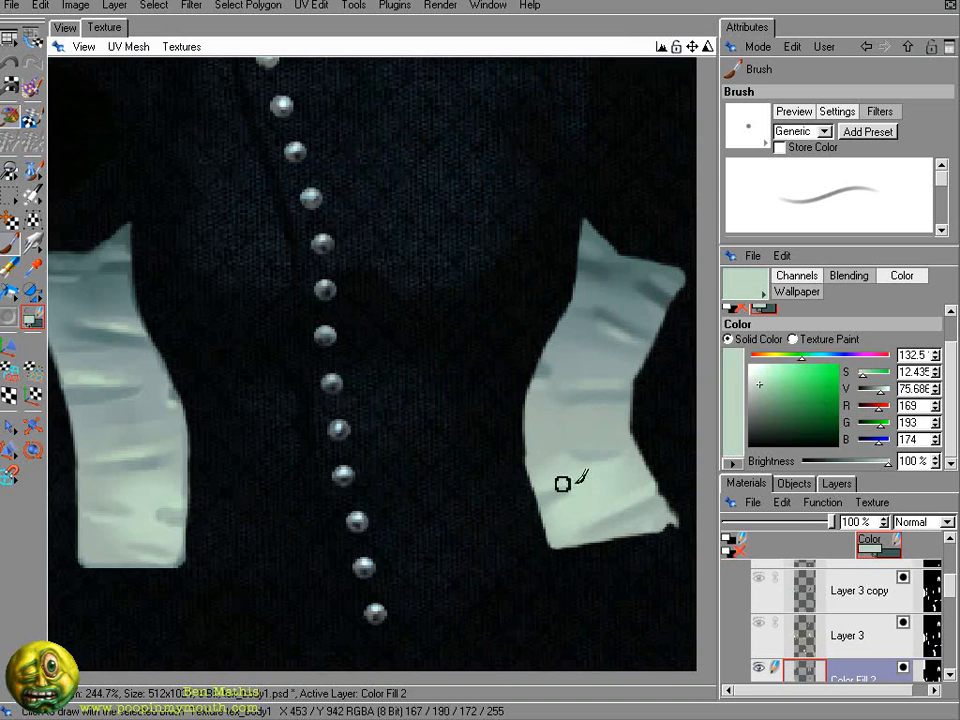
left_click(555, 426, "ctrl")
- Deepen the panel's upper creases with dark teal, add bright highlights beside them, and return to the 3D view
left_click(595, 300, "ctrl")
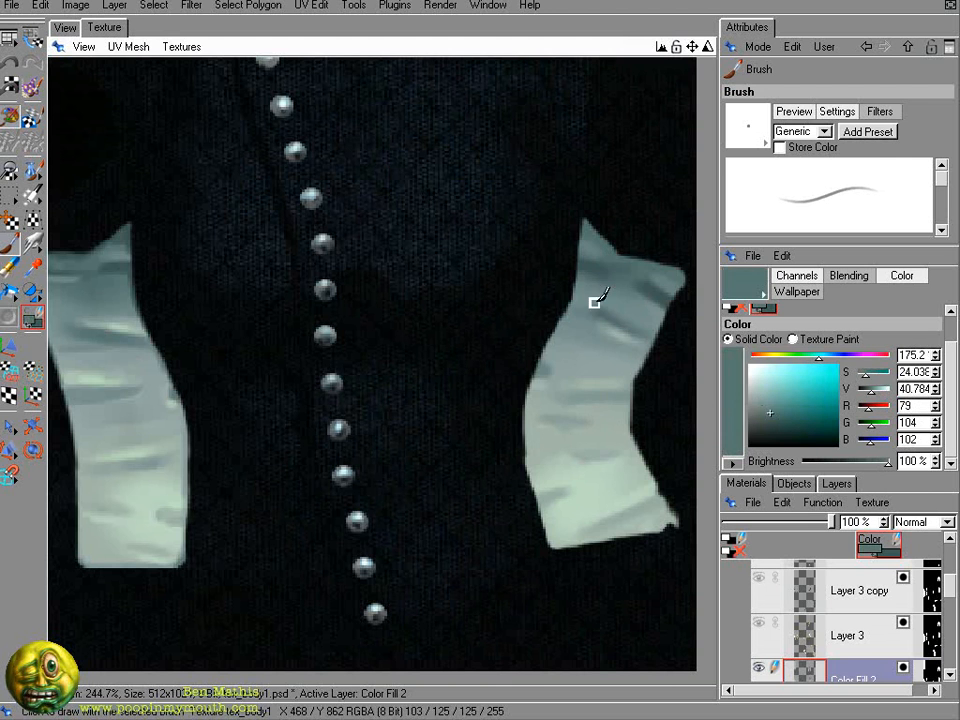
left_click(678, 277, "ctrl")
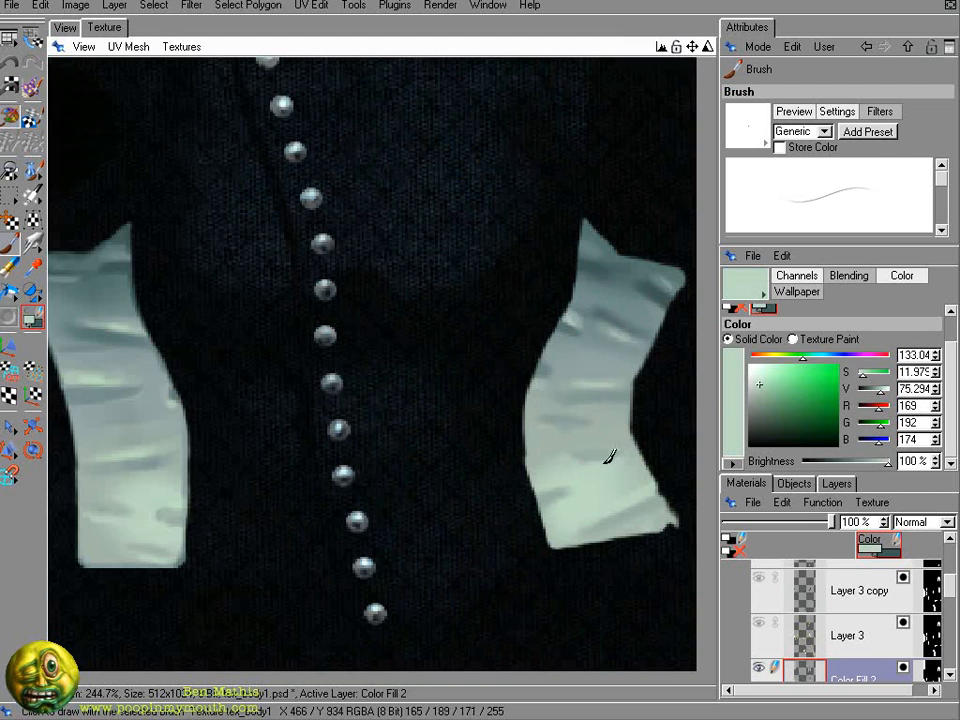
left_click(65, 28)
- Switch to Photoshop and sharpen the dark shadow of the diagonal crease in the panel's upper part with a 2-pixel brush
scroll(325, 317, "up", 5)
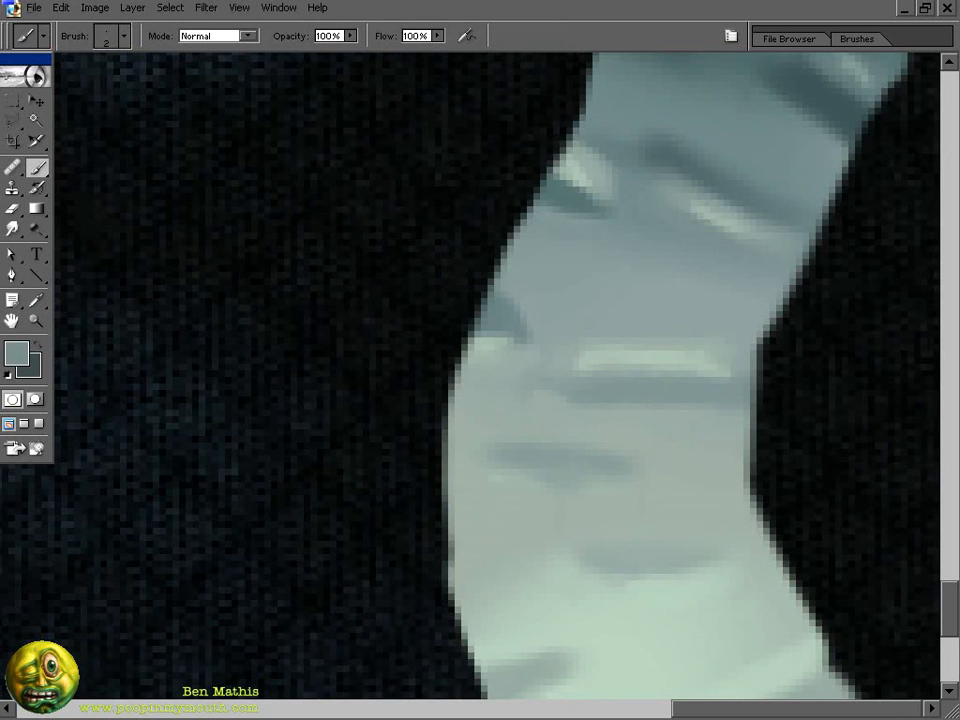
left_click_drag(702, 154, 654, 136)
right_click(661, 161)
key("Escape")
scroll(664, 297, "up", 3)
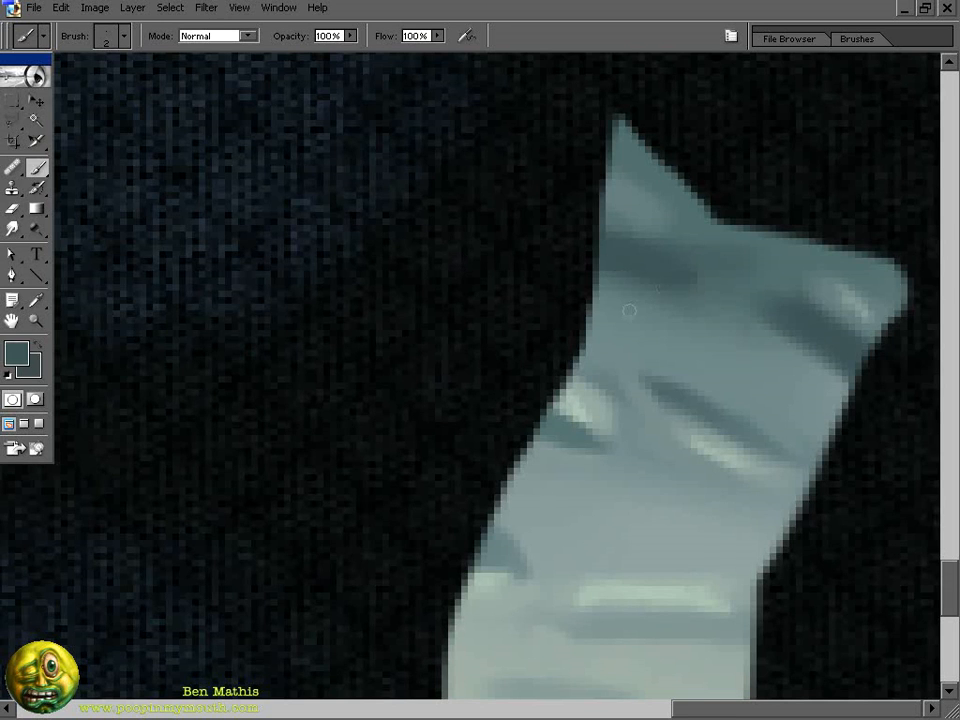
- Enlarge the brush to 7 pixels and use the Smudge tool along the first side panel's edges and creases
key("bracketright")
key("bracketright")
key("bracketright")
key("bracketright")
key("bracketright")
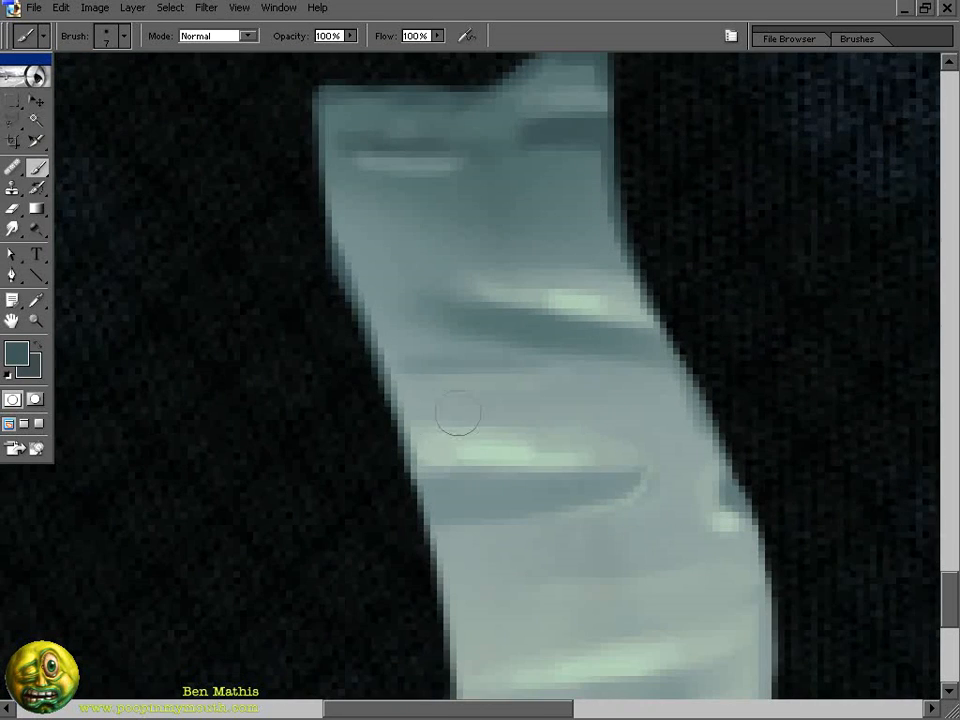
key("r")
left_click_drag(376, 352, 332, 225)
mouse_move(606, 150)
left_mouse_down()
mouse_move(613, 208)
mouse_move(722, 460)
left_mouse_up()
right_click(858, 449)
left_click_drag(796, 684, 731, 311)
left_click_drag(702, 228, 703, 282)
left_click_drag(396, 505, 402, 608)
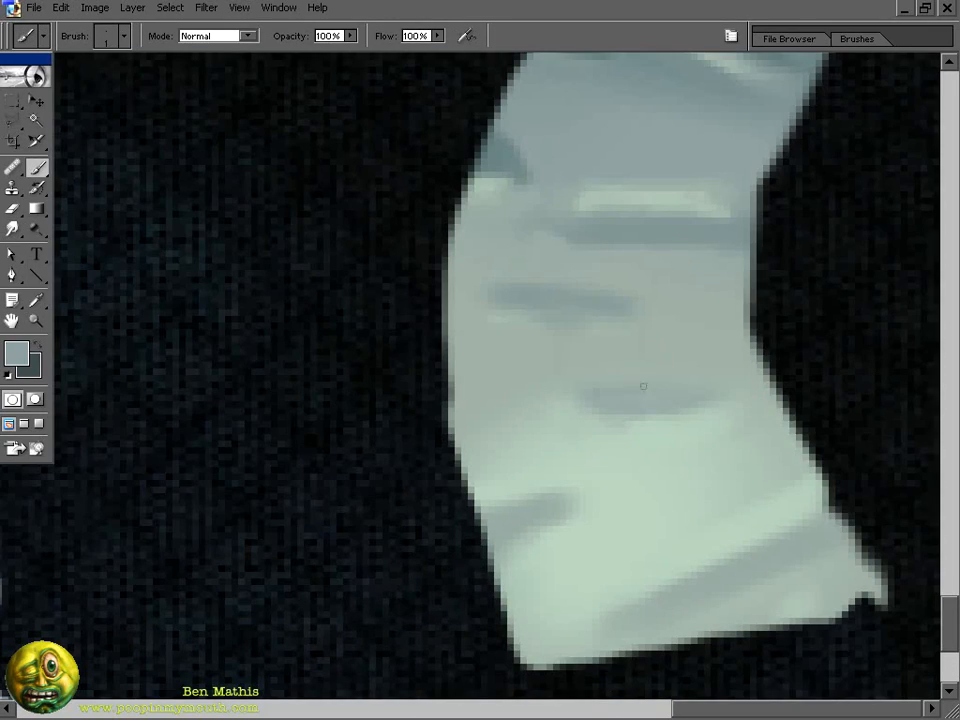
- Deepen the shadows of the two creases in the opposite panel's middle with a 1-pixel brush and a sampled teal
left_click_drag(643, 386, 697, 394)
left_click(503, 160, "alt")
left_click_drag(516, 294, 610, 297)
- Switch back to BodyPaint 3D, try the brush's Smudge filter, and select the Color Fill 2 layer for painting
left_click(33, 7)
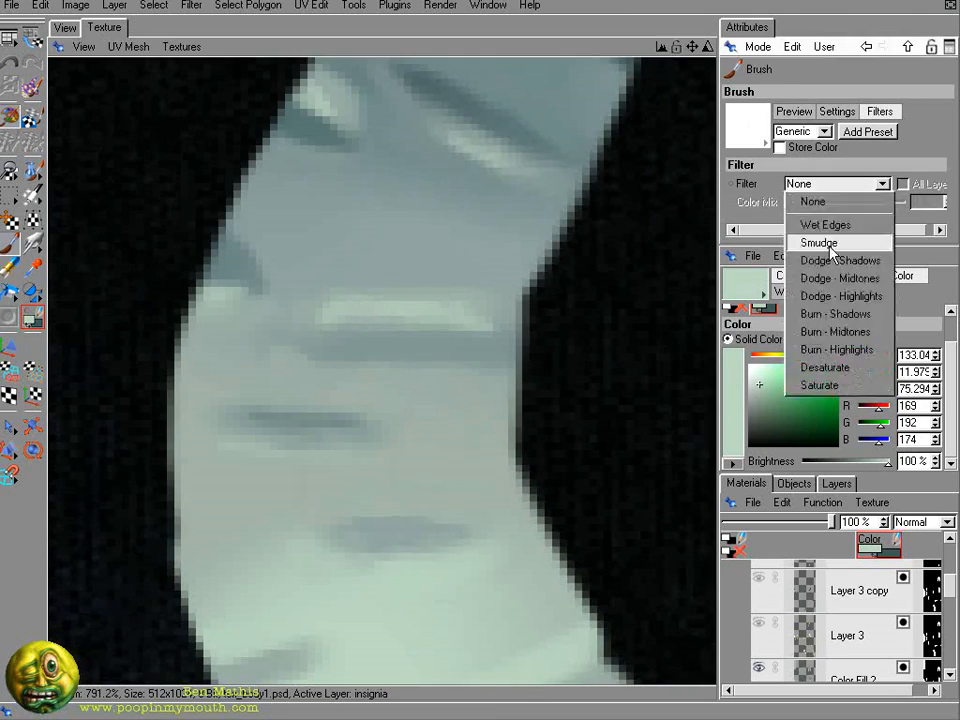
left_click(821, 242)
scroll(954, 609, "down", 1)
left_click(860, 608)
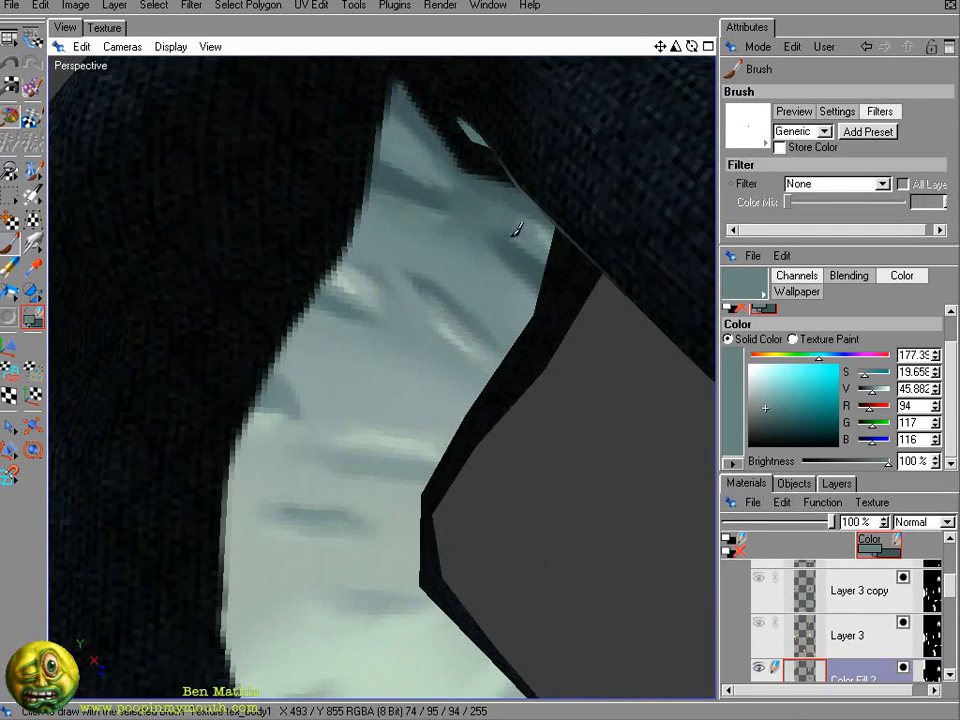
- Paint light streaks on the panel's uppermost folds in the 3D view and touch up the edge crease with sampled tones
left_click(536, 230, "ctrl")
left_click_drag(505, 218, 543, 232)
left_click_drag(402, 142, 445, 188)
left_click(444, 307, "ctrl")
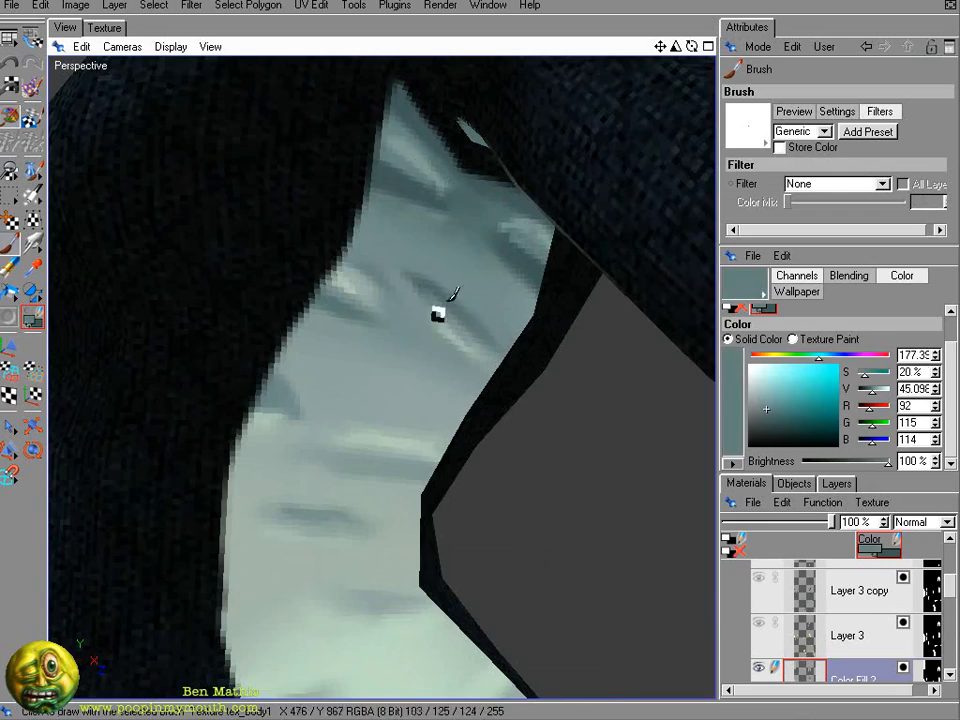
left_click(270, 416, "ctrl")
left_click_drag(260, 397, 282, 411)
left_click(341, 608, "ctrl")
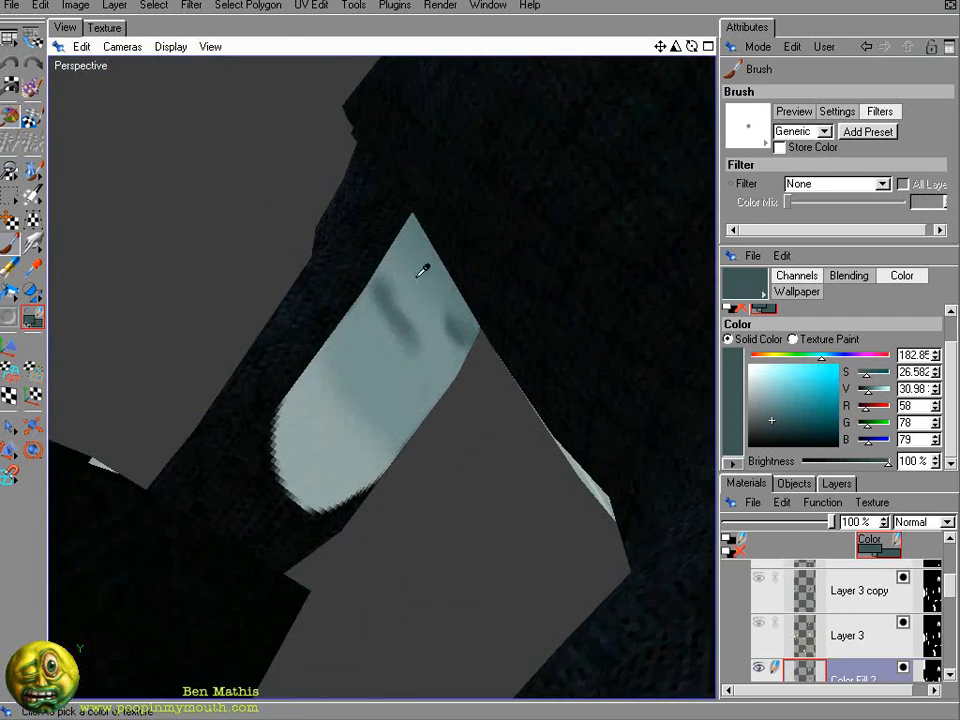
- Paint dark creases with lighter ridges on the pale sleeve patch and refine their edges in the flat texture view
left_click(357, 328, "ctrl")
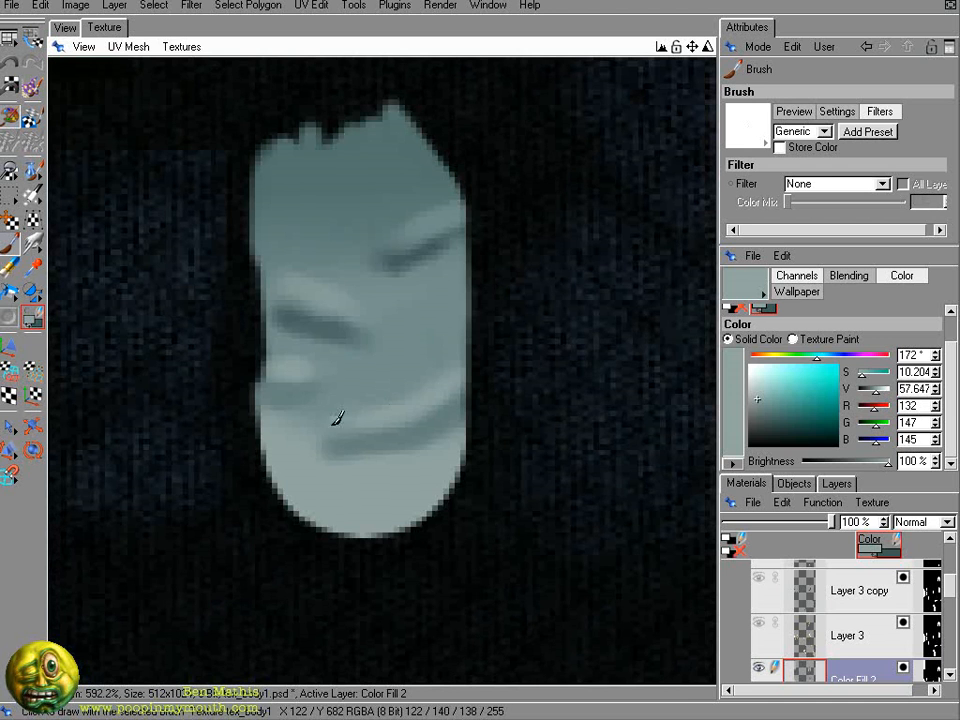
left_click(385, 358, "ctrl")
left_click_drag(330, 343, 270, 318)
left_click(345, 300, "ctrl")
left_click(357, 474, "ctrl")
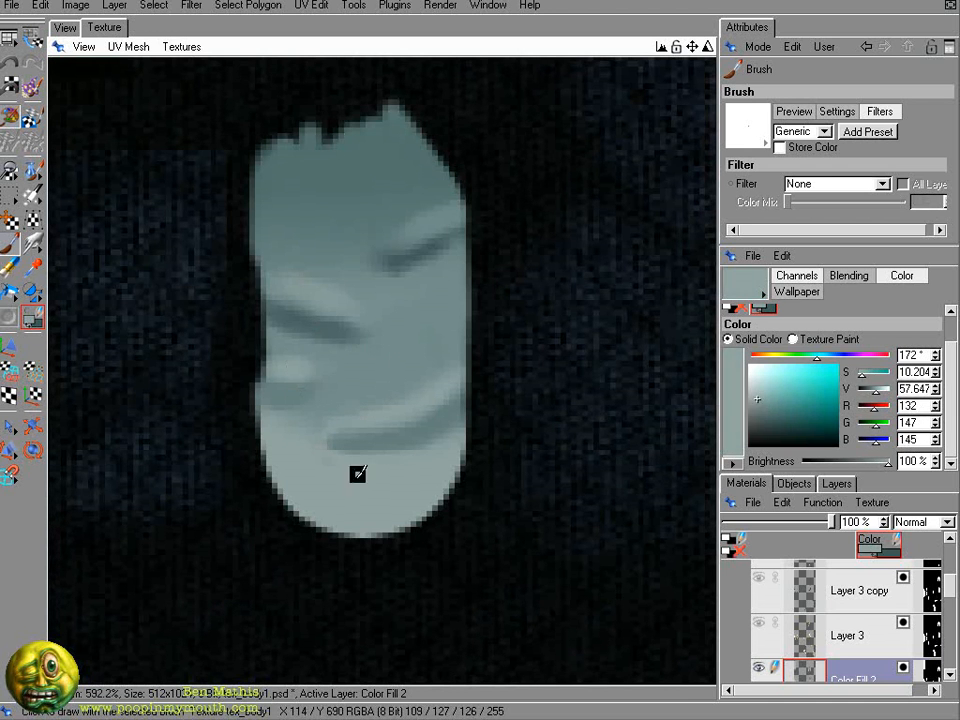
left_click(426, 251, "ctrl")
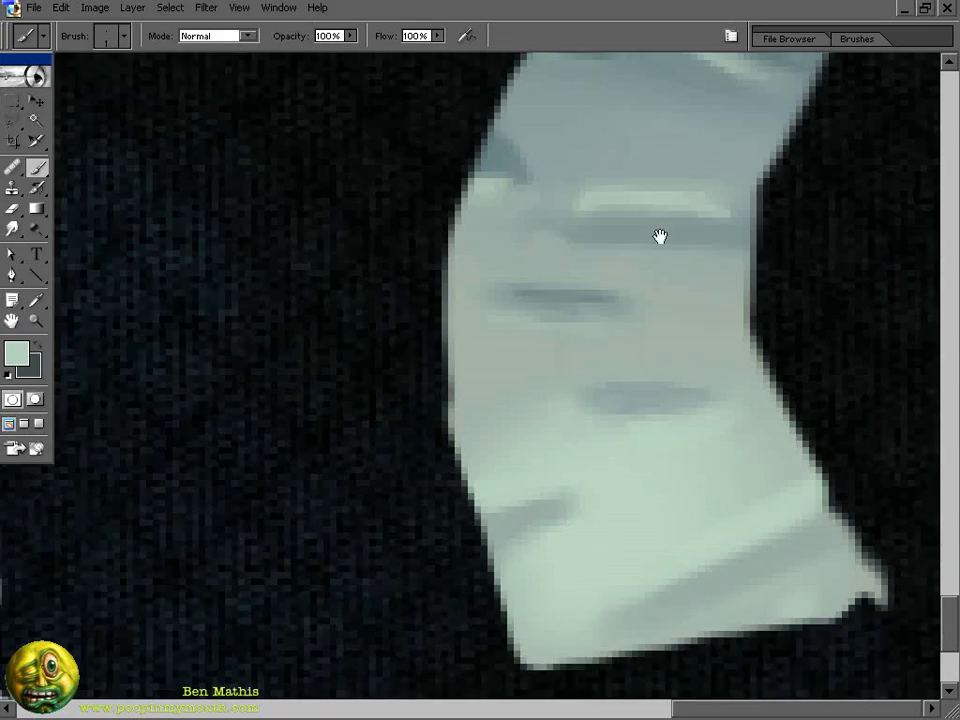
- Switch to Photoshop and blend the side panel's creases with the Smudge tool at brush size 10 and 100% strength
left_click(530, 281)
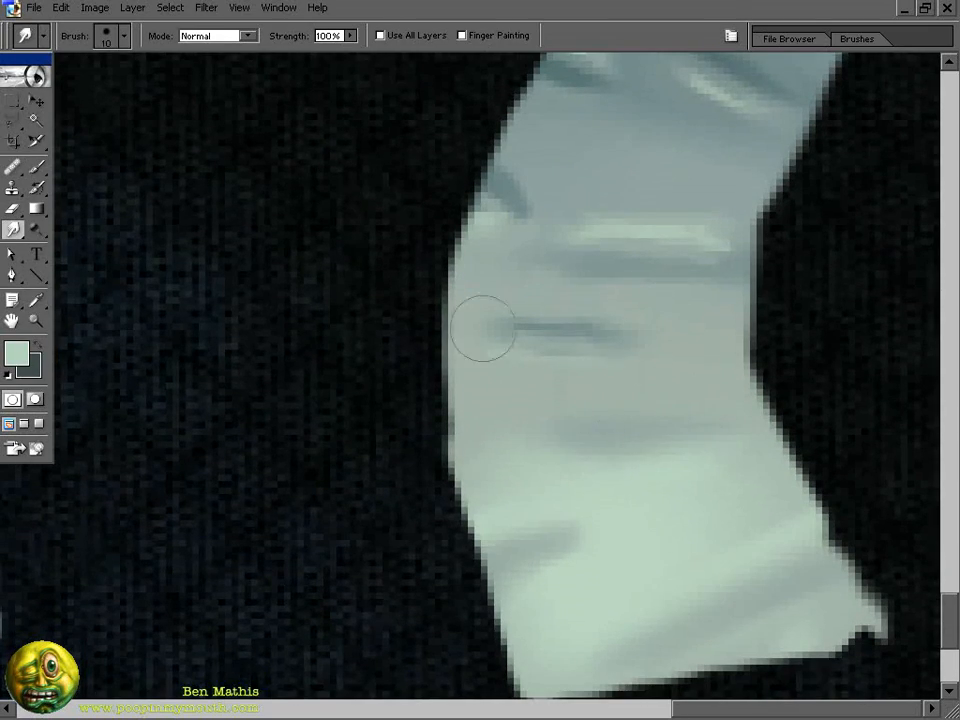
scroll(381, 467, "up", 5)
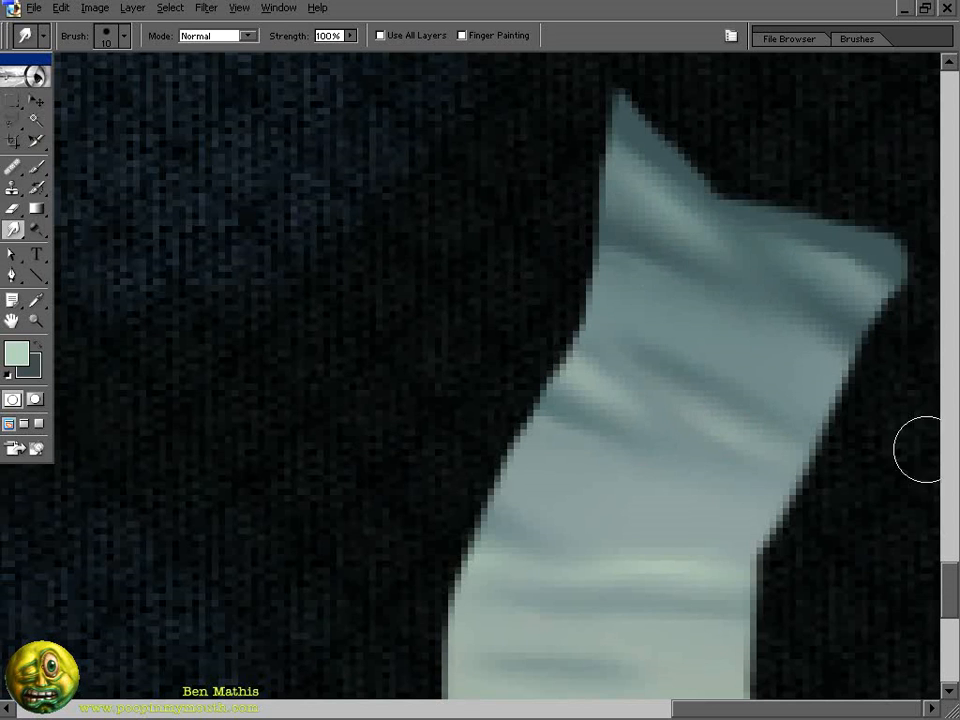
- Paint lighter ridges and soften the creases on the right side panel's lower half with a size 3 brush and sampled tones
key("b")
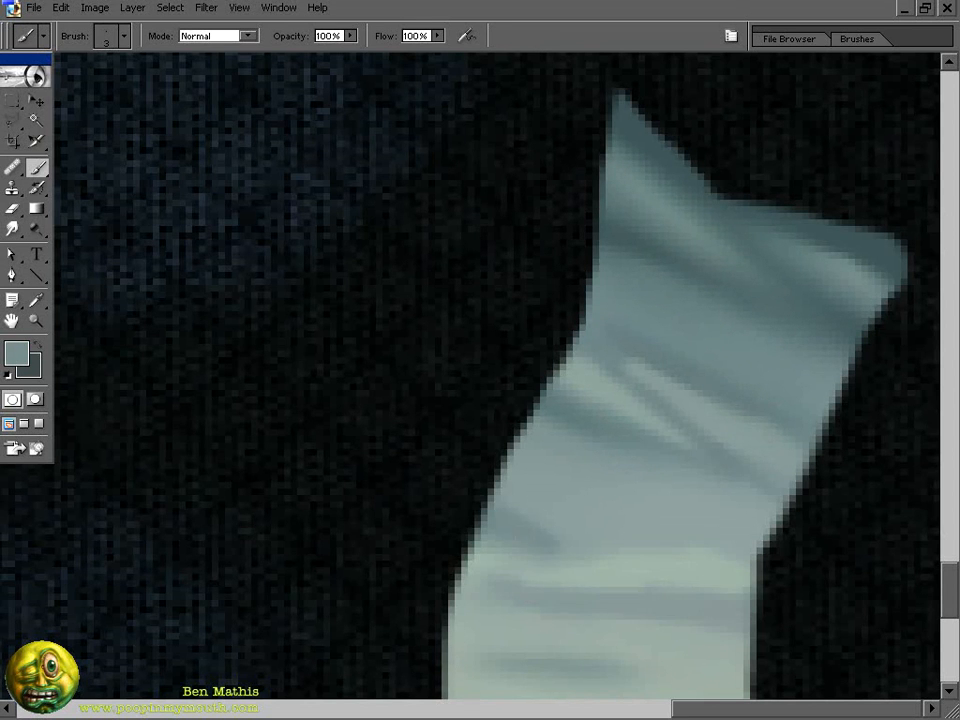
scroll(450, 373, "down", 5)
left_click_drag(615, 417, 736, 405)
left_click_drag(568, 512, 502, 552)
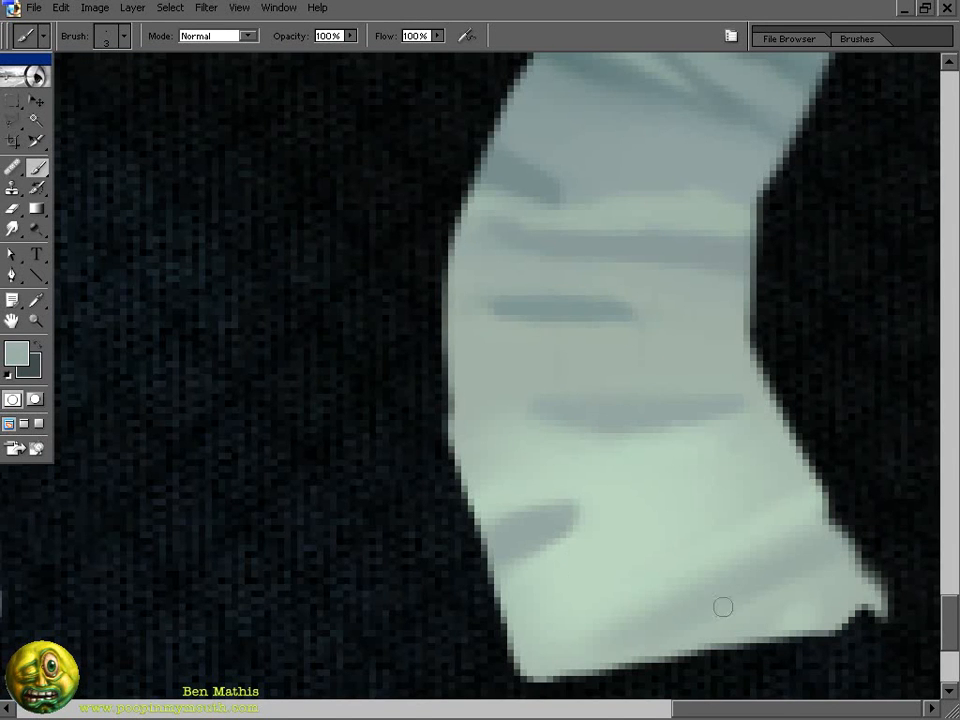
left_click_drag(754, 560, 680, 594)
left_click(662, 575, "alt")
left_click_drag(540, 385, 694, 383)
scroll(414, 364, "up", 4)
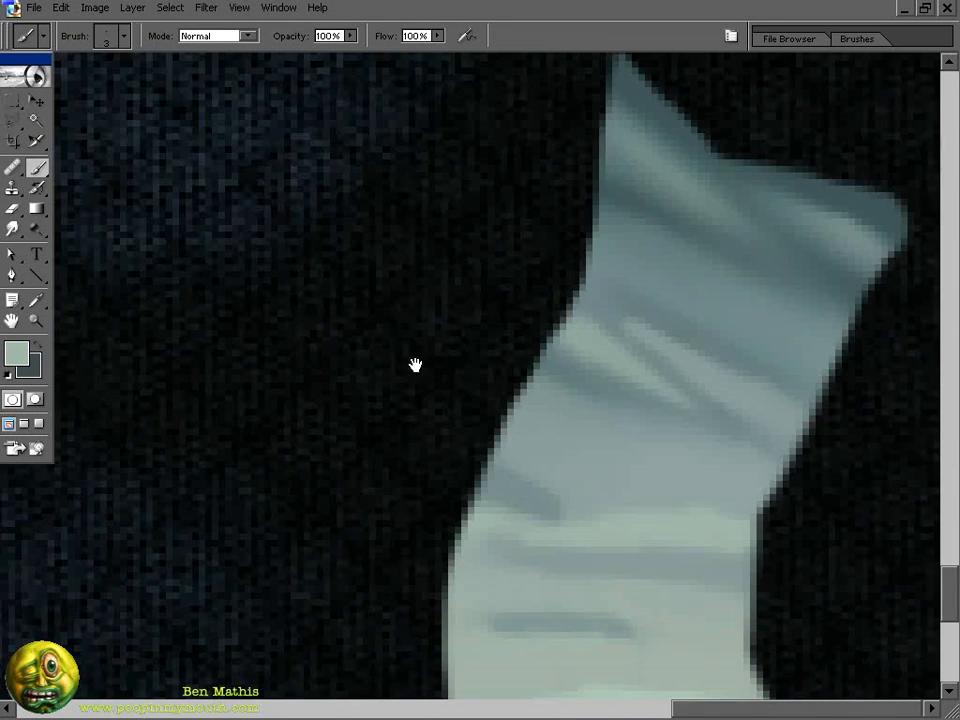
- Paint thin pale highlights along the right side panel's upper and middle folds with a size 1 brush
left_click_drag(692, 182, 616, 138)
scroll(497, 236, "down", 4)
key("bracketleft")
key("bracketleft")
left_click(644, 361, "alt")
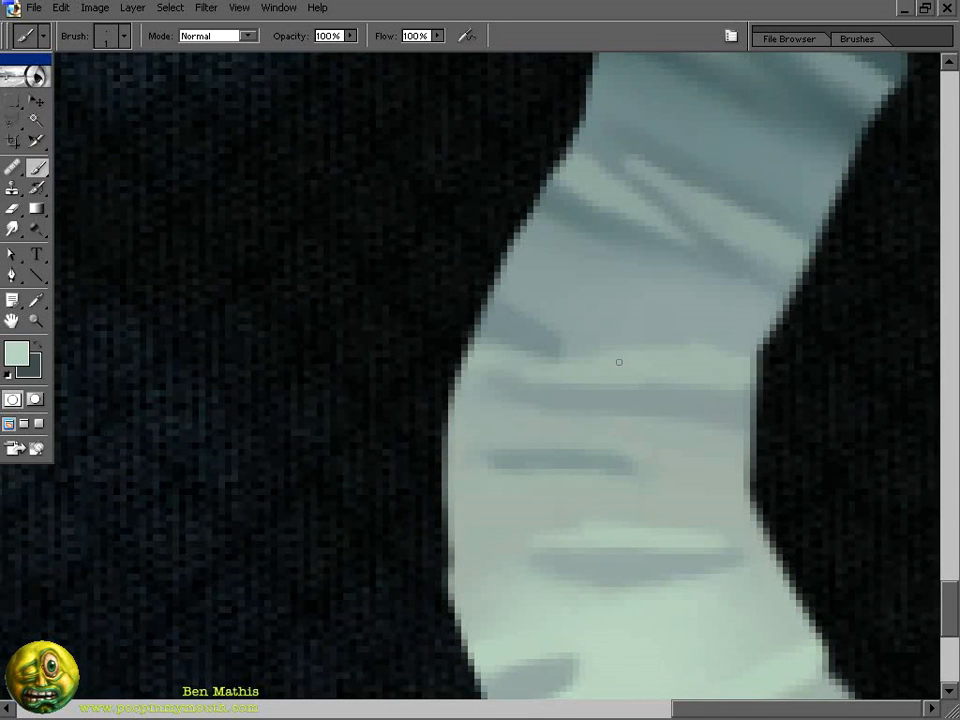
- Blend the highlights and creases on the left side panel using the Smudge tool at size 10 and 100% strength
key("r")
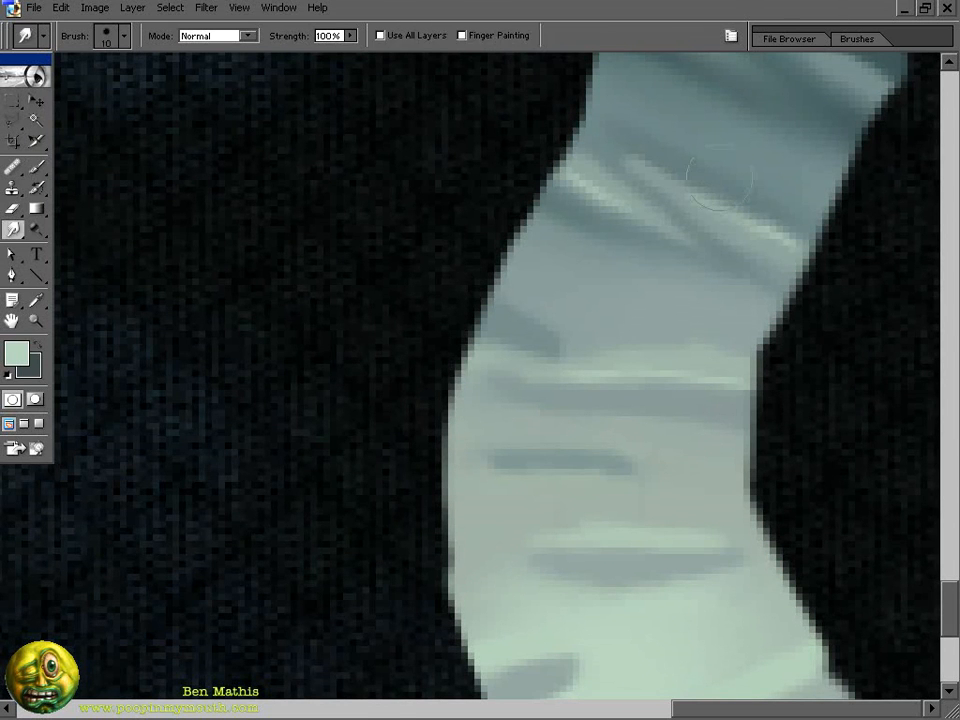
left_click_drag(250, 310, 820, 215)
left_click_drag(130, 310, 690, 229)
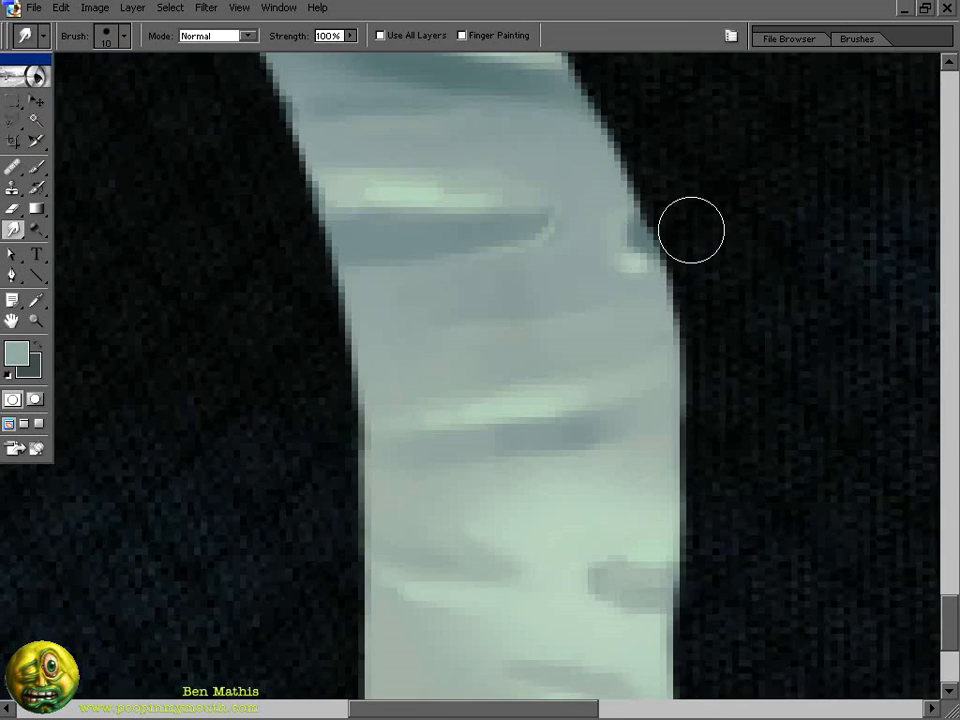
mouse_move(340, 200)
left_mouse_down()
mouse_move(472, 203)
mouse_move(530, 218)
left_mouse_up()
left_click_drag(570, 425, 645, 405)
left_click_drag(640, 245, 620, 240)
left_click_drag(452, 80, 512, 350)
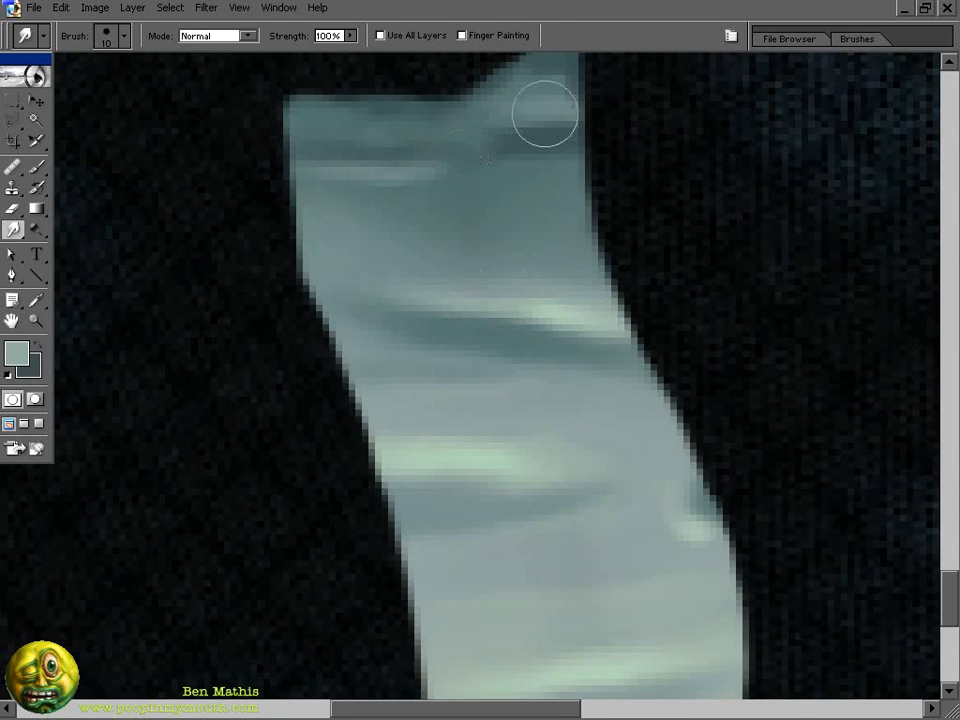
- Soften the left side panel's lower and middle folds with a size 9 brush and sampled pale tones
scroll(484, 493, "down", 9)
key("b")
scroll(505, 391, "up", 1)
key("bracketright")
key("bracketright")
key("bracketright")
left_click_drag(400, 368, 630, 350)
left_click(508, 489, "alt")
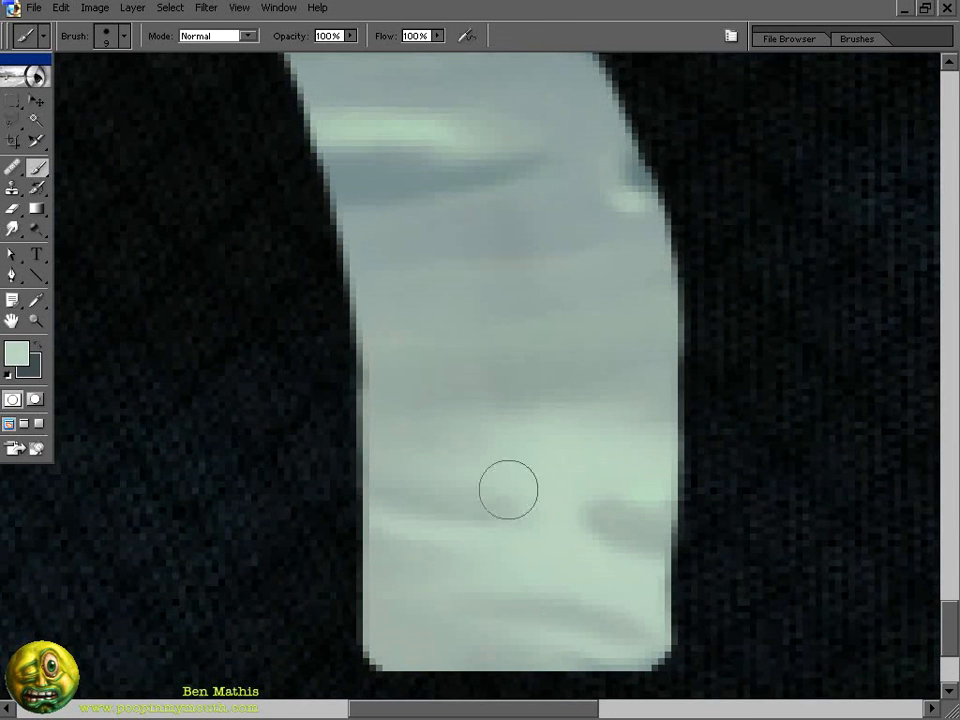
mouse_move(508, 489)
left_mouse_down()
mouse_move(600, 480)
mouse_move(650, 508)
left_mouse_up()
left_click(546, 156, "alt")
left_click_drag(546, 154, 341, 135)
- Paint short dark creases at both edges of the left side panel's upper end with a size 3 brush
left_click_drag(342, 292, 464, 677)
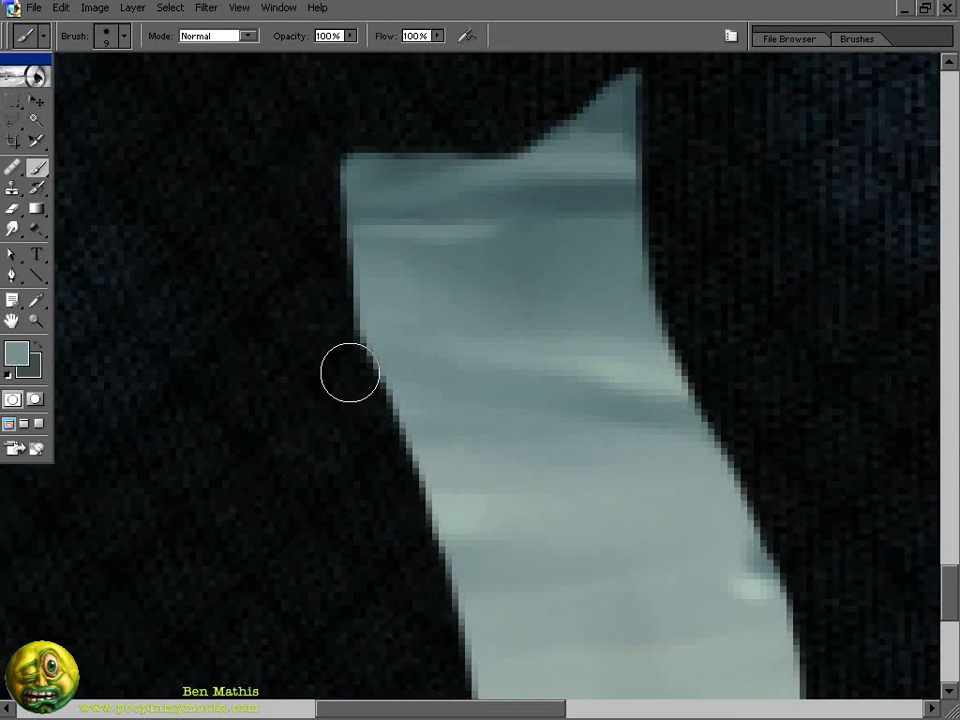
left_click(604, 254, "alt")
left_click(400, 180, "alt")
key("bracketleft")
key("bracketleft")
key("bracketleft")
key("bracketleft")
key("bracketleft")
key("bracketleft")
left_click_drag(358, 261, 402, 252)
left_click_drag(636, 237, 609, 256)
- Add short streaks of sampled tones between the left panel's upper creases and soften the fold below with a size 8 brush
left_click(600, 270, "alt")
left_click_drag(612, 212, 560, 217)
left_click_drag(616, 236, 592, 241)
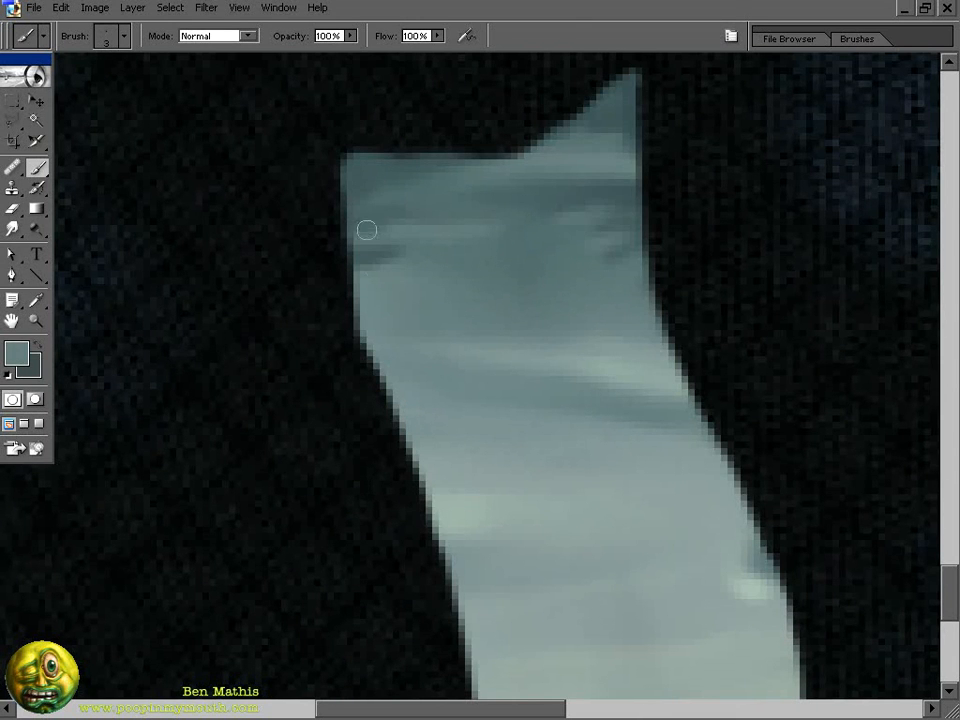
left_click_drag(358, 197, 402, 196)
key("x")
left_click_drag(634, 155, 577, 152)
left_click_drag(540, 352, 442, 350)
key("bracketright")
key("bracketright")
left_click_drag(690, 415, 558, 400)
- Blend the dark creases on the right side panel's lower half into the cloth with a size 8 brush
left_click_drag(860, 620, 210, 430)
left_click(639, 451, "alt")
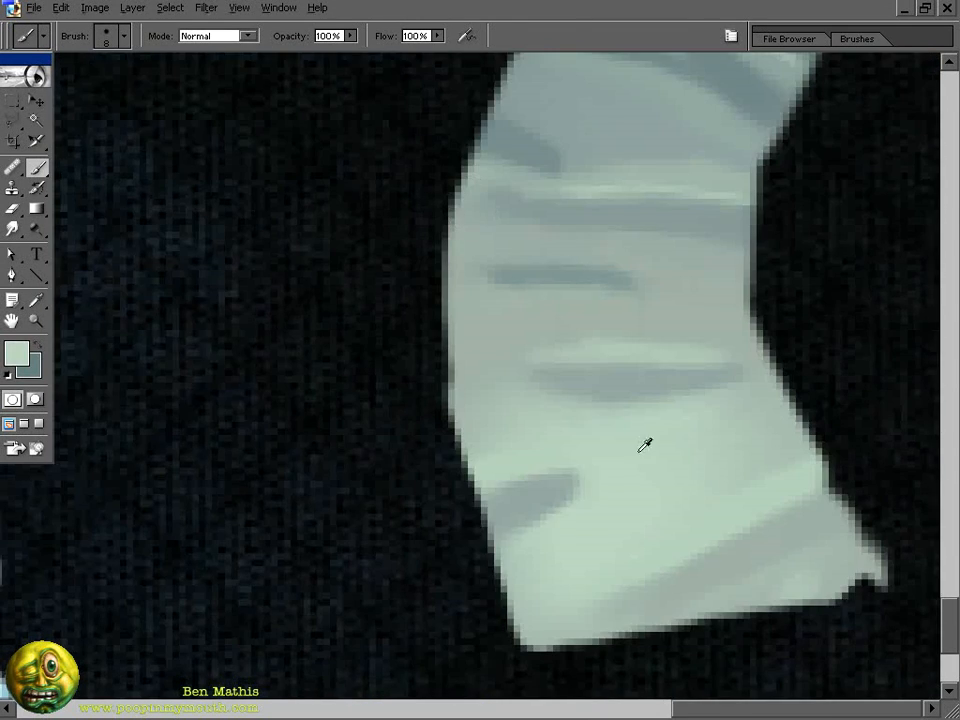
left_click_drag(572, 486, 492, 522)
left_click_drag(618, 598, 815, 512)
left_click_drag(735, 378, 550, 380)
left_click(640, 245, "alt")
left_click_drag(740, 192, 560, 208)
- Soften the ridges and shadows on the right side panel's upper half with sampled mid-tones at brush size 8
left_click_drag(611, 231, 611, 546)
left_click_drag(540, 345, 780, 410)
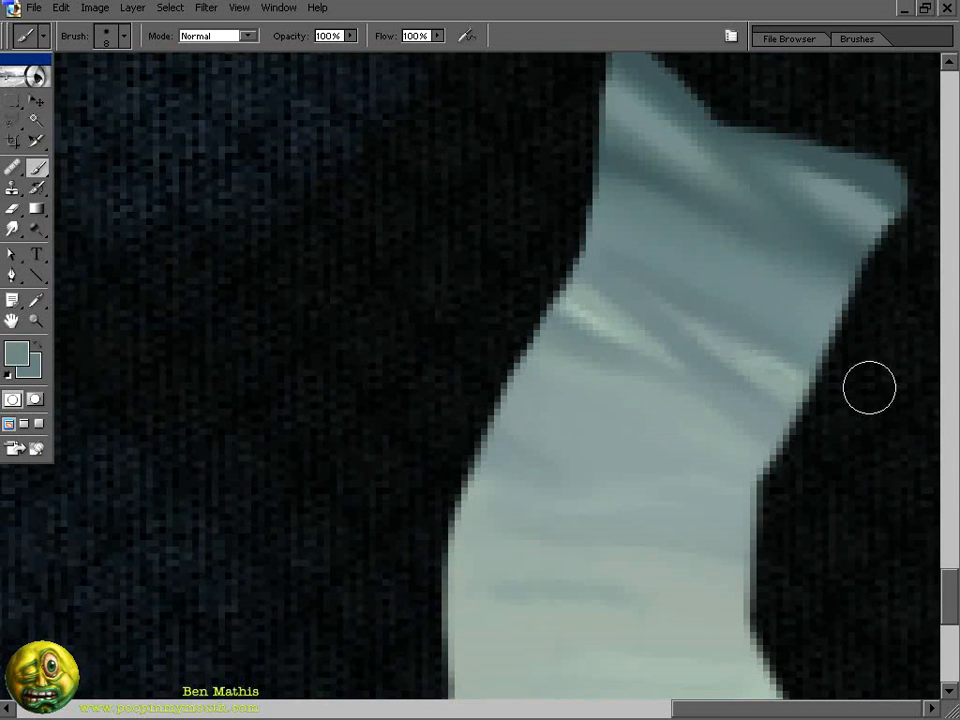
left_click_drag(575, 310, 775, 415)
left_click(760, 225, "alt")
left_click_drag(620, 110, 840, 285)
left_click_drag(862, 220, 805, 178)
- Paint fine dark and light creases at the edges of the right side panel's upper end with a size 2 brush
key("bracketleft")
key("bracketleft")
key("bracketleft")
key("bracketleft")
key("bracketleft")
key("bracketleft")
left_click_drag(603, 128, 631, 131)
left_click_drag(612, 168, 639, 208)
key("x")
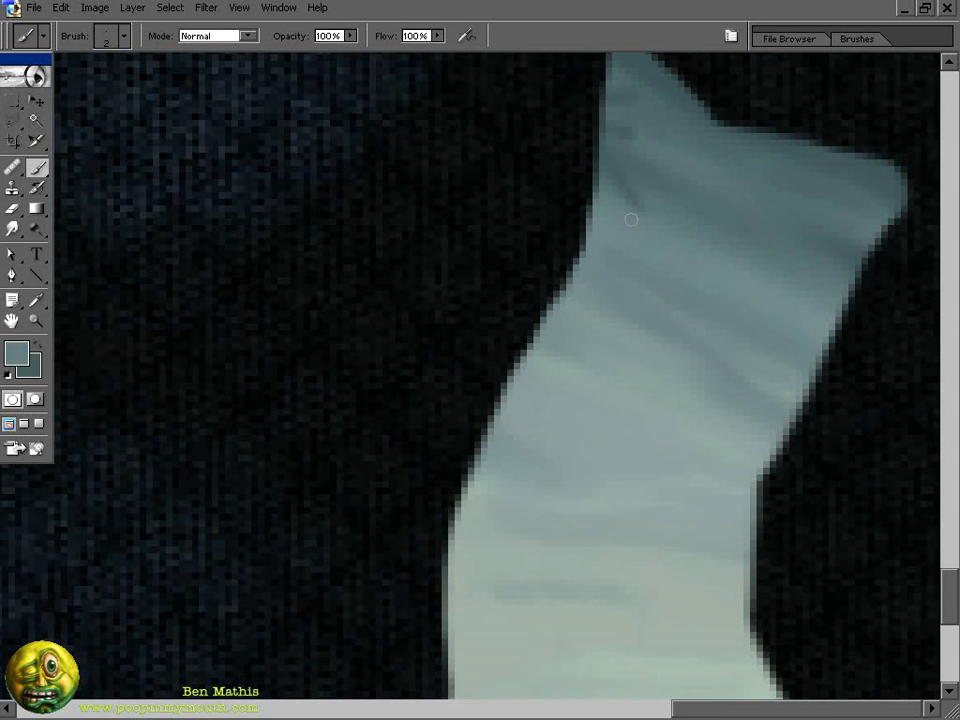
key("x")
left_click_drag(834, 175, 905, 189)
left_click_drag(815, 242, 843, 257)
- Paint short light streaks and small dark creases along the left side panel with a size 2 brush
key("ctrl+f")
key("ctrl+shift+f")
left_click_drag(660, 517, 645, 300)
key("ctrl+minus")
key("ctrl+minus")
key("ctrl+minus")
left_click_drag(480, 412, 838, 422)
key("ctrl+plus")
key("ctrl+plus")
key("ctrl+plus")
key("ctrl+plus")
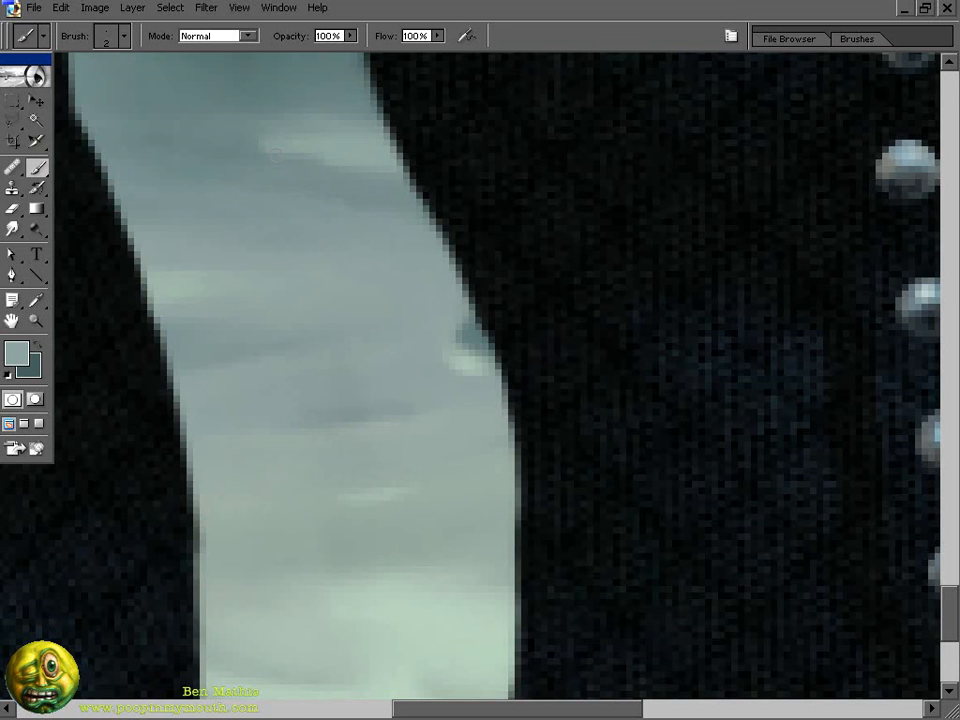
left_click_drag(337, 135, 467, 315)
left_click(470, 212, "alt")
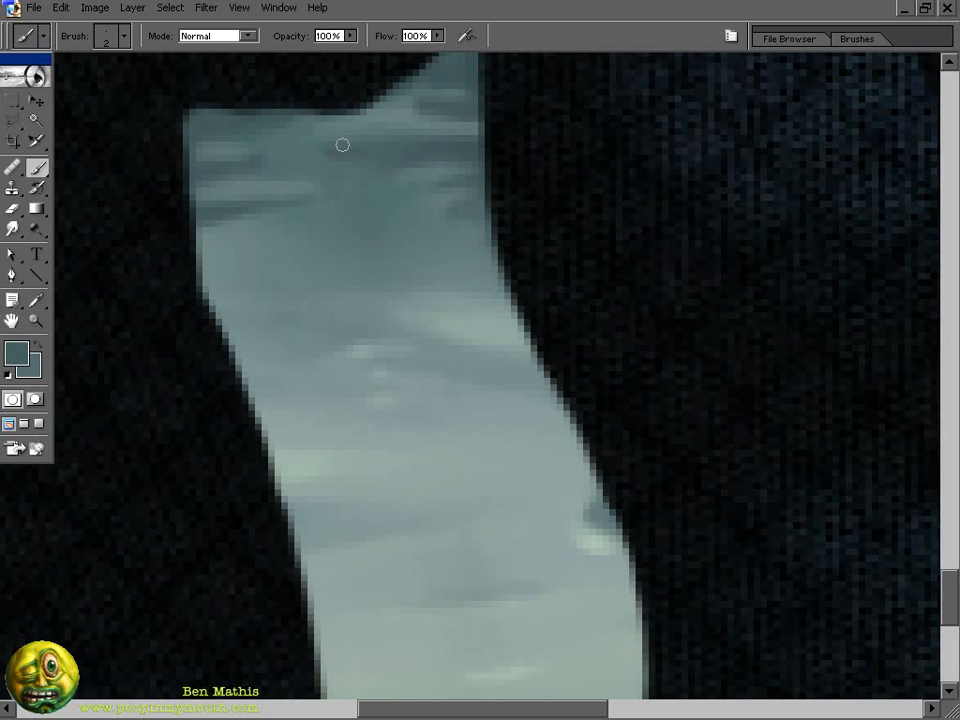
- Add small highlights and creases along the right side panel up to its upper corner with a size 2 brush
left_click_drag(860, 480, 521, 325)
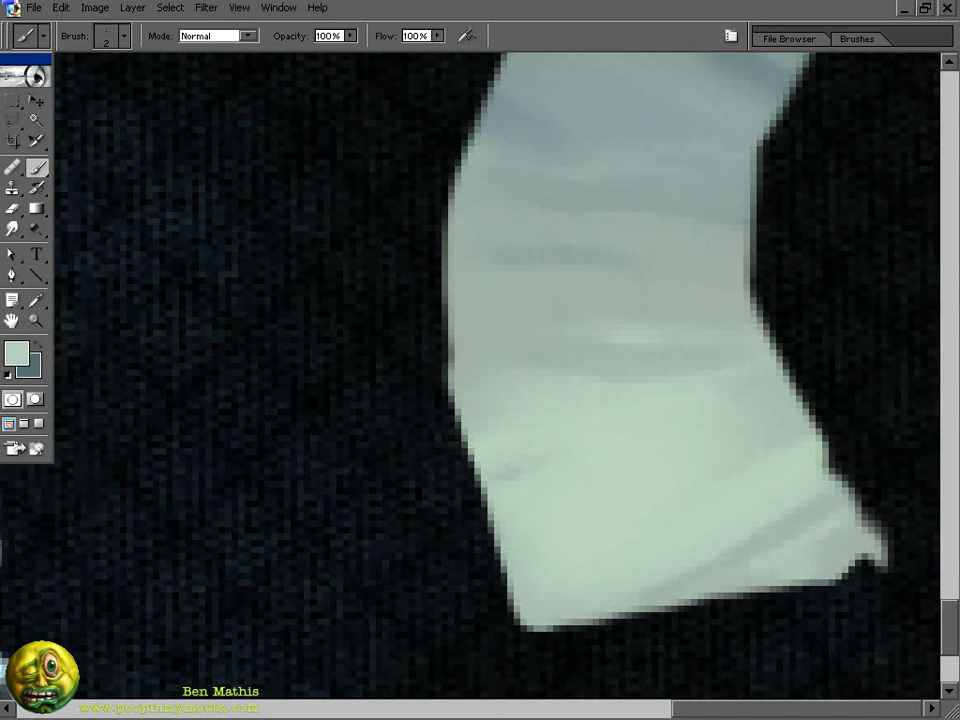
scroll(590, 400, "up", 3)
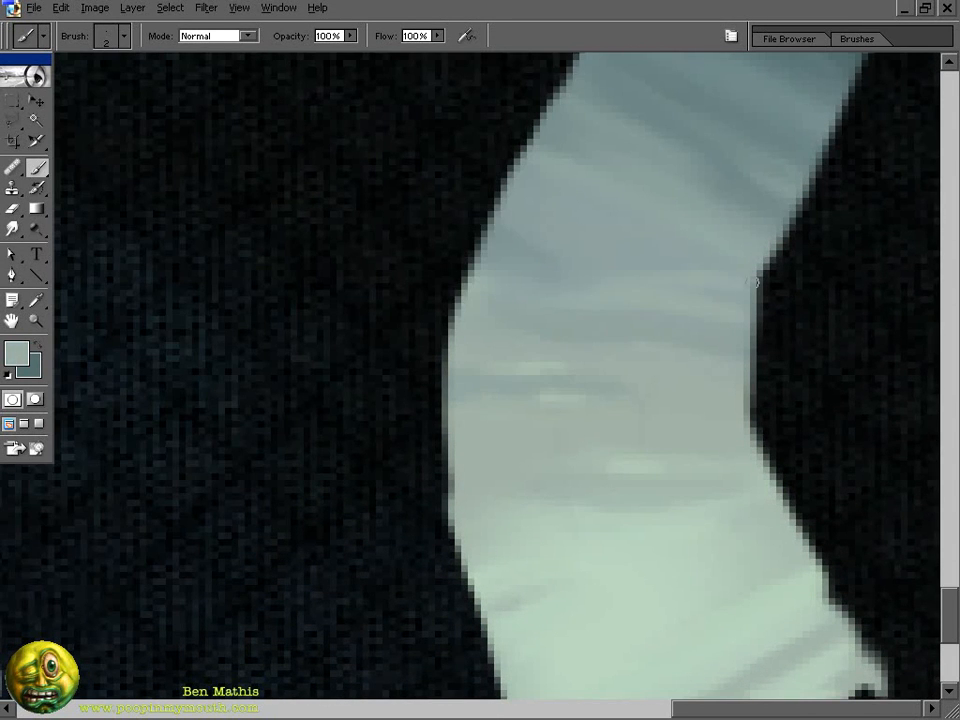
scroll(579, 267, "up", 3)
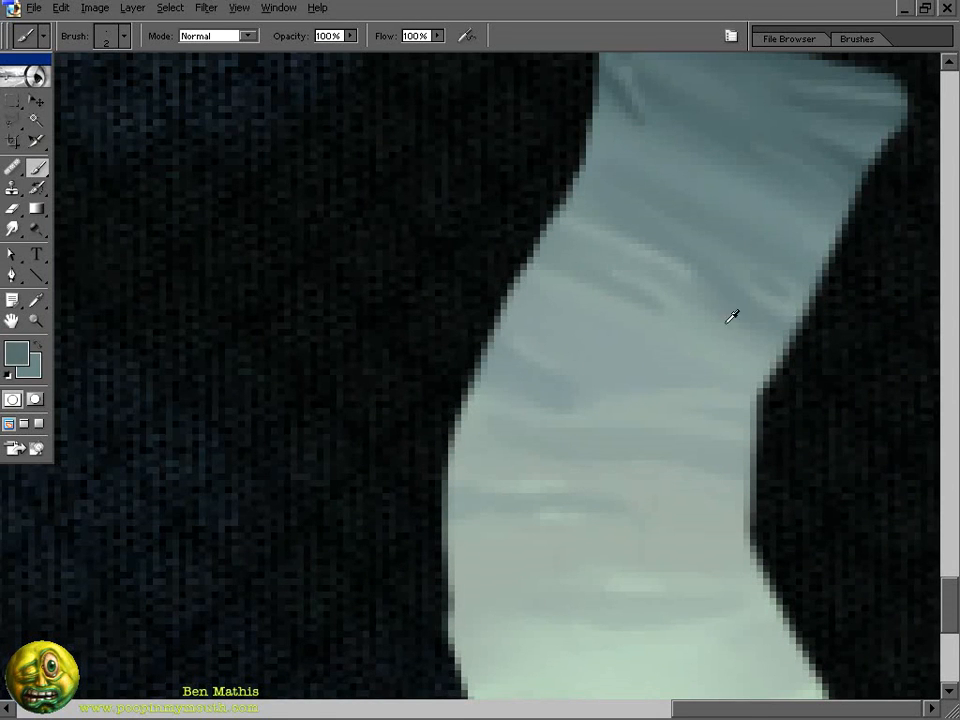
scroll(711, 260, "up", 3)
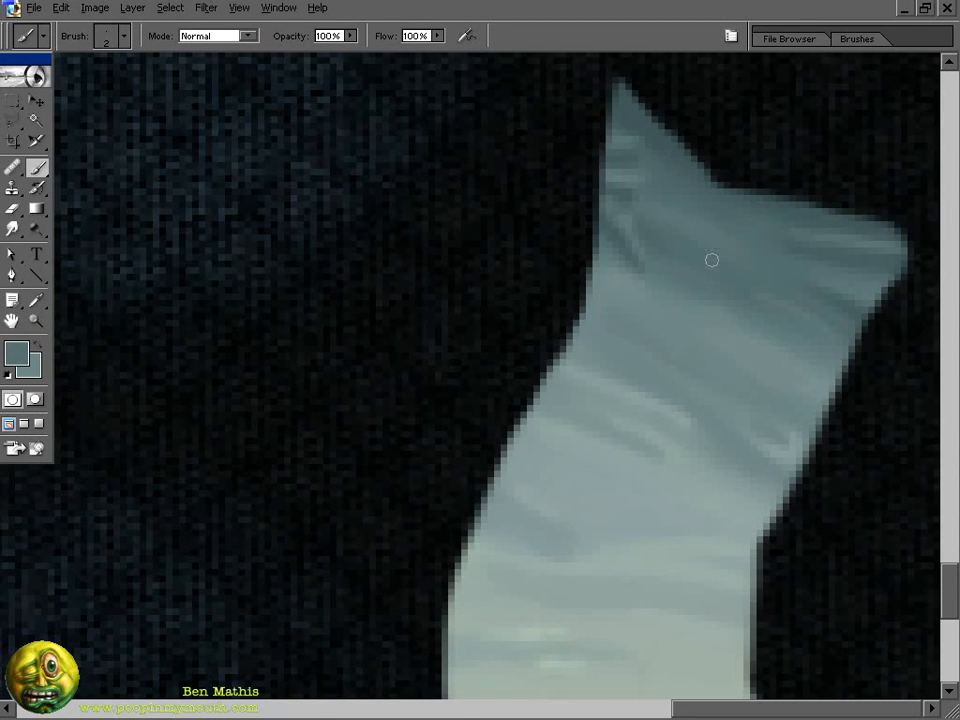
left_click(800, 350, "alt")
left_click_drag(848, 346, 790, 306)
left_click_drag(860, 325, 832, 308)
left_click_drag(878, 296, 856, 281)
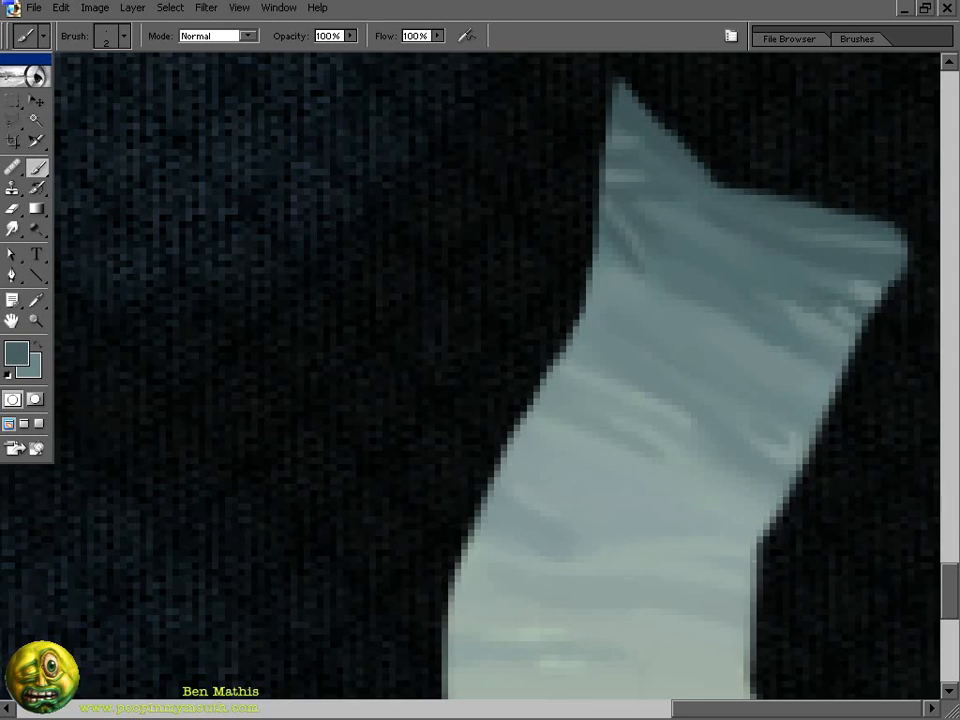
- Paint fold shadows and highlights on the two pale shoulder patches beside the buttons at brush size 2 and smudge the ragged upper edge
left_click_drag(450, 350, 776, 350)
key("ctrl+minus")
key("ctrl+minus")
left_click_drag(200, 330, 488, 538)
key("ctrl+plus")
key("ctrl+plus")
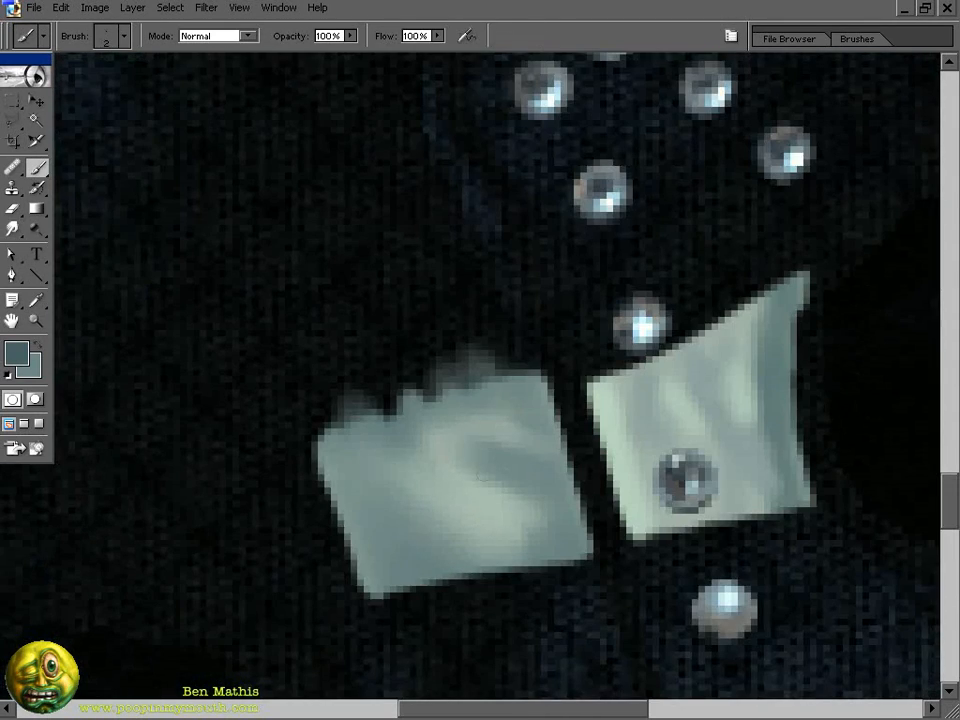
left_click(472, 436, "alt")
left_click(508, 413, "alt")
mouse_move(478, 425)
left_mouse_down()
mouse_move(408, 440)
mouse_move(406, 401)
left_mouse_up()
left_click(462, 432, "alt")
left_click_drag(502, 513, 540, 541)
left_click_drag(690, 352, 738, 440)
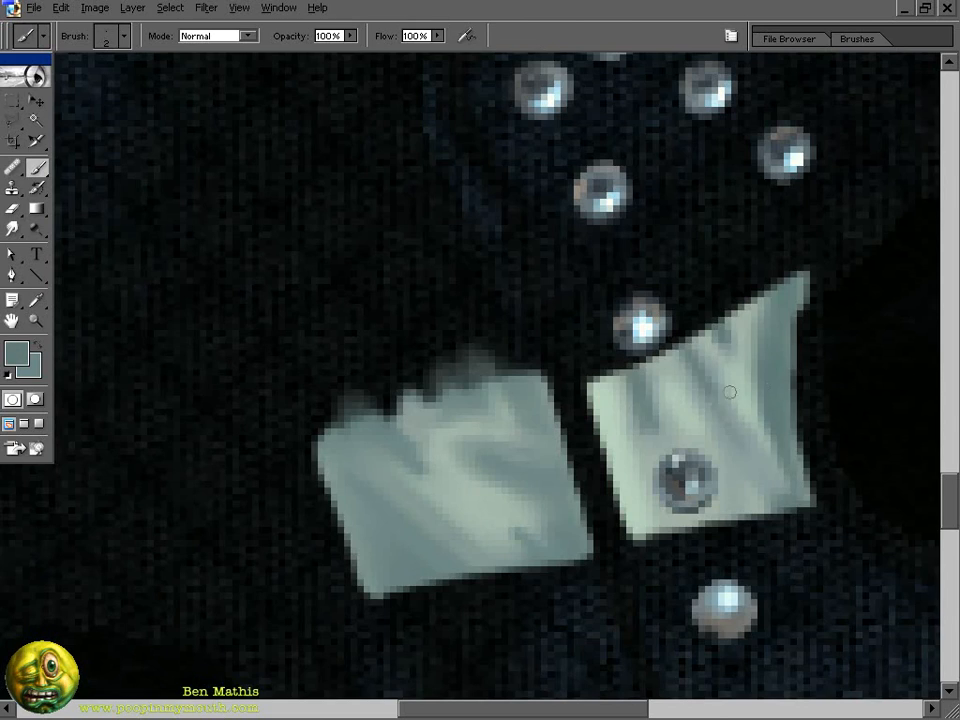
key("r")
left_click_drag(434, 425, 520, 384)
- Paint slanted dark folds across the right shoulder patch with a size 2 brush and sampled tones
key("ctrl+minus")
key("ctrl+minus")
key("ctrl+minus")
key("ctrl+minus")
left_click_drag(700, 560, 483, 326)
key("b")
left_click(626, 150, "alt")
left_click_drag(690, 105, 655, 183)
left_click_drag(728, 115, 692, 190)
left_click(632, 150, "alt")
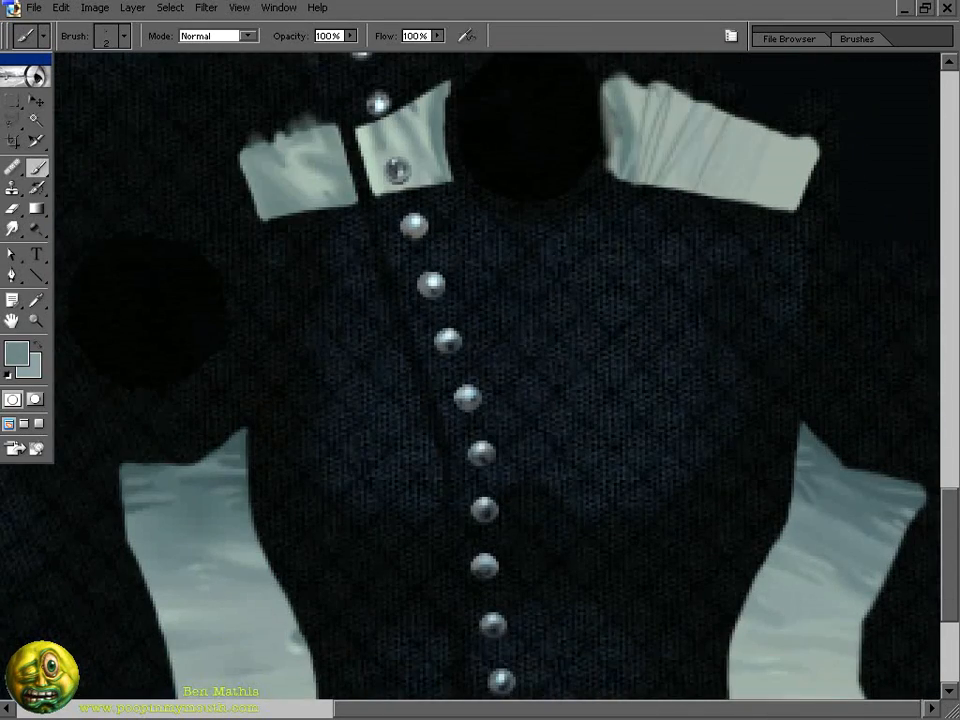
left_click_drag(776, 132, 730, 200)
- Blend the right shoulder patch's folds and lay a broad grey-green tone over its middle with a size 6 brush
scroll(740, 200, "up", 3)
scroll(808, 501, "down", 5)
left_click(808, 501, "alt")
scroll(808, 501, "up", 4)
key("r")
key("b")
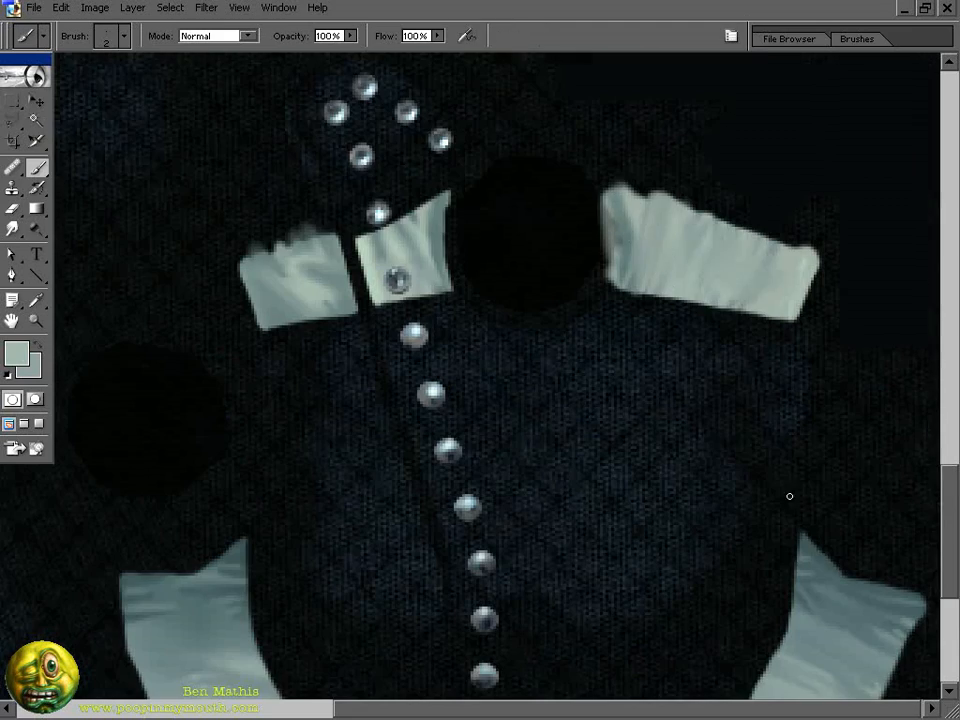
scroll(789, 497, "down", 3)
scroll(810, 488, "up", 2)
scroll(641, 125, "down", 1)
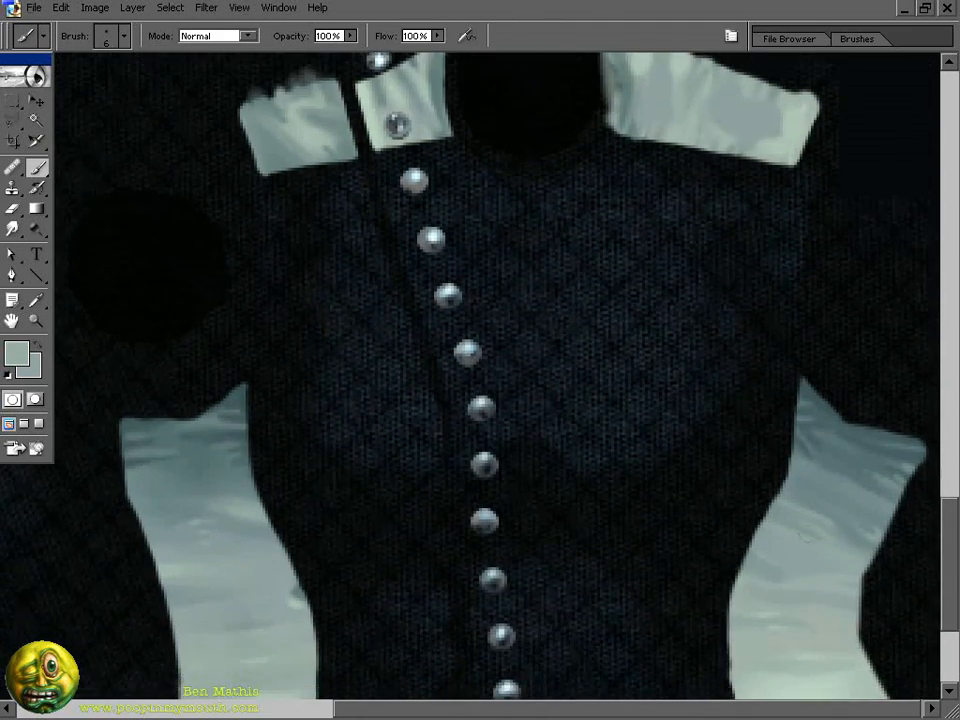
- Paint alternating light and dark folds across the right shoulder patch with a size 3 brush and sampled tones
scroll(708, 147, "up", 1)
key("ctrl+plus")
key("ctrl+plus")
left_click_drag(880, 80, 640, 408)
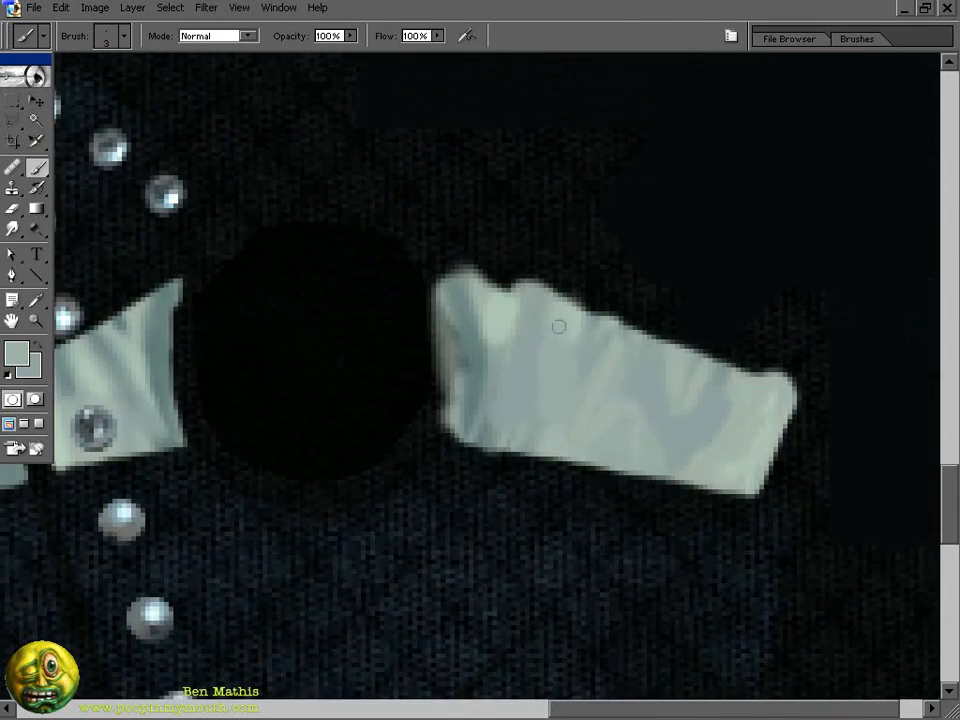
left_click_drag(570, 319, 557, 386)
left_click_drag(504, 346, 488, 442)
left_click(469, 394, "alt")
left_click_drag(530, 326, 510, 394)
key("r")
key("b")
left_click_drag(631, 338, 622, 395)
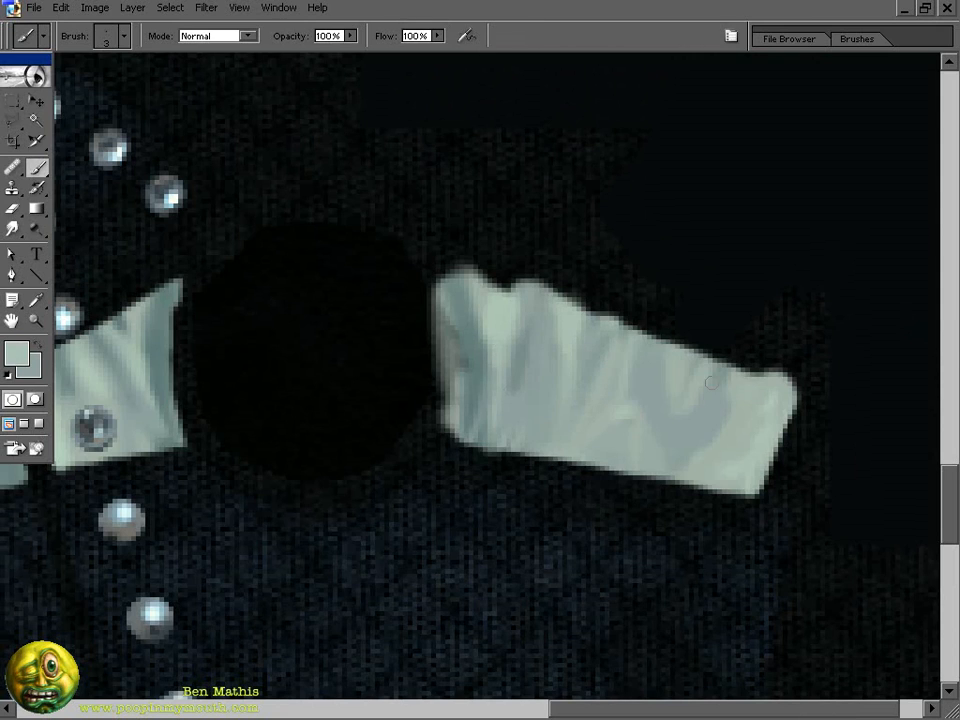
left_click_drag(729, 484, 738, 439)
left_click_drag(662, 467, 601, 434)
- Start a Polygonal Lasso outline at the right shoulder patch's outer end, paint a dark shadow there, and clear the selection
key("l")
left_click(722, 350)
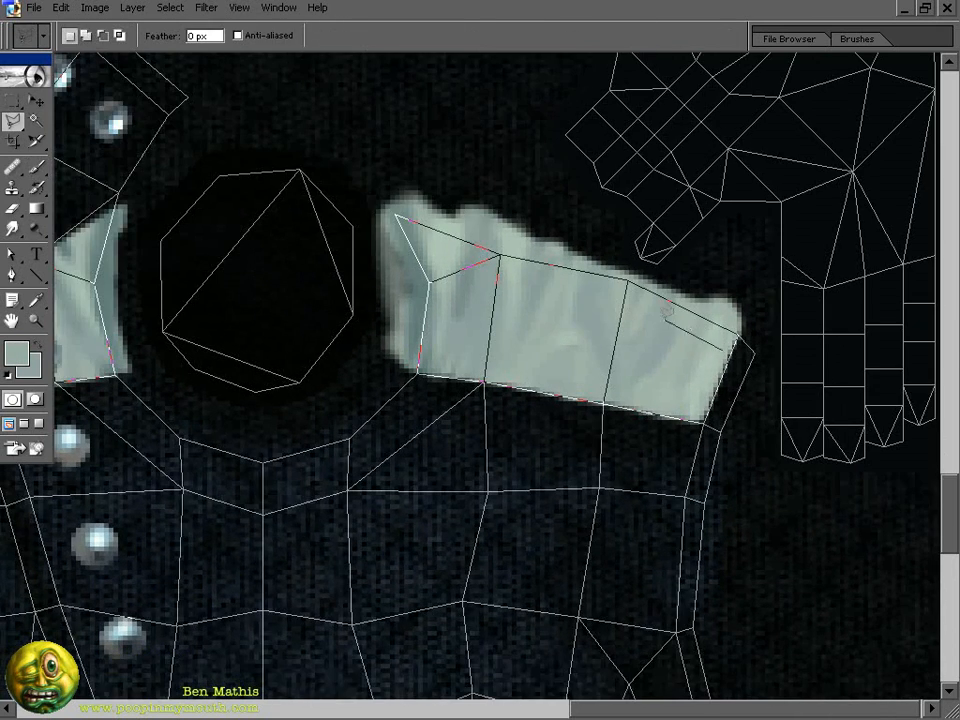
key("b")
mouse_move(652, 390)
left_mouse_down()
mouse_move(648, 203)
mouse_move(682, 373)
left_mouse_up()
left_click(735, 625, "alt")
left_click_drag(715, 130, 725, 170)
key("ctrl+d")
left_click_drag(666, 330, 632, 572)
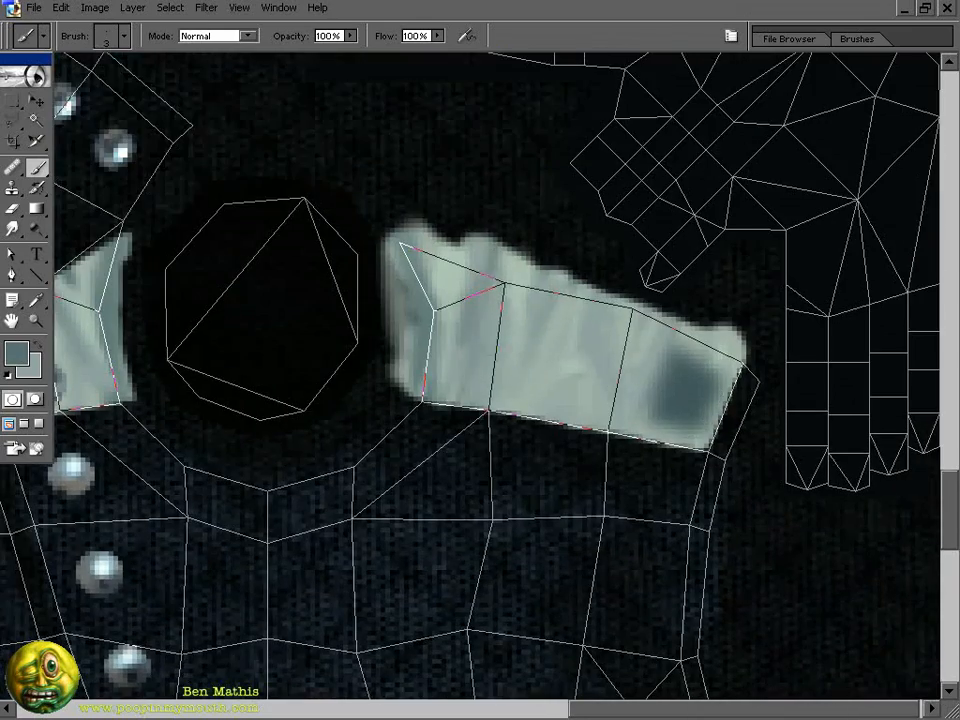
- Enlarge the brush to size 40 and shade the shoulder patches on both sides of the neck opening with the dark teal
key("bracketright")
key("bracketright")
key("bracketright")
key("bracketright")
left_click_drag(650, 372, 454, 280)
mouse_move(111, 512)
left_mouse_down()
mouse_move(373, 484)
mouse_move(538, 448)
mouse_move(408, 407)
left_mouse_up()
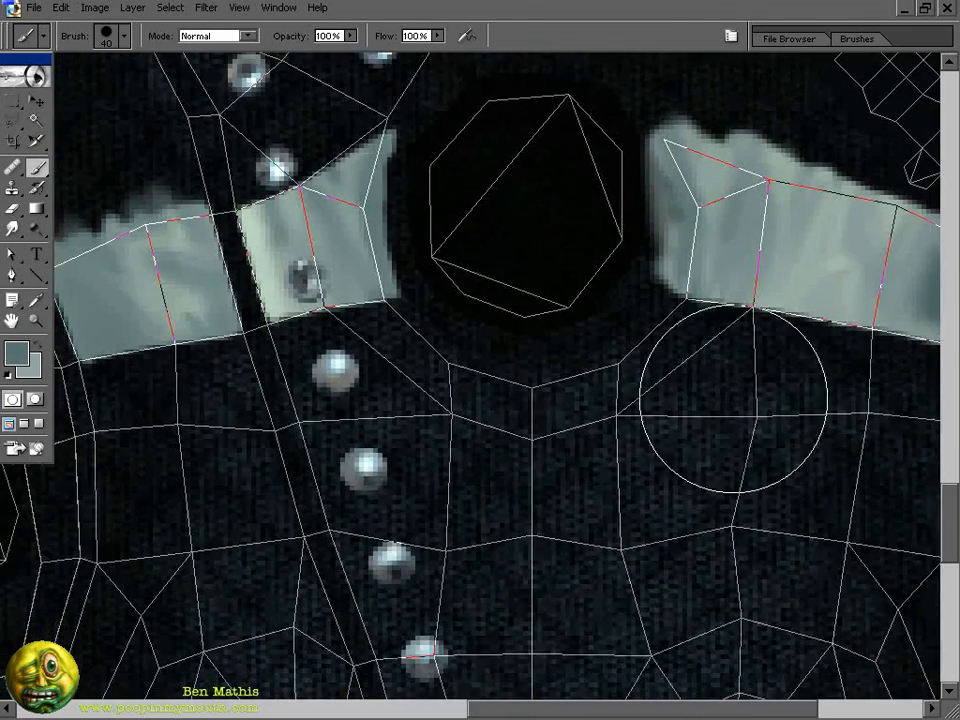
- Reduce the brush to size 1 and paint thin folds on the shoulder patches left of the neck opening with sampled tones
left_click(246, 226, "alt")
key("bracketleft")
key("bracketleft")
key("bracketleft")
key("bracketleft")
key("bracketleft")
key("bracketleft")
key("bracketleft")
key("bracketleft")
key("bracketleft")
key("bracketleft")
key("bracketleft")
key("bracketleft")
left_click(305, 232, "alt")
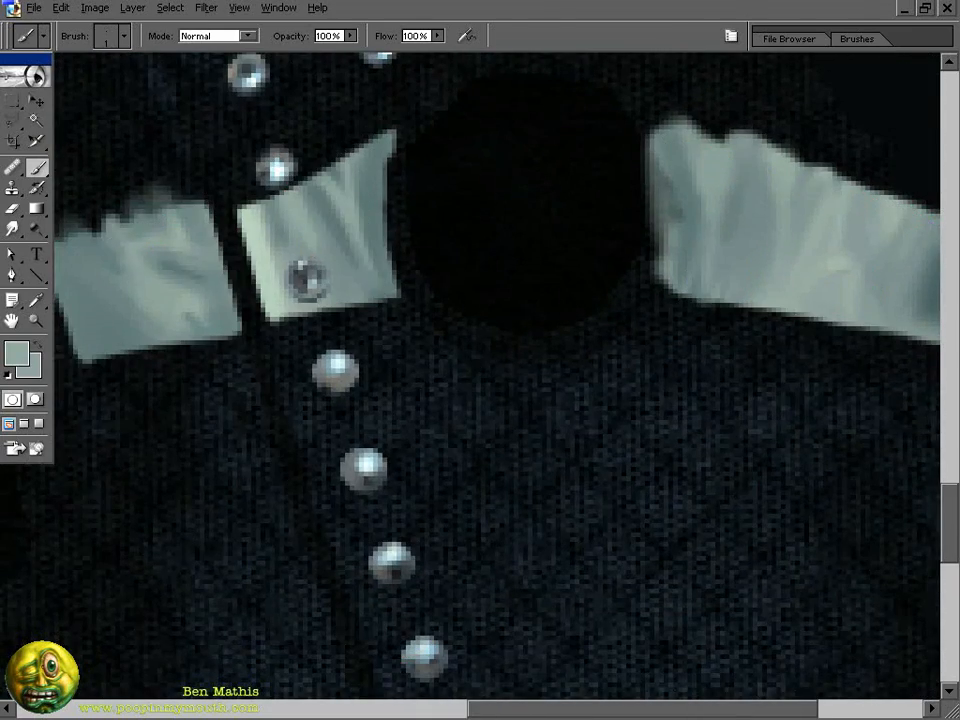
left_click(190, 238, "alt")
- Paint folds across the shoulder patch right of the neck opening with sampled tones and soften them with the Smudge tool
mouse_move(740, 250)
left_mouse_down()
mouse_move(740, 258)
mouse_move(468, 327)
left_mouse_up()
left_click_drag(490, 256, 472, 380)
left_click(680, 360, "alt")
mouse_move(648, 294)
left_mouse_down()
mouse_move(628, 370)
mouse_move(598, 380)
left_mouse_up()
key("r")
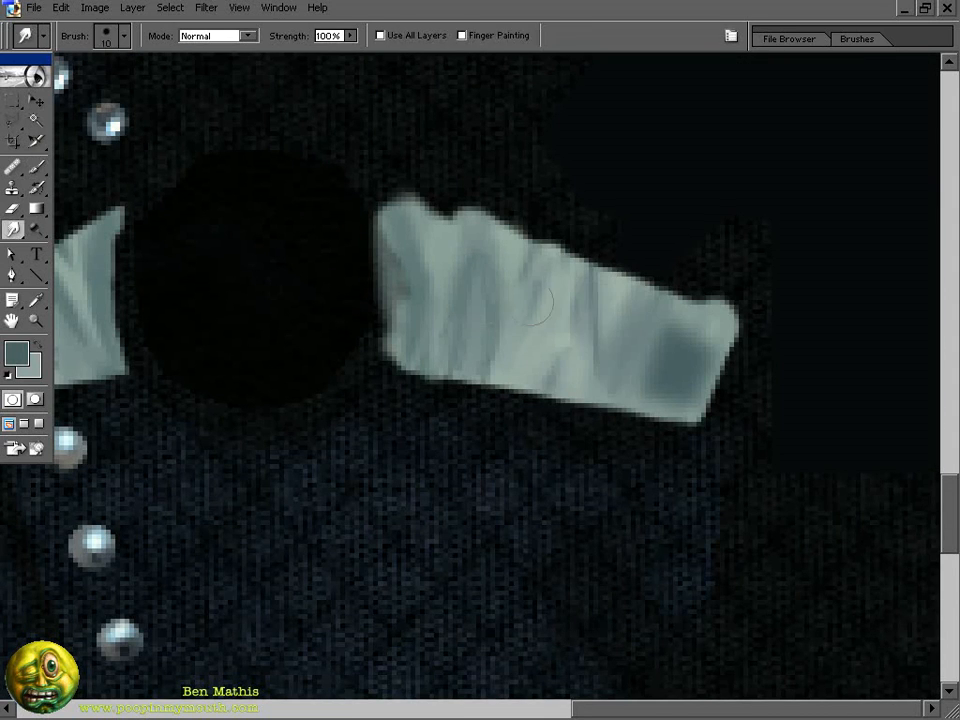
- Smudge the round-ended patch's coarse folds and paint thin dark and light creases over them with a size 1 brush
key("b")
key("r")
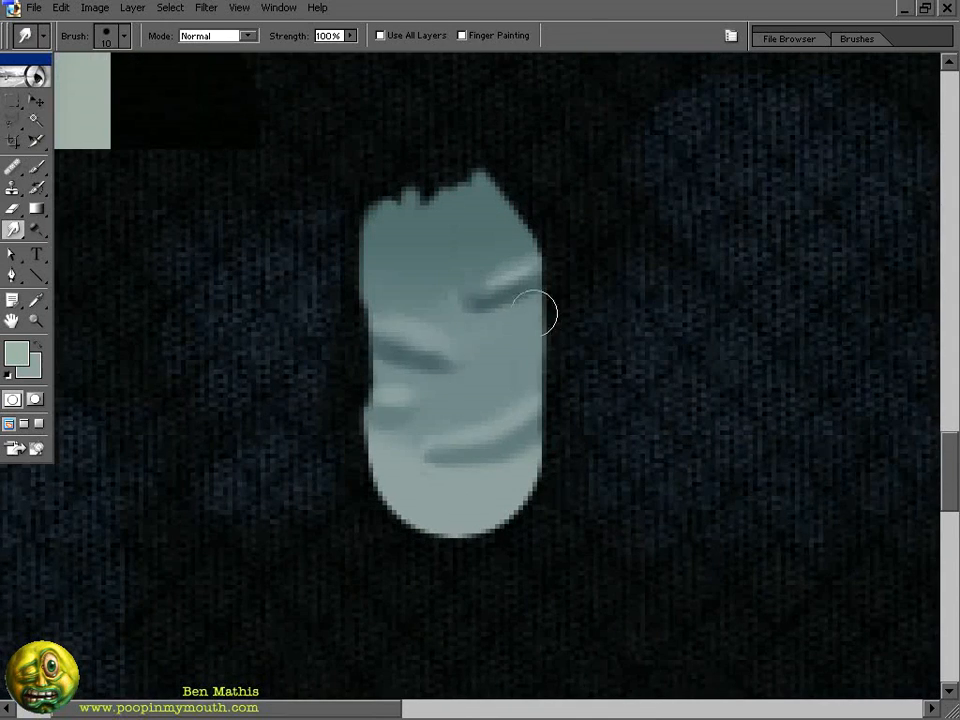
key("b")
left_click(422, 350, "alt")
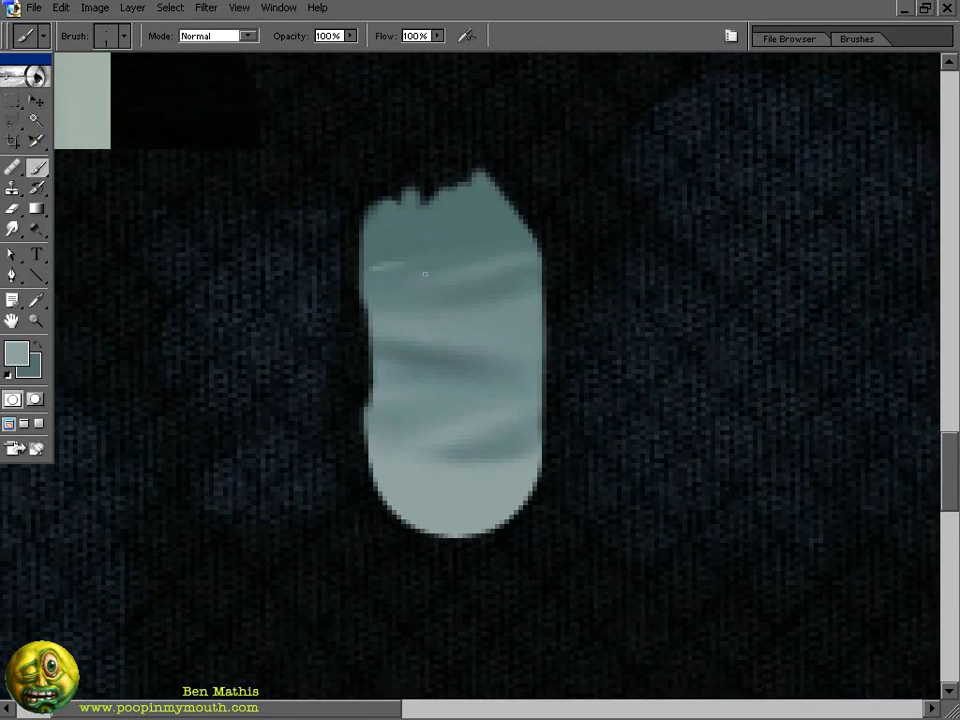
left_click_drag(478, 379, 377, 259)
left_click_drag(350, 70, 354, 160)
key("ctrl+h")
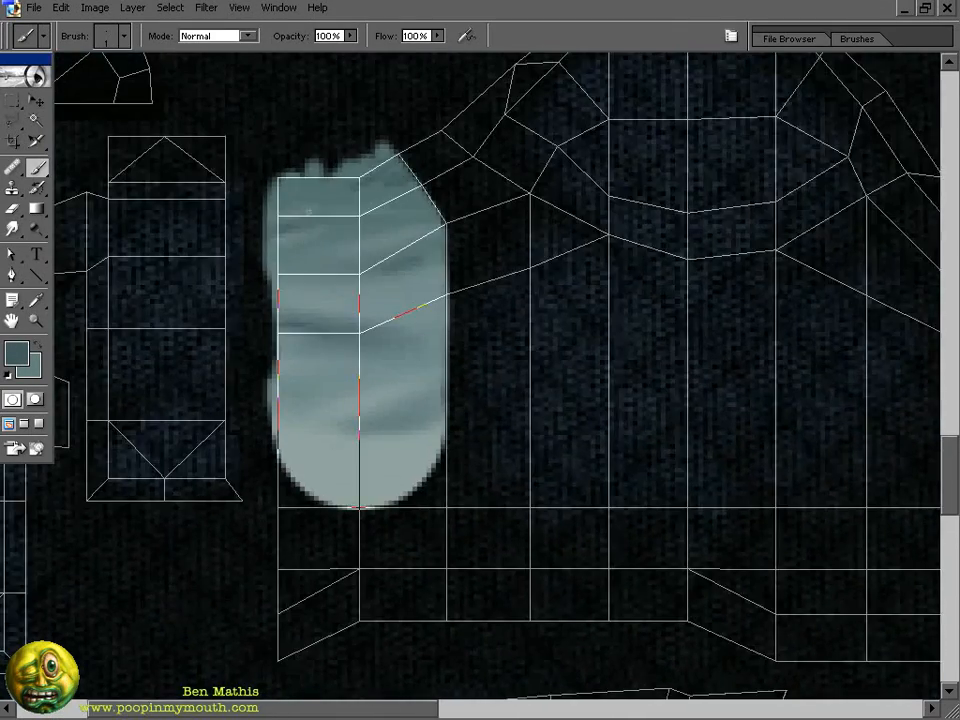
left_click_drag(268, 238, 324, 320)
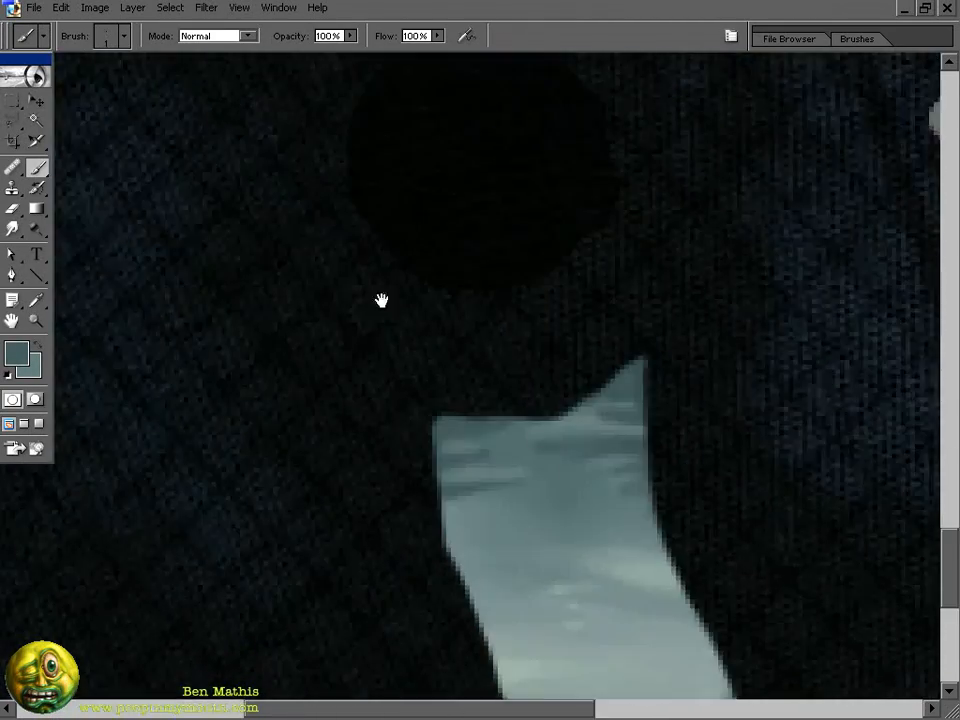
- Smudge the folds on the round-ended patches, accepting grey-green 82918F as the foreground colour
key("r")
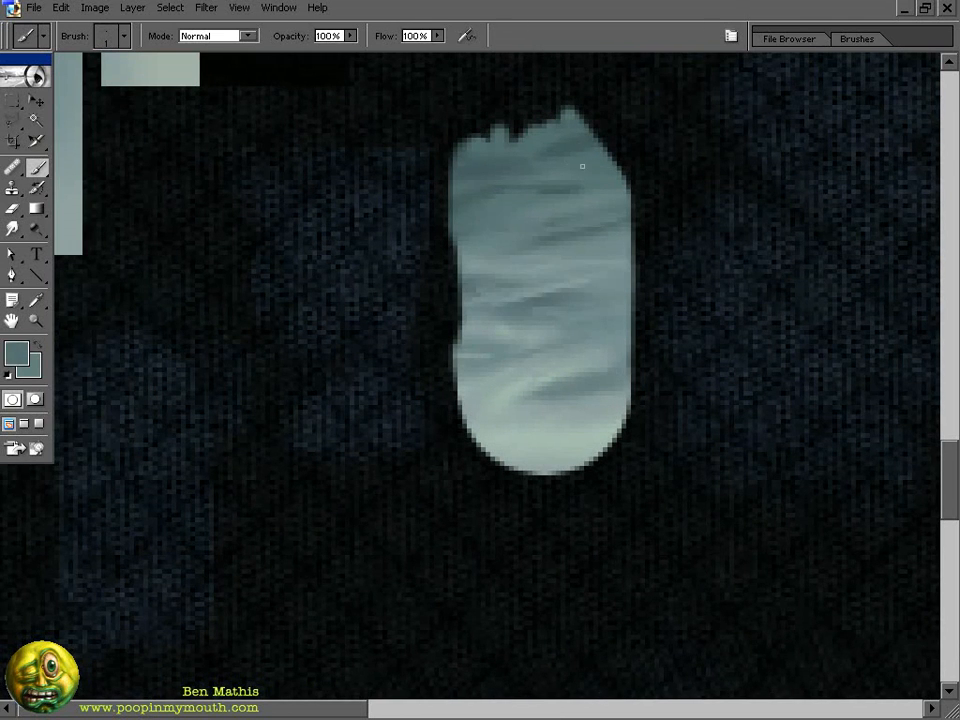
key("r")
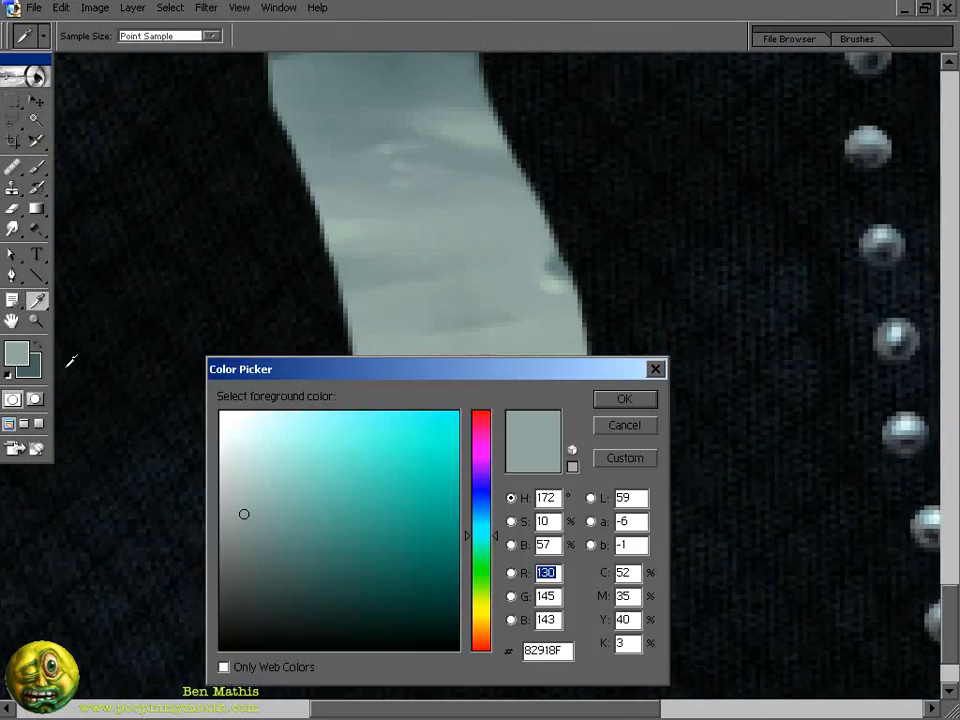
left_click(621, 399)
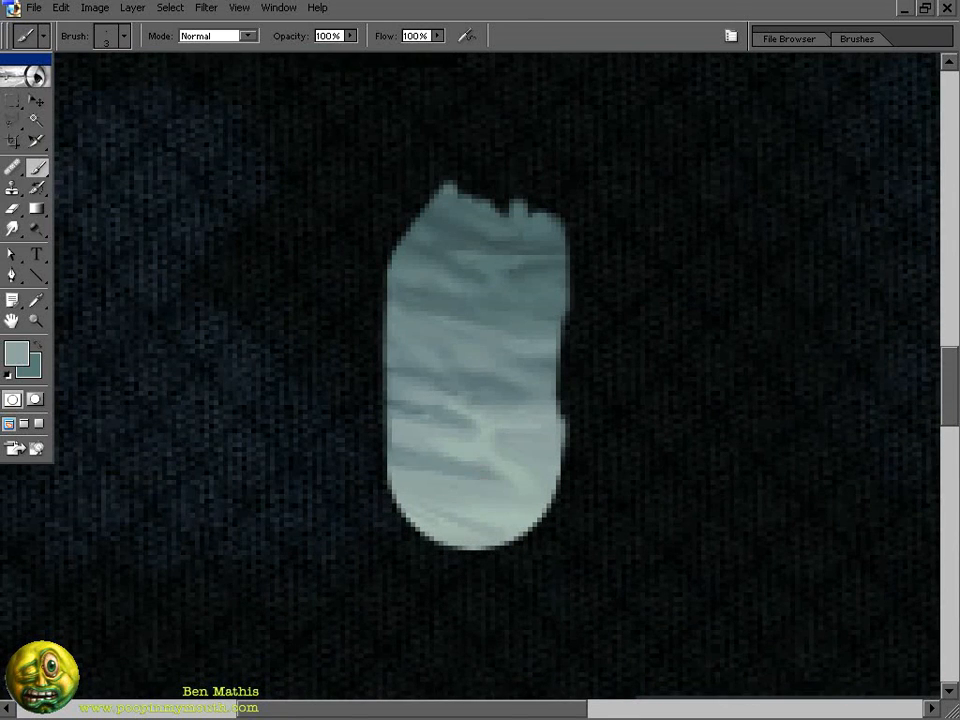
key("r")
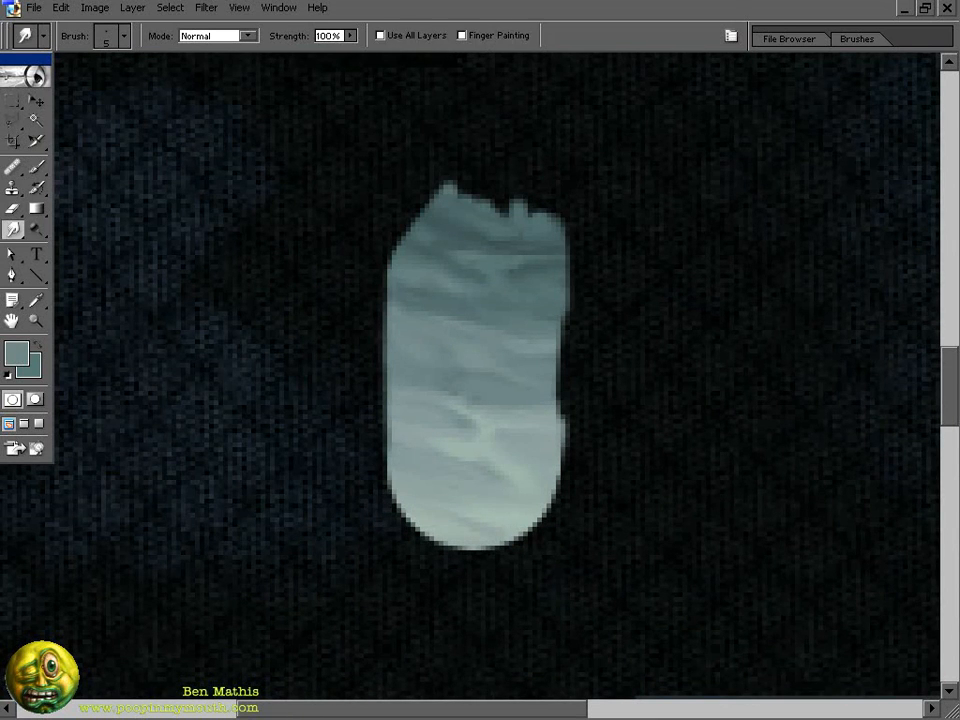
key("b")
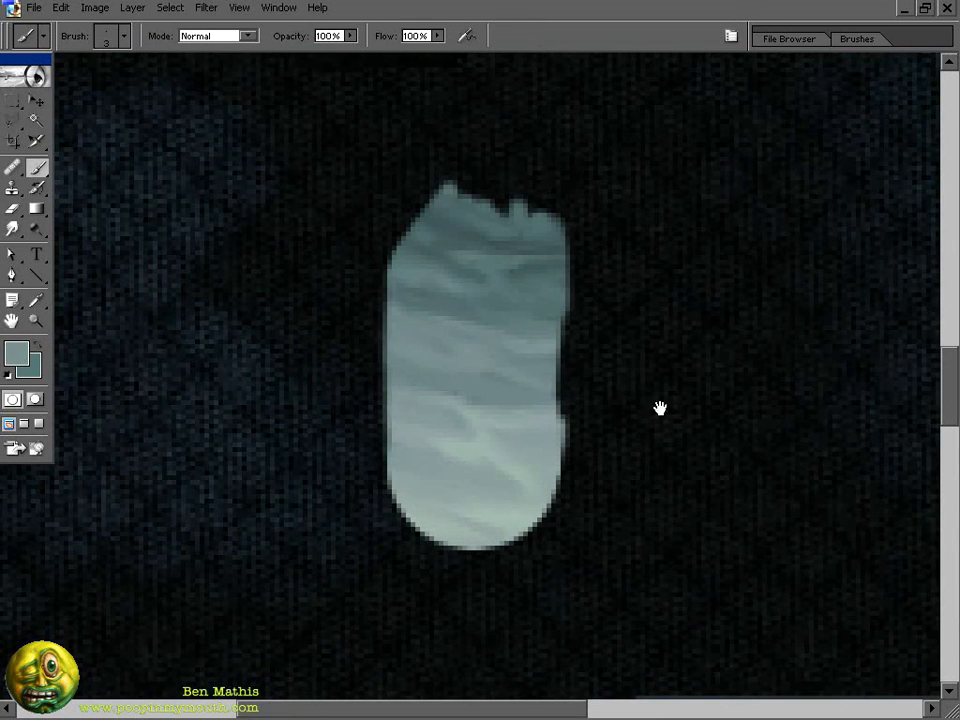
- Repaint the middle folds of the other round-ended patch with a size 3 brush and sampled tones, blending with Smudge
left_click_drag(660, 408, 760, 220)
left_click(551, 439, "alt")
left_click_drag(536, 425, 630, 390)
key("r")
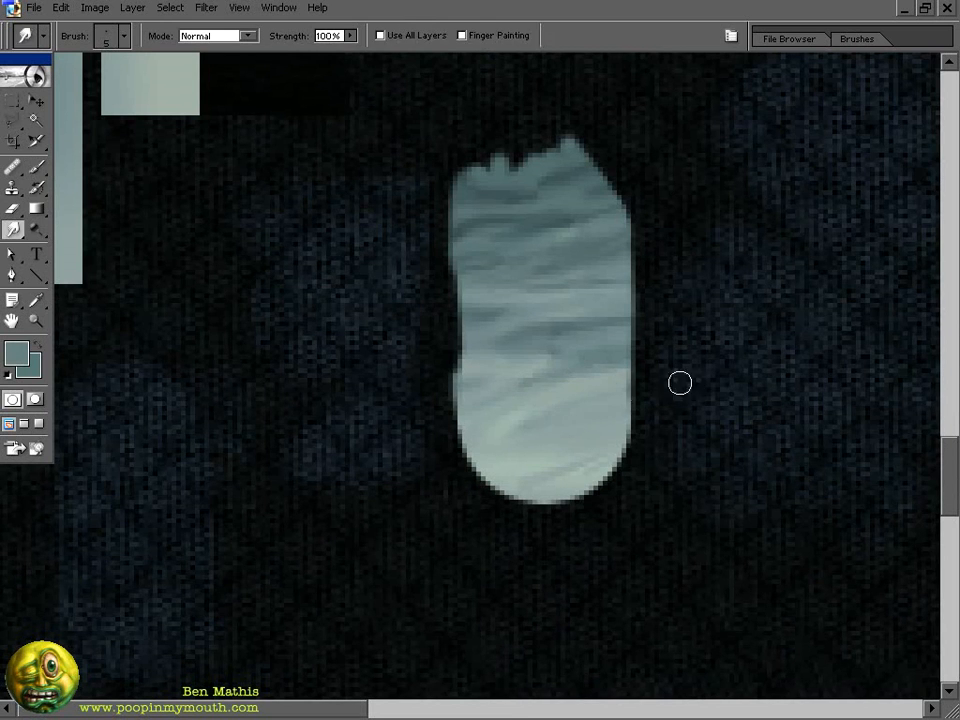
key("b")
left_click_drag(630, 333, 516, 333)
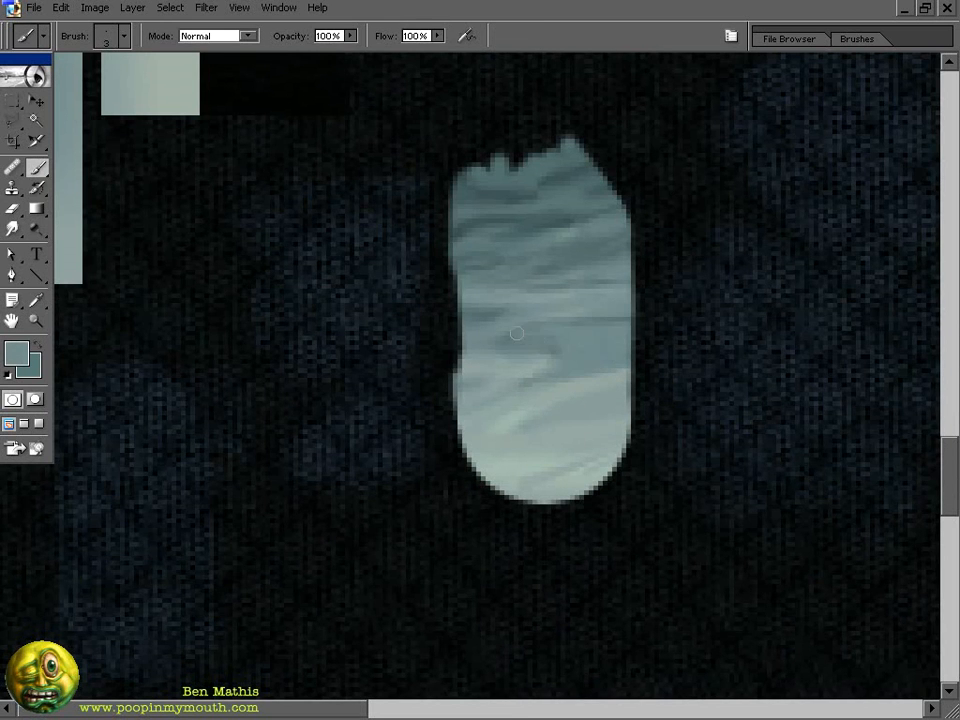
key("r")
key("b")
- Shade the narrow vertical trim strip beside the metal bars with a size 2 brush and a sampled pale tone
mouse_move(561, 243)
left_mouse_down()
mouse_move(553, 489)
mouse_move(318, 479)
left_mouse_up()
left_click_drag(318, 212, 562, 546)
left_click_drag(244, 546, 224, 60)
left_click(583, 432, "alt")
left_click_drag(322, 75, 340, 531)
mouse_move(334, 522)
left_mouse_down()
mouse_move(334, 135)
mouse_move(341, 335)
mouse_move(325, 230)
left_mouse_up()
key("bracketright")
key("bracketright")
key("bracketright")
key("bracketright")
key("bracketright")
key("bracketright")
key("bracketright")
key("bracketright")
key("bracketright")
left_click_drag(325, 300, 323, 246)
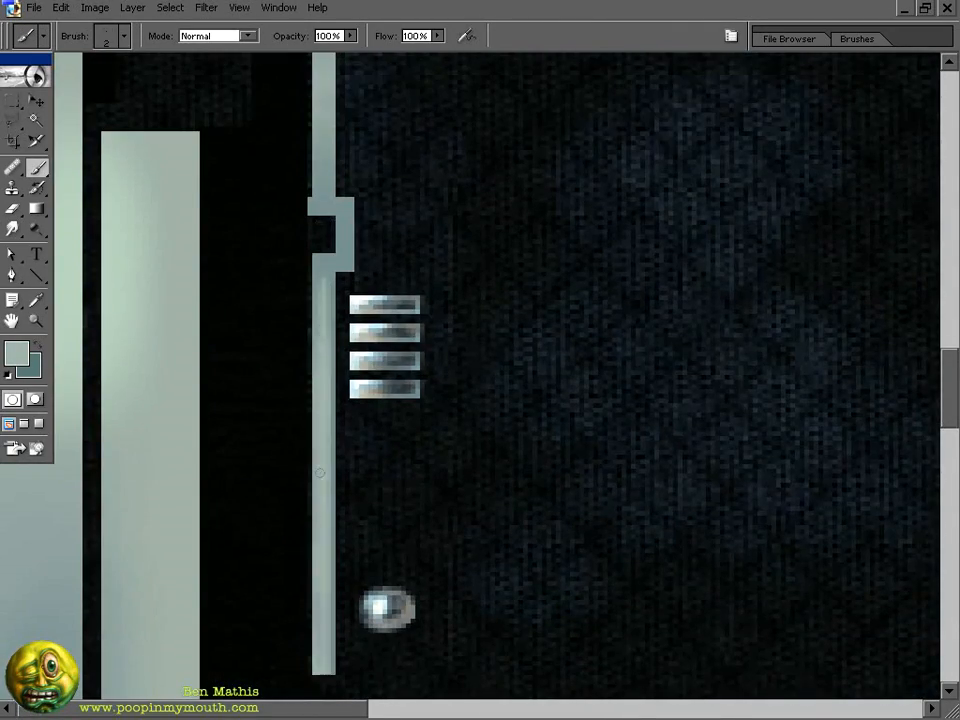
- Paint thin pale highlight lines along the trim strip and around its notch with a size 1 brush, using the wireframe as guide
left_click_drag(322, 170, 326, 365)
left_click_drag(354, 454, 354, 437)
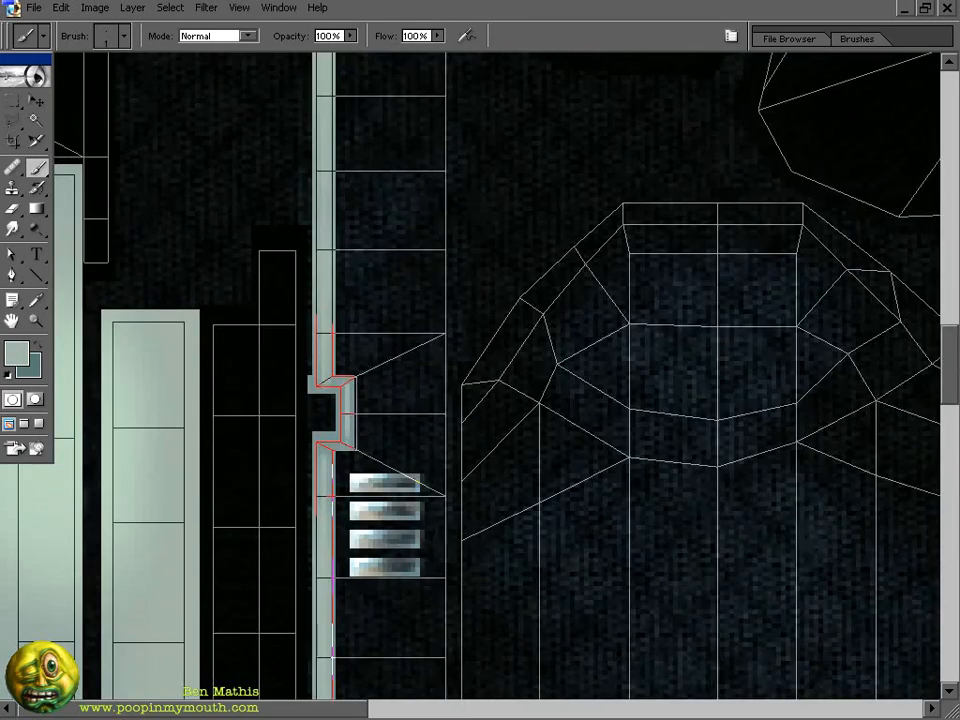
mouse_move(330, 640)
left_mouse_down()
mouse_move(400, 80)
mouse_move(330, 640)
left_mouse_up()
left_click_drag(340, 240, 344, 377)
left_click_drag(353, 60, 353, 377)
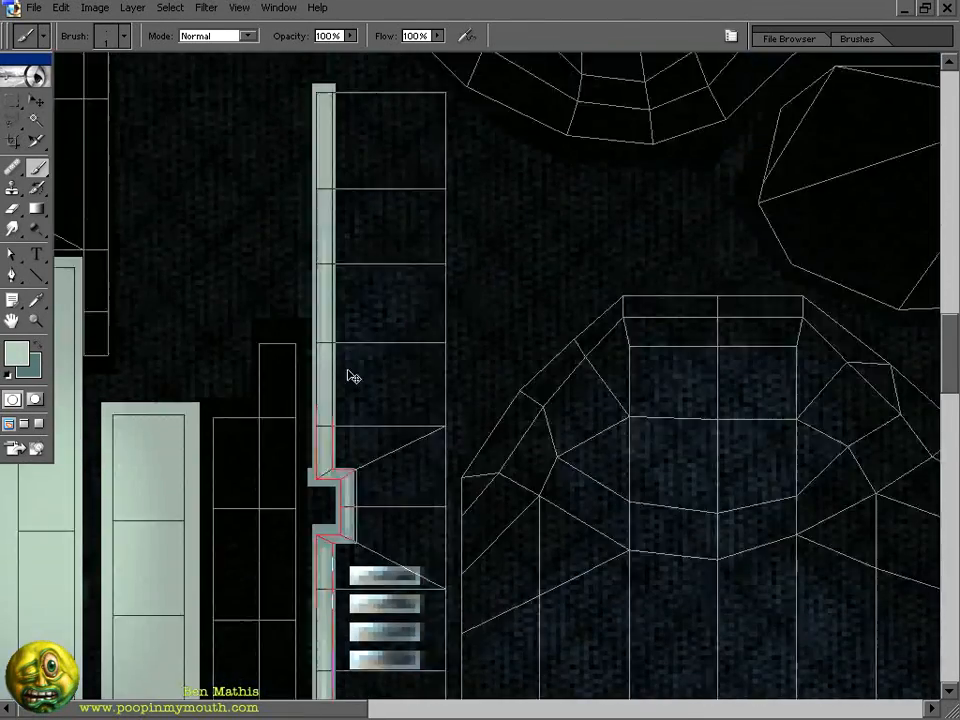
key("ctrl+h")
left_click_drag(666, 547, 666, 117)
key("ctrl+h")
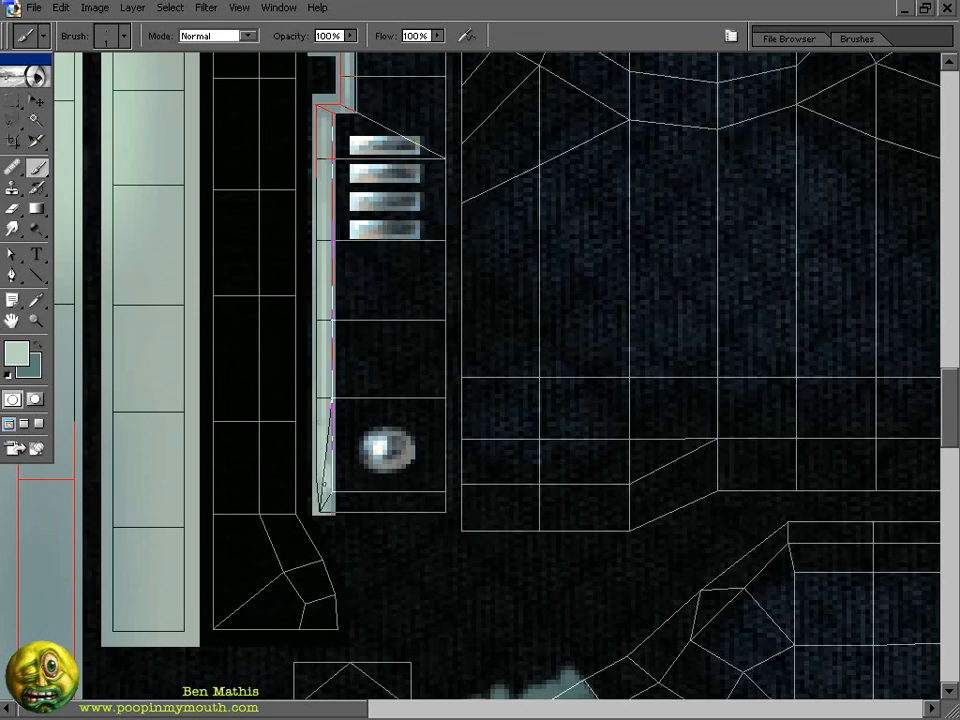
- Sample a dark teal and paint a thin shadow line down the edge of the trim strip
left_click(466, 310, "alt")
left_click_drag(456, 616, 440, 698)
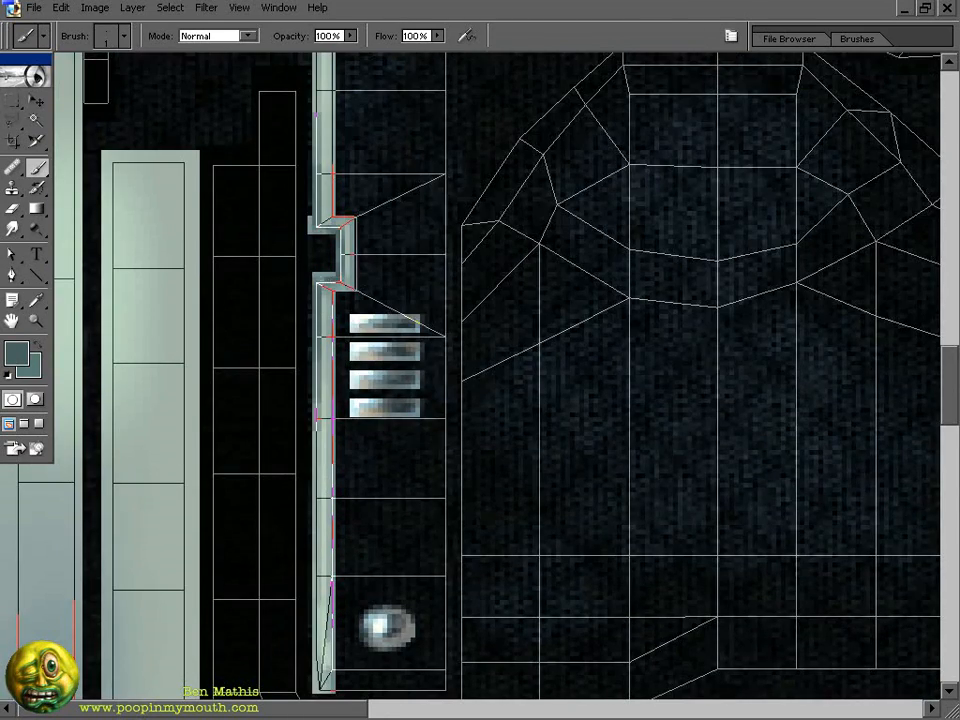
left_click_drag(325, 240, 325, 641)
scroll(333, 310, "down", 7)
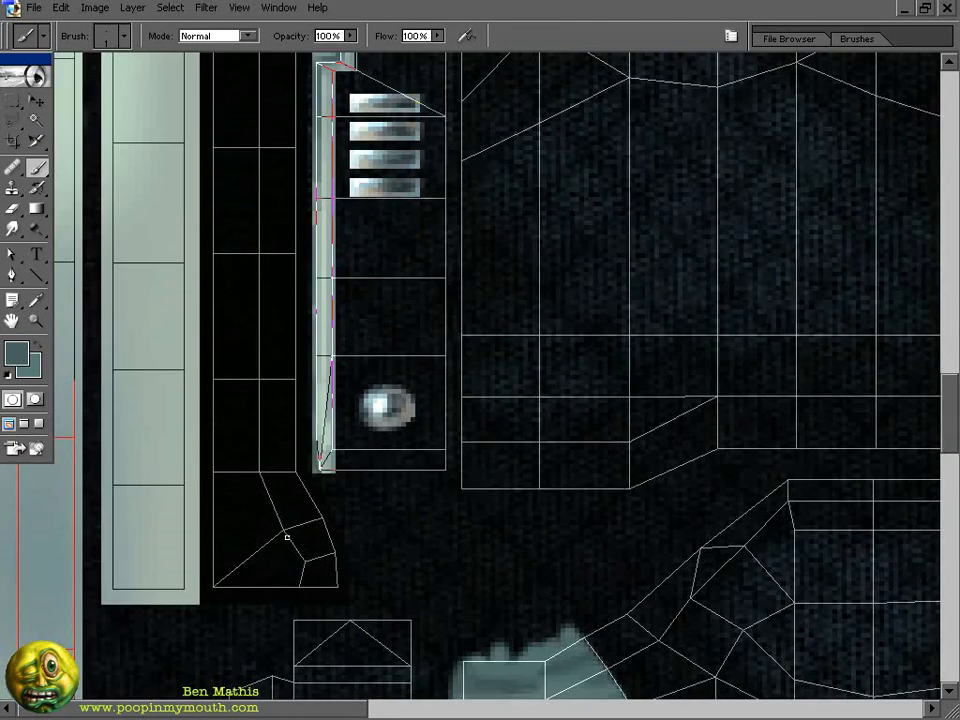
left_click_drag(345, 281, 345, 544)
- Select narrow rectangular bands along the trim strip's outer edge and notch, and fill them to widen the strip
key("m")
left_click_drag(360, 199, 360, 504)
left_click_drag(340, 183, 380, 165)
left_click_drag(333, 225, 340, 630, "shift")
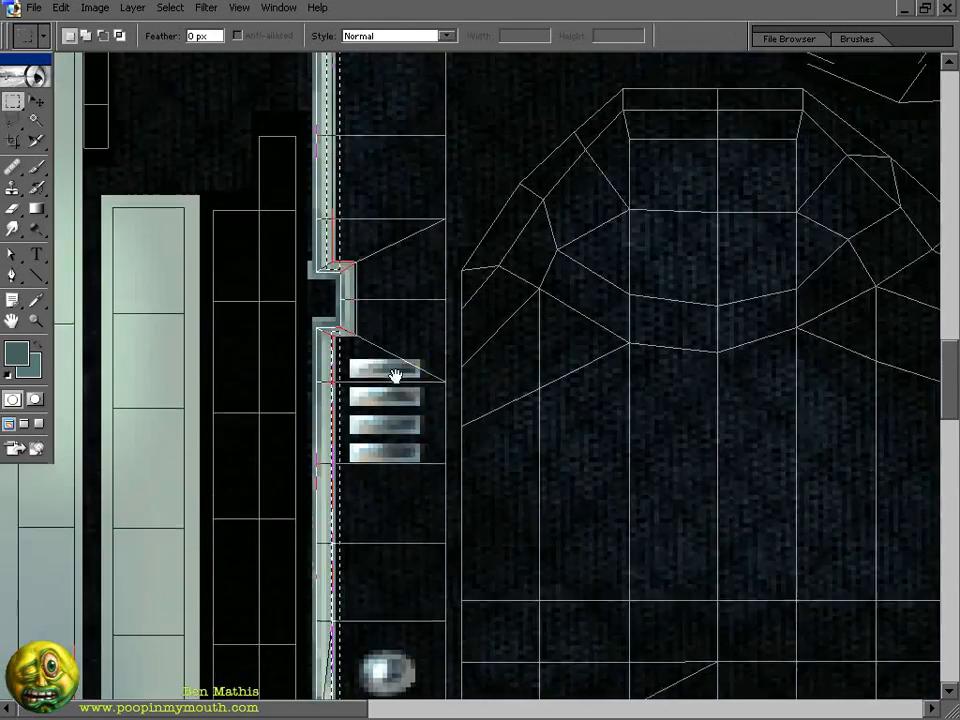
left_click_drag(394, 375, 394, 428)
left_click_drag(340, 315, 361, 390, "shift")
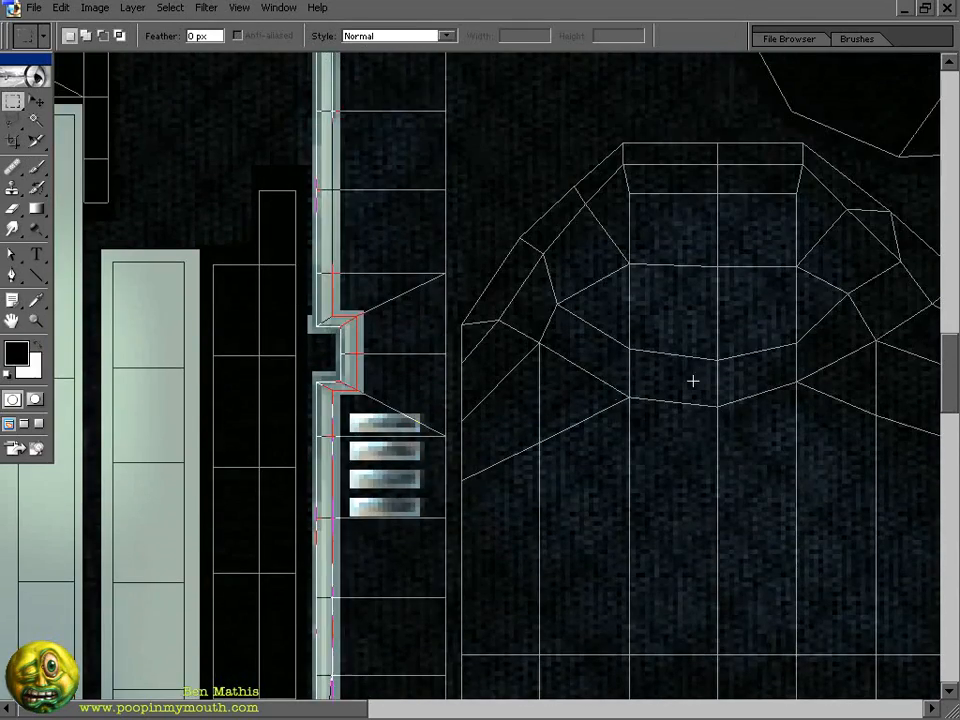
- Refine the pale highlight along the widened trim strip and its notch with the size 1 brush and the wireframe hidden
key("b")
key("x")
left_click_drag(693, 381, 583, 109)
left_click_drag(784, 640, 657, 169)
left_click_drag(502, 230, 502, 674)
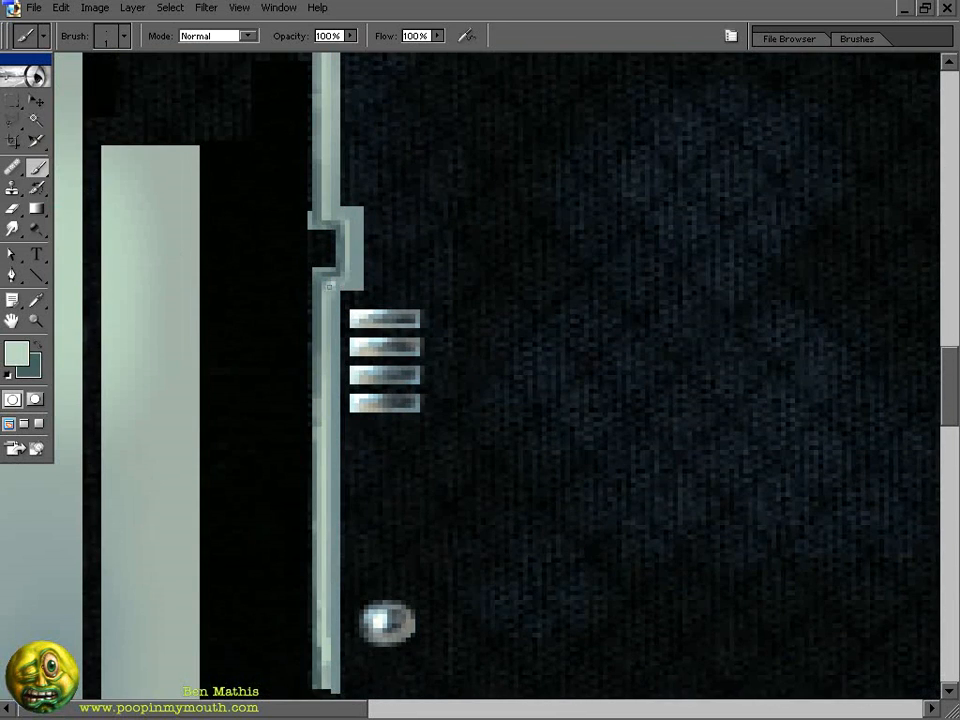
scroll(321, 531, "up", 5)
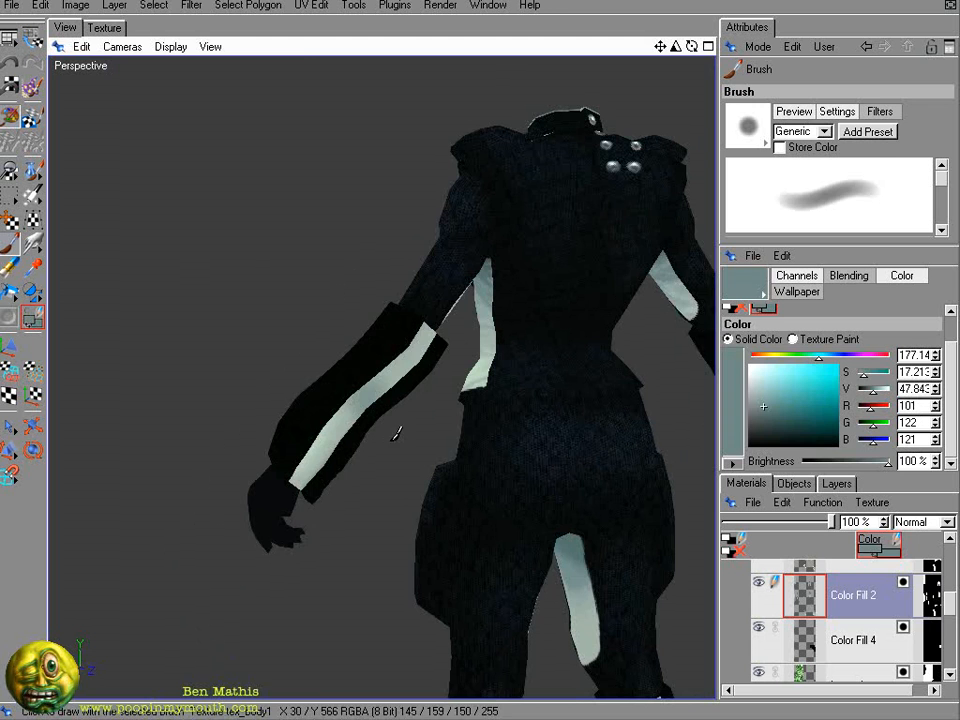
- Switch to BodyPaint 3D and paint alternating light and dark folds across the inner-thigh panel with sampled tones
left_click(336, 448, "ctrl")
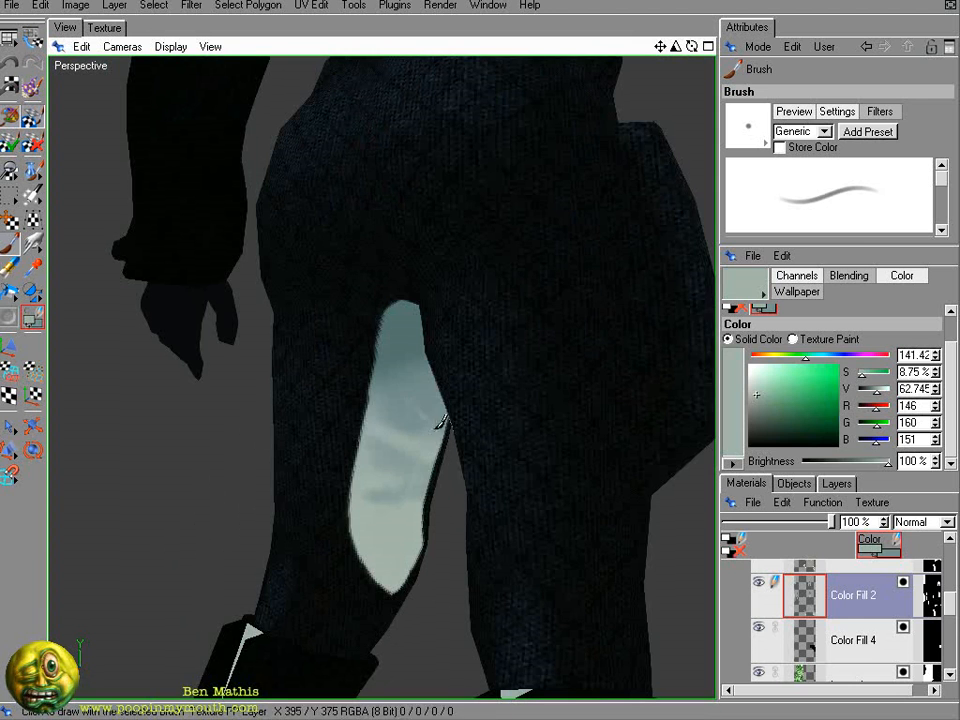
left_click(411, 346, "ctrl")
left_click(396, 401, "ctrl")
left_click_drag(388, 494, 426, 480)
left_click(364, 534, "ctrl")
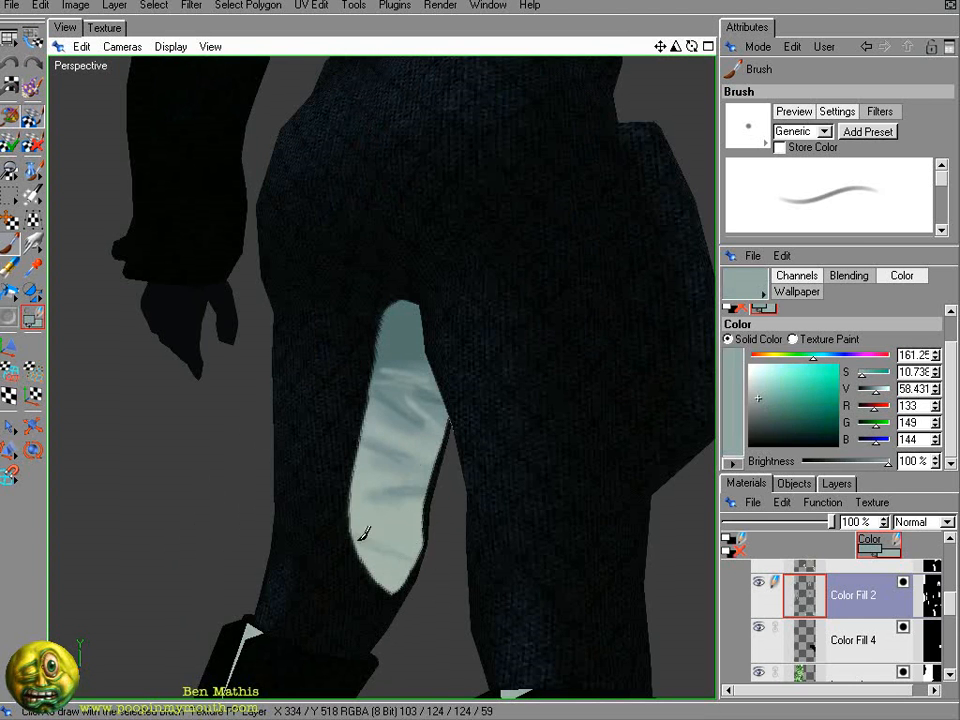
left_click_drag(390, 522, 431, 537)
left_click(392, 510, "ctrl")
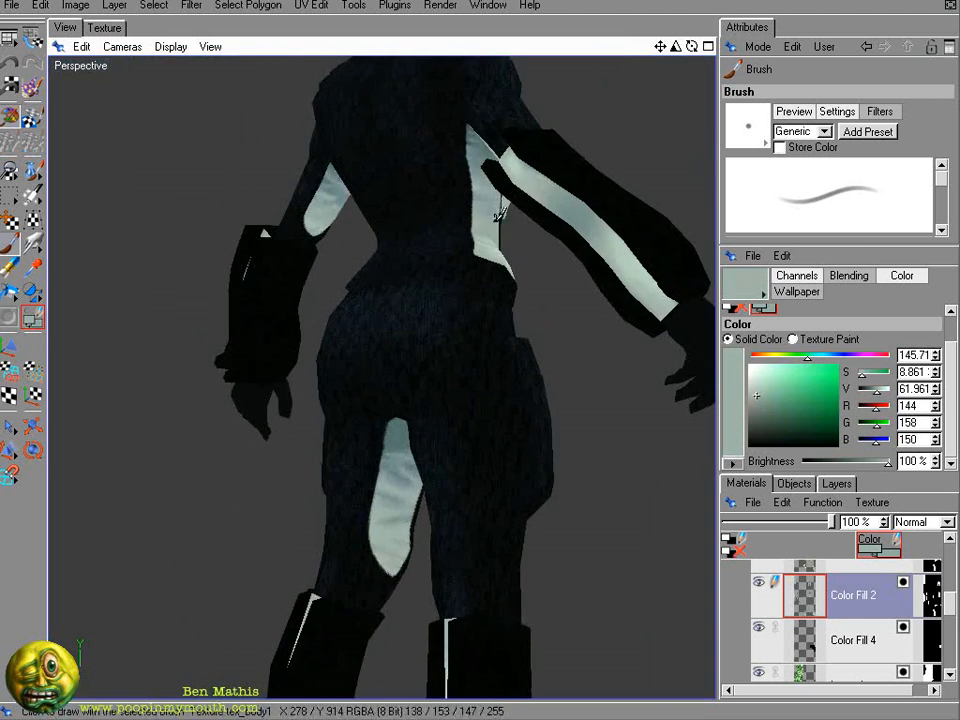
- Paint radiating light and dark creases at the crotch end of the inner-thigh panel with sampled teal tones
left_click(407, 527, "ctrl")
left_click(399, 446, "ctrl")
left_click(475, 138, "ctrl")
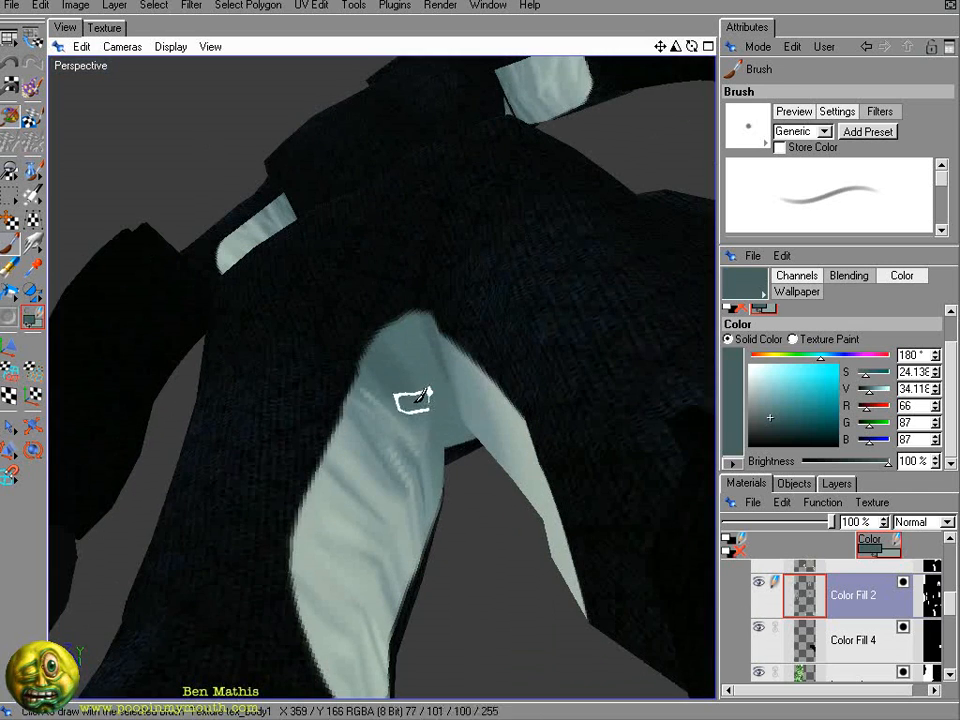
left_click(381, 433, "ctrl")
left_click(390, 345, "ctrl")
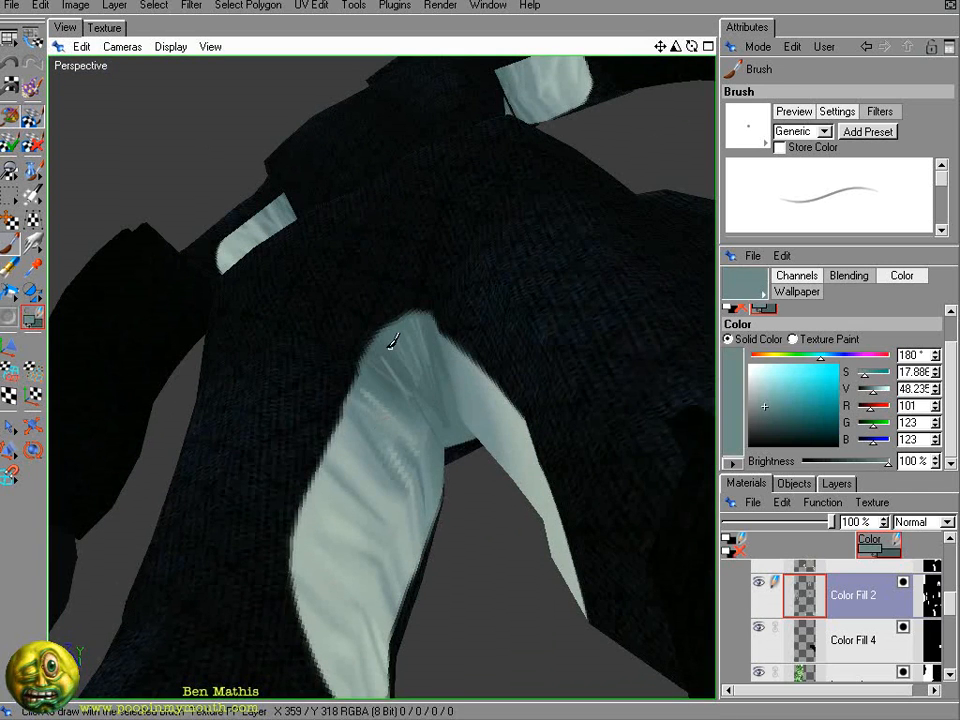
left_click(436, 380, "ctrl")
left_click_drag(446, 362, 476, 435)
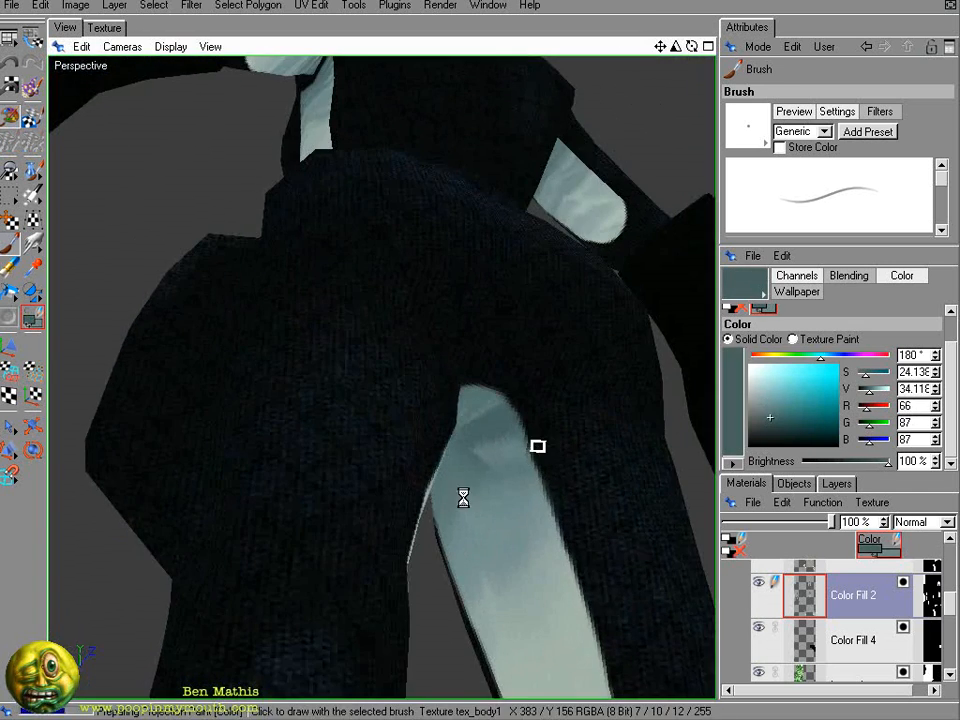
- Paint dark folds across the other leg's inner-thigh panel from its upper end downward, using sampled tones
left_click(491, 472, "ctrl")
mouse_move(472, 502)
left_mouse_down()
mouse_move(518, 488)
mouse_move(548, 518)
mouse_move(484, 530)
left_mouse_up()
left_click(495, 556, "ctrl")
left_click(495, 600, "ctrl")
left_click_drag(510, 652, 572, 642)
left_click(568, 562, "ctrl")
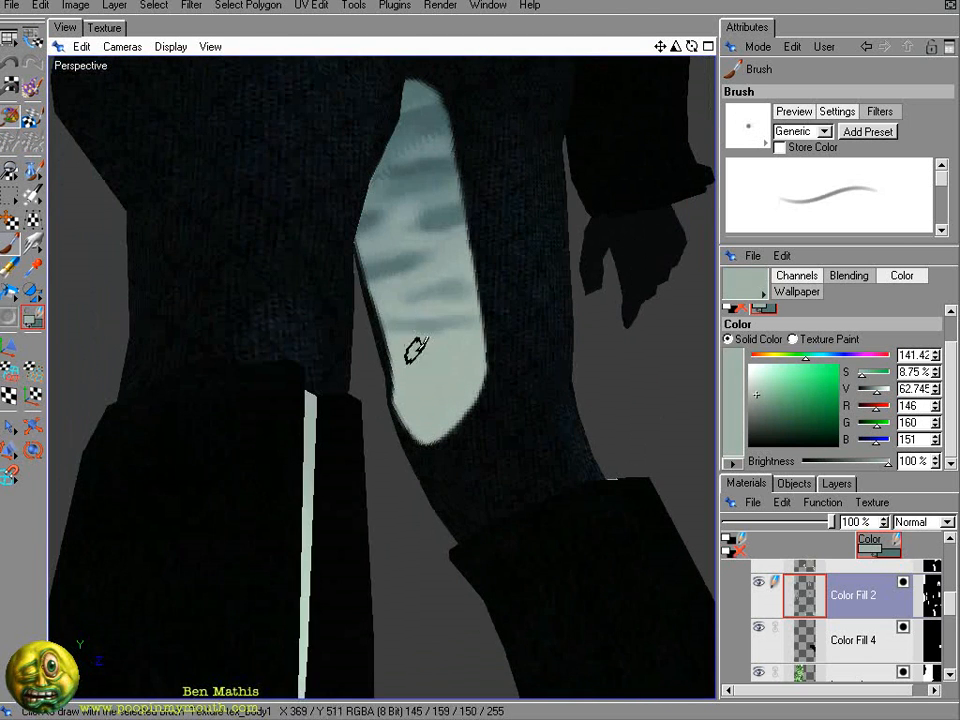
- Add softer folds to the lower part of the other inner-thigh panel and break up its dark bands with sampled tones
left_click(460, 289, "ctrl")
left_click(407, 418, "ctrl")
left_click(439, 257, "ctrl")
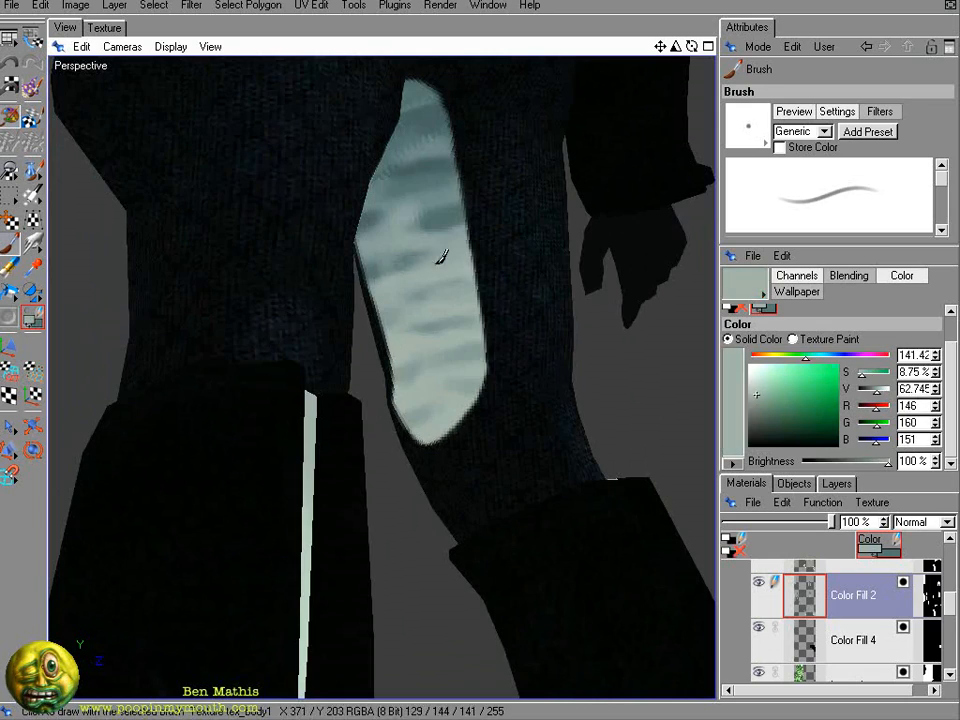
left_click(439, 197, "ctrl")
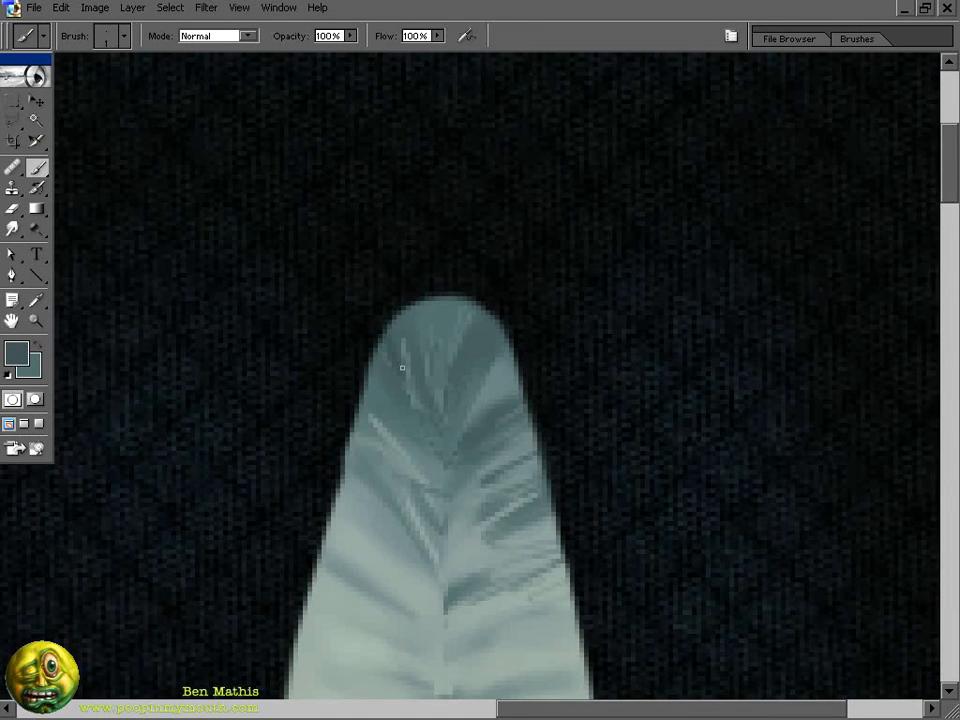
- Switch to Photoshop and refine the flattened pale panels' folds with small brushes and a size 5 Smudge tool
key("r")
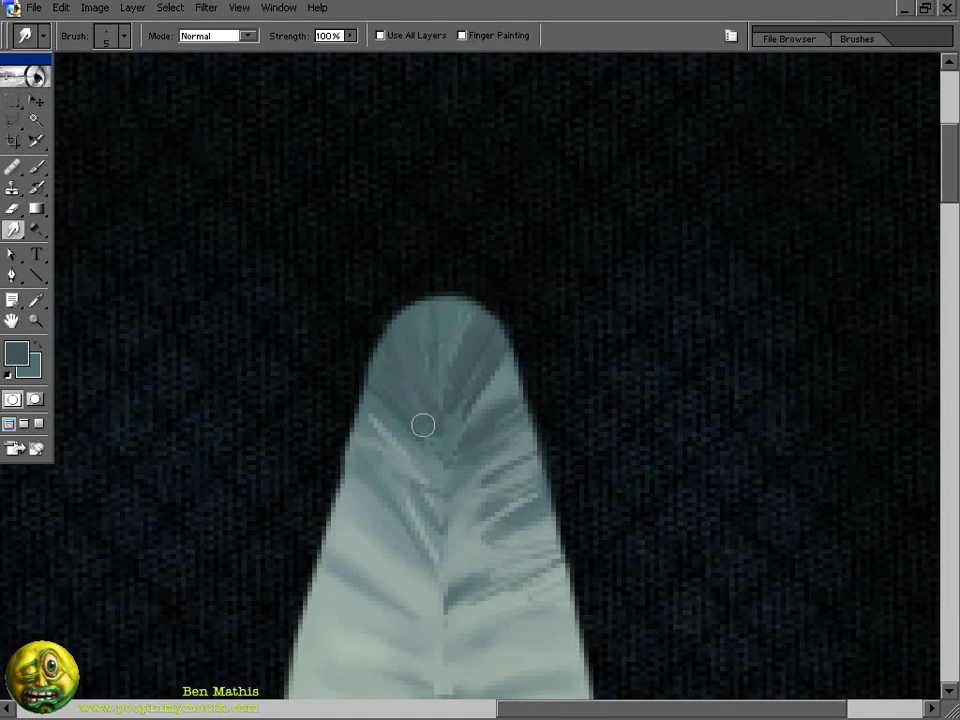
key("b")
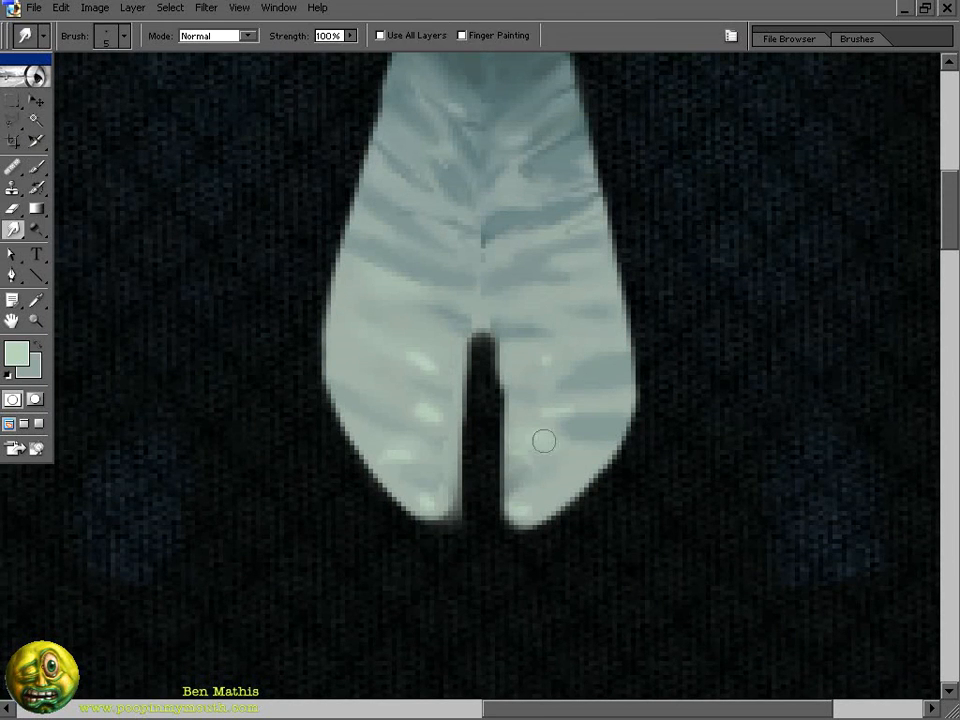
key("b")
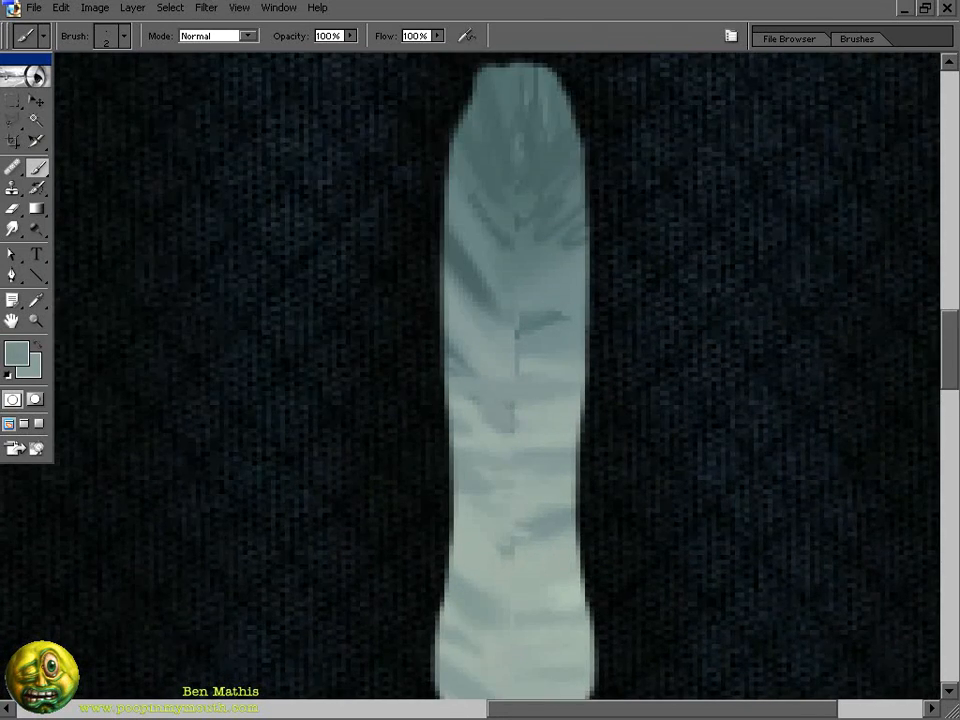
- Refine the folds near the pale panel's upper end and shift its shadows toward blue by +5 with Color Balance
left_click_drag(526, 240, 566, 200)
left_click_drag(512, 256, 454, 237)
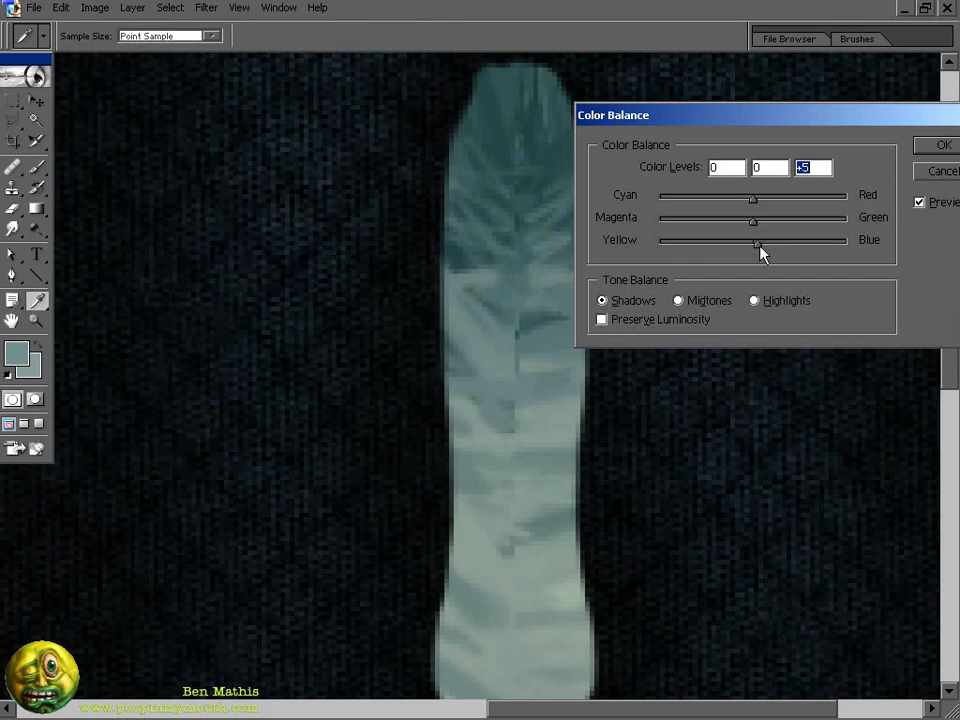
key("Return")
key("b")
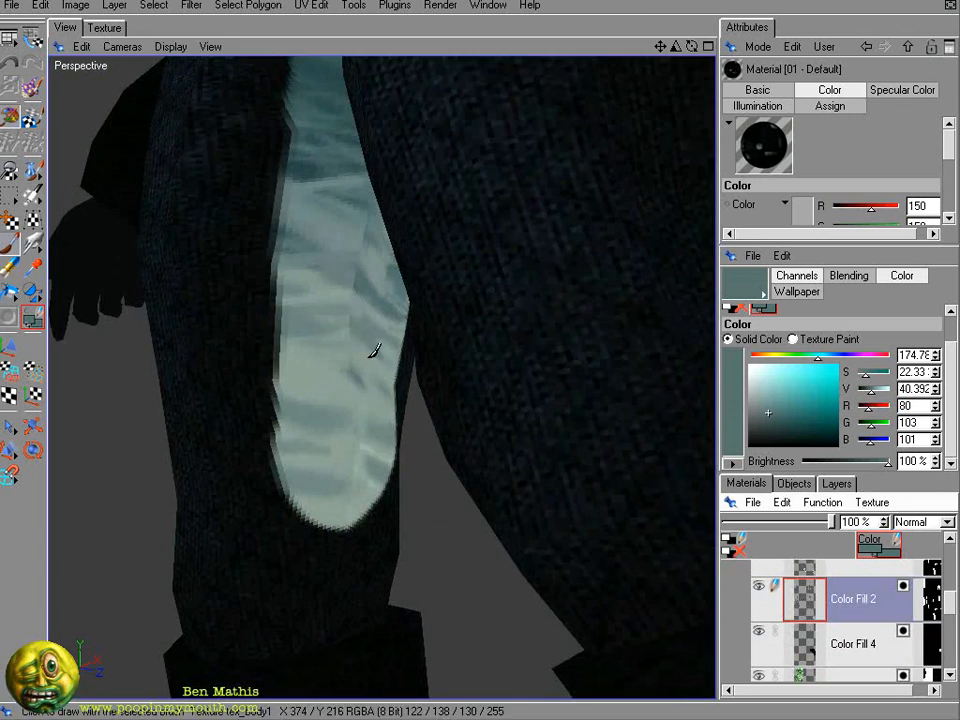
- Switch to BodyPaint 3D and blend the folds on both inner-thigh panels and their crotch seam with sampled teal tones
left_click_drag(364, 307, 371, 193)
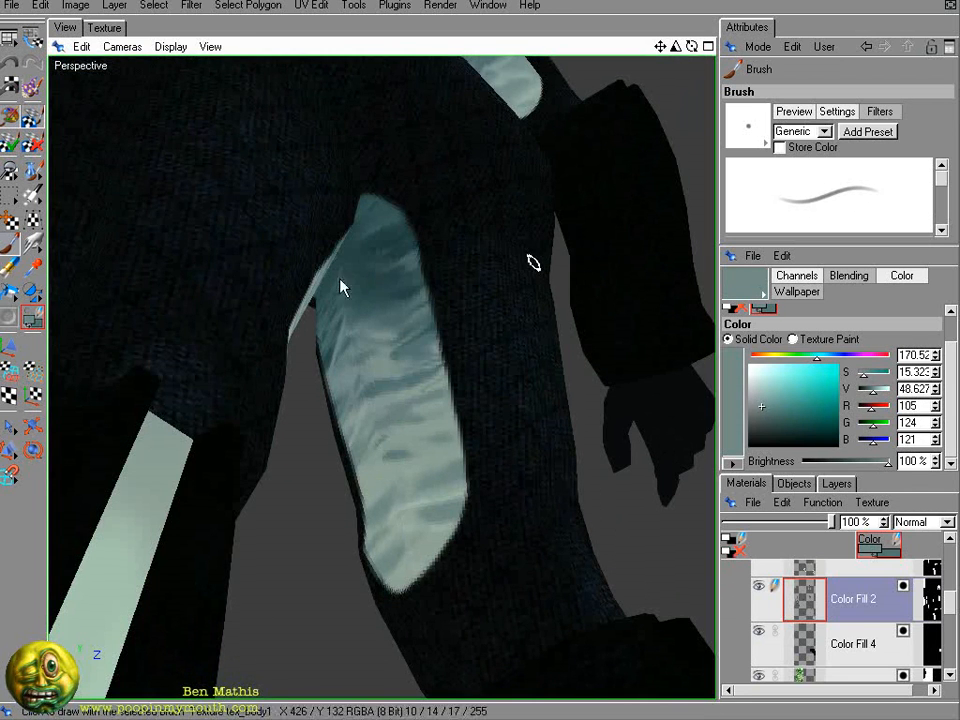
left_click(355, 290)
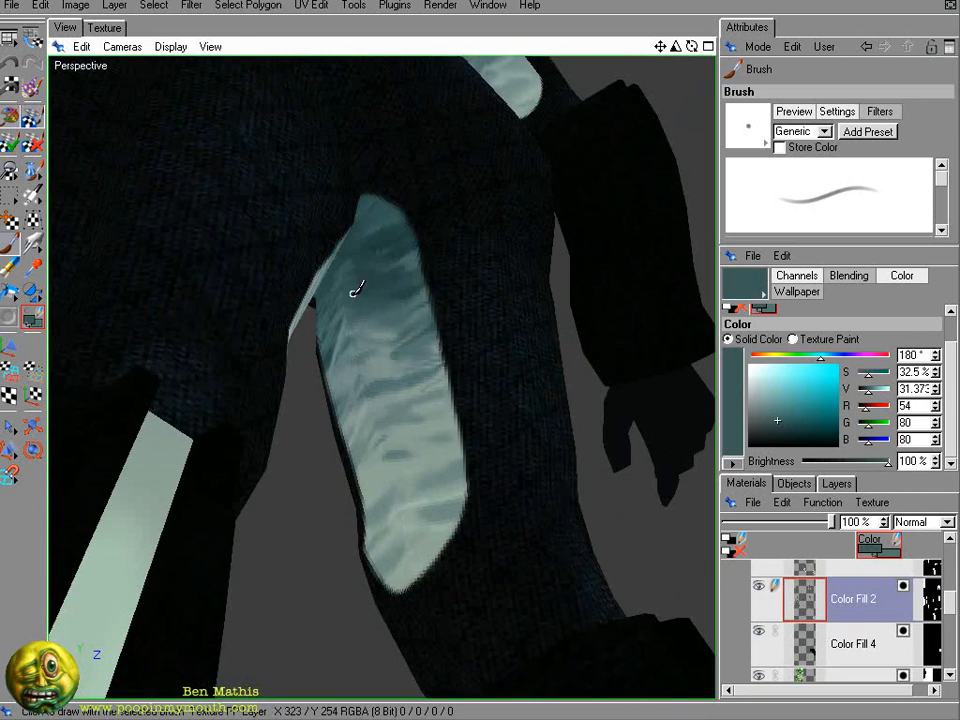
left_click_drag(349, 318, 400, 428)
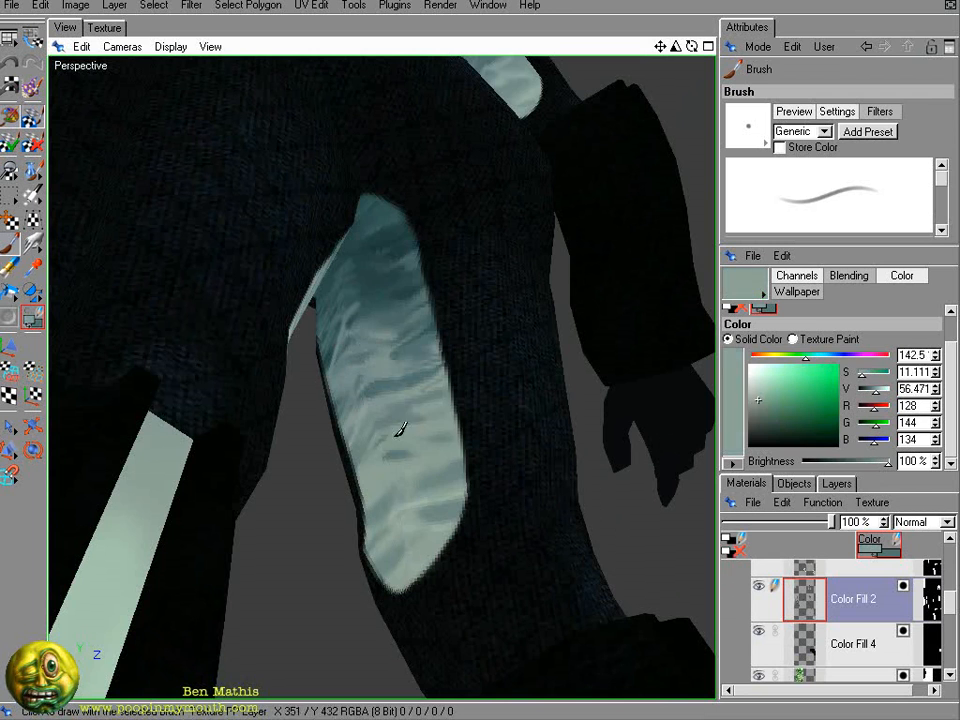
left_click(386, 453, "ctrl")
left_click_drag(588, 299, 253, 311, "alt")
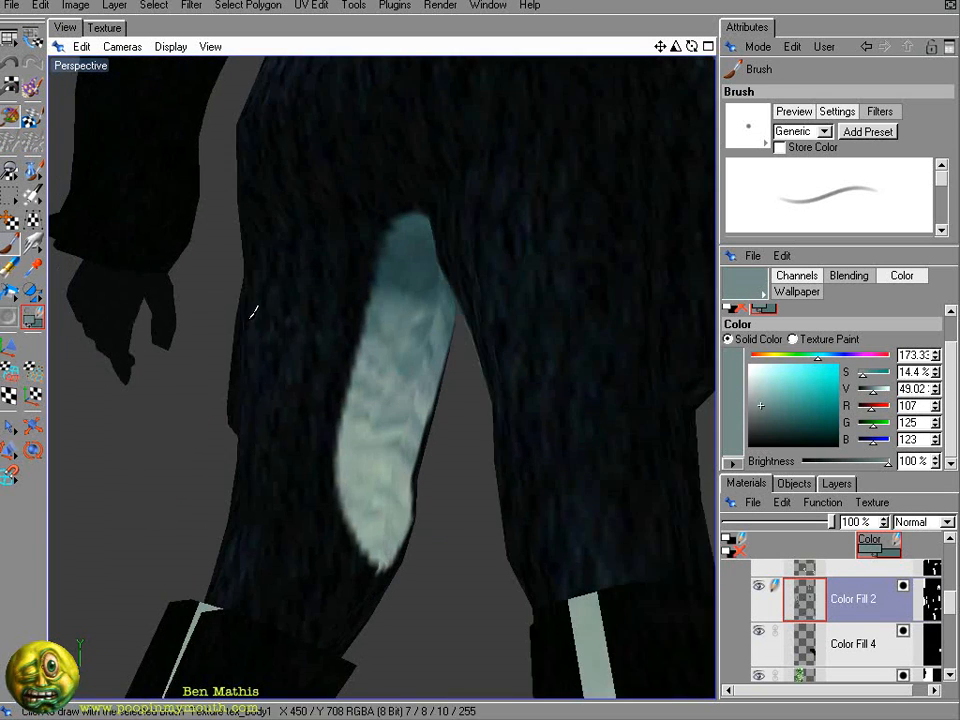
left_click_drag(407, 445, 420, 253, "ctrl")
left_click(454, 216, "ctrl")
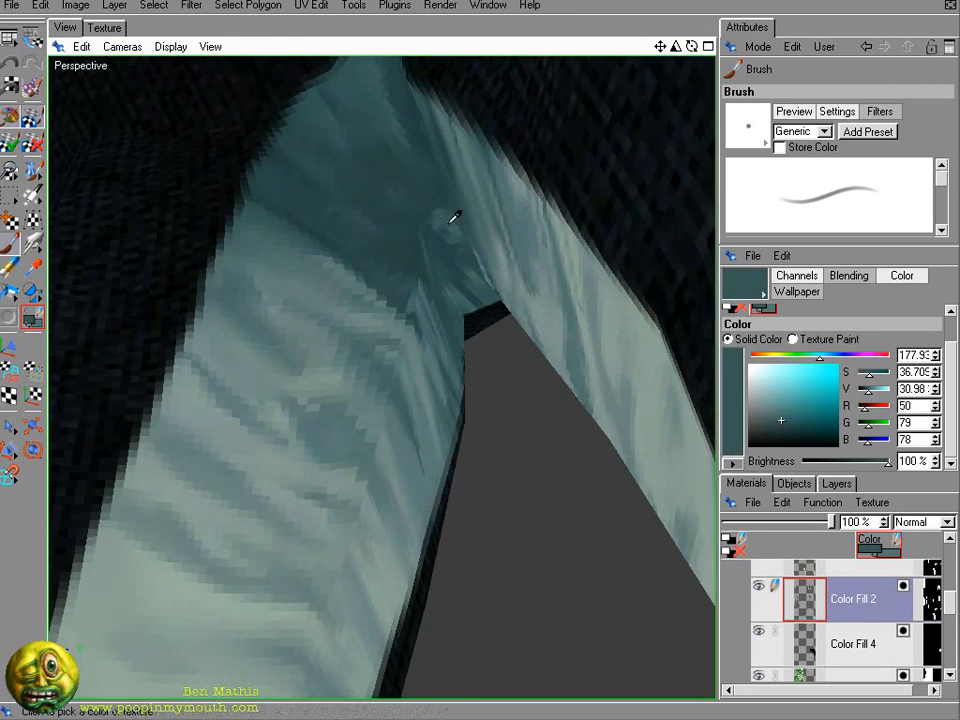
left_click(427, 253, "ctrl")
- Return to Photoshop and update tex_body1.psd from its changed disk copy
right_click_drag(429, 249, 124, 176, "alt")
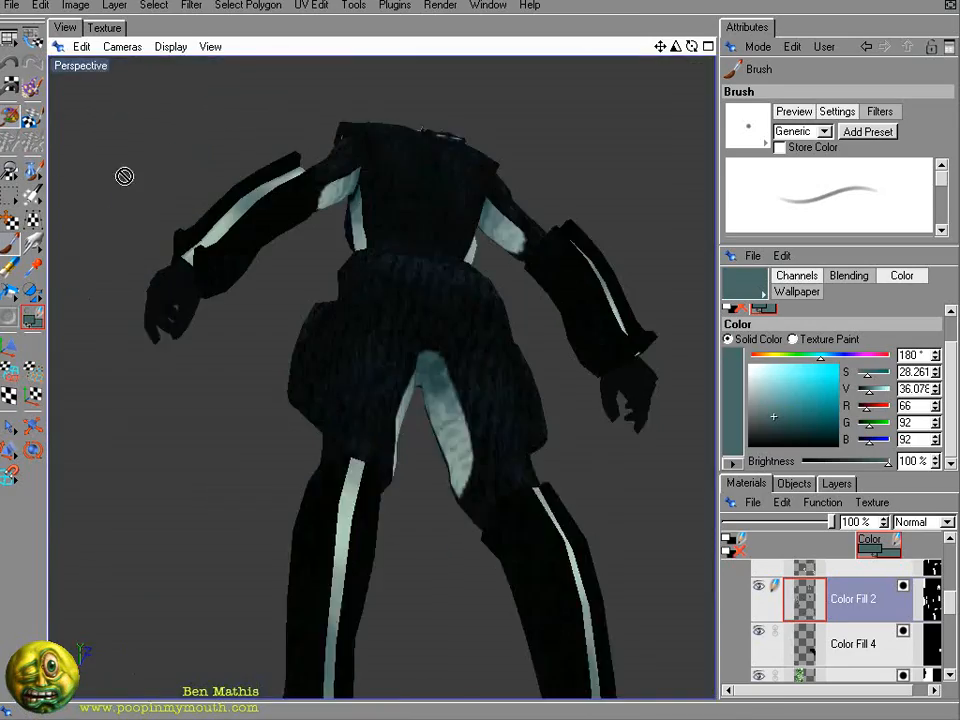
left_click_drag(124, 176, 110, 120, "alt")
left_click(10, 8)
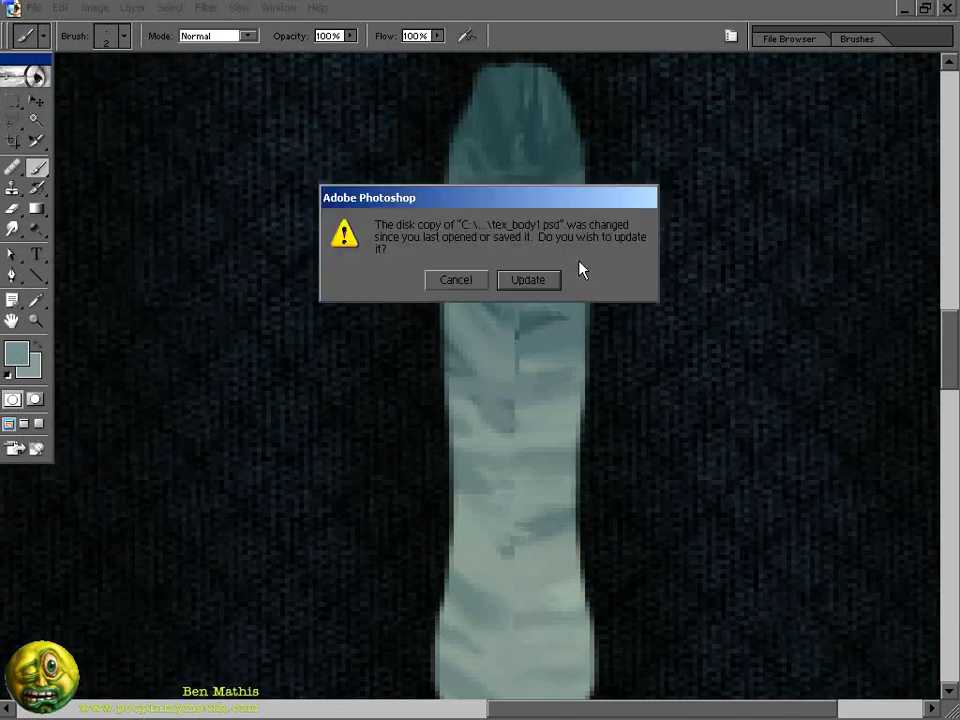
left_click(528, 280)
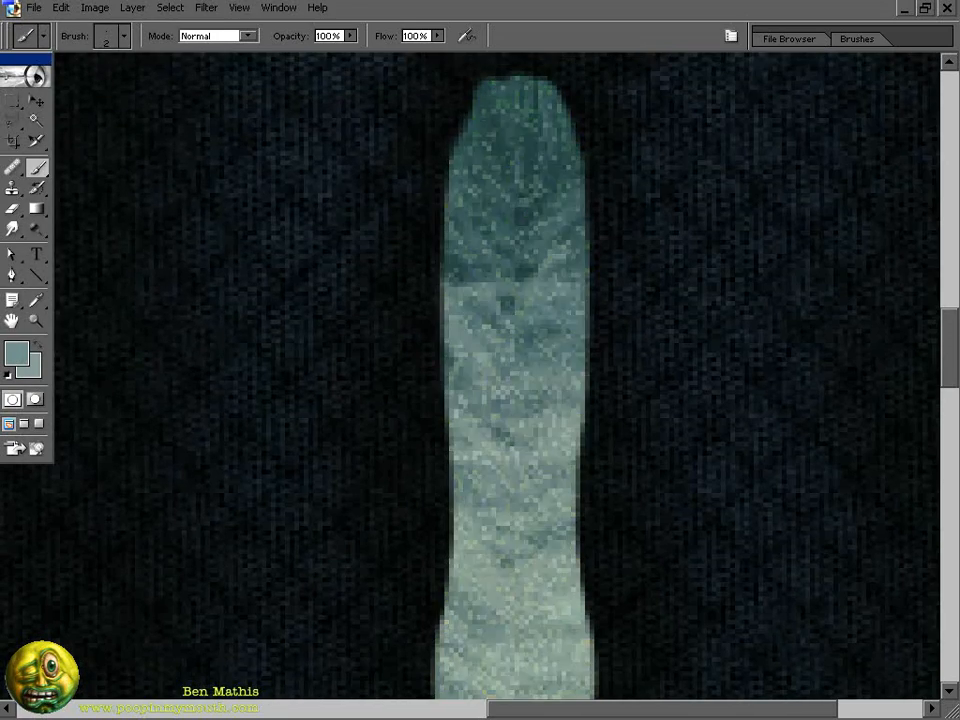
- Paint straight teal edge lines along the pale stripe beside the black strip, using the UV wireframe as a guide
left_click_drag(305, 550, 650, 592)
key("Tab")
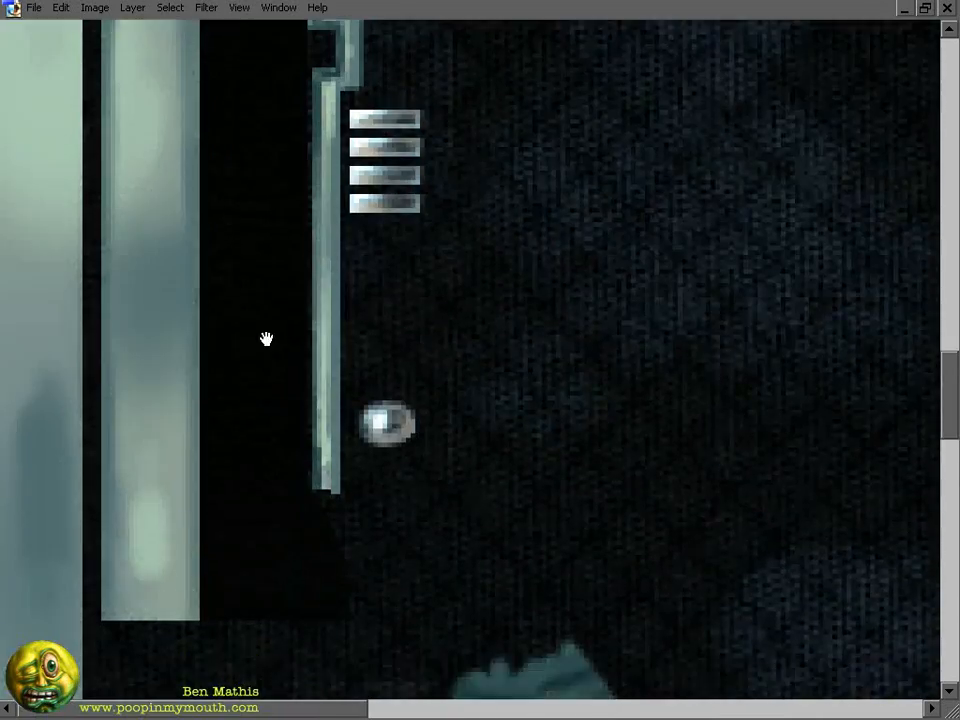
left_click_drag(268, 339, 275, 520)
left_click(926, 9)
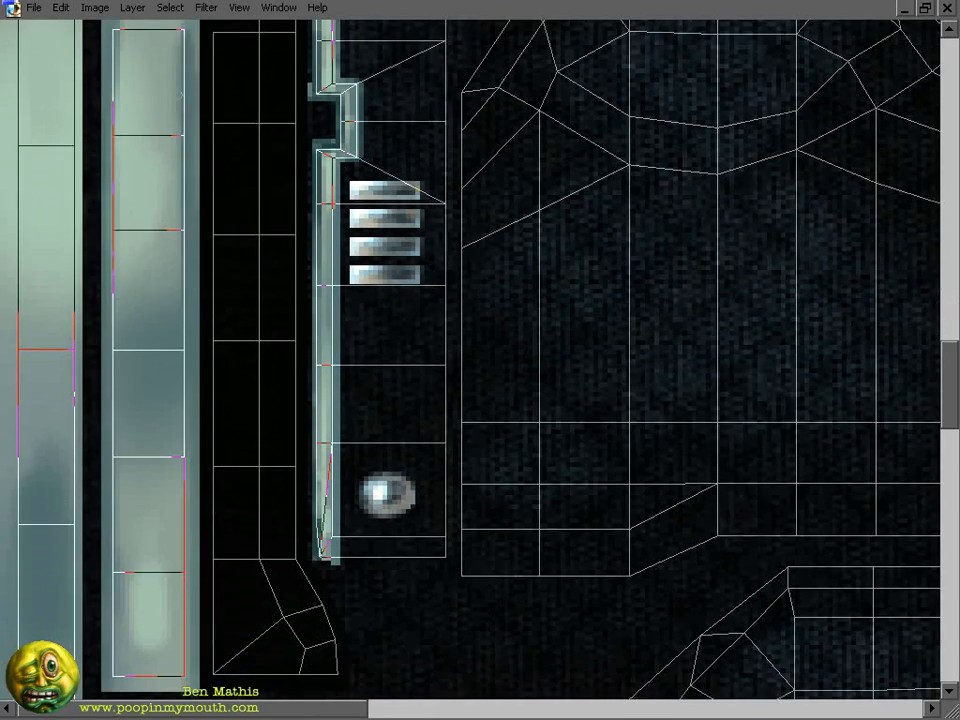
left_click(186, 674, "shift")
left_click_drag(108, 630, 108, 599)
left_click_drag(108, 507, 108, 500)
- Paint straight teal edge lines along both long sides of the neighbouring pale stripe, following its UV outline
left_click(76, 535)
left_click(76, 30, "shift")
left_click_drag(62, 230, 62, 500)
left_click(76, 112, "shift")
left_click(18, 642, "shift")
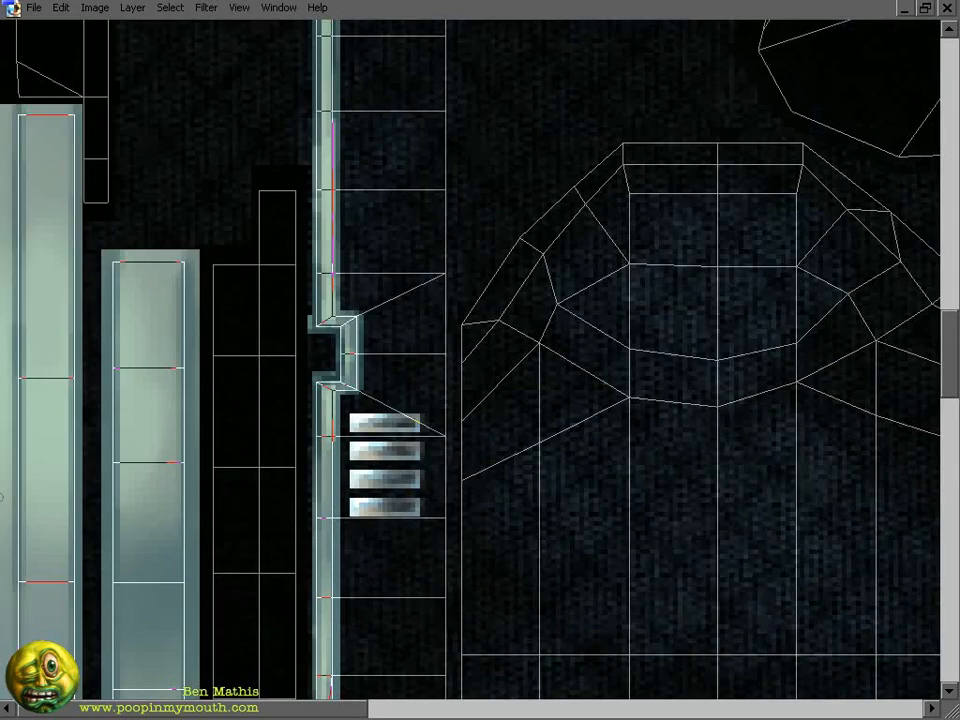
scroll(3, 495, "down", 6)
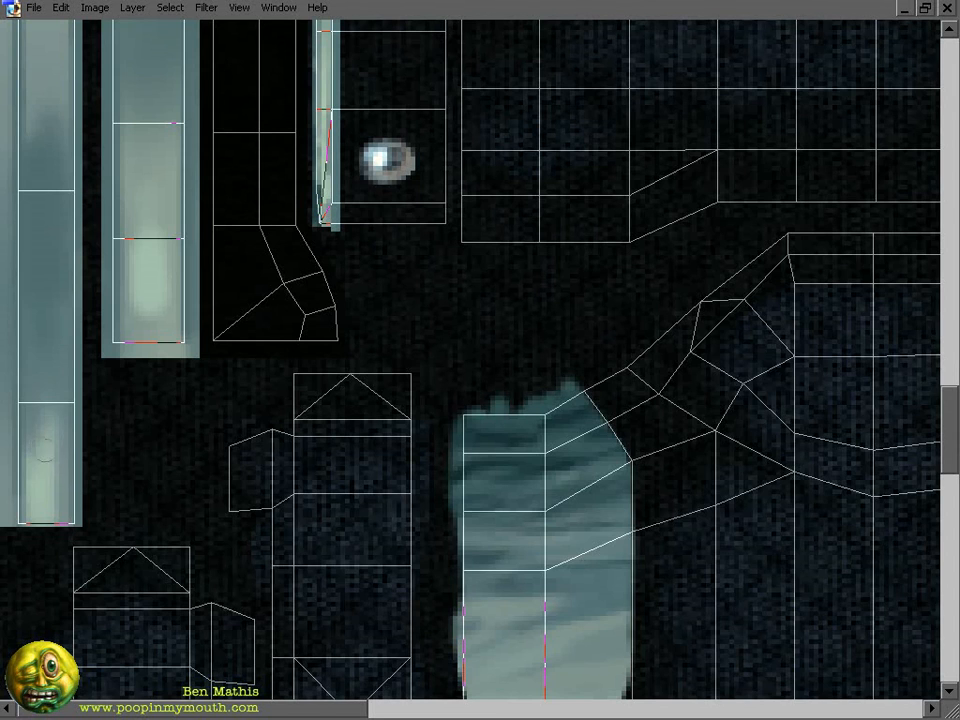
- Hide the UV wireframe and darken the side edges of the two round-ended pale panels with short brush strokes
left_click_drag(782, 539, 735, 364)
key("ctrl+h")
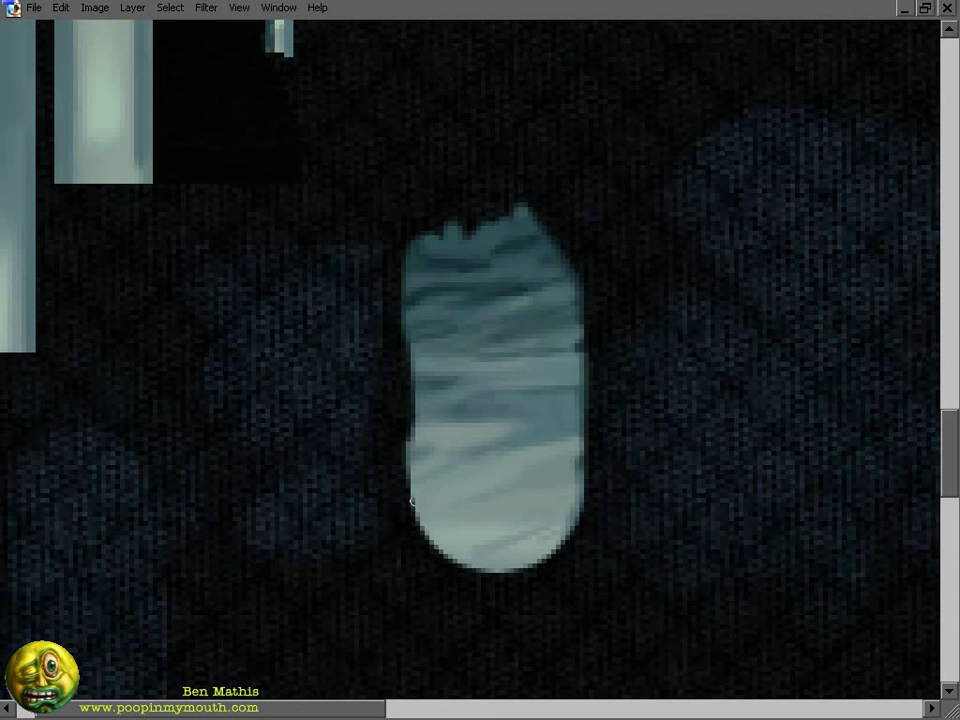
left_click_drag(408, 349, 404, 308)
mouse_move(822, 524)
left_mouse_down()
mouse_move(559, 197)
mouse_move(430, 650)
left_mouse_up()
left_click_drag(560, 100, 423, 670)
left_click_drag(428, 433, 450, 390)
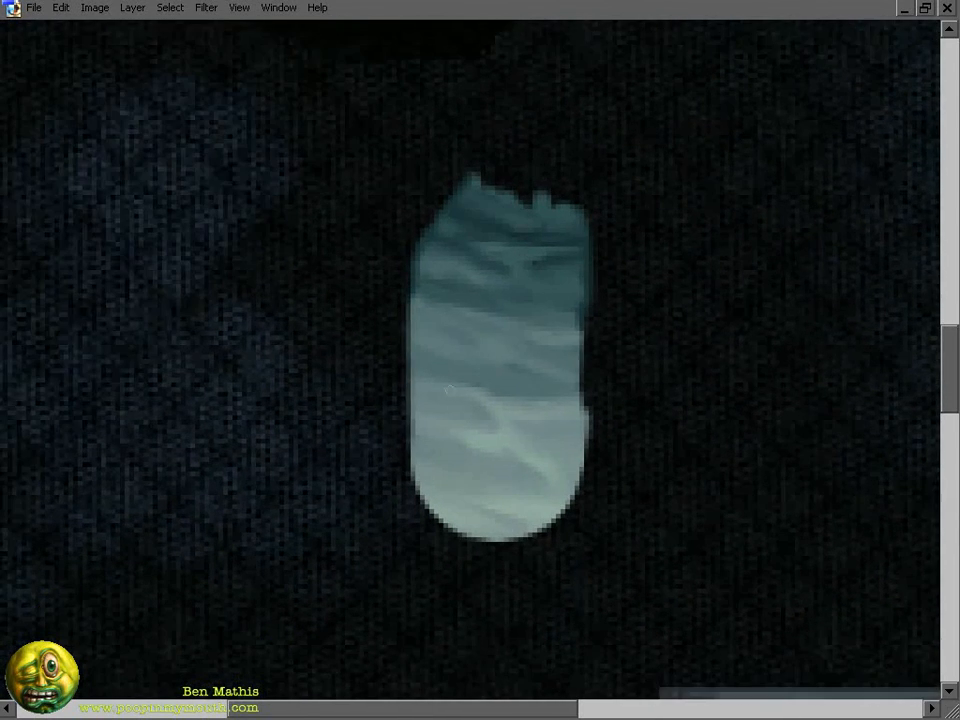
left_click_drag(579, 399, 585, 358)
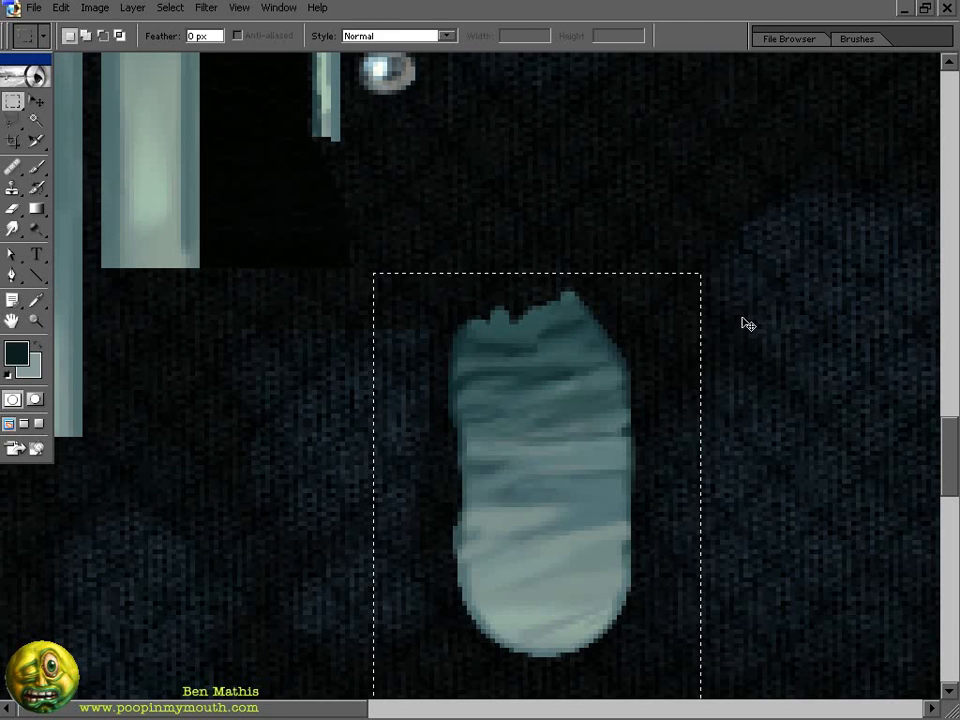
- Clear the selection and refine the edges of the large split panel with the Brush and Smudge tools
key("ctrl+d")
key("b")
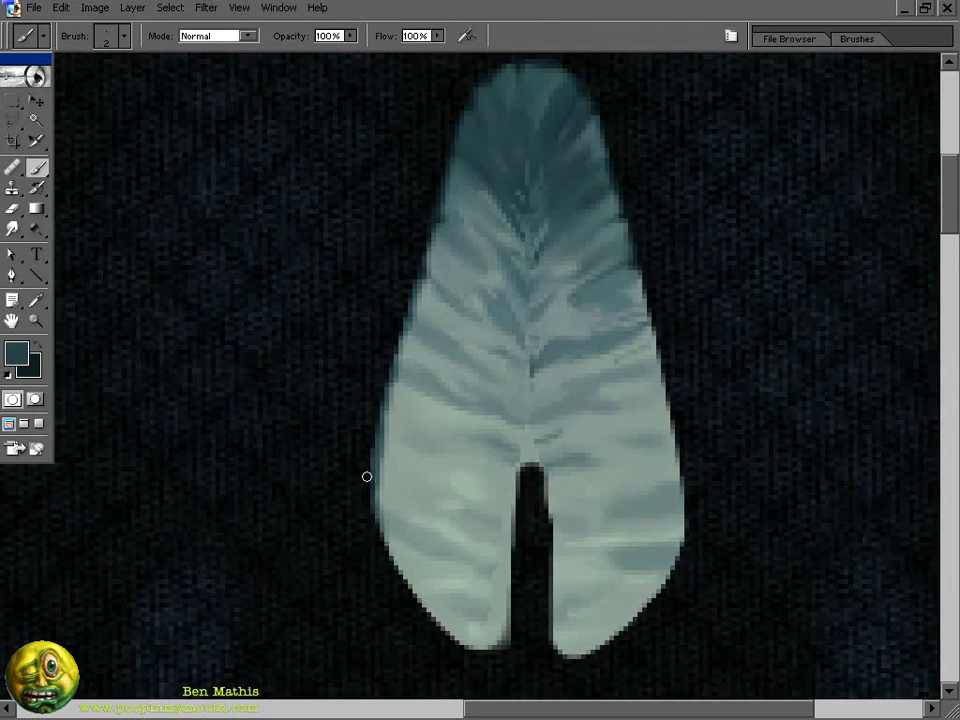
key("r")
key("b")
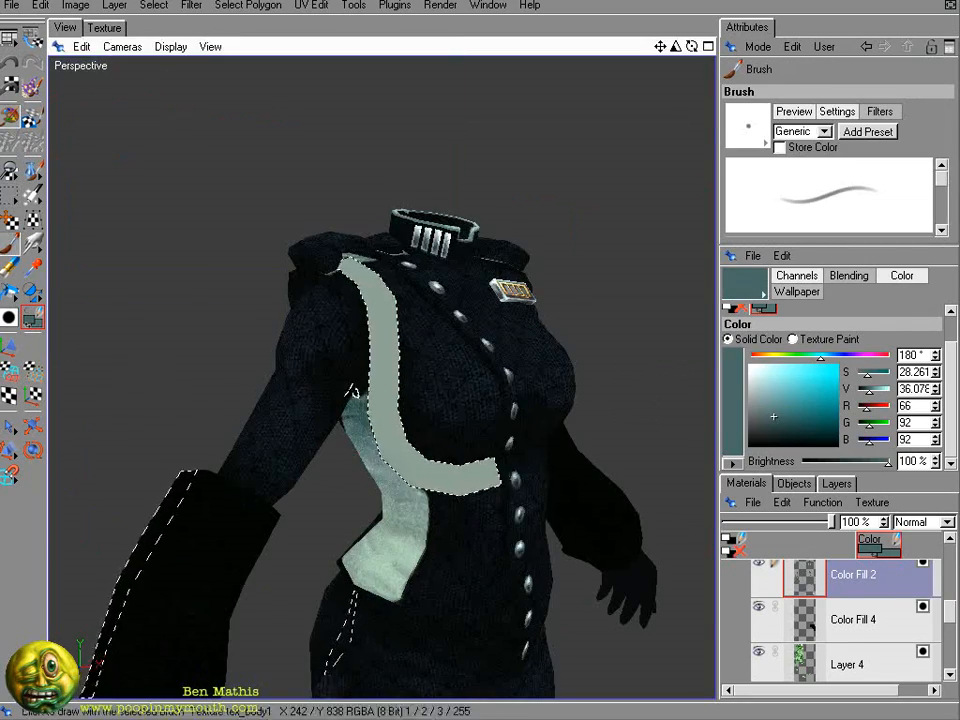
- Switch to BodyPaint 3D and shade the selected curved chest band with broad soft light-blue and grey-green strokes
left_click(767, 386)
left_click_drag(356, 268, 388, 325)
key("x")
left_click_drag(385, 390, 430, 473)
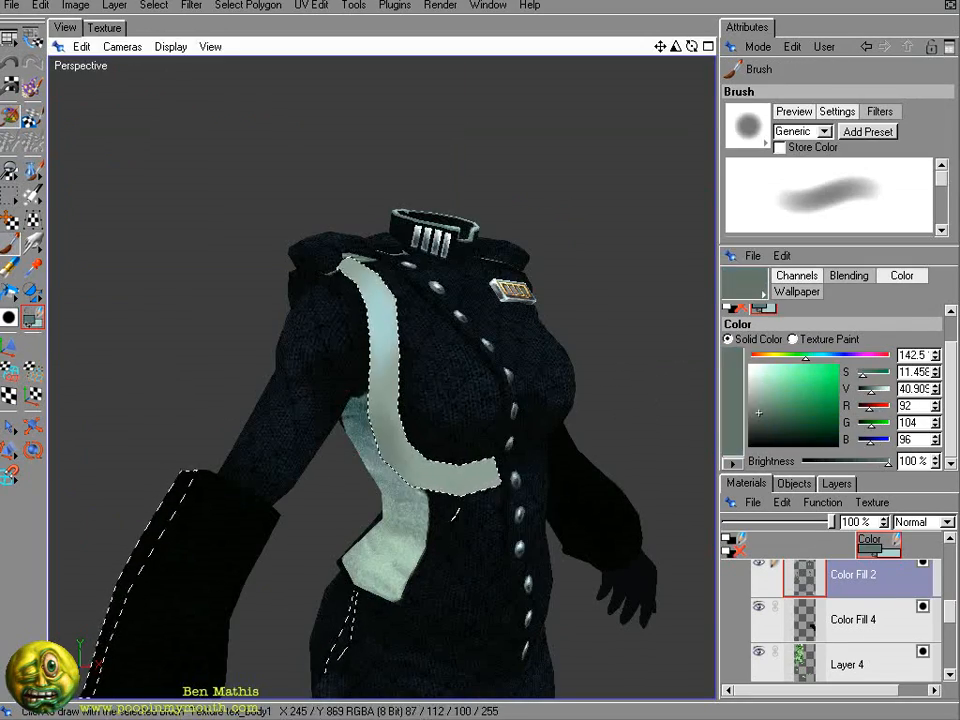
key("x")
left_click_drag(495, 465, 470, 480)
- Blend the chest band's light and dark areas using a smaller brush and sampled grey-green tones
key("x")
key("bracketleft")
key("bracketleft")
key("bracketleft")
mouse_move(345, 255)
left_mouse_down("alt")
mouse_move(272, 189)
mouse_move(304, 200)
left_mouse_up("alt")
key("x")
left_click(360, 457, "ctrl")
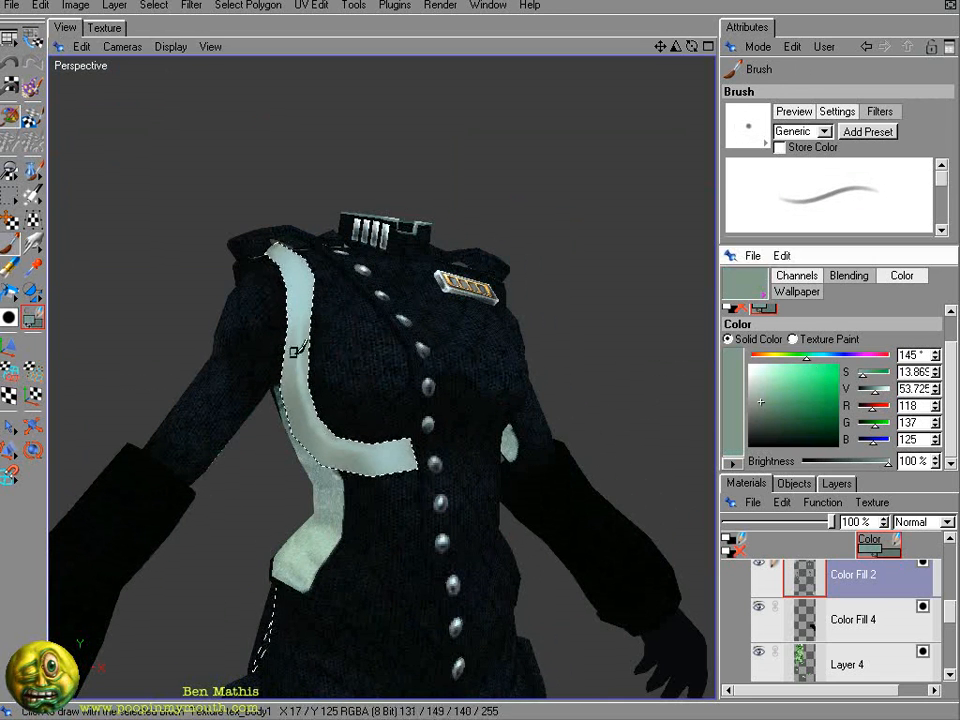
left_click_drag(300, 350, 297, 392)
left_click(299, 350, "ctrl")
left_click(380, 468, "ctrl")
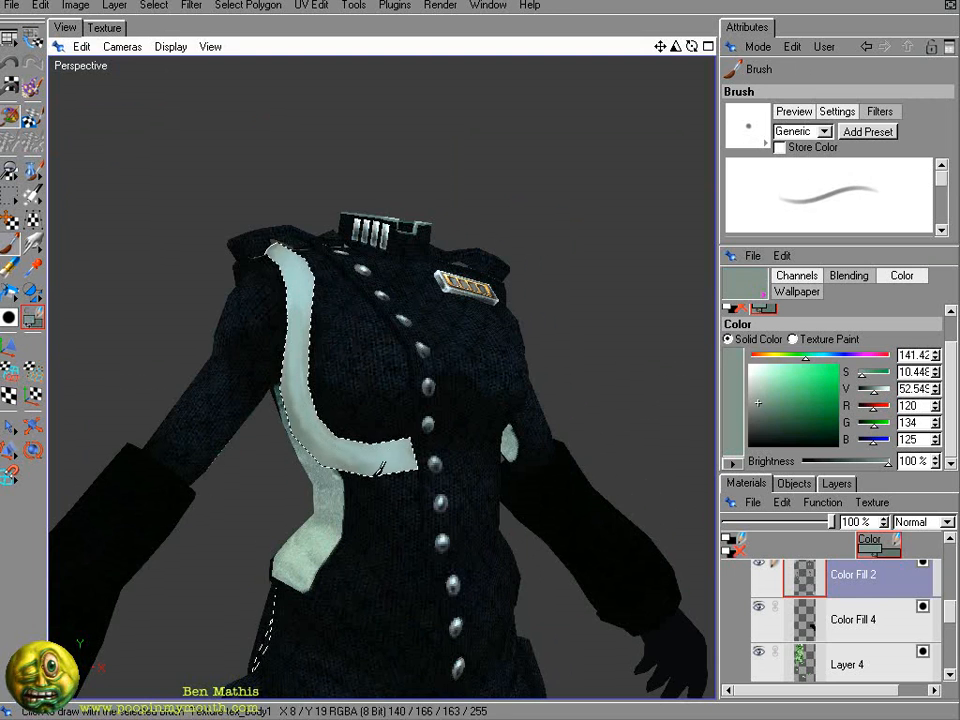
- Paint crossing diagonal creases over the upper part of the chest band in the flat texture with a sampled grey-green
left_click(104, 28)
right_click_drag(446, 250, 478, 250, "alt")
key("bracketleft")
left_click(369, 286, "ctrl")
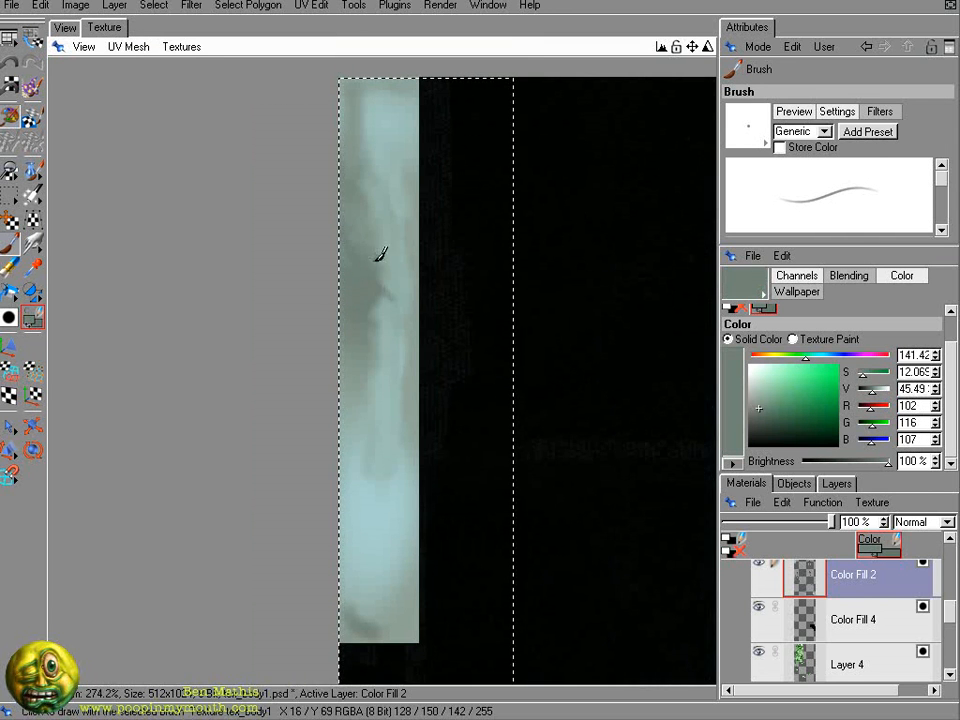
left_click_drag(377, 260, 418, 216)
left_click_drag(392, 232, 343, 191)
left_click(65, 28)
left_click(104, 28)
left_click_drag(418, 174, 376, 204)
mouse_move(388, 177)
left_mouse_down()
mouse_move(344, 130)
mouse_move(417, 106)
left_mouse_up()
left_click(65, 28)
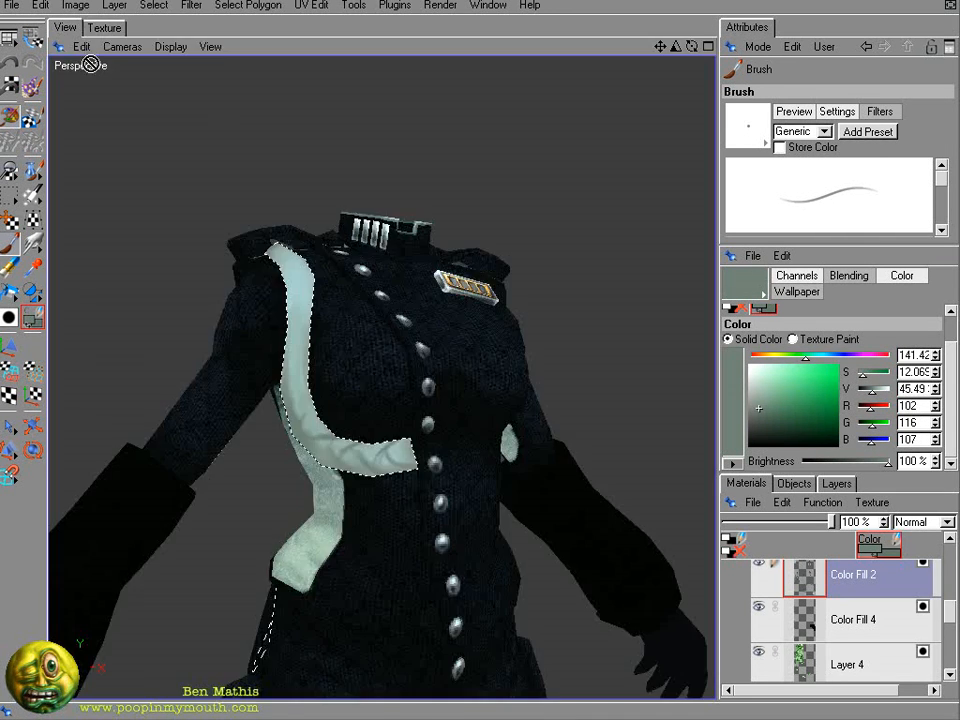
- Soften the chest band's new creases with sampled light tones in the texture and on the model
left_click(104, 28)
left_click(362, 270, "ctrl")
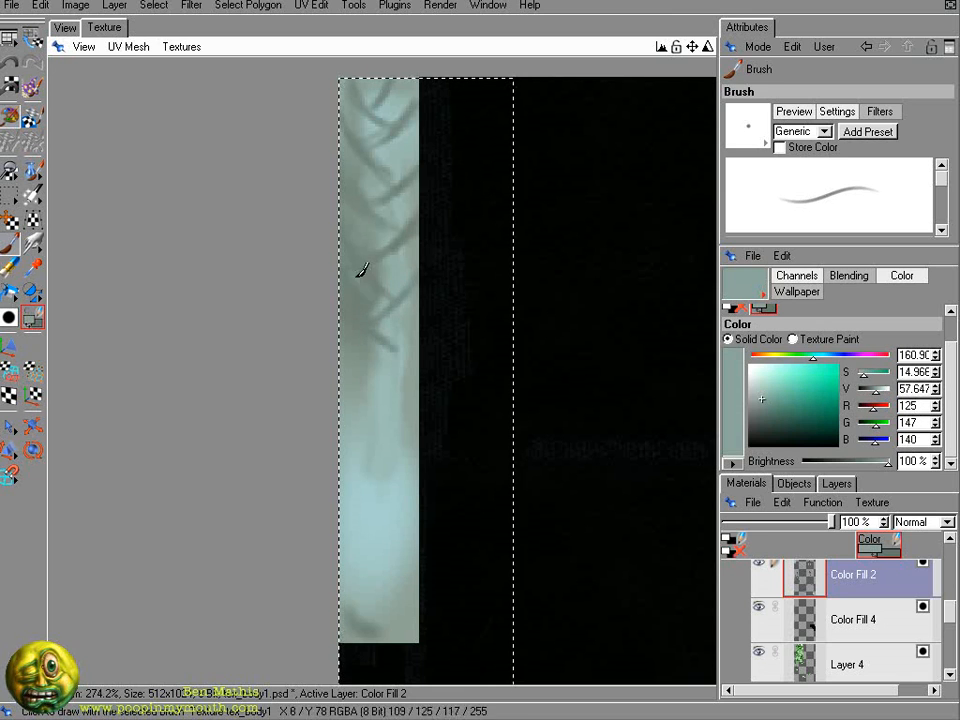
left_click(65, 28)
left_click(511, 460, "ctrl")
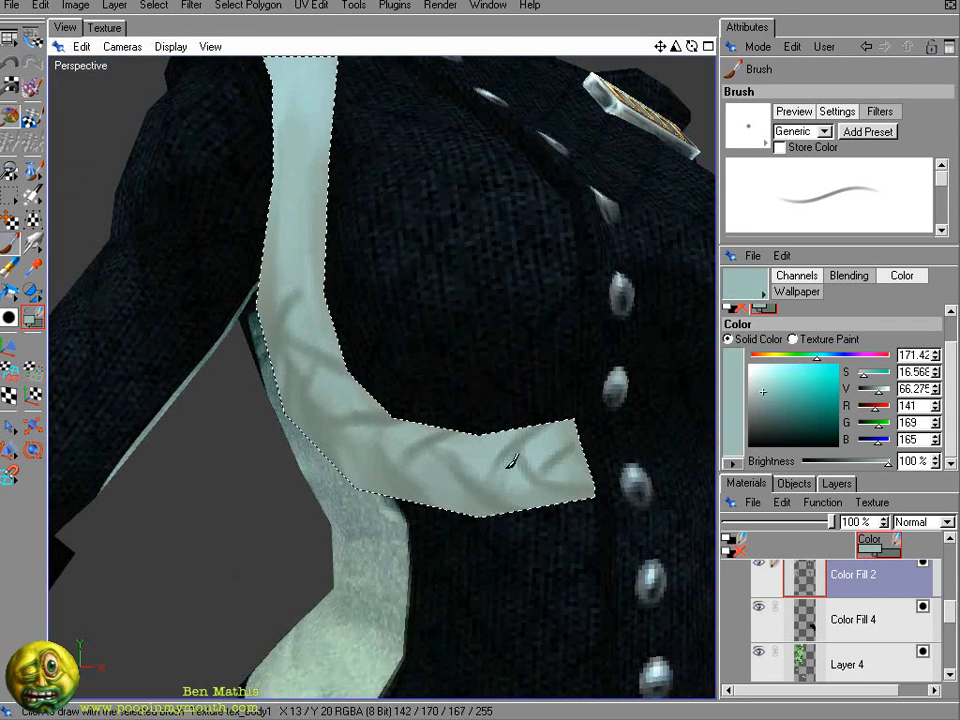
mouse_move(330, 324)
left_mouse_down("alt")
mouse_move(394, 347)
mouse_move(313, 270)
mouse_move(338, 244)
mouse_move(325, 212)
left_mouse_up("alt")
left_click(394, 347, "ctrl")
left_click_drag(325, 212, 348, 247, "alt")
- Extend the criss-cross creases down the middle of the band's flat texture in grey-green with a small brush
left_click(104, 28)
right_click_drag(369, 416, 420, 416, "alt")
left_click_drag(388, 348, 429, 304)
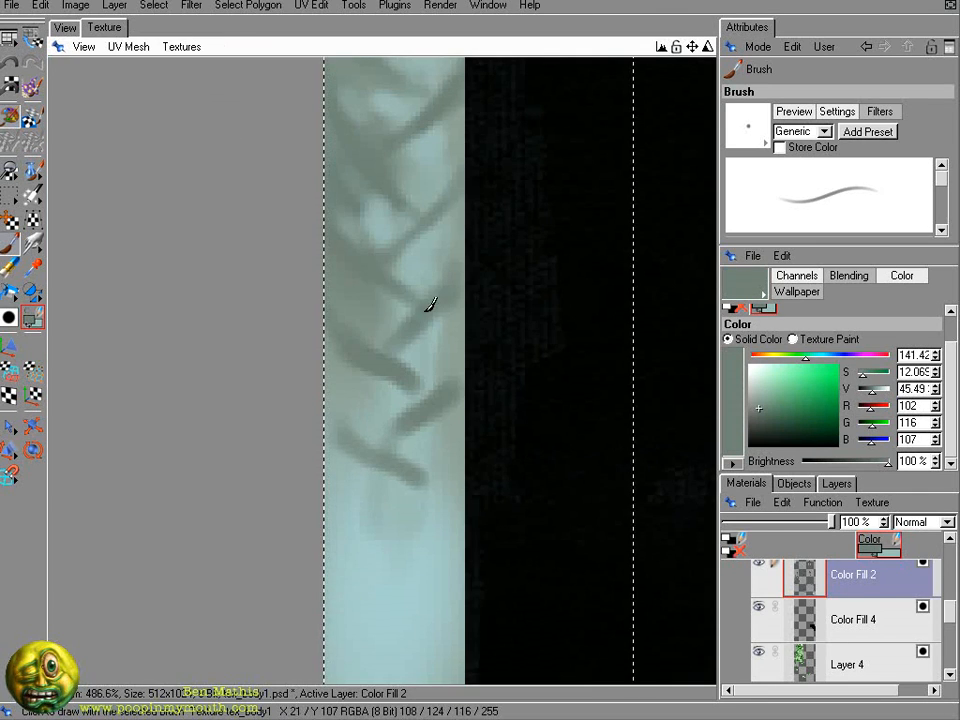
left_click_drag(402, 405, 462, 350)
key("[")
left_click_drag(363, 543, 463, 463)
left_click_drag(328, 525, 413, 595)
- Continue thin crossing creases down to the lower end of the band's flat texture
left_click_drag(692, 46, 704, 0)
left_click_drag(476, 197, 392, 281)
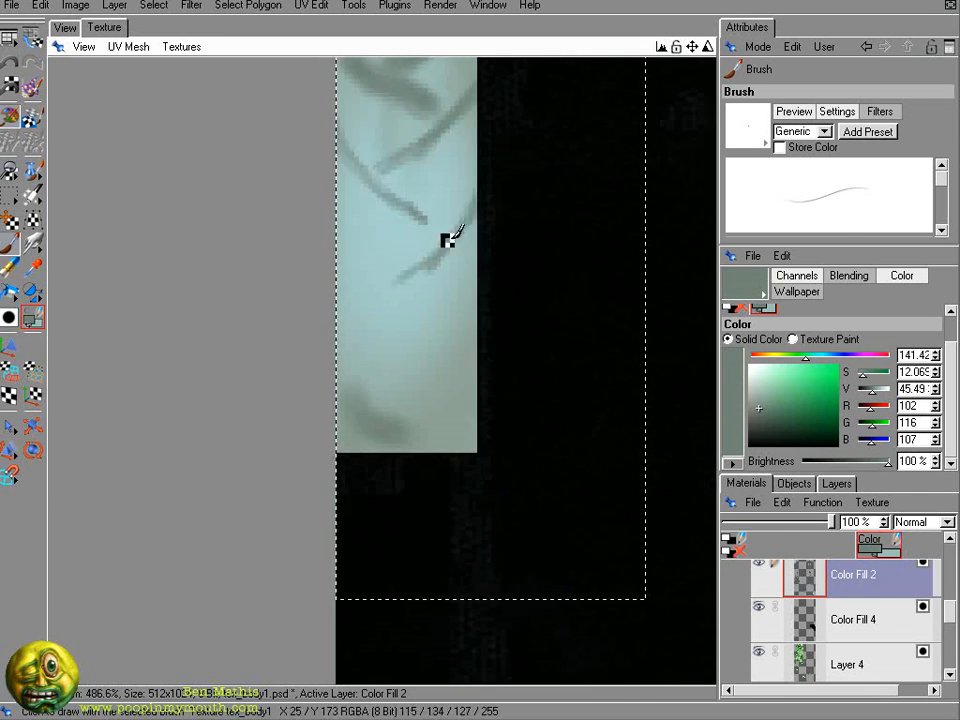
left_click_drag(384, 200, 437, 244)
left_click_drag(339, 241, 428, 327)
left_click_drag(476, 309, 389, 383)
- Blend the creases on the band's shoulder section on the model with a larger brush and sampled pale tones
left_click(65, 28)
left_click_drag(280, 185, 332, 195, "alt")
left_click(312, 325, "ctrl")
key("]")
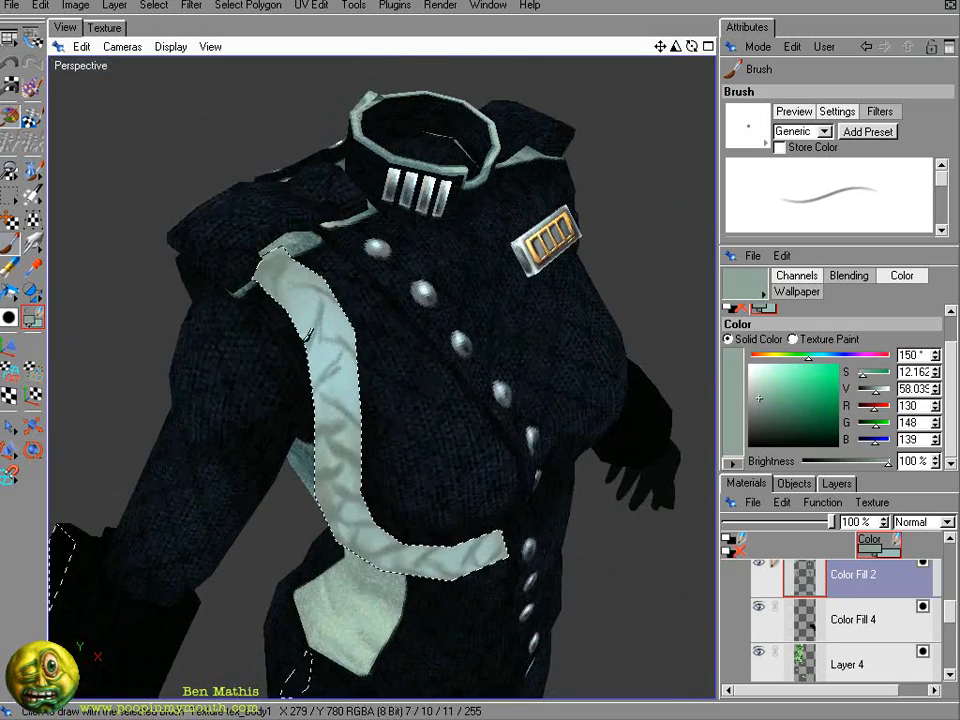
mouse_move(324, 405)
left_mouse_down("alt")
mouse_move(242, 272)
mouse_move(332, 300)
left_mouse_up("alt")
left_click(340, 318, "ctrl")
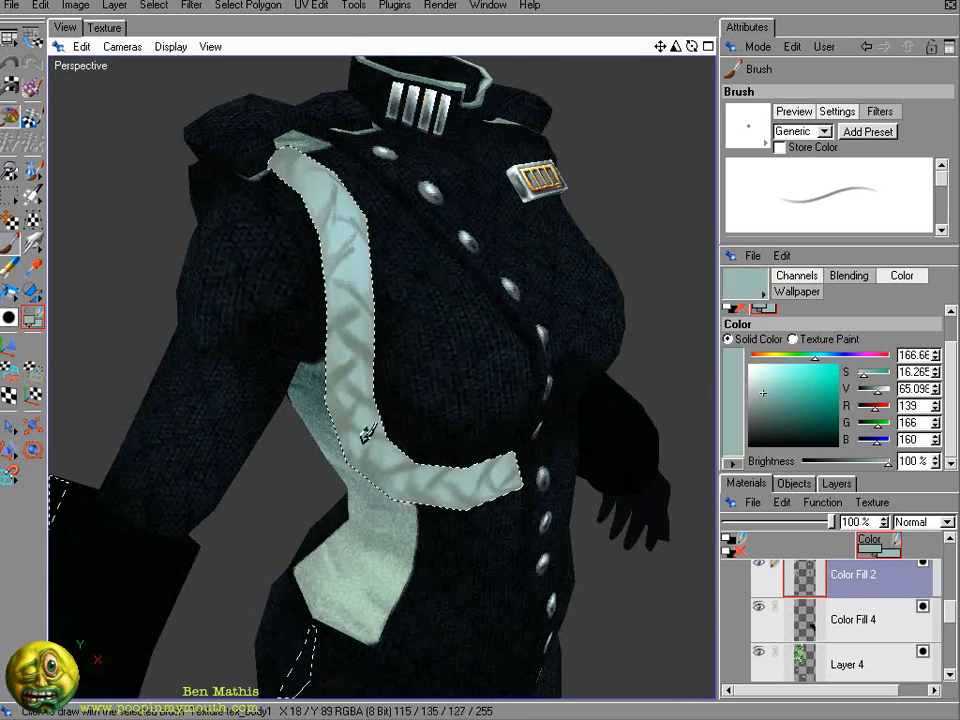
- Darken the diagonal creases near the lower end of the band's flat texture with a sampled grey-green
left_click(104, 28)
middle_click_drag(303, 236, 310, 475, "alt")
right_click_drag(310, 475, 262, 450, "alt")
left_click(404, 344, "ctrl")
left_click_drag(430, 537, 470, 482)
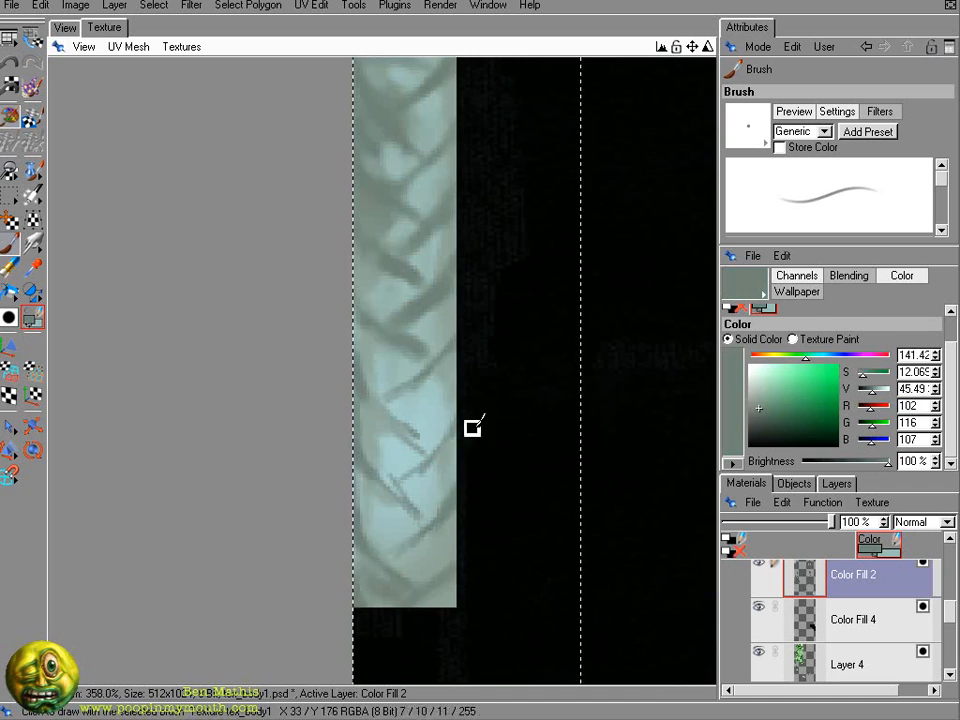
- Brighten the areas between the band's creases with sampled pale blue and blend its lower creases with sampled tones
left_click(65, 28)
mouse_move(549, 283)
left_mouse_down("alt")
mouse_move(756, 180)
mouse_move(710, 245)
left_mouse_up("alt")
left_click(440, 262, "ctrl")
left_click_drag(450, 270, 460, 388)
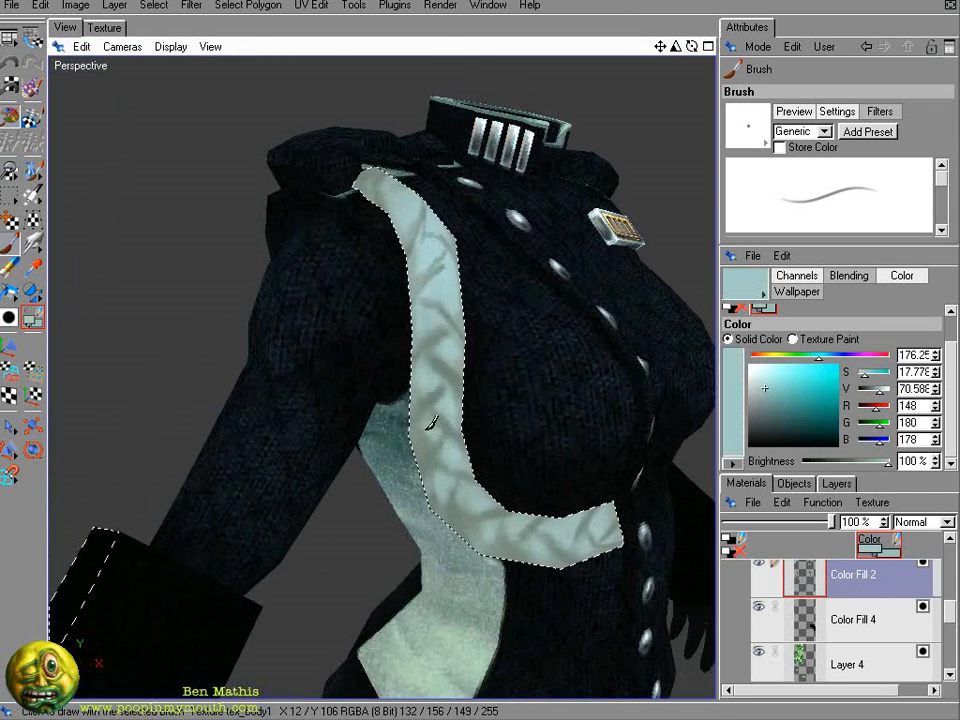
left_click(104, 28)
left_click(402, 430, "ctrl")
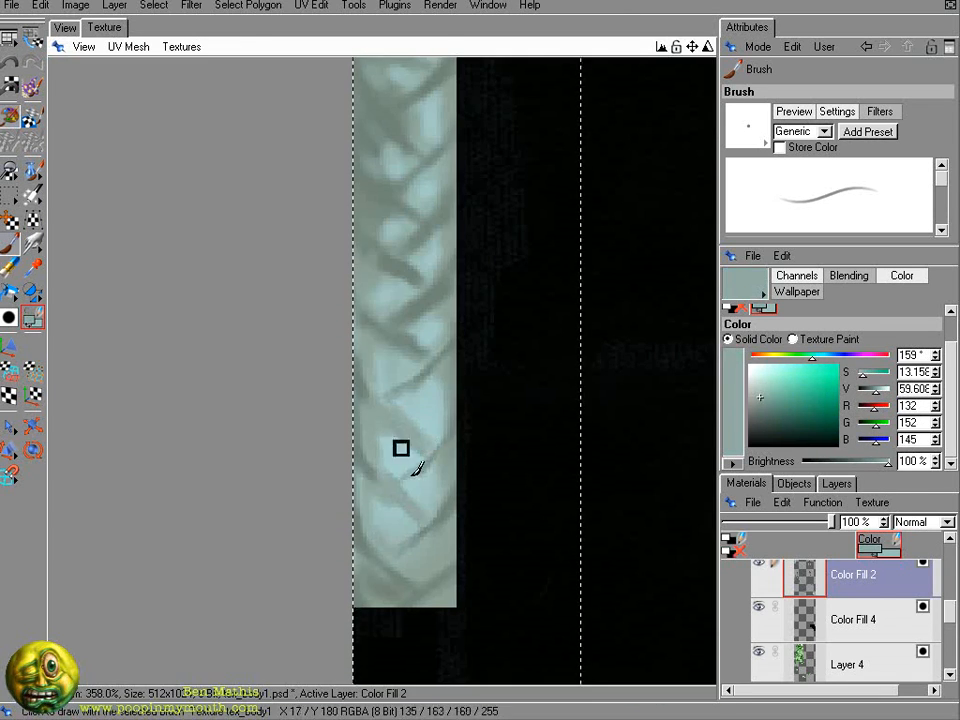
- Dab dark grey-green (RGB 77, 86, 80) spots at the crease crossings down the band's flat texture
right_click_drag(354, 228, 320, 209, "alt")
middle_click_drag(320, 209, 345, 409, "alt")
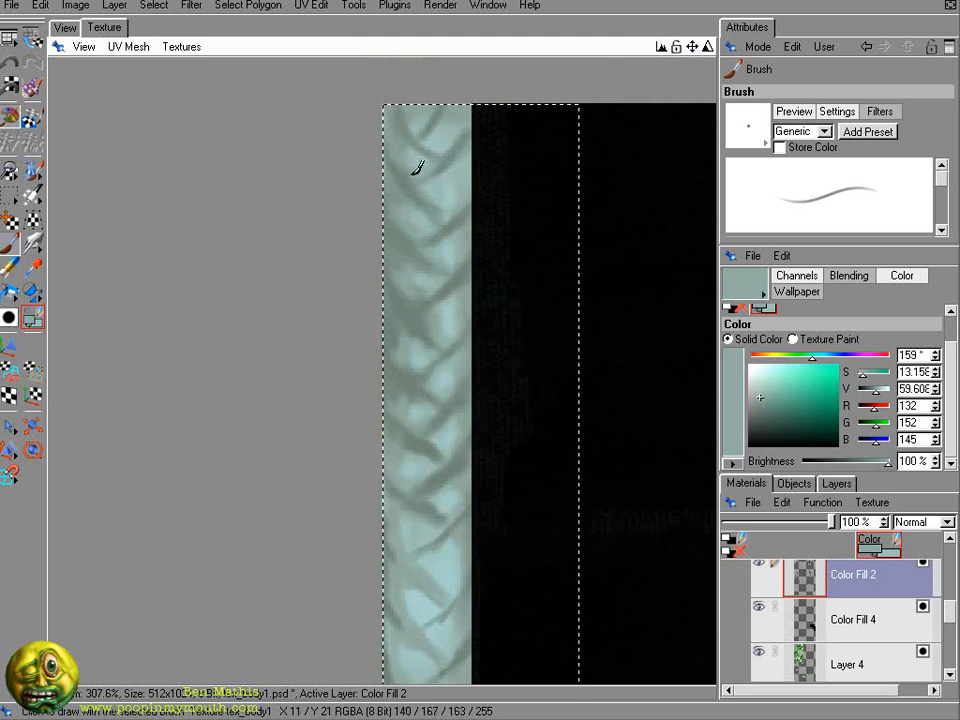
left_click(757, 418)
left_click_drag(812, 357, 802, 358)
left_click_drag(385, 164, 396, 182)
left_click(440, 224)
left_click(417, 247)
left_click(446, 286)
left_click(412, 312)
left_click(440, 354)
left_click(416, 384)
left_click(442, 414)
left_click(413, 444)
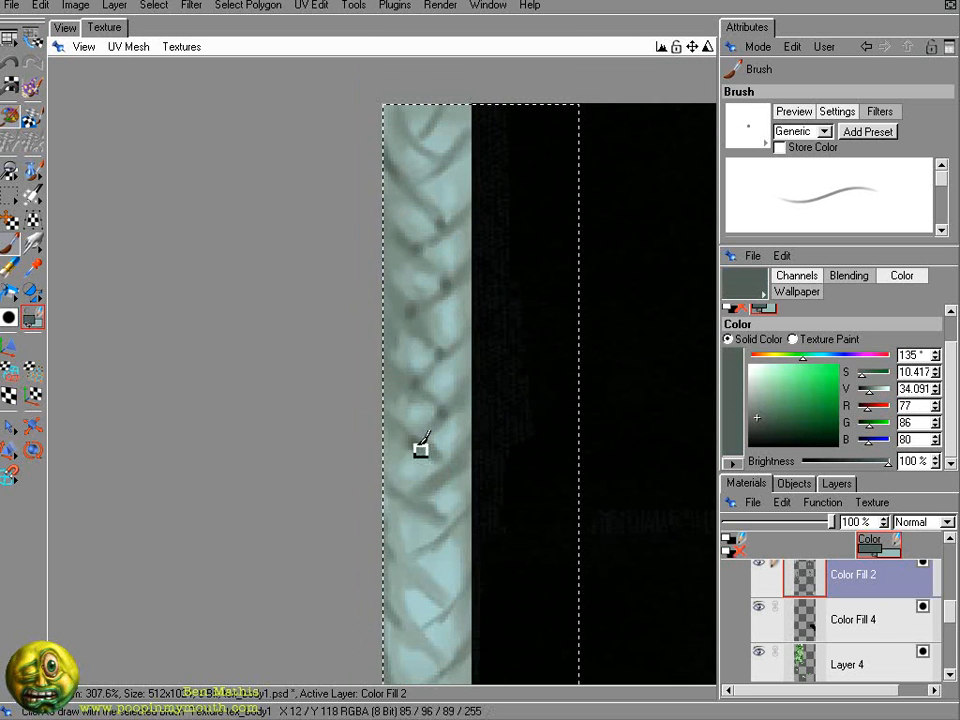
middle_click_drag(444, 611, 416, 405, "alt")
- Check the band's darkened creases on the 3D model from the front and from above the collar
left_click(65, 27)
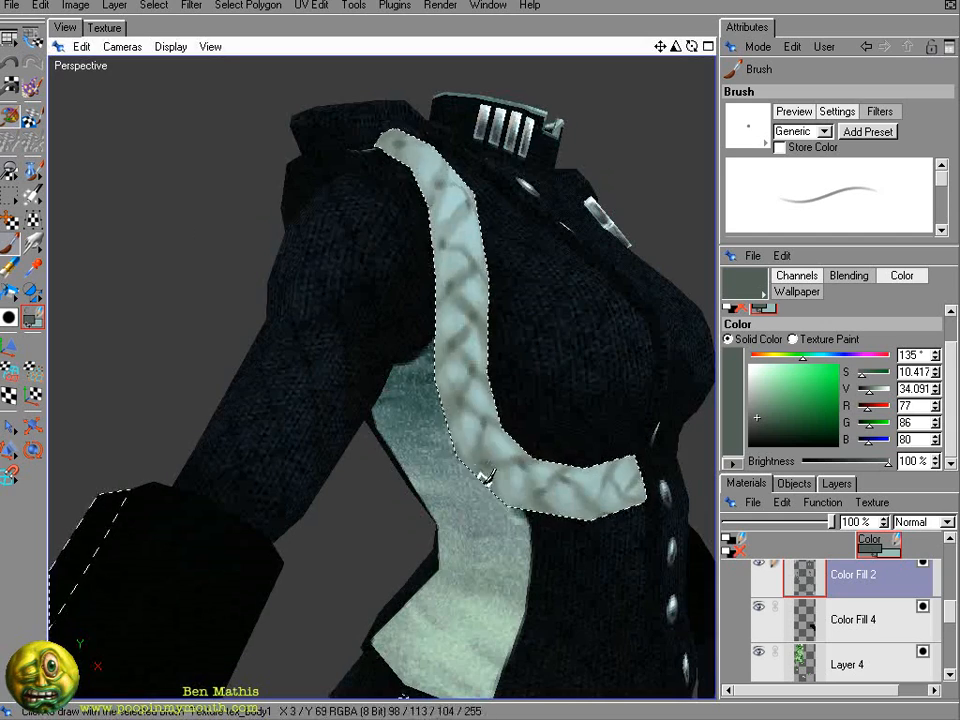
key("bracketright")
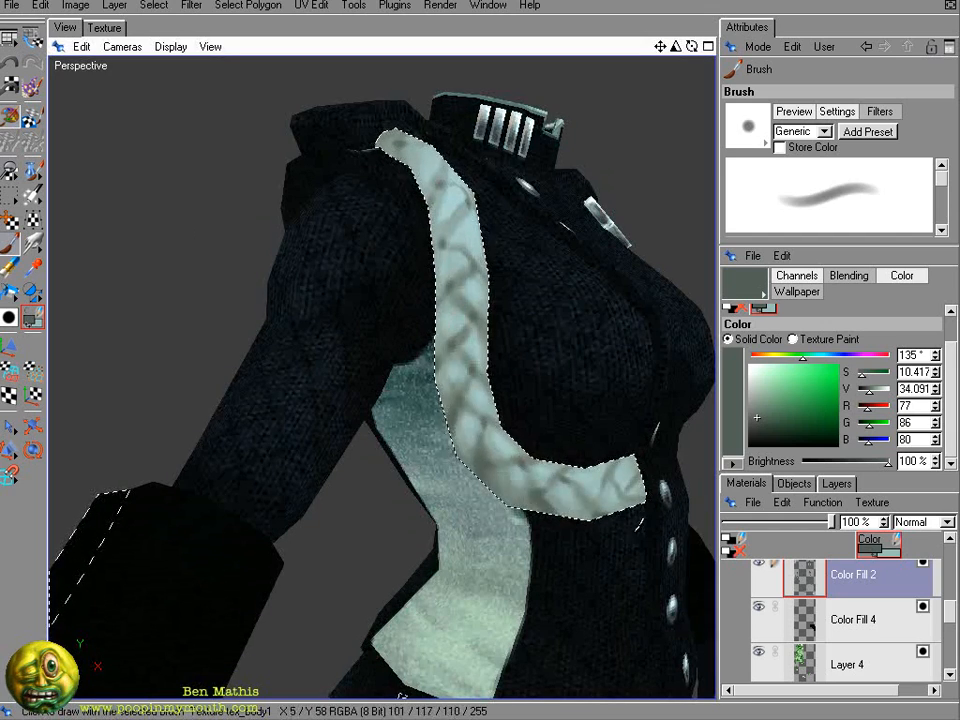
key("bracketleft")
mouse_move(450, 373)
left_mouse_down("alt")
mouse_move(227, 133)
mouse_move(240, 93)
left_mouse_up("alt")
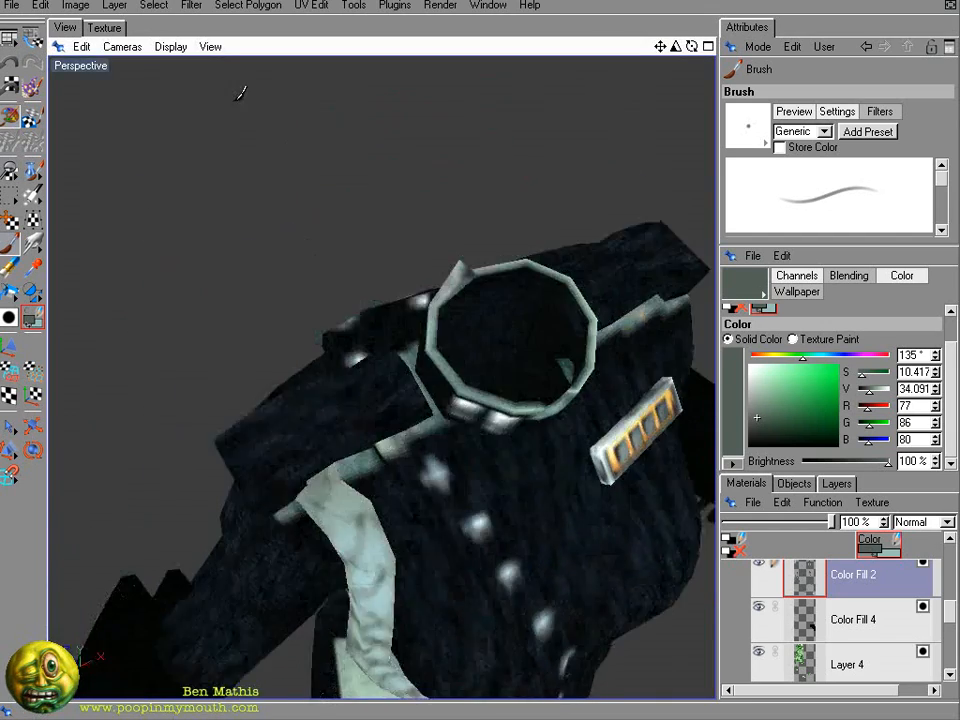
left_click(393, 591, "ctrl")
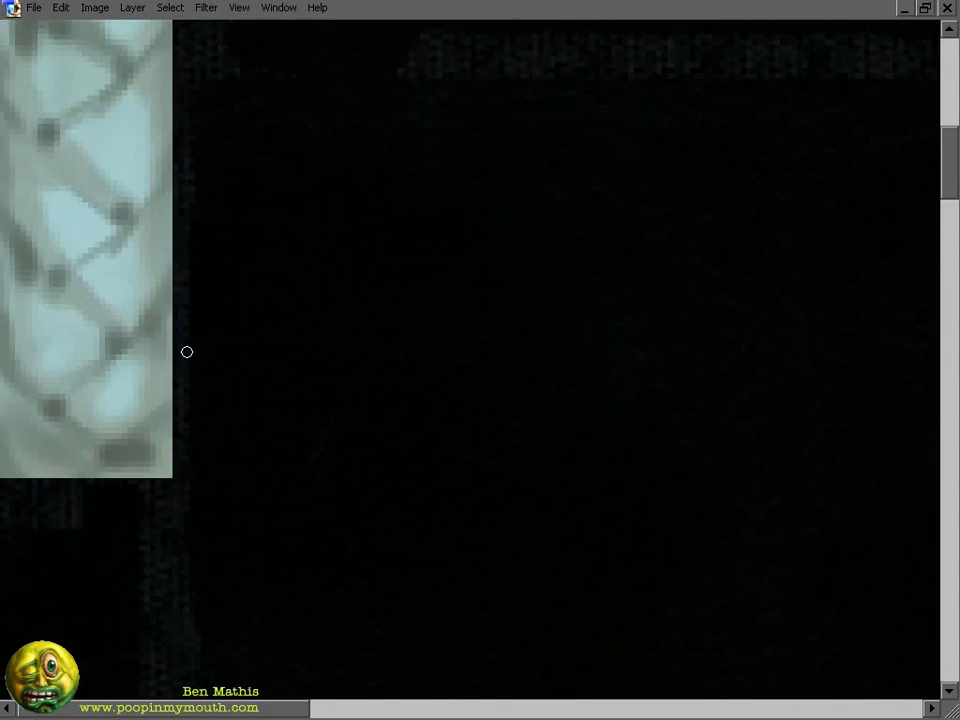
- Switch to Photoshop and shade the left edge of the band's texture with soft dark grey-green strokes up to its top end
left_click_drag(105, 411, 99, 452)
left_click_drag(160, 428, 55, 555)
left_click_drag(60, 420, 60, 559)
left_click_drag(8, 395, 10, 608)
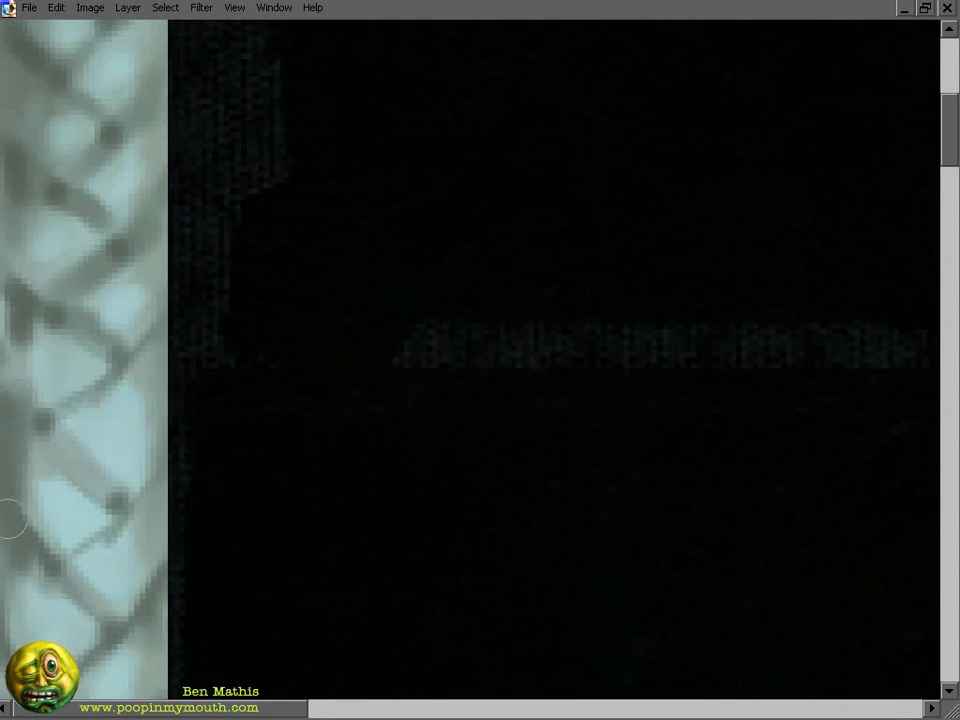
left_click_drag(11, 519, 11, 361)
left_click_drag(11, 420, 12, 600)
left_click_drag(17, 357, 19, 688)
left_click_drag(17, 260, 17, 575)
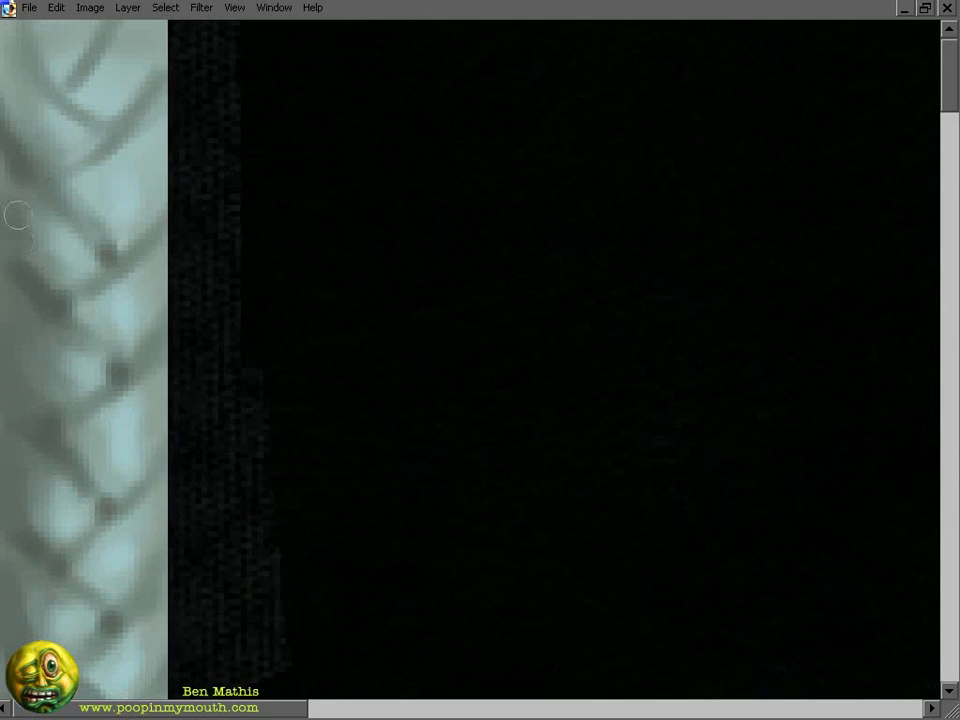
left_click_drag(17, 214, 13, 32)
- Redraw the thin diagonal creases between the crossings in the lower half of the band
left_click_drag(949, 76, 949, 136)
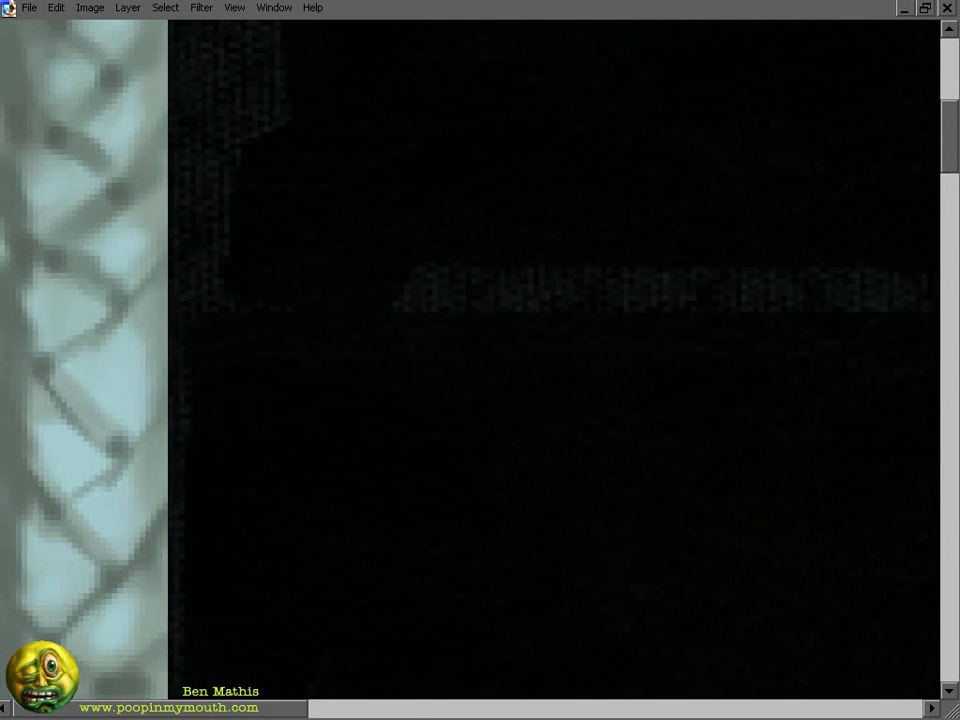
left_click_drag(148, 287, 67, 346)
left_click_drag(20, 212, 97, 303)
left_click_drag(44, 242, 44, 358)
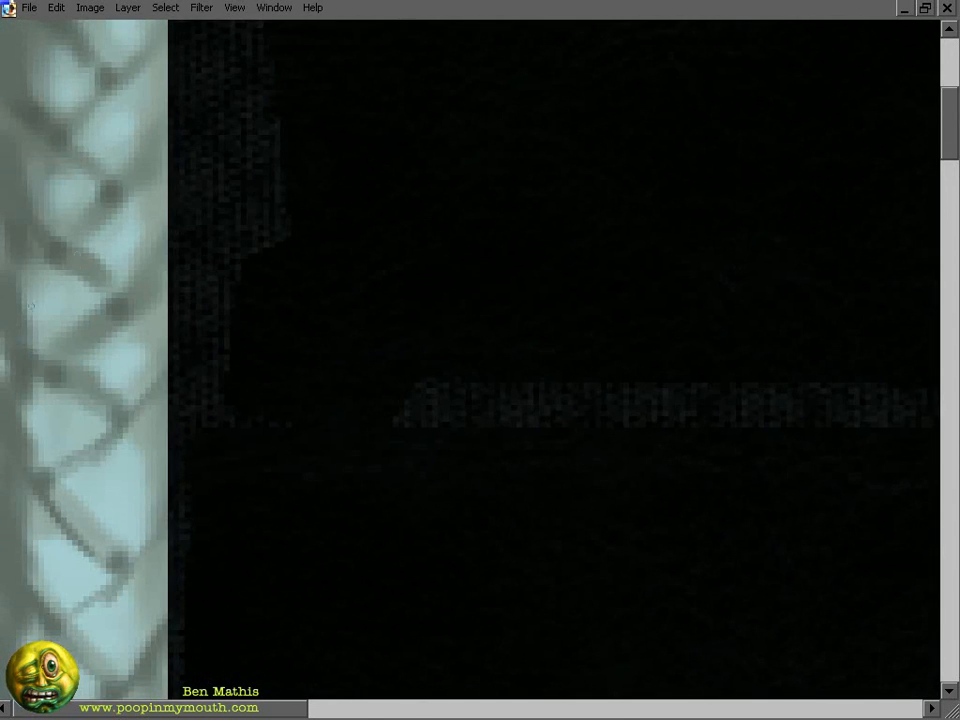
- Extend the pale folds toward the band's left edge and refine the boundary of the edge shading
left_click_drag(28, 425, 22, 385)
left_click_drag(24, 335, 25, 285)
mouse_move(30, 230)
left_mouse_down()
mouse_move(30, 380)
mouse_move(30, 308)
left_mouse_up()
left_click_drag(38, 262, 30, 218)
left_click_drag(36, 205, 36, 450)
mouse_move(42, 335)
left_mouse_down()
mouse_move(46, 345)
mouse_move(36, 318)
left_mouse_up()
left_click_drag(28, 224, 27, 261)
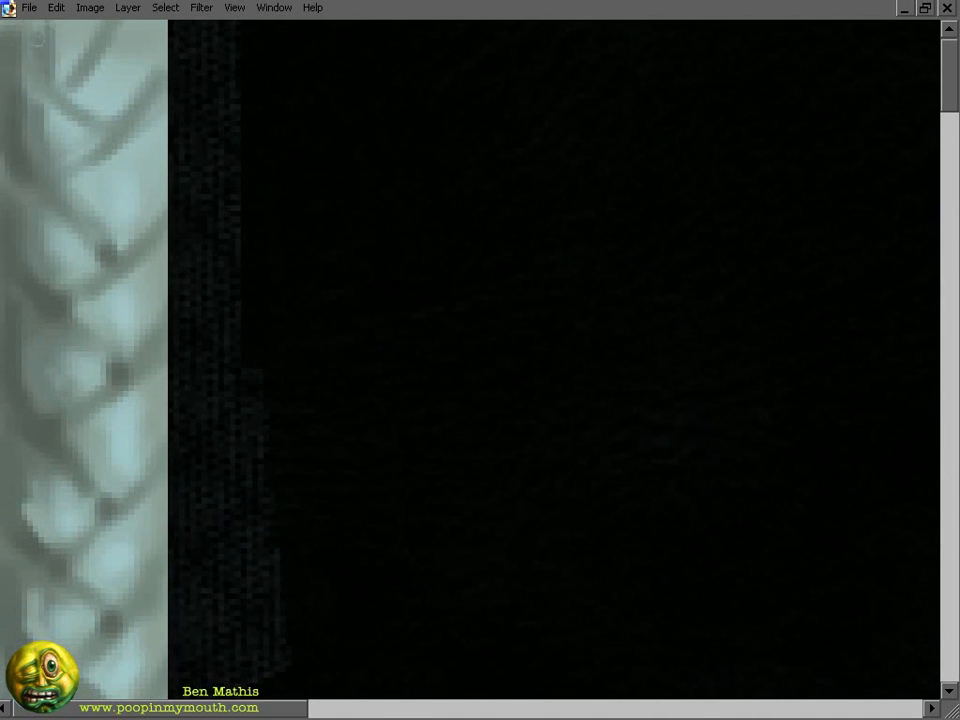
- Finish the shading at the band's upper left edge and add soft creases along its right edge
left_click_drag(38, 38, 32, 88)
left_click_drag(136, 230, 160, 38)
left_click_drag(158, 235, 156, 332)
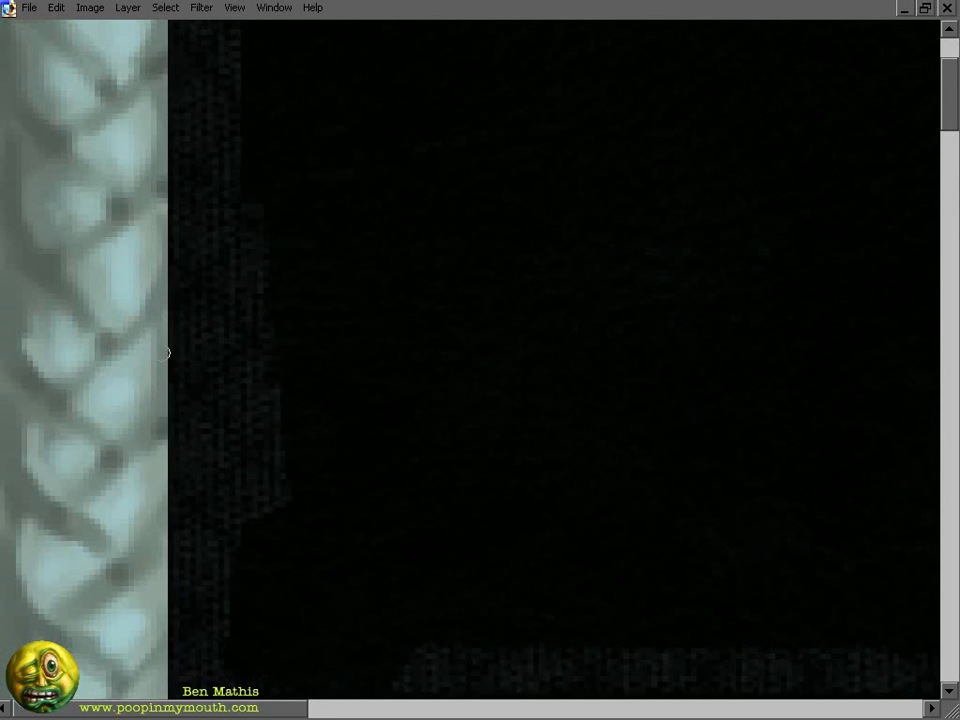
- Draw dark creases in from the band's lower left edge and dab darker spots on the crease crossings
scroll(168, 353, "down", 5)
scroll(73, 400, "up", 1)
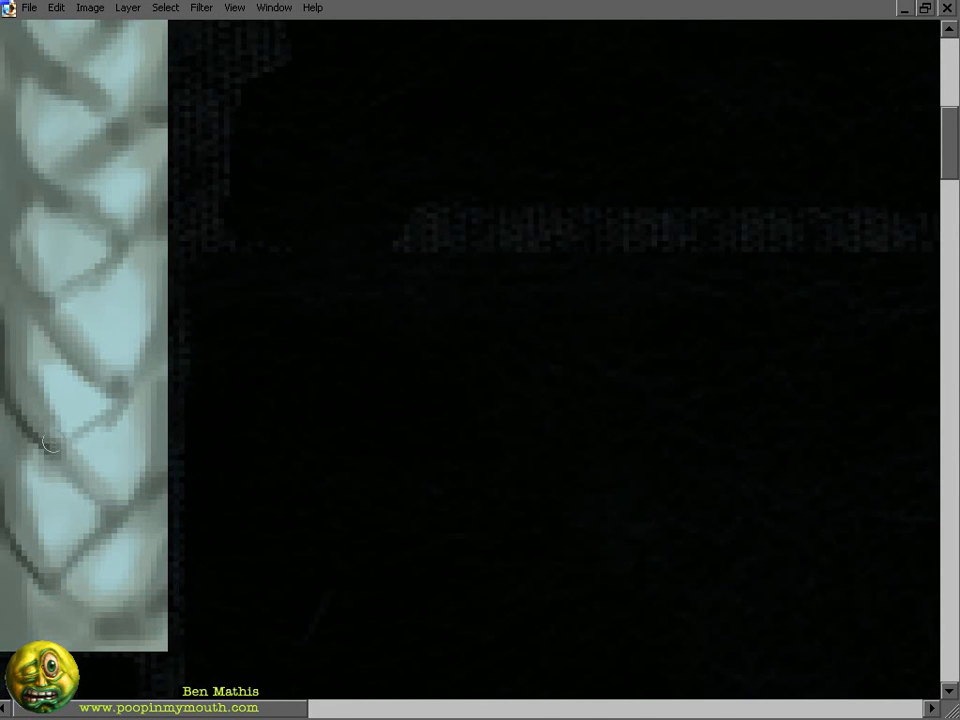
scroll(56, 315, "up", 6)
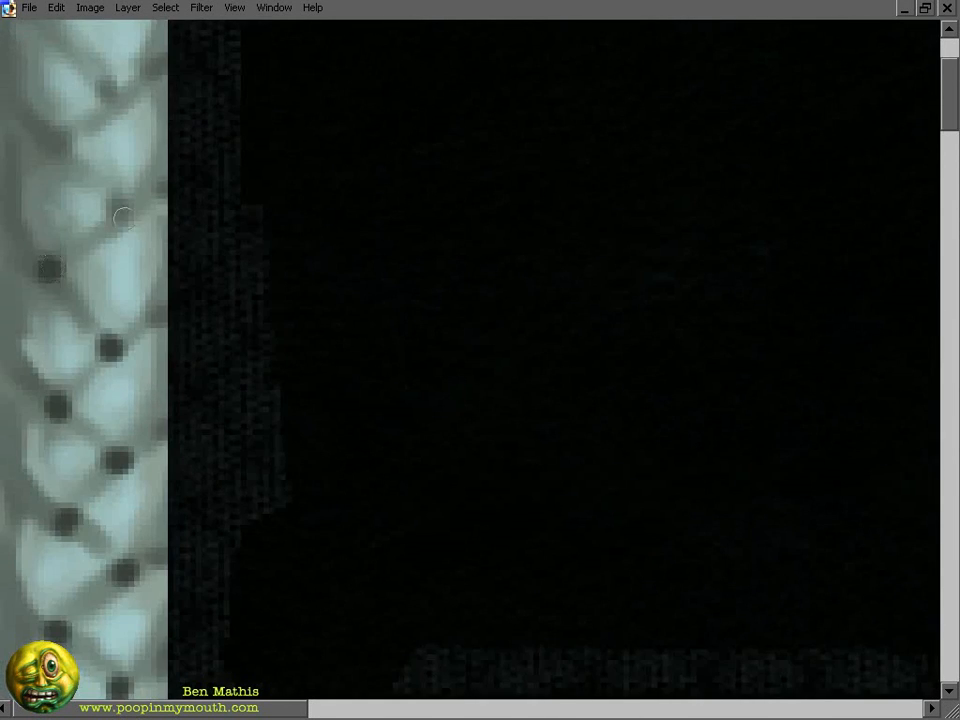
left_click_drag(170, 162, 173, 103)
- Show the UV wireframe over the texture and paint dark creases from the band's left edge to the left row of crossings
key("Tab")
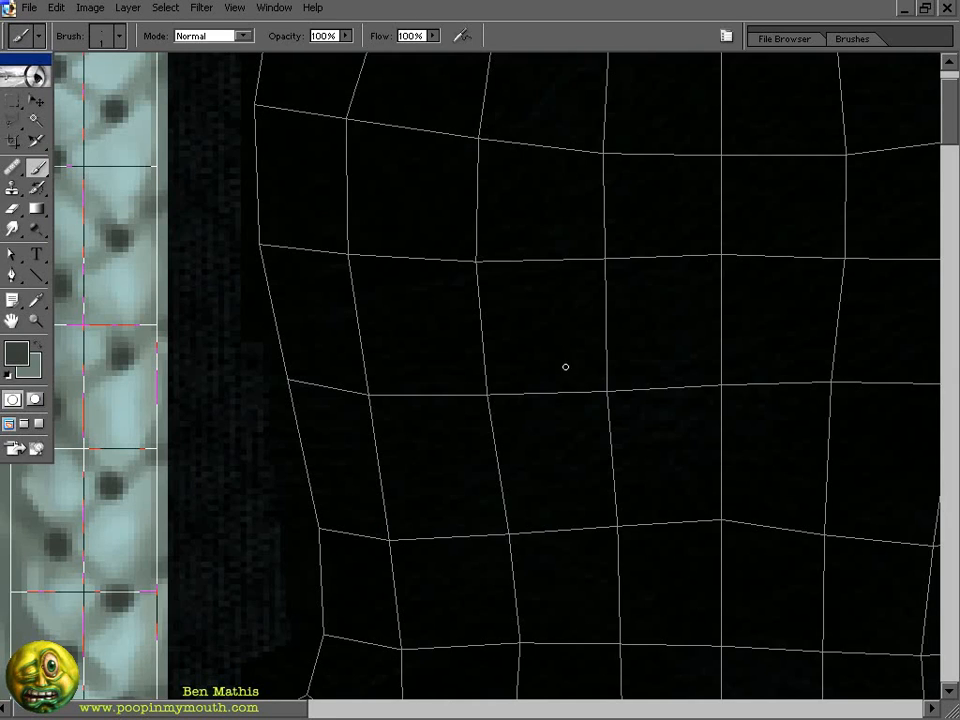
key("Tab")
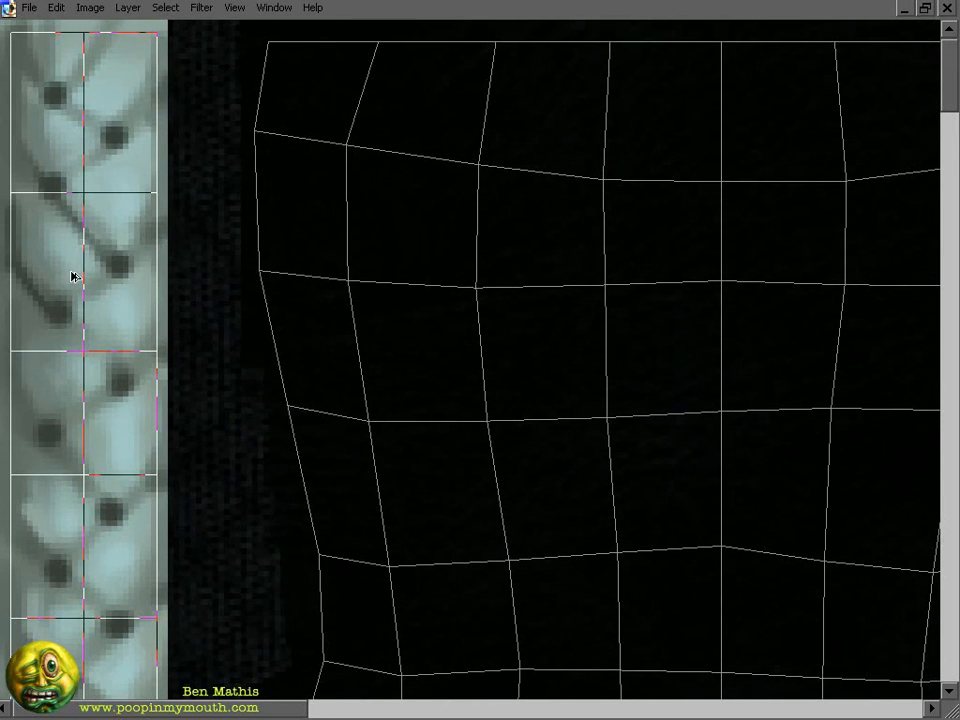
scroll(16, 93, "down", 10)
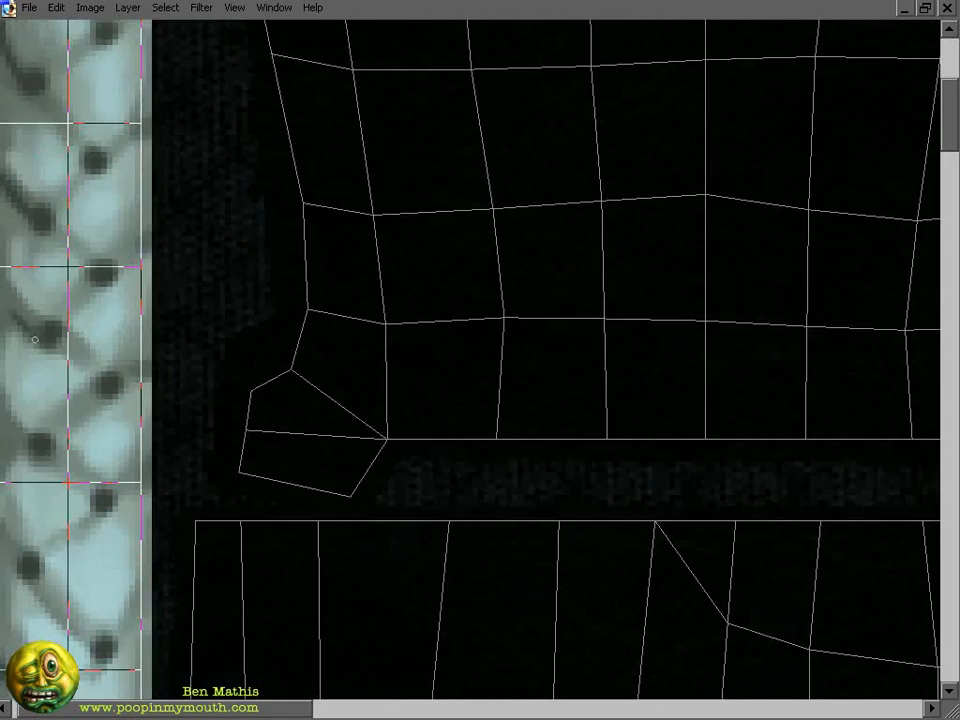
scroll(15, 362, "up", 15)
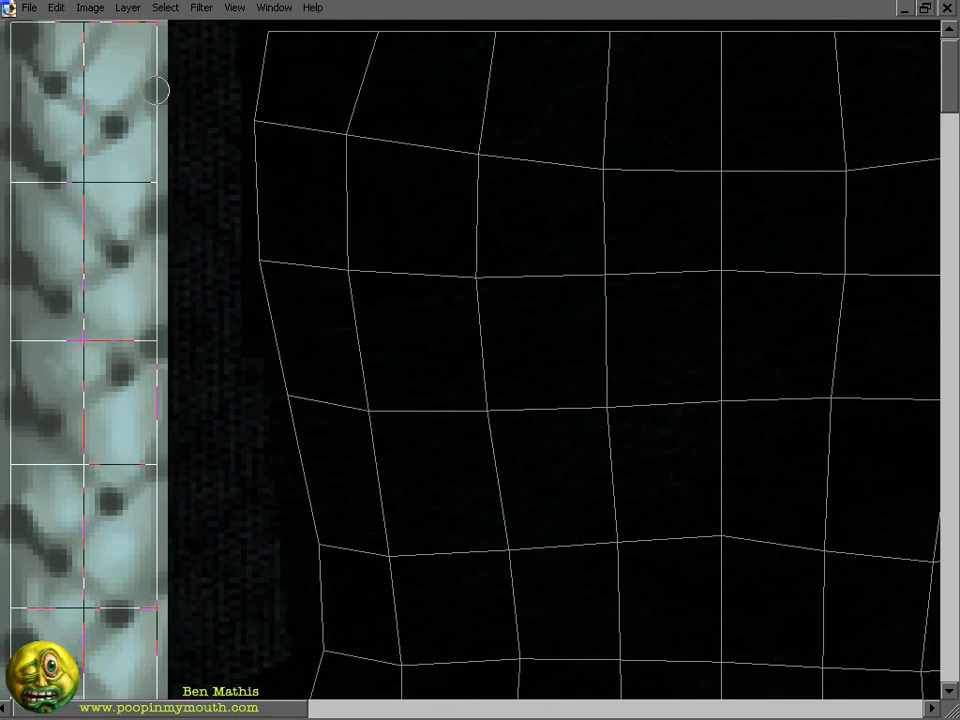
- Add dark spots along the band's right edge and join the crossings with dark diagonal creases into a braid pattern
scroll(193, 568, "down", 10)
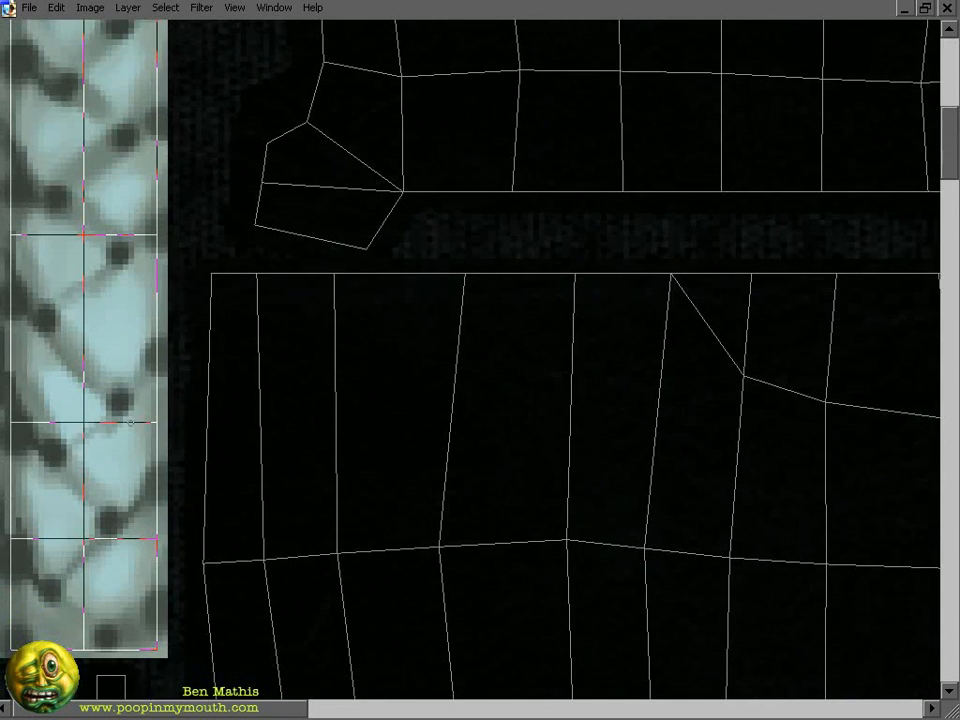
scroll(154, 347, "up", 15)
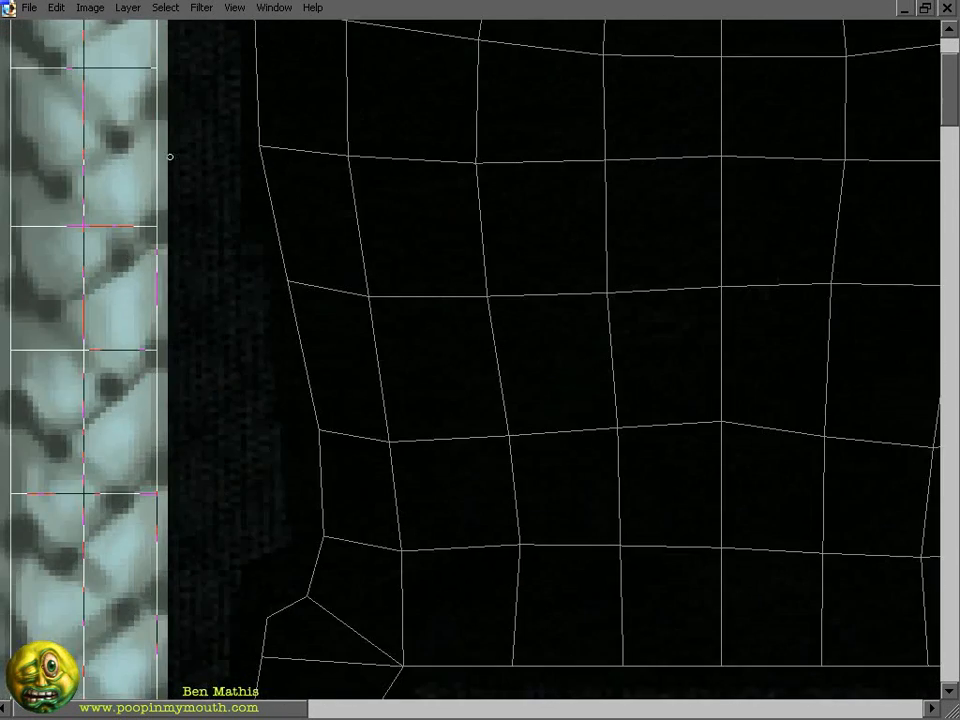
scroll(125, 510, "down", 15)
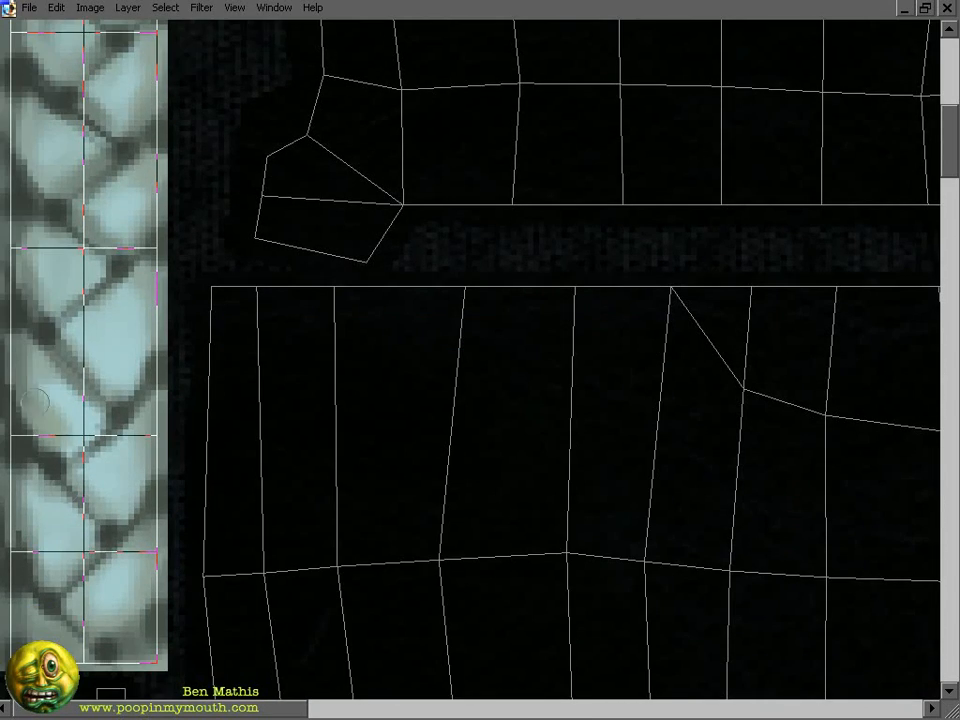
scroll(87, 261, "up", 15)
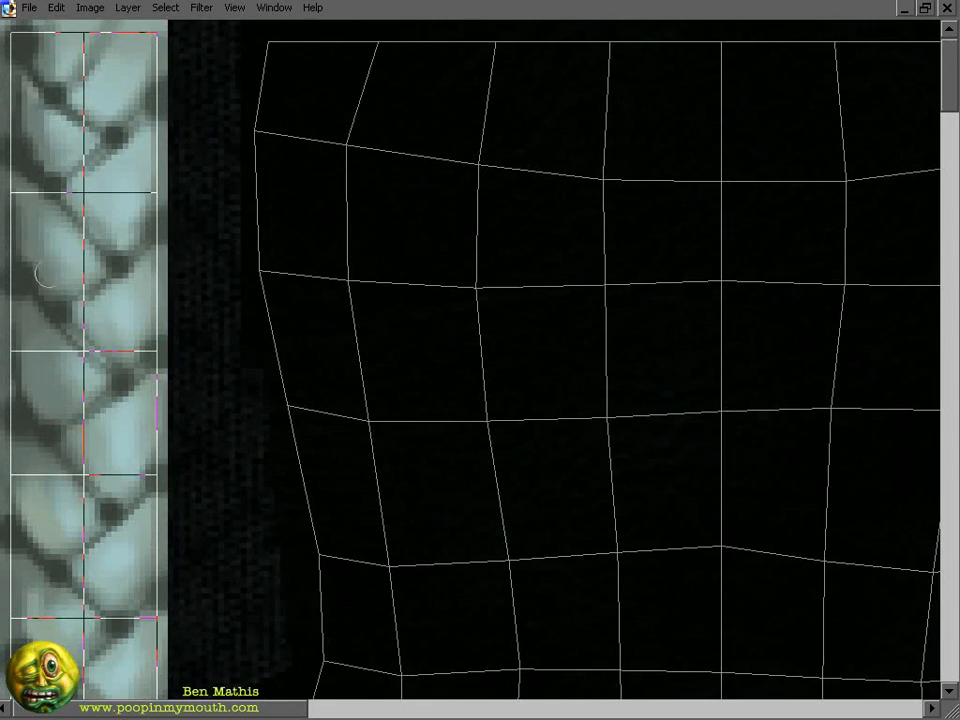
- Shade the left-hand braid strands with a warm grey-green tone along the whole band
scroll(129, 420, "down", 10)
scroll(129, 420, "up", 4)
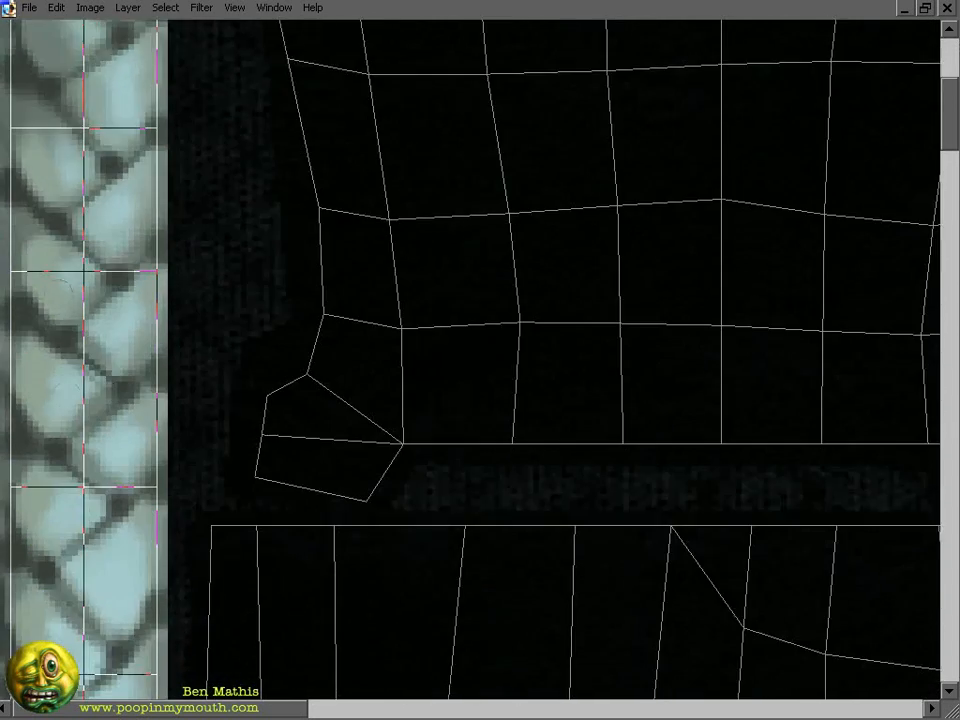
scroll(124, 450, "down", 6)
scroll(118, 196, "up", 12)
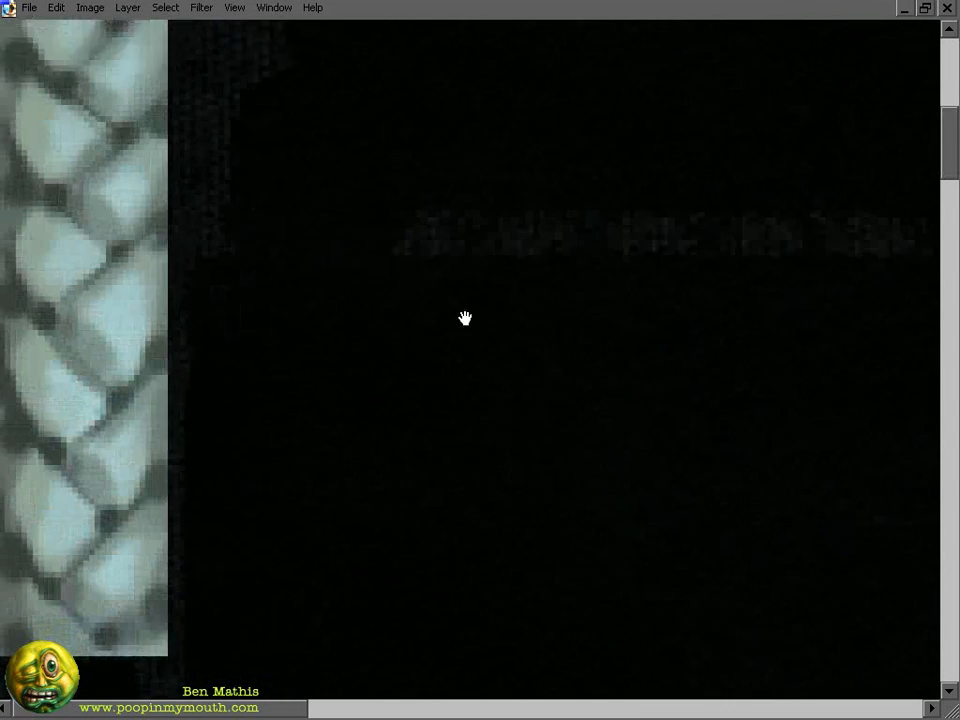
- Paint pale highlights on the braid strands and deepen the dark gaps between them up to the band's top end
left_click_drag(465, 318, 465, 267)
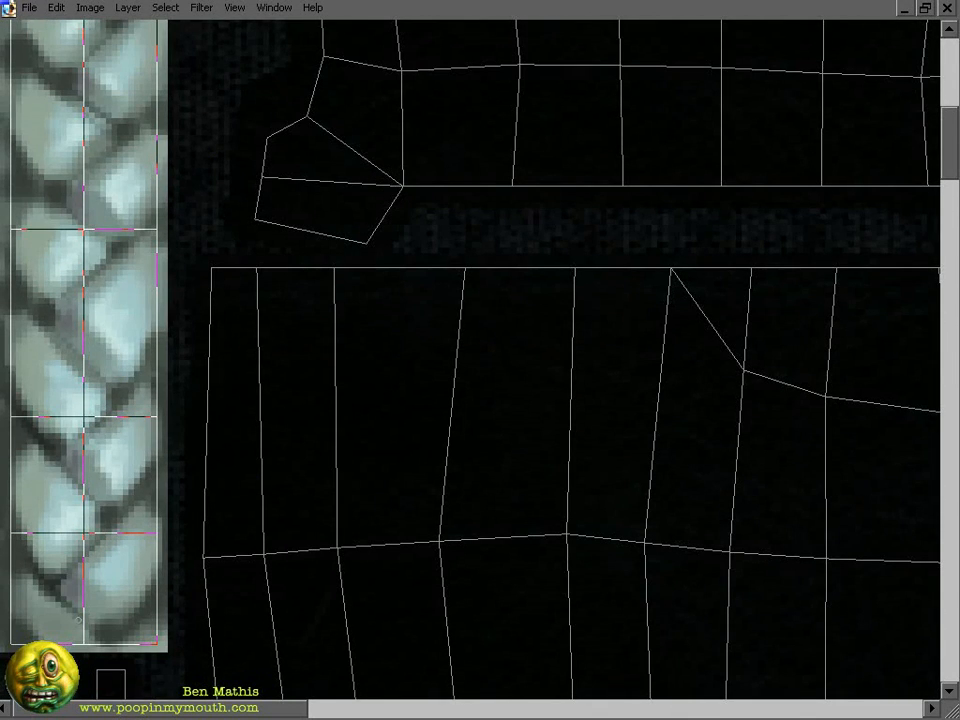
scroll(36, 307, "up", 4)
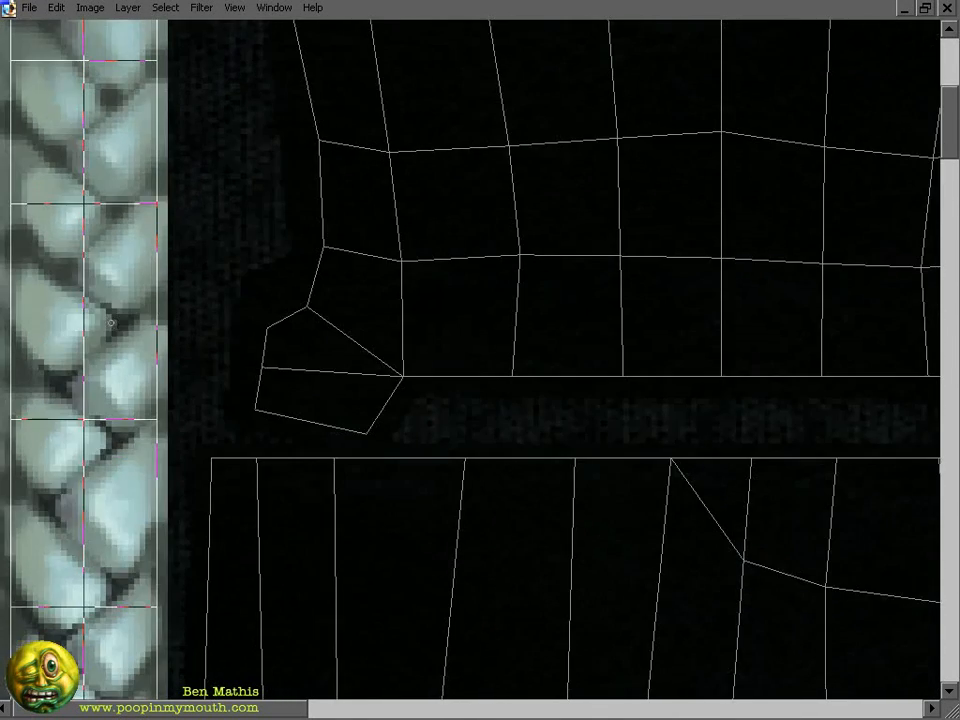
scroll(116, 313, "up", 3)
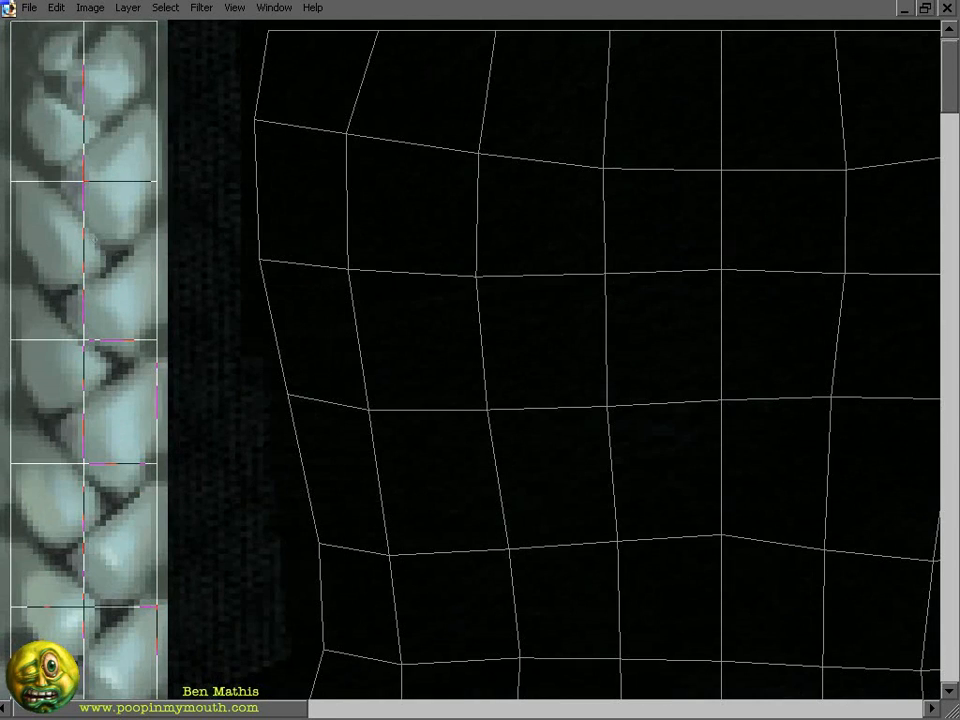
scroll(11, 287, "down", 1)
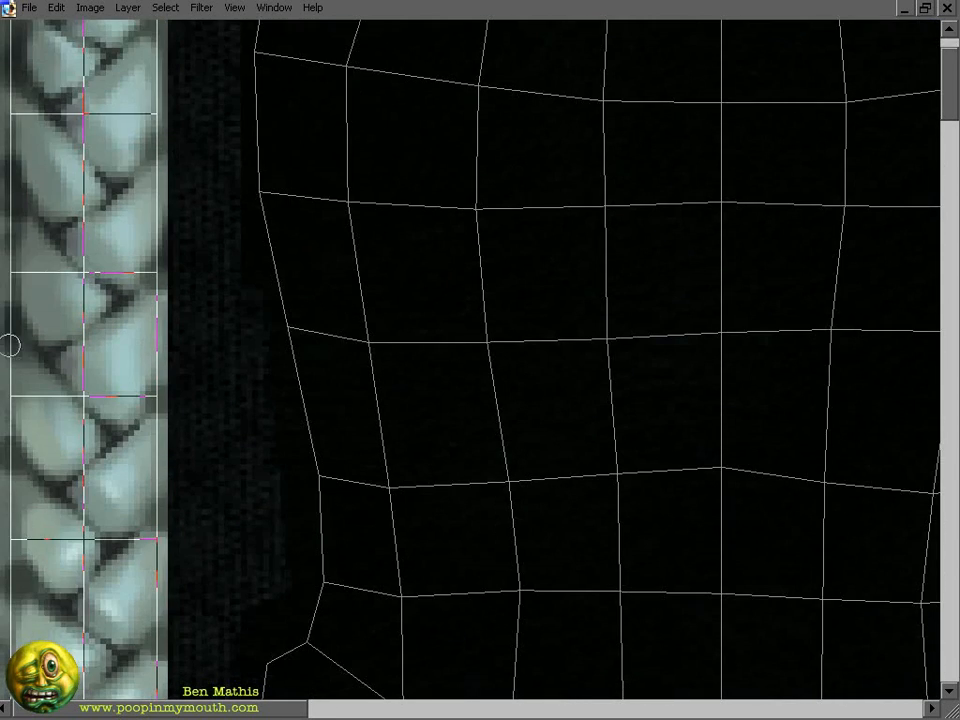
- Pick a muted olive-beige foreground colour and paint fine crosshatched weave lines on the upper braid strands with a small brush
scroll(356, 398, "down", 2)
key("Tab")
left_click(16, 352)
left_click(118, 400)
left_click(600, 404)
key("Tab")
key("bracketleft")
key("bracketleft")
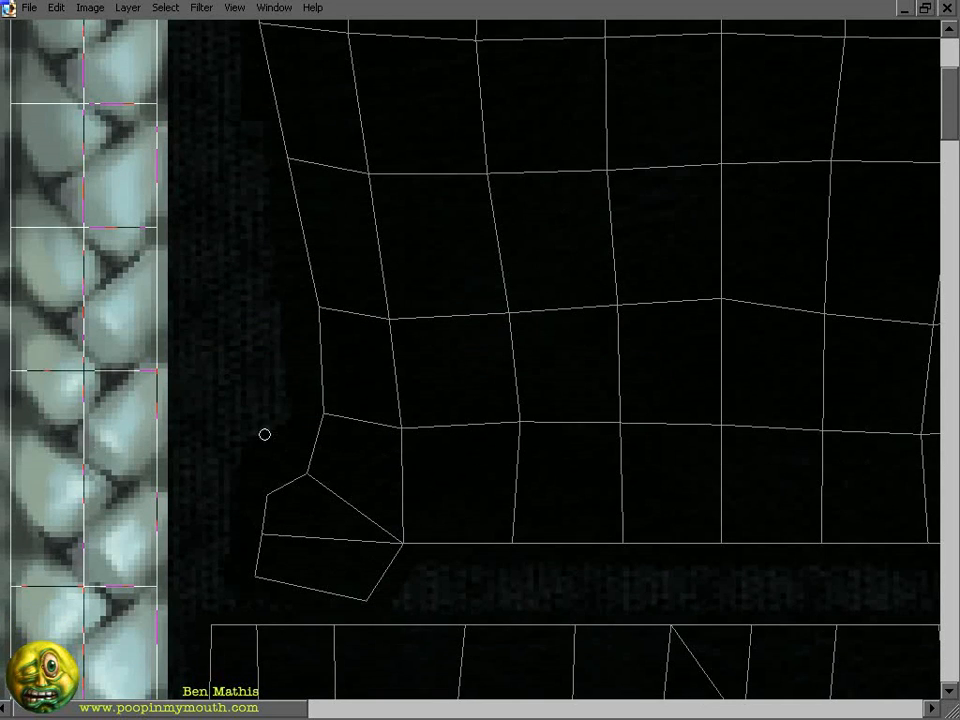
key("Tab")
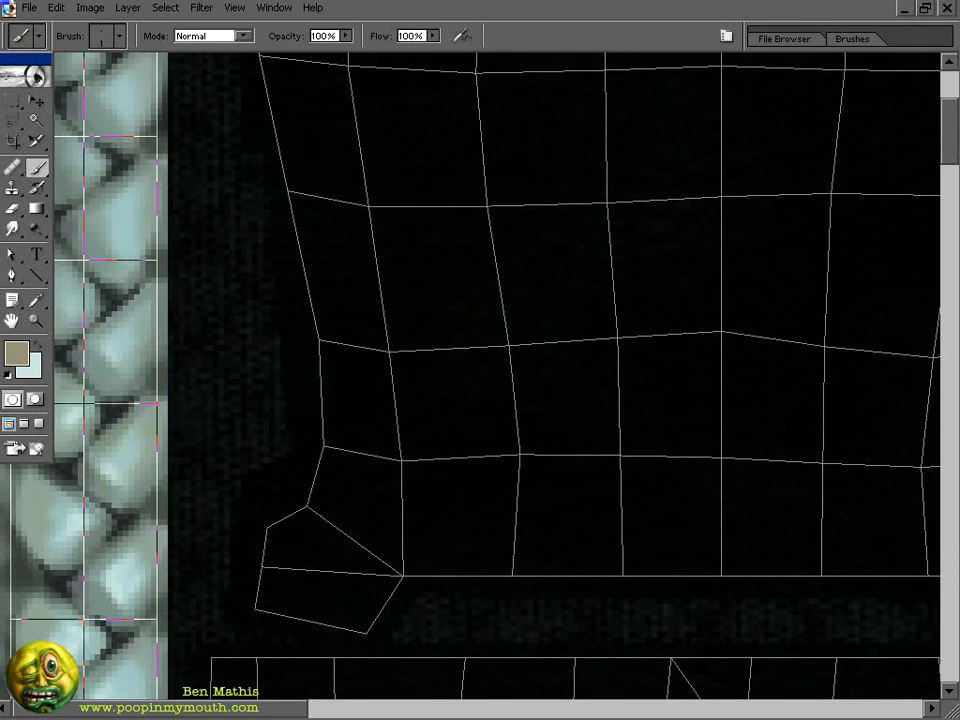
key("Tab")
scroll(184, 351, "up", 2)
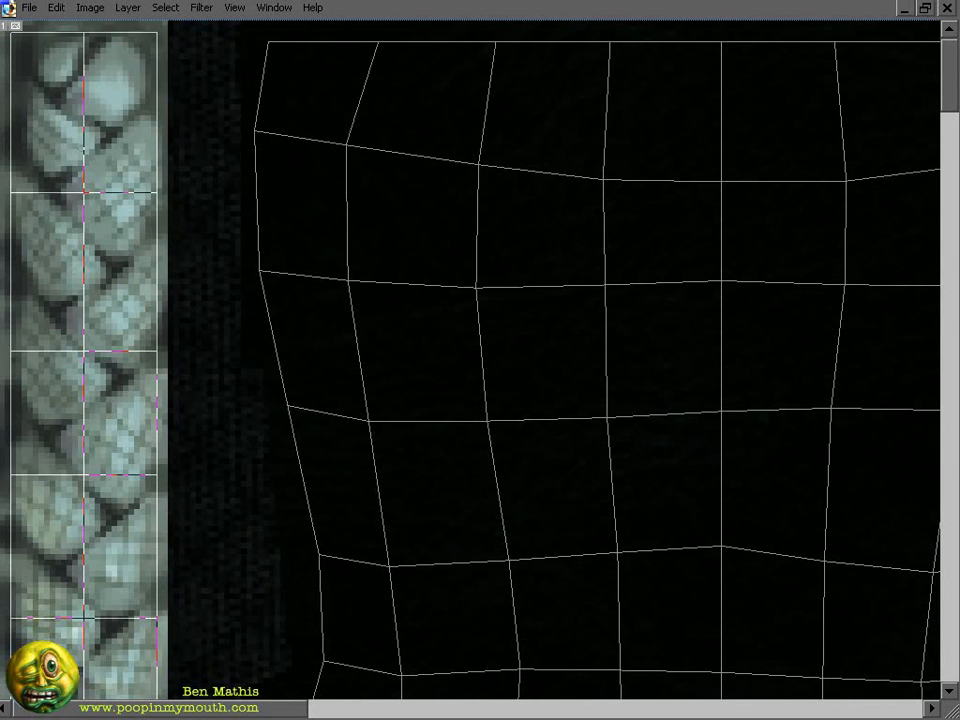
- Continue the crosshatched weave over the remaining braid strands down to the band's lower end
scroll(480, 360, "down", 2)
left_click_drag(84, 370, 44, 412)
left_click_drag(26, 372, 70, 410)
left_click_drag(88, 424, 132, 484)
left_click_drag(108, 408, 150, 464)
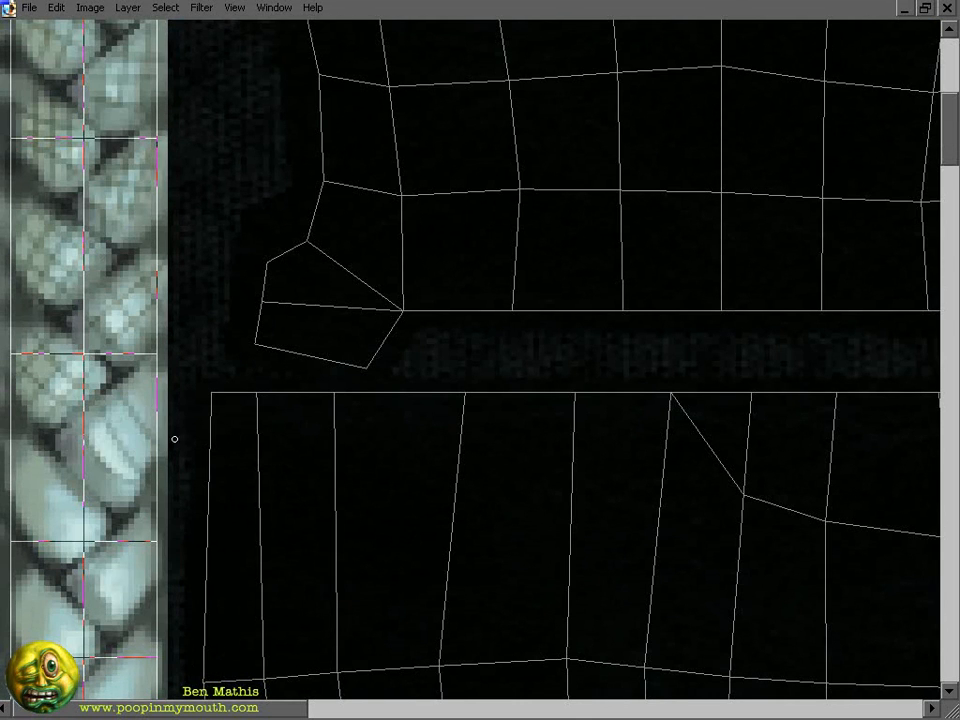
scroll(148, 587, "down", 2)
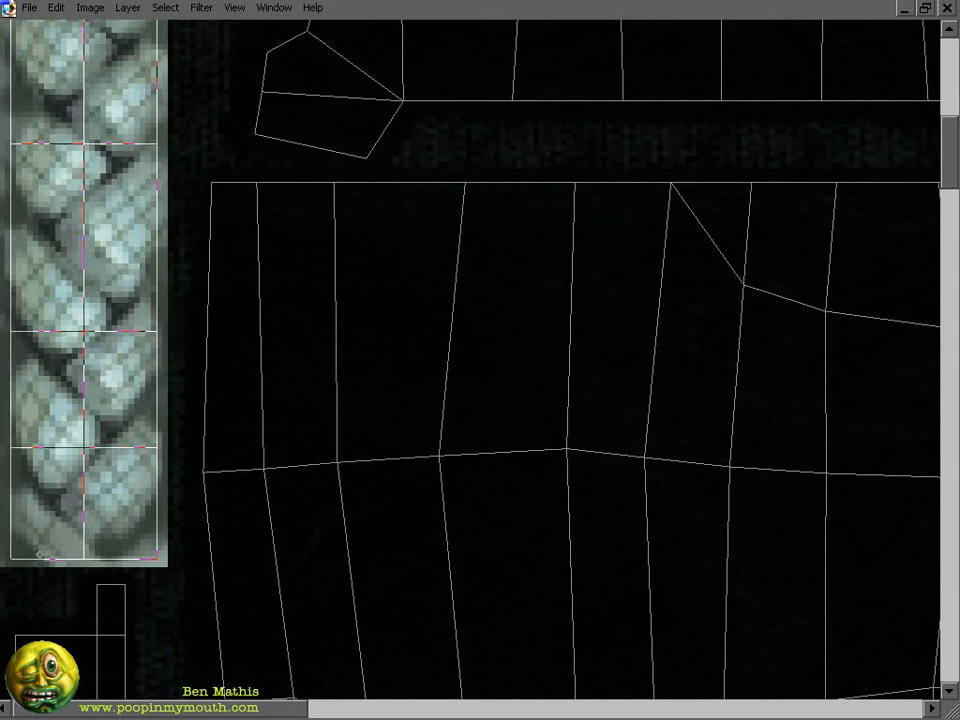
- Apply a filter to the band's woven texture and reduce its colour saturation
left_click(201, 8)
left_click(472, 161)
left_click(354, 300)
key("ctrl+u")
left_click_drag(302, 383, 272, 387)
left_click(486, 268)
scroll(440, 360, "up", 6)
- Shift the braid texture's highlights toward red by +7 with Color Balance
key("Tab")
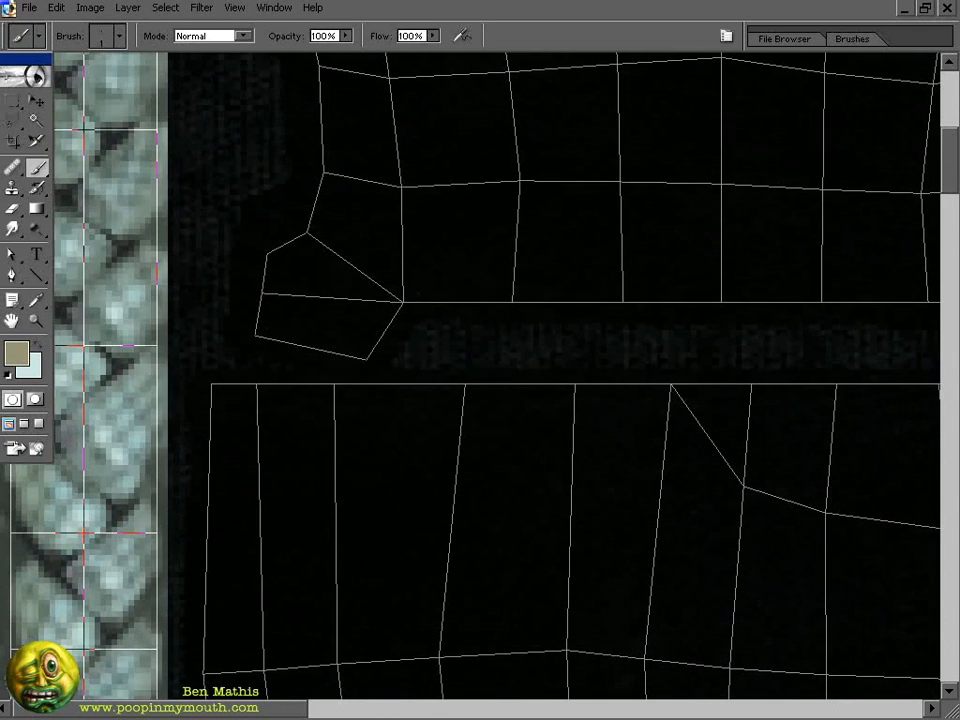
key("ctrl+e")
key("Return")
key("ctrl+b")
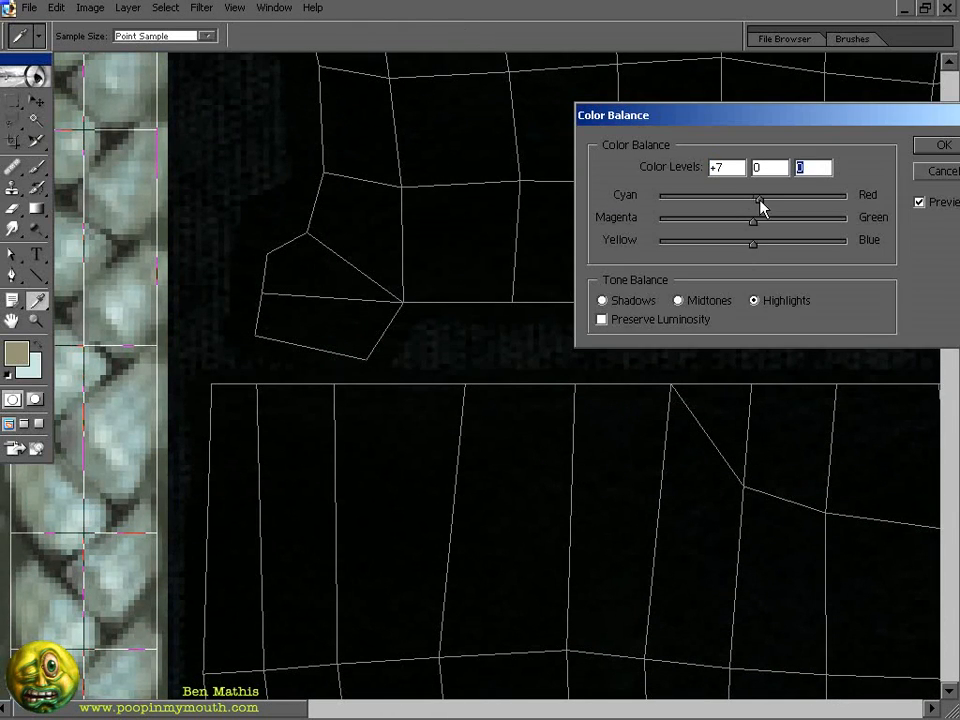
key("Return")
key("Tab")
scroll(542, 317, "down", 1)
scroll(127, 335, "up", 5)
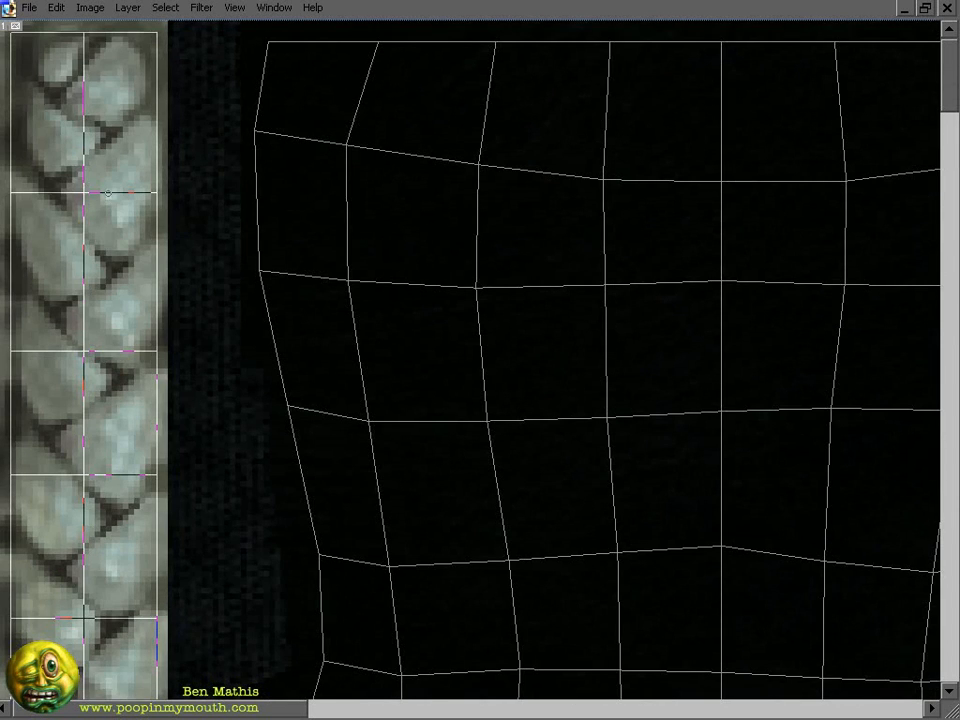
- Try softening the braid texture with a blur filter
key("Tab")
left_click(209, 11)
left_click(430, 161)
key("Return")
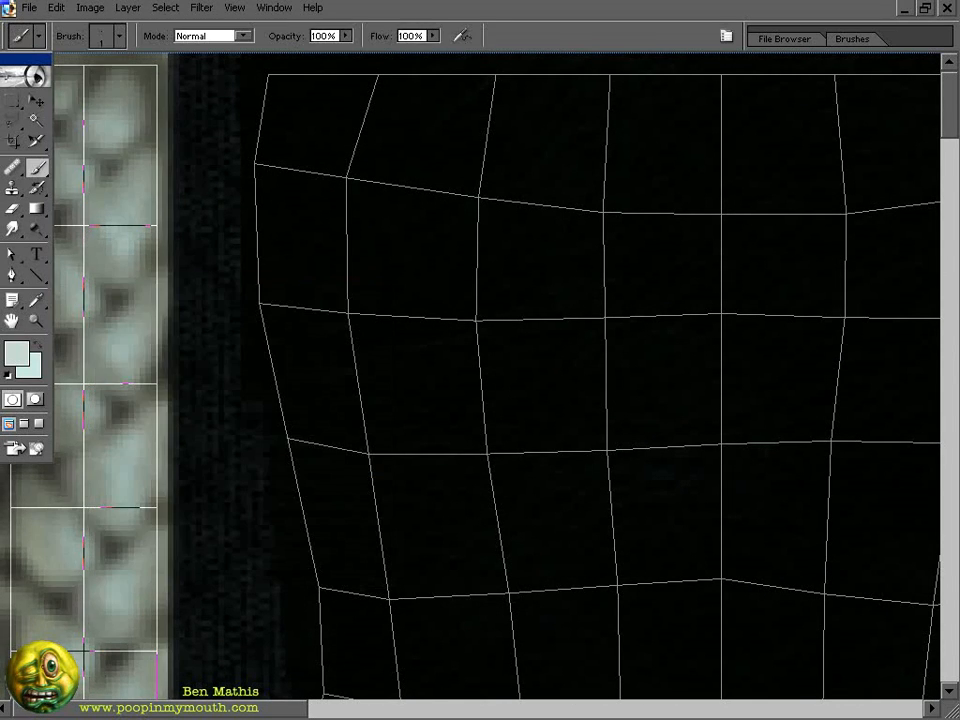
key("ctrl+z")
- Colorize the braid texture with Hue/Saturation at hue 13 and saturation 14
key("ctrl+u")
type("133")
key("Tab")
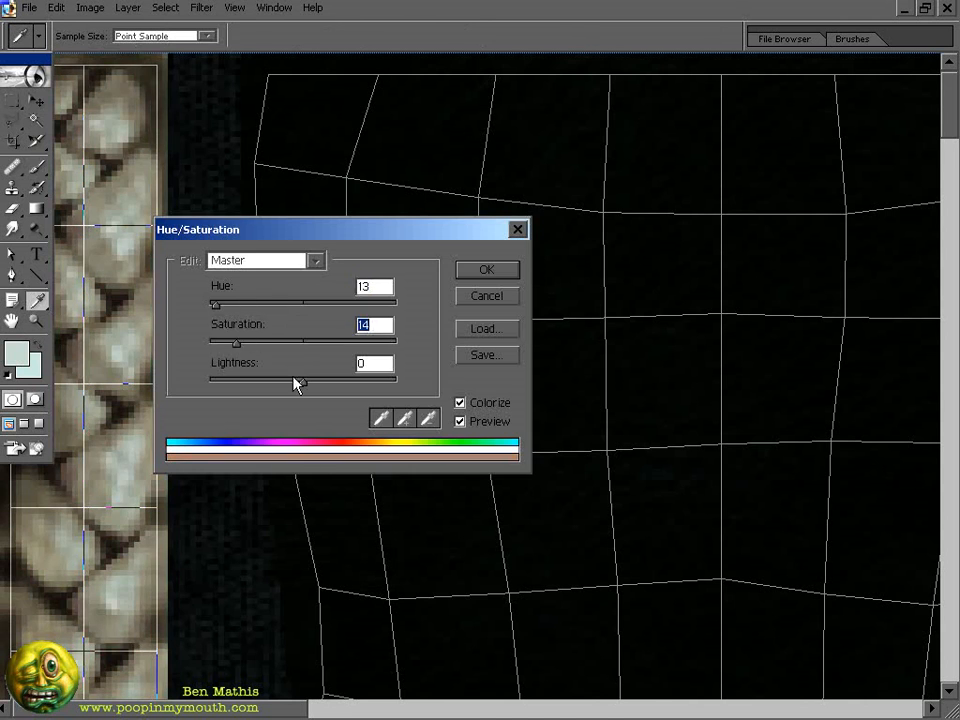
key("Return")
key("ctrl+e")
key("Return")
scroll(281, 240, "down", 1)
- Try shifting the braid's midtones toward yellow by -8 with Color Balance
key("ctrl+u")
left_click(486, 296)
key("ctrl+b")
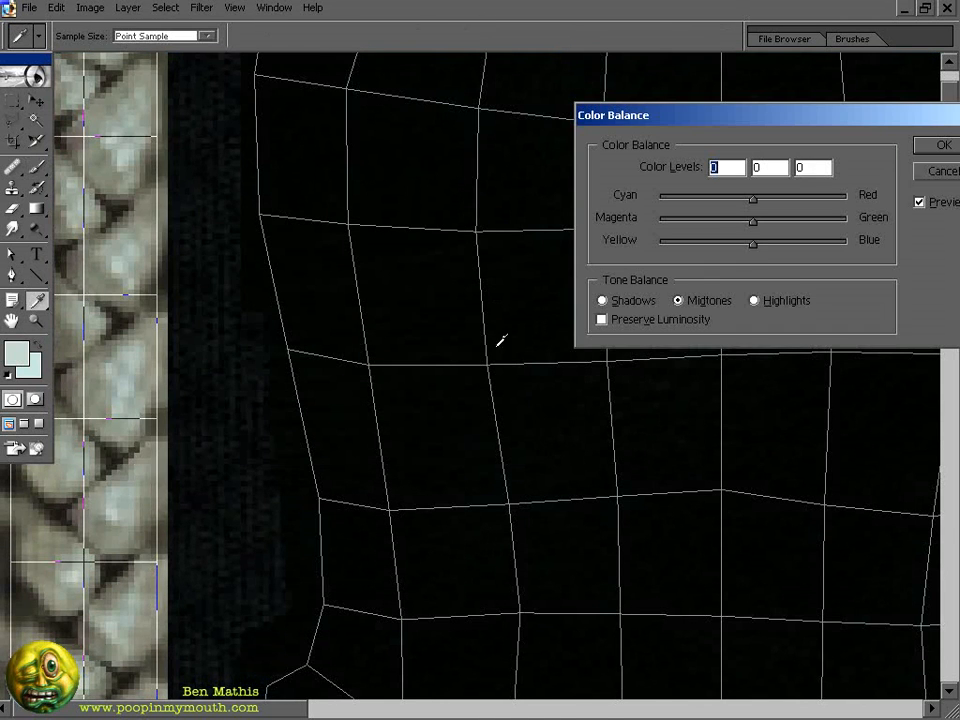
key("alt+d")
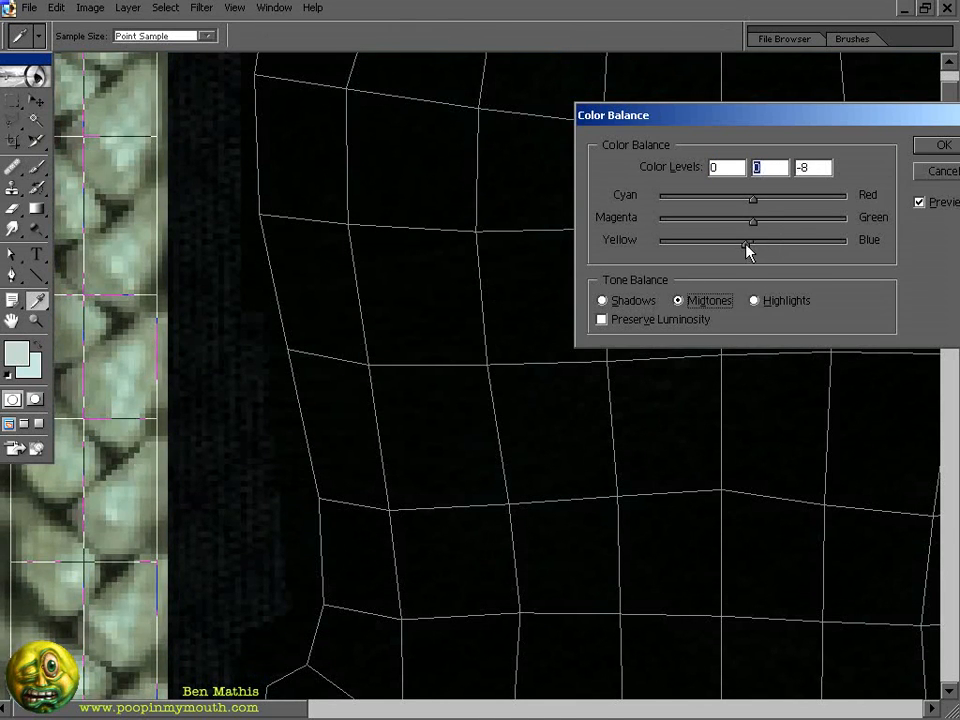
key("Return")
key("b")
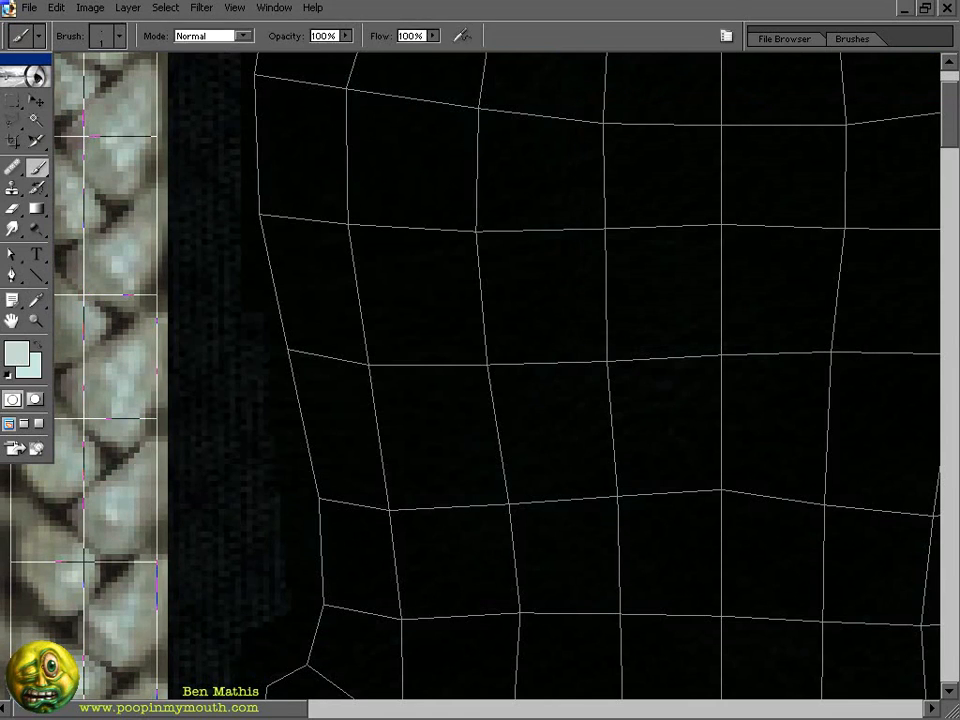
- Shift the braid's shadows toward blue by +16 with Color Balance
key("ctrl+u")
key("Escape")
key("ctrl+b")
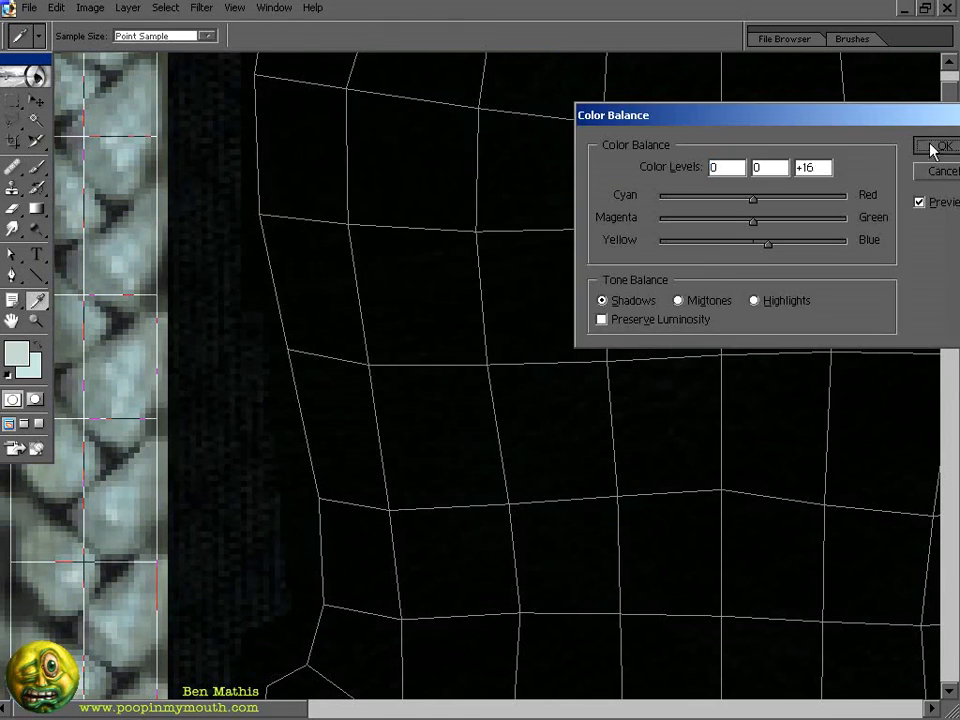
left_click(931, 147)
- Select the dark gaps between the braid strands by colour range and shift their midtones toward blue by +42
key("alt+s")
key("c")
left_click_drag(814, 537, 844, 537)
key("Return")
key("ctrl+h")
key("ctrl+b")
left_click_drag(753, 244, 793, 246)
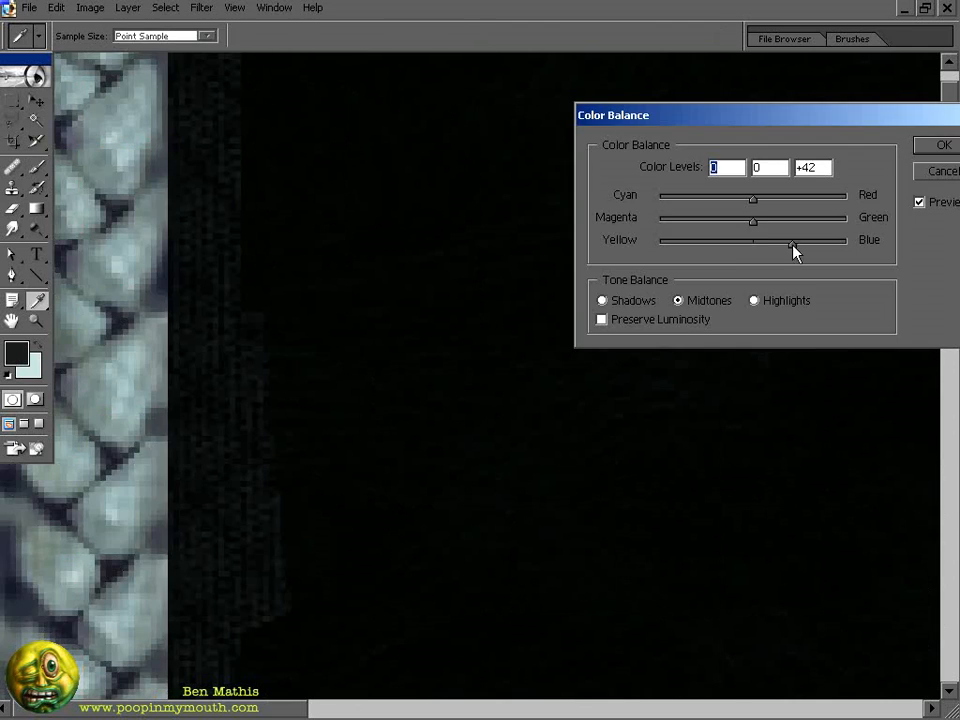
key("Return")
key("b")
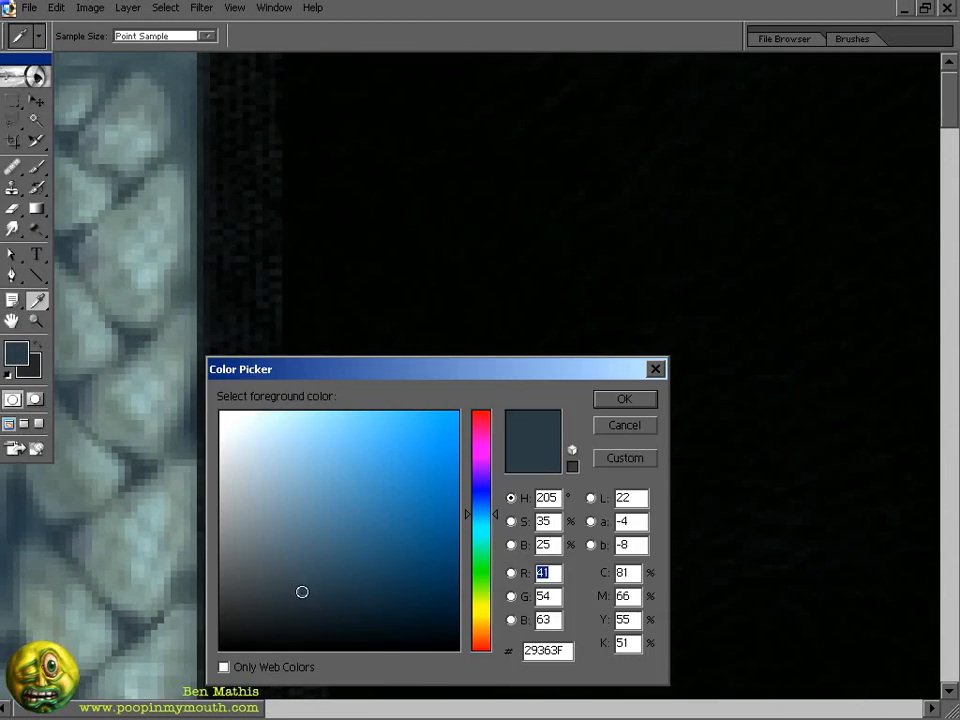
- Pick a darker blue foreground colour and paint deeper shadow spots into the gaps where the braid strands meet
left_click(307, 612)
left_click(481, 520)
left_click(624, 399)
key("b")
key("Tab")
left_click(68, 108)
scroll(71, 221, "down", 3)
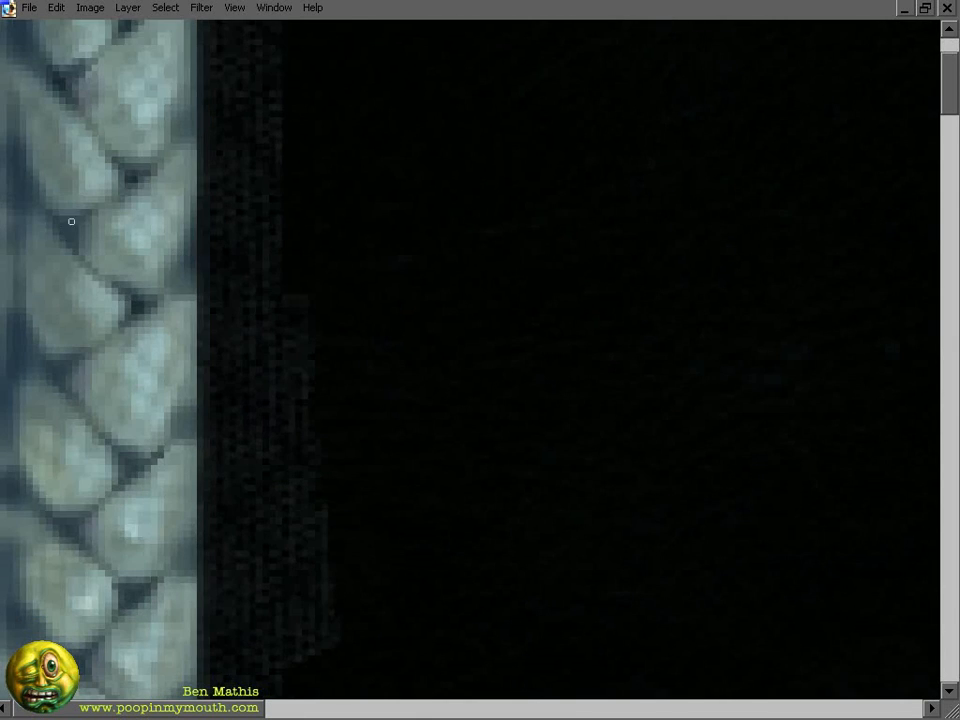
left_click(71, 230)
scroll(71, 230, "down", 1)
scroll(62, 332, "up", 4)
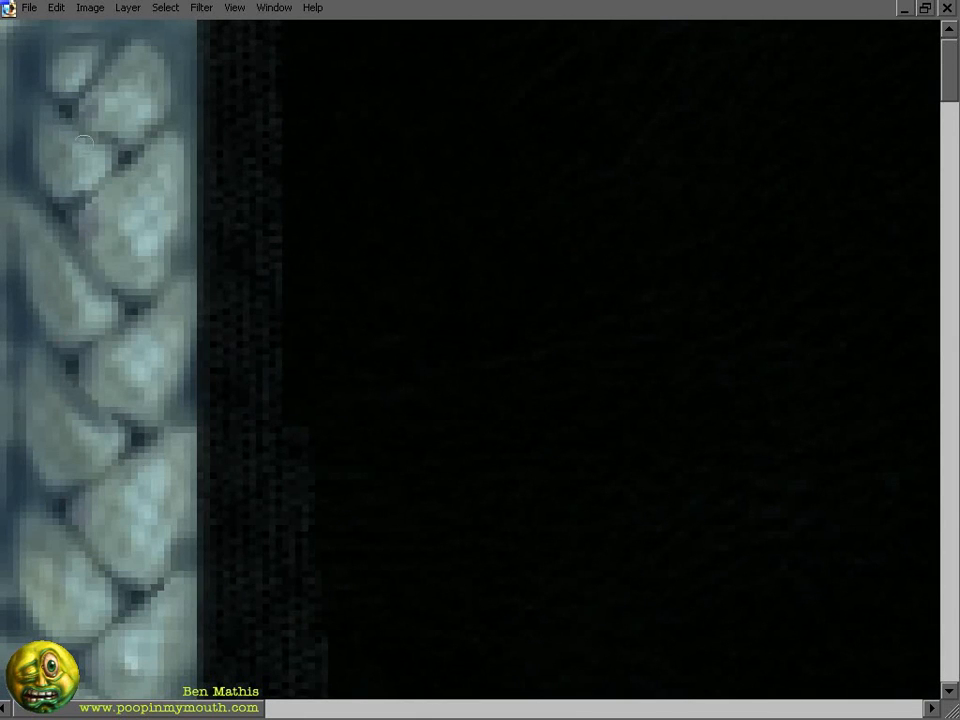
scroll(90, 209, "down", 5)
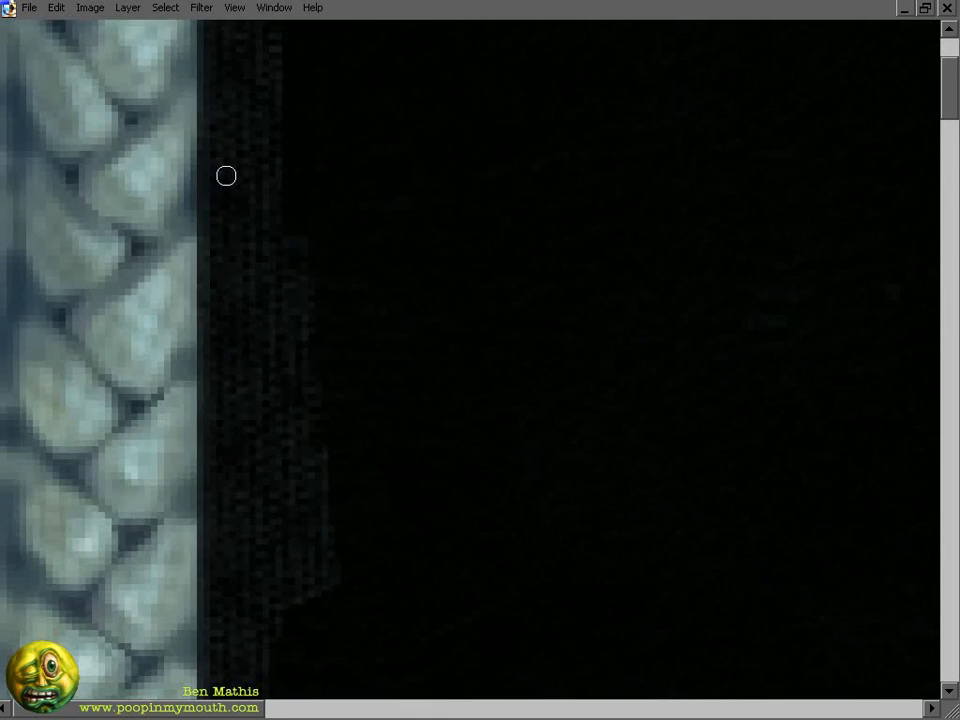
scroll(88, 400, "down", 1)
scroll(208, 344, "up", 6)
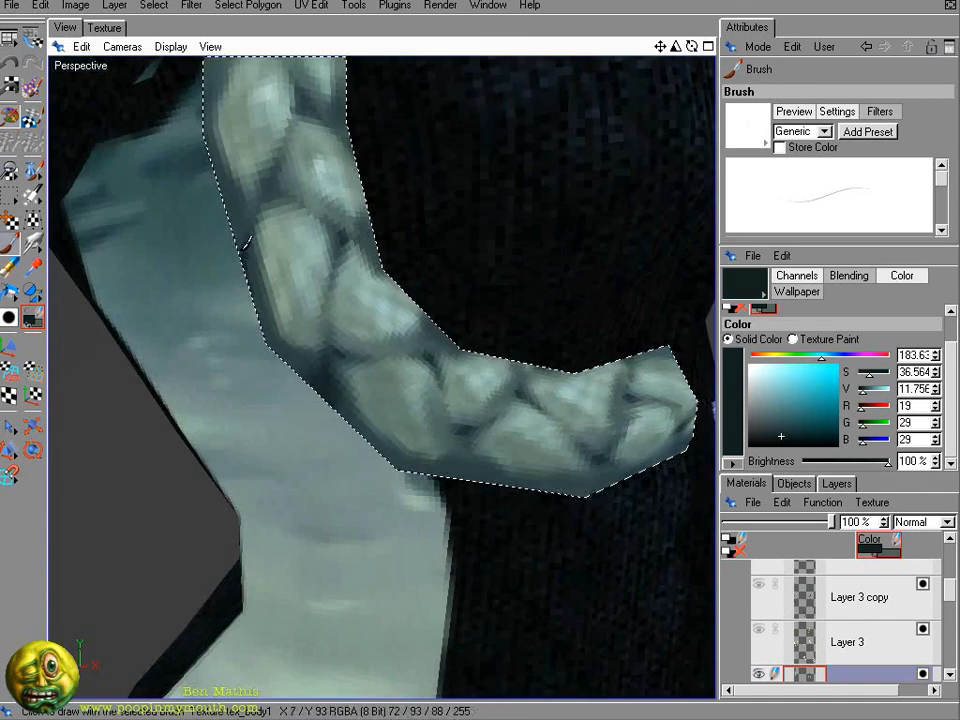
- Switch to BodyPaint 3D and refine the dark gaps and strand edges around the braid's lower curve with sampled teal tones
left_click_drag(269, 187, 306, 212)
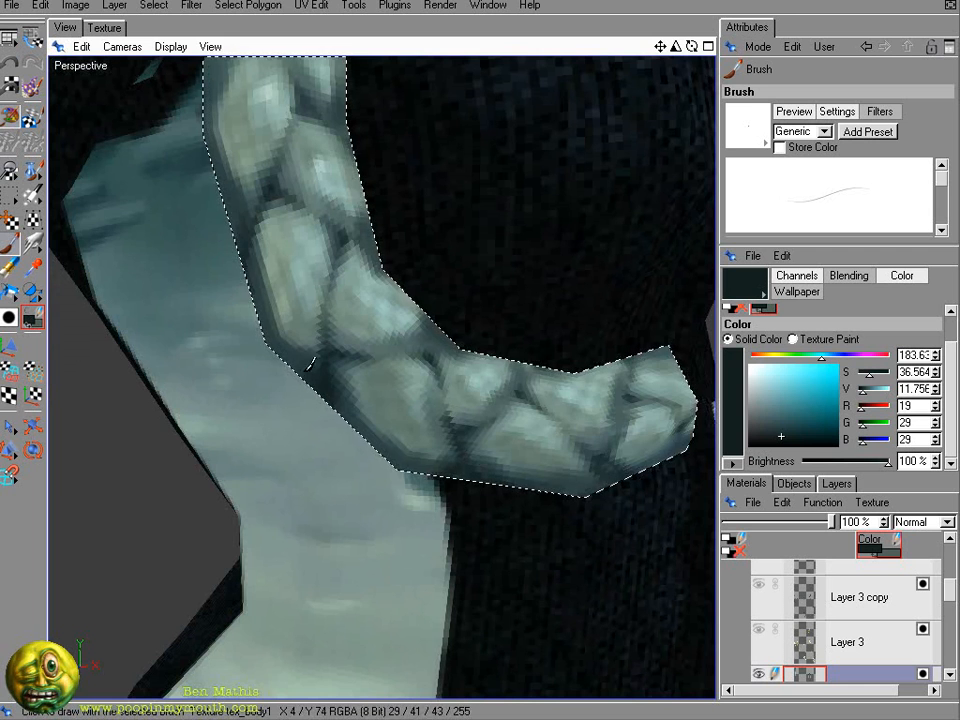
left_click(313, 332, "ctrl")
left_click(284, 300, "ctrl")
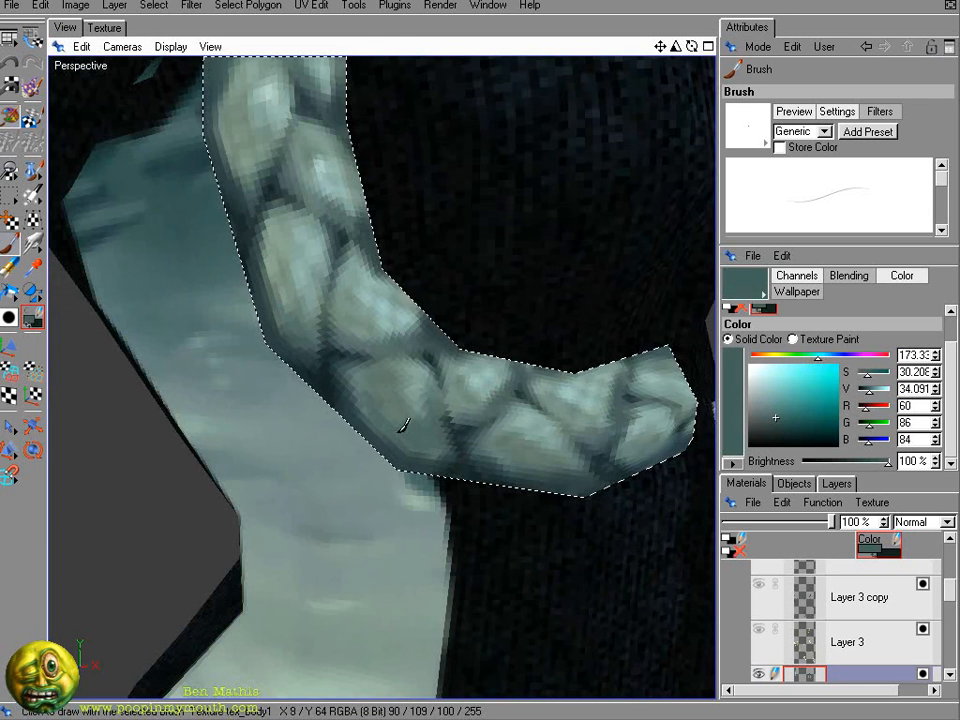
left_click(358, 583, "ctrl")
left_click(355, 373, "ctrl")
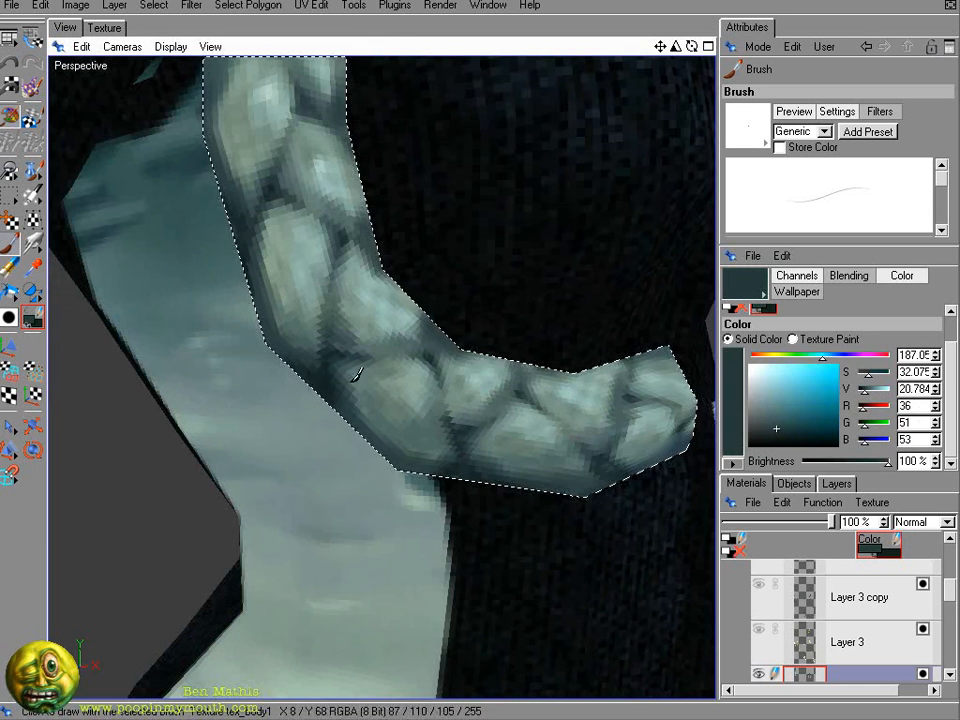
left_click(487, 420, "ctrl")
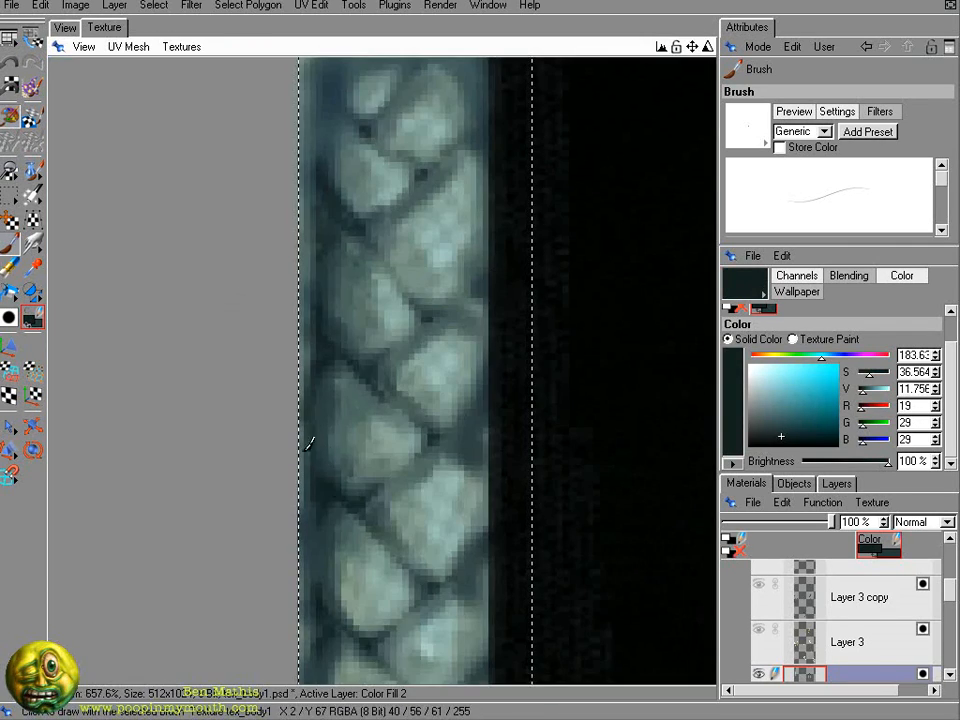
- Darken the braid's outer edge beside the pale side panel with dark teal tones sampled from the cord
left_click(332, 279, "ctrl")
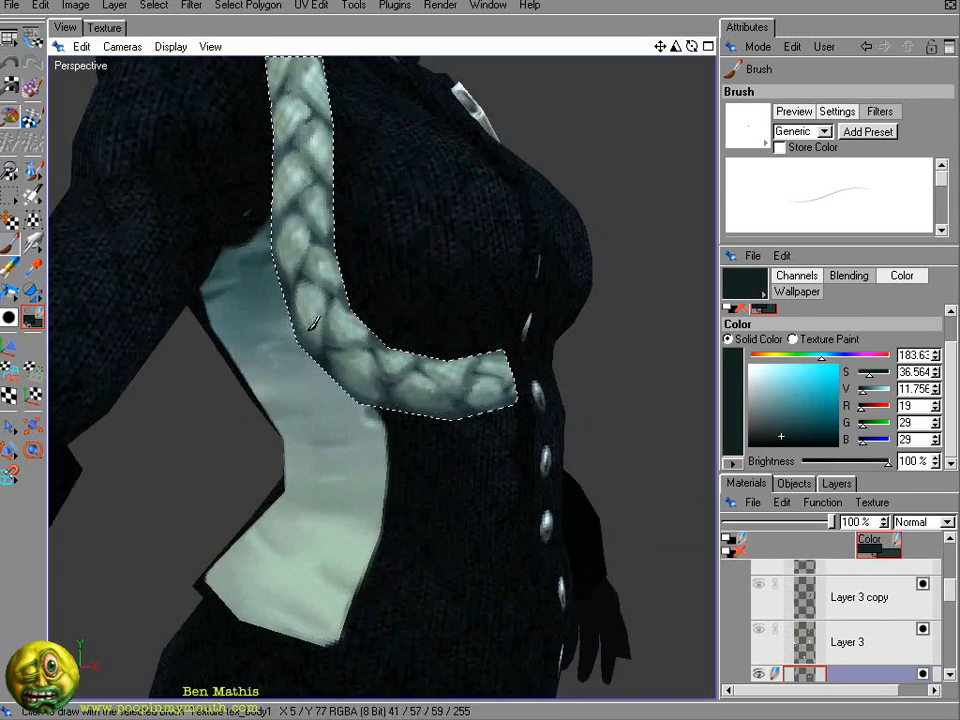
left_click(301, 254, "ctrl")
left_click(301, 254, "ctrl")
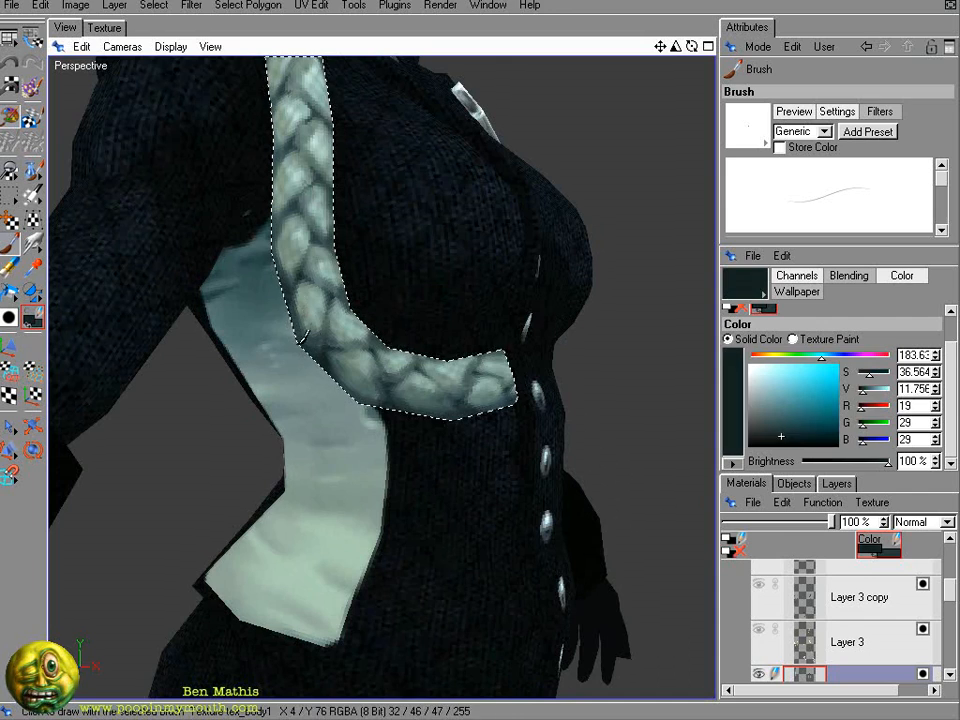
left_click(301, 254, "ctrl")
left_click(298, 244, "ctrl")
left_click(292, 258, "ctrl")
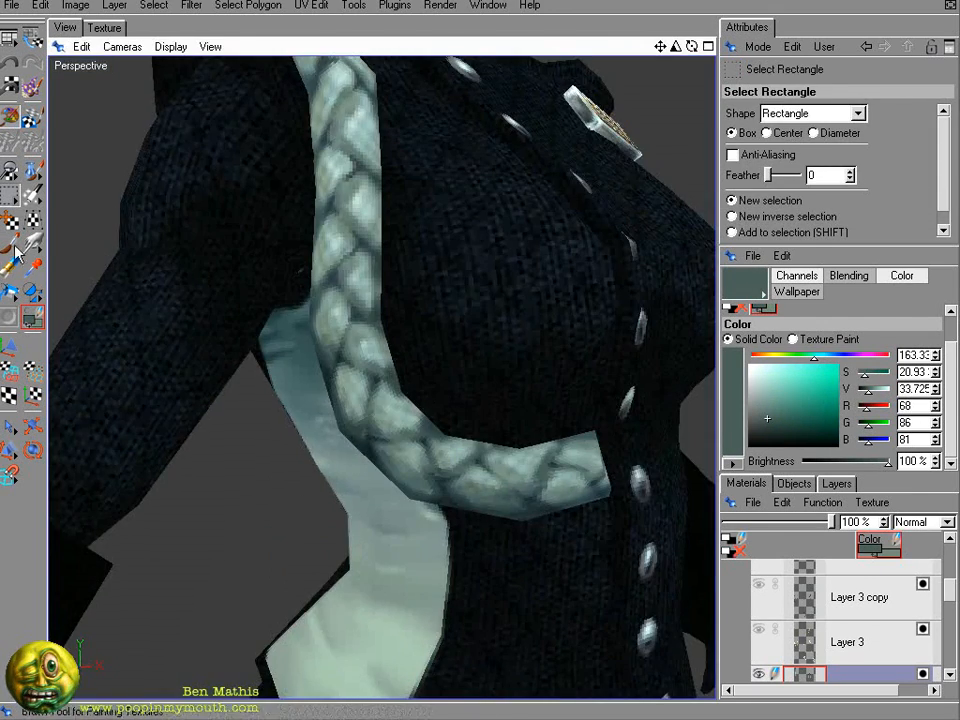
- Brush grey-green and dark teal tones sampled from the cord along the braid's inner edge over the chest
left_click(12, 247)
left_click(368, 318, "ctrl")
left_click(418, 404, "ctrl")
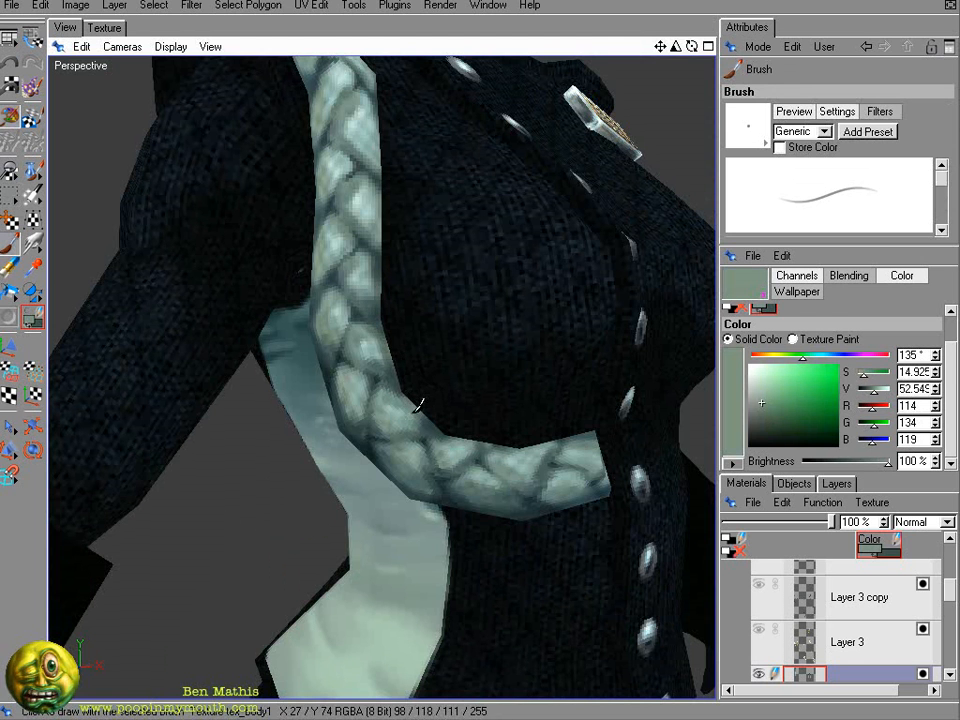
key("x")
key("x")
key("x")
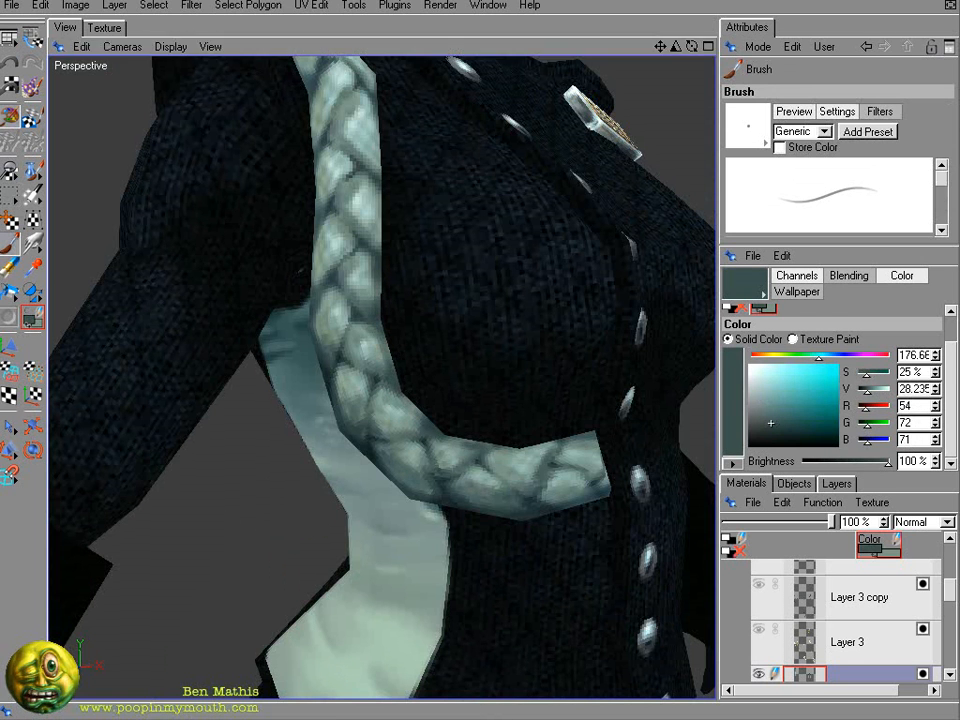
- Deepen the shading along the braid's outer side and lower bend with sampled dark teal
middle_click_drag(541, 181, 541, 123, "alt")
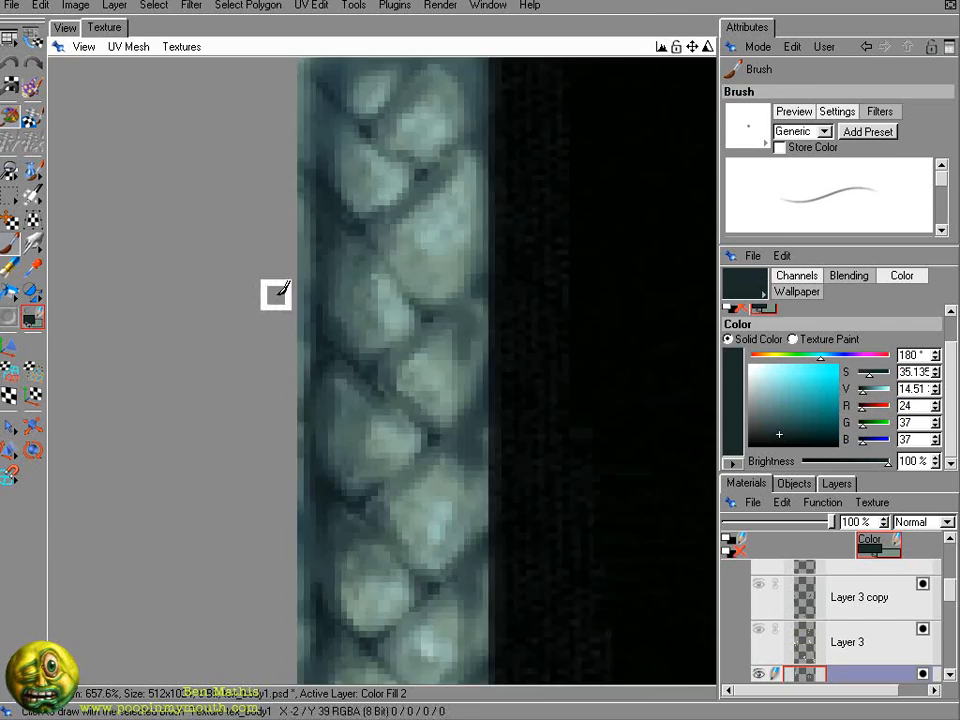
scroll(274, 293, "down", 5)
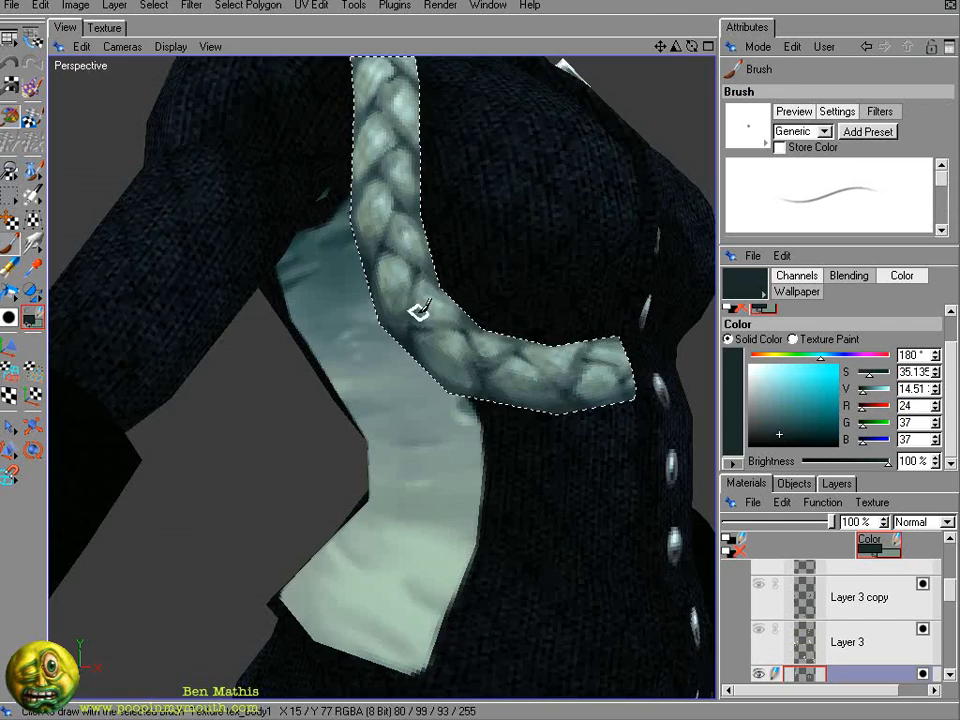
middle_click_drag(420, 311, 448, 246, "alt")
left_click(454, 208, "ctrl")
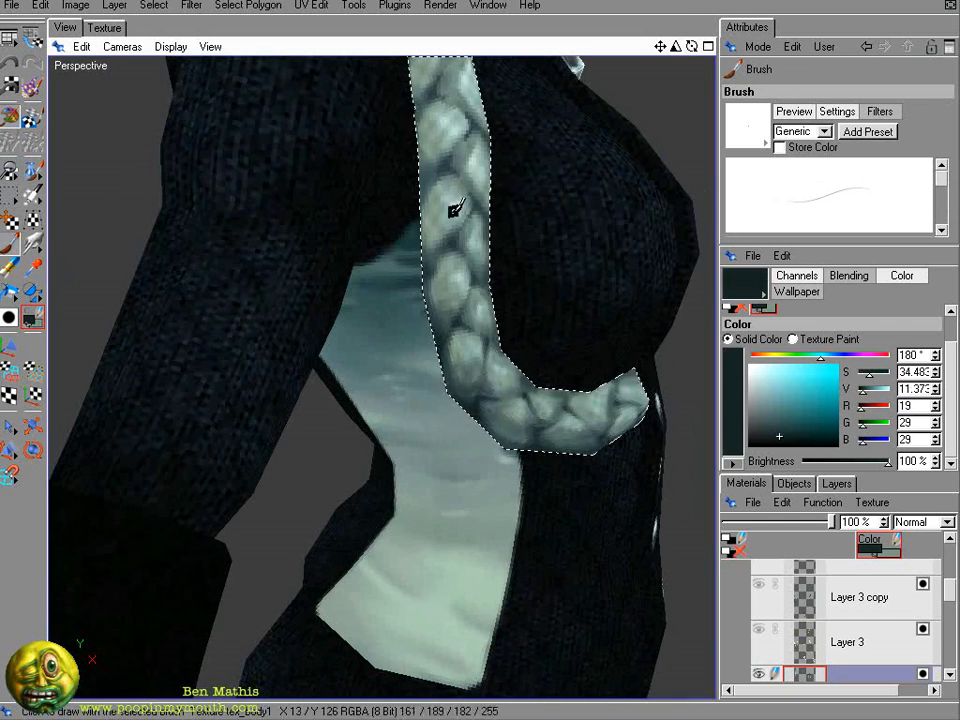
left_click(475, 374, "ctrl")
left_click(477, 386, "ctrl")
- Pick a dark blue-teal (RGB 23, 38, 40) and touch up the shadows between the strands along the chest
left_click(785, 434)
left_click_drag(275, 262, 130, 215, "alt")
left_click(371, 341, "ctrl")
left_click_drag(452, 349, 456, 332)
left_click(456, 334, "ctrl")
mouse_move(530, 275)
left_mouse_down("alt")
mouse_move(449, 314)
mouse_move(300, 415)
left_mouse_up("alt")
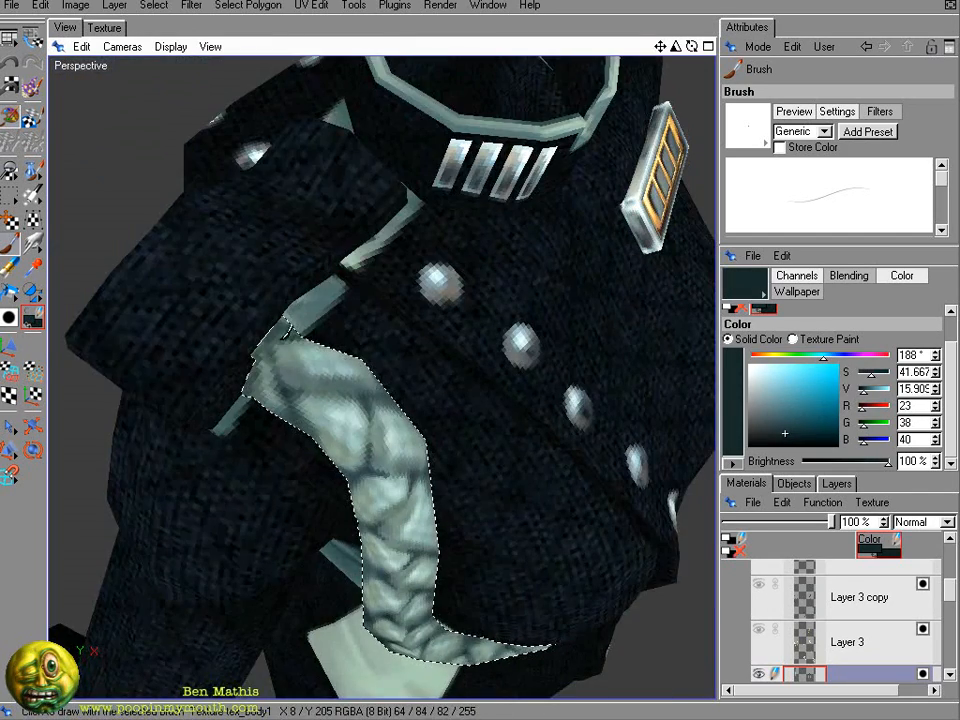
- Shade the cord's upper end where it meets the shoulder trim with tones sampled from the cord
left_click(280, 379, "ctrl")
left_click_drag(291, 268, 562, 232, "alt")
left_click(516, 302, "ctrl")
left_click(501, 258, "ctrl")
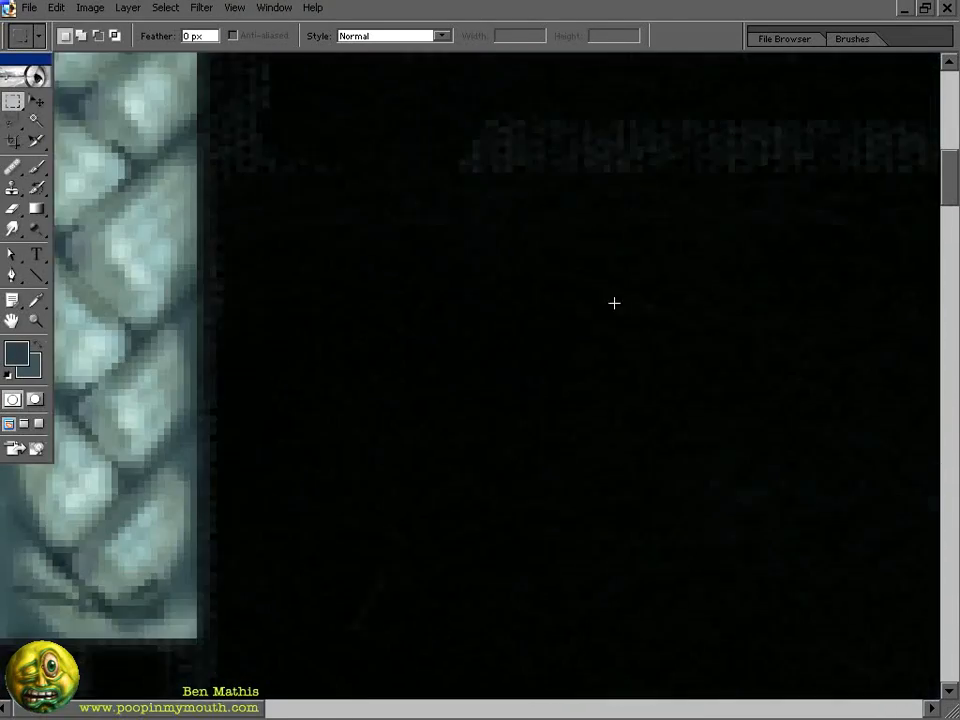
key("b")
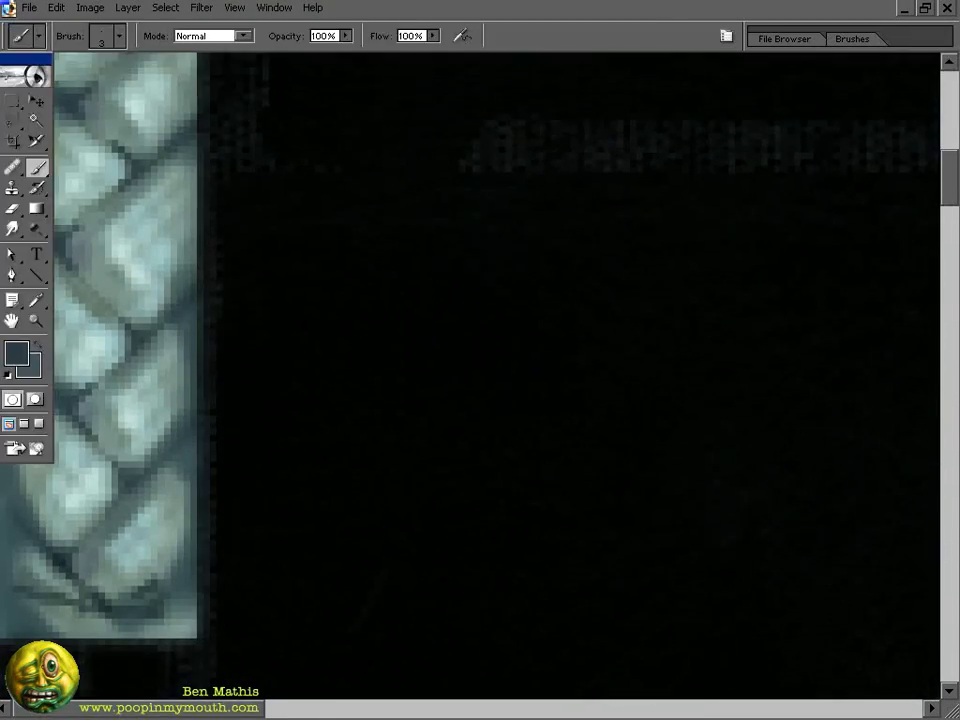
key("Tab")
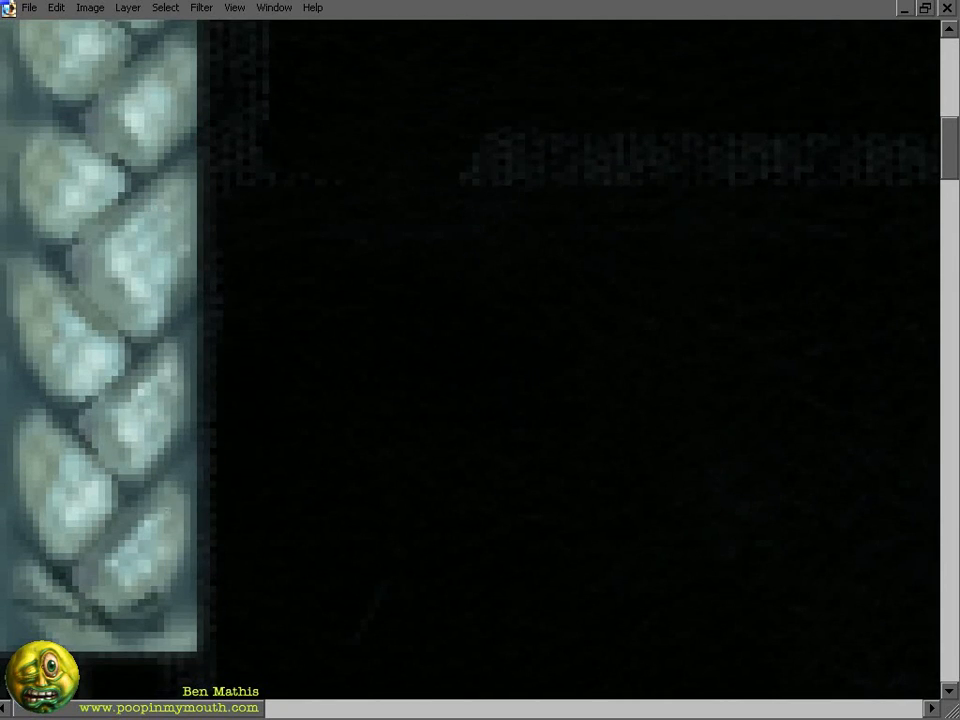
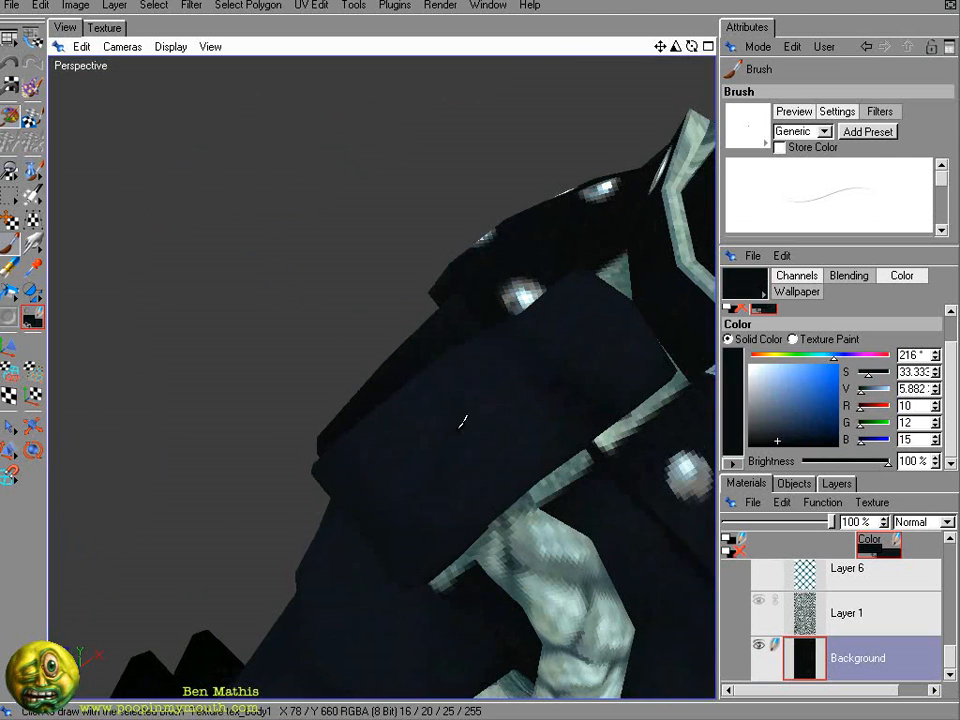
- Brighten the paint colour to slate blue (RGB 33, 38, 47) and brush a highlight inside the shoulder strap's outer end on the Background layer
left_click_drag(936, 387, 936, 378)
left_click(936, 404)
left_click_drag(374, 440, 422, 535)
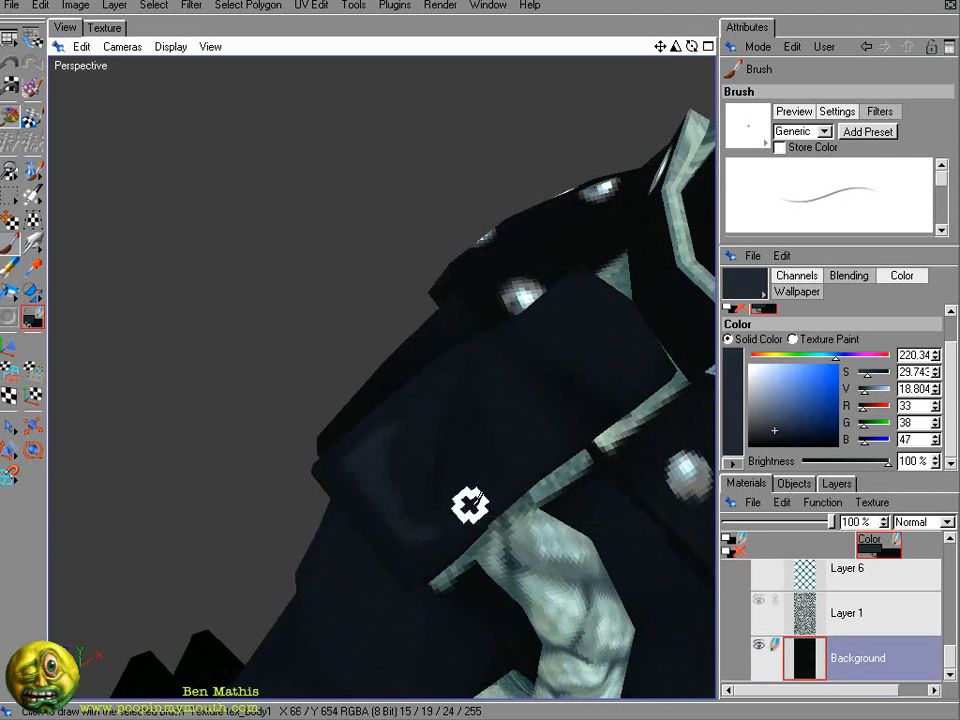
- Build up slate-blue highlights and dark shading along the borders of the shoulder strap's upper face with sampled tones
key("x")
left_click_drag(368, 507, 486, 144, "alt")
key("x")
mouse_move(510, 103)
left_mouse_down()
mouse_move(559, 131)
mouse_move(516, 441)
left_mouse_up()
key("x")
key("x")
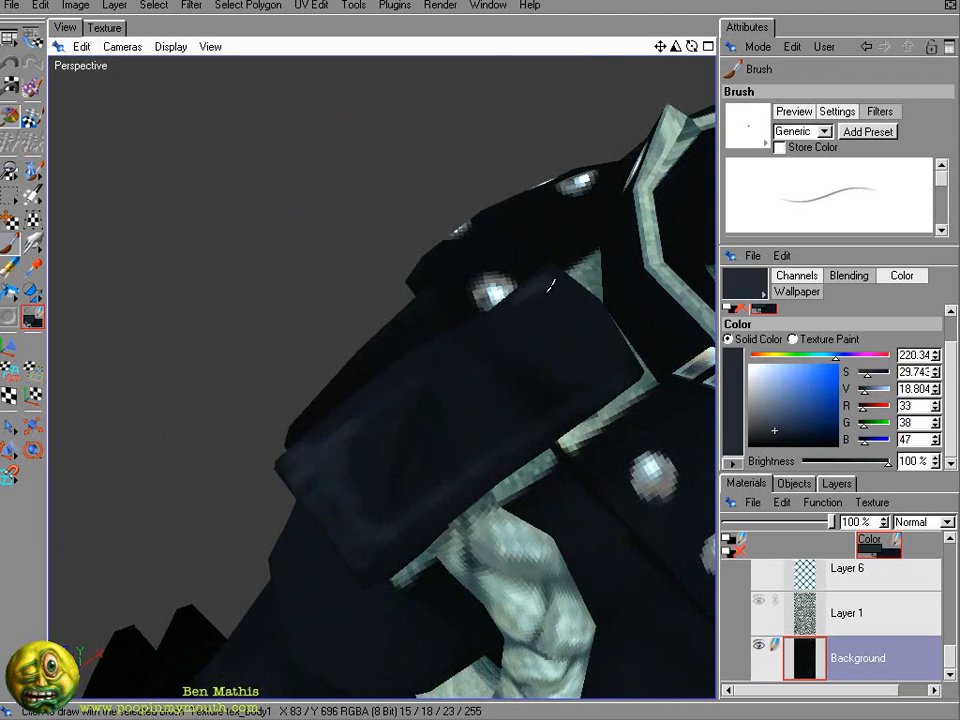
key("x")
mouse_move(523, 389)
left_mouse_down("alt")
mouse_move(474, 208)
mouse_move(405, 476)
left_mouse_up("alt")
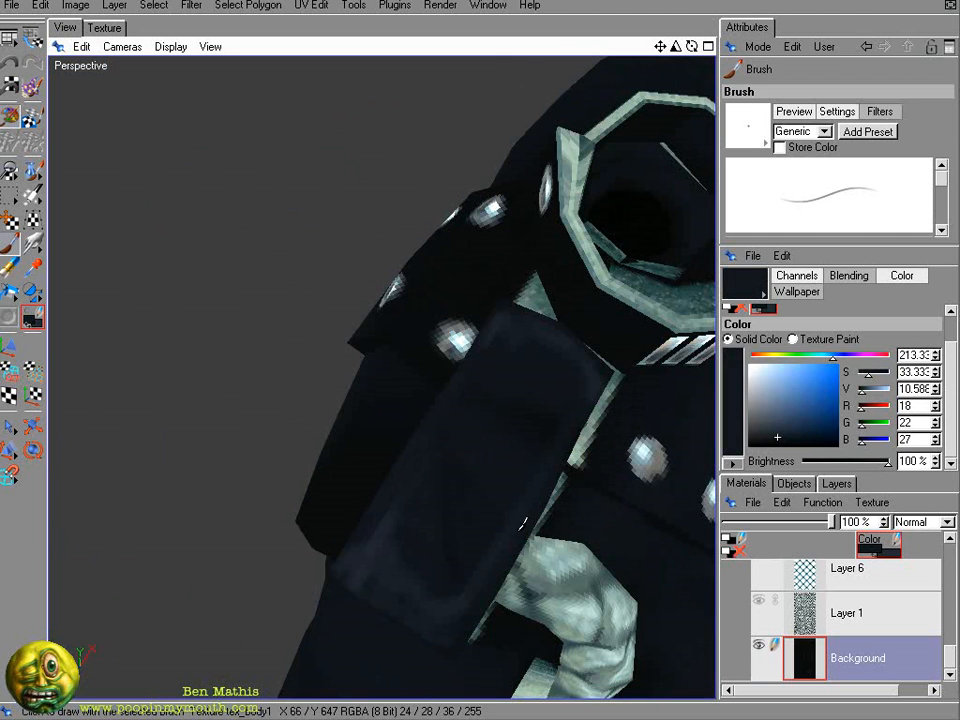
key("x")
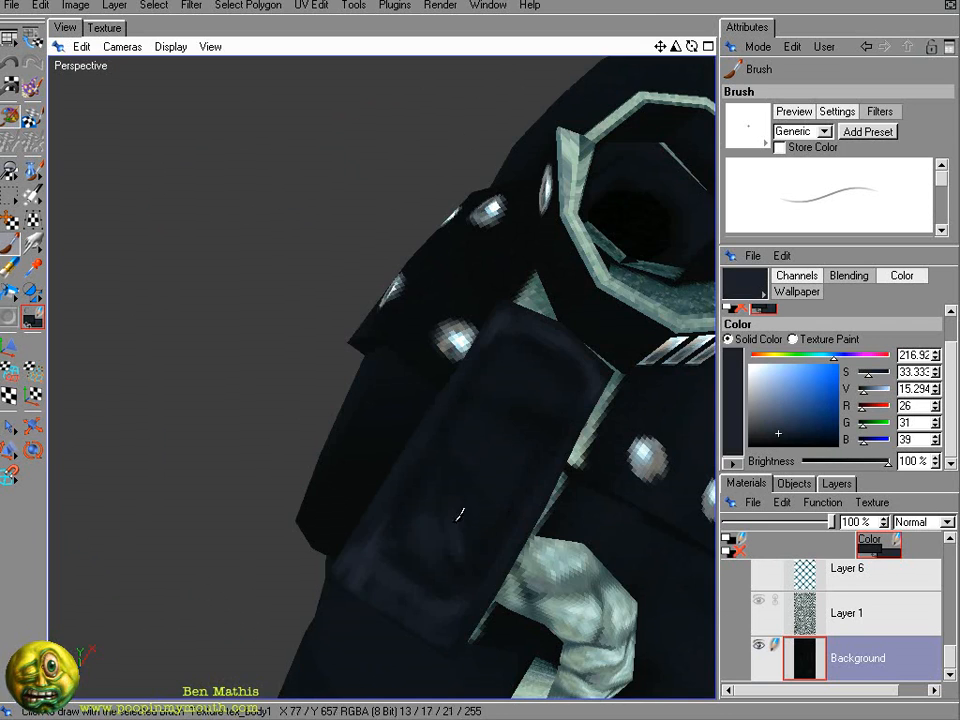
- Paint a black fold shadow on the strap's front edge above the braided cord
mouse_move(456, 510)
left_mouse_down("alt")
mouse_move(364, 388)
mouse_move(457, 348)
left_mouse_up("alt")
mouse_move(567, 272)
left_mouse_down("alt")
mouse_move(418, 323)
mouse_move(440, 187)
left_mouse_up("alt")
mouse_move(362, 294)
left_mouse_down("ctrl")
mouse_move(379, 257)
mouse_move(394, 262)
left_mouse_up("ctrl")
left_click_drag(394, 264, 322, 285)
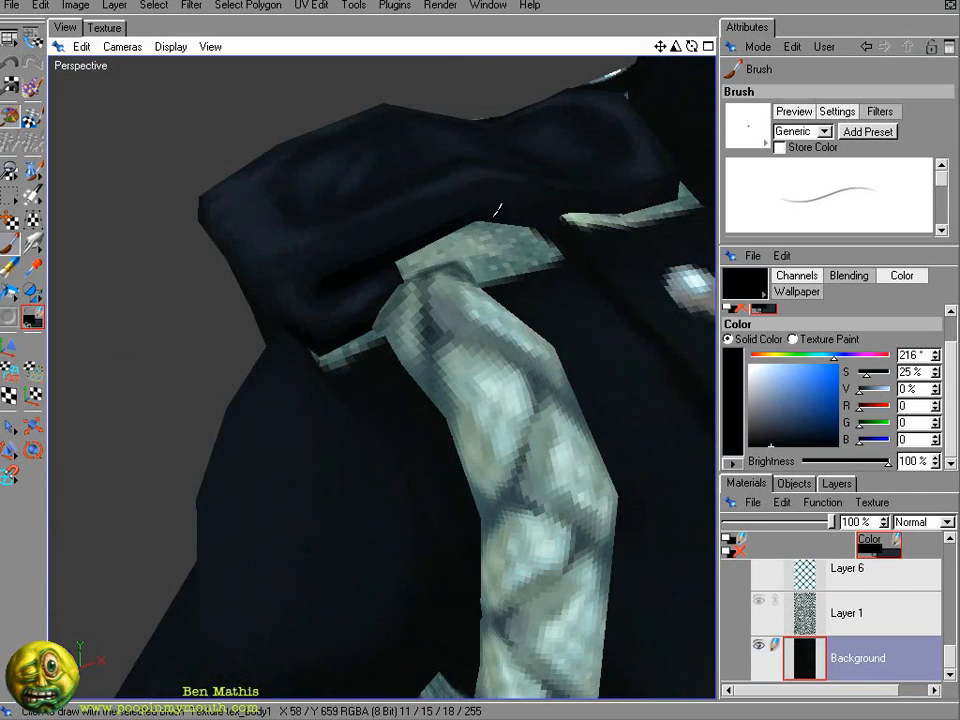
- Touch up the strap's outer end and side face with tones sampled from the strap
left_click_drag(405, 327, 359, 387, "alt")
left_click(584, 208, "ctrl")
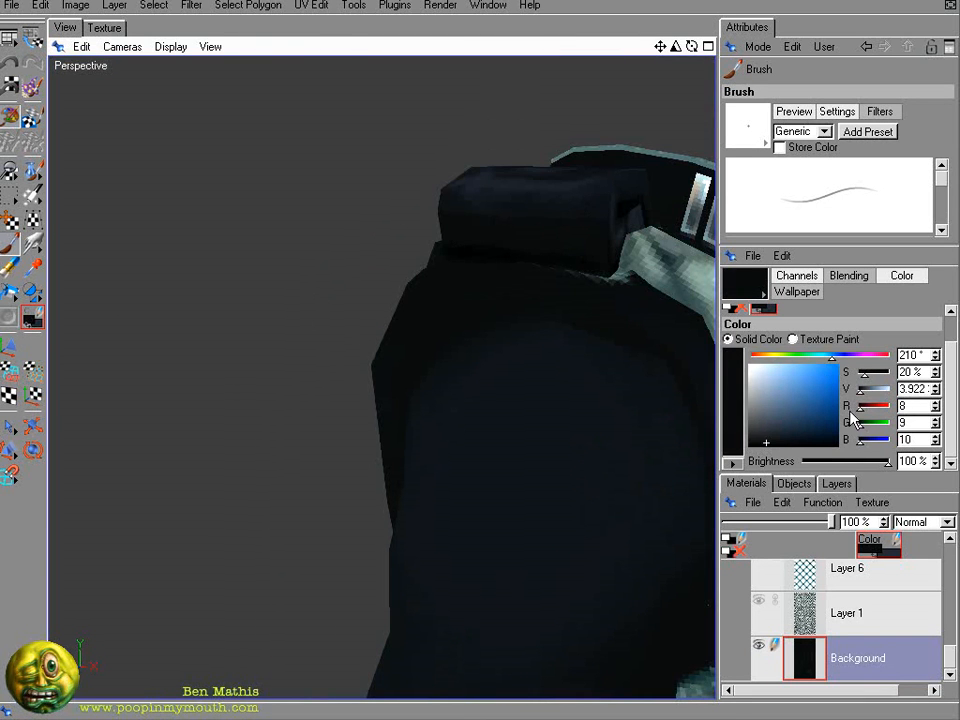
left_click(851, 356)
left_click(673, 289)
mouse_move(460, 222)
left_mouse_down("alt")
mouse_move(139, 199)
mouse_move(364, 144)
mouse_move(470, 228)
left_mouse_up("alt")
left_click(571, 312, "ctrl")
- Copy the shaded strap from the Background layer in the texture view and paste it over the unshaded strap's UV area
left_click_drag(572, 312, 360, 394, "alt")
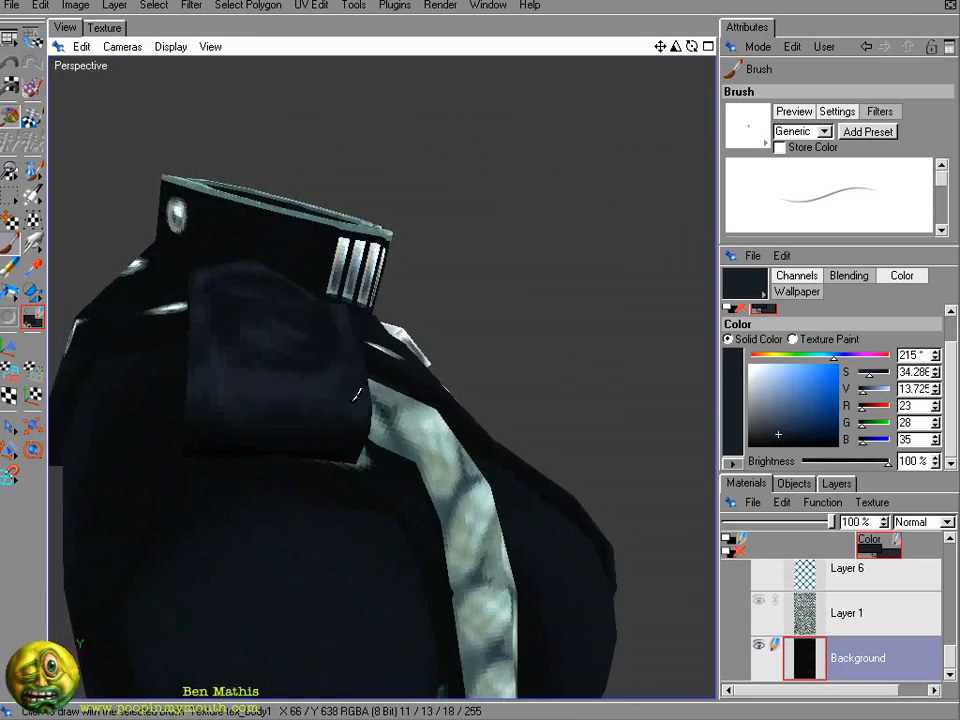
right_click_drag(360, 394, 401, 193, "alt")
left_click_drag(401, 193, 332, 358, "alt")
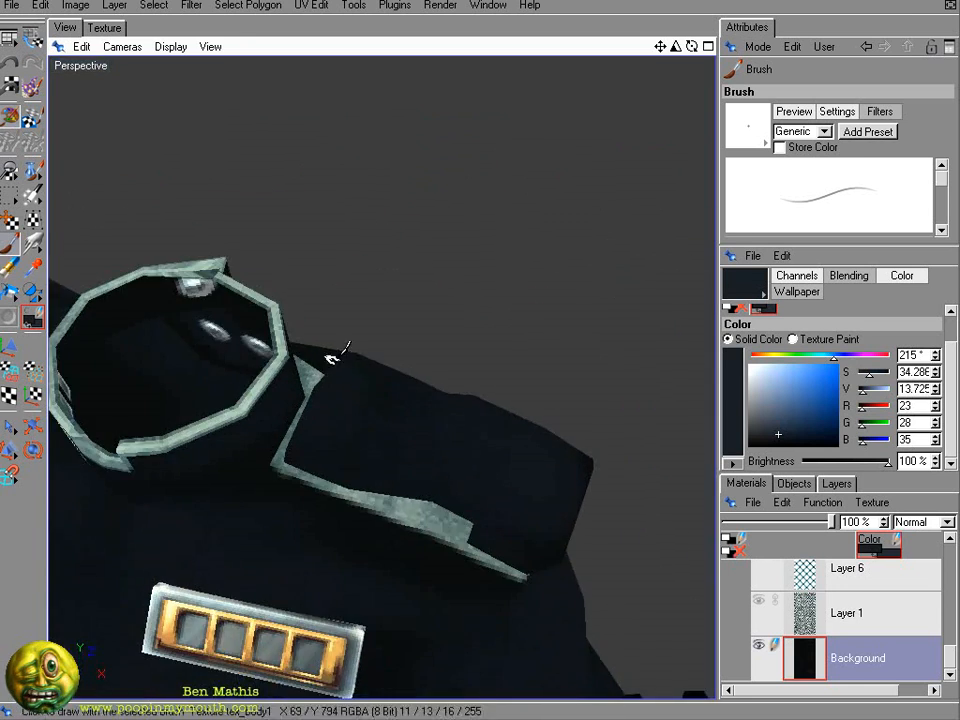
left_click(104, 28)
right_click_drag(330, 560, 246, 161, "alt")
left_click(9, 196)
left_click_drag(357, 110, 493, 256)
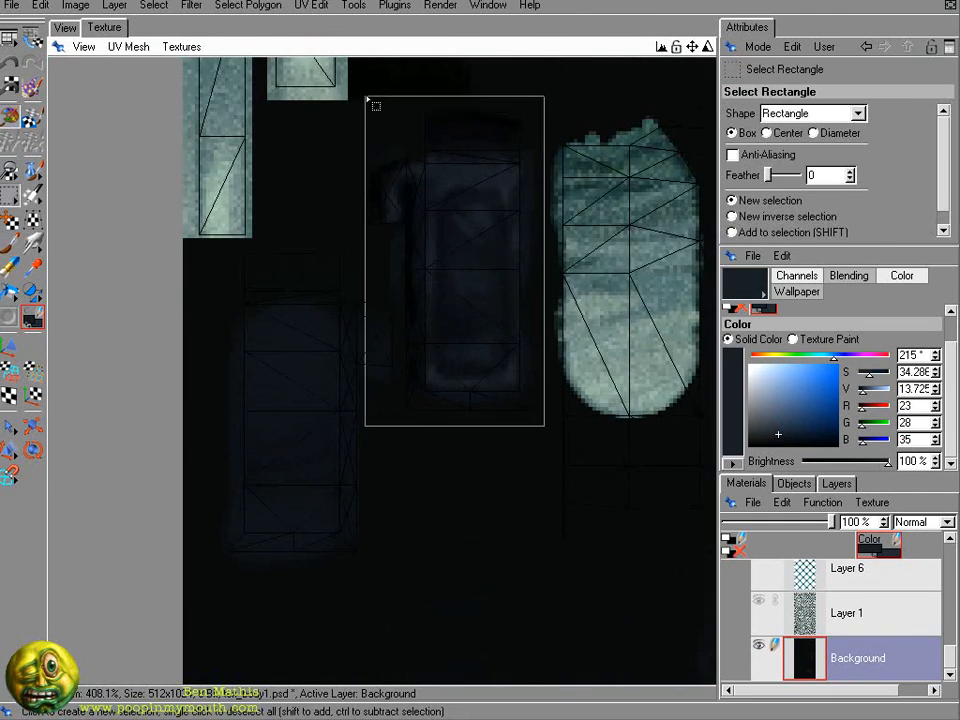
left_click(40, 5)
left_click(82, 125)
left_click(40, 5)
left_click(78, 143)
left_click(9, 220)
left_click_drag(549, 275, 381, 415)
- Flip the pasted strap horizontally, align it to the second strap's UVs and apply the transform
left_click(33, 220)
left_click(832, 113)
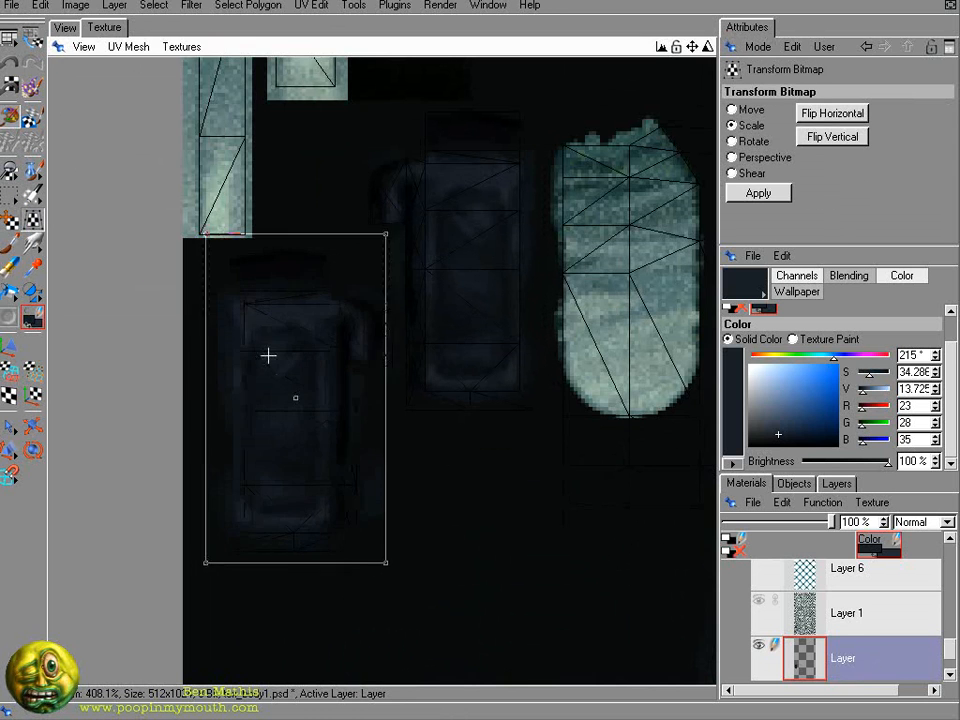
left_click_drag(268, 356, 280, 355)
left_click(758, 193)
left_click(9, 220)
left_click(65, 28)
right_click_drag(300, 212, 275, 222, "alt")
left_click(9, 244)
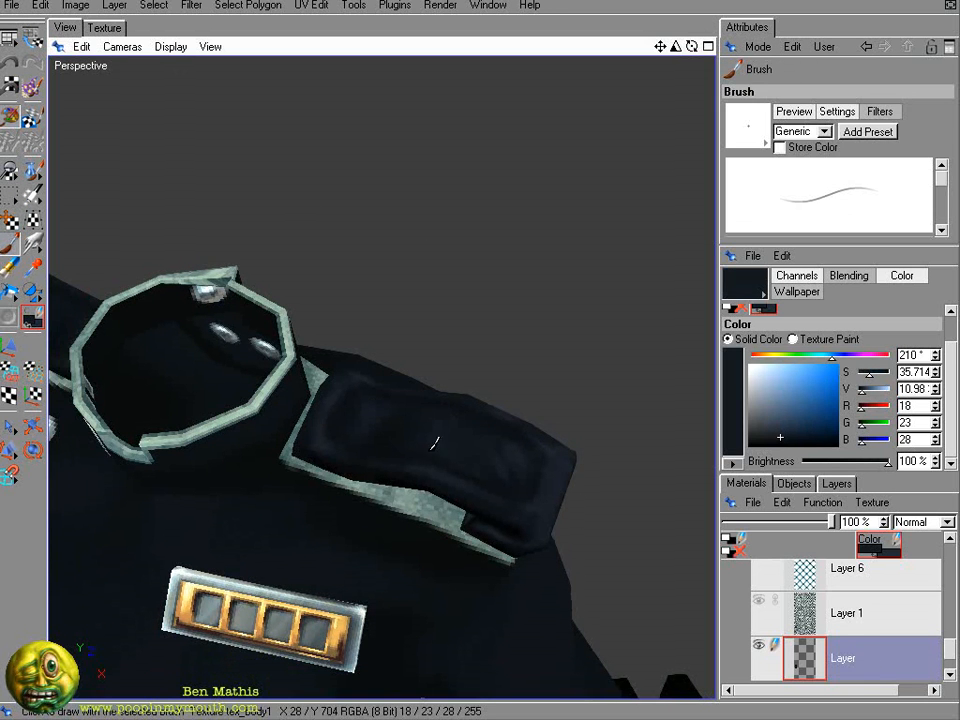
- Blend the copied strap's surface and edges with dark blue and near-black tones sampled from it
left_click(345, 408, "ctrl")
left_click_drag(338, 394, 314, 434)
left_click(531, 467, "ctrl")
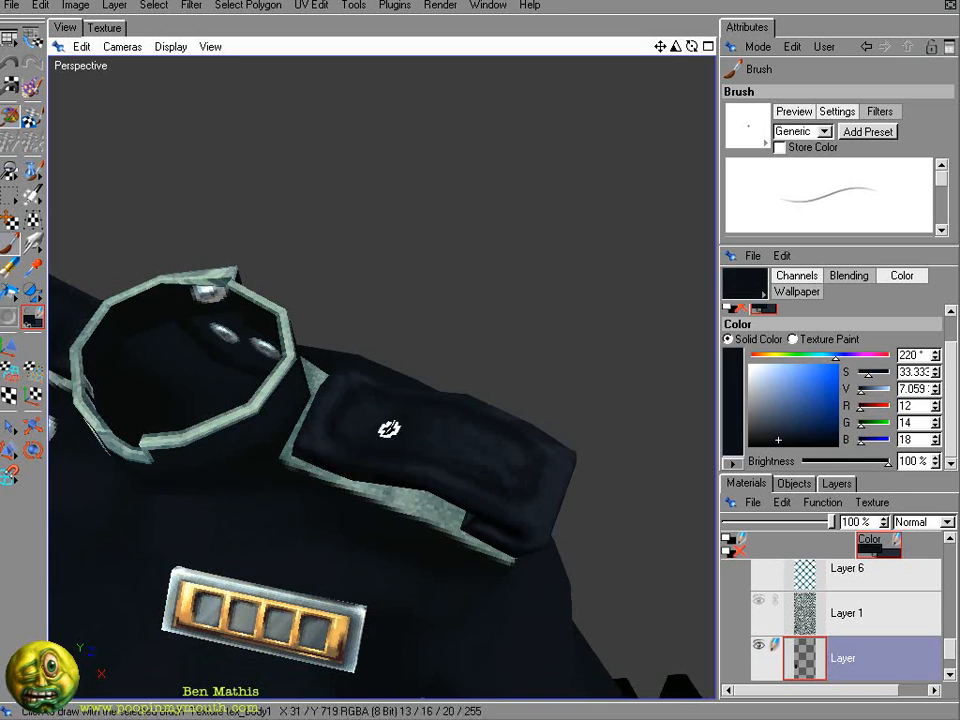
left_click(390, 430, "ctrl")
left_click(104, 28)
left_click(338, 552, "ctrl")
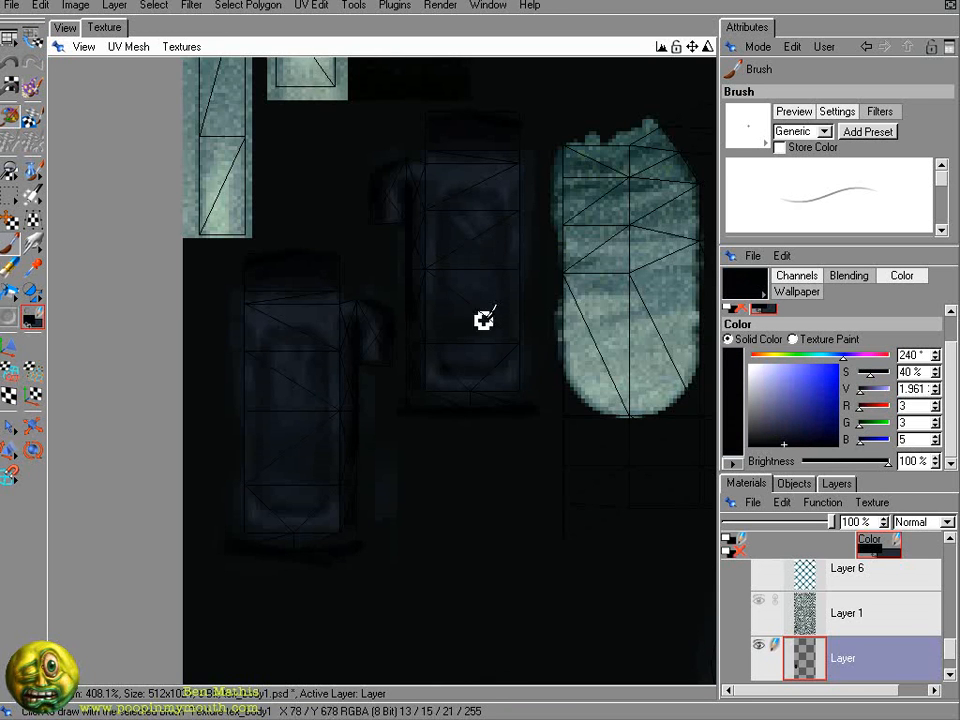
- Show the Layer 1, Layer 6 and Layer 5 copy fabric overlays on the model
left_click(65, 28)
right_click_drag(560, 400, 679, 581, "alt")
left_click(759, 600)
scroll(760, 610, "up", 1)
left_click(759, 623)
left_click(759, 577)
right_click_drag(500, 420, 641, 465, "alt")
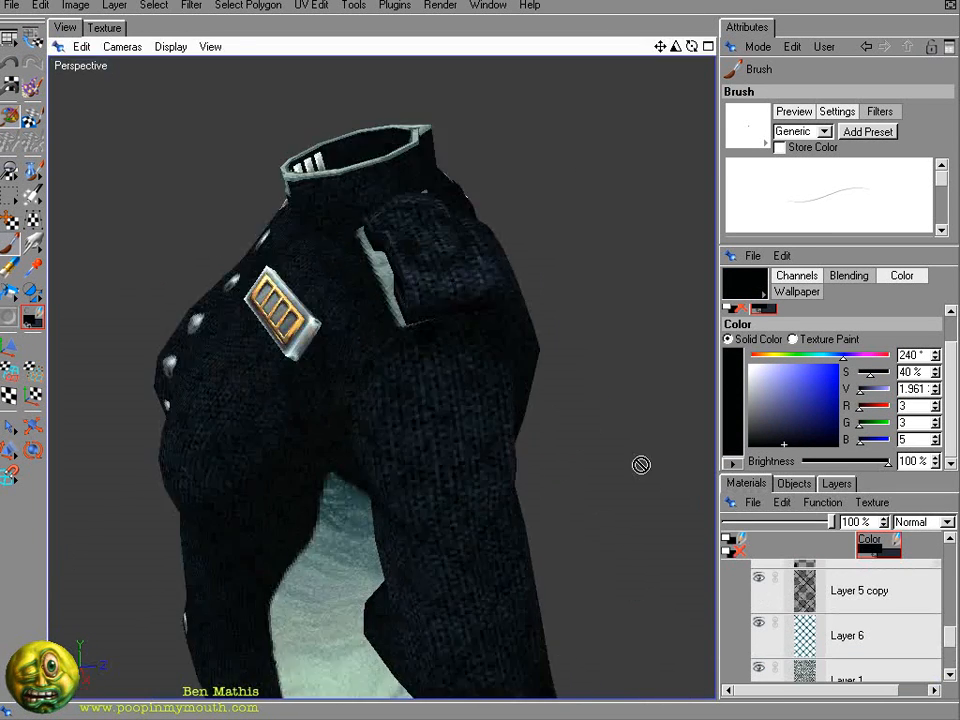
- Hide Layer 1 and merge the pasted strap layer into the base layer
left_click_drag(641, 465, 455, 400, "alt")
left_click(760, 669)
scroll(759, 615, "down", 2)
right_click(808, 613)
left_click(836, 658)
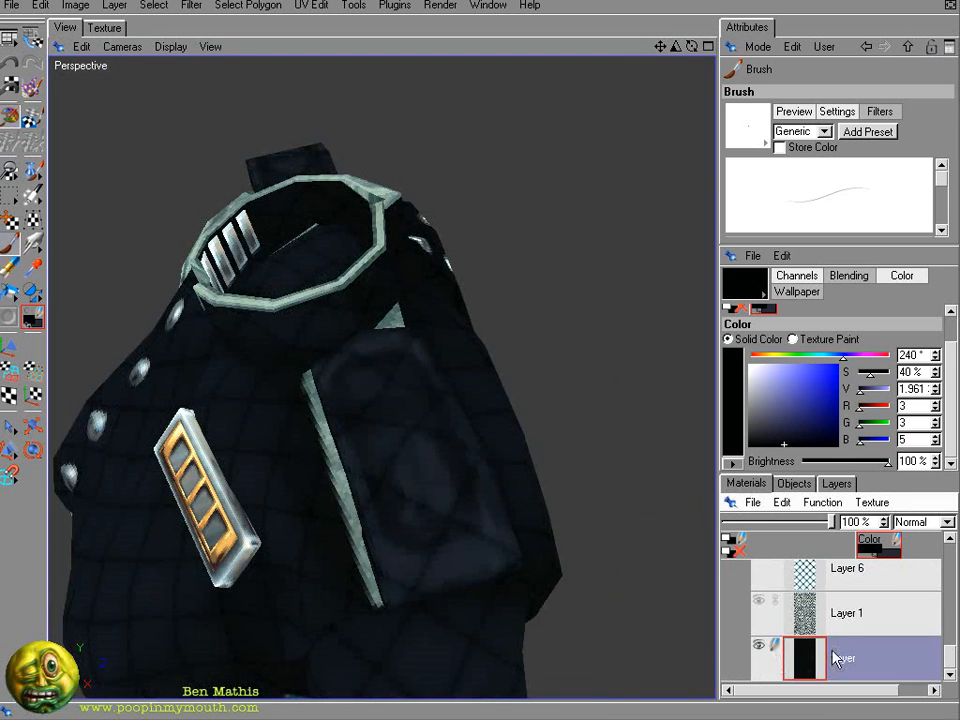
- Add a new empty layer above the merged base layer and sample the strap's slate blue (RGB 24, 29, 36)
right_click(808, 661)
left_click(858, 703)
scroll(822, 640, "down", 1)
left_click(820, 658)
left_click(563, 574, "ctrl")
left_click(820, 613)
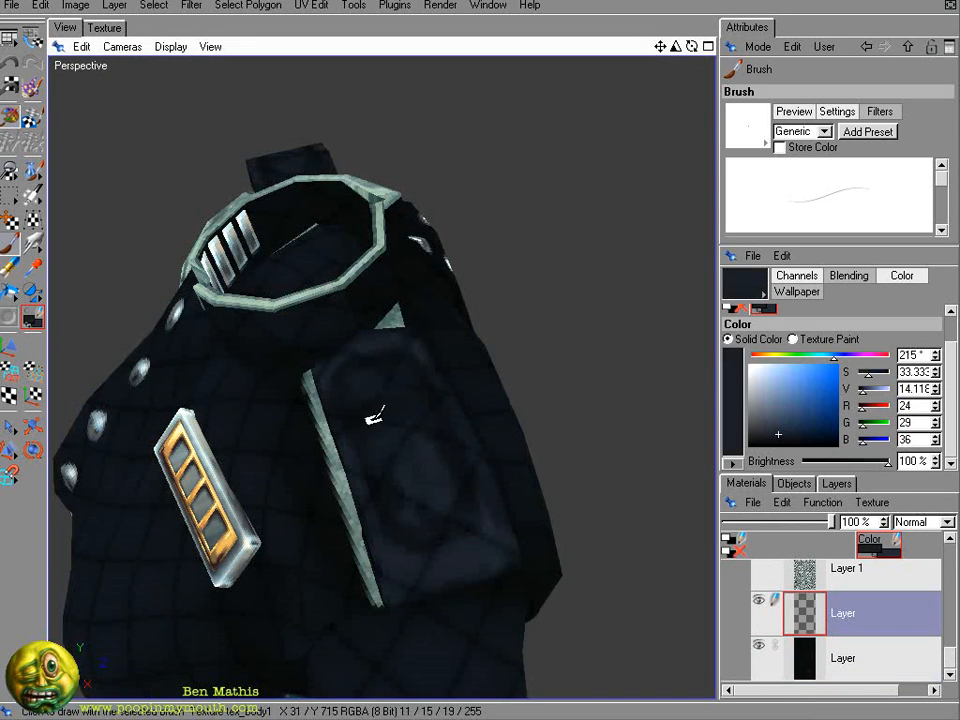
- Brighten the paint colour, enlarge the brush and highlight the quilted diamonds on the shoulder strap
left_click(936, 385)
left_click(936, 376)
key("bracketright")
left_click_drag(401, 389, 408, 435, "alt")
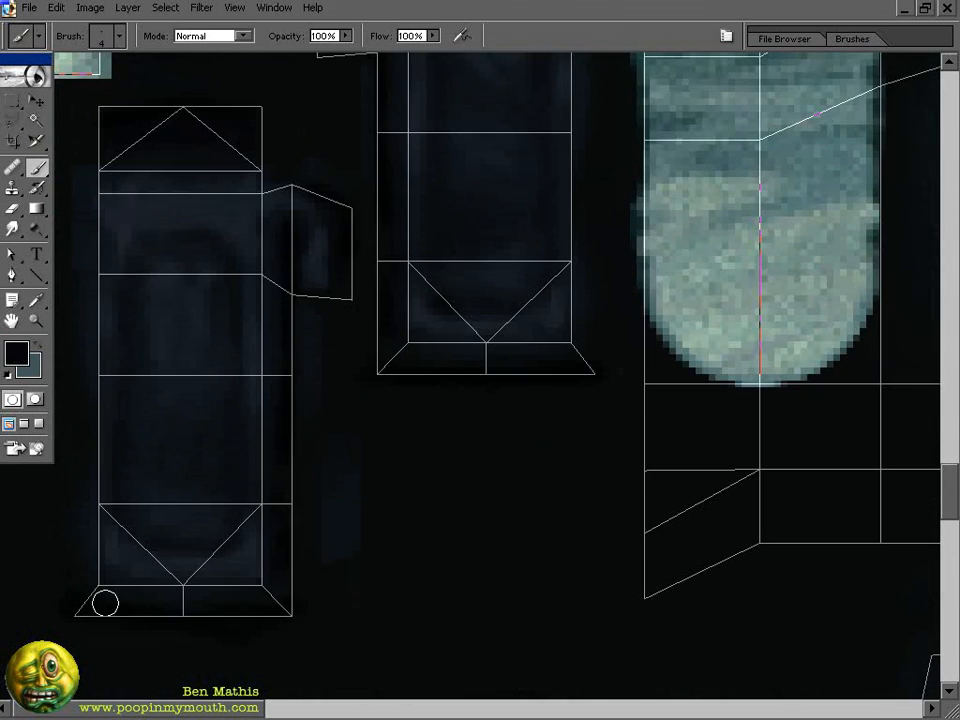
- Draw one-pixel Pencil seam lines in sampled dark and slate-blue tones inside the strap's side flap in Photoshop
left_click_drag(465, 295, 457, 502)
left_click(420, 325, "ctrl")
left_click(420, 325, "ctrl")
left_click(410, 335, "ctrl")
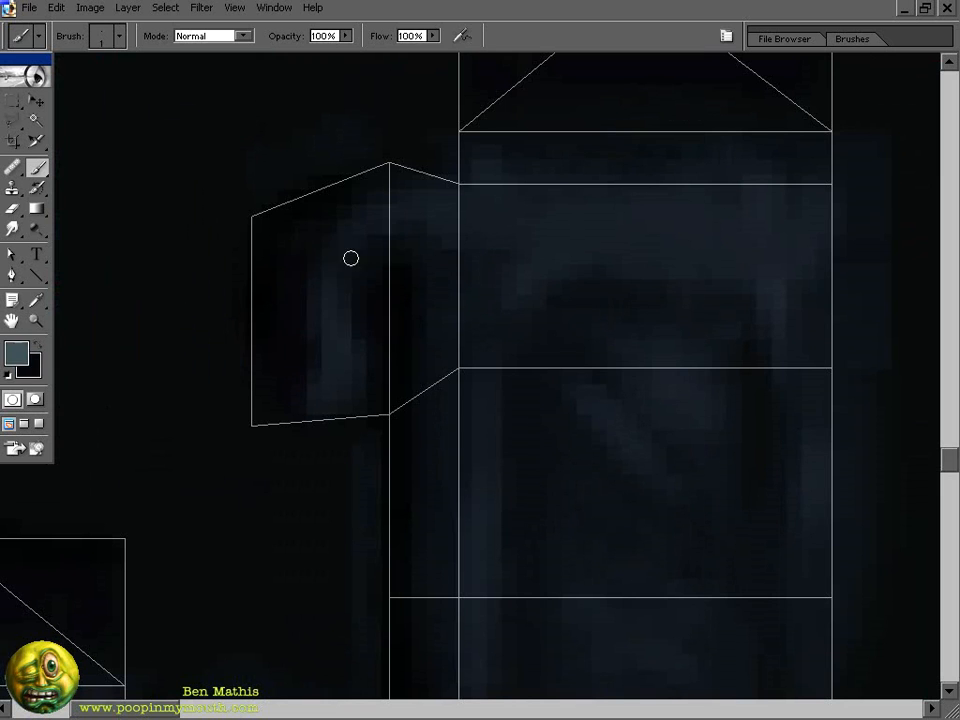
key("shift+b")
left_click(337, 310, "alt")
left_click_drag(356, 250, 356, 390)
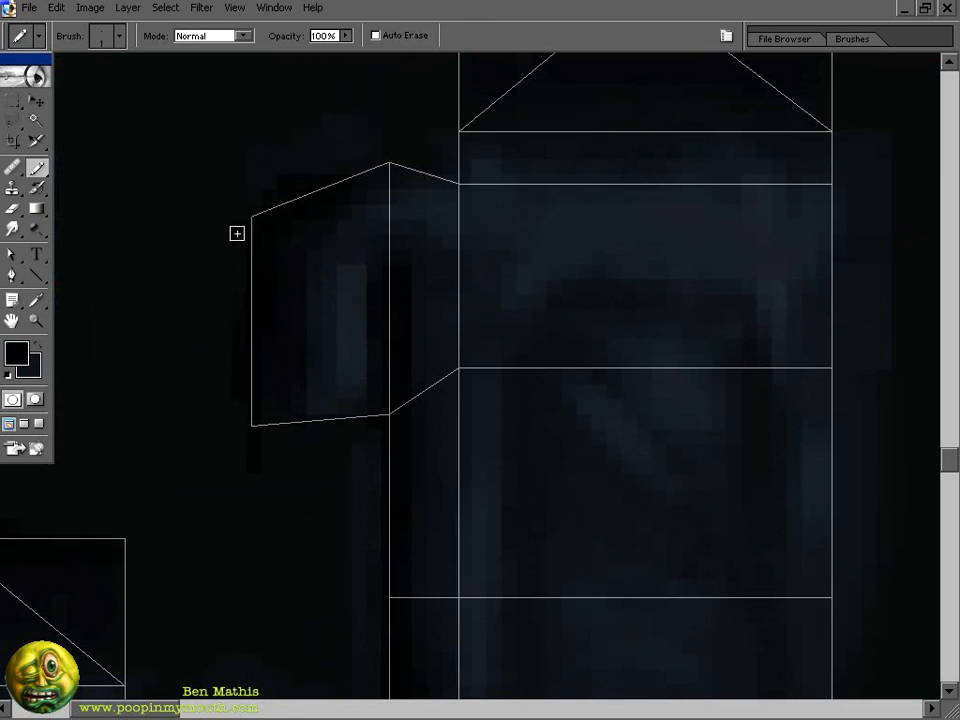
left_click_drag(312, 398, 314, 228)
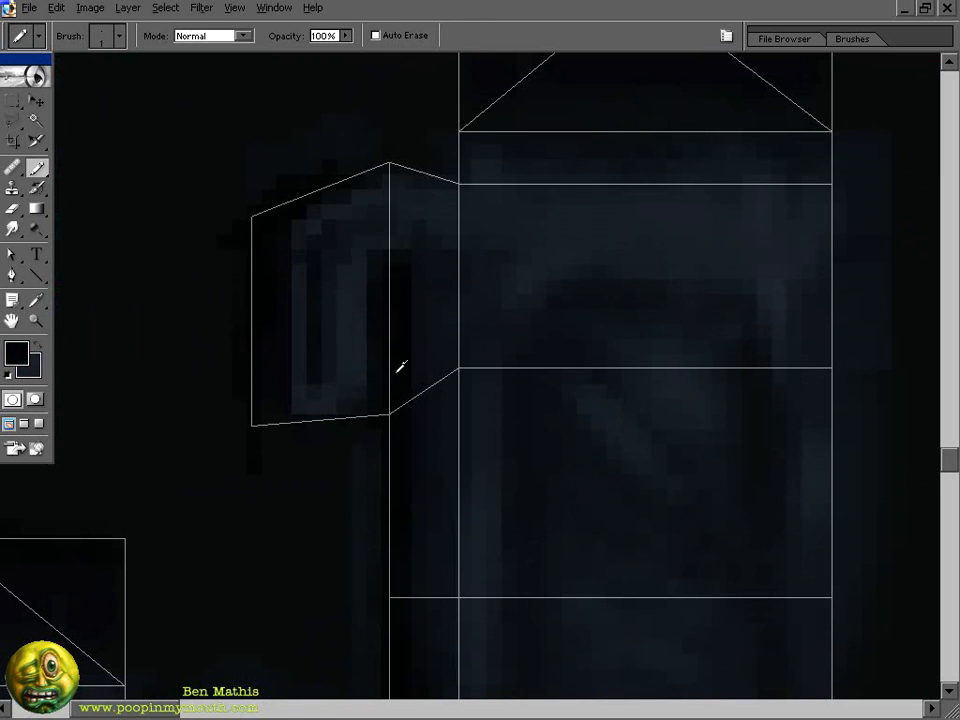
- Extend the alternating dark and light seam lines down the strap's long side strip
key("x")
left_click_drag(419, 258, 418, 392)
left_click_drag(880, 120, 252, 279)
left_click(497, 170, "alt")
left_click_drag(498, 232, 498, 581)
mouse_move(536, 602)
left_mouse_down()
mouse_move(563, 424)
mouse_move(550, 442)
left_mouse_up()
key("x")
mouse_move(339, 362)
left_mouse_down()
mouse_move(463, 508)
mouse_move(473, 416)
mouse_move(503, 525)
left_mouse_up()
left_click_drag(400, 458, 561, 362)
- Select the seamed side strip with its flap and place a horizontally mirrored copy on the other strap
key("ctrl+minus")
key("ctrl+minus")
key("ctrl+minus")
key("m")
mouse_move(309, 105)
left_mouse_down()
mouse_move(412, 246)
mouse_move(413, 562)
left_mouse_up()
left_click_drag(383, 384, 383, 418, "ctrl+alt")
key("ctrl+t")
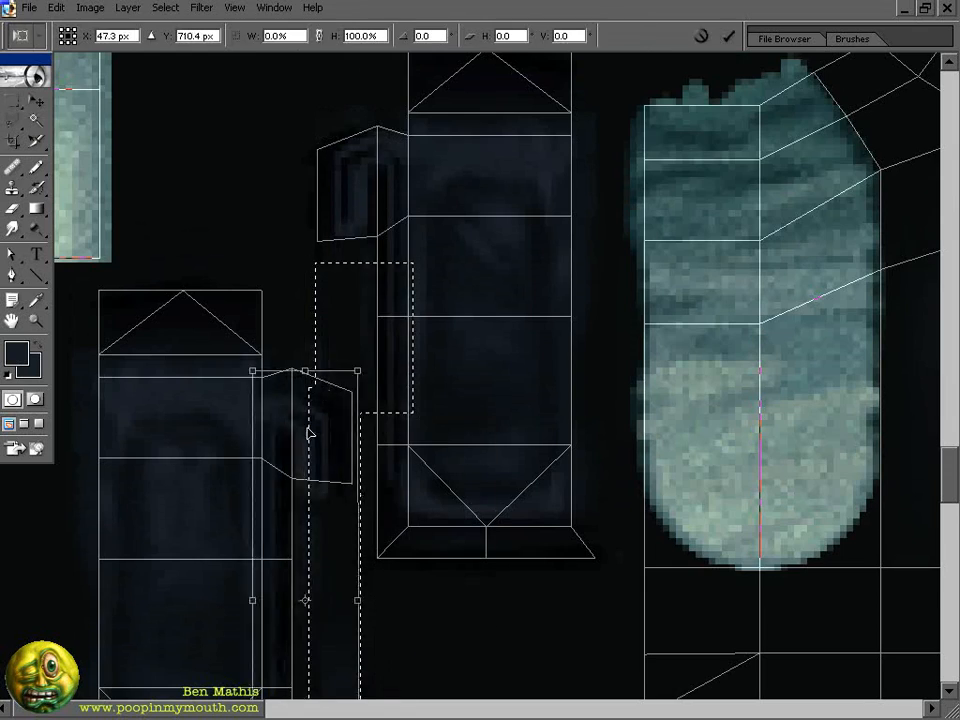
key("Return")
- Pick a darker tone based on one sampled from the braided cord and dab it into the gaps between the strands
scroll(339, 392, "down", 5)
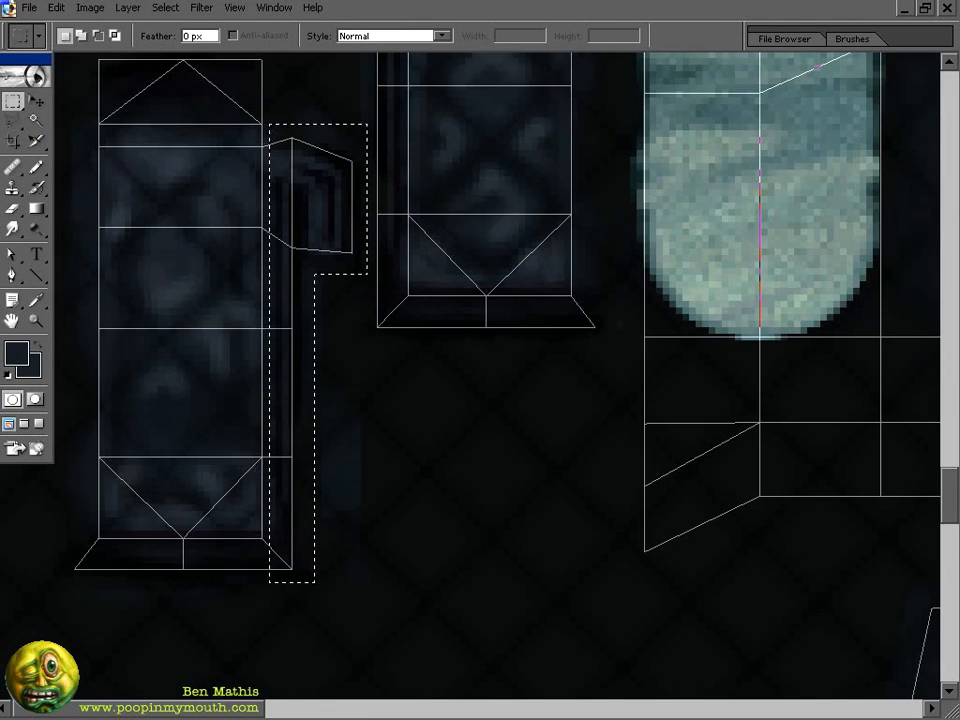
left_click_drag(628, 171, 613, 315)
scroll(613, 315, "up", 20)
scroll(480, 380, "up", 9)
key("Tab")
key("Tab")
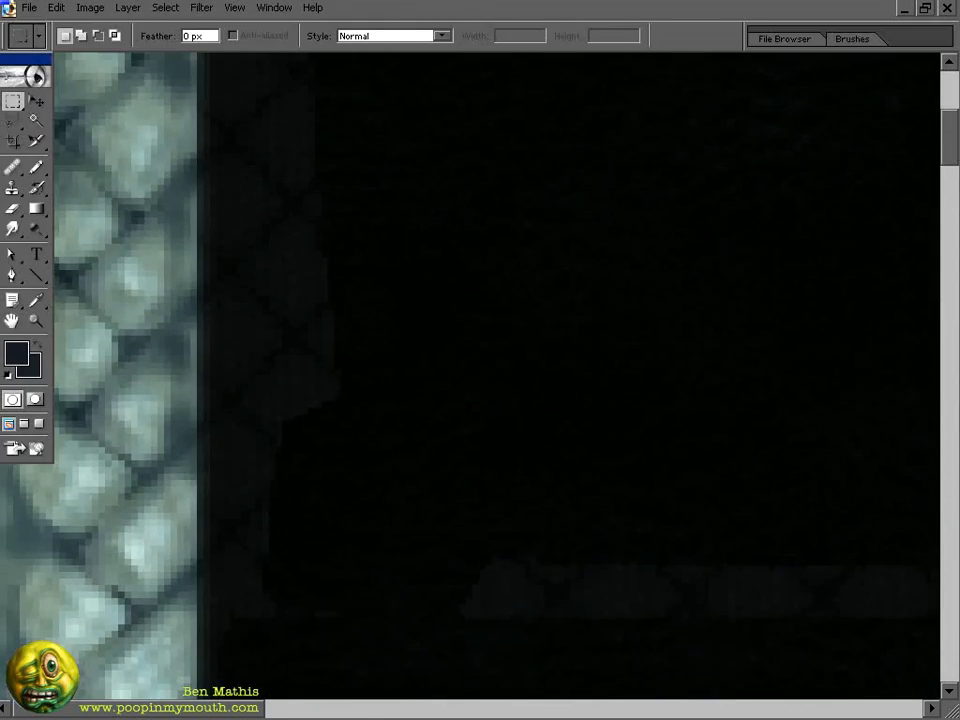
key("b")
left_click(78, 411, "alt")
left_click(16, 353)
left_click(625, 389)
key("Tab")
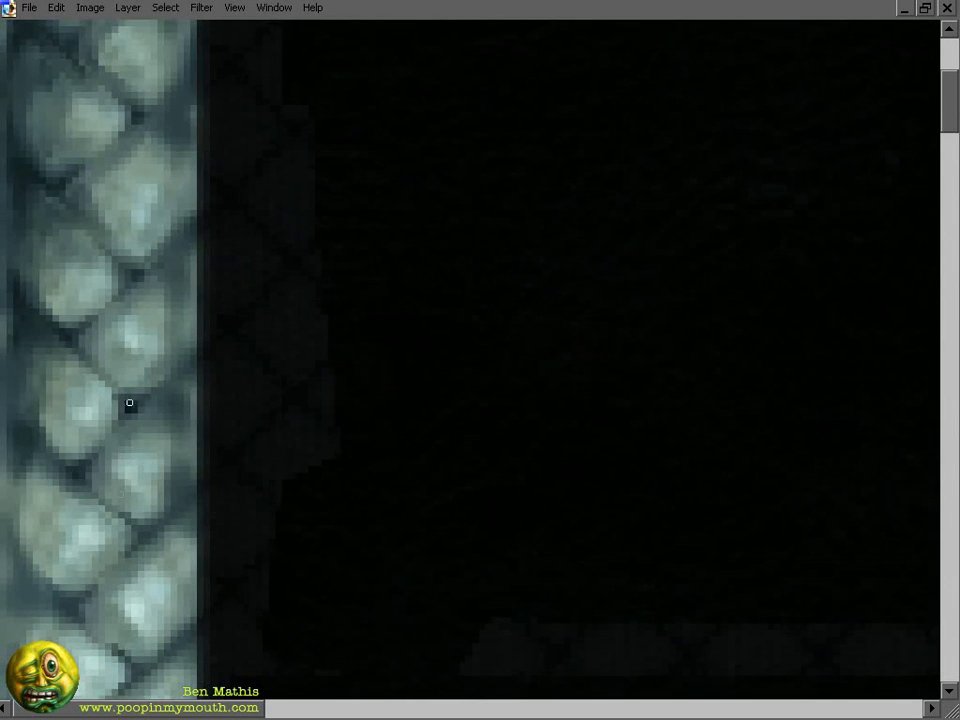
left_click(143, 537)
left_click_drag(145, 545, 148, 370)
left_click(137, 492)
left_click_drag(150, 505, 150, 335)
left_click(140, 496)
left_click_drag(166, 512, 166, 350)
- Pick a lighter slate blue and paint small highlights on the quilted diamonds of both shoulder straps
scroll(90, 450, "up", 5)
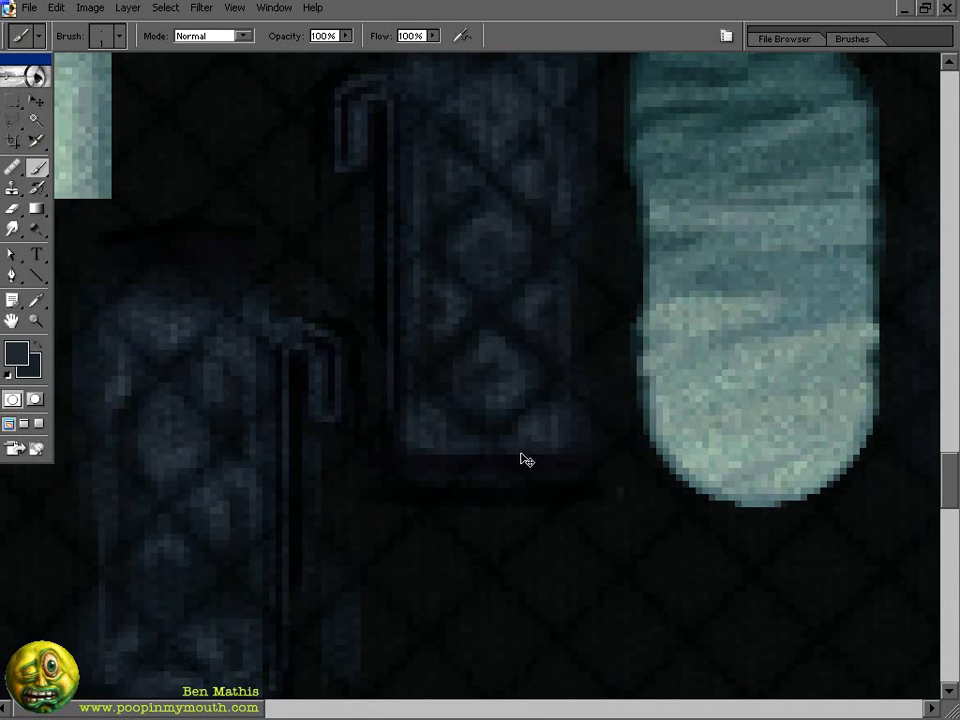
left_click(16, 353)
left_click(285, 596)
left_click(624, 398)
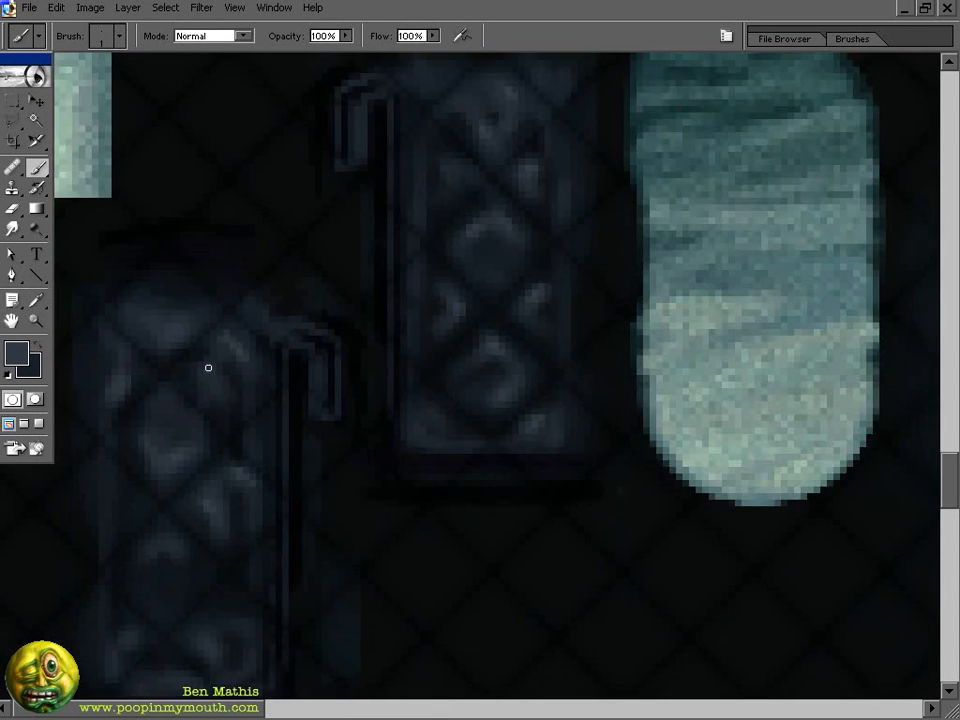
scroll(208, 368, "down", 3)
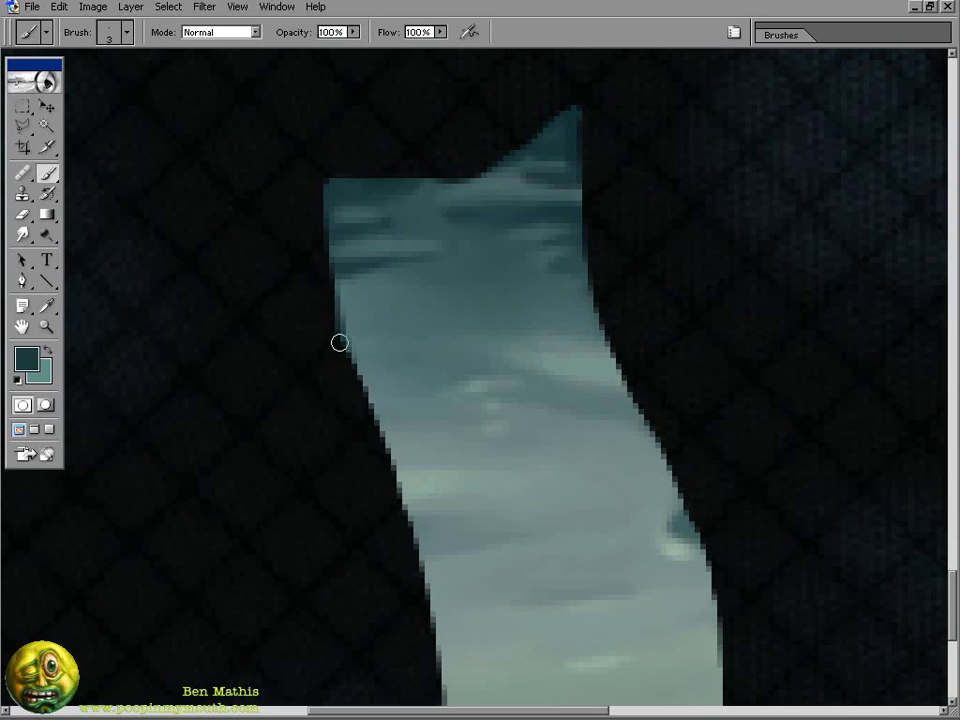
- Pick a very dark teal and shade the left edge of the pale fabric panel with a 3-pixel brush
left_click(27, 359)
left_click(425, 260)
left_click(629, 93)
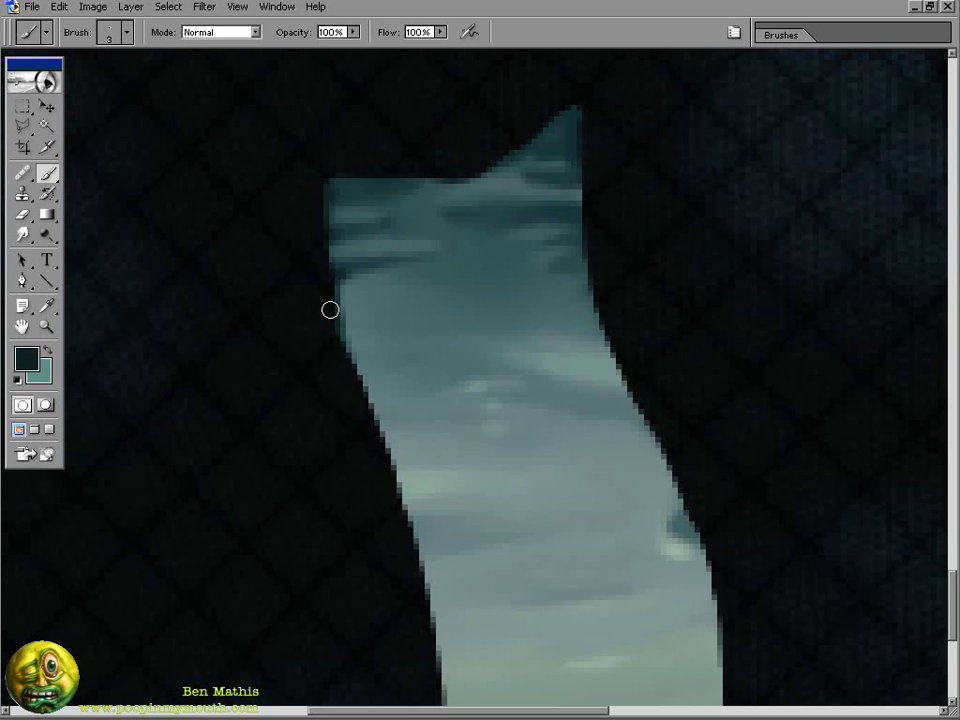
left_click_drag(330, 310, 376, 430)
left_click_drag(376, 437, 321, 244)
left_click_drag(364, 412, 344, 634)
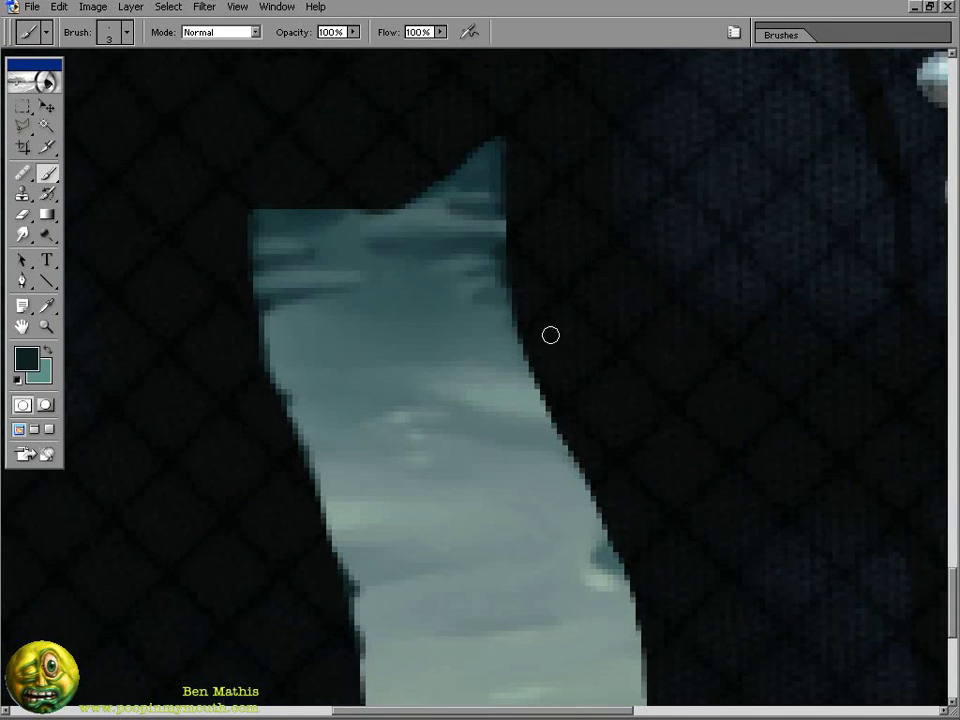
- Shade the pale panel's right edge down its length with the very dark teal and a sampled mid teal
left_click_drag(520, 318, 562, 443)
left_click_drag(672, 549, 609, 356)
key("x")
mouse_move(550, 345)
left_mouse_down()
mouse_move(569, 382)
mouse_move(544, 304)
left_mouse_up()
left_click(304, 122, "alt")
left_click_drag(576, 338, 586, 560)
left_click_drag(584, 589, 584, 367)
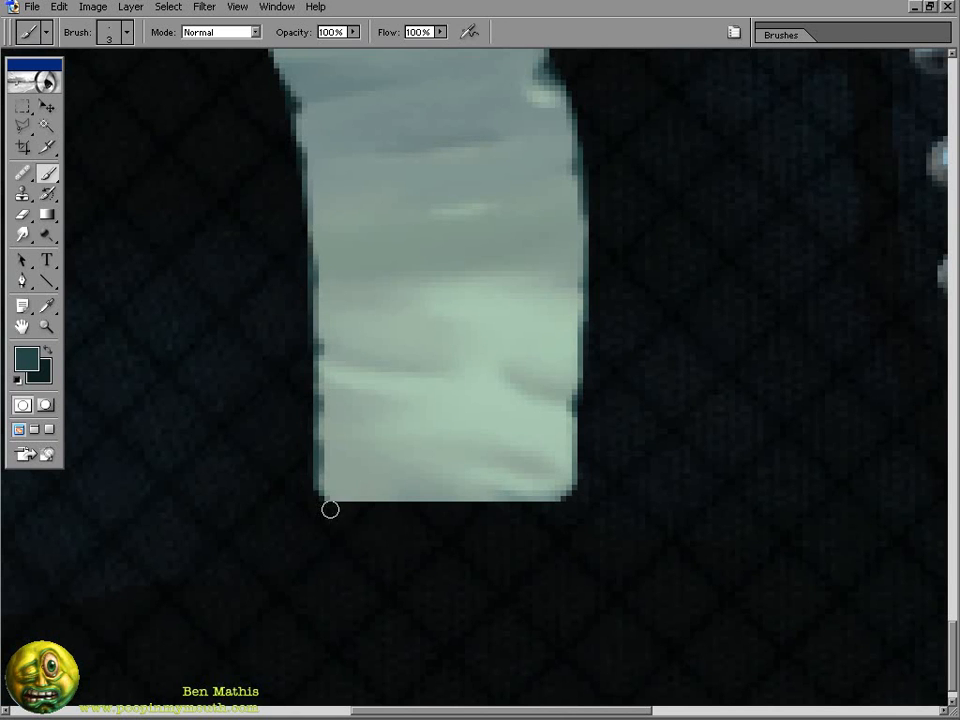
- Paint a teal shadow line along the pale panel's bottom edge
left_click_drag(330, 507, 562, 502)
key("x")
key("r")
left_click(784, 35)
left_click_drag(347, 456, 412, 641)
key("b")
key("x")
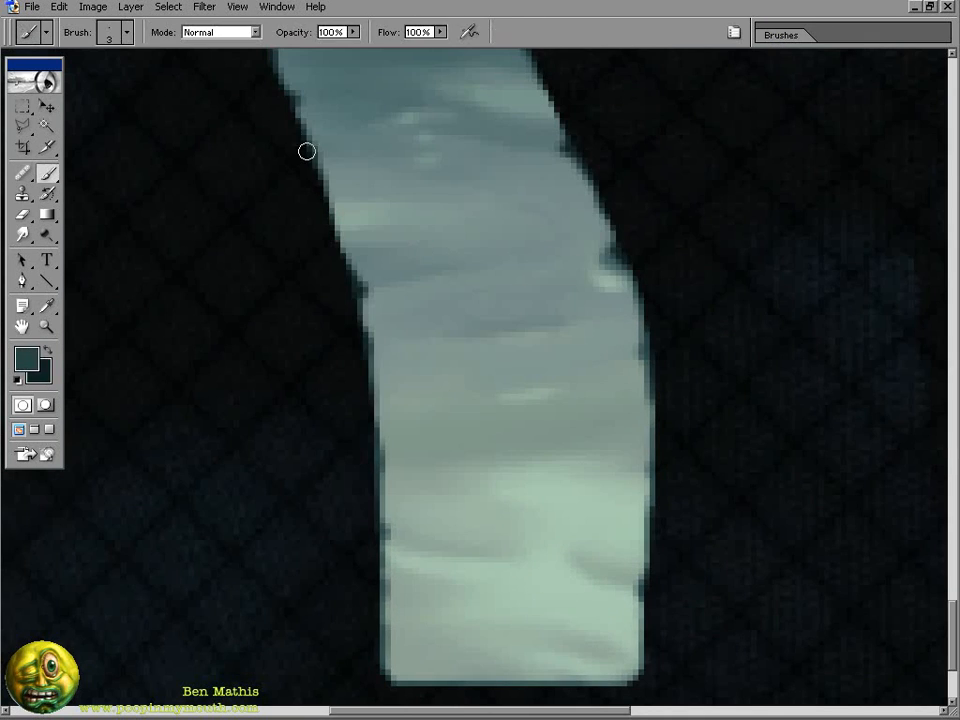
- Darken the left and bottom edges of the second pale fabric panel with the mid teal
left_click_drag(759, 356, 65, 384)
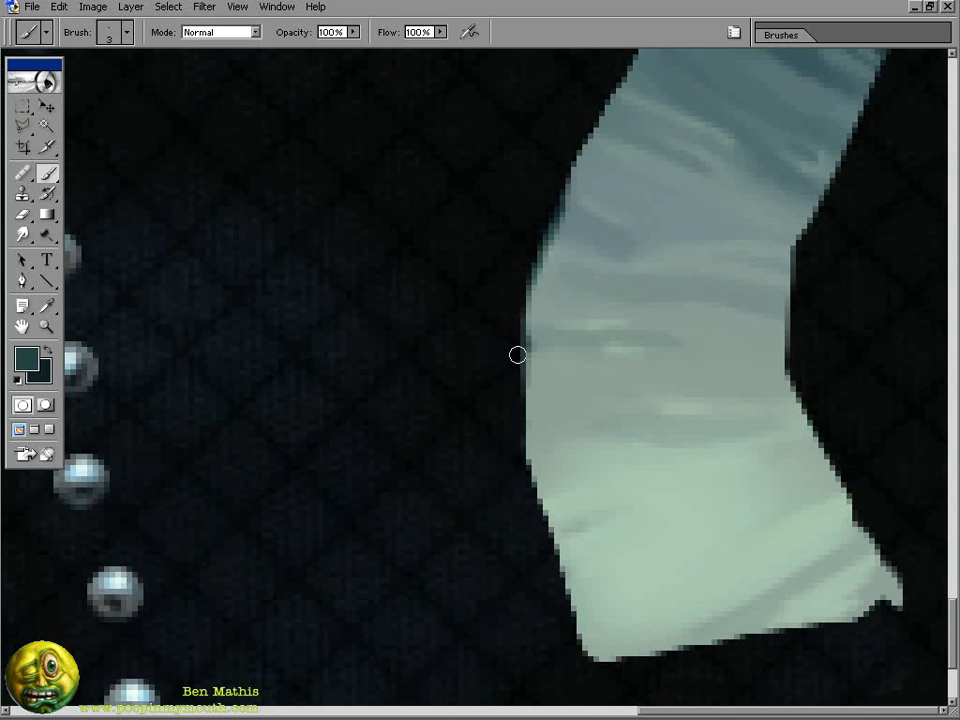
scroll(528, 380, "down", 3)
left_click_drag(586, 554, 859, 503)
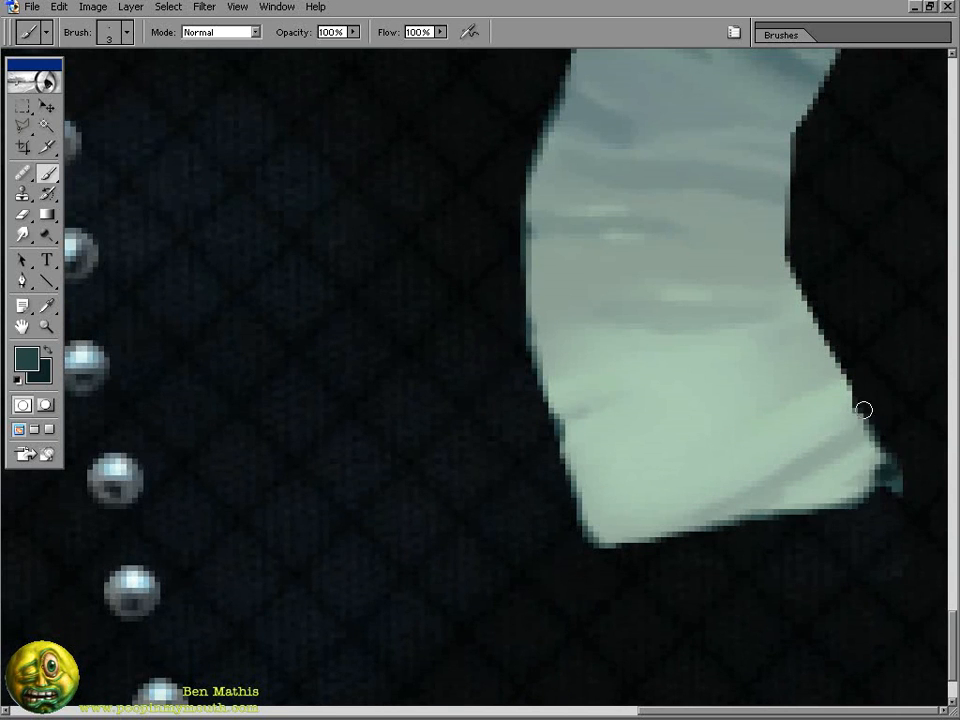
- Darken the second panel's upper left edge and its right edge with the very dark teal
scroll(804, 387, "up", 3)
scroll(793, 253, "up", 3)
key("x")
mouse_move(567, 296)
left_mouse_down()
mouse_move(587, 227)
mouse_move(632, 172)
left_mouse_up()
scroll(832, 434, "up", 3)
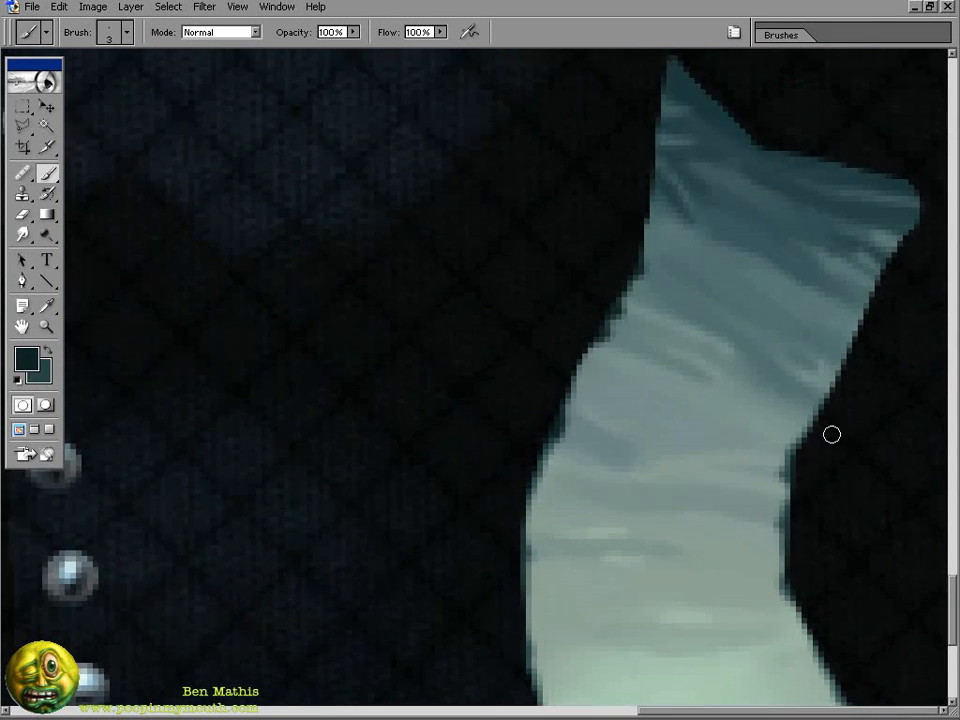
scroll(639, 203, "up", 2)
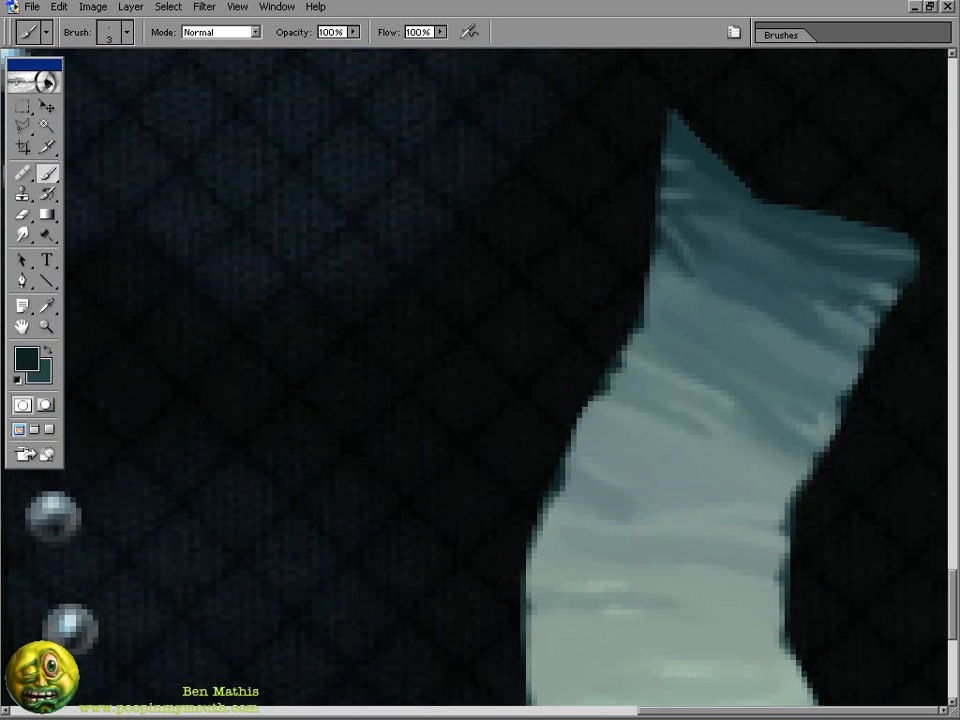
key("u")
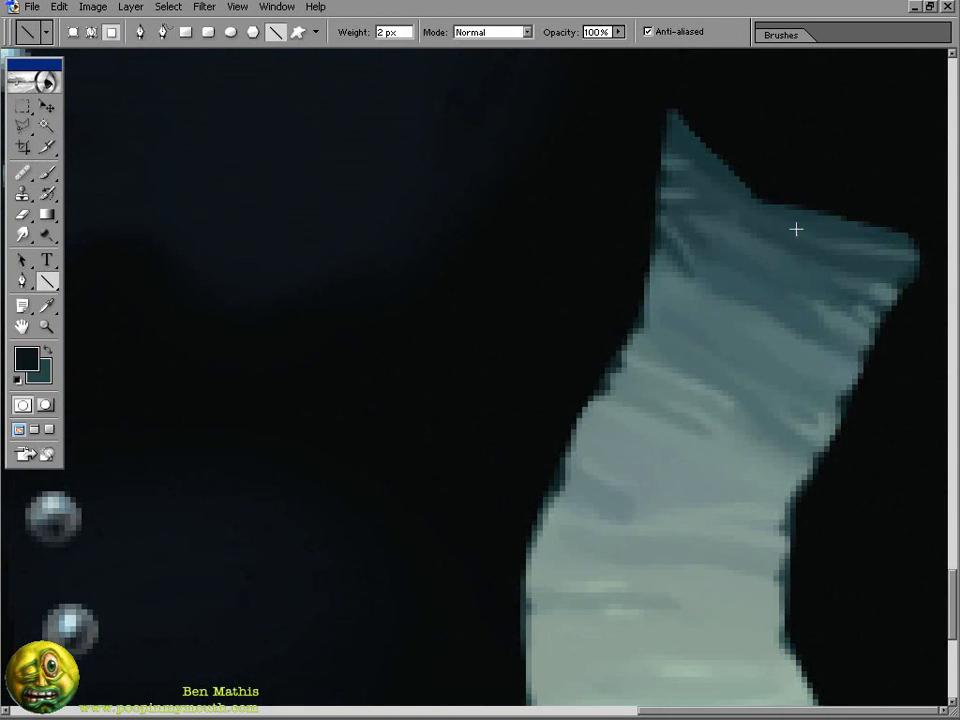
- Outline the long pale side panel's left side and lower end with 2 px very dark navy lines
key("ctrl+h")
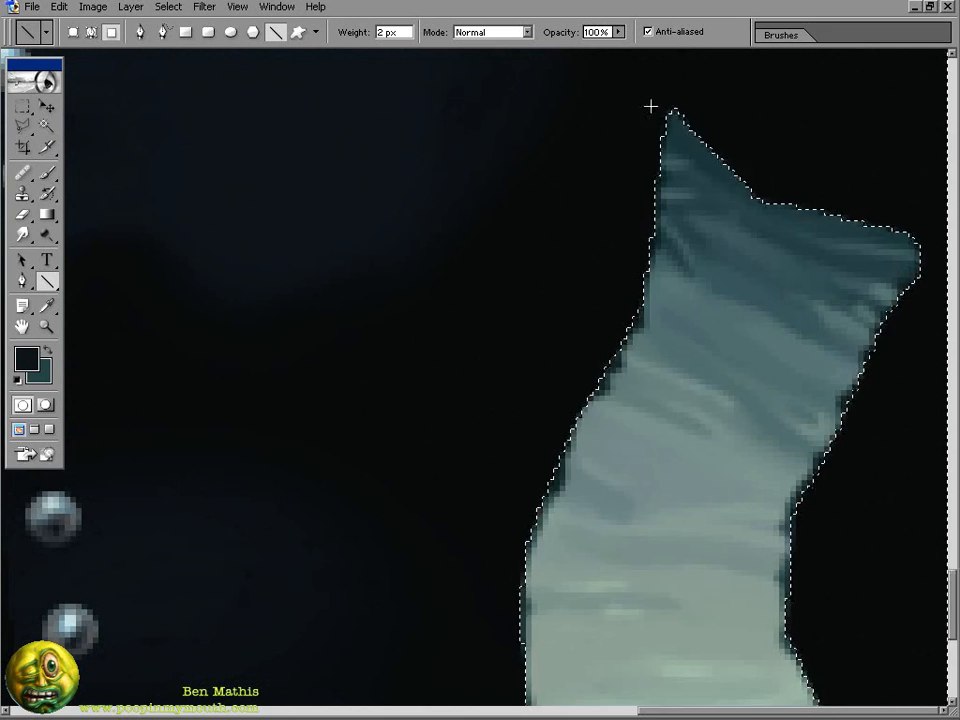
left_click_drag(655, 105, 633, 297)
mouse_move(632, 297)
left_mouse_down()
mouse_move(574, 379)
mouse_move(623, 210)
left_mouse_up()
left_click_drag(623, 210, 566, 333)
left_click_drag(551, 390, 547, 493)
mouse_move(547, 493)
left_mouse_down()
mouse_move(538, 279)
mouse_move(579, 444)
left_mouse_up()
mouse_move(579, 444)
left_mouse_down()
mouse_move(581, 508)
mouse_move(621, 547)
left_mouse_up()
left_click_drag(621, 547, 684, 543)
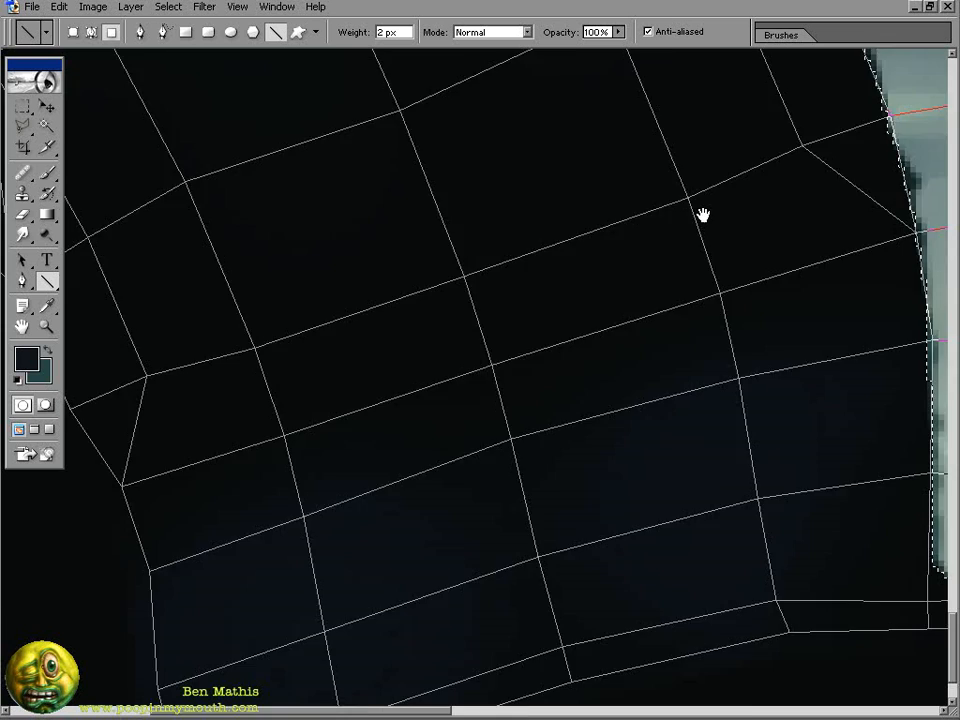
- Outline the opposite pale side panel's right edge and base with 2 px very dark navy lines
left_click_drag(529, 193, 543, 267)
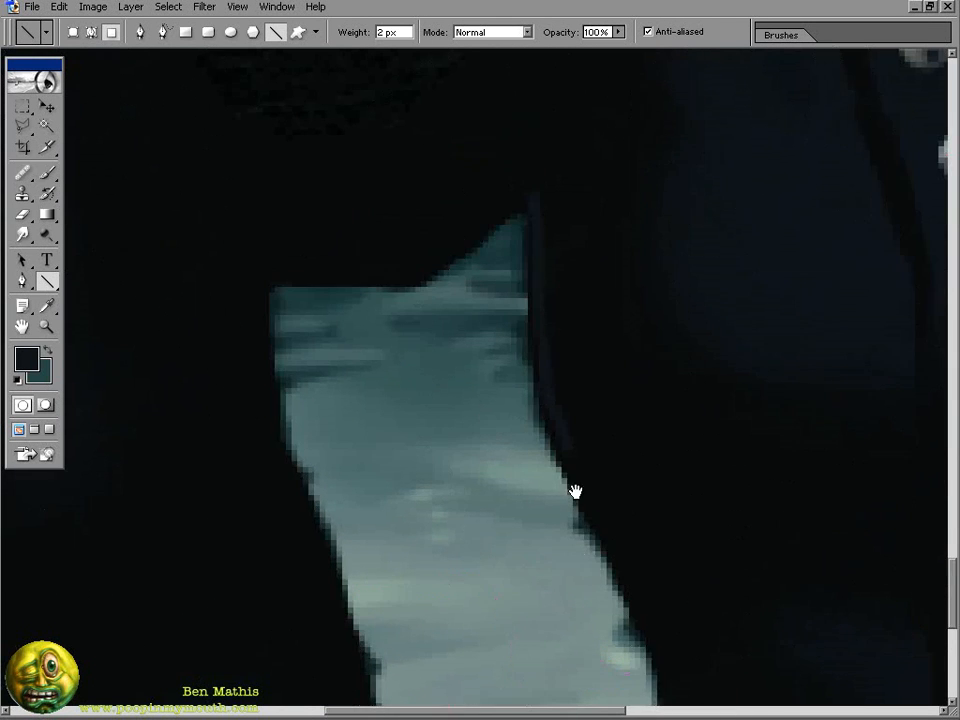
scroll(571, 255, "down", 5)
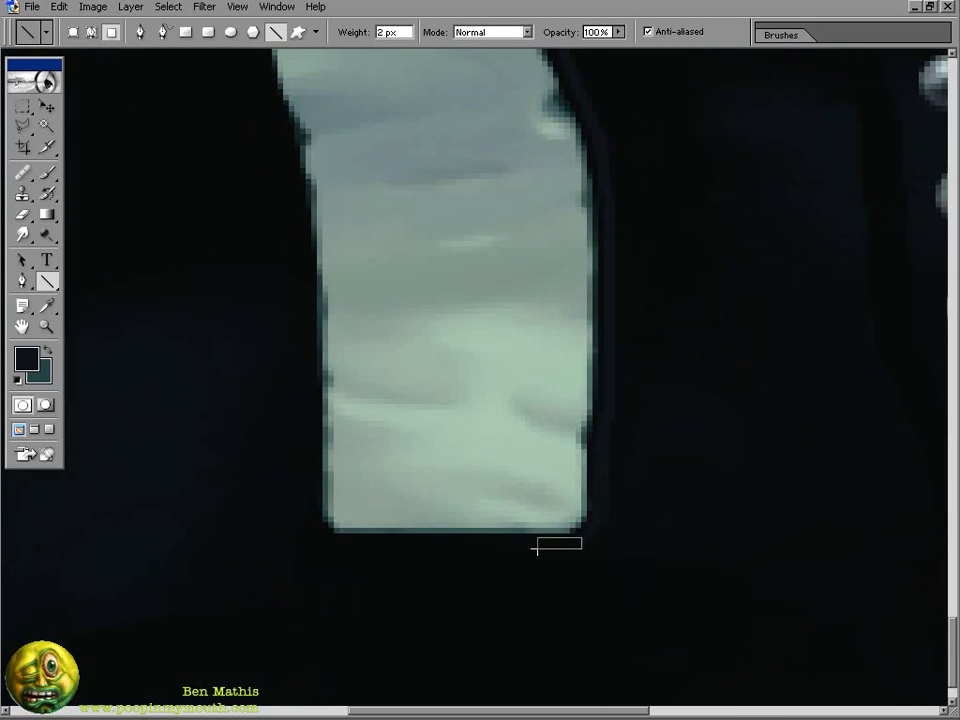
mouse_move(537, 549)
left_mouse_down("shift")
mouse_move(317, 562)
mouse_move(309, 410)
left_mouse_up("shift")
- Continue the 2 px very dark navy outline up that panel's left edge and along its top edge
left_click_drag(309, 408, 349, 541)
left_click_drag(349, 546, 345, 433)
left_click_drag(341, 437, 349, 520)
left_click_drag(353, 514, 338, 418)
mouse_move(310, 251)
left_mouse_down()
mouse_move(321, 360)
mouse_move(349, 446)
left_mouse_up()
left_click_drag(356, 507, 313, 381)
mouse_move(313, 381)
left_mouse_down()
mouse_move(287, 321)
mouse_move(277, 250)
left_mouse_up()
mouse_move(285, 243)
left_mouse_down()
mouse_move(287, 345)
mouse_move(278, 272)
left_mouse_up()
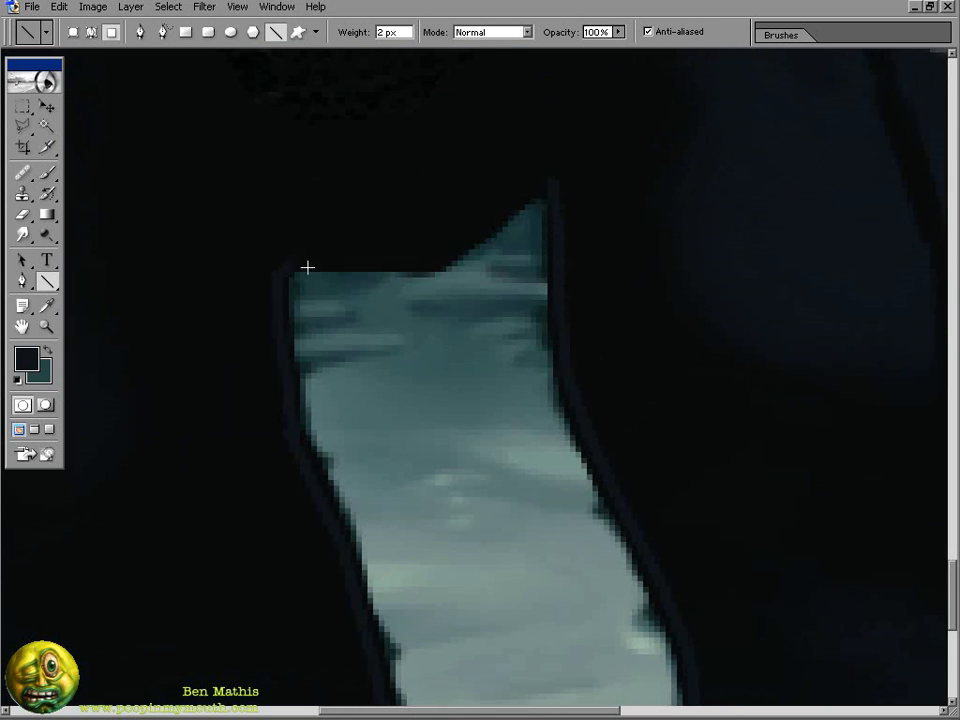
left_click_drag(420, 257, 422, 257)
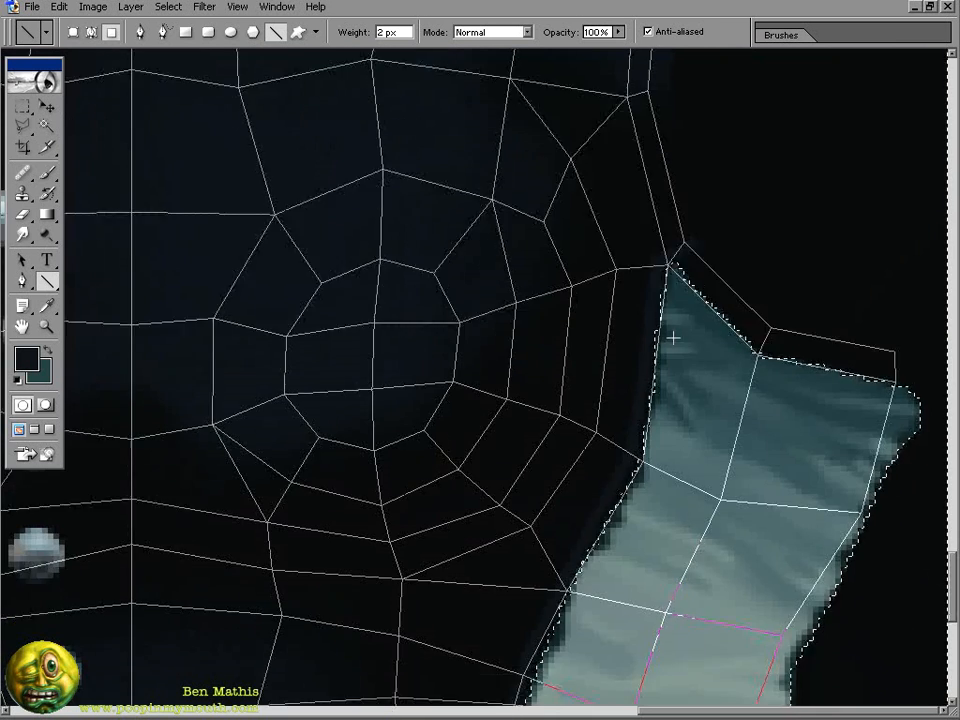
- Draw a chain of 2 px very dark navy lines down the left outer UV edge of the dark jacket section
scroll(671, 339, "up", 1)
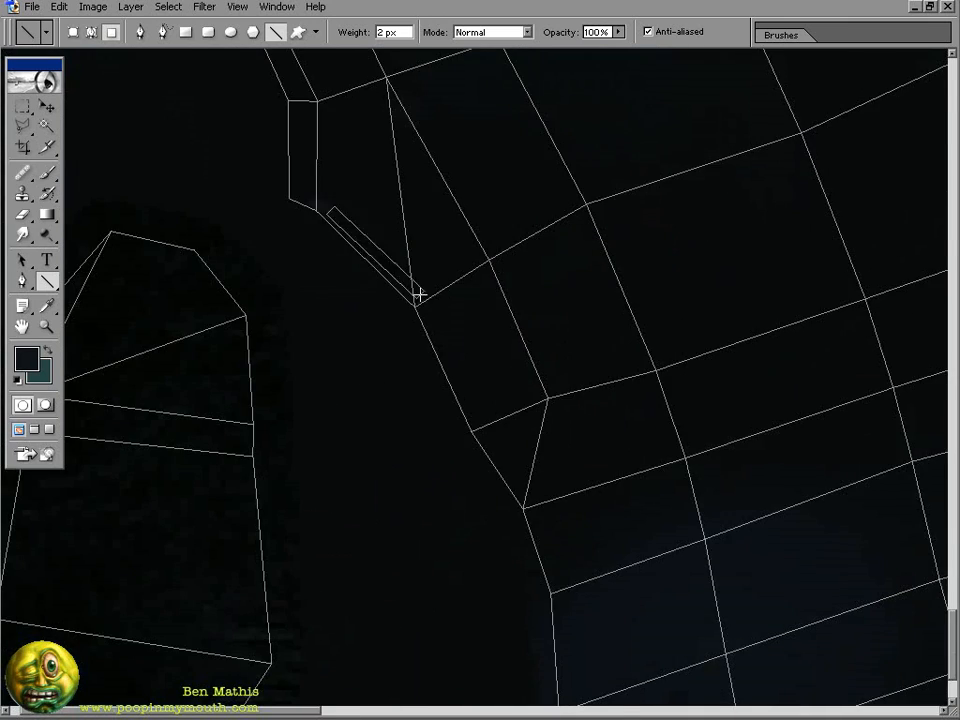
left_click_drag(420, 294, 421, 296)
mouse_move(421, 296)
left_mouse_down()
mouse_move(480, 425)
mouse_move(394, 282)
left_mouse_up()
left_click_drag(394, 282, 443, 354)
left_click_drag(446, 357, 476, 445)
left_click_drag(476, 445, 480, 562)
left_click_drag(478, 562, 494, 640)
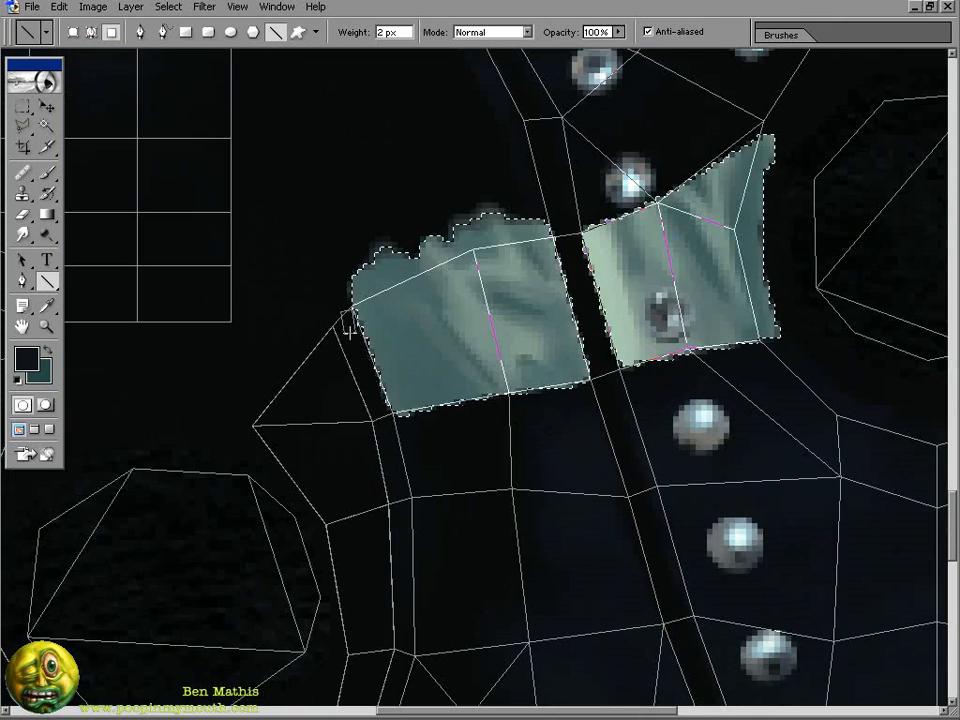
- Outline the short pale strips' outer edges and the rounded pale panel's right side with 2 px very dark navy lines
mouse_move(396, 398)
left_mouse_down()
mouse_move(580, 392)
mouse_move(710, 355)
left_mouse_up()
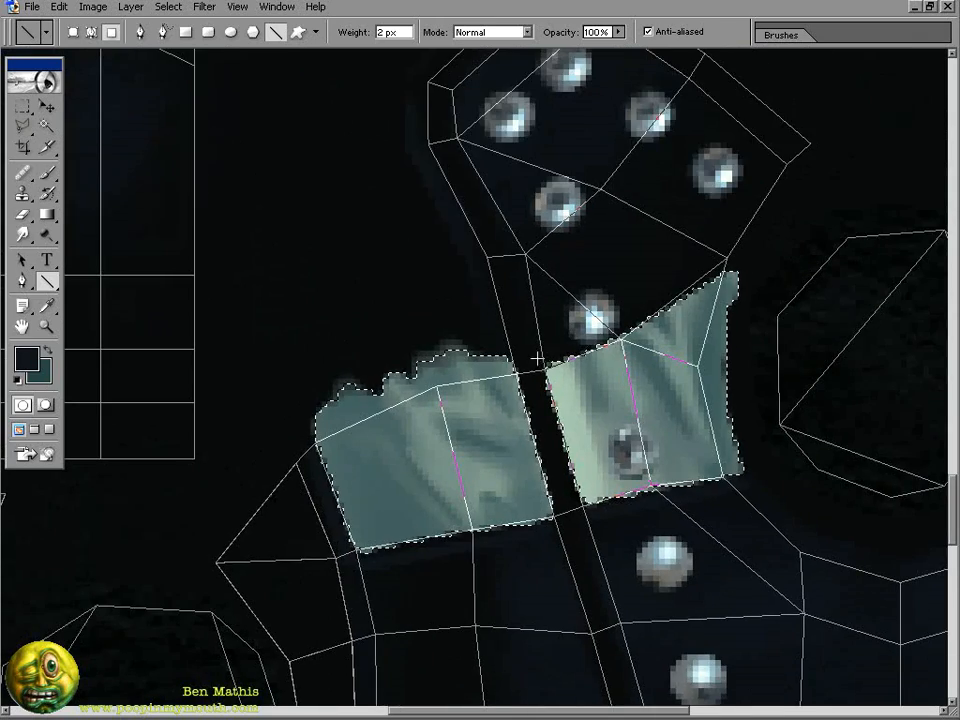
left_click_drag(643, 279, 724, 240)
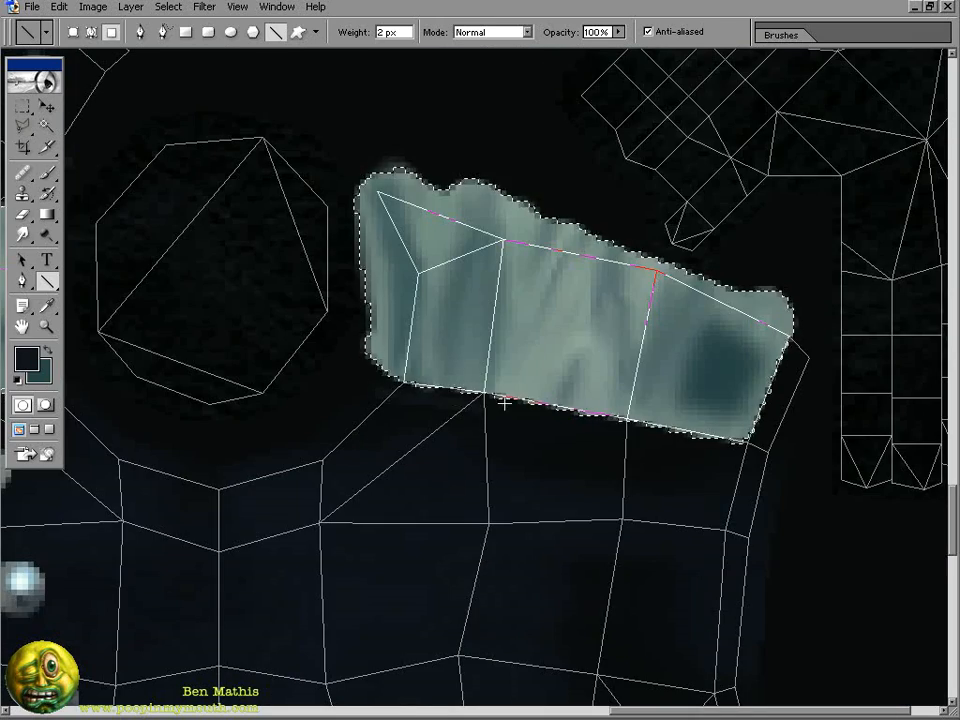
mouse_move(621, 422)
left_mouse_down()
mouse_move(744, 448)
mouse_move(797, 338)
left_mouse_up()
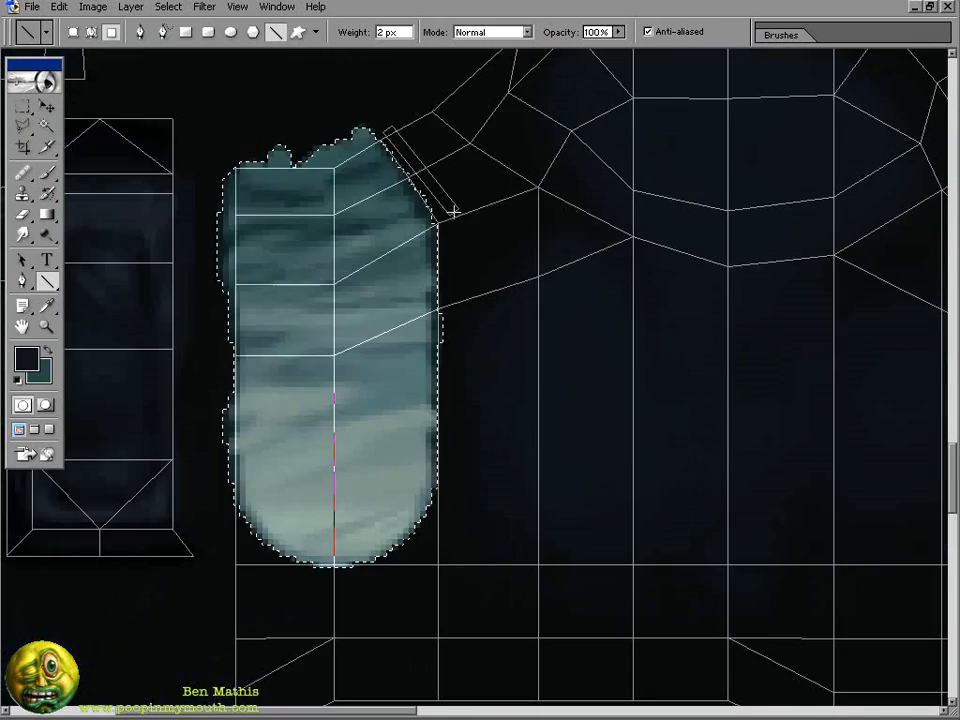
mouse_move(453, 212)
left_mouse_down()
mouse_move(480, 462)
mouse_move(422, 536)
left_mouse_up()
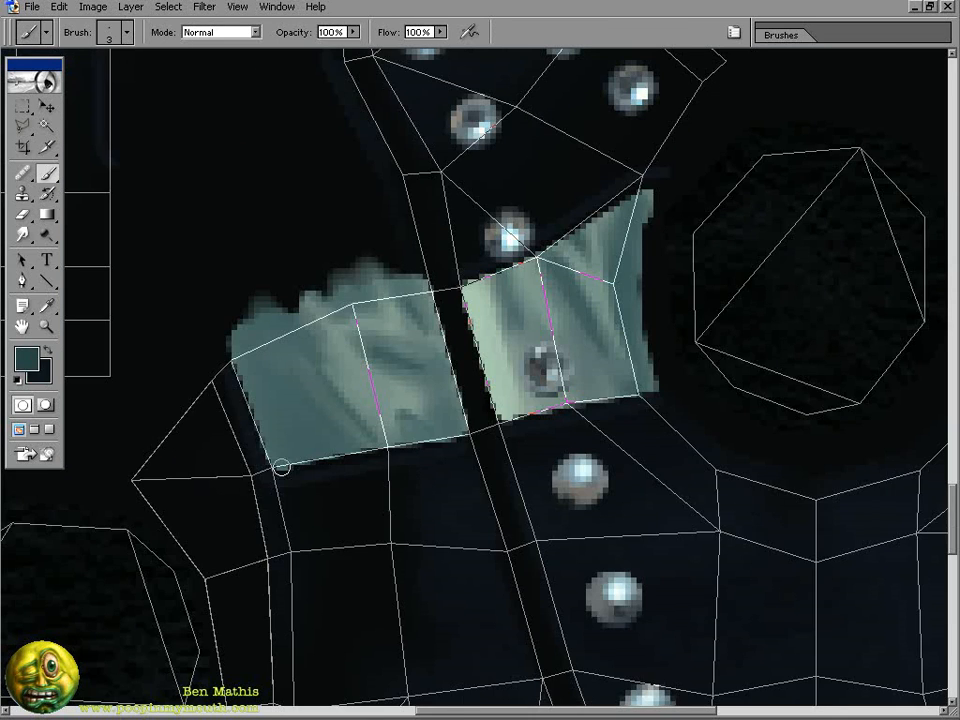
- Darken the edges of the short pale strip left of the button placket with dark teal, using a size 3 brush
key("ctrl+h")
key("x")
mouse_move(313, 460)
left_mouse_down()
mouse_move(422, 437)
mouse_move(441, 313)
mouse_move(429, 284)
left_mouse_up()
key("x")
key("ctrl+h")
mouse_move(238, 350)
left_mouse_down()
mouse_move(374, 298)
mouse_move(450, 297)
left_mouse_up()
key("x")
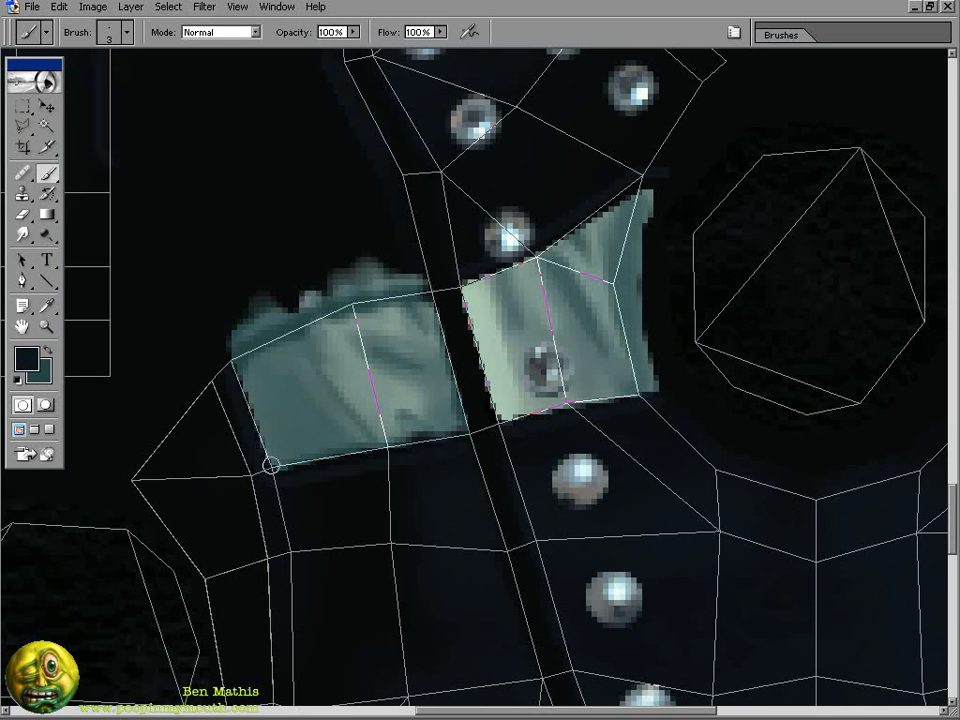
- Shade the edges of the pale strip right of the placket with the two dark colors, and undo the last strokes
key("x")
left_click_drag(510, 426, 656, 392)
left_click_drag(650, 203, 478, 273)
key("x")
mouse_move(648, 192)
left_mouse_down()
mouse_move(617, 279)
mouse_move(645, 395)
left_mouse_up()
left_click_drag(439, 484, 510, 460)
key("ctrl+z")
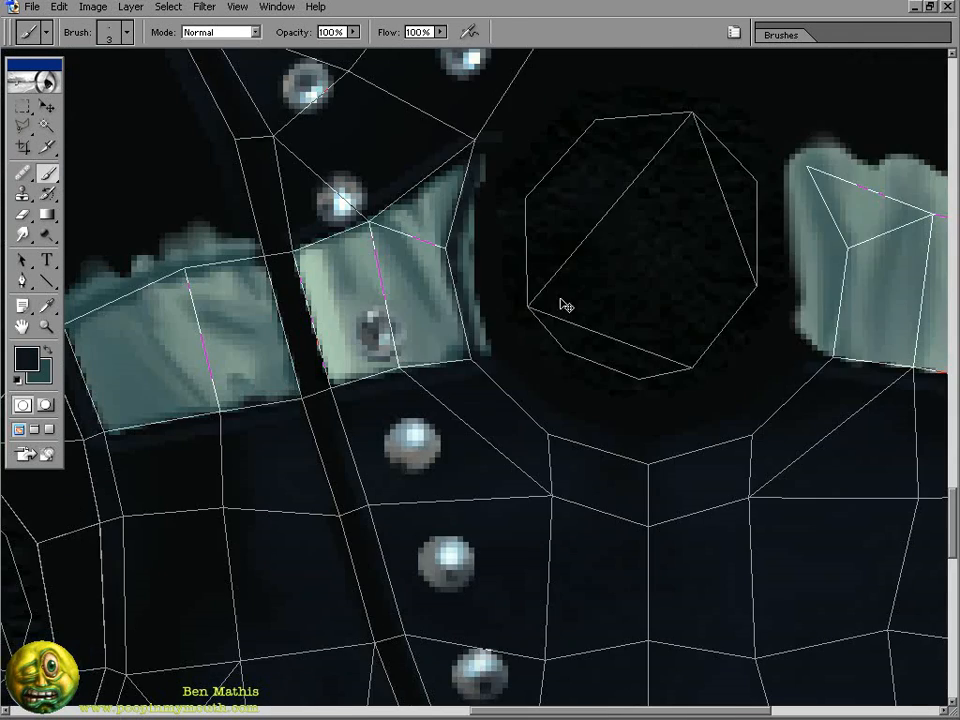
key("ctrl+z")
- Sample a teal from the pale fabric as the foreground color and shade the wide pale strip's upper and left edges
left_click(26, 358)
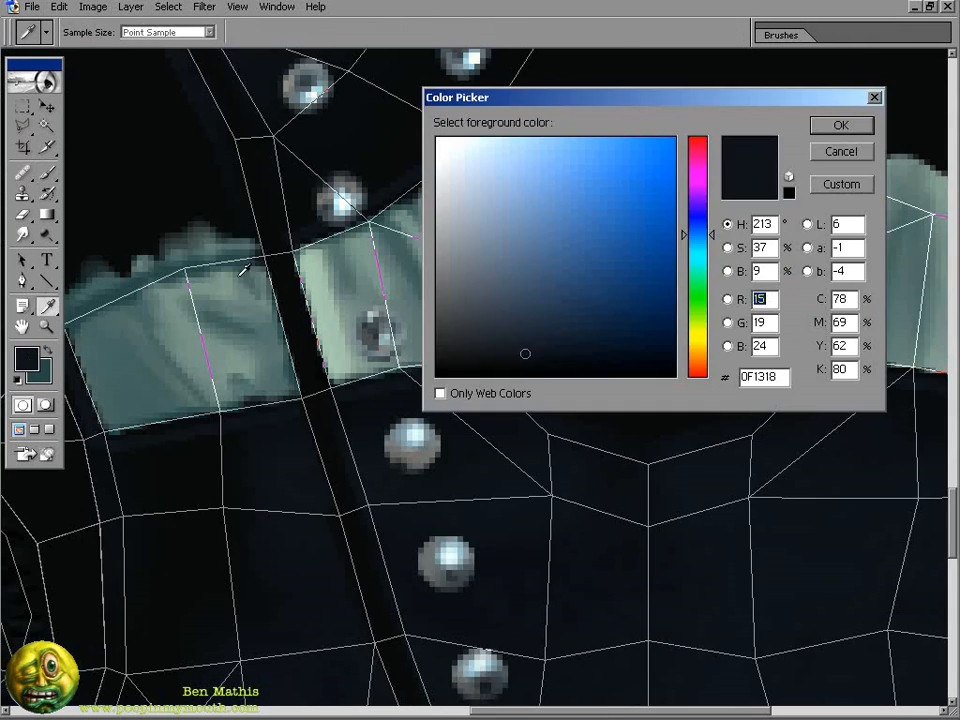
left_click(243, 269)
left_click(836, 130)
left_click_drag(791, 169, 516, 298)
mouse_move(198, 292)
left_mouse_down()
mouse_move(180, 400)
mouse_move(187, 488)
left_mouse_up()
- Pick a dark teal foreground color and darken the wide pale strip's bottom edge
left_click(24, 362)
left_click(542, 346)
mouse_move(532, 304)
left_mouse_down()
mouse_move(572, 382)
mouse_move(557, 486)
mouse_move(690, 343)
mouse_move(820, 373)
left_mouse_up()
left_click(842, 126)
key("x")
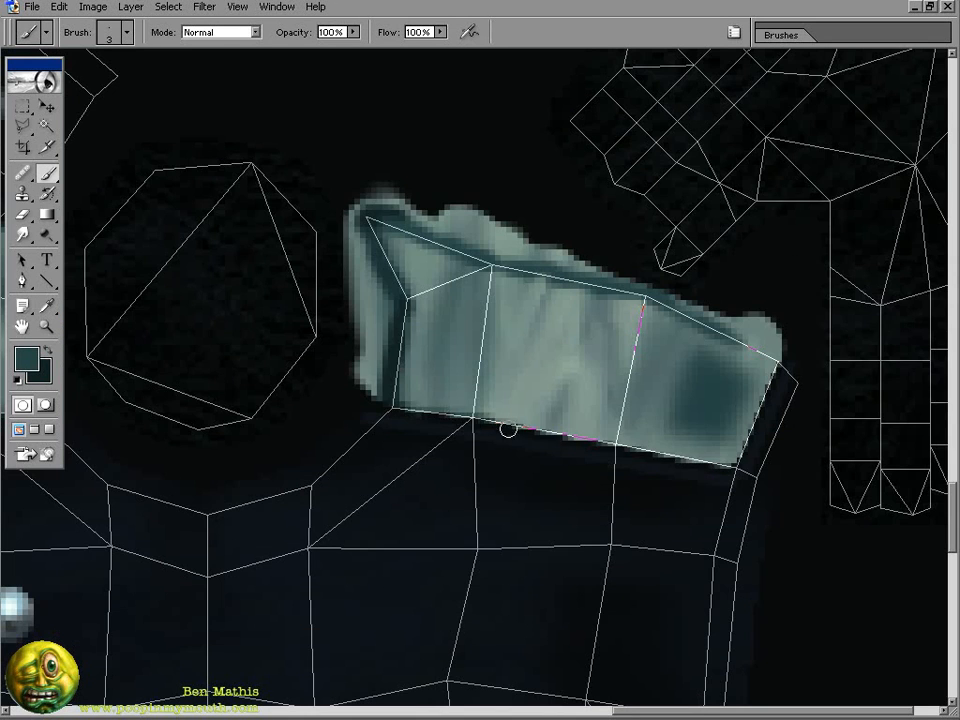
mouse_move(508, 429)
left_mouse_down()
mouse_move(741, 454)
mouse_move(429, 413)
left_mouse_up()
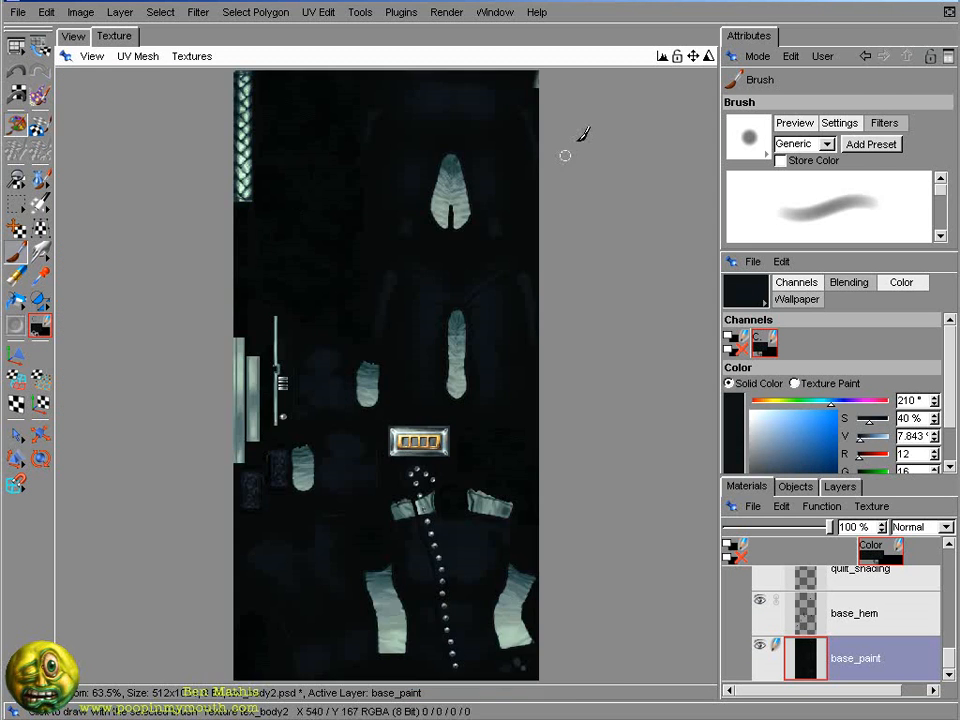
- Switch to BodyPaint 3D and paint faint folds beside the lower jacket buttons, using navy tones sampled from the model
scroll(578, 137, "up", 6)
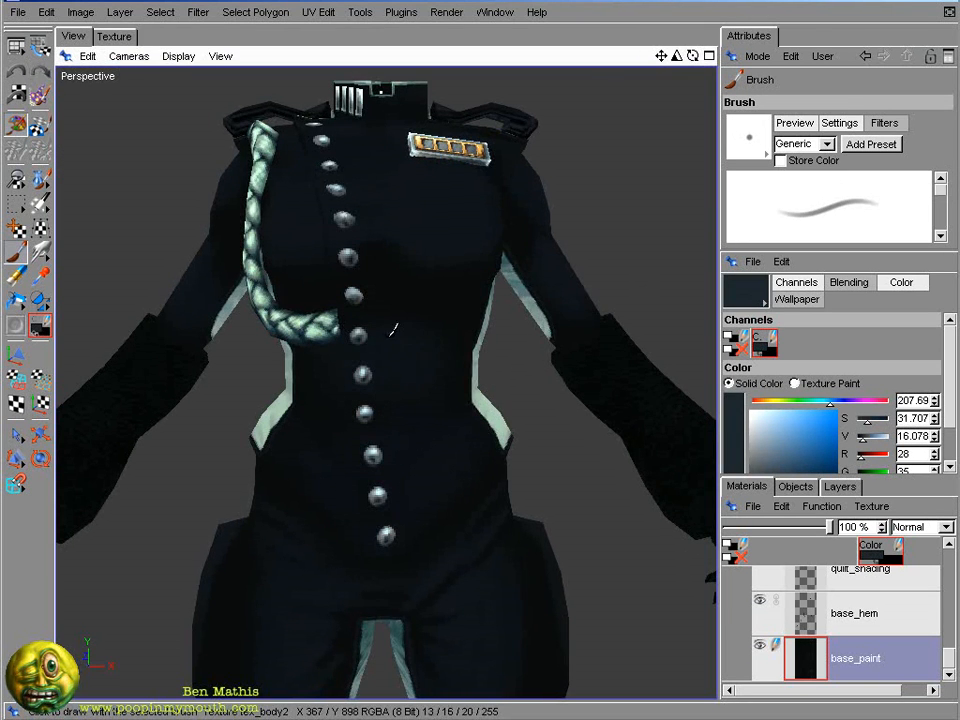
left_click(410, 454, "ctrl")
key("]")
key("[")
left_click(461, 465, "ctrl")
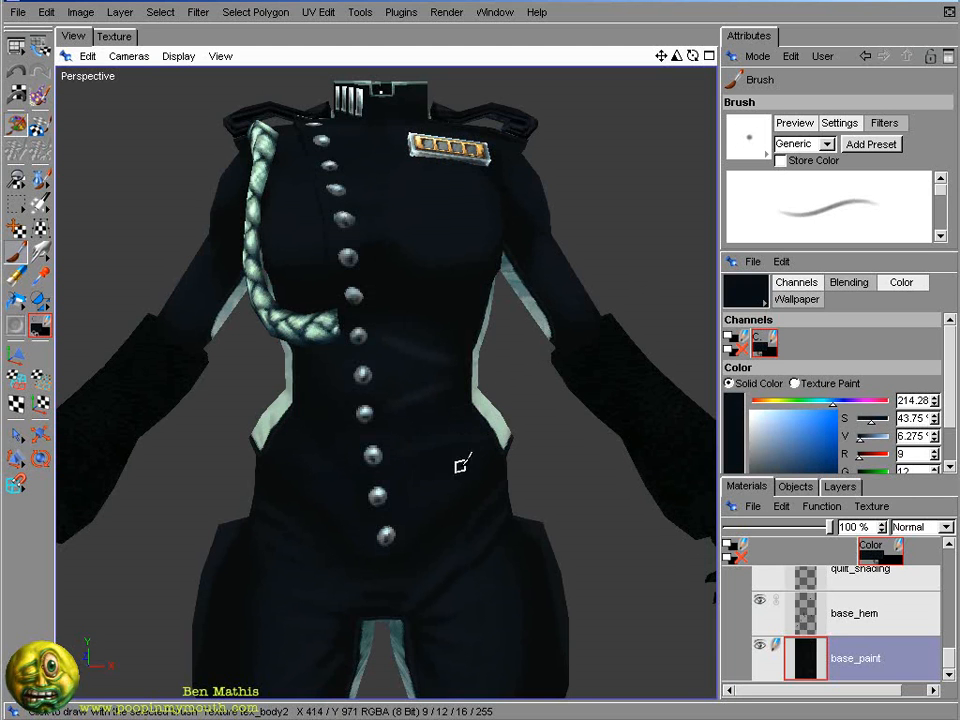
left_click(449, 438, "ctrl")
left_click(396, 428, "ctrl")
left_click(371, 475, "ctrl")
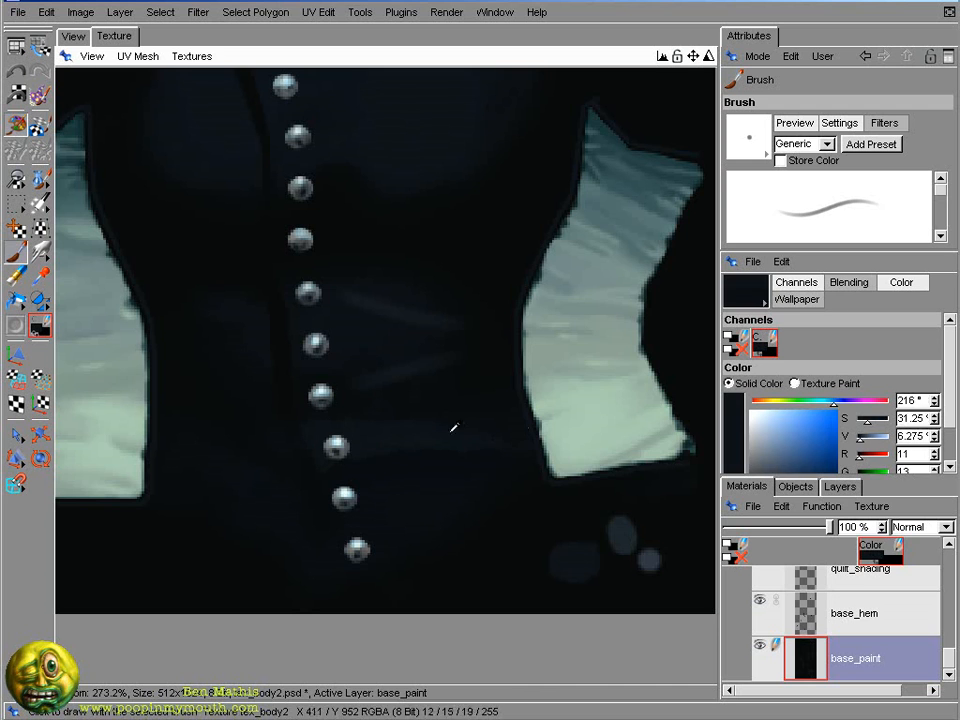
- Refine the horizontal fold beside the lower buttons on the flat texture with sampled light and near-black navy tones
left_click(481, 465, "ctrl")
left_click(434, 438, "ctrl")
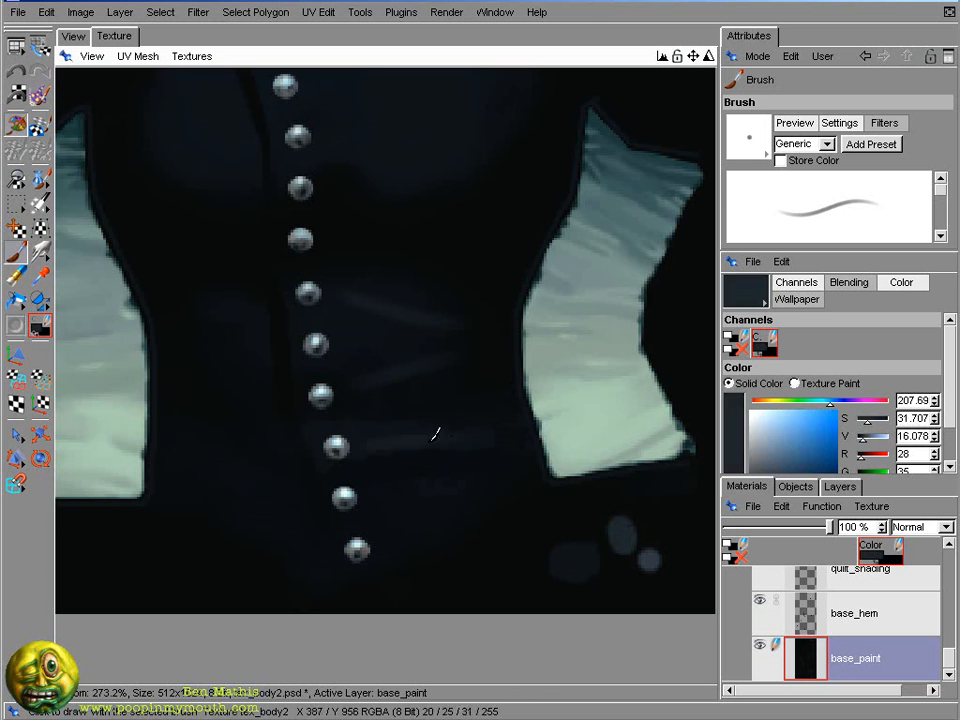
left_click(440, 345, "ctrl")
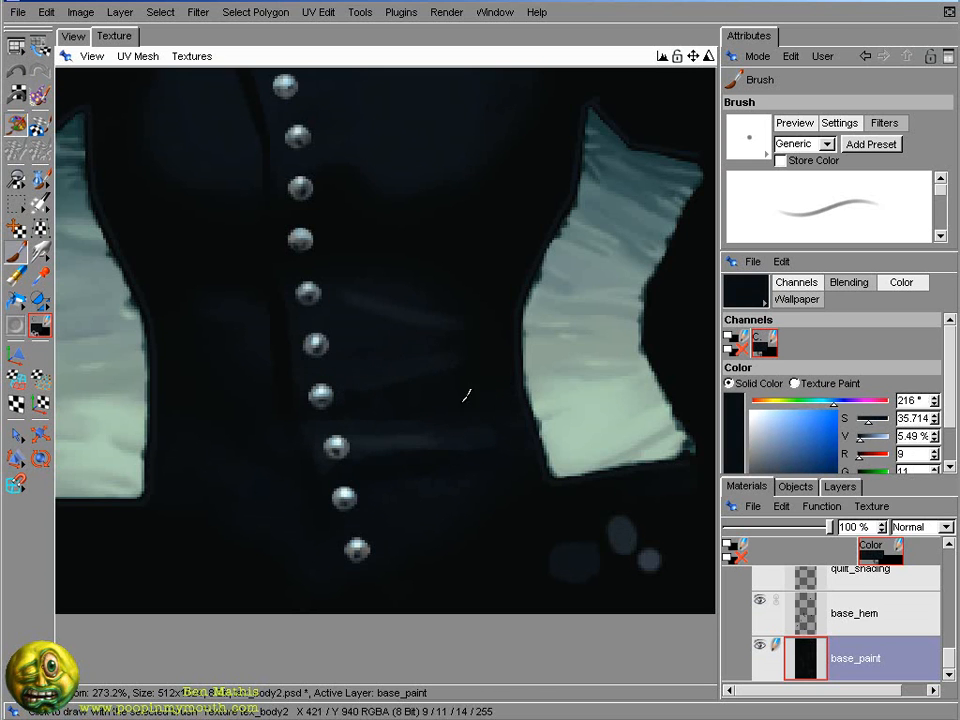
left_click(463, 382, "ctrl")
left_click(450, 394, "ctrl")
- Brighten the middle waist fold and soften the uppermost one on the flat texture with sampled navy tones
left_click(411, 315, "ctrl")
left_click(409, 423, "ctrl")
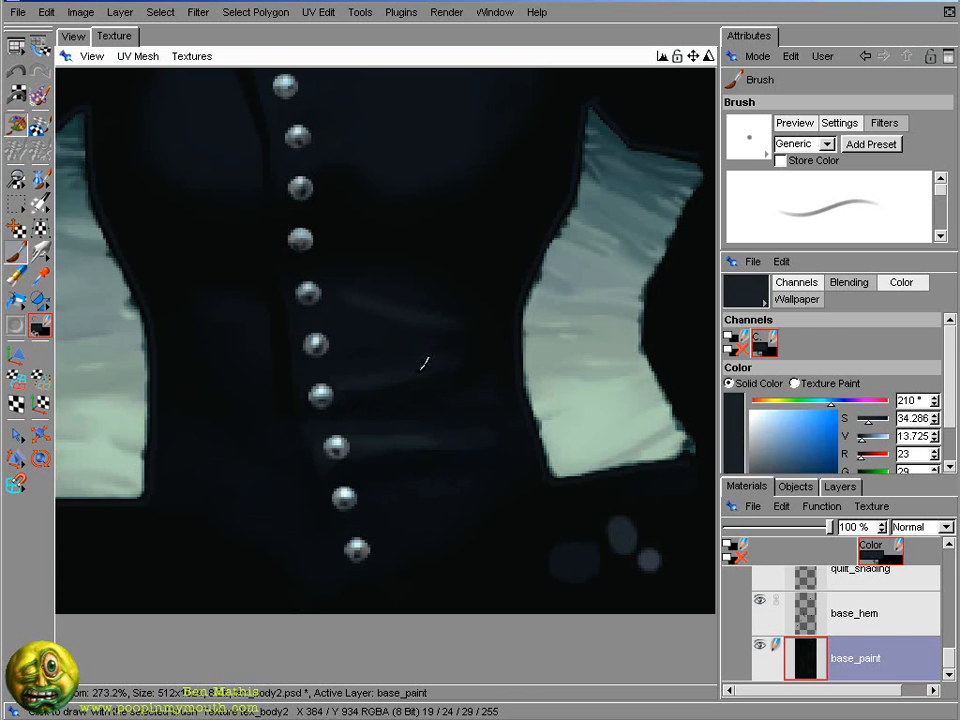
left_click(327, 271, "ctrl")
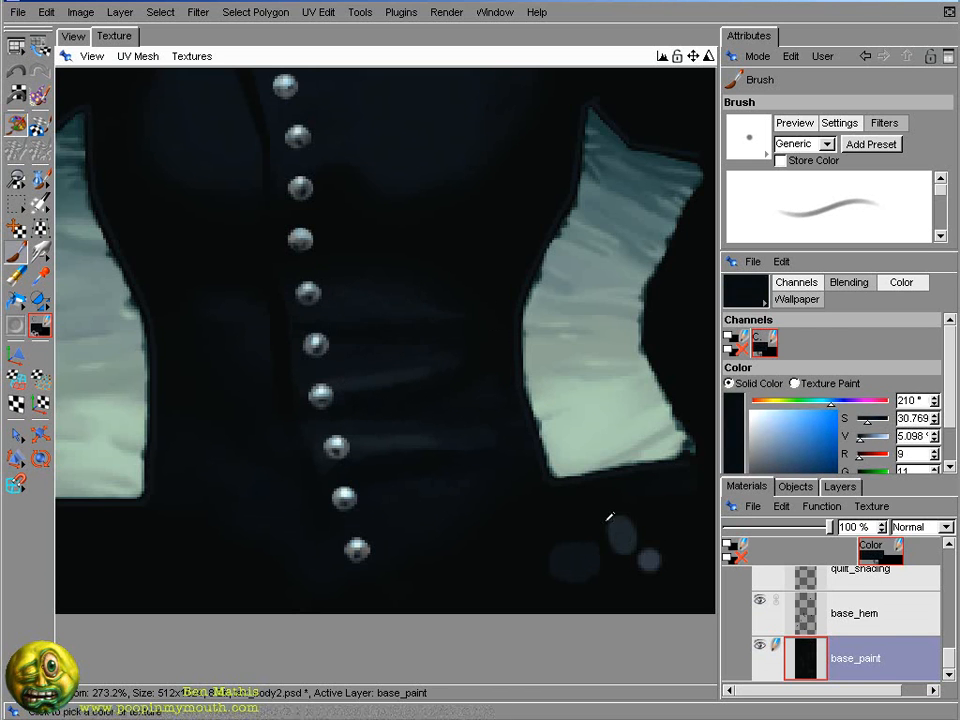
left_click(486, 296, "ctrl")
left_click(465, 253, "ctrl")
- Paint finer folds across the jacket's waist and hip on the 3D model with a smaller brush and sampled navy tones
left_click(74, 36)
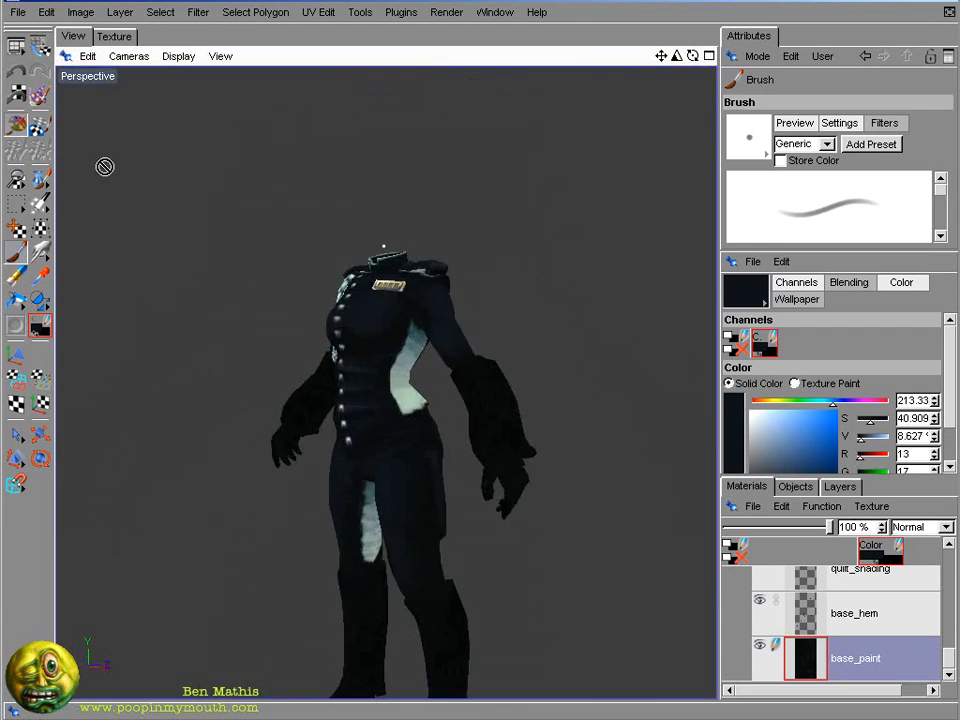
left_click_drag(593, 347, 614, 345, "alt")
key("bracketleft")
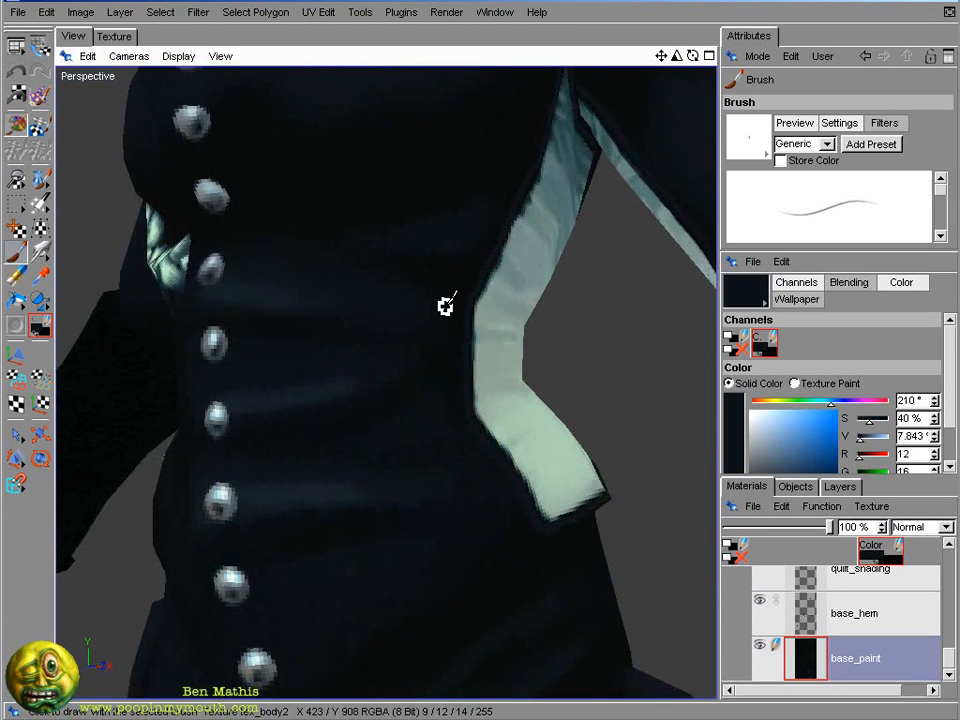
left_click(446, 308, "ctrl")
left_click(332, 434, "ctrl")
left_click(402, 518, "ctrl")
left_click(444, 536, "ctrl")
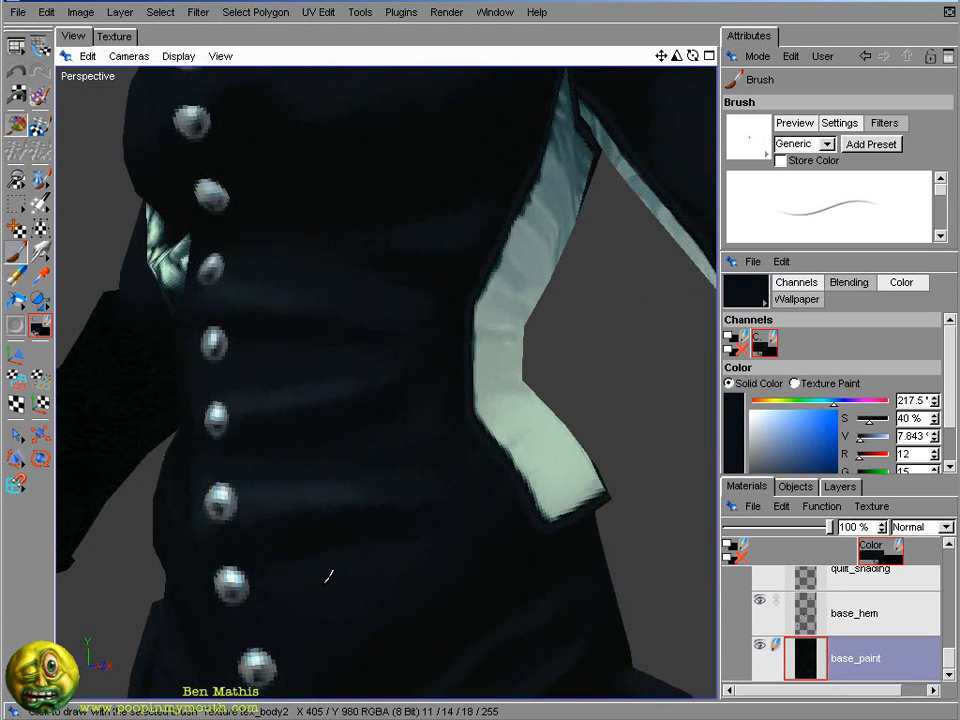
left_click_drag(328, 576, 382, 570, "alt")
left_click(404, 385, "ctrl")
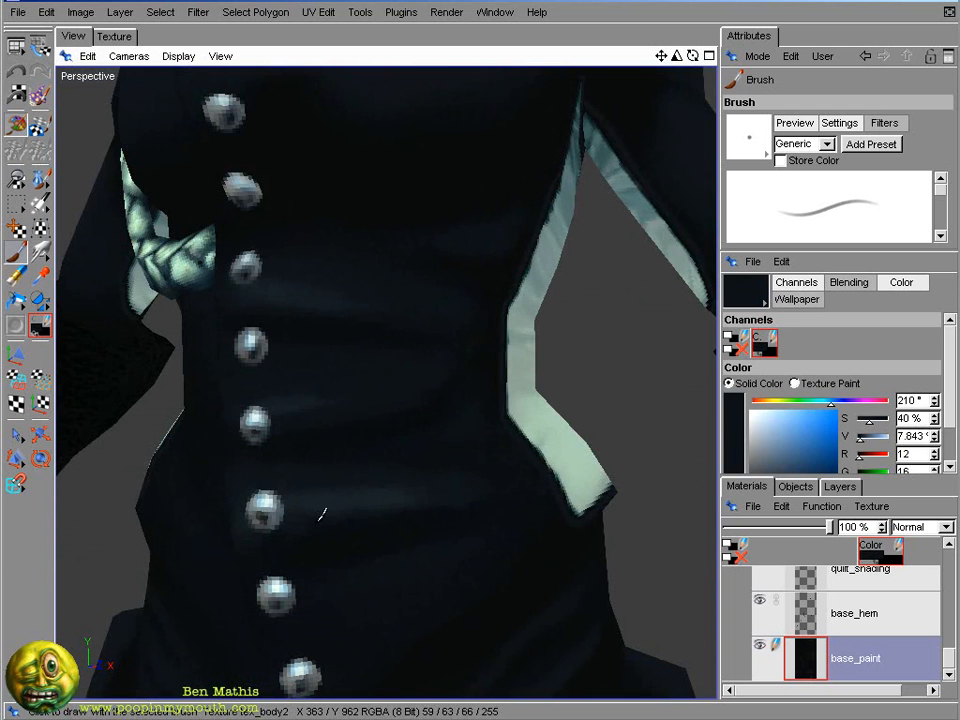
- Paint a lighter navy fold on the flat texture, running toward the pale side panel's upper edge
left_click(114, 36)
left_click(416, 445, "ctrl")
scroll(470, 490, "up", 3)
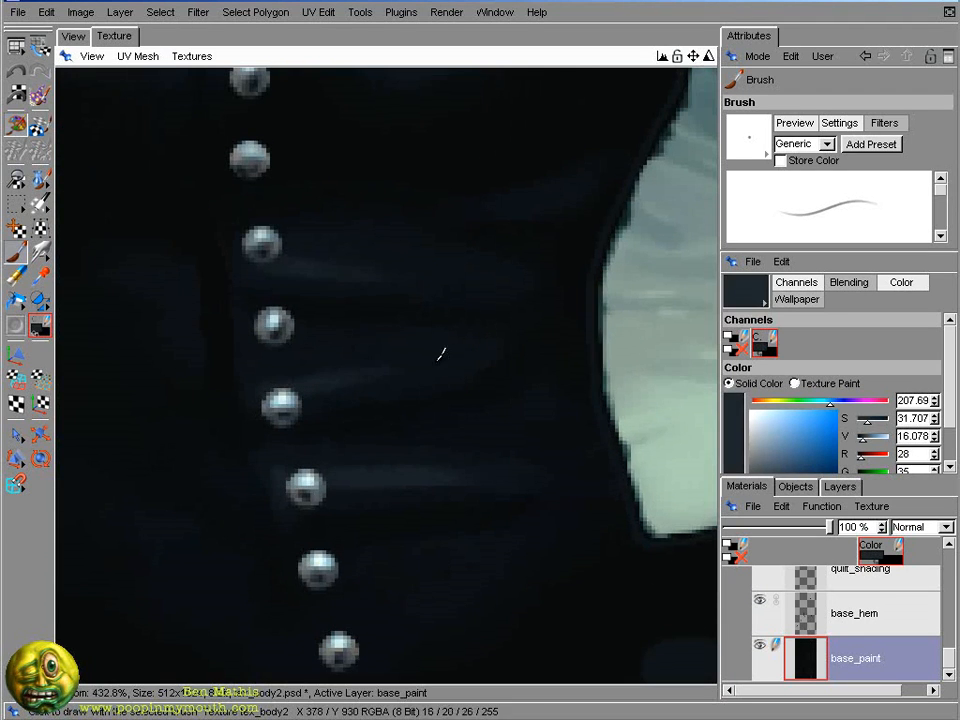
left_click_drag(532, 203, 602, 186)
- Paint faint navy folds on the flat texture between the left pale panel and the button placket, using sampled tones
left_click_drag(693, 58, 946, 16)
left_click(490, 275, "ctrl")
left_click(424, 306, "ctrl")
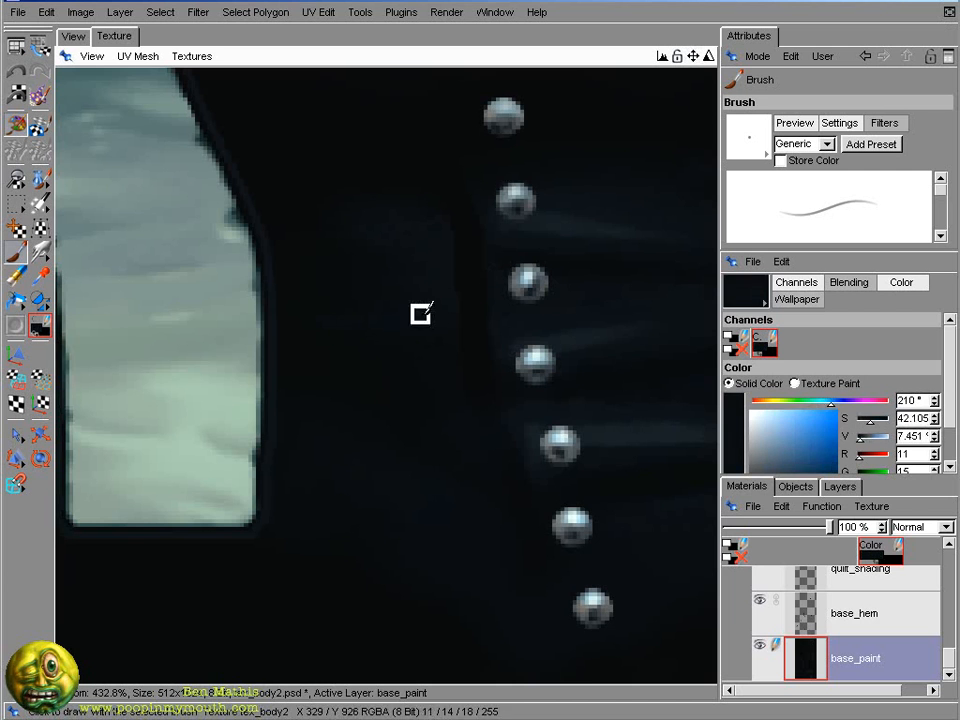
left_click(449, 262, "ctrl")
left_click(488, 270, "ctrl")
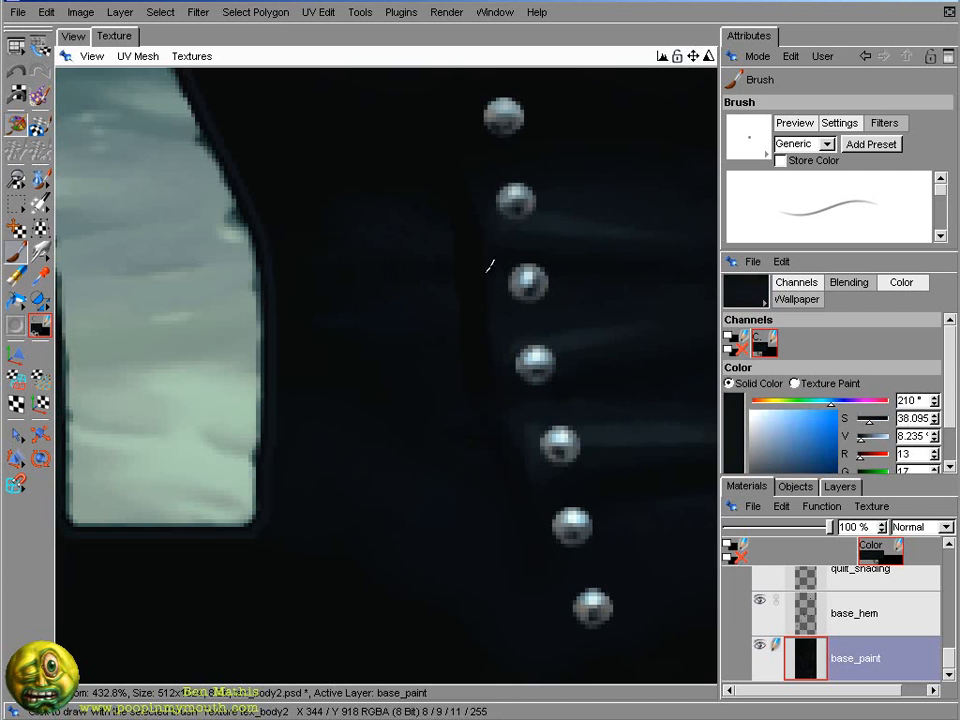
- Extend the coat's dark front seam with a lighter edge down beside the lower buttons, using the UV mesh as a guide
left_click(514, 448, "ctrl")
left_click(138, 56)
left_click(162, 70)
left_click(167, 83)
left_click(514, 428)
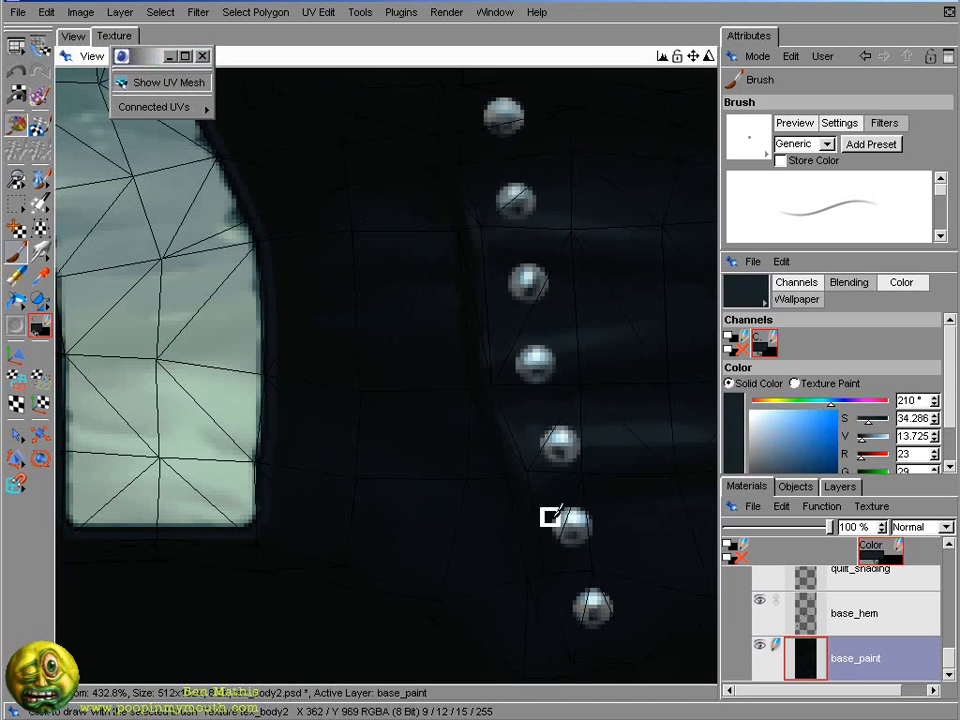
left_click(571, 468, "ctrl")
left_click(514, 514, "ctrl")
- Hide the UV mesh and paint faint horizontal folds on the coat's waist beside the front seam
left_click(167, 83)
left_click(391, 314, "ctrl")
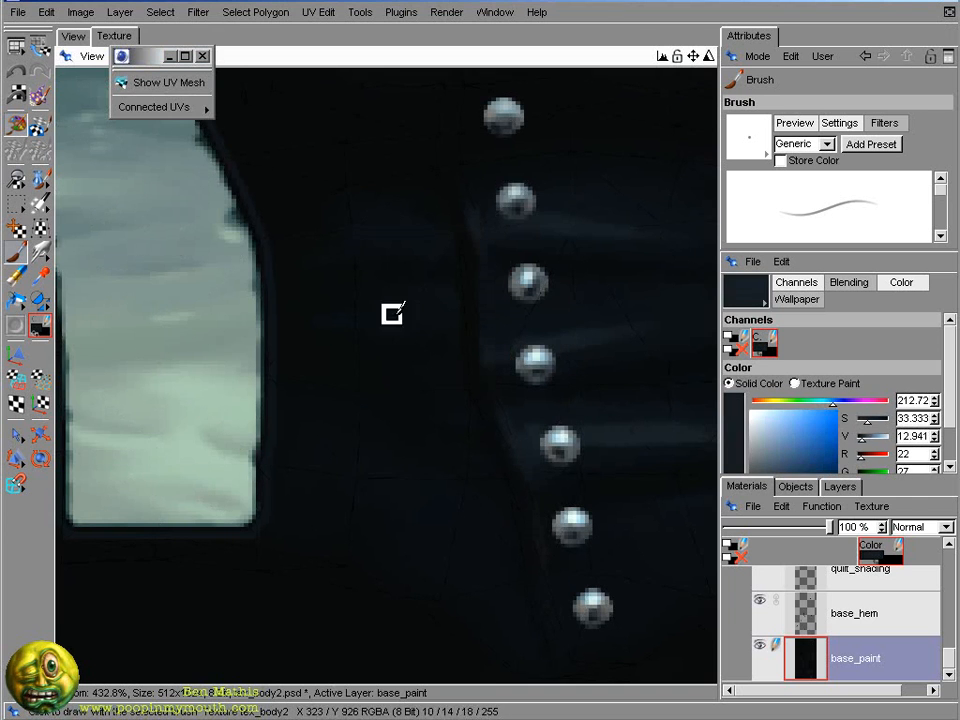
left_click(461, 415, "ctrl")
left_click(379, 392, "ctrl")
- Paint soft waist folds around the lower buttons directly on the 3D model with sampled coat colours
left_click(73, 36)
mouse_move(536, 396)
right_mouse_down("alt")
mouse_move(315, 297)
mouse_move(500, 390)
right_mouse_up("alt")
left_click_drag(500, 390, 346, 488, "alt")
left_click(355, 506, "ctrl")
mouse_move(335, 556)
left_mouse_down("alt")
mouse_move(377, 371)
mouse_move(439, 240)
left_mouse_up("alt")
left_click(397, 379, "ctrl")
left_click(326, 256, "ctrl")
left_click(402, 272, "ctrl")
key("]")
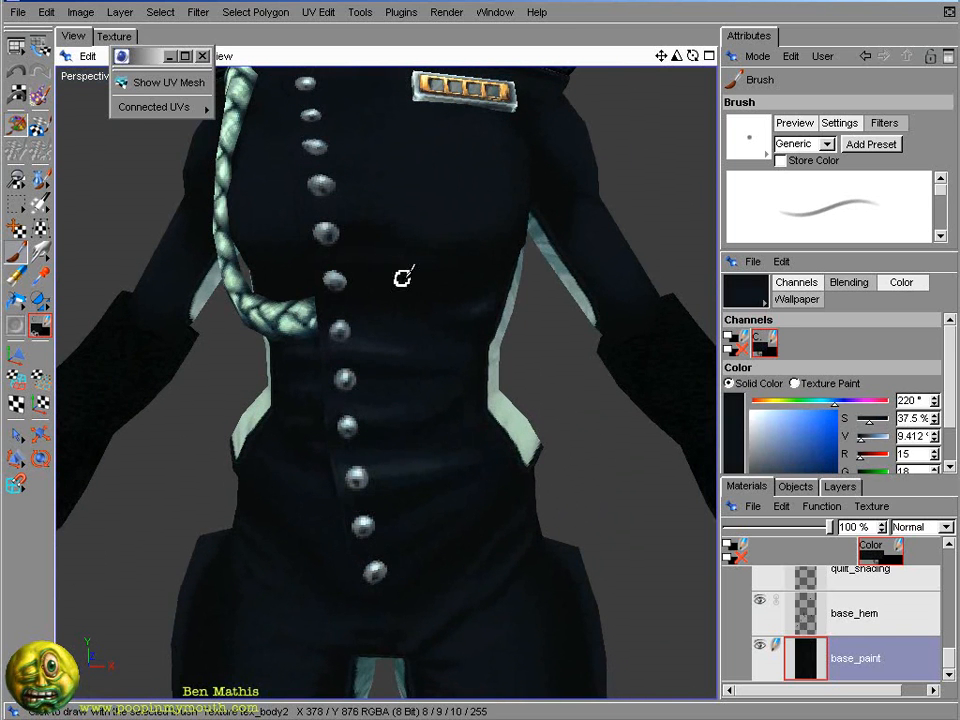
- Paint faint folds across the chest on both sides of the button row with sampled navy tones
left_click(450, 261, "ctrl")
left_click(396, 294, "ctrl")
mouse_move(396, 294)
left_mouse_down("alt")
mouse_move(392, 251)
mouse_move(567, 203)
mouse_move(373, 255)
left_mouse_up("alt")
left_click(448, 194, "ctrl")
left_click(396, 331, "ctrl")
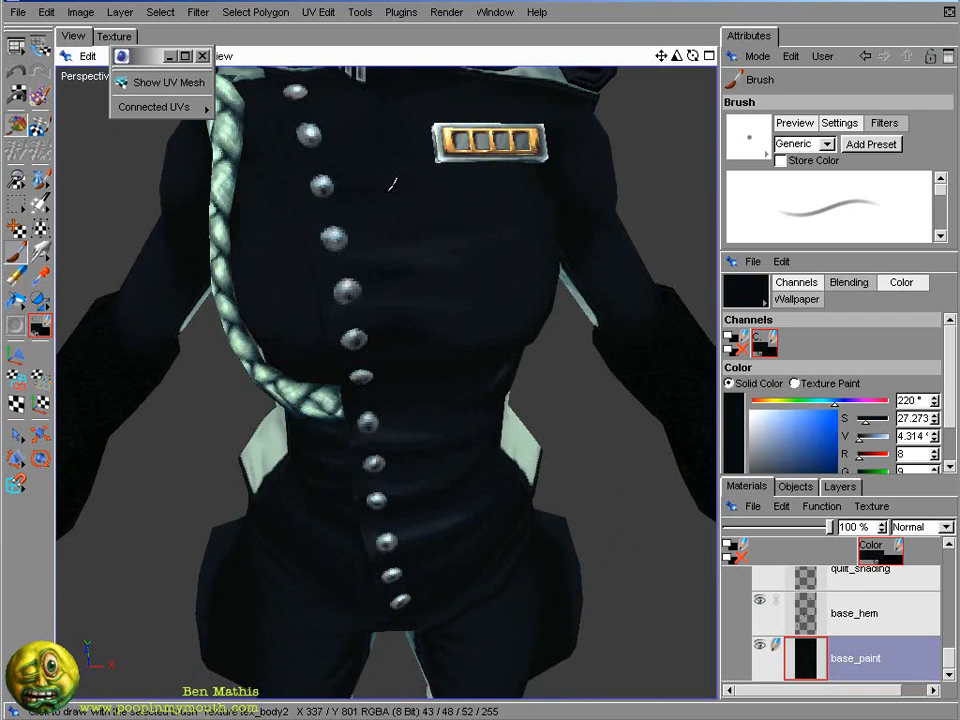
left_click(253, 221, "ctrl")
- Paint creases on the chest radiating from the armpit above the pale side cutout
mouse_move(253, 221)
left_mouse_down("alt")
mouse_move(371, 197)
mouse_move(369, 118)
left_mouse_up("alt")
left_click(358, 228, "ctrl")
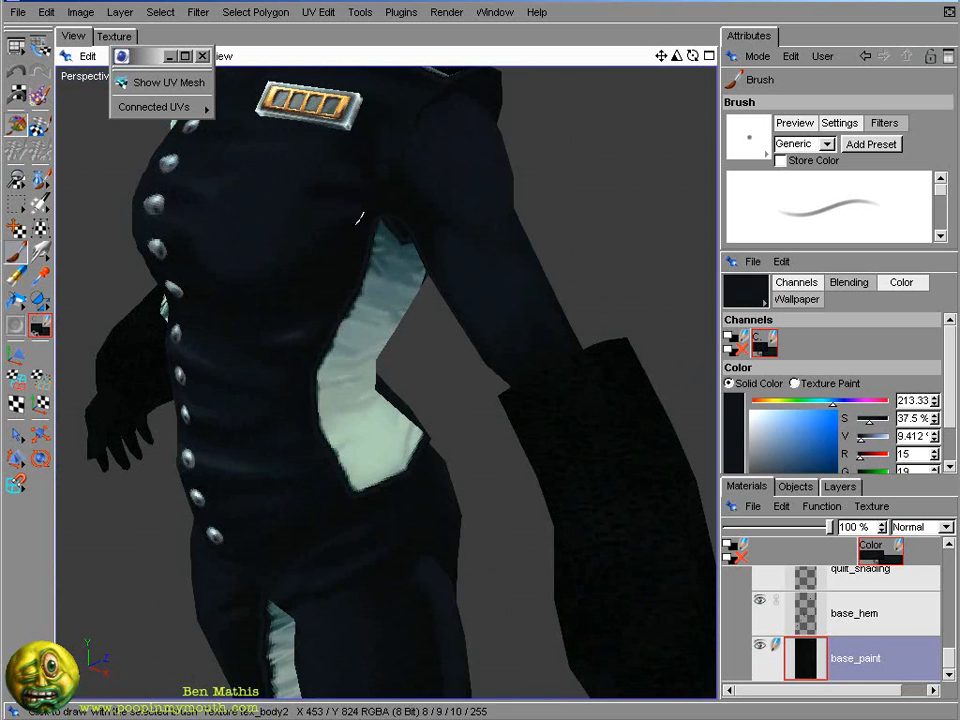
left_click(352, 243, "ctrl")
left_click(130, 39)
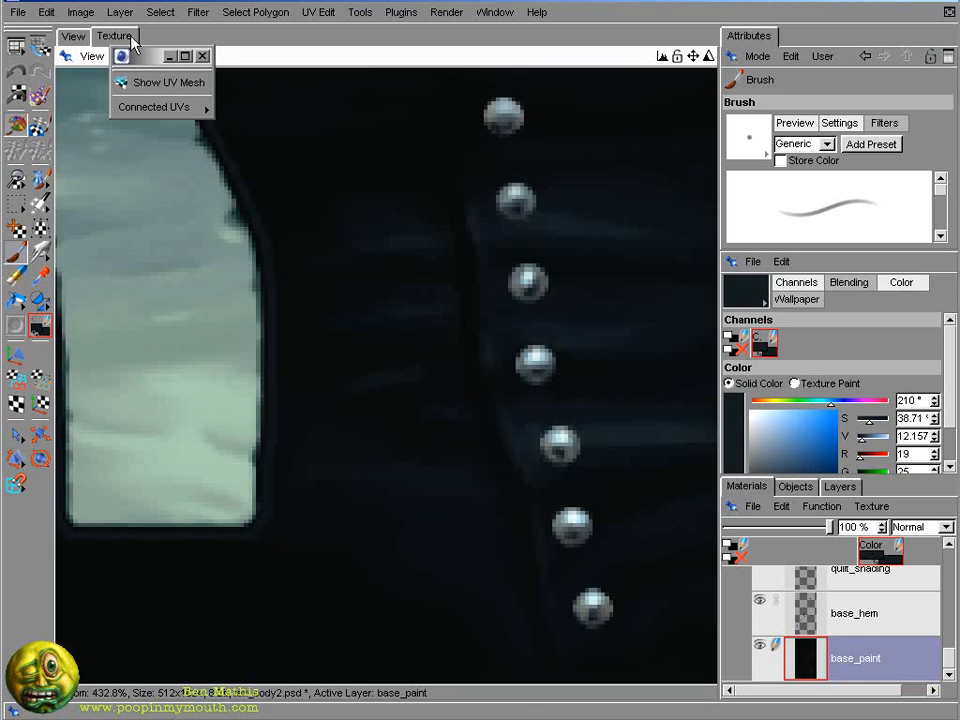
middle_click_drag(640, 180, 445, 360, "alt")
left_click(454, 376, "ctrl")
key("bracketleft")
left_click(480, 263, "ctrl")
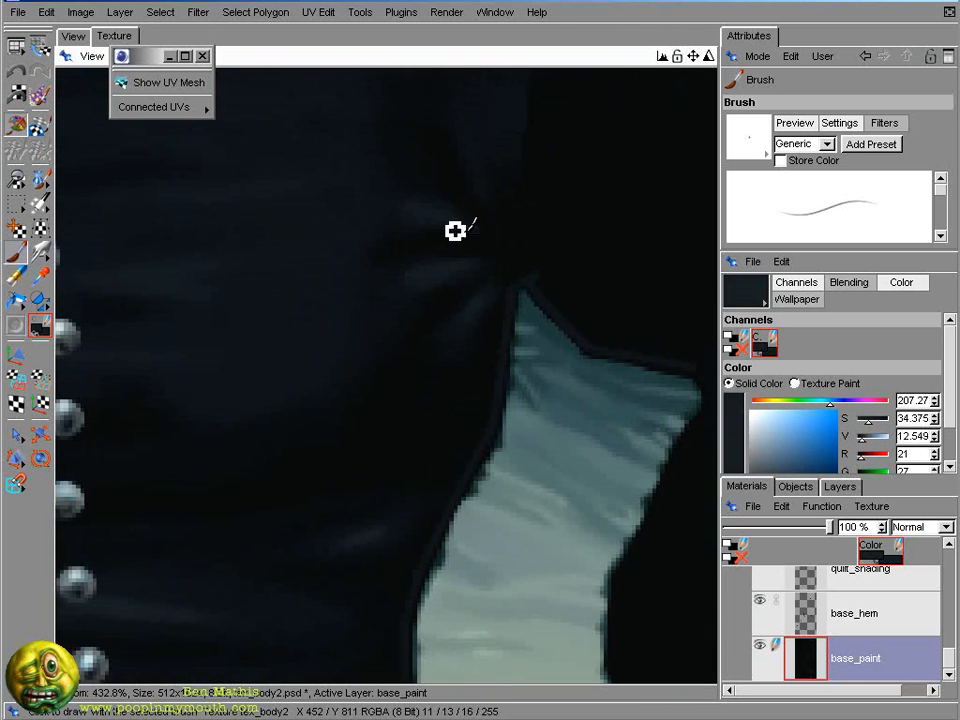
left_click(346, 271, "ctrl")
- Refine the armpit creases on the 3D model and continue them onto the upper sleeve
left_click(73, 36)
right_click_drag(163, 304, 382, 321, "alt")
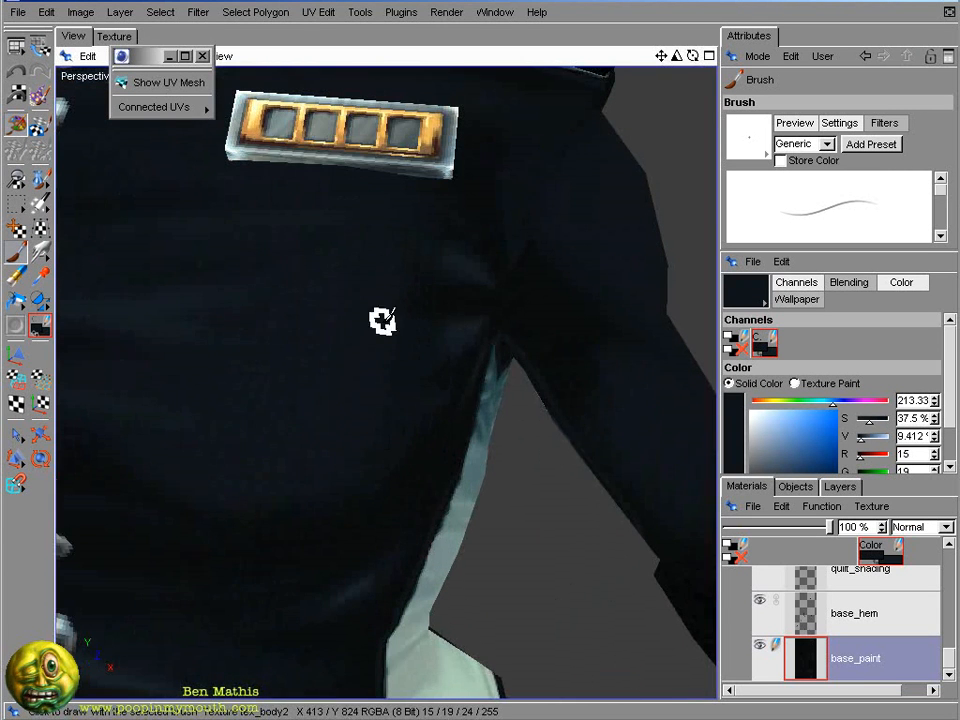
left_click_drag(501, 180, 521, 234, "alt")
left_click(521, 234, "ctrl")
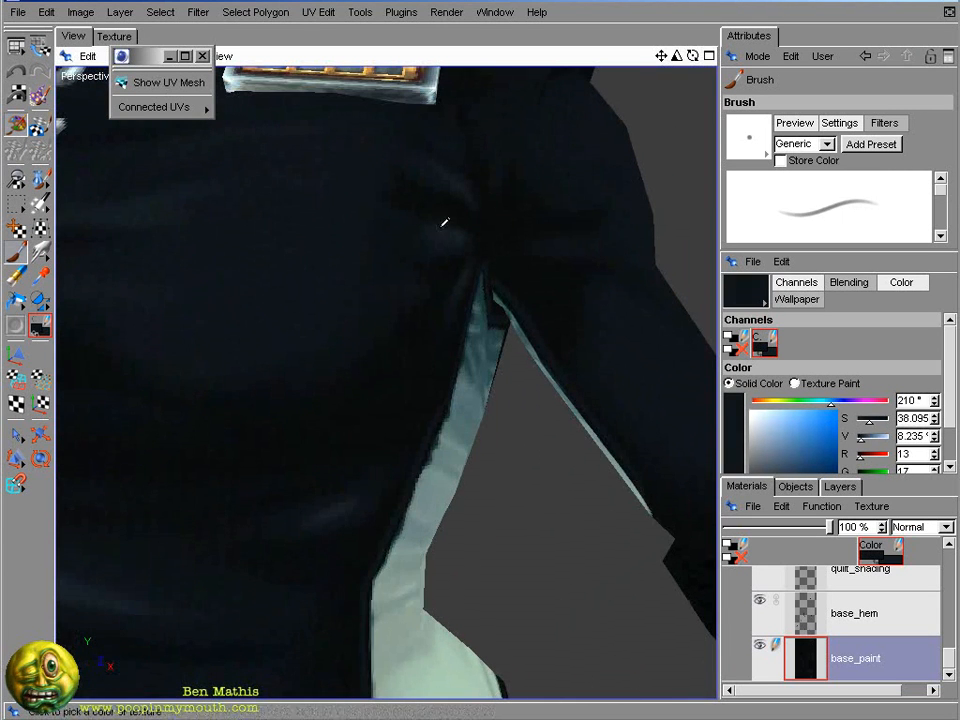
left_click(615, 230, "ctrl")
left_click(540, 292, "ctrl")
left_click(572, 281, "ctrl")
left_click(586, 289, "ctrl")
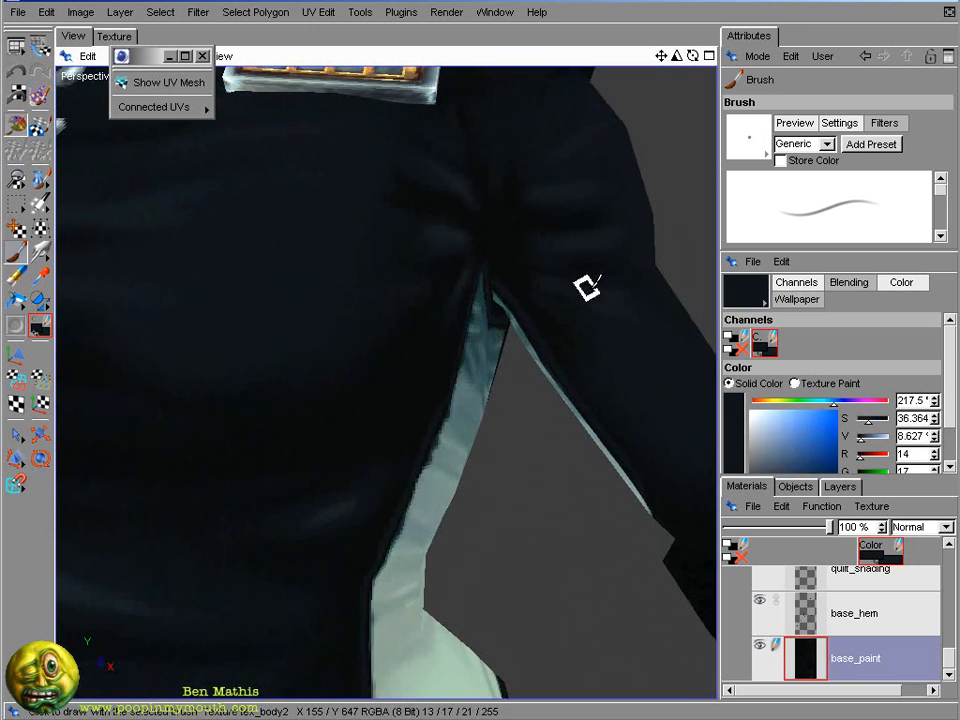
- Shade the coat front in the texture with a larger soft brush in a sampled near-black
right_click_drag(586, 289, 330, 215, "alt")
left_click(114, 36)
middle_click_drag(500, 600, 530, 450, "alt")
left_click(608, 504, "ctrl")
right_click_drag(594, 493, 640, 480, "alt")
middle_click_drag(430, 110, 493, 373, "alt")
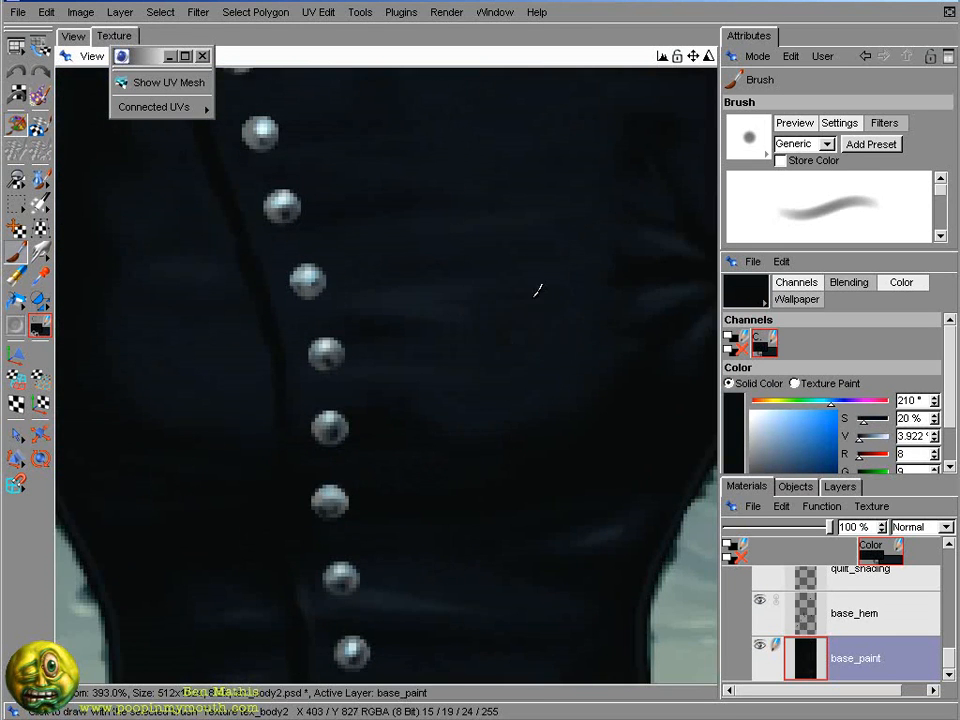
- Sample the blue-grey swatch below the pale side panel and paint lighter fold highlights across the chest beside the buttons
middle_click_drag(645, 202, 454, 126, "alt")
middle_click_drag(590, 540, 577, 87, "alt")
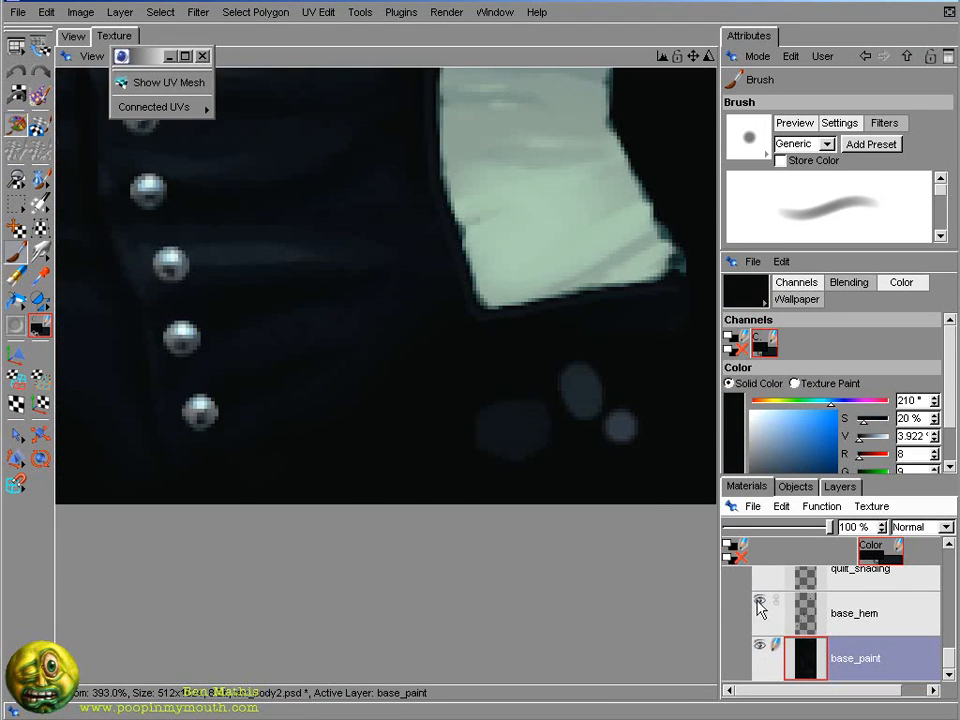
left_click(621, 426, "ctrl")
right_click_drag(615, 388, 590, 388, "alt")
middle_click_drag(420, 130, 570, 600, "alt")
scroll(850, 610, "up", 3)
middle_click_drag(520, 260, 521, 274, "alt")
mouse_move(500, 268)
middle_mouse_down()
mouse_move(555, 268)
mouse_move(480, 280)
middle_mouse_up()
left_click_drag(355, 287, 422, 280)
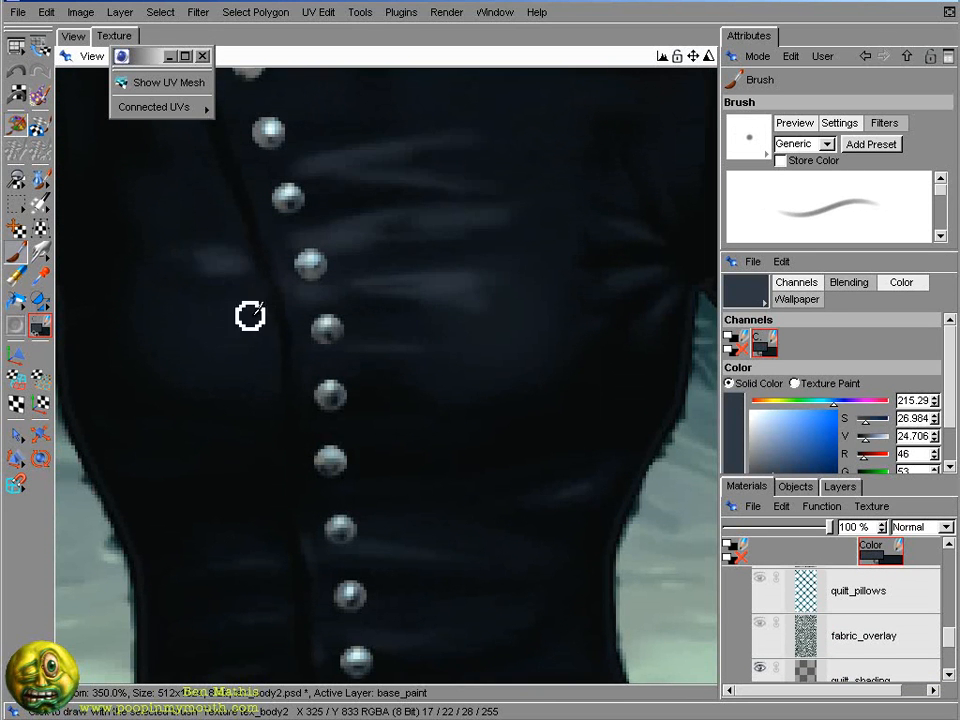
- Soften the chest highlights on the 3D model with a larger brush, alternating light and dark coat colours
left_click(73, 36)
mouse_move(422, 264)
right_mouse_down("alt")
mouse_move(750, 146)
mouse_move(815, 150)
right_mouse_up("alt")
middle_click_drag(290, 349, 321, 349)
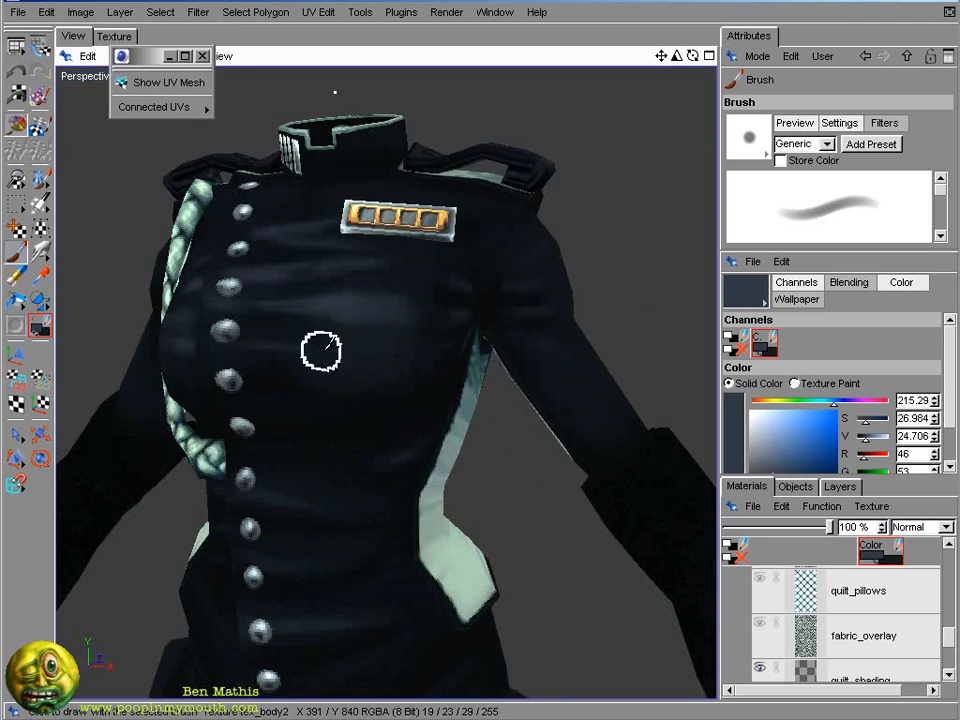
mouse_move(330, 340)
left_mouse_down("alt")
mouse_move(401, 150)
mouse_move(465, 180)
left_mouse_up("alt")
left_click_drag(272, 283, 548, 225, "alt")
key("x")
left_click_drag(433, 285, 249, 328, "alt")
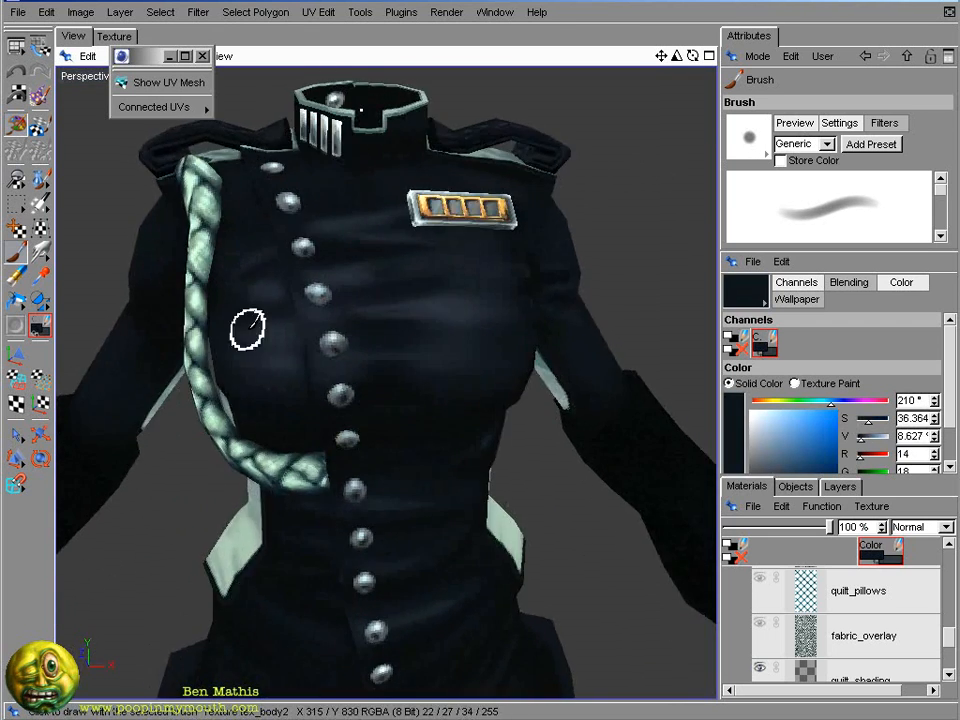
- Blend the folds on the upper chest between the buttons and the rank badge with a smaller brush and sampled navy tones
right_click_drag(249, 328, 765, 199, "alt")
key("x")
key("x")
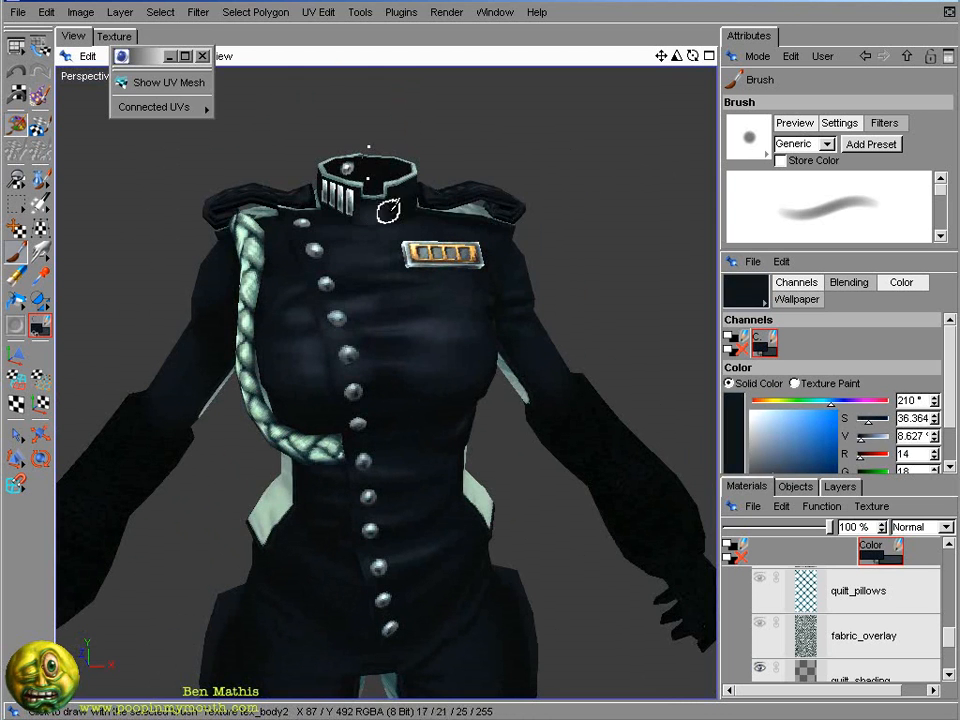
key("x")
key("x")
mouse_move(392, 214)
left_mouse_down("alt")
mouse_move(406, 203)
mouse_move(420, 230)
left_mouse_up("alt")
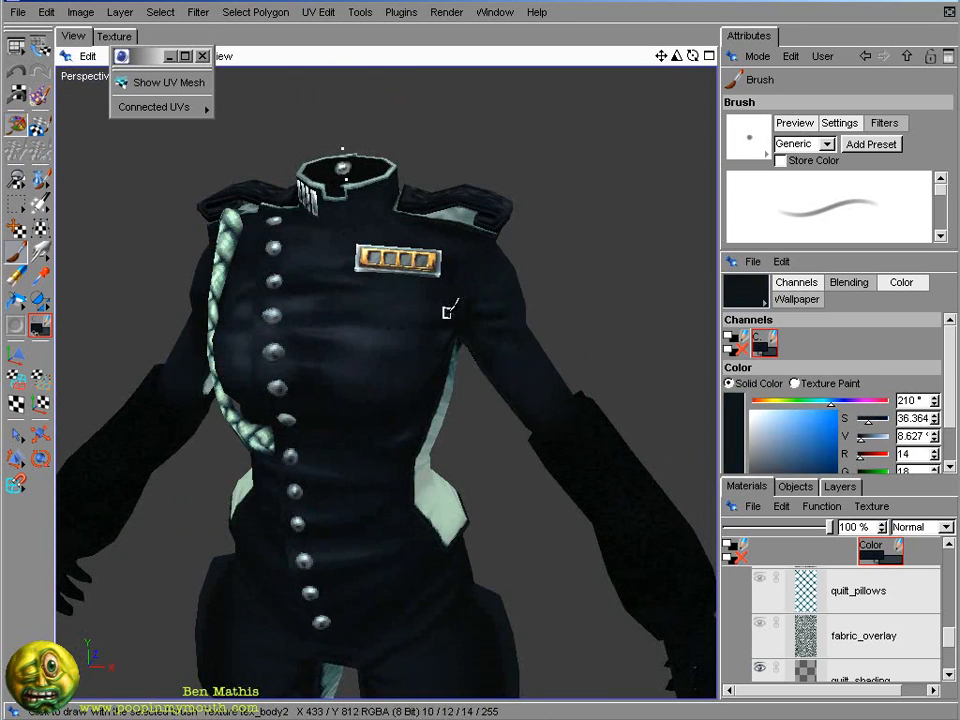
left_click(352, 293, "ctrl")
left_click(326, 275, "ctrl")
left_click(300, 245, "ctrl")
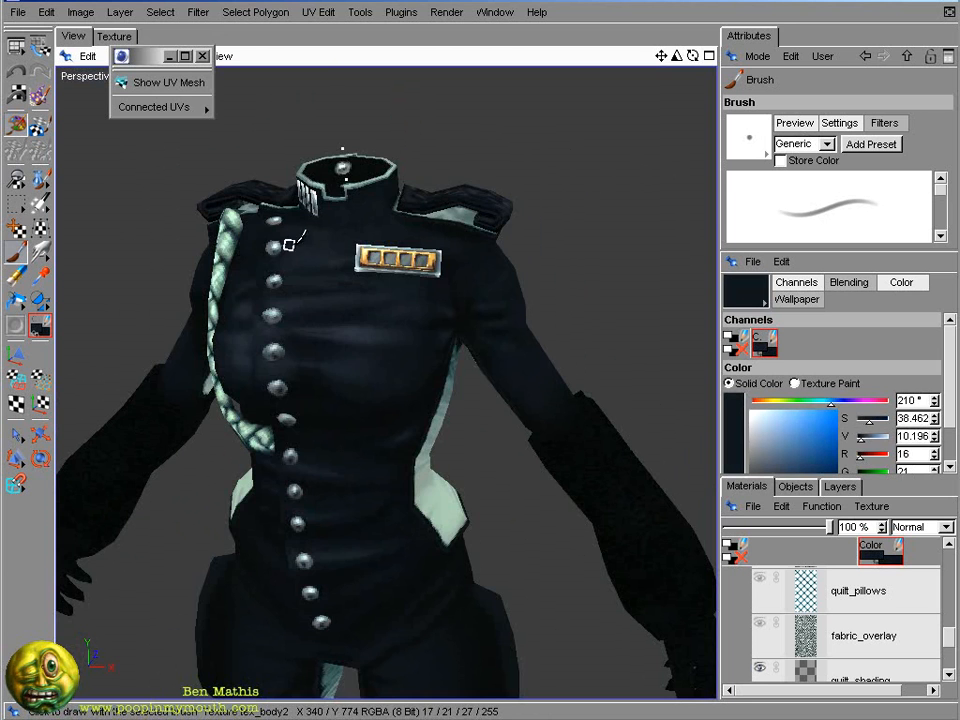
- Paint fine creases from the armpit on the braided side towards the front seam, using sampled light and dark tones
left_click_drag(440, 278, 450, 345, "alt")
left_click(452, 345, "ctrl")
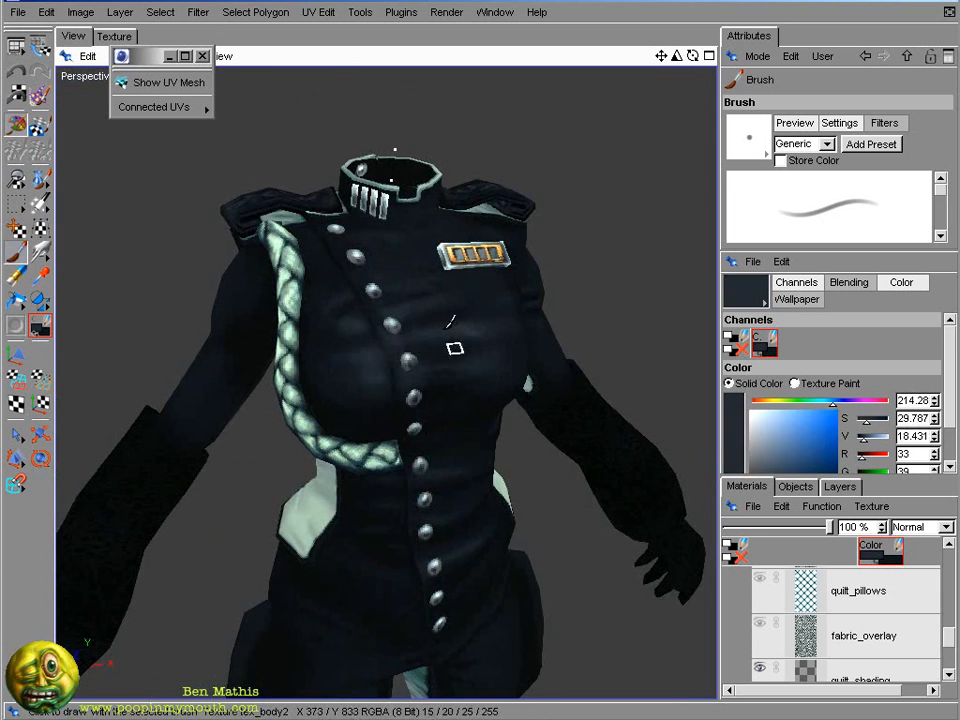
left_click(375, 334, "ctrl")
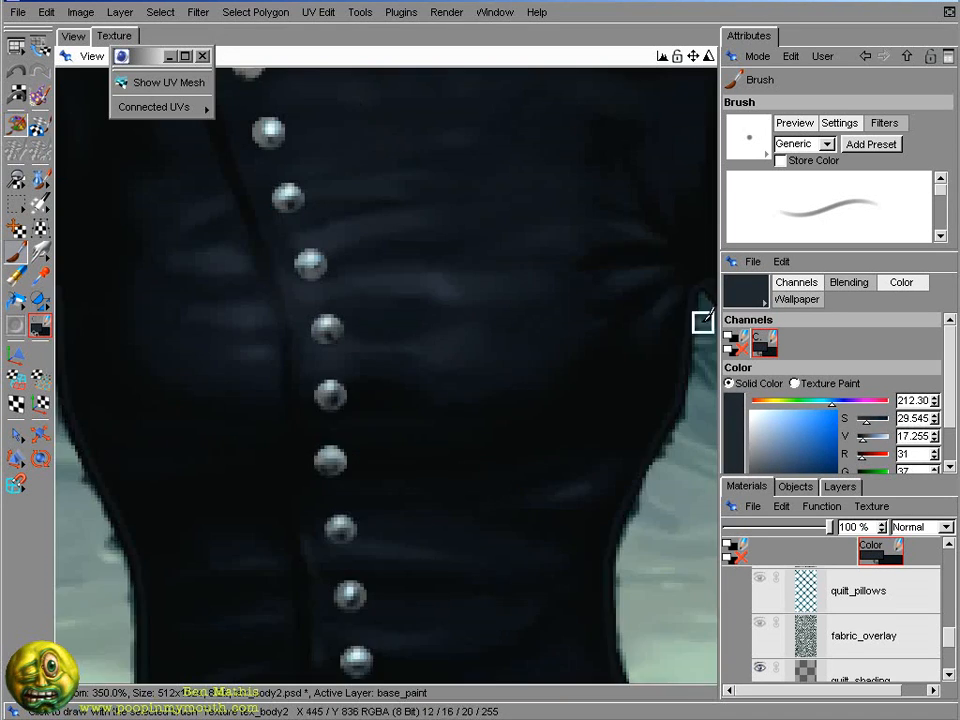
left_click(138, 315, "ctrl")
left_click(148, 431, "ctrl")
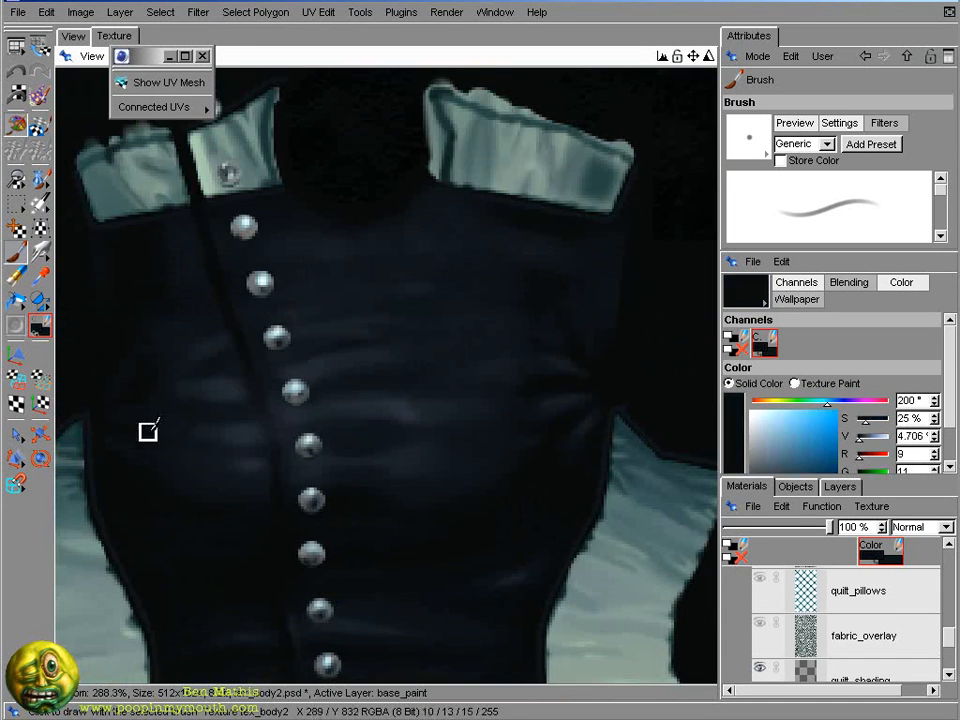
left_click(146, 388, "ctrl")
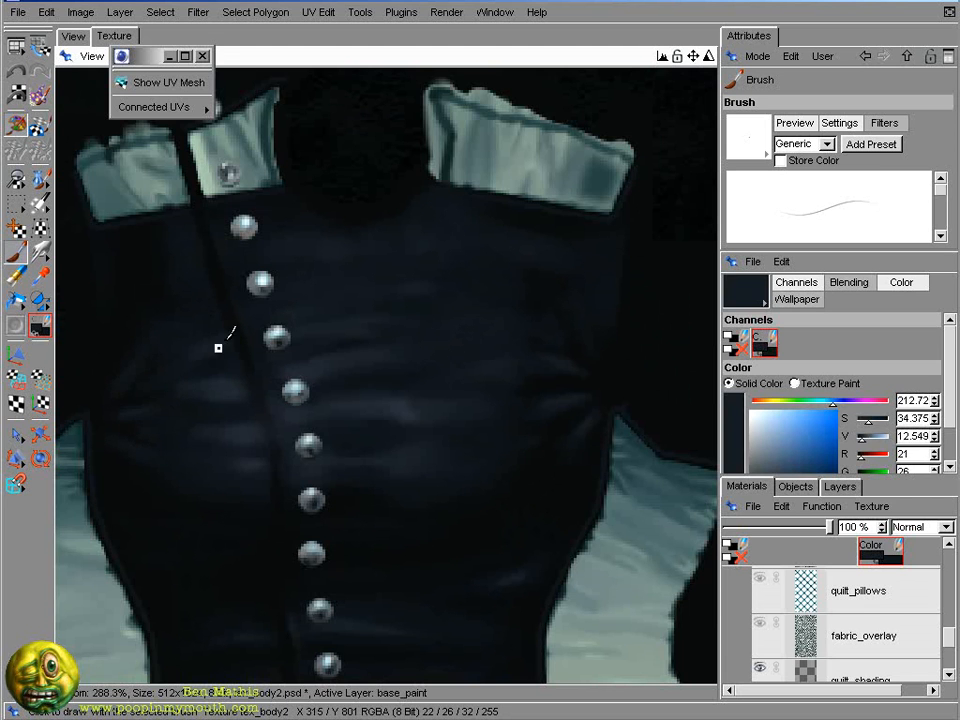
left_click(196, 374, "ctrl")
left_click(142, 450, "ctrl")
left_click(212, 402, "ctrl")
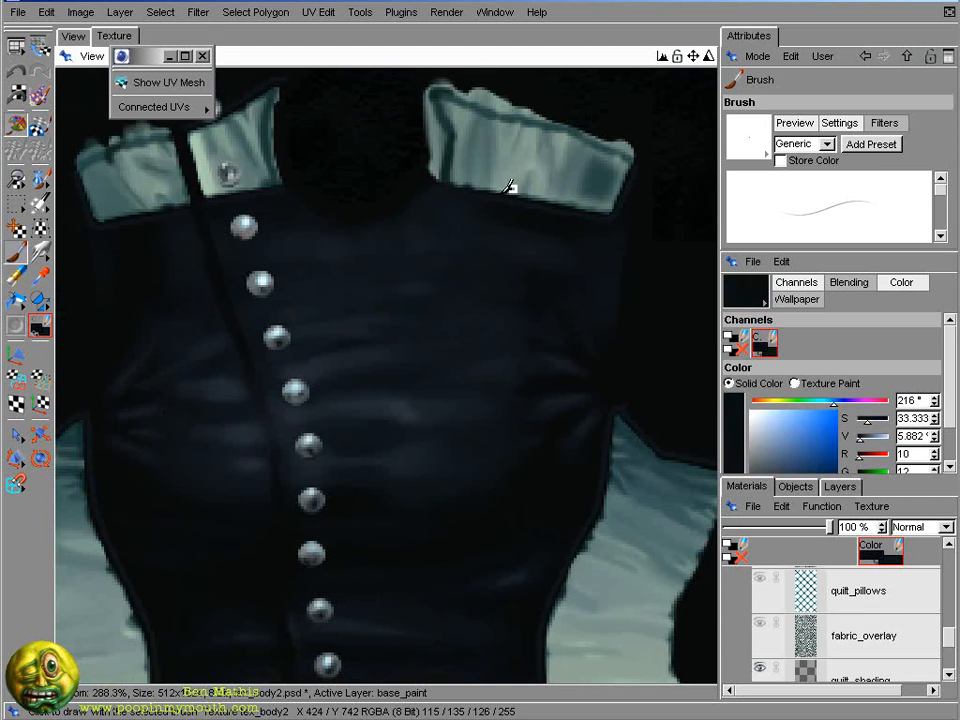
- Even out the upper chest shading below the collar, checking it on the 3D model with a larger soft brush
left_click(409, 233, "ctrl")
left_click(213, 288, "ctrl")
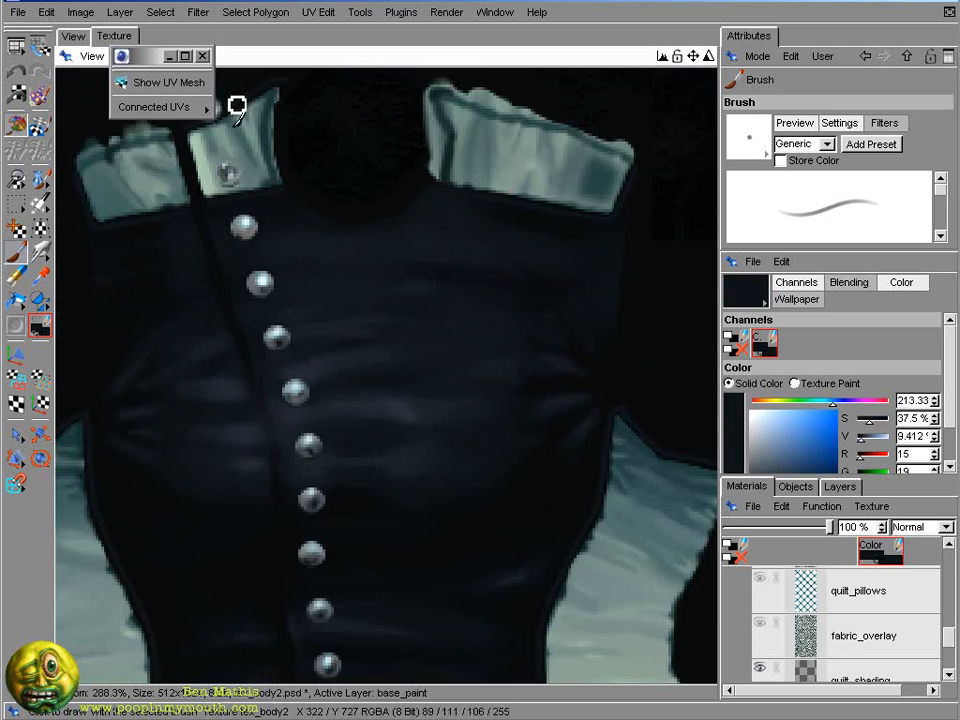
left_click(73, 36)
mouse_move(600, 240)
left_mouse_down("alt")
mouse_move(363, 273)
mouse_move(632, 217)
left_mouse_up("alt")
key("bracketright")
key("bracketright")
left_click(304, 303, "ctrl")
left_click(314, 320, "ctrl")
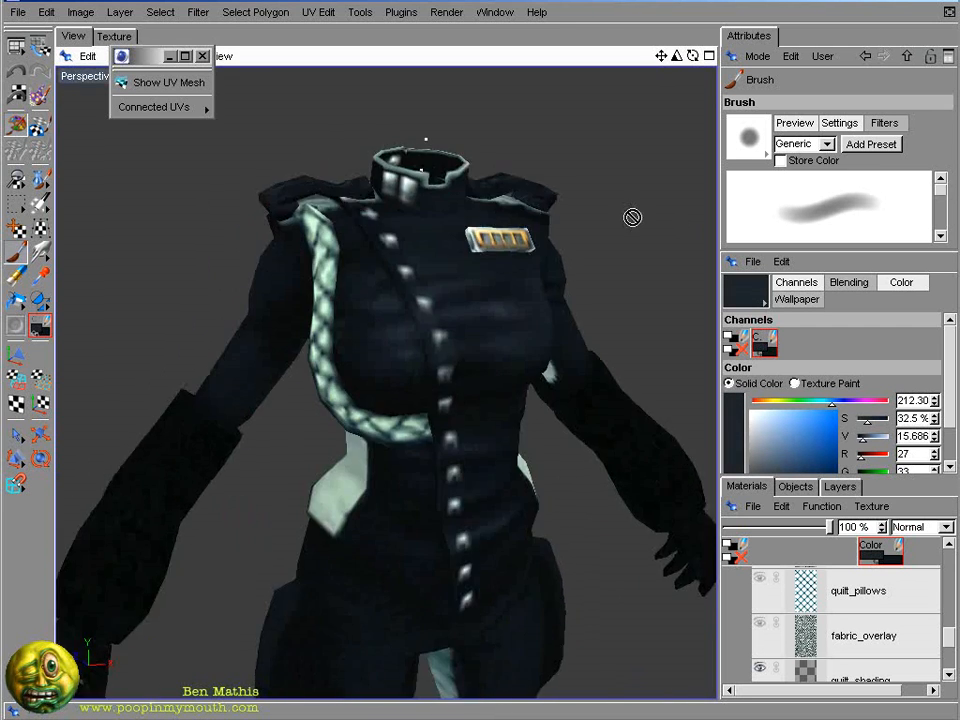
- Refine the chest folds in the texture with a much smaller brush, blending sampled tones on both sides of the seam
left_click(114, 36)
key("p")
left_click(570, 161)
key("bracketleft")
key("bracketleft")
key("bracketleft")
key("bracketleft")
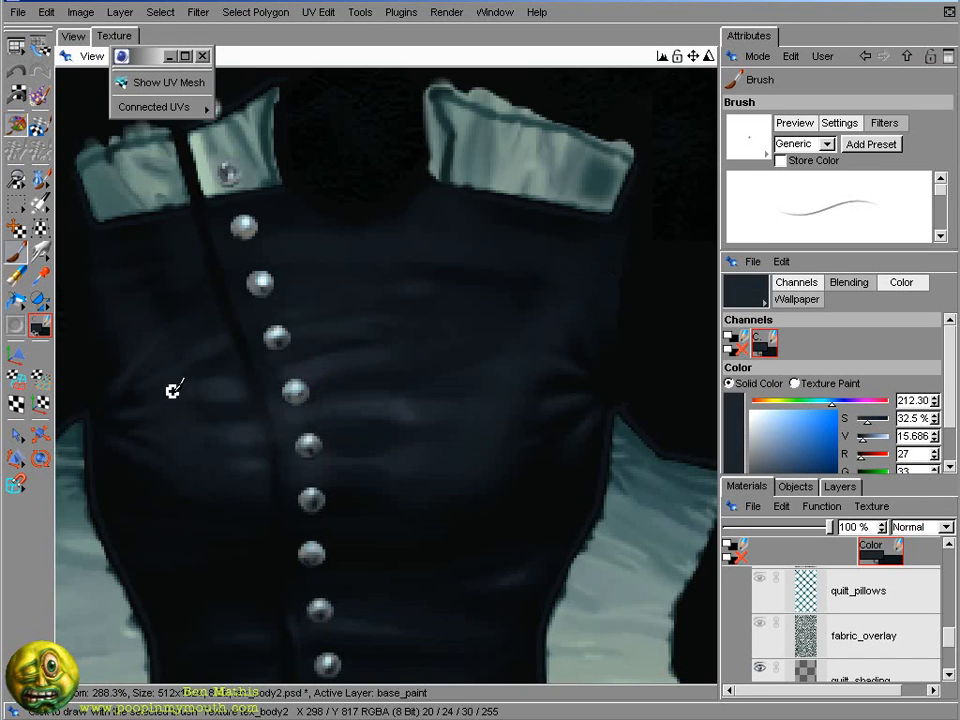
left_click(202, 371, "ctrl")
left_click(146, 370, "ctrl")
left_click(461, 381, "ctrl")
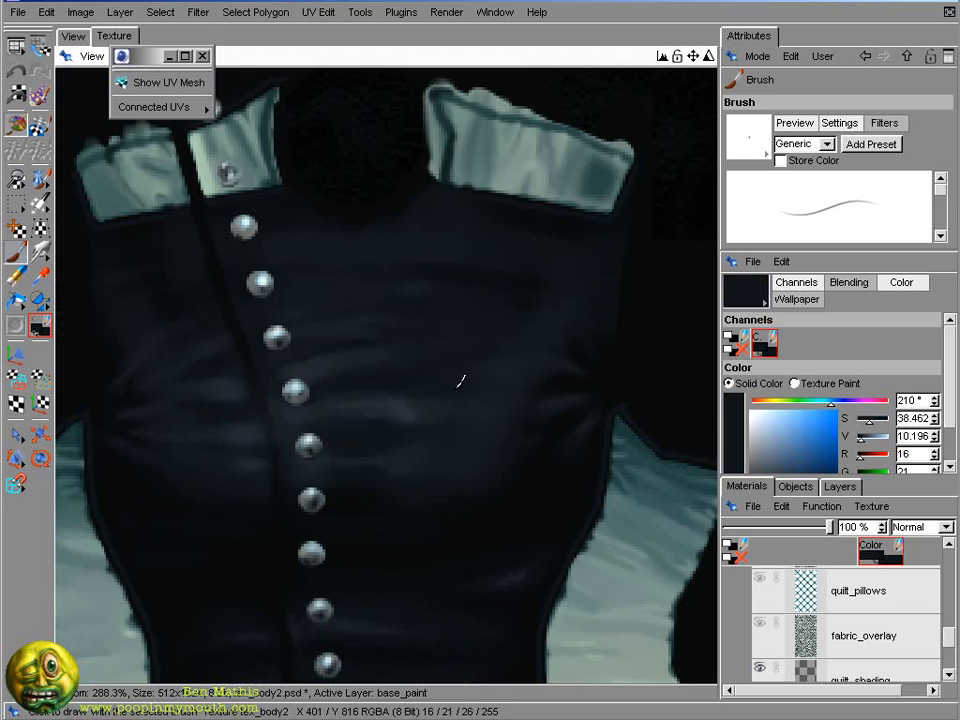
- Paint soft folds across the lower coat and hips of the 3D model with an enlarged brush
left_click(73, 36)
left_click(398, 338, "ctrl")
right_click_drag(398, 338, 850, 341, "alt")
middle_click_drag(430, 640, 424, 338, "alt")
key("bracketright")
key("bracketright")
key("bracketright")
key("bracketright")
left_click_drag(445, 350, 535, 345, "alt")
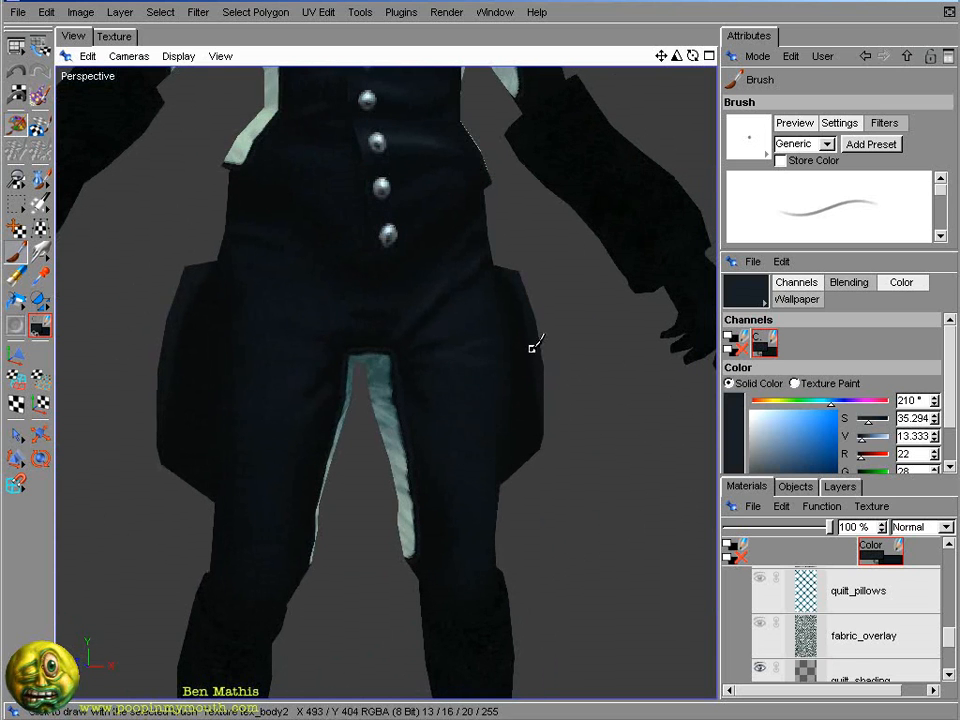
- Paint creases radiating from the top of the pale inner-leg panel onto both thighs in the texture
left_click_drag(317, 356, 327, 362, "alt")
left_click(327, 362, "ctrl")
left_click(114, 36)
middle_click_drag(240, 476, 399, 216, "alt")
scroll(399, 216, "up", 2)
left_click(476, 328, "ctrl")
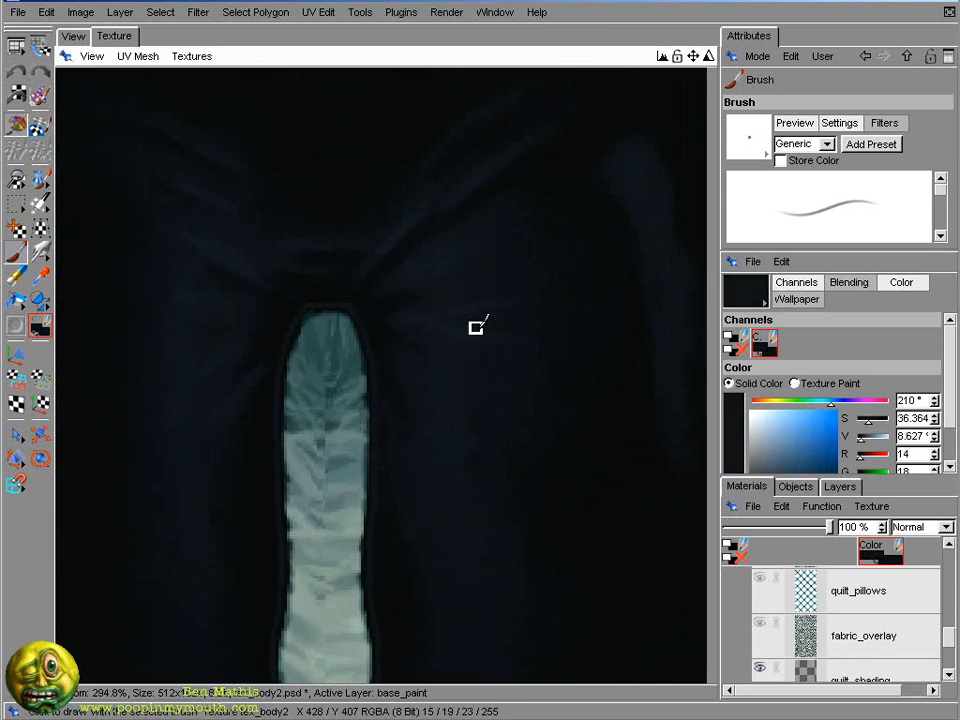
left_click(475, 378, "ctrl")
key("bracketleft")
key("bracketleft")
left_click(275, 221, "ctrl")
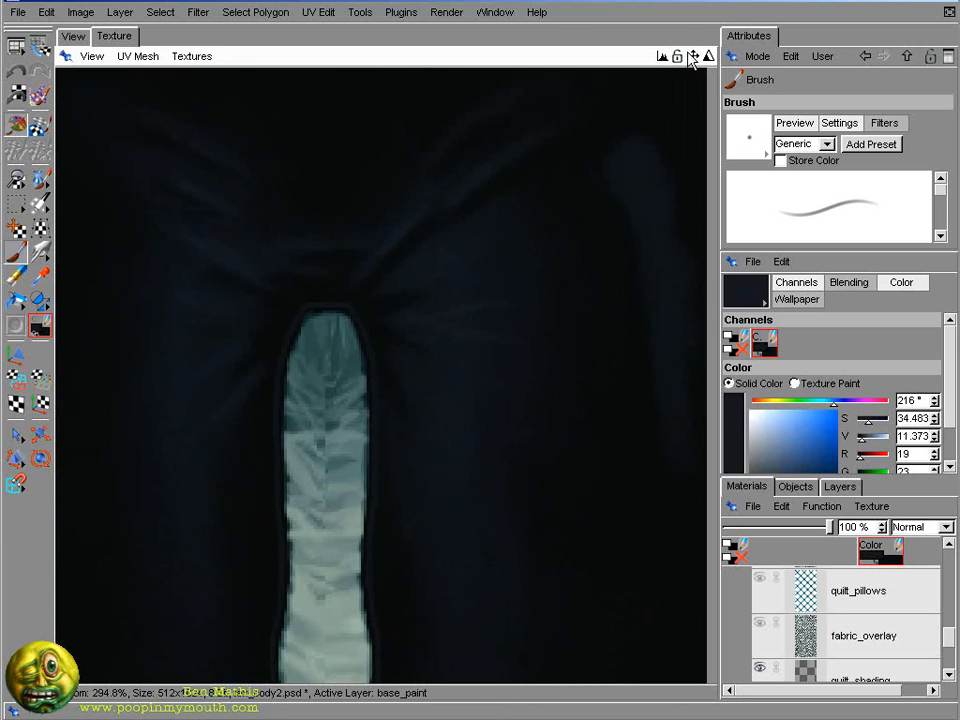
- Paint a light vertical fold down the outer thigh below the pale side panel
left_click_drag(693, 58, 600, 400)
mouse_move(709, 57)
left_mouse_down()
mouse_move(670, 57)
mouse_move(640, 30)
mouse_move(679, 302)
mouse_move(600, 100)
left_mouse_up()
left_click(435, 311, "ctrl")
scroll(315, 274, "up", 4)
left_click(73, 36)
scroll(240, 375, "up", 3)
left_click(342, 390, "ctrl")
key("bracketright")
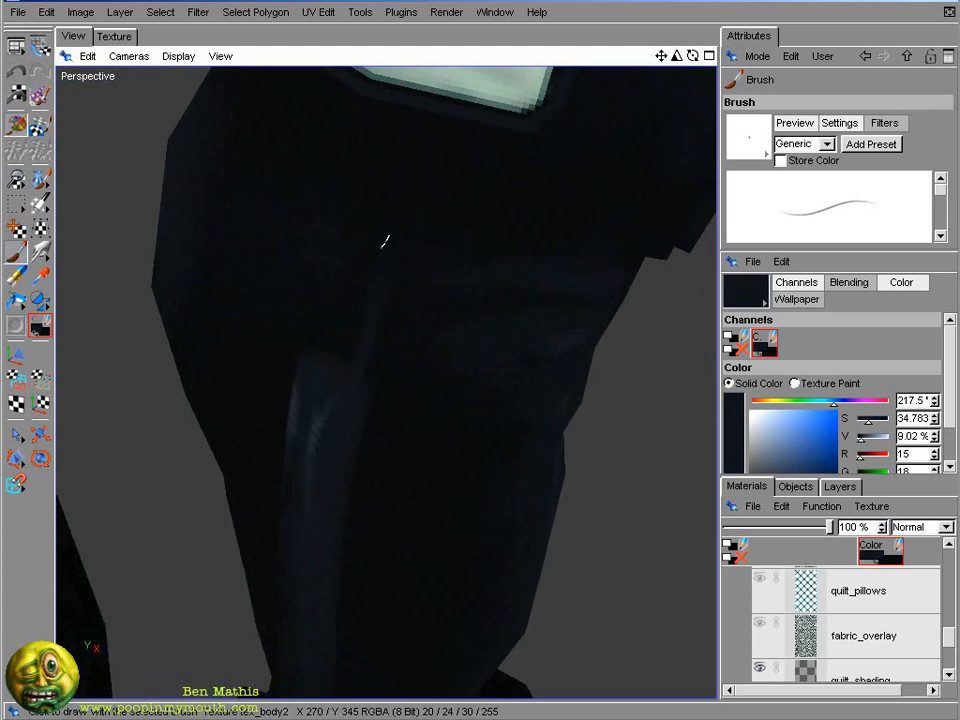
- Refine the outer-thigh fold with narrow light and dark creases curving up towards the hip
left_click(309, 384, "ctrl")
left_click(373, 257, "ctrl")
left_click(313, 321, "ctrl")
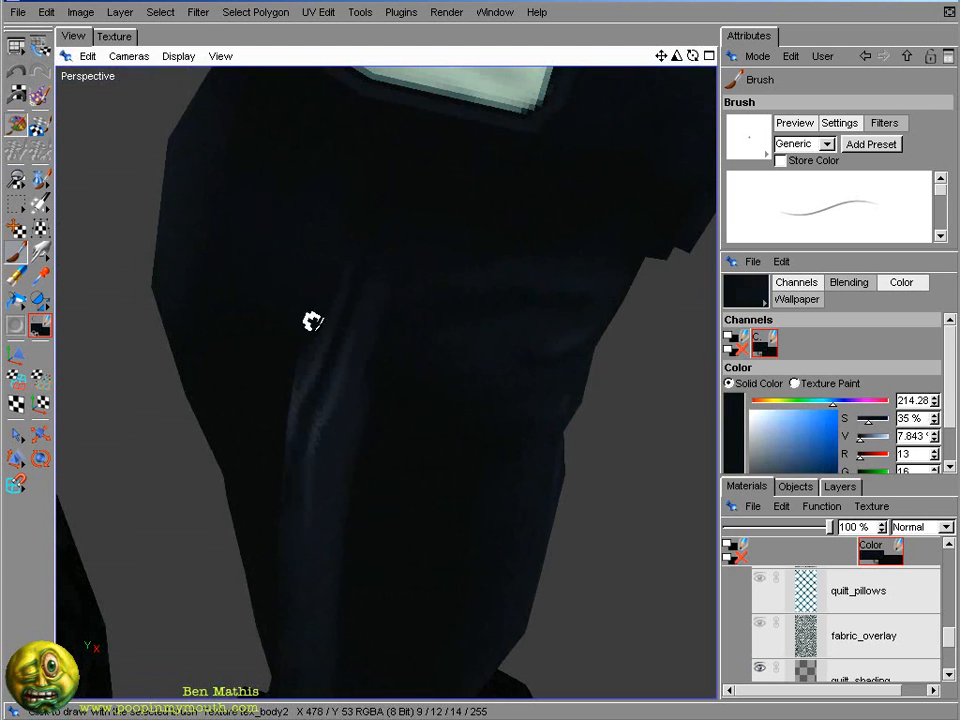
left_click(370, 272, "ctrl")
key("bracketright")
left_click_drag(405, 267, 443, 350, "alt")
left_click(283, 330, "ctrl")
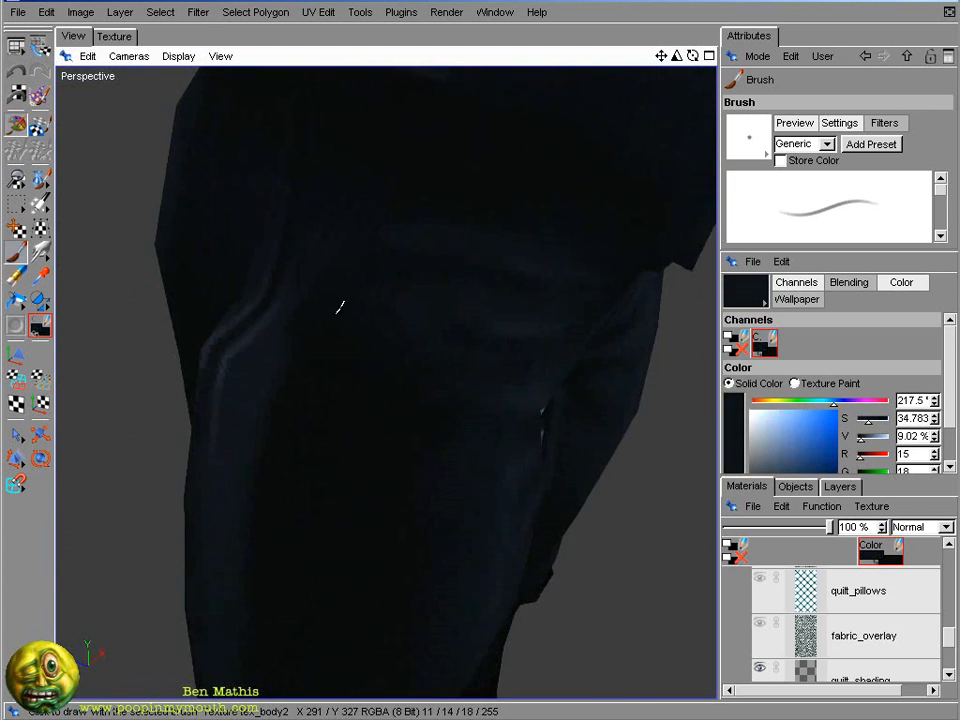
- Shade the flared trouser side and front hip with sampled dark navy tones
left_click_drag(339, 306, 450, 340, "alt")
left_click(160, 312, "ctrl")
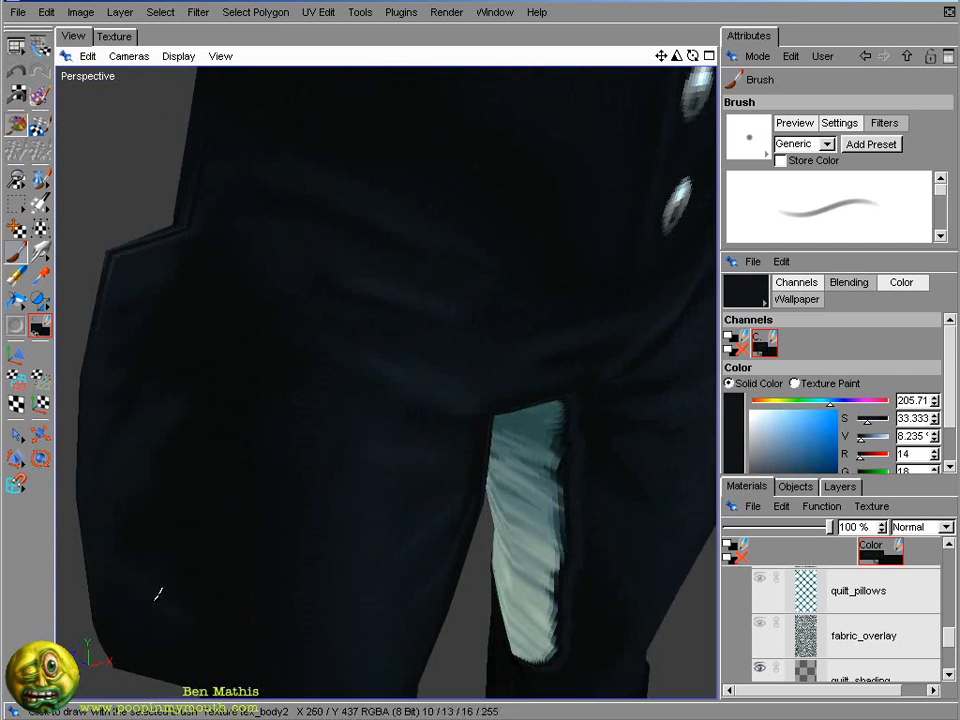
left_click_drag(693, 57, 740, 62)
left_click(259, 354, "ctrl")
left_click(262, 362, "ctrl")
- Shade the outer hip and flared trouser side with sampled near-black tones, working round to the rear of the model
mouse_move(950, 390)
left_mouse_down()
mouse_move(950, 420)
mouse_move(935, 415)
left_mouse_up()
mouse_move(677, 57)
left_mouse_down()
mouse_move(593, 91)
mouse_move(508, 467)
mouse_move(487, 377)
left_mouse_up()
left_click_drag(500, 600, 311, 292, "alt")
left_click_drag(401, 319, 334, 287, "alt")
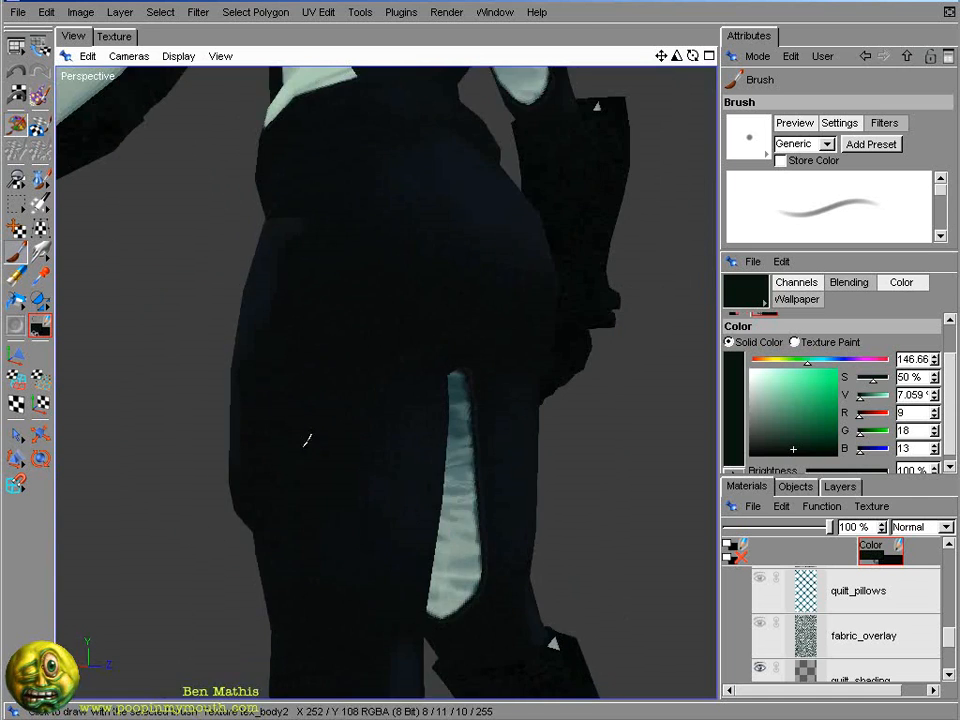
left_click(114, 36)
left_click(73, 36)
mouse_move(308, 440)
left_mouse_down("alt")
mouse_move(508, 373)
mouse_move(550, 380)
left_mouse_up("alt")
- Blend the flared outer thigh in the texture and on the model with sampled dark navy tones
left_click(114, 36)
right_click_drag(549, 255, 485, 302, "alt")
middle_click_drag(485, 302, 523, 345, "alt")
left_click(282, 421, "ctrl")
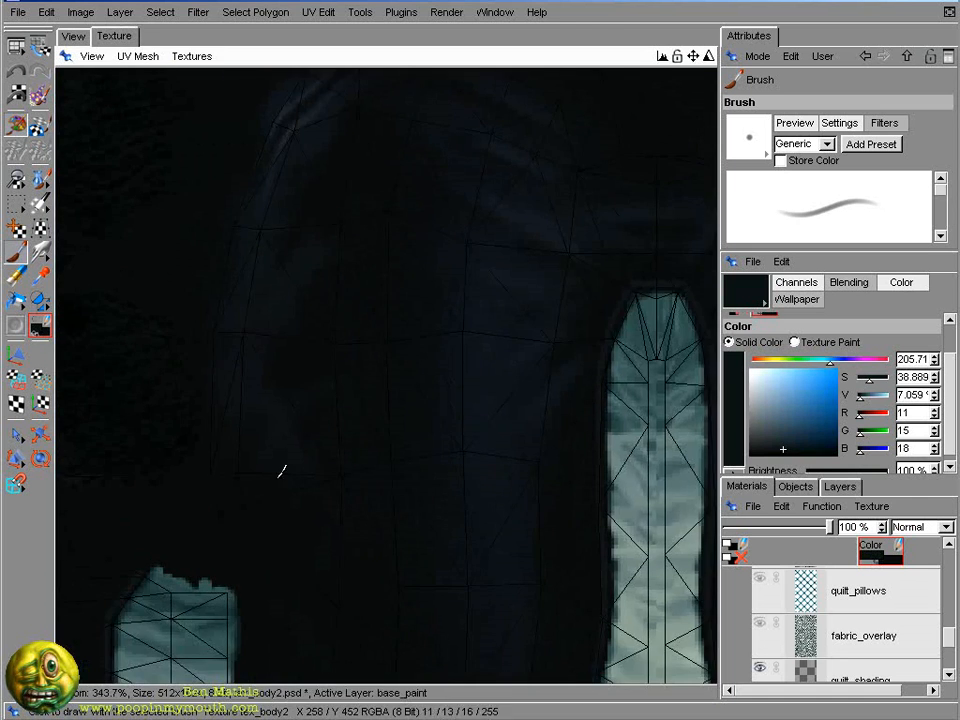
left_click(73, 36)
left_click_drag(252, 290, 328, 300, "alt")
left_click(187, 347, "ctrl")
left_click_drag(187, 347, 225, 373, "alt")
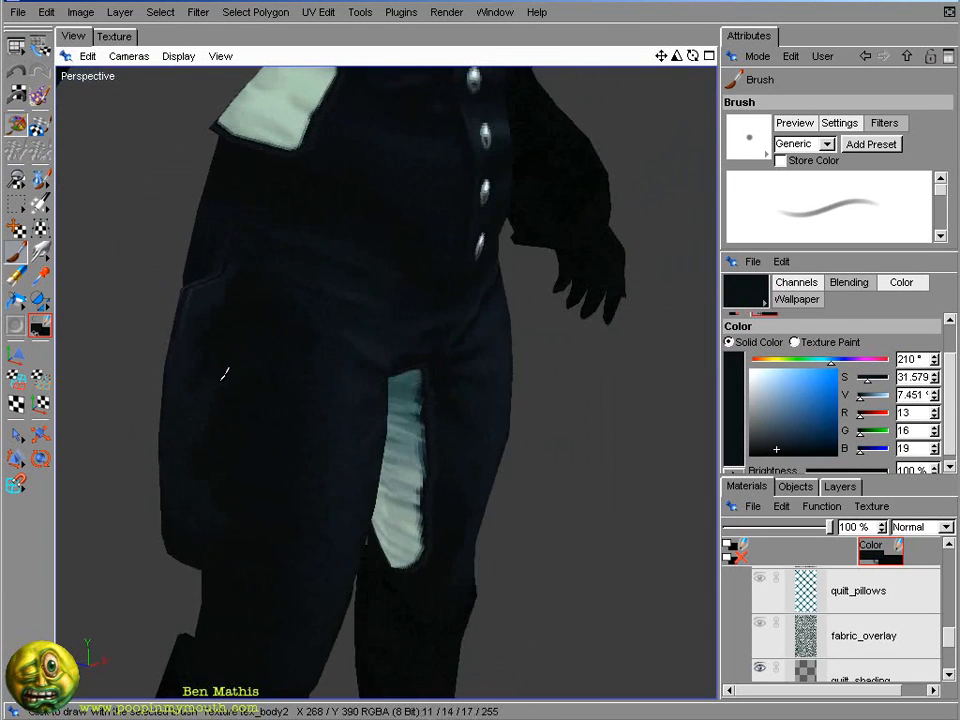
left_click(225, 545, "ctrl")
- Refine thin light and dark creases along the flare's outer edge up to the hip in the texture
left_click(114, 36)
right_click_drag(350, 262, 470, 285, "alt")
mouse_move(470, 285)
middle_mouse_down("alt")
mouse_move(438, 360)
mouse_move(388, 302)
mouse_move(415, 162)
middle_mouse_up("alt")
left_click(398, 328, "ctrl")
left_click(372, 309, "ctrl")
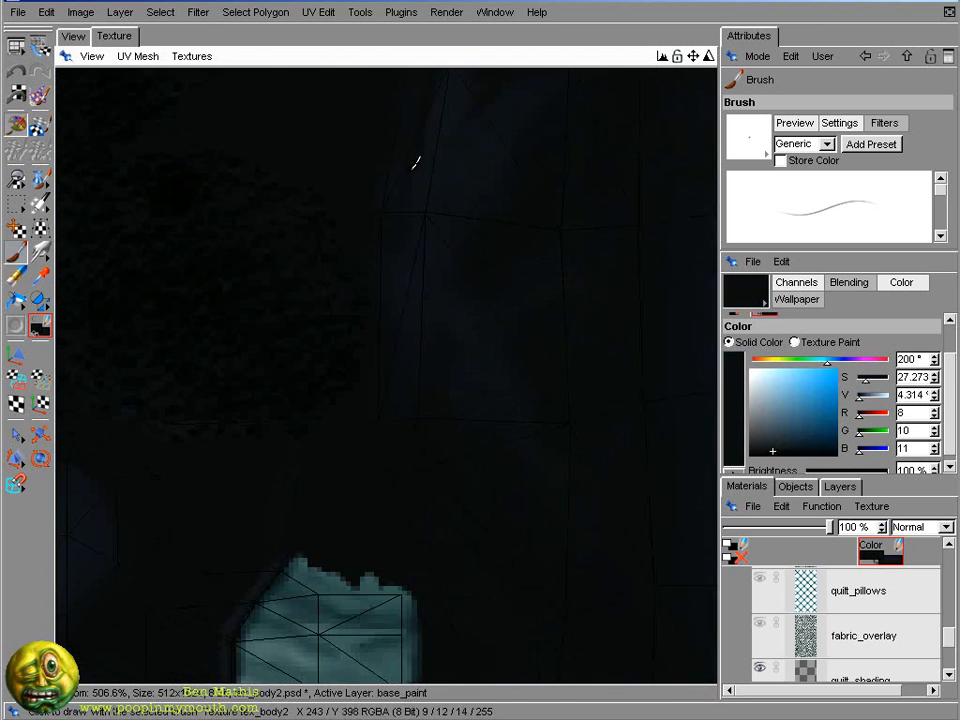
middle_click_drag(472, 254, 405, 612, "alt")
left_click(362, 435, "ctrl")
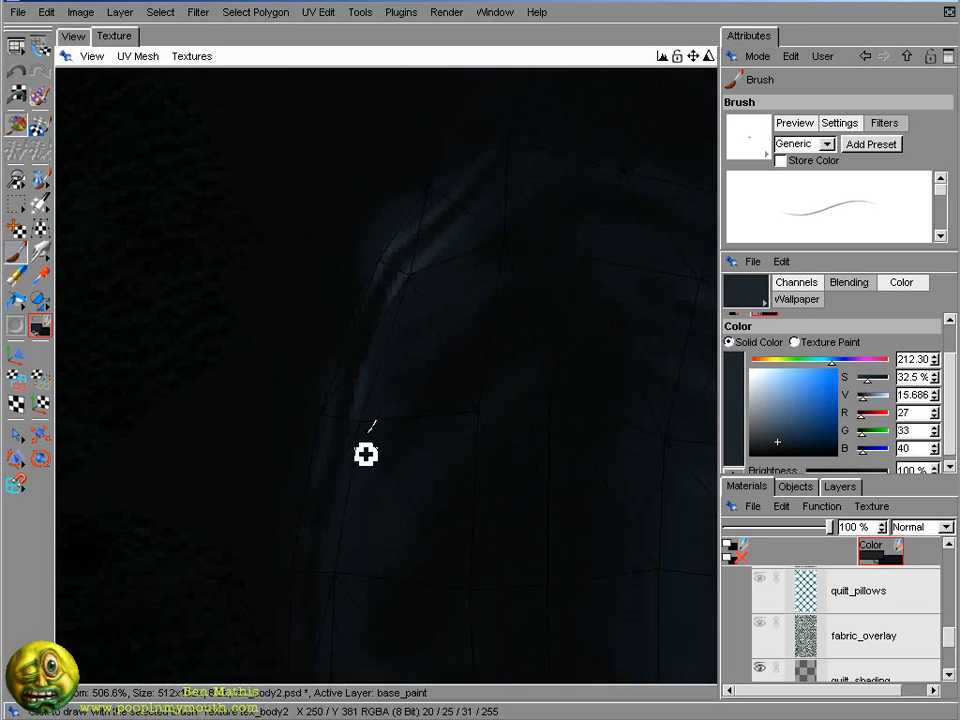
left_click(73, 36)
- Shade the opposite hip flare from the front with soft strokes of sampled dark navy
left_click_drag(313, 218, 949, 187, "alt")
left_click_drag(227, 435, 572, 268, "alt")
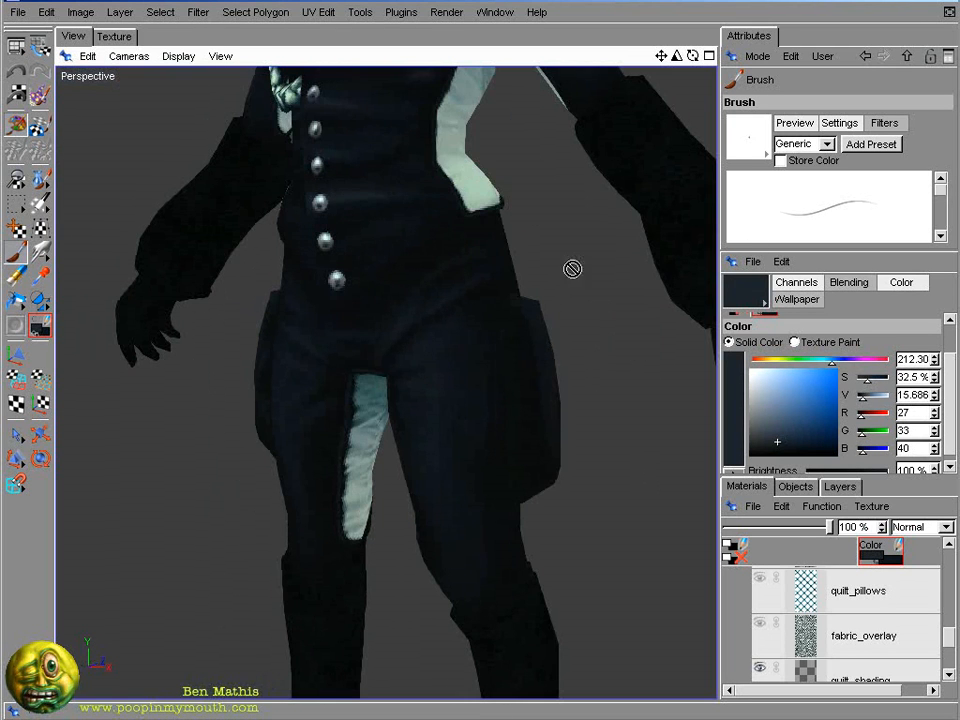
left_click(542, 343, "ctrl")
left_click_drag(539, 339, 523, 386)
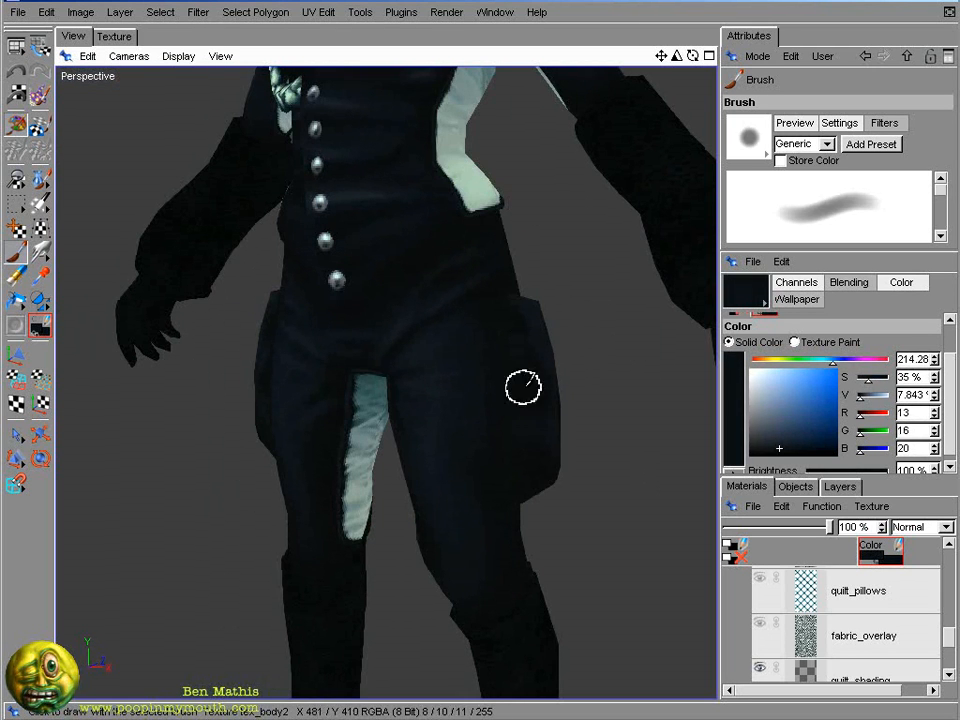
key("[")
left_click(535, 365, "ctrl")
left_click(547, 350, "ctrl")
- Touch up the curved hip crease in the texture with sampled dark tones, checking the opposite flare from the side
left_click(114, 36)
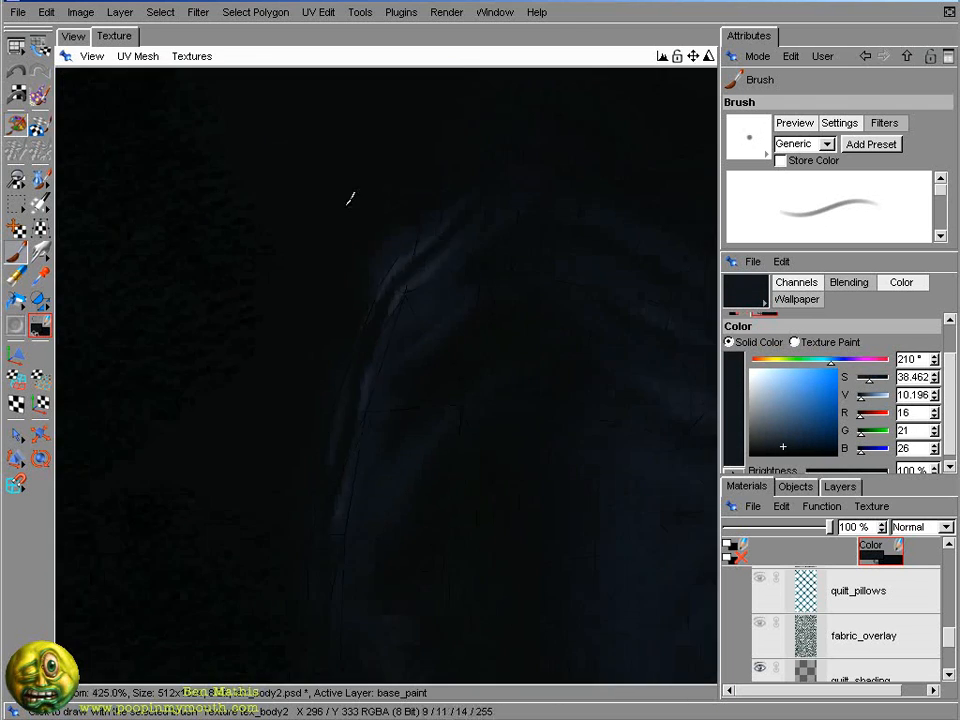
right_click_drag(350, 199, 345, 229, "alt")
left_click(345, 229, "ctrl")
key("[")
left_click(73, 36)
left_click_drag(430, 290, 716, 313, "alt")
right_click_drag(716, 313, 563, 263, "alt")
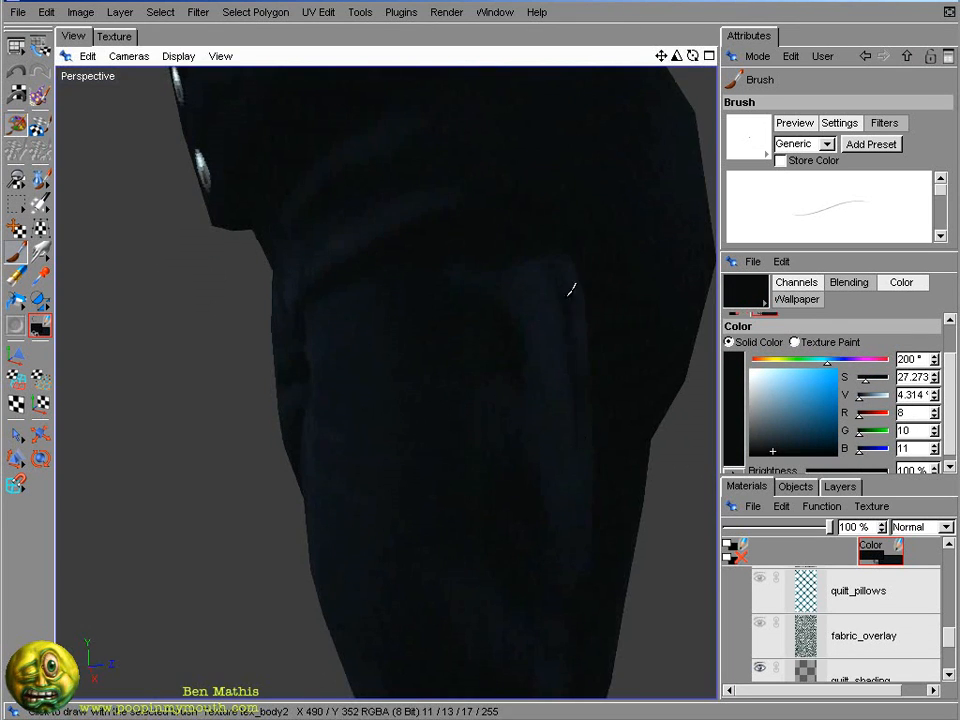
- Paint thin light and near-black creases along the opposite flare's outer edge in the texture
left_click(114, 36)
left_click(470, 370, "ctrl")
right_click_drag(497, 246, 440, 246, "alt")
middle_click_drag(508, 600, 508, 200, "alt")
left_click(540, 440, "ctrl")
mouse_move(508, 480)
middle_mouse_down("alt")
mouse_move(529, 100)
mouse_move(410, 288)
middle_mouse_up("alt")
left_click(492, 382, "ctrl")
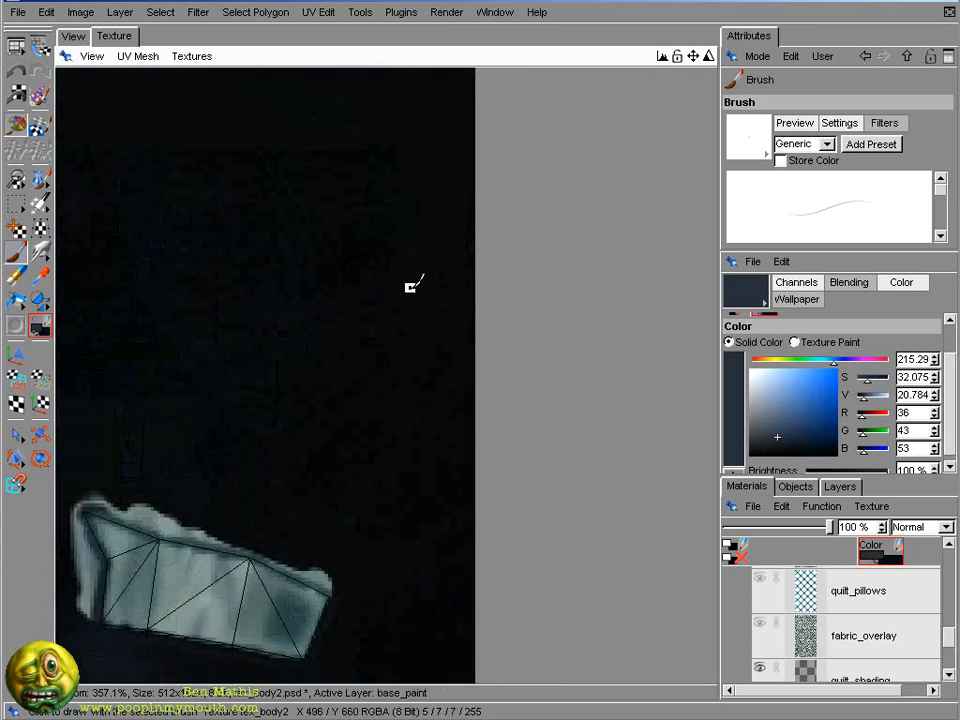
right_click_drag(410, 288, 425, 338, "alt")
left_click_drag(453, 387, 508, 480)
middle_click_drag(654, 198, 671, 129, "alt")
right_click_drag(671, 129, 600, 129, "alt")
middle_click_drag(452, 387, 403, 172, "alt")
left_click(403, 172, "ctrl")
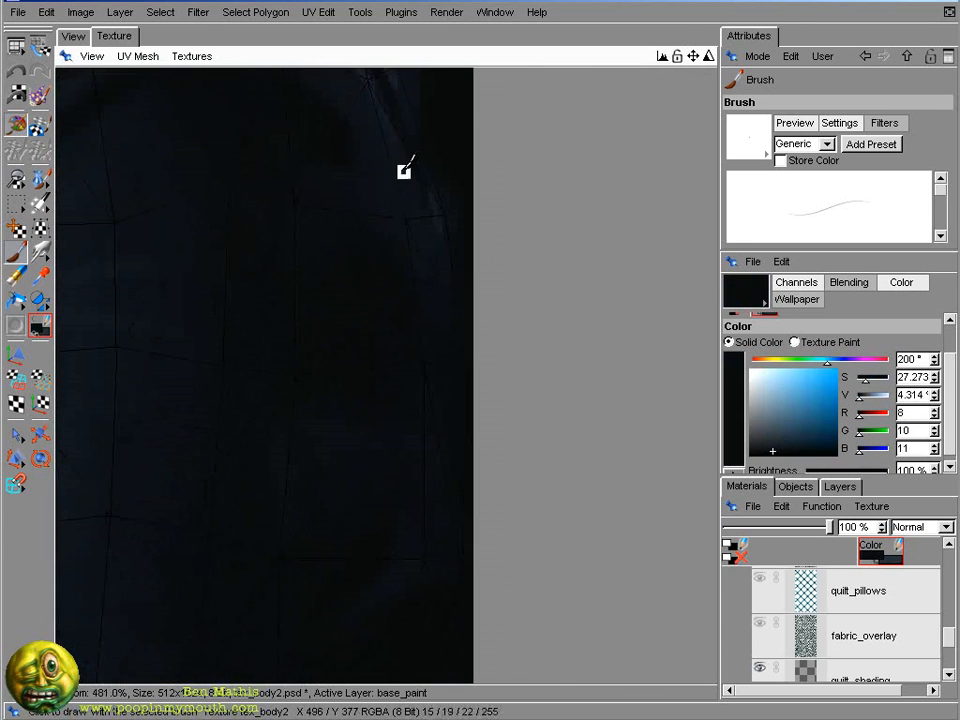
- Extend the light crease from the opposite flare up over the hip, edging it with sampled near-black strokes
left_click(432, 218, "ctrl")
middle_click_drag(413, 293, 492, 558, "alt")
left_click(351, 236, "ctrl")
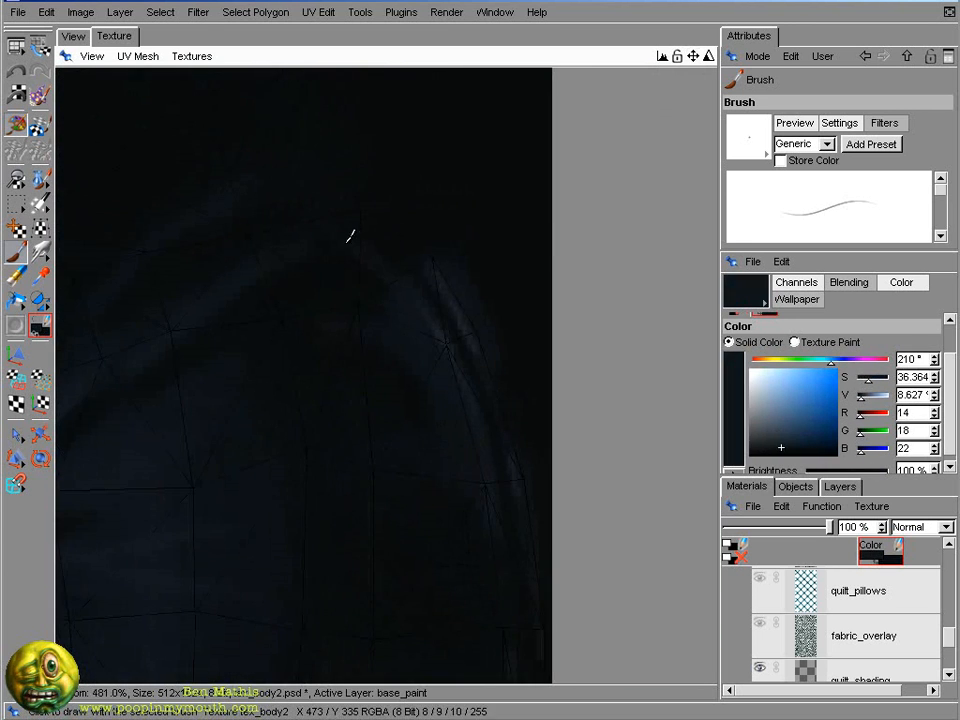
left_click(338, 98, "ctrl")
left_click(73, 36)
left_click(497, 122, "ctrl")
left_click(531, 212, "ctrl")
left_click(512, 240, "ctrl")
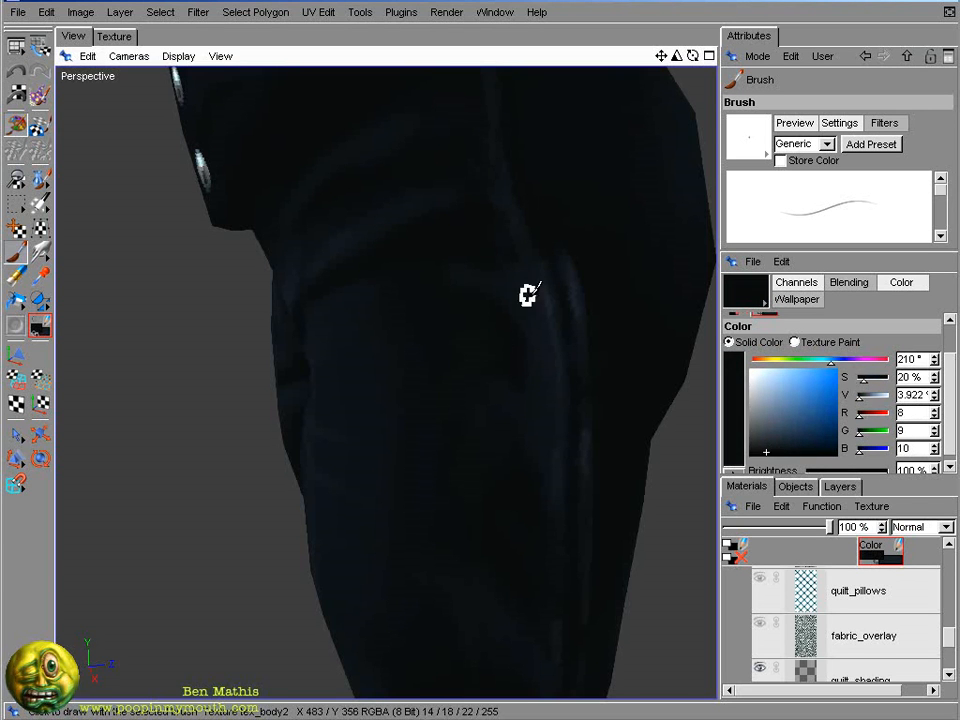
left_click(529, 352, "ctrl")
- Shade the lower thigh above the boot cuff with soft dark navy, starting from the front view
right_click_drag(478, 426, 279, 377, "alt")
left_click_drag(279, 377, 478, 326, "alt")
key("F4")
right_click_drag(478, 326, 506, 326, "alt")
left_click(506, 326, "ctrl")
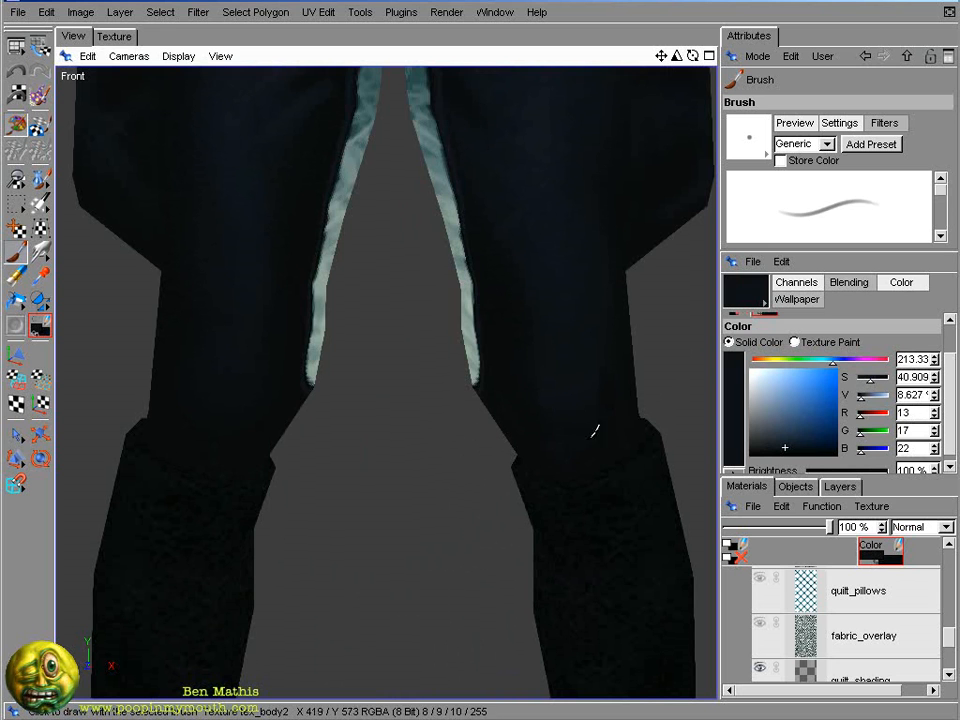
left_click(649, 209, "ctrl")
left_click(114, 36)
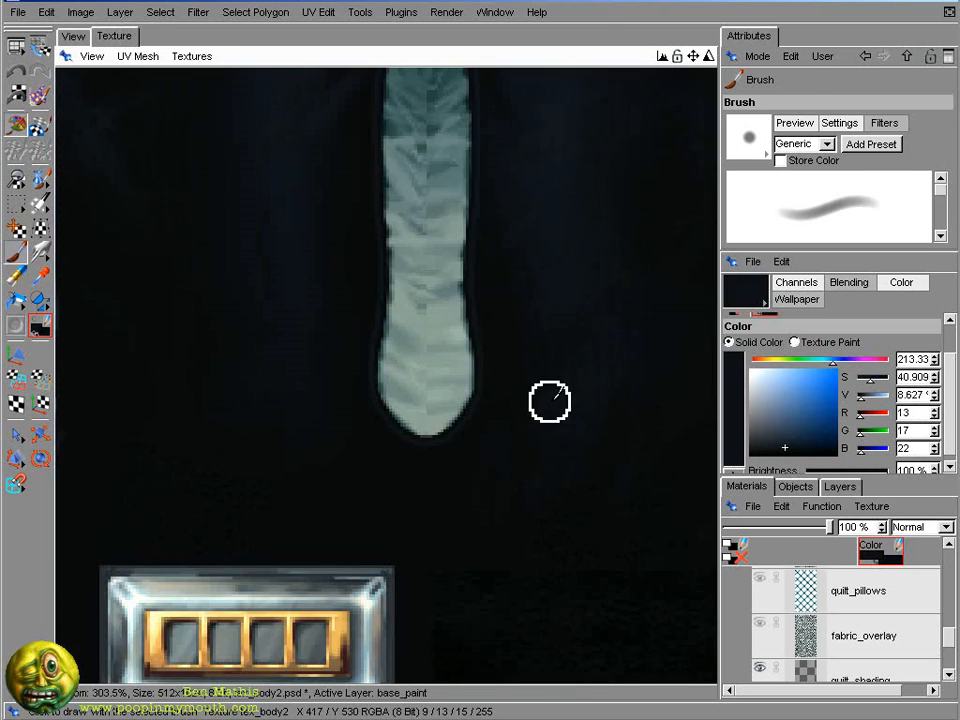
right_click_drag(550, 401, 578, 401, "alt")
- Display the UV mesh over the texture and select the shaded lower-thigh area beside the pale strip with a rectangle
left_click(138, 56)
left_click(160, 75)
right_click_drag(418, 214, 385, 214, "alt")
left_click(16, 204)
left_click_drag(462, 338, 640, 520)
mouse_move(430, 271)
left_mouse_down()
mouse_move(703, 508)
mouse_move(682, 518)
left_mouse_up()
left_click(47, 13)
left_click(71, 120)
left_click(40, 229)
left_click(834, 124)
left_click(16, 229)
left_click_drag(614, 360, 496, 368)
key("ctrl+z")
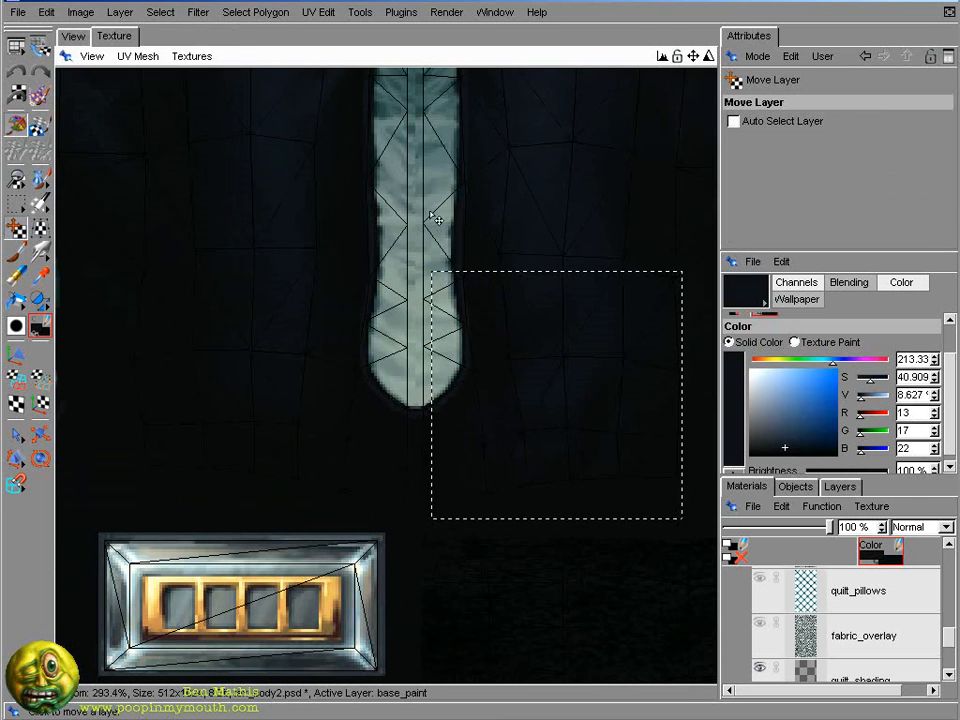
left_click(46, 13)
left_click(16, 204)
left_click(46, 13)
left_click(43, 14)
- Copy the selected base_paint shading to a new layer, flip it horizontally and align it over the opposite lower thigh
left_click_drag(948, 637, 948, 653)
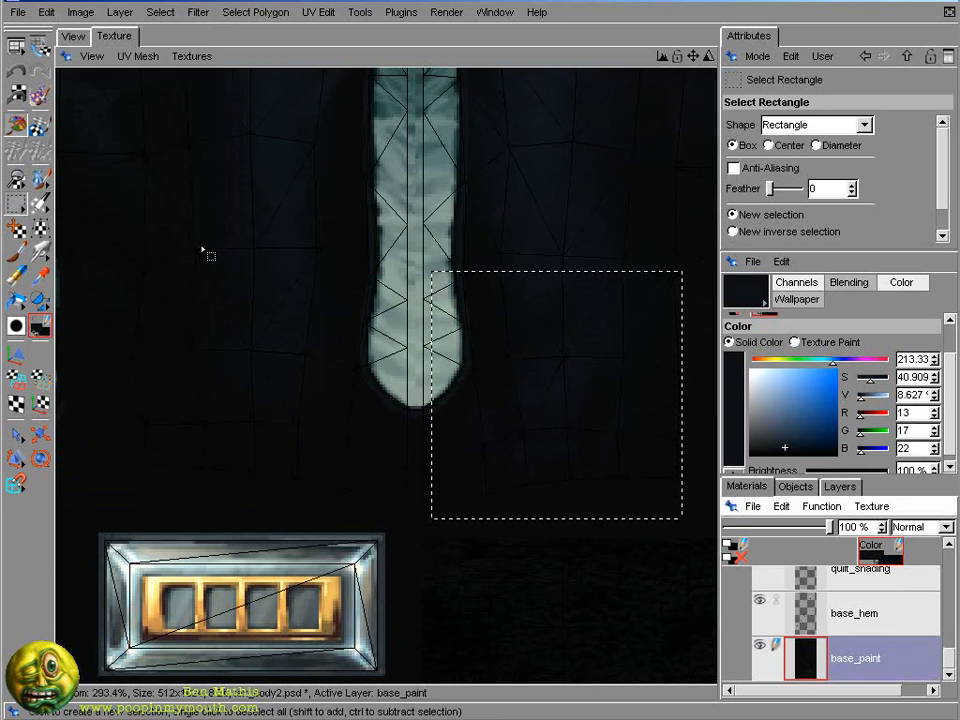
left_click(47, 13)
left_click(71, 120)
left_click(16, 229)
left_click_drag(652, 444, 360, 431)
left_click(40, 229)
left_click(841, 126)
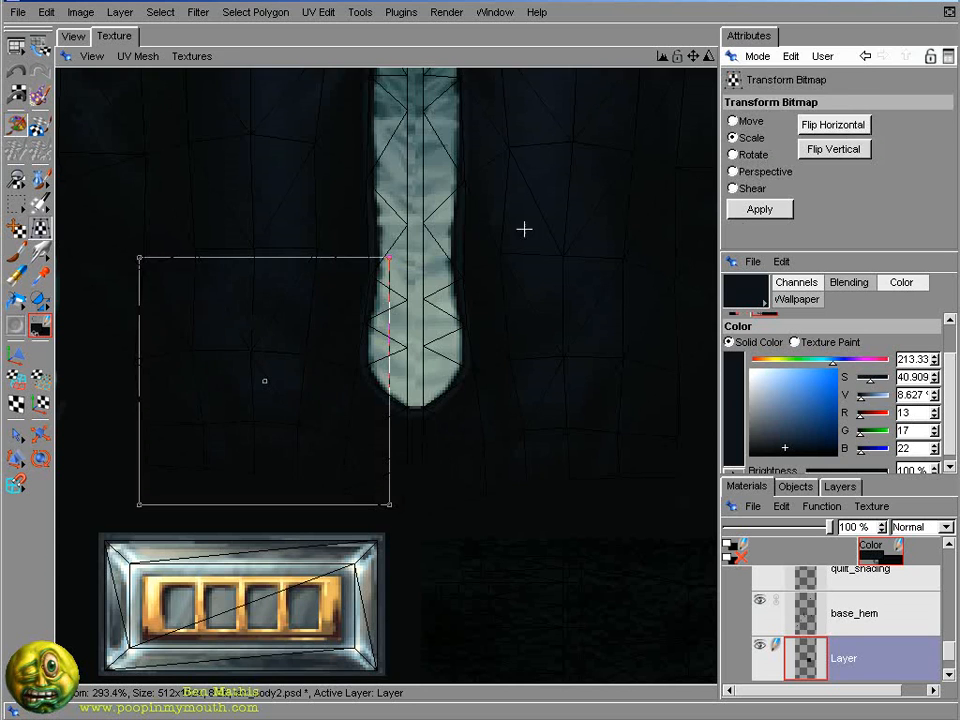
left_click(16, 229)
left_click_drag(296, 393, 297, 396)
- Blend the mirrored lower-thigh shading on the model's front with brush tones sampled from the trousers
left_click(74, 36)
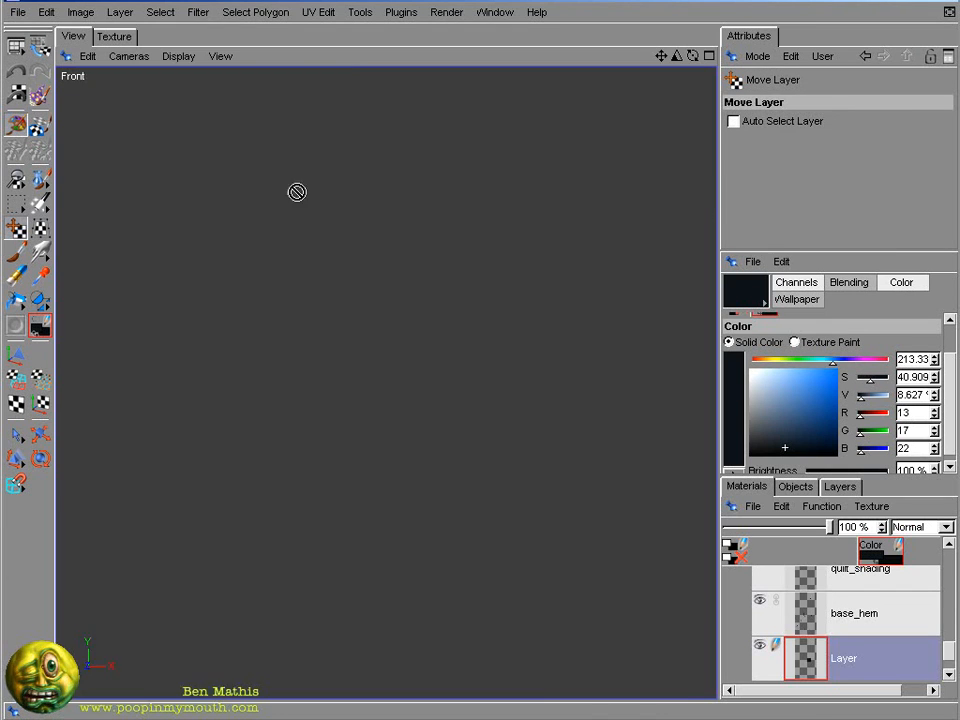
left_click(16, 252)
left_click(207, 190, "ctrl")
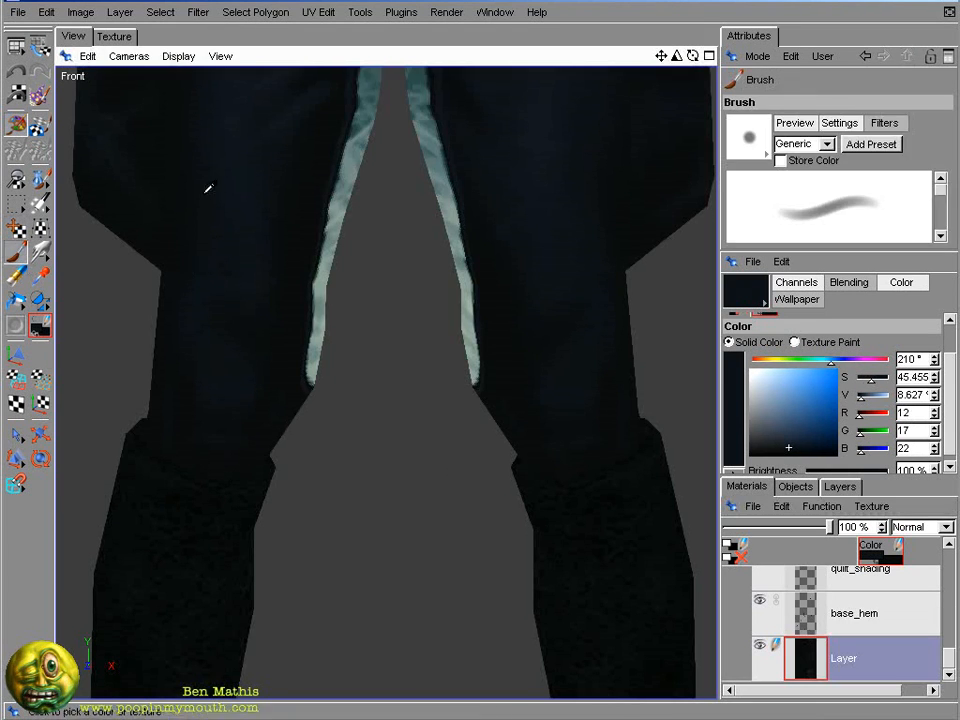
left_click(238, 430, "ctrl")
- Shade the side and back of the lower thighs above the boots with sampled near-black navy tones in perspective
left_click(709, 56)
left_click(378, 56)
right_click_drag(467, 221, 467, 515, "alt")
middle_click_drag(467, 515, 467, 271, "alt")
left_click_drag(467, 271, 598, 271, "alt")
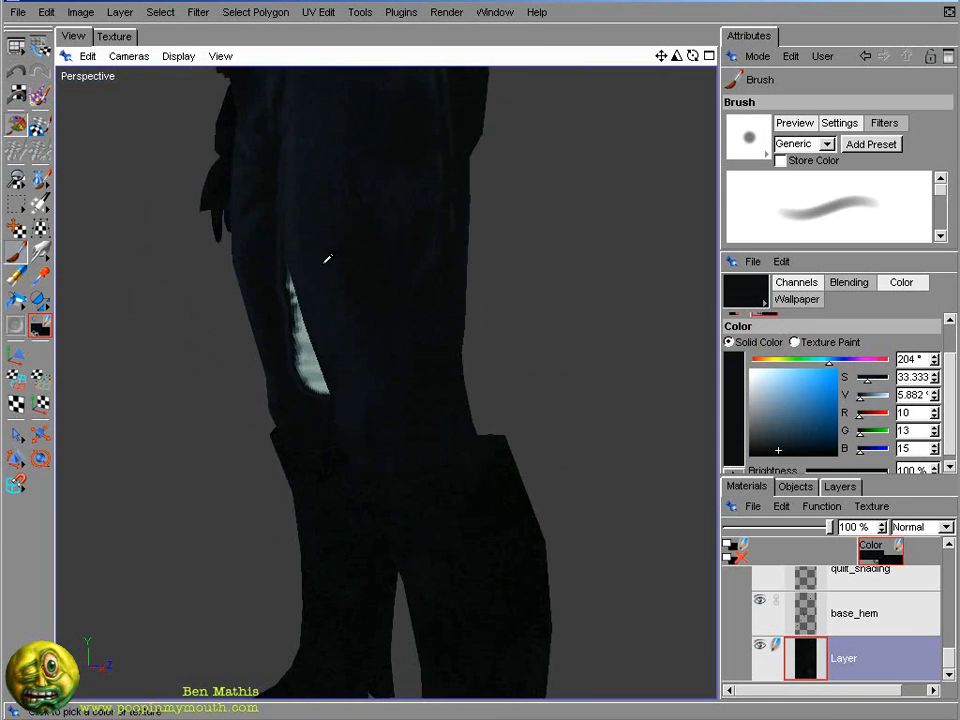
left_click(323, 262, "ctrl")
mouse_move(174, 388)
left_mouse_down("alt")
mouse_move(386, 340)
mouse_move(384, 422)
left_mouse_up("alt")
key("[")
left_click(356, 296, "ctrl")
mouse_move(356, 296)
left_mouse_down("alt")
mouse_move(345, 452)
mouse_move(316, 392)
mouse_move(337, 373)
left_mouse_up("alt")
left_click(316, 392, "ctrl")
left_click(330, 372, "ctrl")
left_click(337, 373, "ctrl")
key("]")
left_click_drag(551, 251, 561, 180, "alt")
right_click_drag(561, 180, 420, 430, "alt")
- Save the texture and switch to Photoshop with tex_body2.psd
left_click(18, 13)
left_click(80, 356)
key("alt+Tab")
left_click(853, 355)
- Smudge the jacket creases between the pale side panel and the button row at 50% strength
mouse_move(500, 70)
left_mouse_down()
mouse_move(607, 689)
mouse_move(678, 535)
left_mouse_up()
key("r")
mouse_move(283, 442)
left_mouse_down()
mouse_move(636, 377)
mouse_move(769, 473)
left_mouse_up()
key("[")
key("[")
key("[")
key("[")
left_click_drag(570, 655, 421, 143)
key("]")
key("]")
key("]")
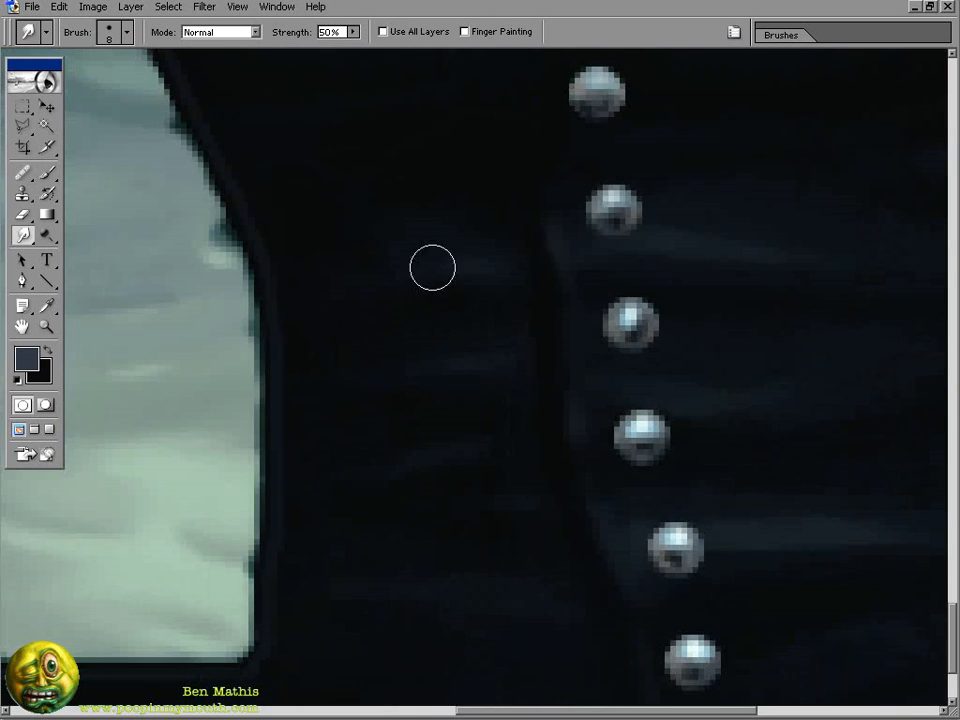
- Darken the seam beside the buttons with a sampled near-black 3 px brush and return to the Smudge tool
key("b")
left_click(485, 473, "alt")
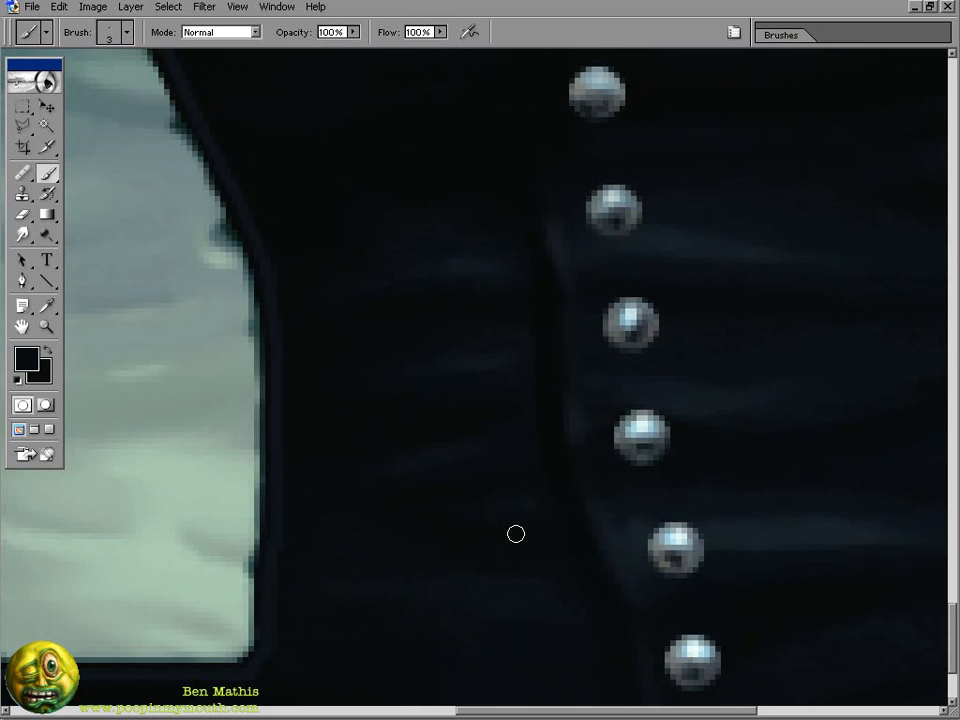
key("r")
left_click_drag(931, 409, 613, 456)
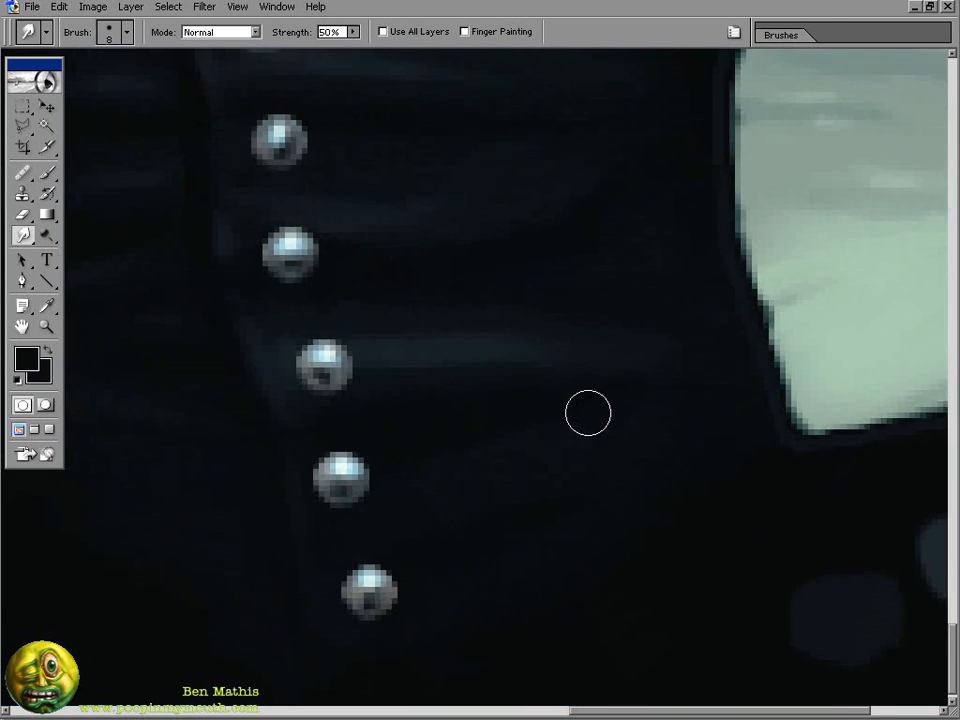
- Smudge the folds across the jacket front between the buttons and the opposite pale panel at 50% strength
left_click_drag(579, 179, 549, 483)
left_click_drag(478, 431, 634, 366)
mouse_move(723, 122)
left_mouse_down()
mouse_move(671, 493)
mouse_move(700, 670)
left_mouse_up()
mouse_move(535, 73)
left_mouse_down()
mouse_move(605, 450)
mouse_move(791, 473)
left_mouse_up()
left_click_drag(791, 72, 422, 505)
left_click_drag(422, 100, 500, 539)
left_click_drag(579, 70, 422, 418)
left_click_drag(500, 80, 690, 560)
left_click_drag(590, 70, 773, 454)
- Copy the leg shading on one side of the pale inner-leg panel, flip it horizontally and place it on the other leg
key("ctrl+minus")
left_click_drag(675, 344, 698, 415)
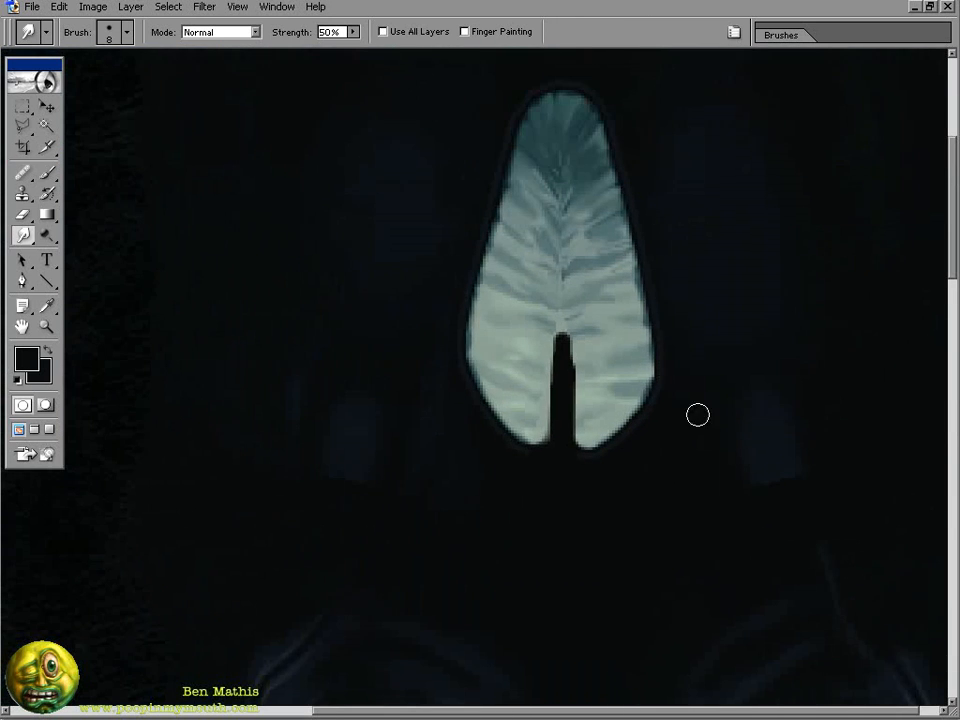
key("m")
left_click_drag(195, 259, 561, 544)
key("ctrl+j")
key("ctrl+t")
left_click_drag(379, 401, 561, 401)
right_click(459, 443)
left_click(503, 625)
key("Return")
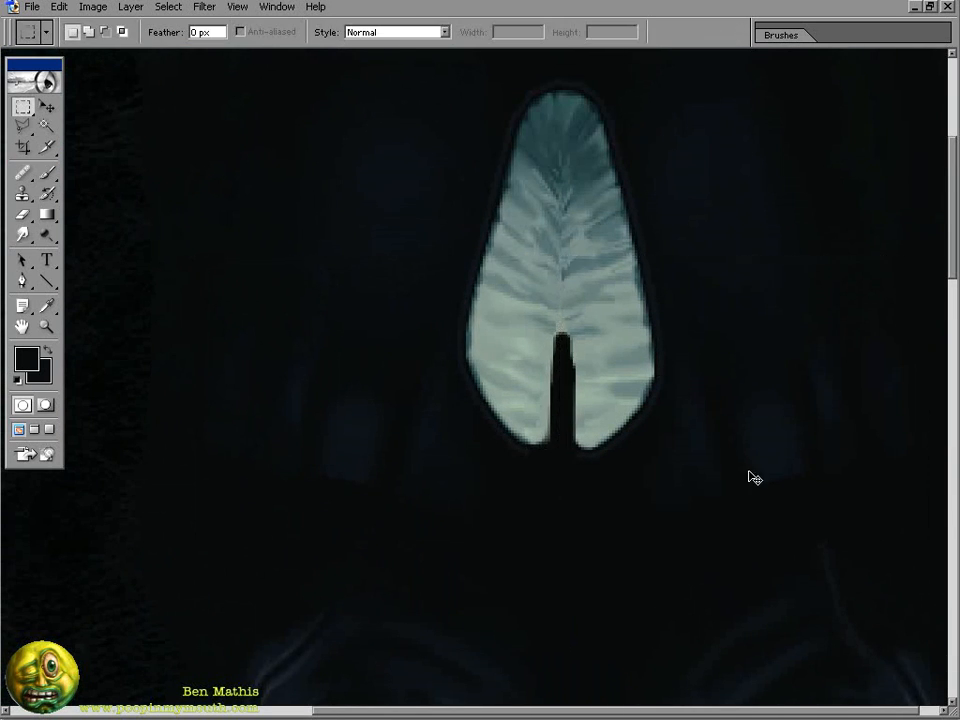
- Switch back to Cinema 4D and revert tex_body2.psd to its saved version
scroll(754, 478, "up", 3)
key("r")
left_click(17, 6)
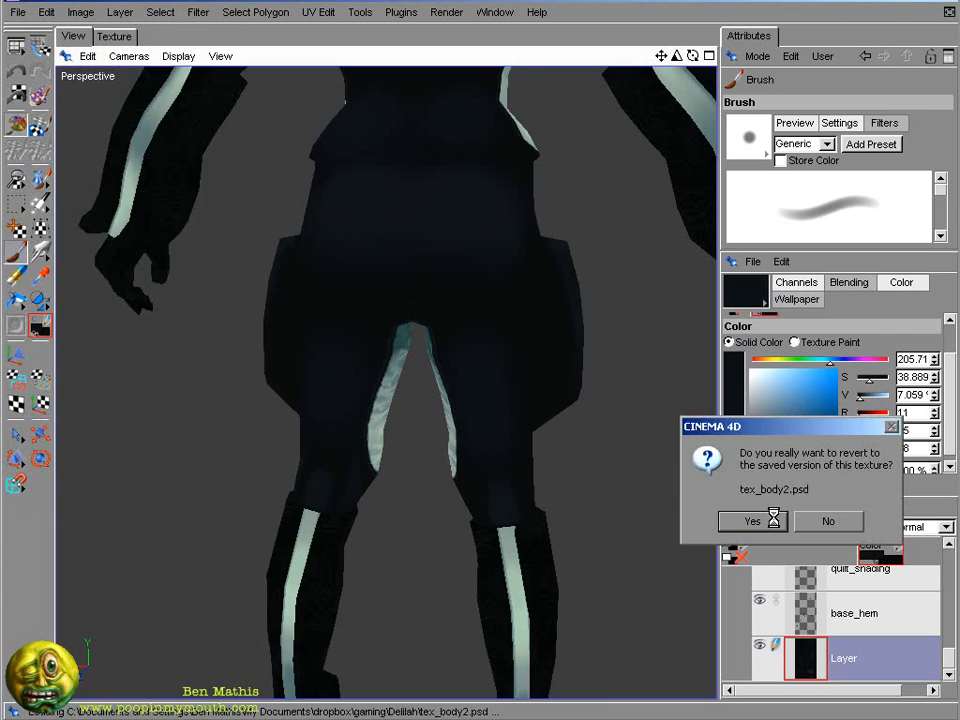
- Paint subtle horizontal fabric folds across the back of the hips on the 3D model with sampled dark blues
left_click_drag(640, 428, 600, 428, "alt")
right_click_drag(680, 428, 690, 400, "alt")
middle_click_drag(600, 330, 600, 425, "alt")
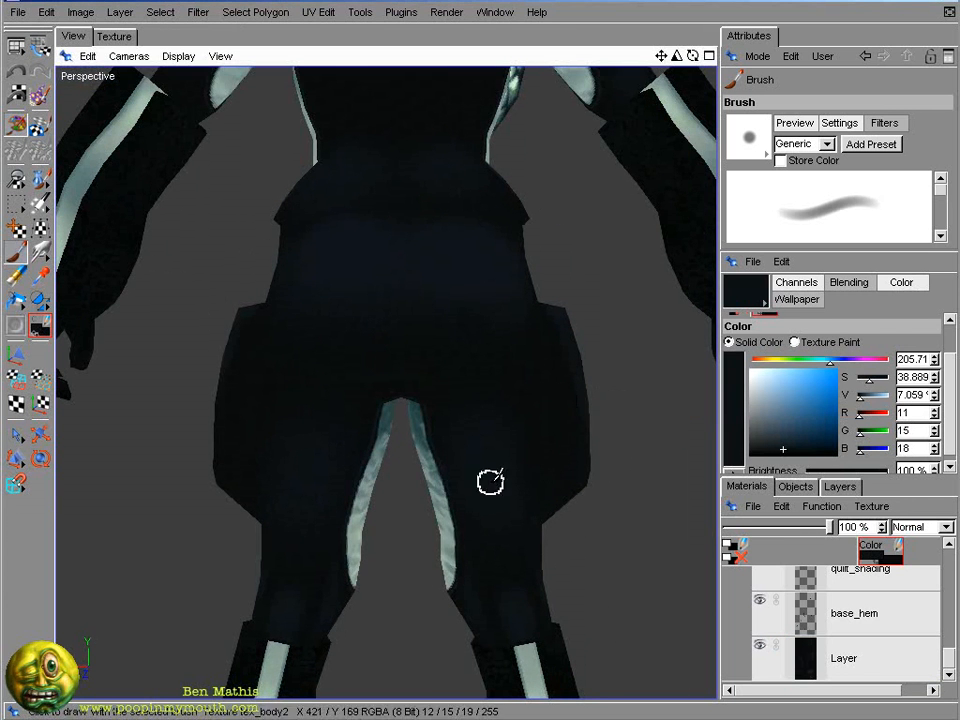
left_click_drag(490, 482, 467, 403, "alt")
left_click(500, 394)
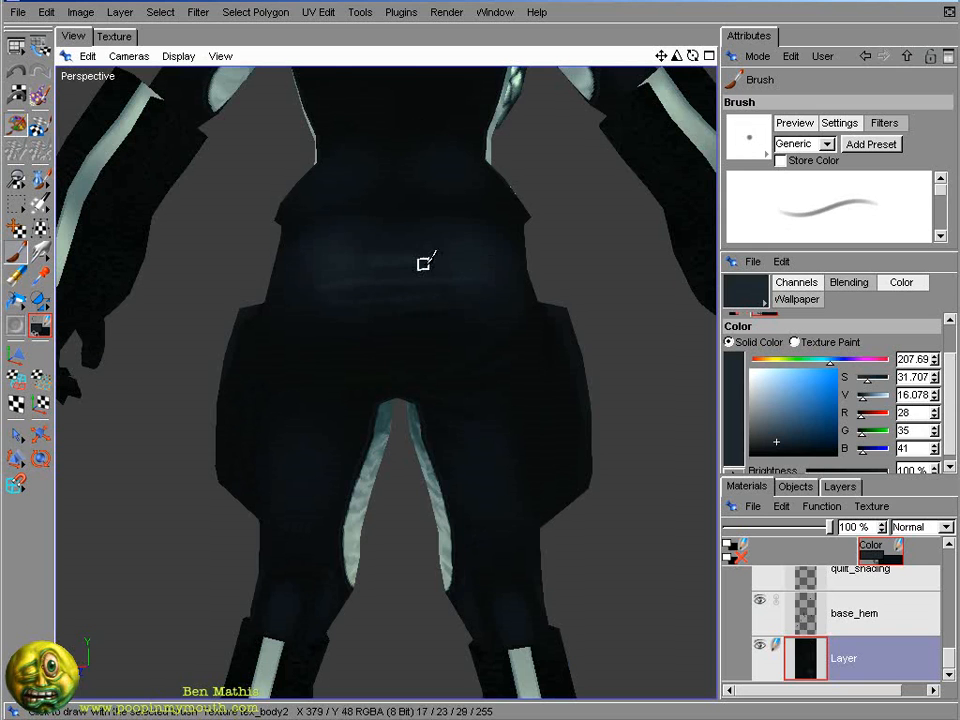
left_click(500, 311, "ctrl")
left_click(323, 305, "ctrl")
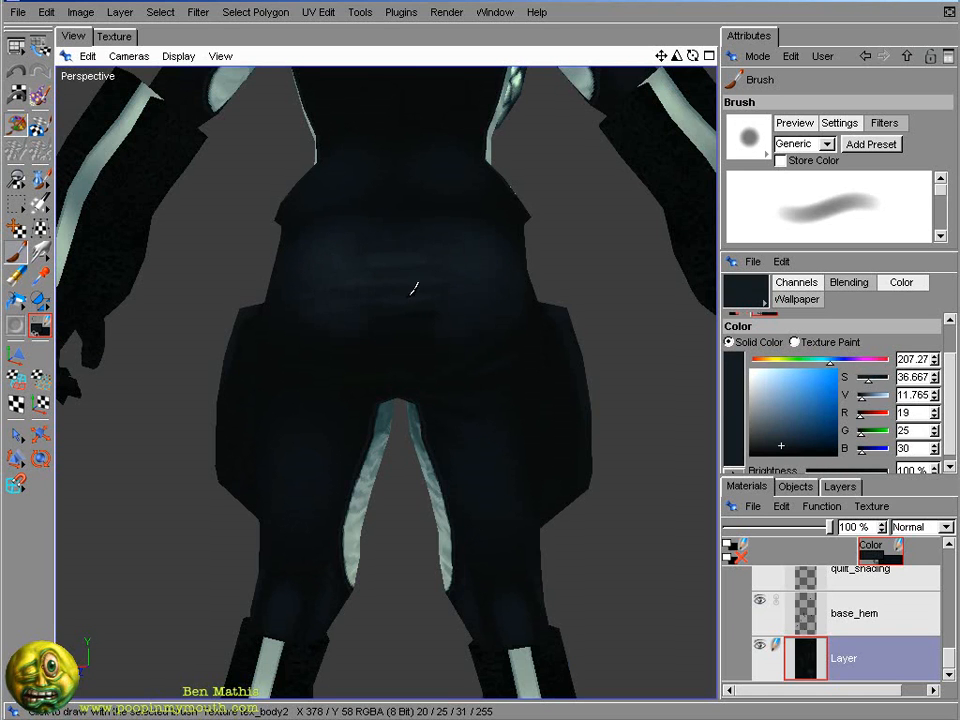
left_click(466, 316, "ctrl")
left_click(435, 272, "ctrl")
left_click(413, 233, "ctrl")
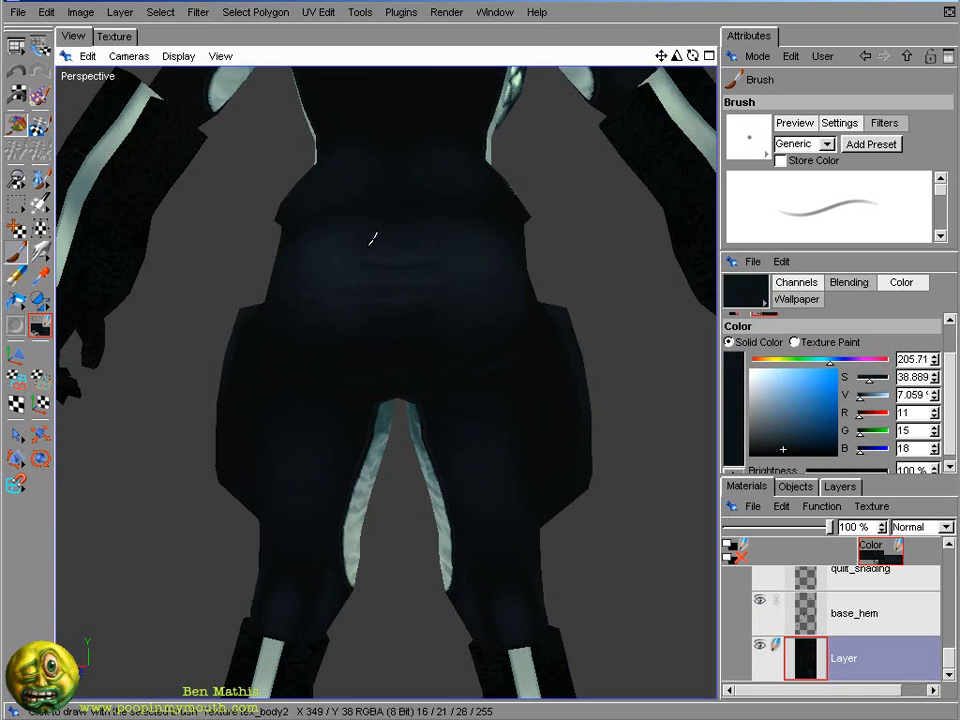
- Paint fine dark and light horizontal folds on the seat area of the flat texture above the pale inner-leg panel
left_click(118, 37)
middle_click_drag(250, 170, 660, 250, "alt")
right_click_drag(453, 270, 910, 218, "alt")
key("]")
key("]")
key("]")
left_click(289, 362, "ctrl")
key("[")
key("[")
key("[")
left_click(263, 416, "ctrl")
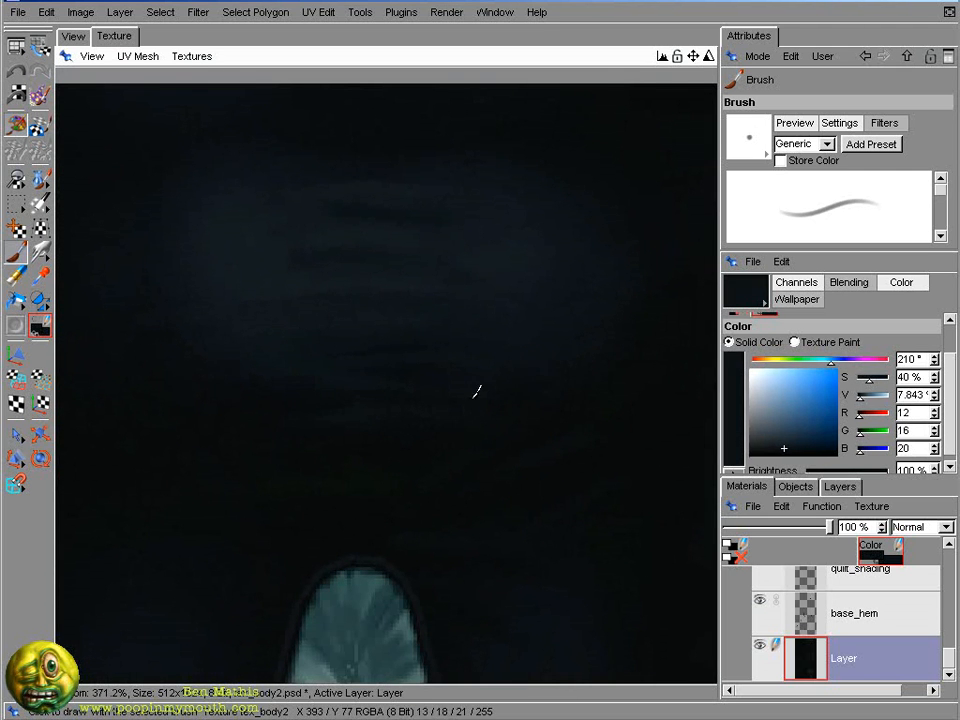
left_click(475, 388, "ctrl")
left_click(394, 238, "ctrl")
- Paint fold shading below the seat on the back of one thigh in the 3D view with sampled dark tones
left_click(74, 37)
left_click_drag(542, 268, 462, 290, "alt")
left_click(451, 343, "ctrl")
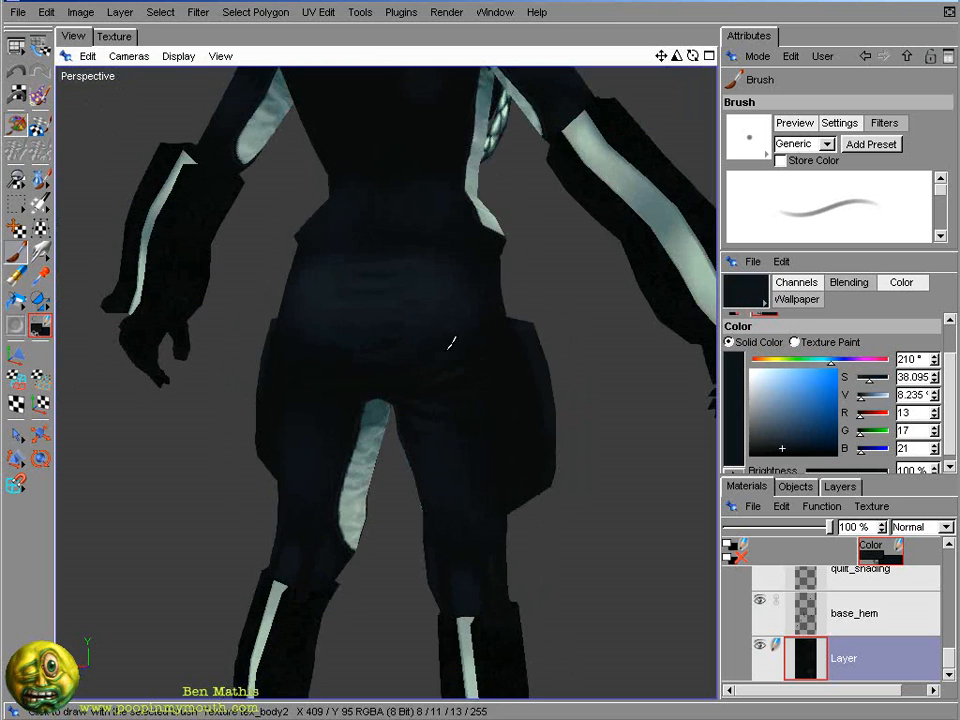
left_click(437, 408, "ctrl")
key("]")
key("]")
key("]")
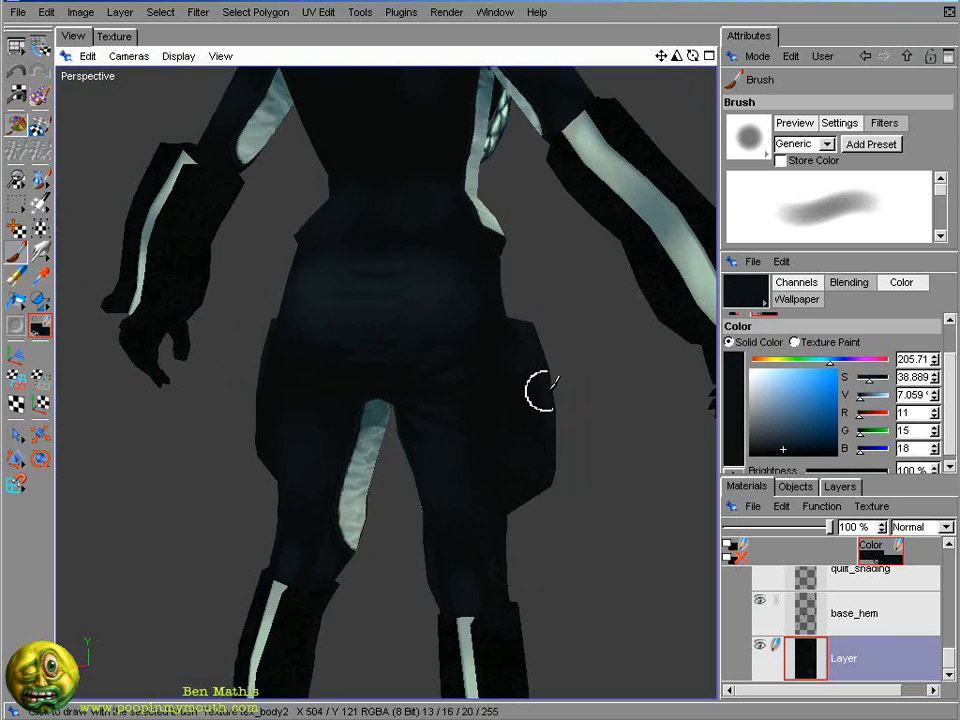
left_click(446, 293, "ctrl")
- Paint thin creases fanning out beside the pale panel's upper end on the flat texture, using sampled tones including RGB 12, 15, 18
key("[")
key("[")
key("[")
left_click(114, 37)
scroll(439, 200, "down", 6)
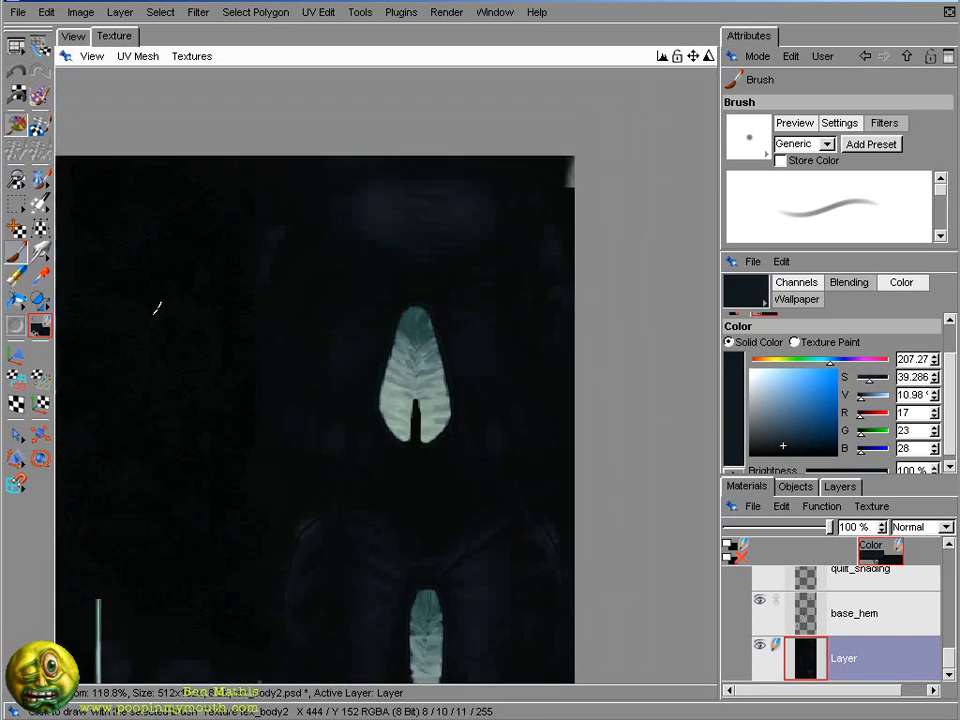
scroll(492, 268, "up", 5)
left_click(670, 333, "ctrl")
left_click(439, 354, "ctrl")
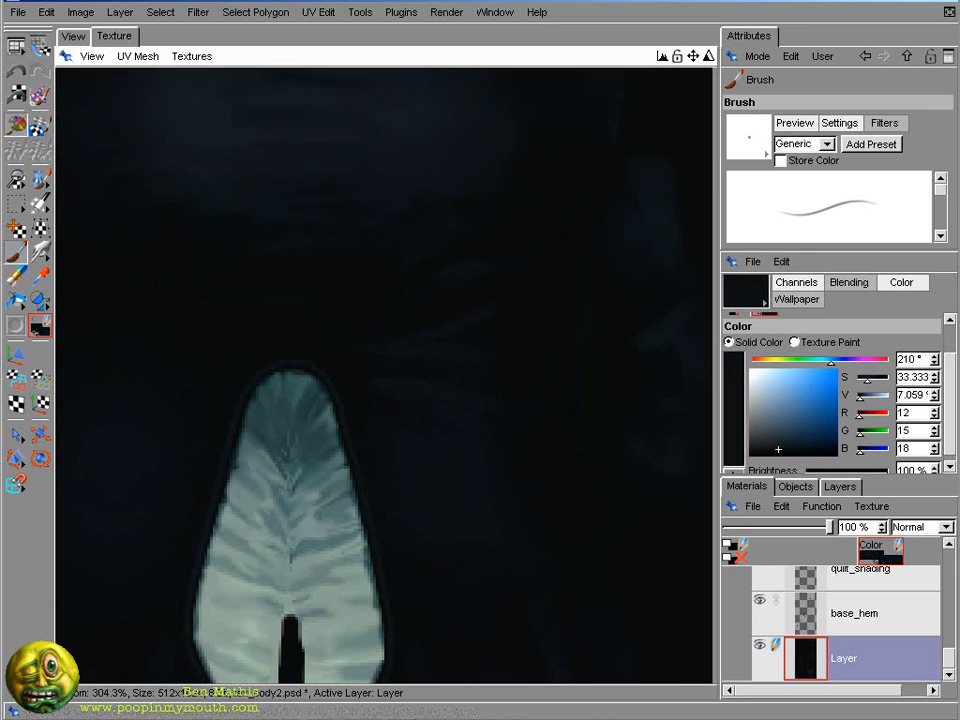
- Add soft highlights around the seat and thigh folds on the flat texture with a larger brush in RGB 28, 35, 41
scroll(439, 354, "down", 4)
mouse_move(439, 354)
middle_mouse_down("alt")
mouse_move(467, 329)
mouse_move(458, 345)
middle_mouse_up("alt")
left_click(467, 329, "ctrl")
key("]")
key("]")
key("]")
key("[")
key("[")
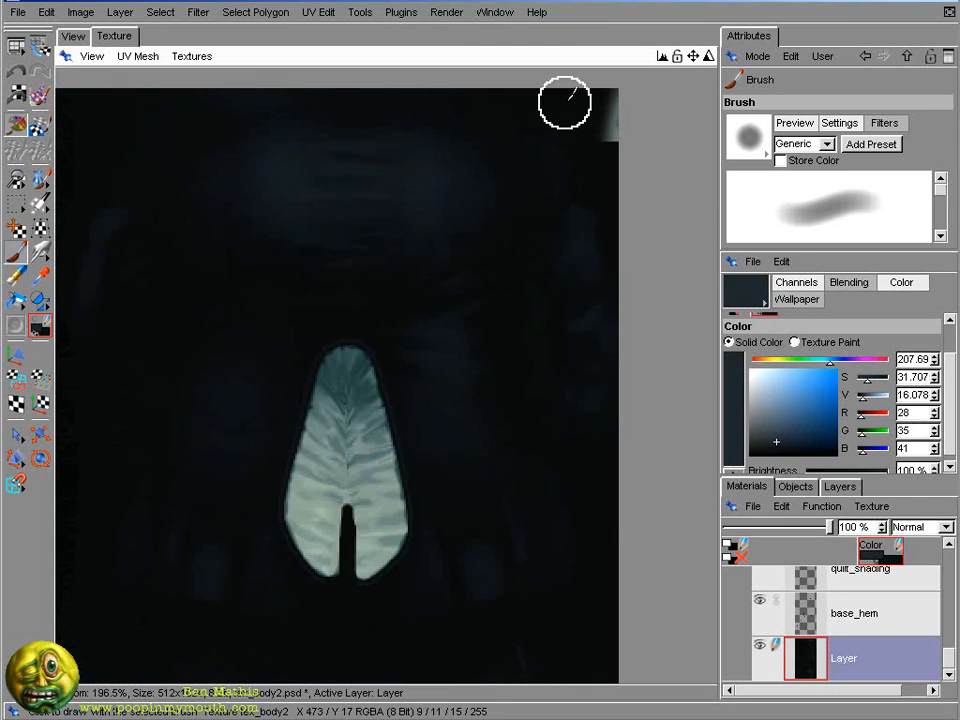
key("]")
key("]")
key("]")
- Touch up the seat folds on the 3D model with a sampled tone and a smaller brush
left_click(73, 37)
left_click(435, 281, "ctrl")
key("[")
key("[")
key("[")
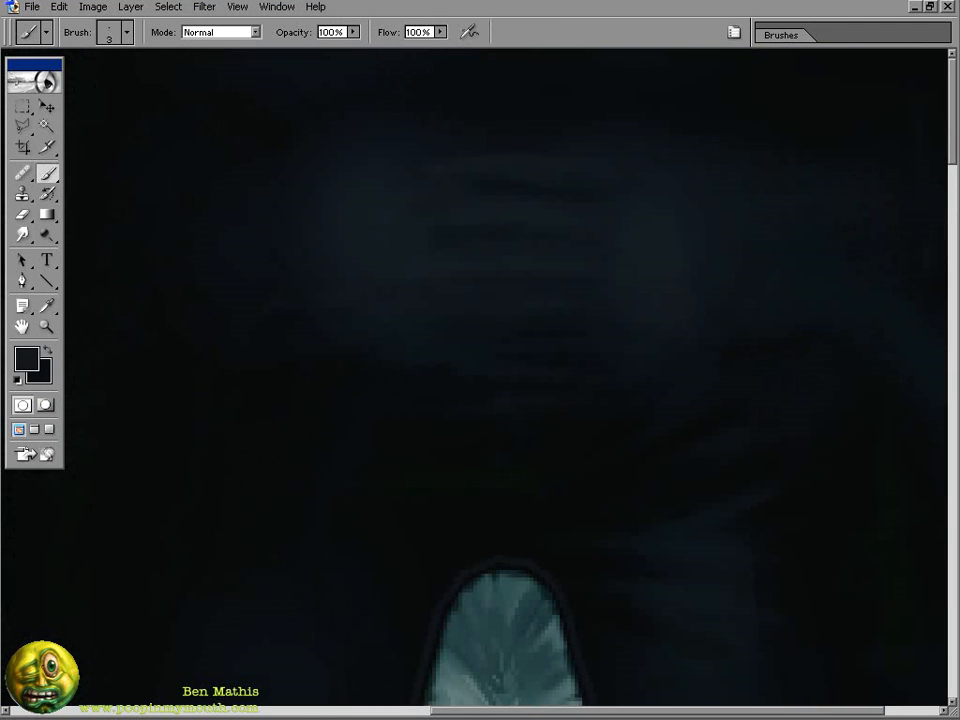
- In Photoshop, paint light and dark wrinkle strokes across the seat with a 3 px brush and smudge them at 100% strength
left_click_drag(804, 355, 736, 308)
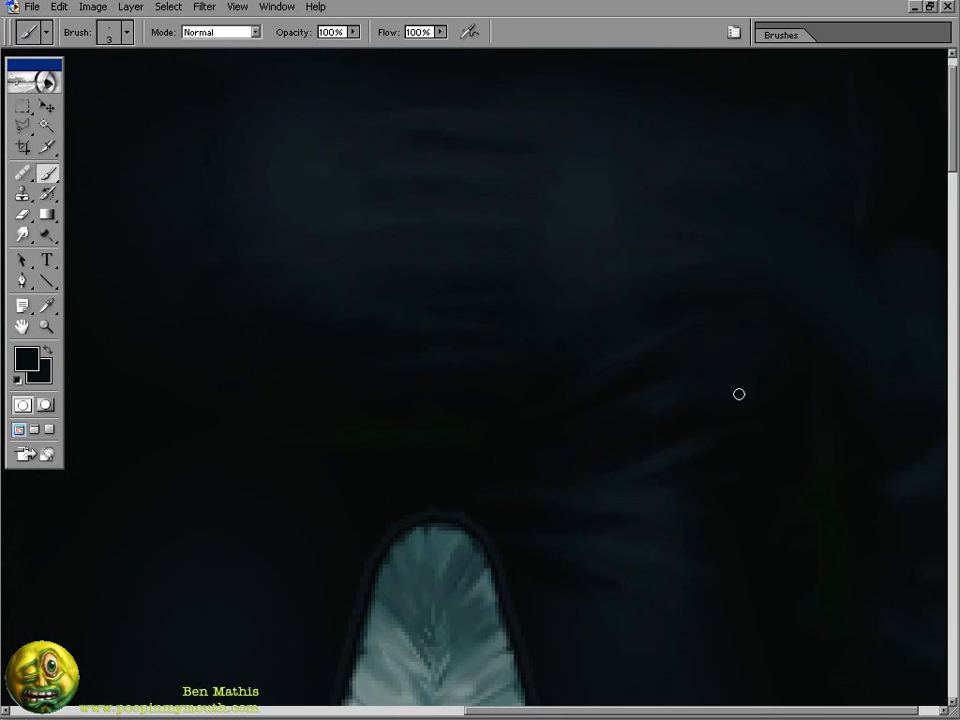
left_click_drag(754, 382, 799, 427)
key("r")
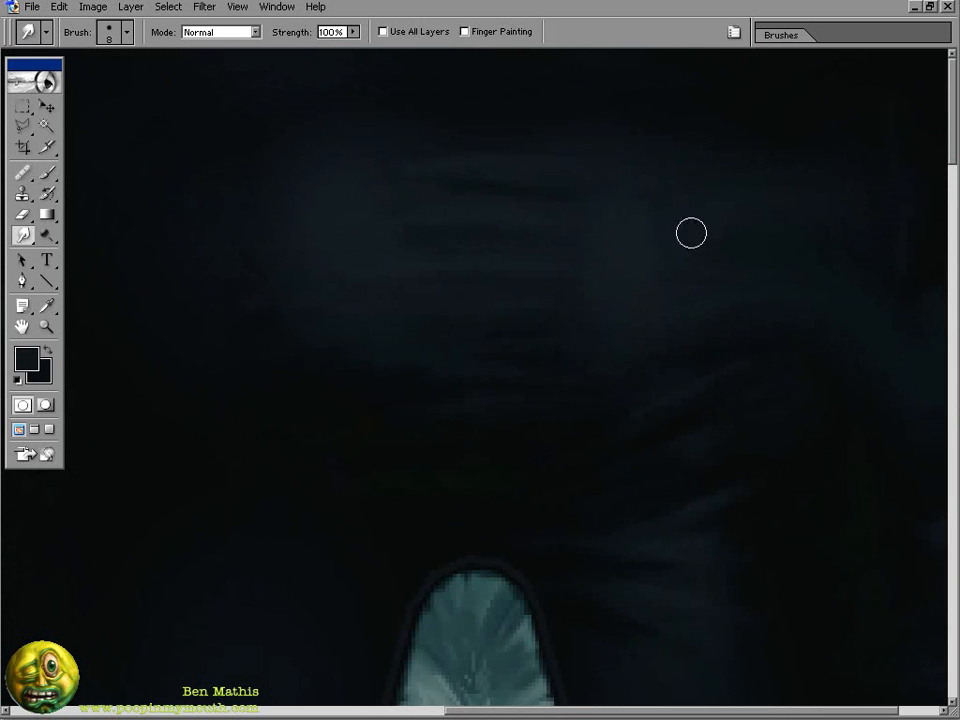
key("b")
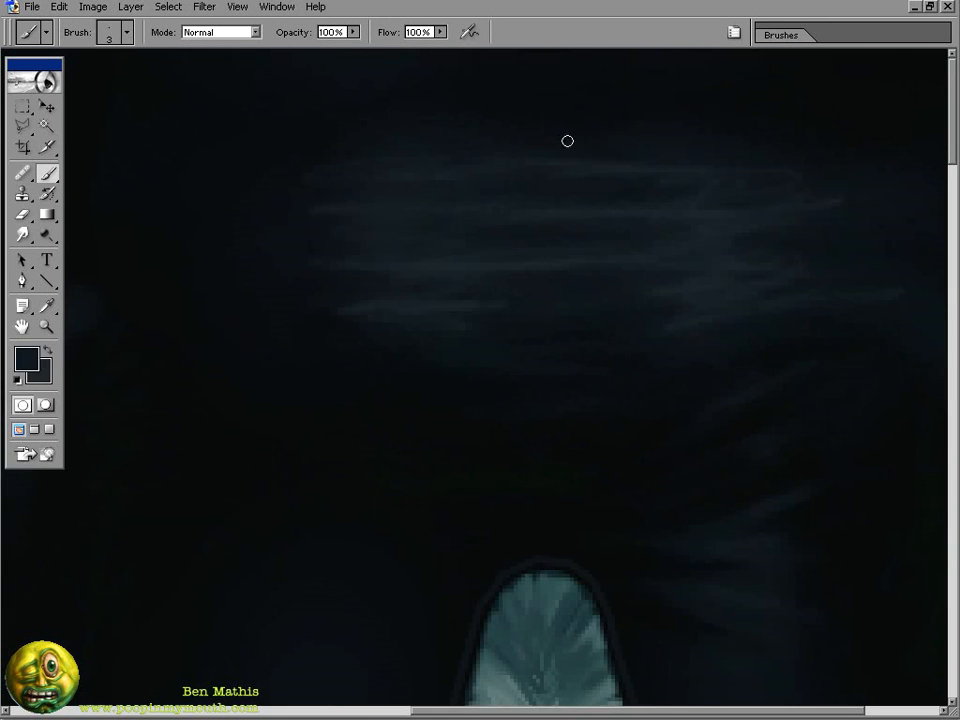
key("r")
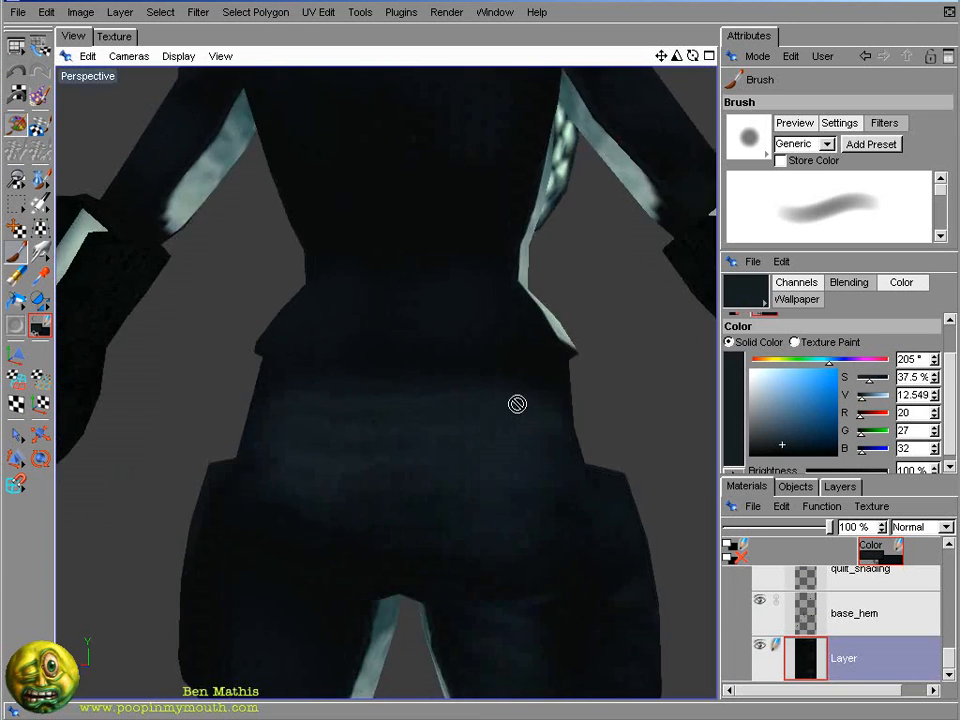
- Switch back to Cinema 4D and paint thin highlight strokes across the upper seat of the texture in RGB 28, 35, 41
mouse_move(517, 404)
left_mouse_down("alt")
mouse_move(459, 519)
mouse_move(529, 414)
mouse_move(447, 438)
left_mouse_up("alt")
left_click(529, 414, "ctrl")
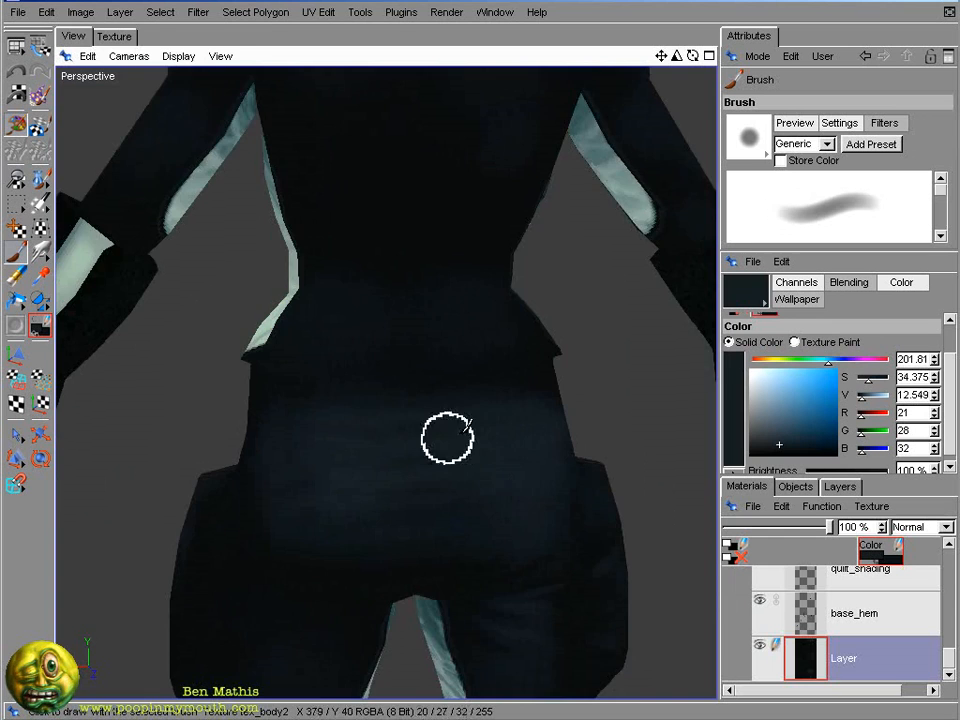
left_click(117, 42)
middle_click_drag(508, 266, 570, 600, "alt")
right_click_drag(480, 440, 540, 440, "alt")
left_click(502, 450, "ctrl")
key("bracketleft")
key("bracketleft")
key("bracketleft")
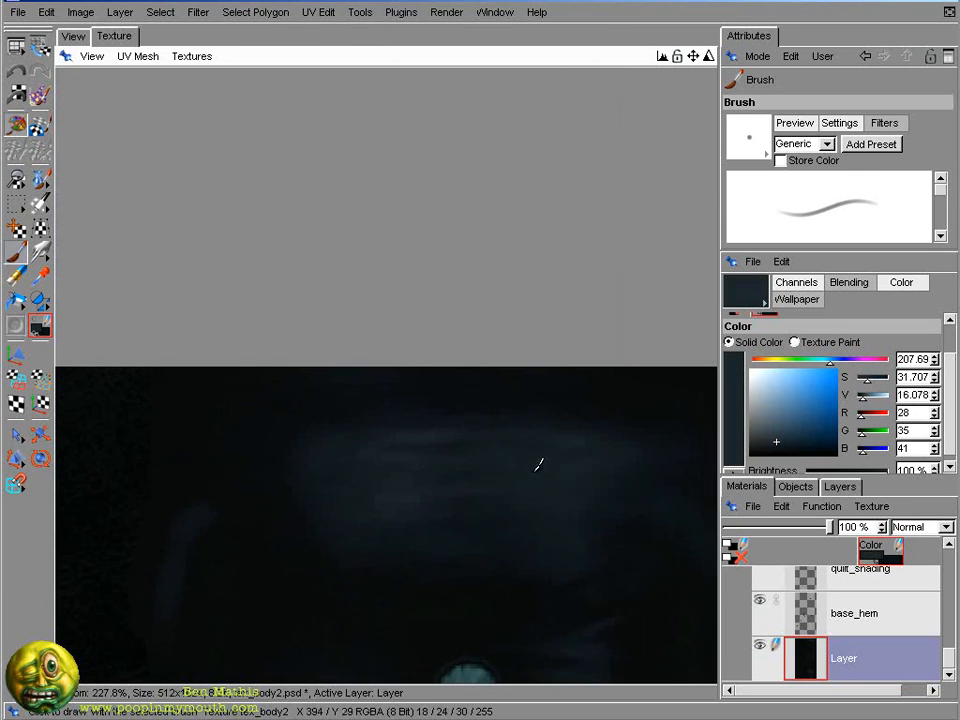
- Blend the seat folds toward the hip on the 3D model with sampled dark blues
left_click(73, 36)
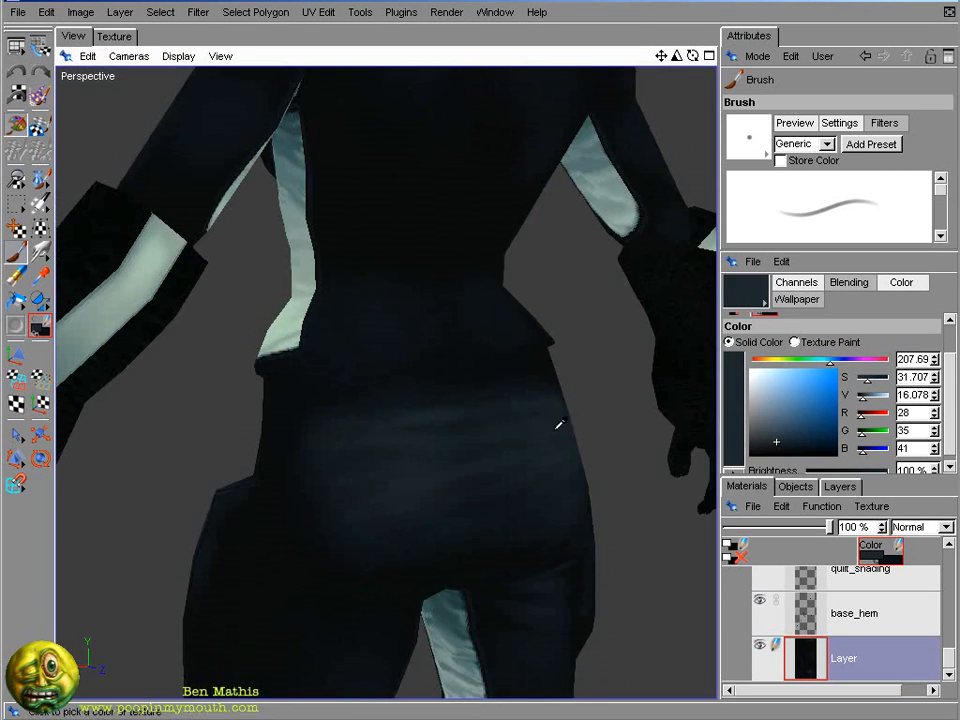
left_click(363, 486, "ctrl")
left_click(349, 430, "ctrl")
left_click(346, 510, "ctrl")
left_click_drag(346, 510, 307, 517, "alt")
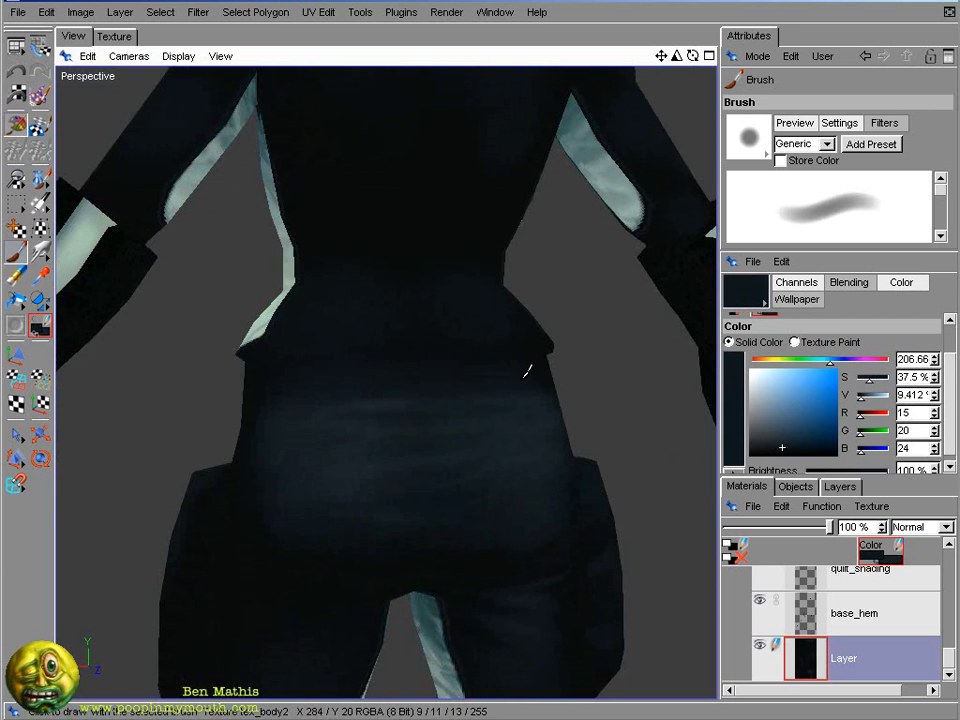
- Shade the upper edge of the seat on the flat texture with sampled blues, following the UV mesh
left_click(358, 308, "ctrl")
left_click(114, 36)
right_click_drag(492, 332, 563, 405, "alt")
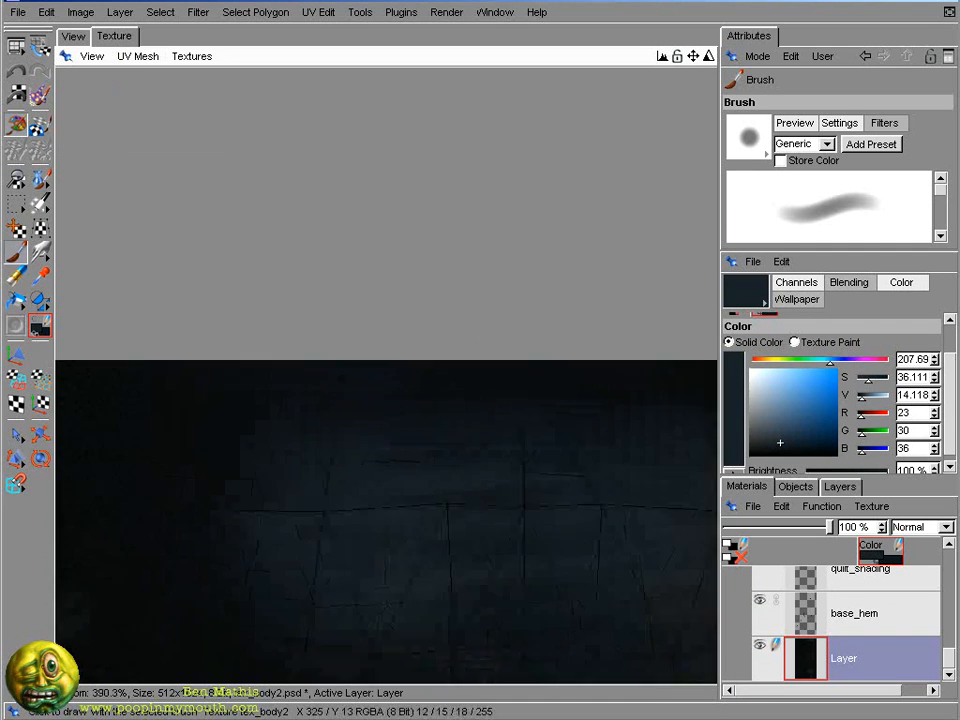
mouse_move(563, 422)
middle_mouse_down("alt")
mouse_move(366, 356)
mouse_move(286, 355)
middle_mouse_up("alt")
left_click(206, 311, "ctrl")
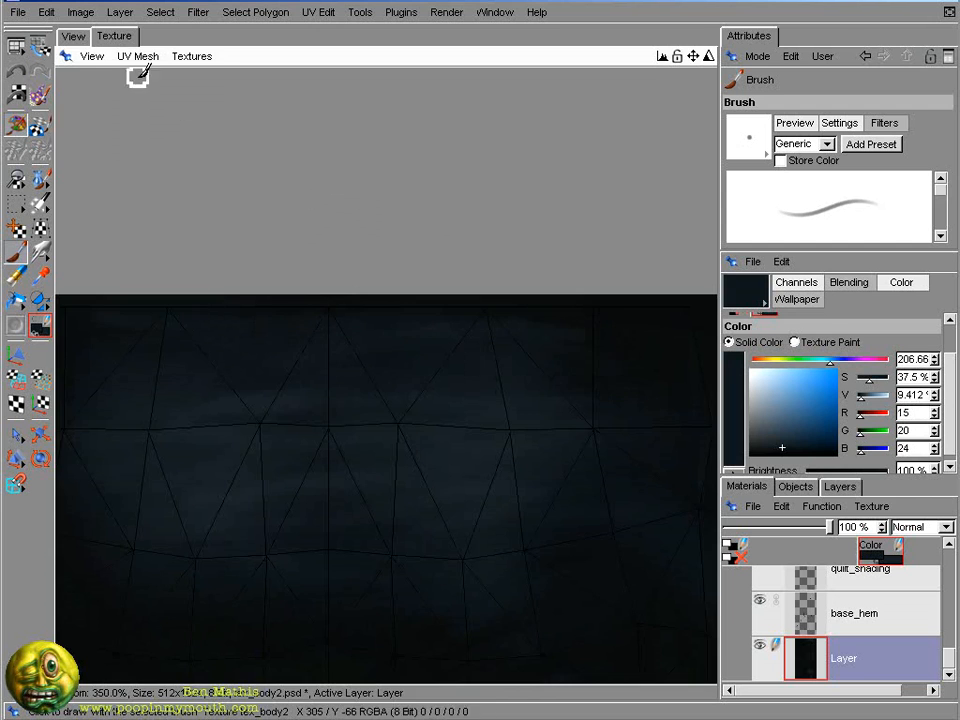
- Darken the side of the hip below the jacket hem with sampled near-black tones down to RGB 8, 9, 10
left_click(73, 36)
left_click_drag(350, 290, 300, 343, "alt")
left_click_drag(320, 412, 457, 389, "alt")
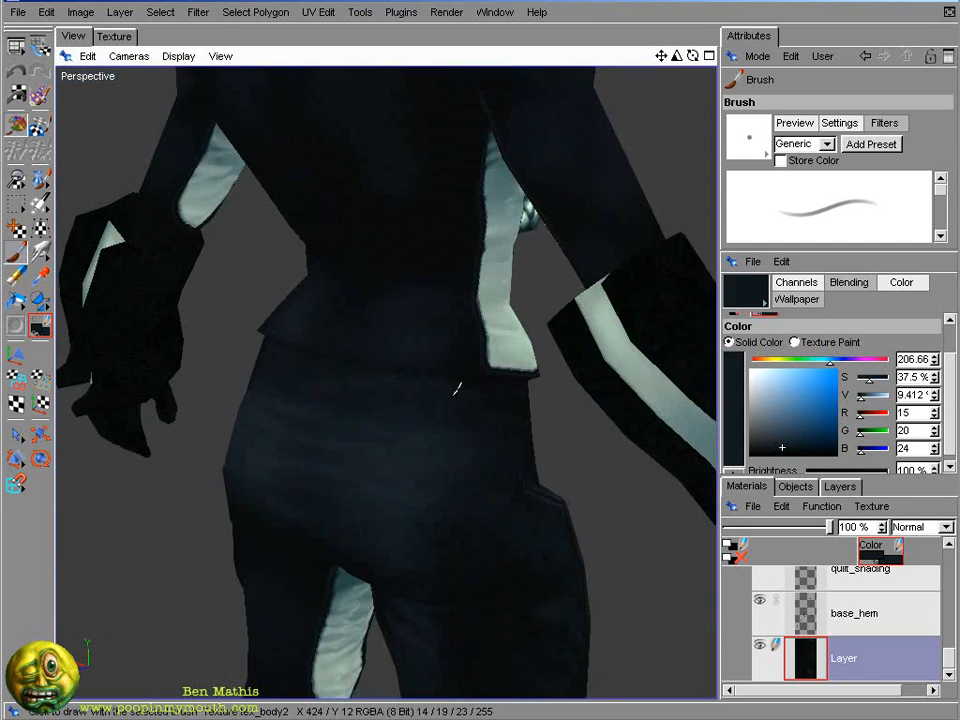
left_click(497, 474, "ctrl")
left_click(461, 400, "ctrl")
left_click(114, 36)
right_click_drag(534, 431, 604, 450, "alt")
middle_click_drag(604, 450, 190, 385, "alt")
left_click(593, 410, "ctrl")
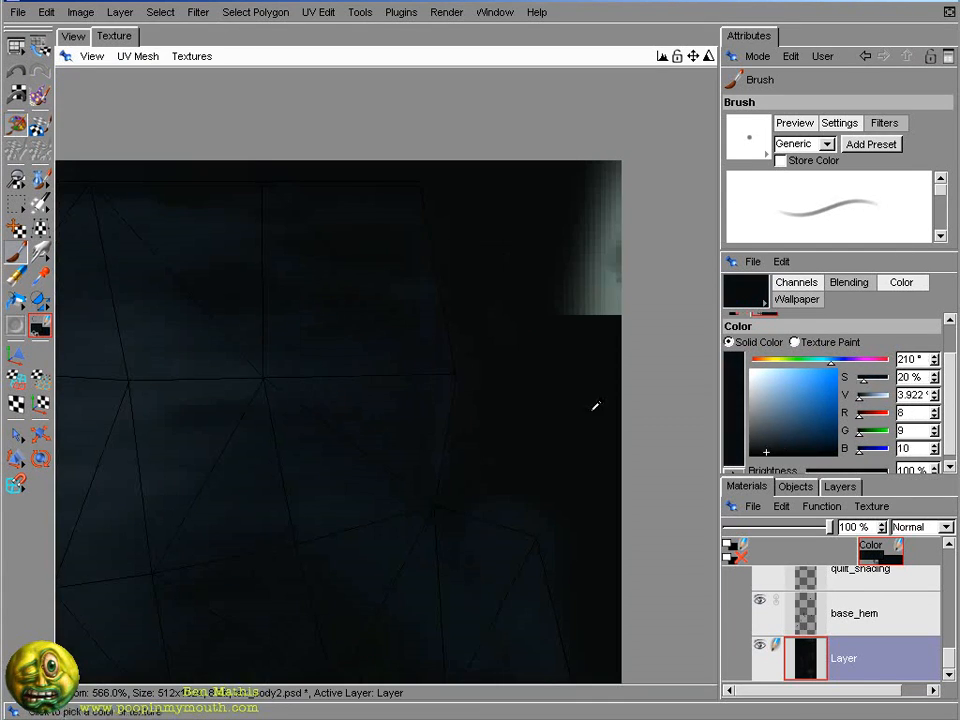
- Paint a thin pure black seam along the outer UV edge of both hips on the flat texture
key("bracketleft")
left_click(769, 455)
mouse_move(421, 181)
left_mouse_down()
mouse_move(461, 383)
mouse_move(438, 236)
left_mouse_up()
left_click(73, 36)
mouse_move(360, 192)
left_mouse_down("alt")
mouse_move(577, 484)
mouse_move(490, 440)
left_mouse_up("alt")
left_click(114, 36)
mouse_move(615, 350)
right_mouse_down("alt")
mouse_move(561, 343)
mouse_move(605, 350)
right_mouse_up("alt")
middle_click_drag(130, 506, 399, 527, "alt")
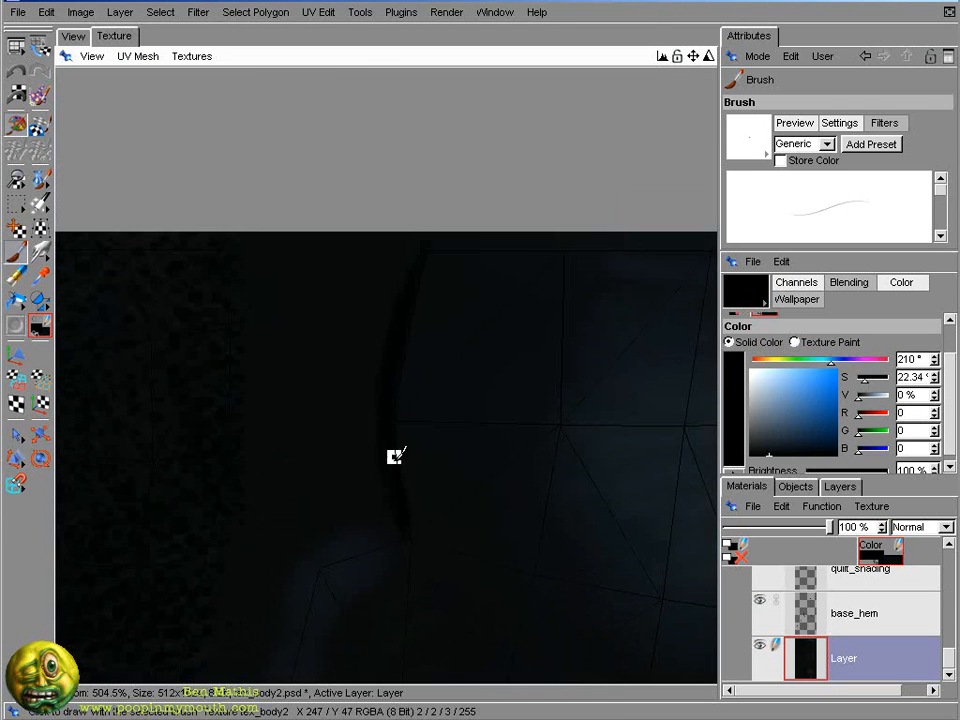
- Paint lighter fold strokes beside the black hip seam on the flat texture with sampled blues such as RGB 23, 29, 35
left_click(417, 485, "ctrl")
left_click(620, 290, "ctrl")
left_click_drag(709, 56, 346, 25)
left_click_drag(709, 56, 639, 64)
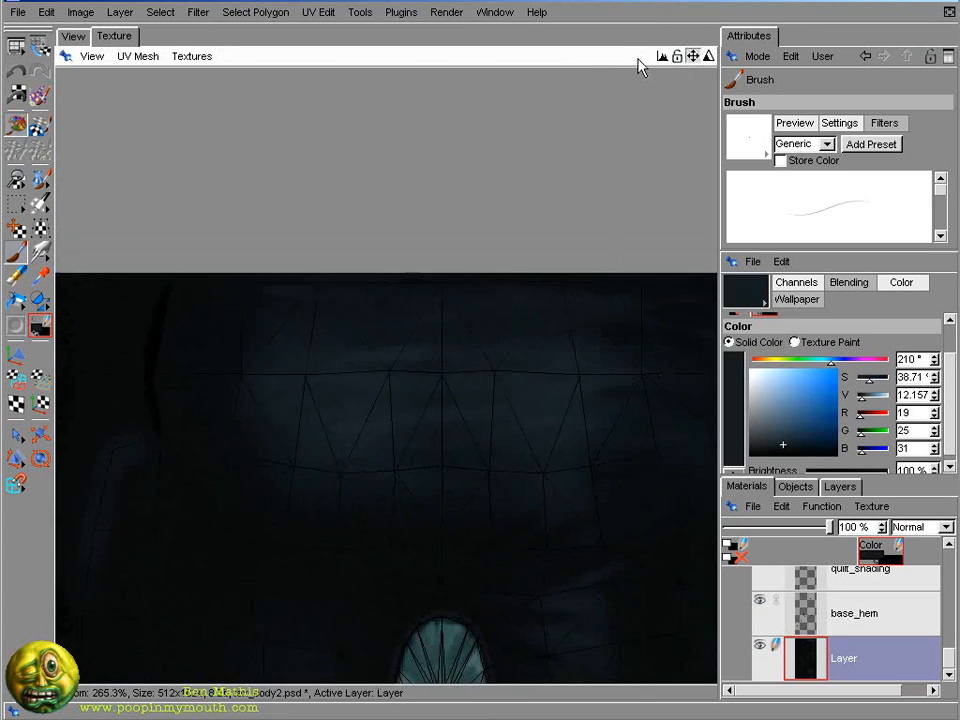
left_click(215, 342, "ctrl")
key("bracketright")
left_click(250, 323, "ctrl")
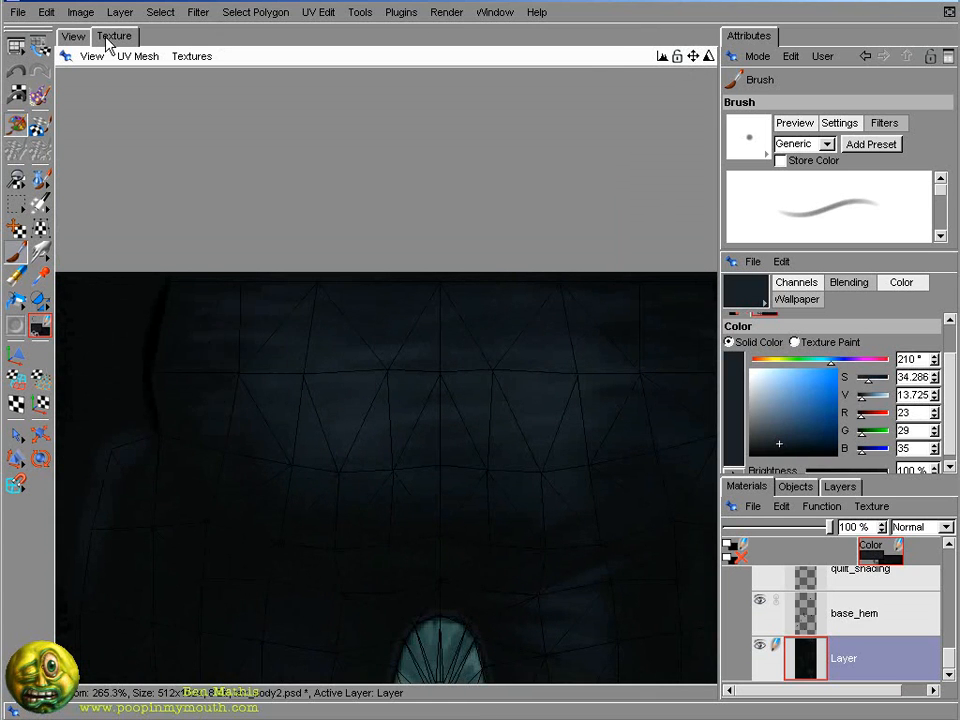
- Soften the shading over both hips and the seat on the 3D model with a larger brush and sampled tones
left_click(73, 36)
mouse_move(450, 370)
left_mouse_down("alt")
mouse_move(636, 381)
mouse_move(420, 401)
left_mouse_up("alt")
left_click(392, 363, "ctrl")
key("bracketright")
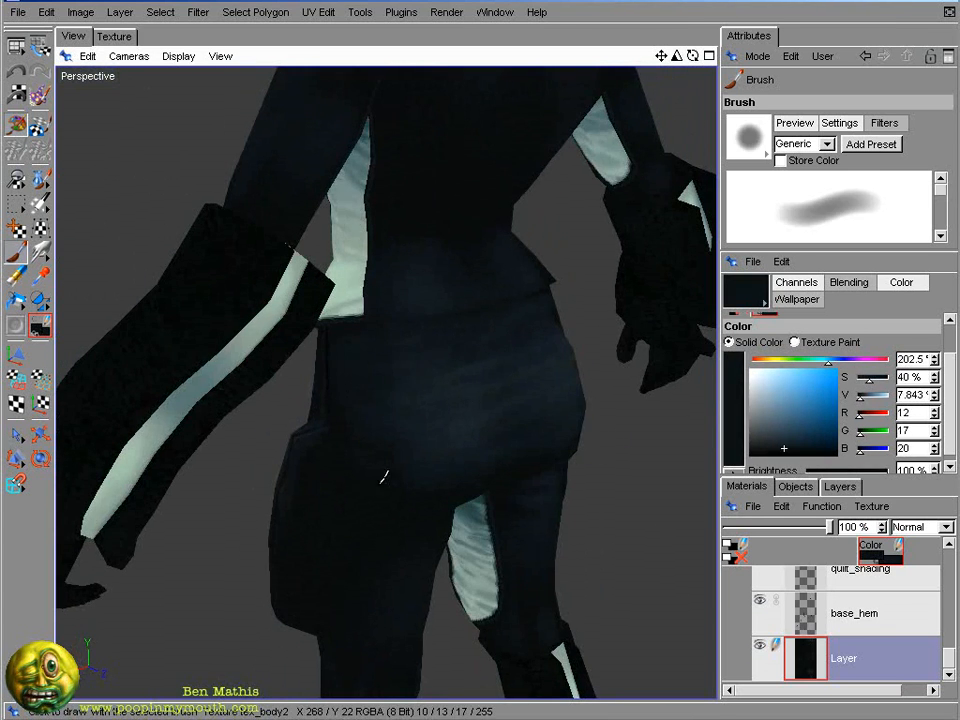
left_click(402, 467, "ctrl")
mouse_move(390, 467)
left_mouse_down("alt")
mouse_move(555, 461)
mouse_move(590, 450)
left_mouse_up("alt")
left_click(450, 400, "ctrl")
left_click_drag(680, 345, 372, 315, "alt")
left_click(250, 560, "ctrl")
left_click_drag(255, 555, 450, 498, "alt")
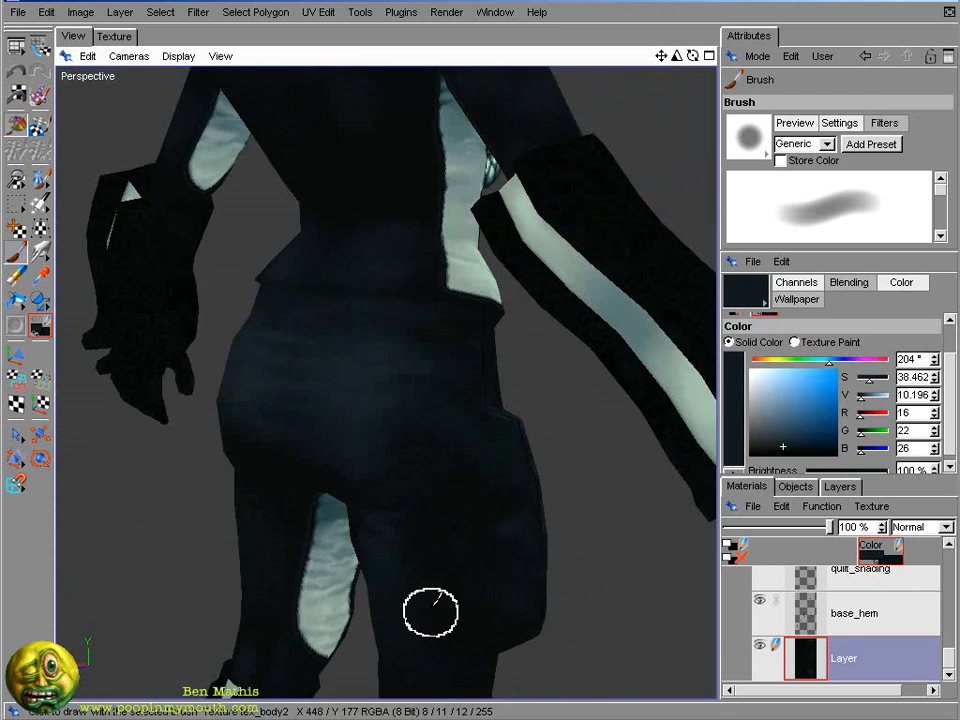
- Darken the creases under the seat on the 3D model with a small brush in sampled near-black tones
mouse_move(431, 612)
left_mouse_down("alt")
mouse_move(643, 443)
mouse_move(311, 525)
mouse_move(441, 533)
left_mouse_up("alt")
key("bracketleft")
left_click(529, 431, "ctrl")
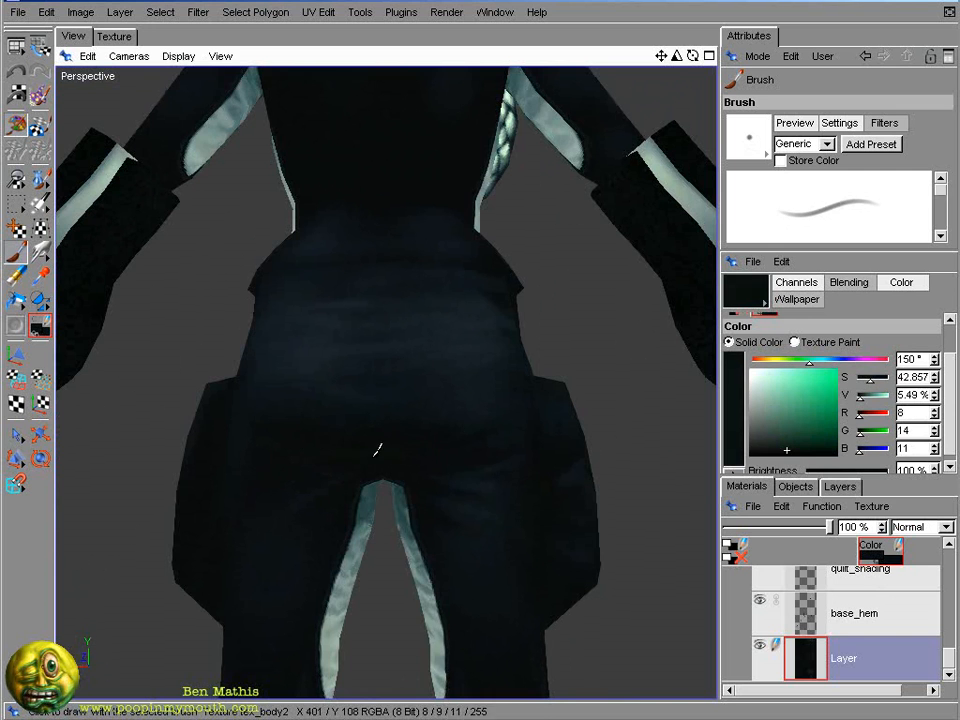
left_click(376, 445, "ctrl")
left_click(508, 456, "ctrl")
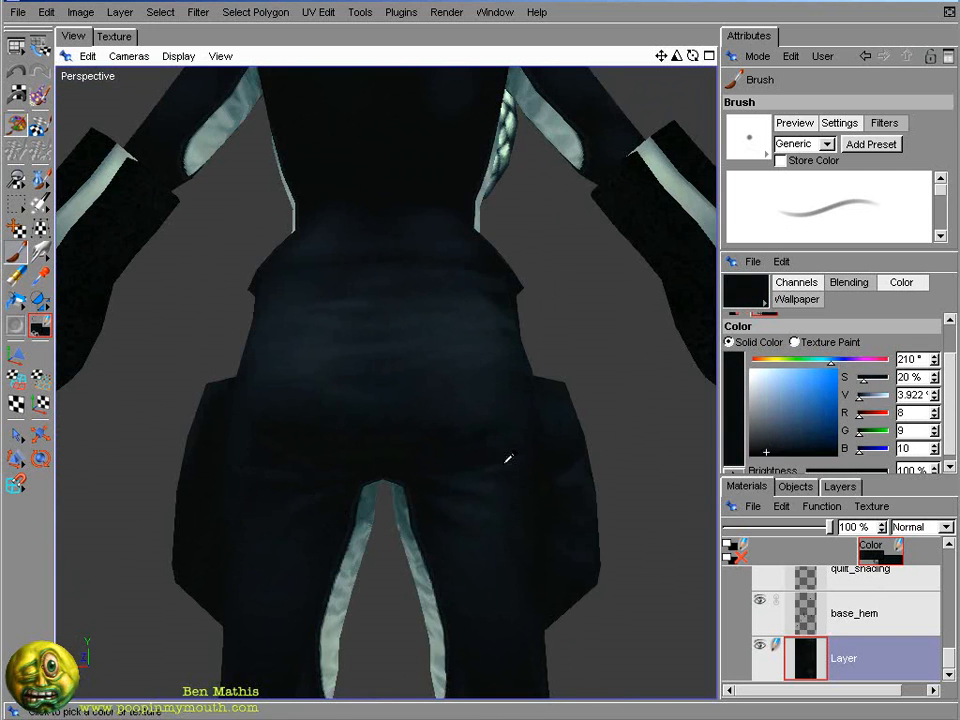
left_click(480, 462, "ctrl")
- Paint matching fold creases below the seat on the opposite thigh and hide the UV mesh over the texture
key("bracketright")
left_click_drag(302, 698, 623, 359, "alt")
key("bracketleft")
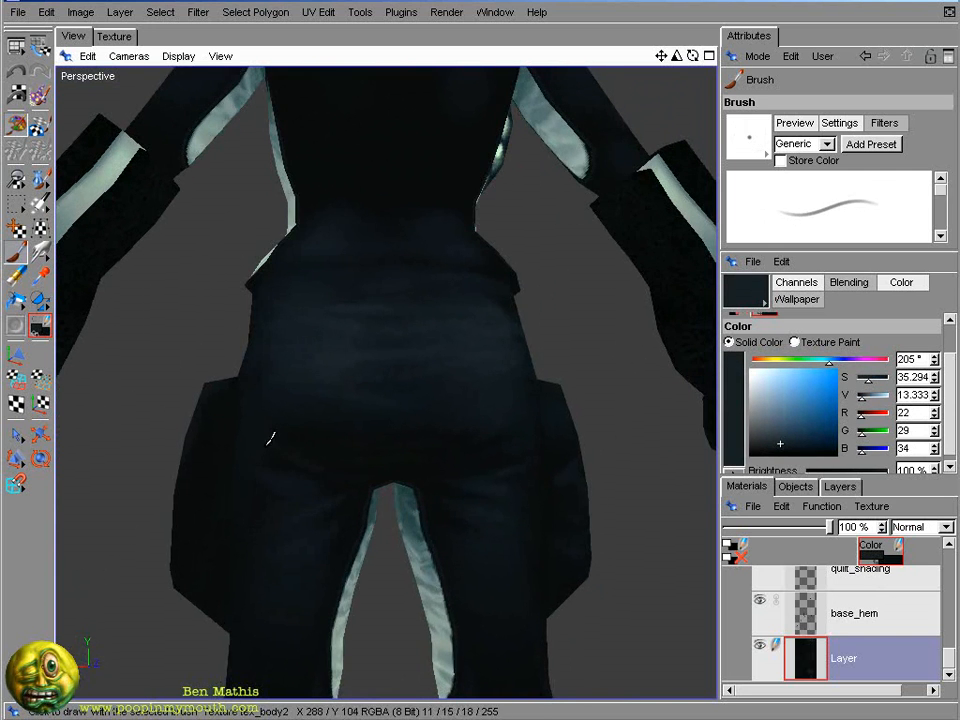
left_click(275, 498, "ctrl")
key("ctrl+Tab")
scroll(339, 420, "up", 4)
left_click(288, 445, "ctrl")
key("bracketright")
left_click(137, 56)
left_click(150, 76)
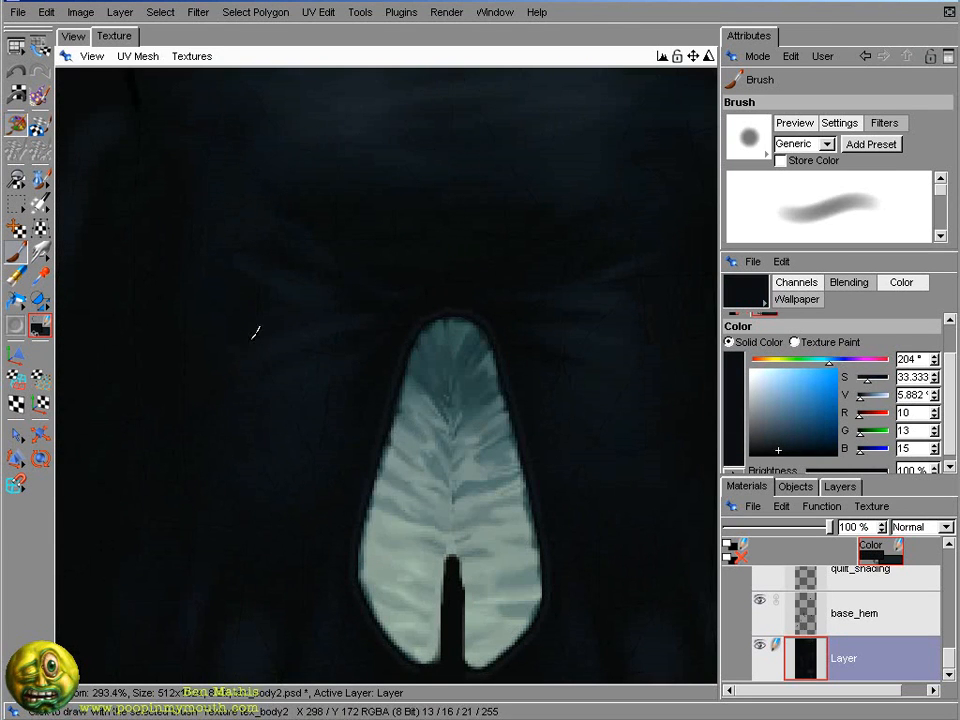
- Refine the thigh creases and the dark area above the pale panel with sampled near-blacks, including RGB 8, 9, 12
left_click(320, 325, "ctrl")
key("bracketleft")
left_click(475, 267, "ctrl")
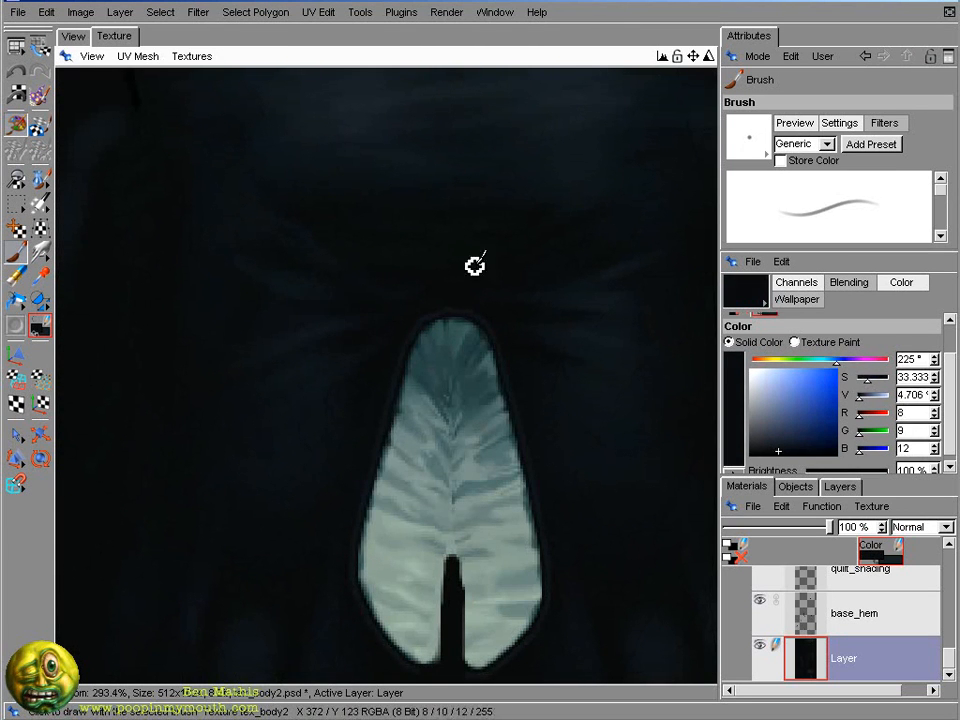
left_click(346, 335, "ctrl")
left_click(293, 321, "ctrl")
key("bracketright")
left_click(257, 199, "ctrl")
- Blend the seat and hip shading on the 3D model with a larger brush in sampled dark blues, including RGB 21, 28, 34
key("ctrl+Tab")
mouse_move(300, 420)
left_mouse_down("alt")
mouse_move(291, 484)
mouse_move(169, 328)
left_mouse_up("alt")
right_click_drag(169, 328, 315, 400, "alt")
left_click(312, 424, "ctrl")
left_click(502, 375, "ctrl")
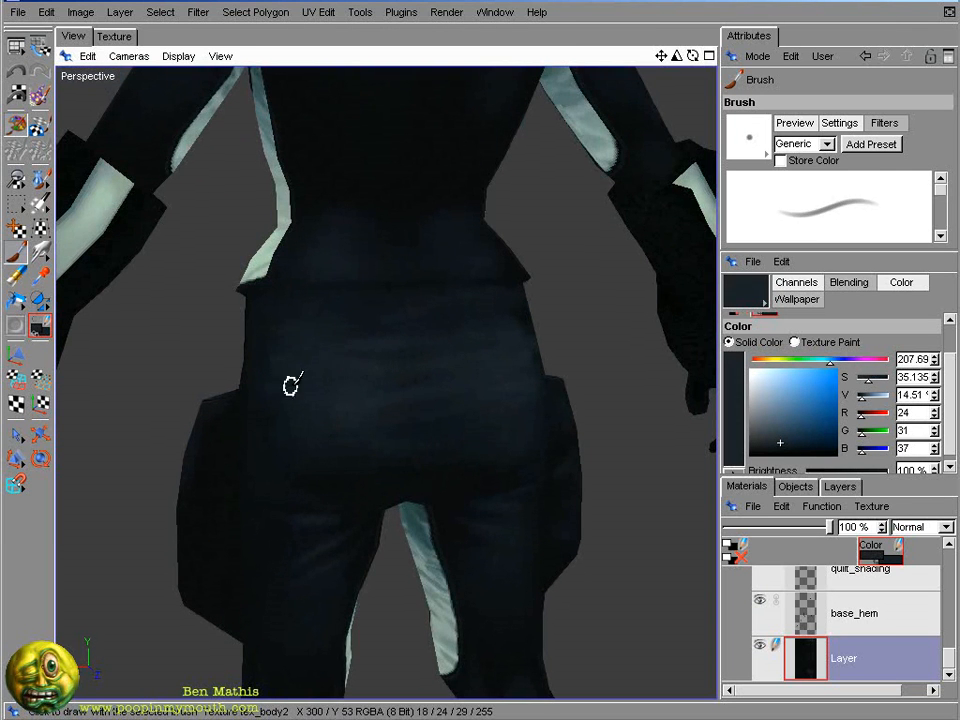
key("bracketright")
key("bracketleft")
left_click_drag(470, 306, 590, 312, "alt")
left_click(345, 412, "ctrl")
key("bracketright")
left_click(435, 350, "ctrl")
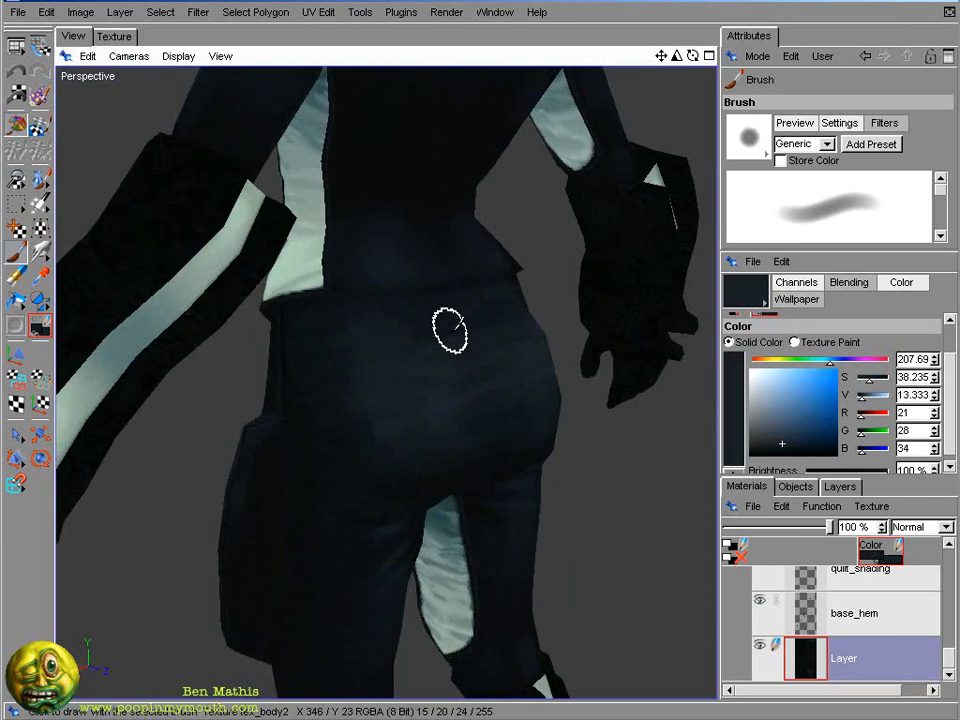
- Shade the hip and flared outer thigh from behind with sampled dark tones, including RGB 10, 15, 19
left_click_drag(144, 448, 140, 398, "alt")
left_click(265, 391, "ctrl")
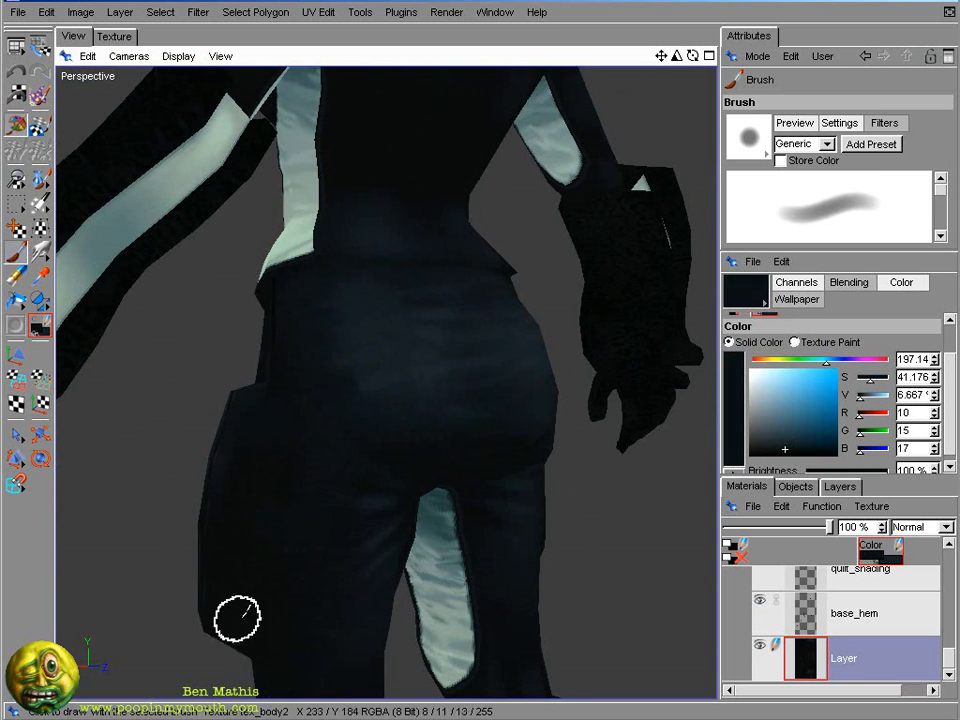
left_click(275, 476, "ctrl")
left_click_drag(295, 423, 335, 460, "alt")
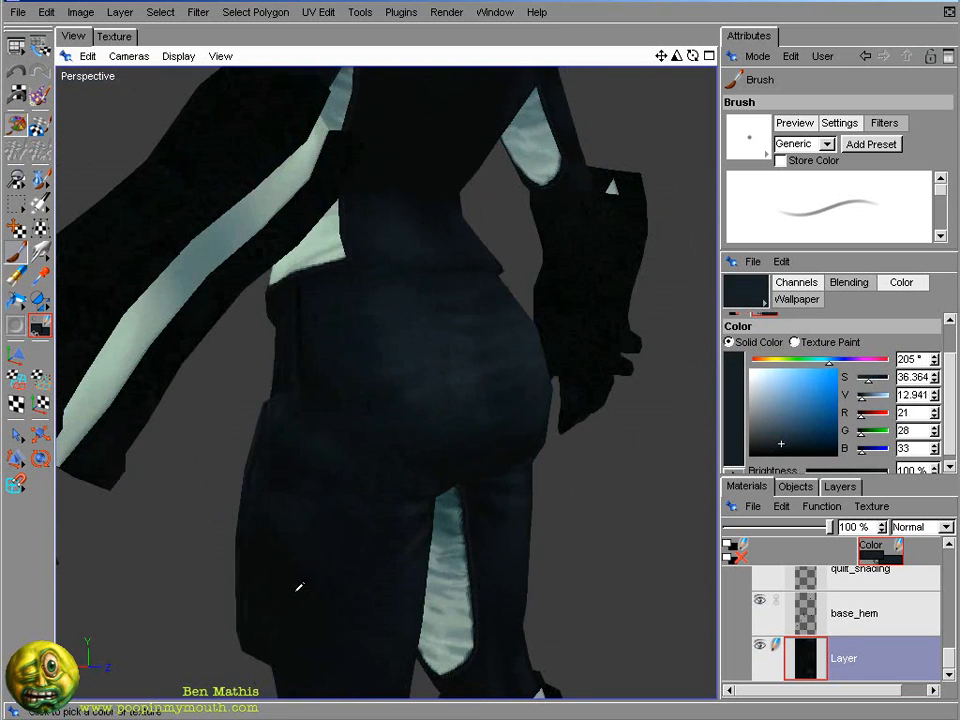
left_click(285, 584, "ctrl")
left_click(281, 452, "ctrl")
key("bracketright")
left_click(404, 516, "ctrl")
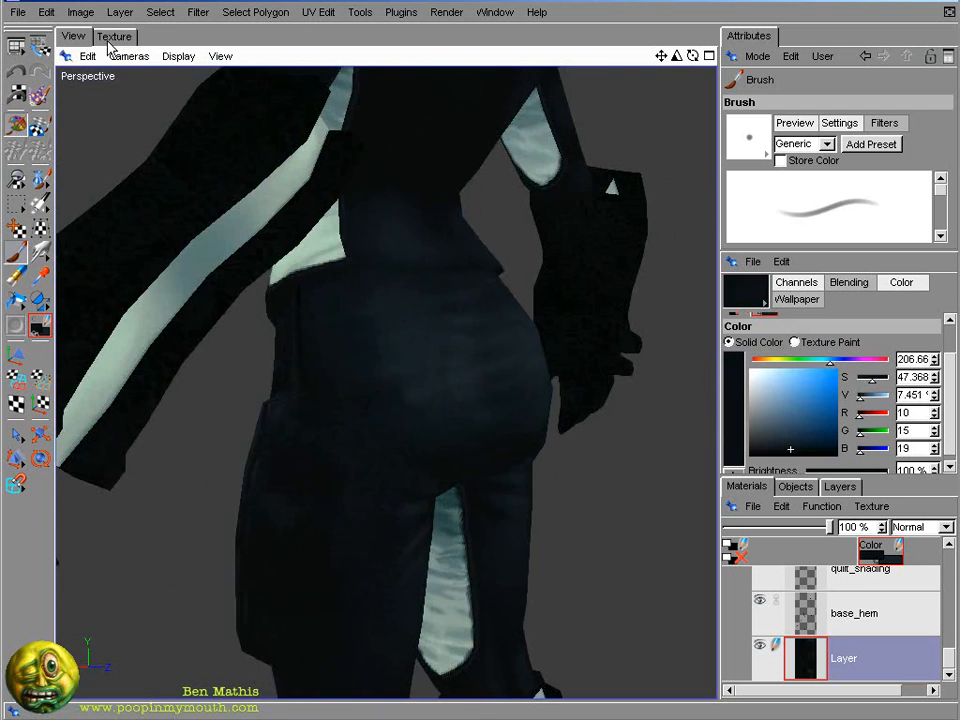
- Refine the thigh creases beside the pale inner-leg panel on the flat texture using sampled RGB 13, 16, 21
left_click(114, 37)
scroll(350, 345, "up", 3)
left_click(354, 313, "ctrl")
left_click(393, 300, "ctrl")
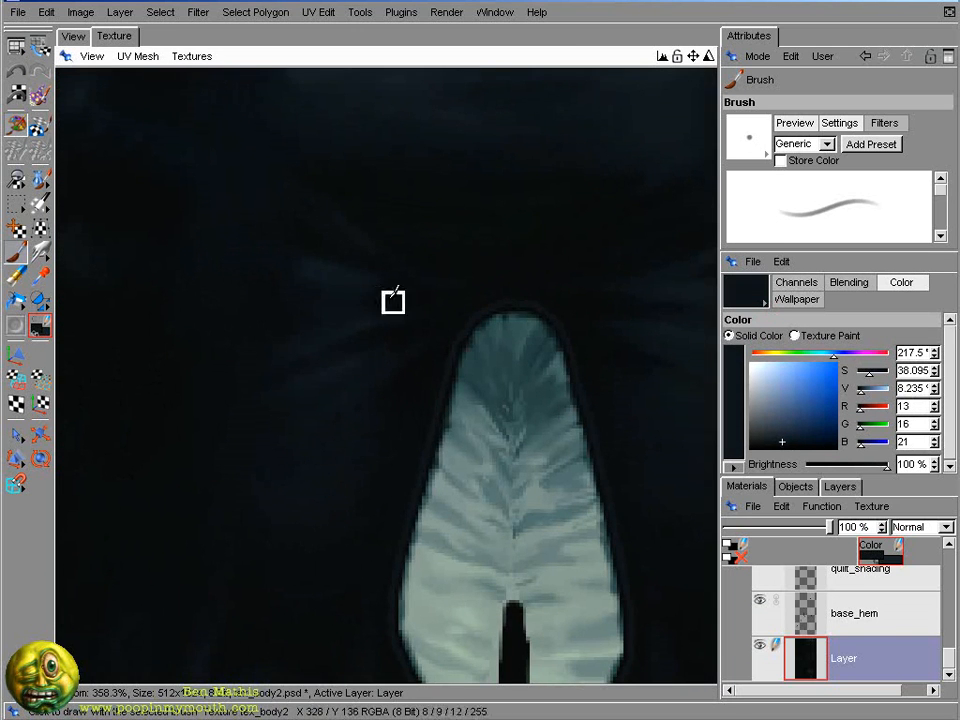
scroll(686, 340, "down", 3)
left_click(247, 280, "ctrl")
left_click(73, 36)
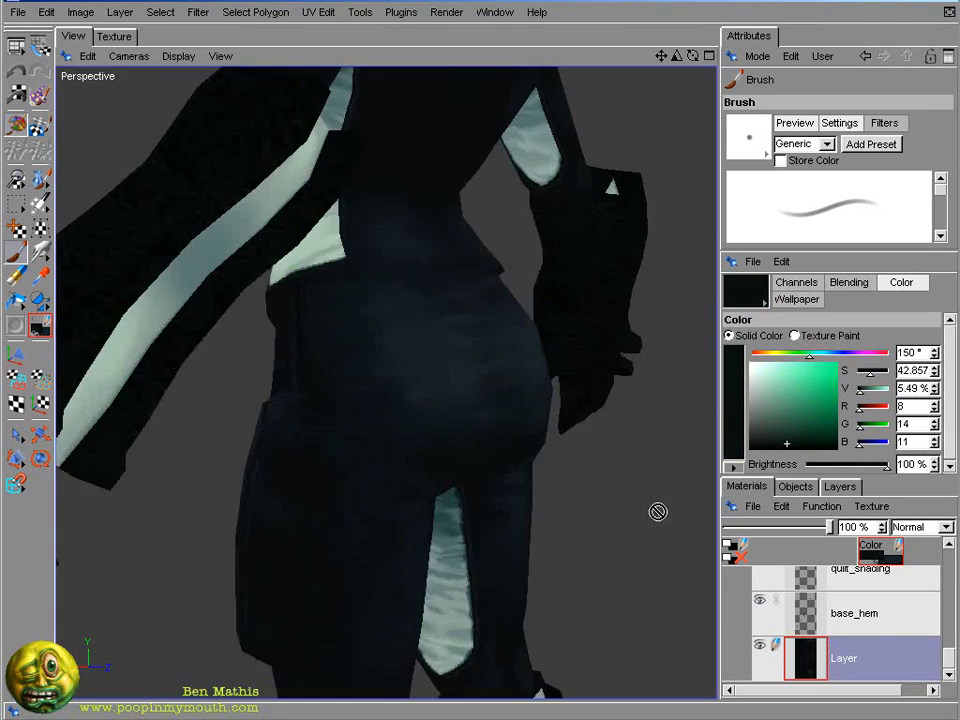
- Darken the trousers' side seam up close on the 3D model with a smaller brush and a near-black of RGB 3, 5, 7
left_click(355, 424, "ctrl")
left_click_drag(658, 512, 199, 441, "alt")
left_click(355, 422, "ctrl")
right_click_drag(199, 441, 433, 304, "alt")
left_click(432, 303, "ctrl")
key("bracketleft")
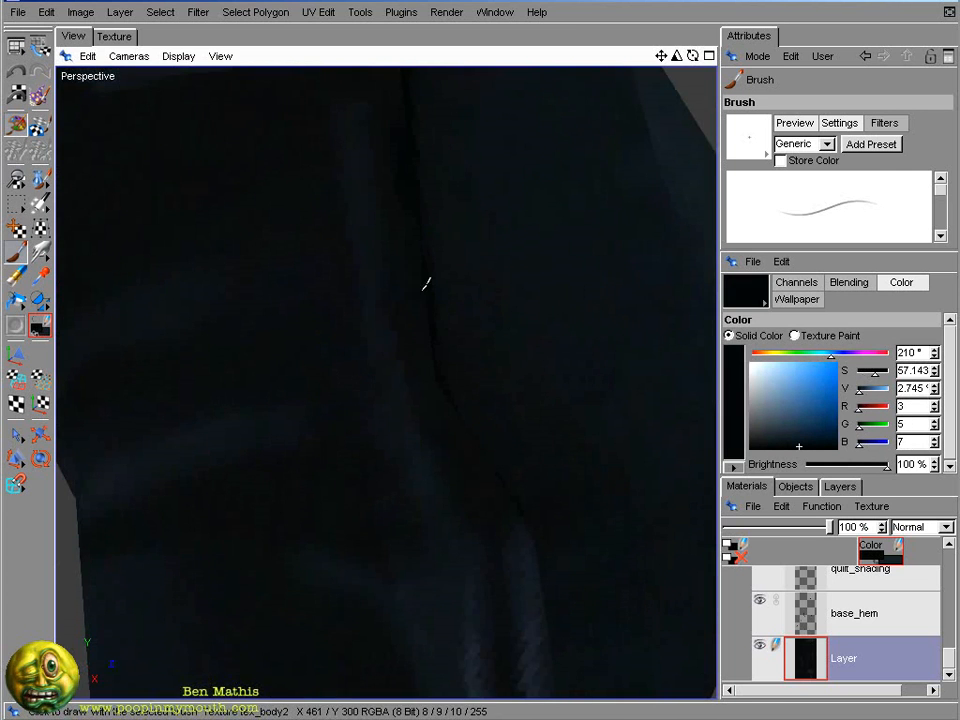
left_click(493, 440, "ctrl")
- Shade the hip fabric beside the side seam below the pale waist panel with sampled RGB 13, 16, 20
left_click(114, 36)
right_click_drag(259, 343, 471, 358, "alt")
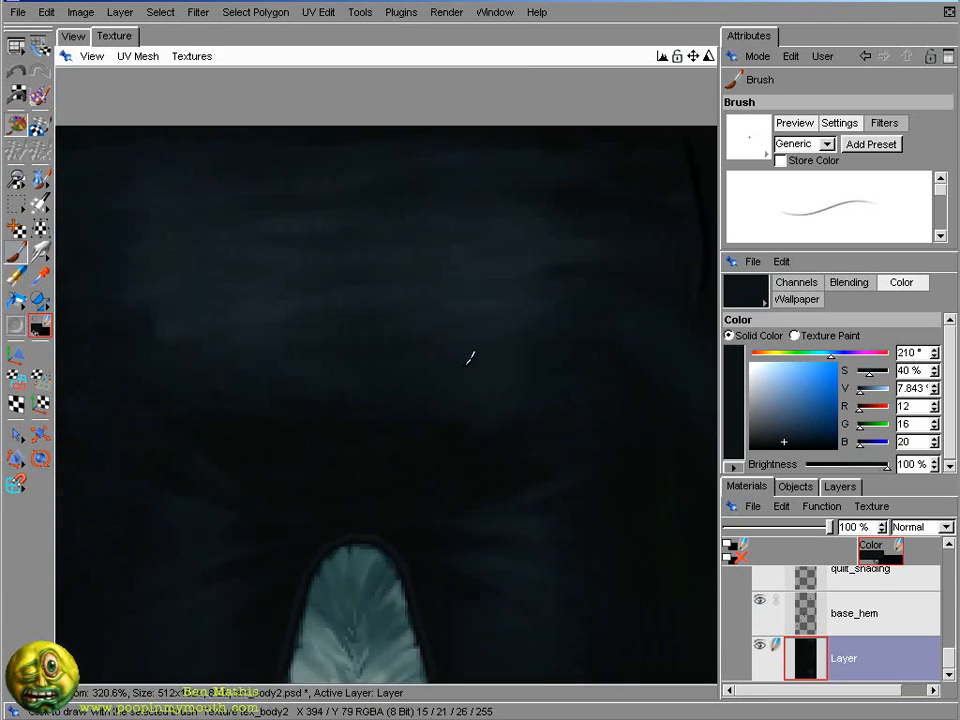
left_click(73, 36)
right_click_drag(620, 300, 463, 333, "alt")
left_click(366, 300, "ctrl")
left_click(361, 328, "ctrl")
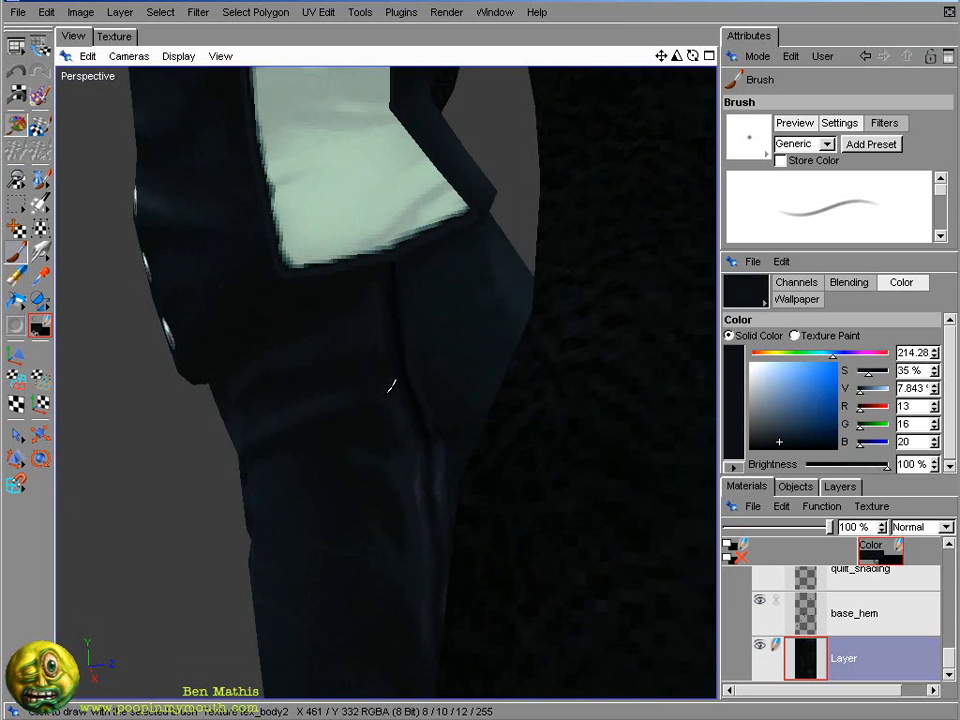
- Paint thin highlights along the side seam with a finer brush in sampled RGB 14, 18, 22 and 15, 18, 23
left_click_drag(385, 262, 508, 240, "alt")
scroll(508, 240, "up", 4)
key("bracketleft")
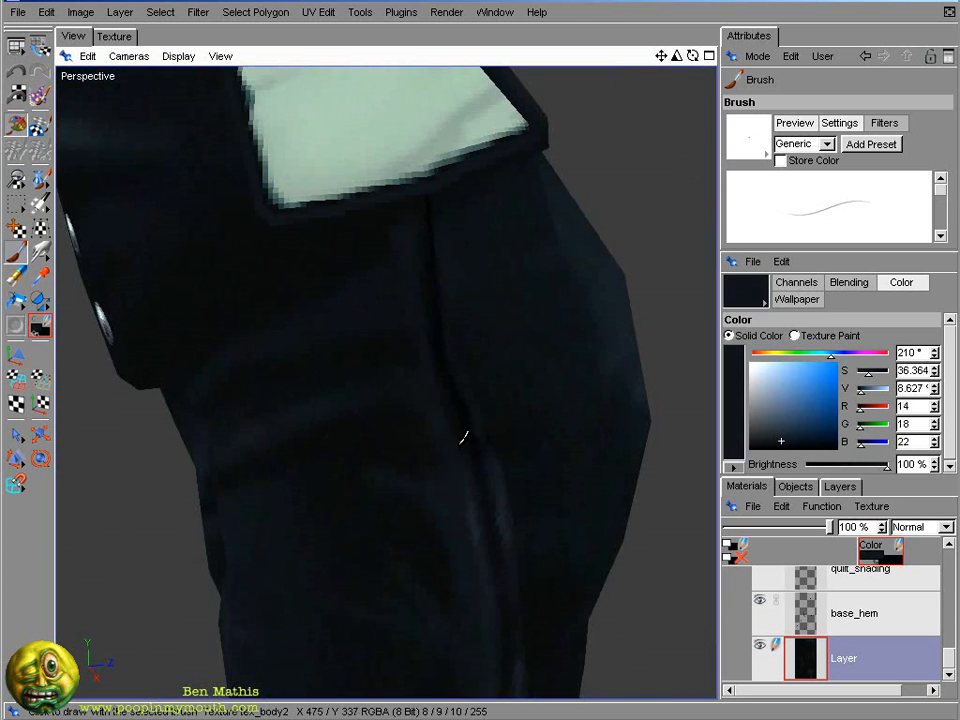
left_click(466, 436, "ctrl")
left_click(411, 229, "ctrl")
left_click(463, 430, "ctrl")
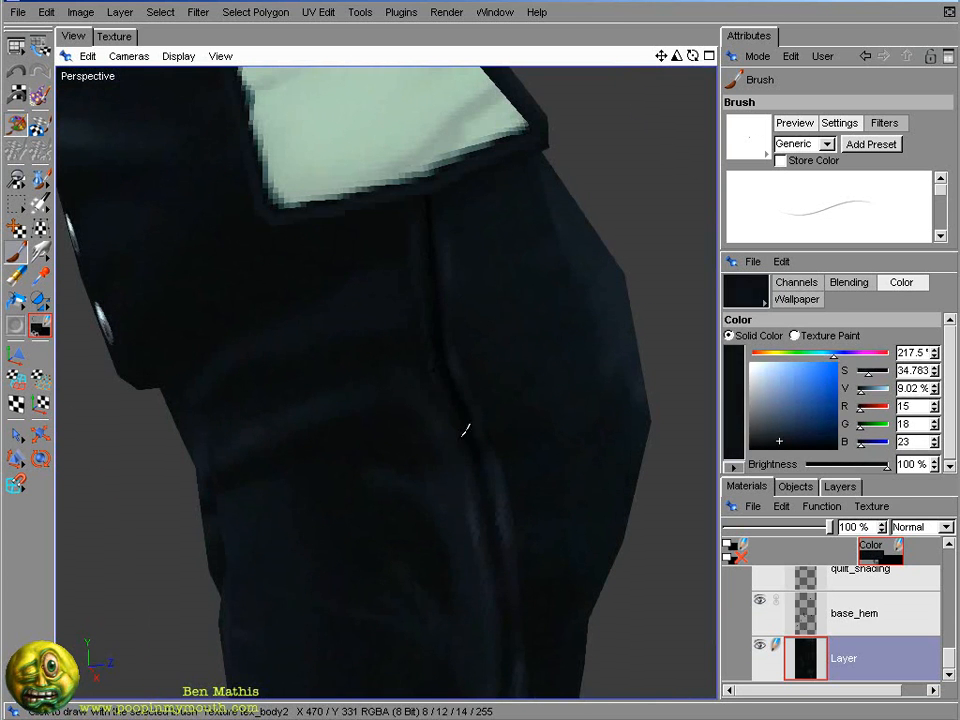
- Refine the seam edge and the adjoining hip folds with sampled dark tones, including RGB 10, 12, 15
left_click(441, 370, "ctrl")
left_click(425, 370, "ctrl")
left_click(305, 373, "ctrl")
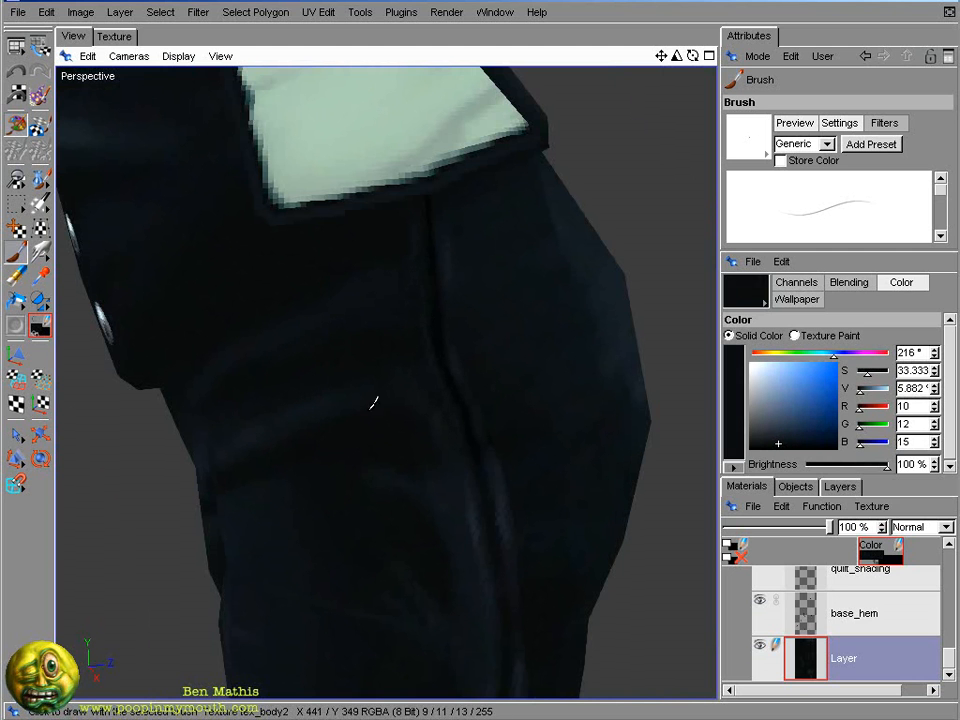
left_click(455, 402, "ctrl")
left_click(446, 376, "ctrl")
left_click(528, 361, "ctrl")
left_click(500, 430, "ctrl")
mouse_move(310, 459)
left_mouse_down("alt")
mouse_move(227, 470)
mouse_move(156, 411)
left_mouse_up("alt")
left_click(167, 398, "ctrl")
left_click(395, 425, "ctrl")
- Soften the hip and thigh shading with a much larger brush in sampled RGB 9, 13, 16
right_click_drag(600, 475, 592, 414, "alt")
key("bracketright")
key("bracketright")
key("bracketright")
left_click(343, 454, "ctrl")
mouse_move(344, 511)
left_mouse_down("alt")
mouse_move(661, 343)
mouse_move(557, 386)
left_mouse_up("alt")
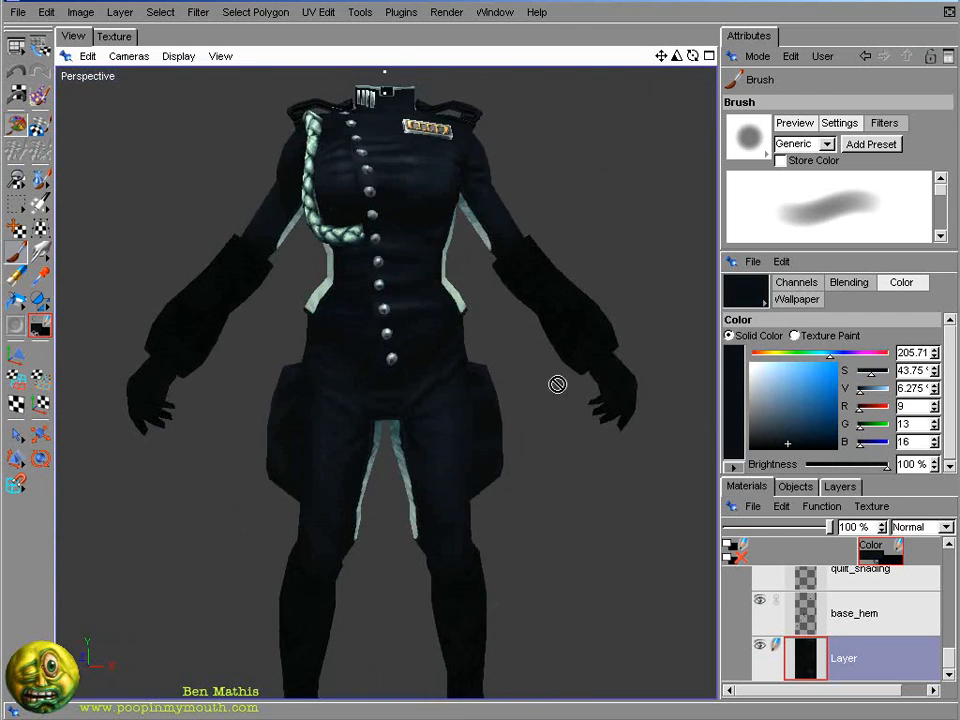
- Paint folds around the front of the hips and crotch with a small brush in sampled RGB 18, 23, 28
right_click_drag(301, 318, 311, 364, "alt")
left_click(310, 367, "ctrl")
key("bracketleft")
key("bracketleft")
key("bracketleft")
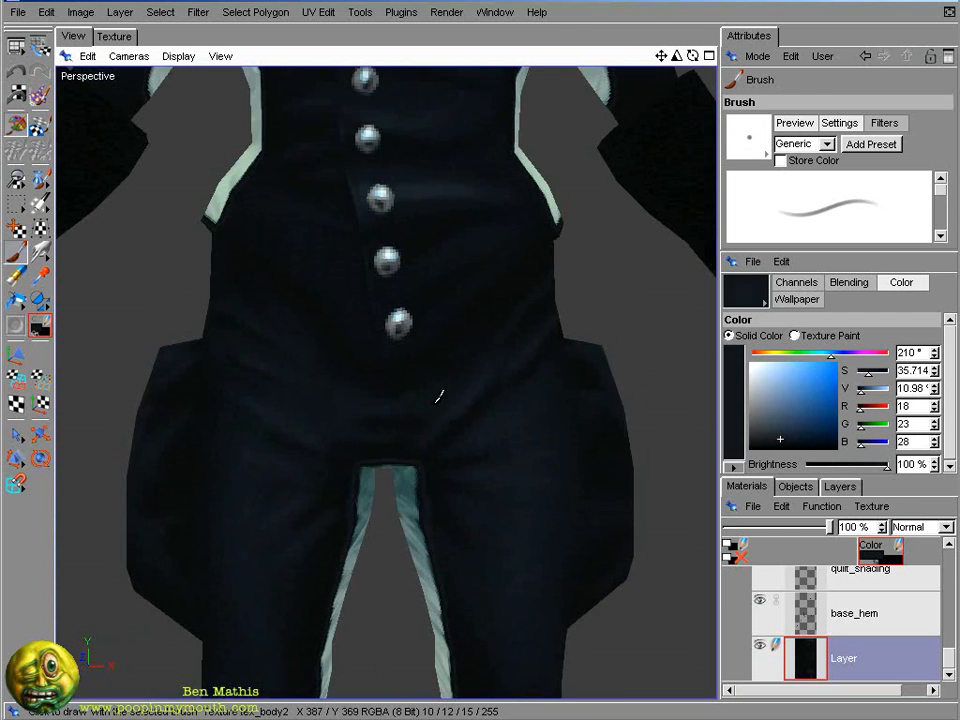
left_click(324, 251, "ctrl")
left_click(440, 190, "ctrl")
- Touch up the fold shading beside the front waist buttons with sampled RGB 12, 17, 20
key("bracketright")
key("bracketright")
key("bracketright")
left_click(477, 202, "ctrl")
left_click_drag(477, 202, 498, 224, "alt")
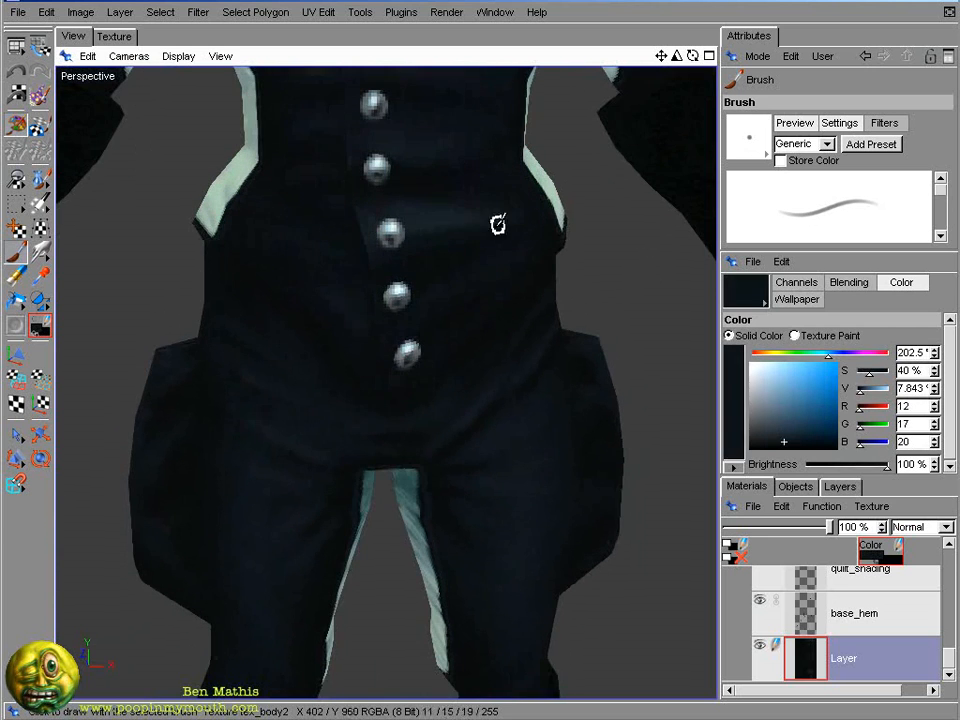
left_click(442, 219, "ctrl")
- Brush broad soft shading over the jacket's back and waist with a large brush in sampled RGB 13, 17, 21
right_click_drag(467, 311, 458, 275, "alt")
mouse_move(458, 275)
left_mouse_down("alt")
mouse_move(538, 437)
mouse_move(437, 303)
mouse_move(610, 140)
left_mouse_up("alt")
left_click(114, 36)
right_click_drag(369, 253, 433, 133, "alt")
left_click(73, 36)
left_click_drag(480, 300, 300, 290, "alt")
right_click_drag(300, 290, 300, 260, "alt")
left_click_drag(300, 260, 626, 214, "alt")
right_click_drag(626, 214, 714, 212, "alt")
left_click(392, 516, "ctrl")
key("bracketright")
key("bracketright")
key("bracketright")
left_click(392, 369, "ctrl")
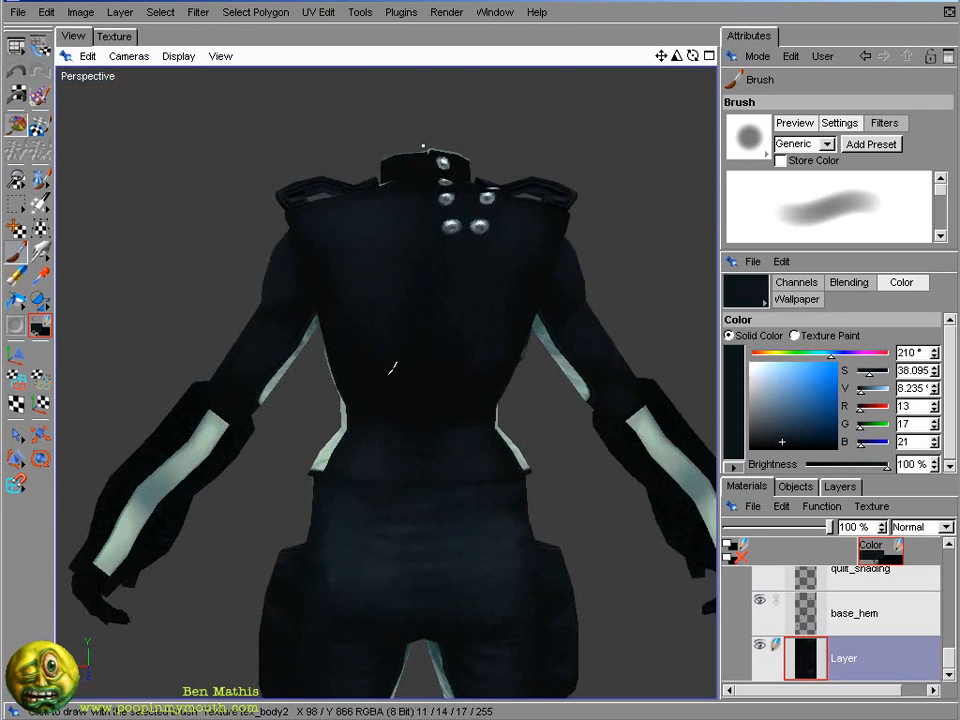
key("bracketleft")
key("bracketleft")
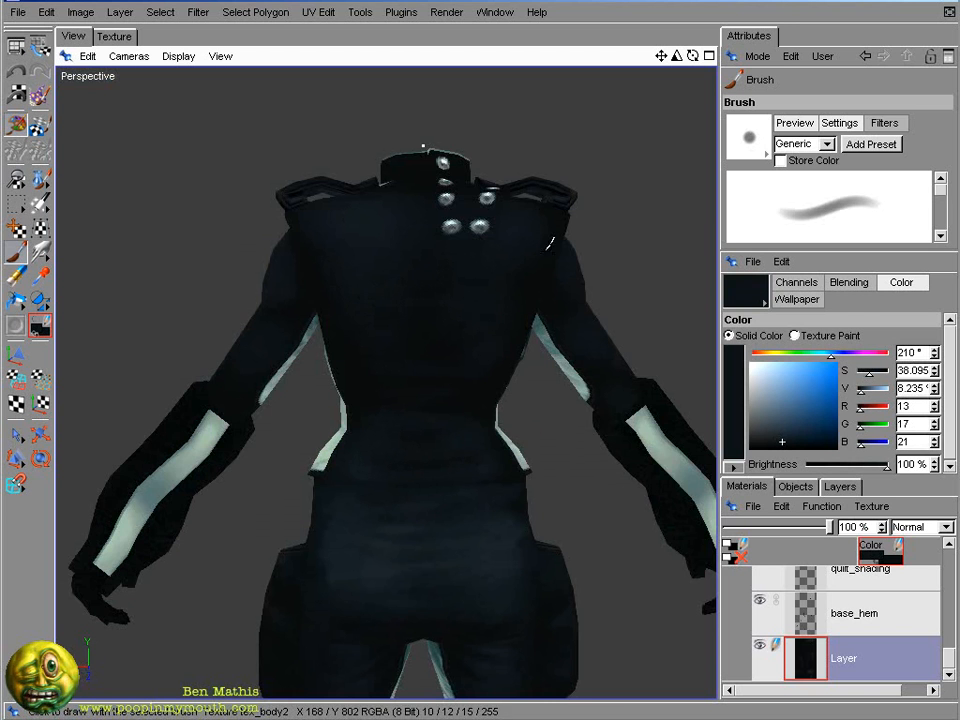
- Paint creases on the jacket's back near the armpit with a smaller brush in sampled RGB 10, 12, 14
mouse_move(549, 242)
left_mouse_down("alt")
mouse_move(328, 223)
mouse_move(433, 366)
left_mouse_up("alt")
right_click_drag(397, 188, 77, 174, "alt")
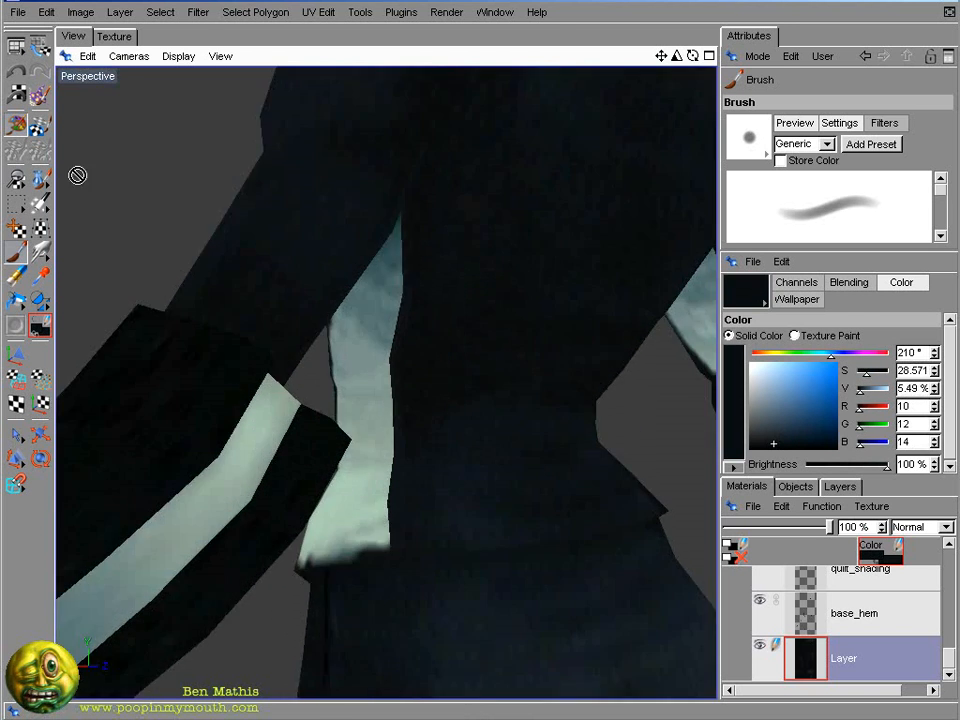
middle_click_drag(414, 360, 394, 484, "alt")
key("bracketleft")
key("bracketleft")
left_click(497, 315, "ctrl")
left_click(432, 396, "ctrl")
left_click(496, 412, "ctrl")
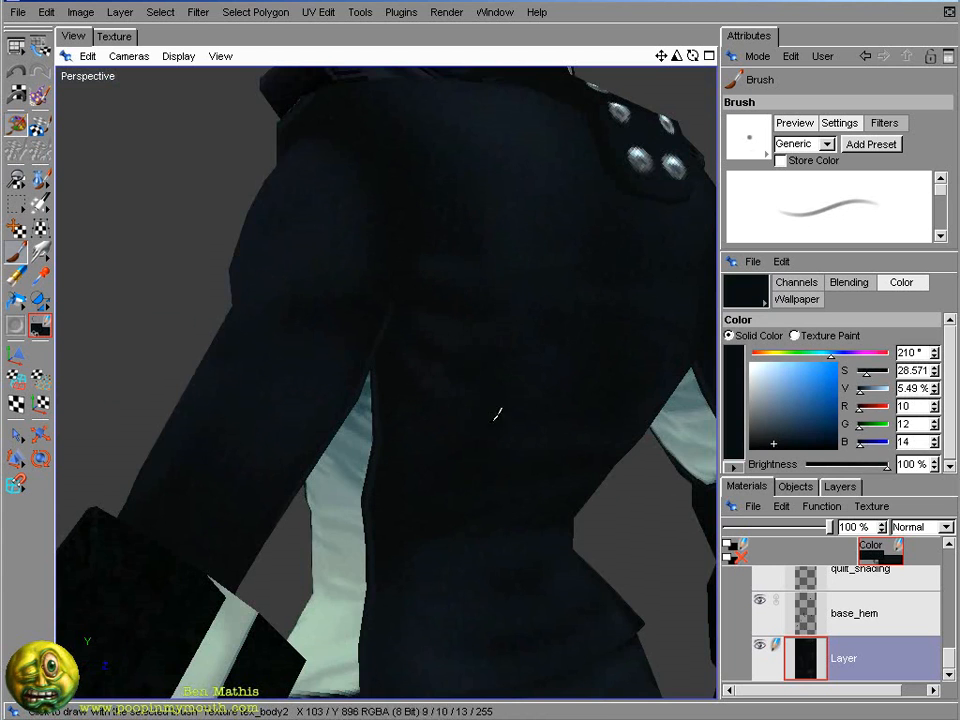
- Show the UV mesh over the texture and extend the upper-back shading and folds with sampled tones, including RGB 13, 16, 20
left_click(114, 36)
right_click_drag(180, 440, 480, 400, "alt")
left_click(138, 56)
left_click(142, 82)
right_click_drag(350, 310, 430, 300, "alt")
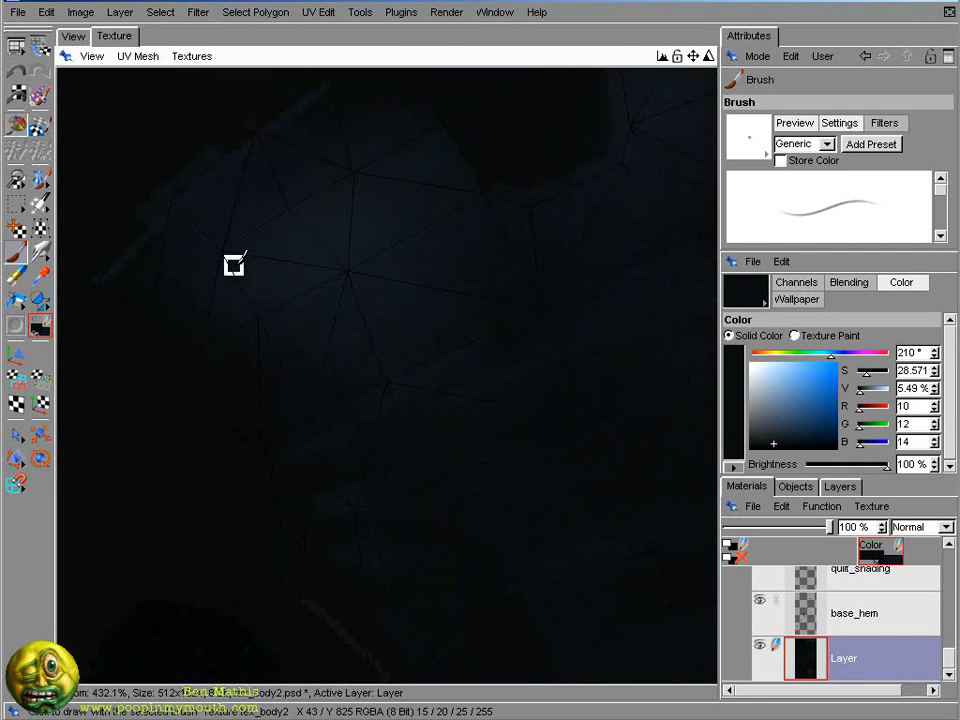
left_click(234, 266, "ctrl")
left_click(320, 347, "ctrl")
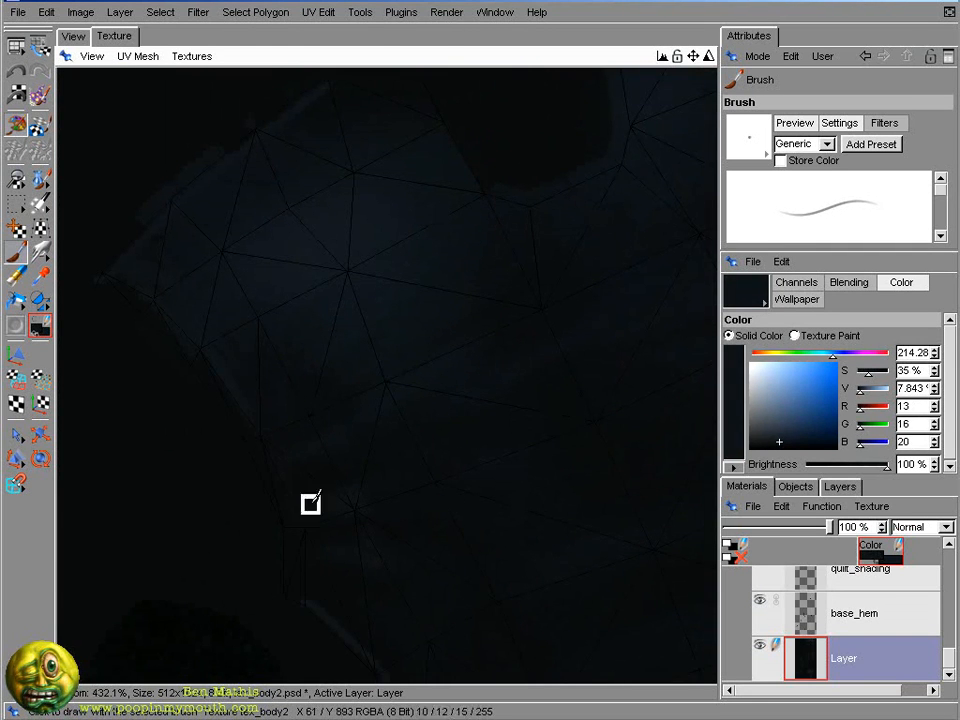
left_click(549, 293, "ctrl")
- Paint folds below the back buttons on the 3D model with sampled RGB 15, 20, 25
left_click(73, 36)
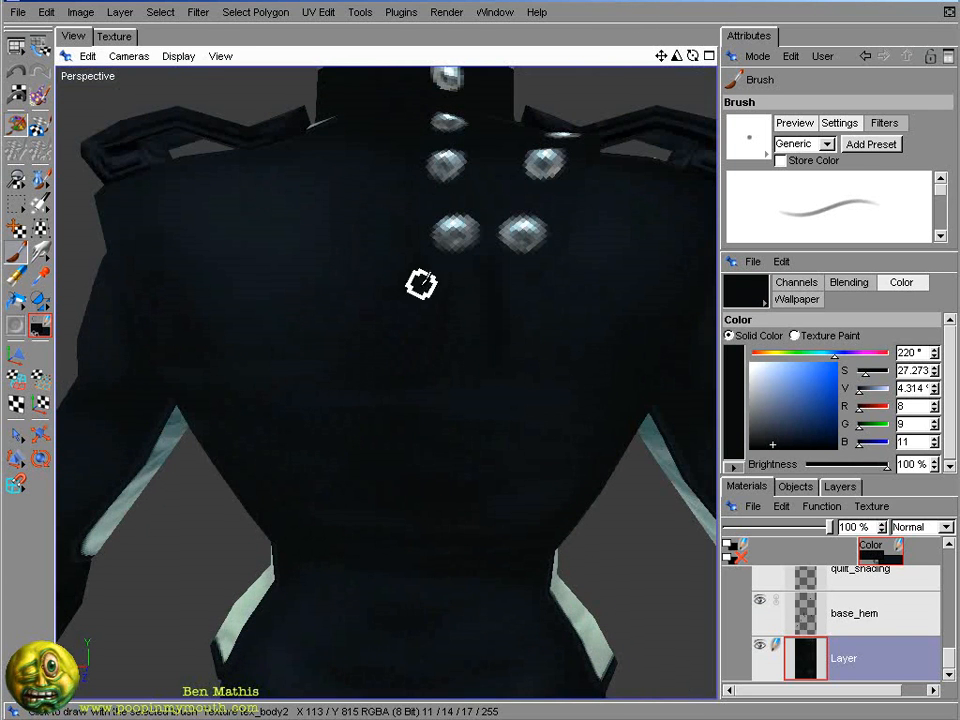
left_click(600, 243, "ctrl")
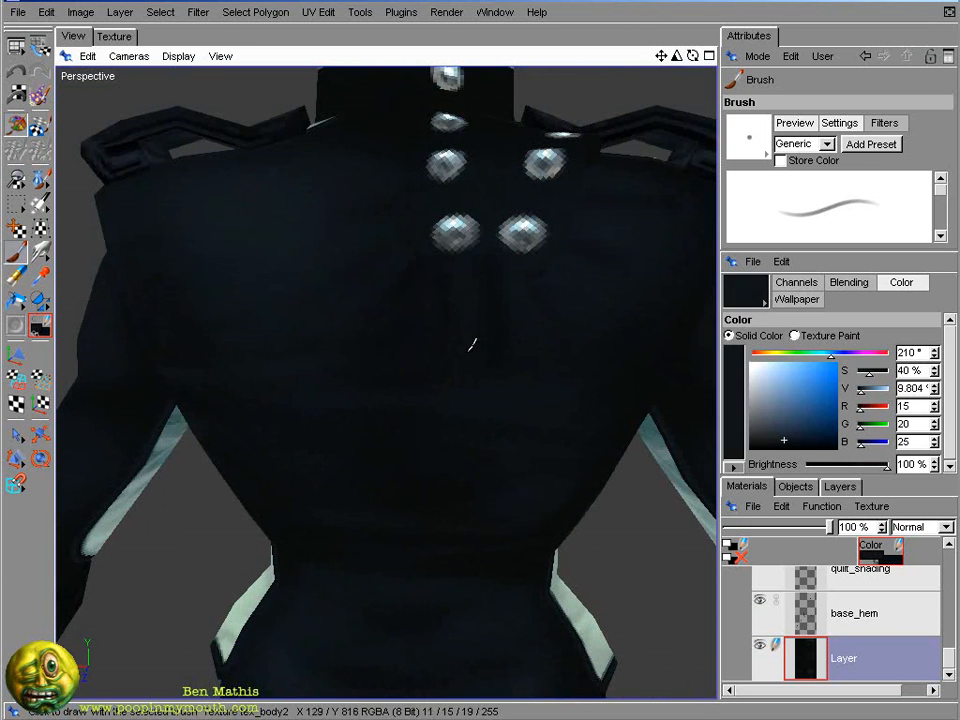
left_click(366, 219, "ctrl")
left_click_drag(437, 156, 557, 163, "alt")
- Paint folds radiating from the buttoned back flap on the flat texture with sampled RGB 12, 17, 20 and 18, 24, 29
left_click(114, 36)
left_click(434, 156, "ctrl")
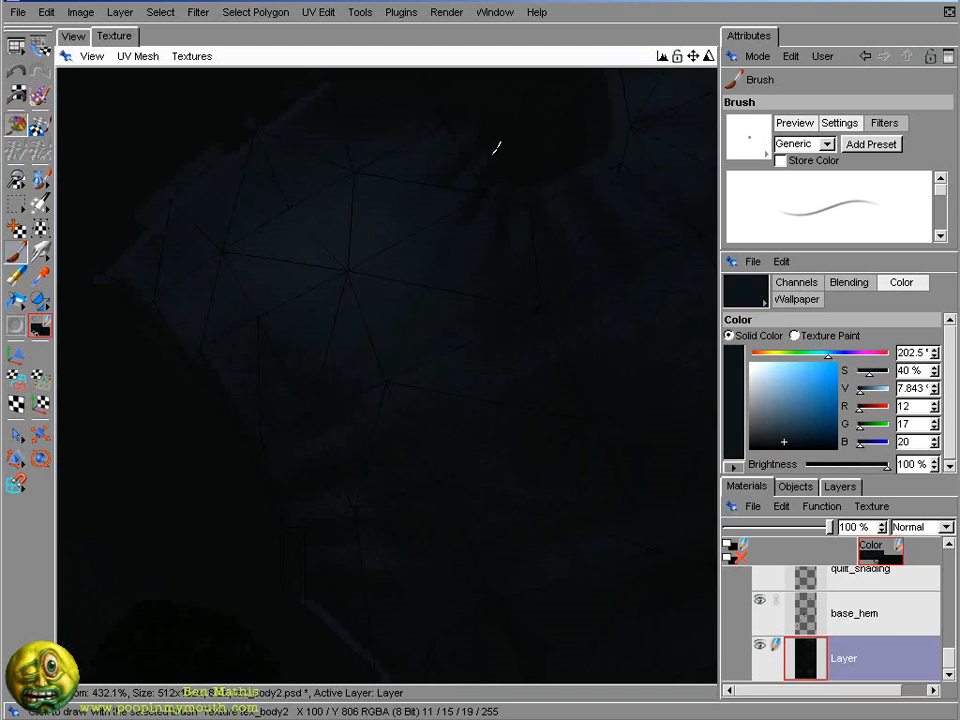
left_click(499, 147, "ctrl")
middle_click_drag(574, 123, 469, 308, "alt")
left_click(597, 250, "ctrl")
left_click(326, 356, "ctrl")
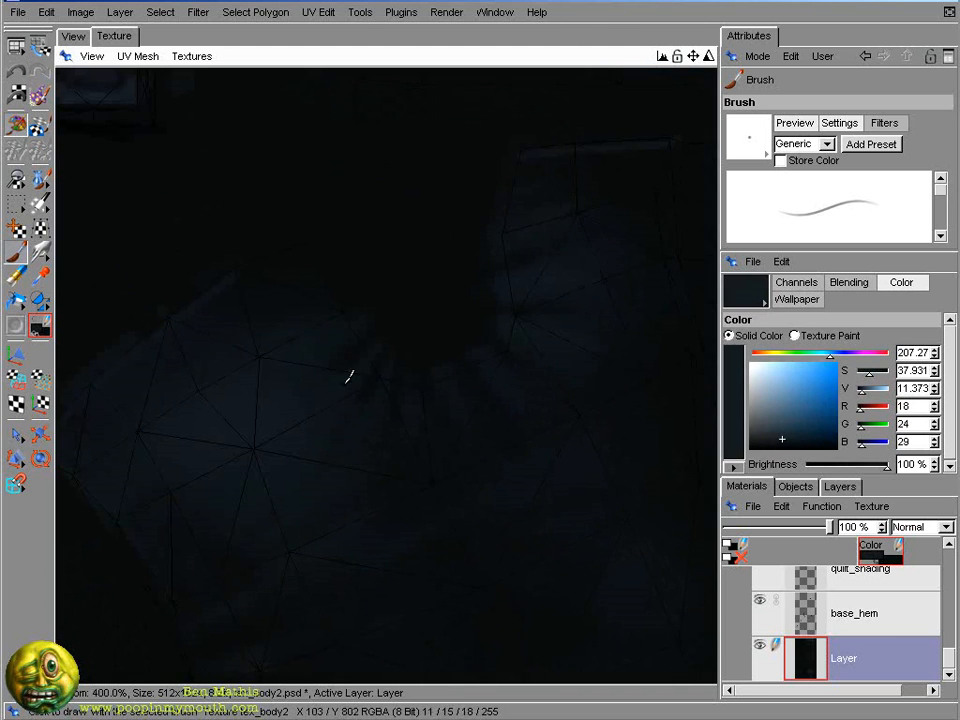
- Blend the upper-back shading beside the buttons on the 3D model with a larger brush in sampled RGB 11, 15, 19
left_click(73, 36)
left_click_drag(426, 161, 400, 170, "alt")
key("]")
left_click(361, 309, "ctrl")
left_click(366, 320, "ctrl")
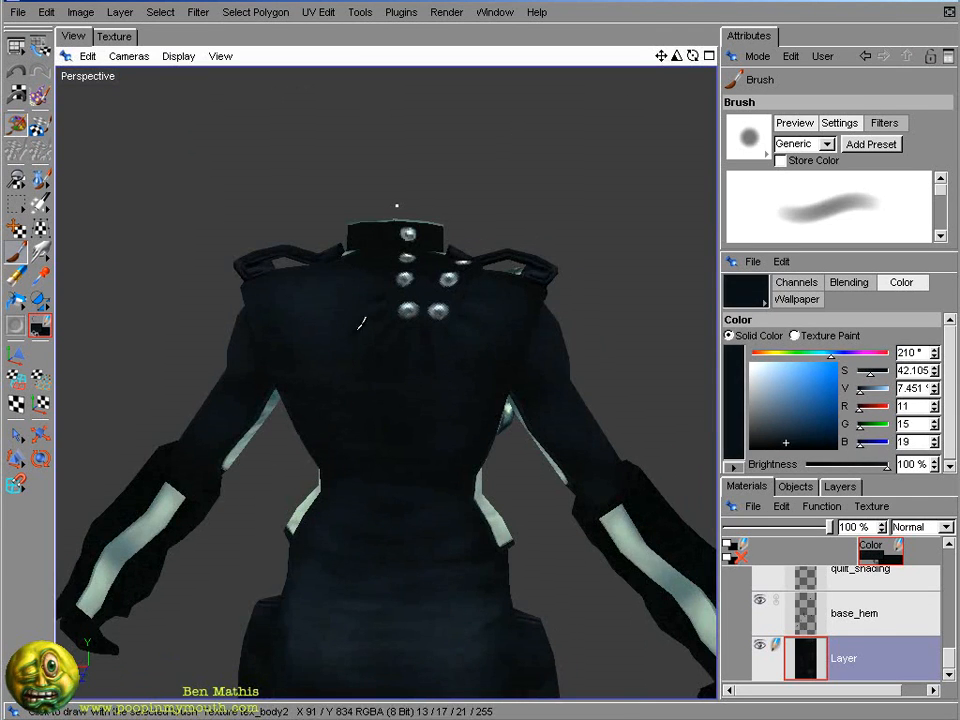
left_click(370, 332, "ctrl")
- Shade the upper back around the collar and buttons with a smaller brush in sampled RGB 18, 24, 29
mouse_move(618, 196)
left_mouse_down("alt")
mouse_move(632, 234)
mouse_move(630, 290)
left_mouse_up("alt")
right_click_drag(600, 300, 680, 300, "alt")
key("[")
left_click(528, 456, "ctrl")
left_click(412, 360, "ctrl")
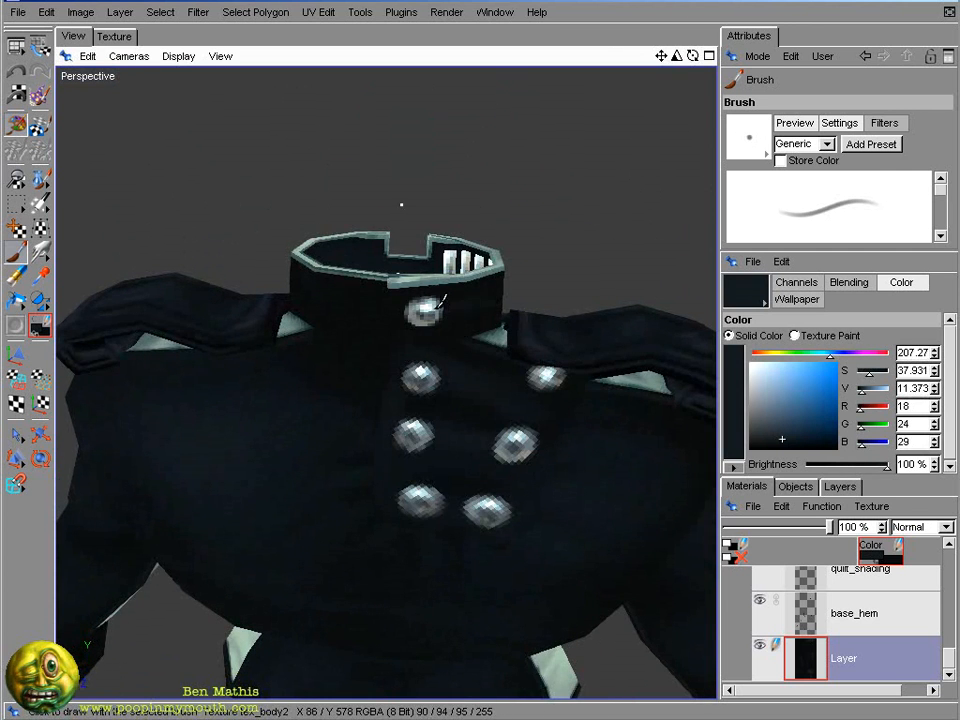
mouse_move(450, 205)
left_mouse_down("alt")
mouse_move(501, 199)
mouse_move(592, 288)
left_mouse_up("alt")
left_click(552, 283, "ctrl")
left_click_drag(700, 323, 520, 290, "alt")
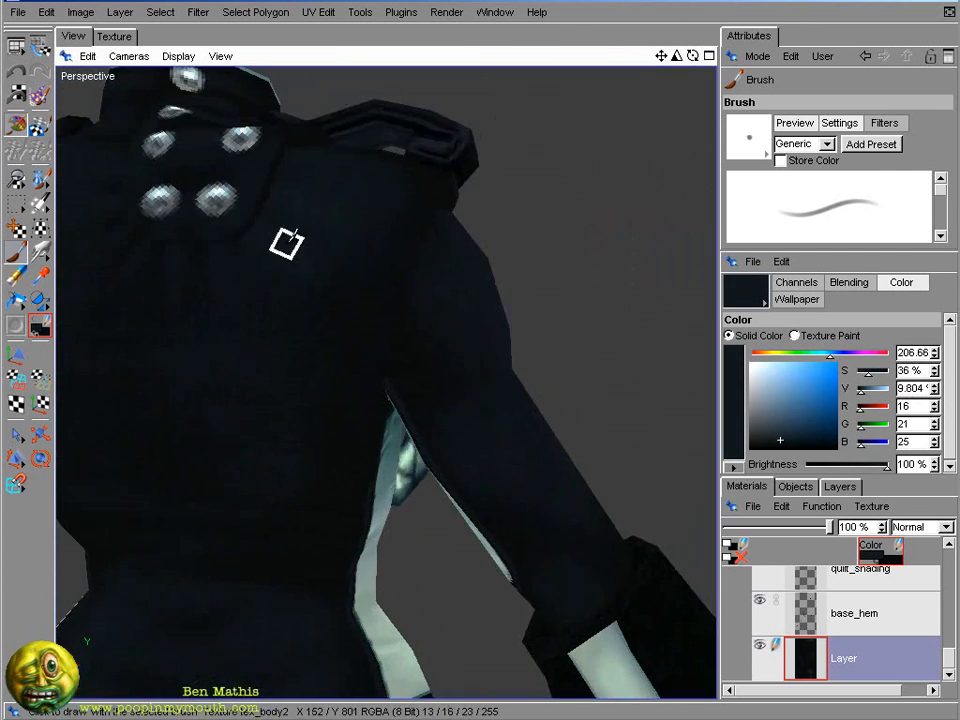
- Touch up the shading beside the buttoned flap on the opposite upper back, using sampled RGB 12, 16, 20 on the flat texture
left_click(285, 242, "ctrl")
left_click(114, 36)
middle_click_drag(620, 213, 410, 293, "alt")
left_click(410, 293, "ctrl")
left_click(83, 40)
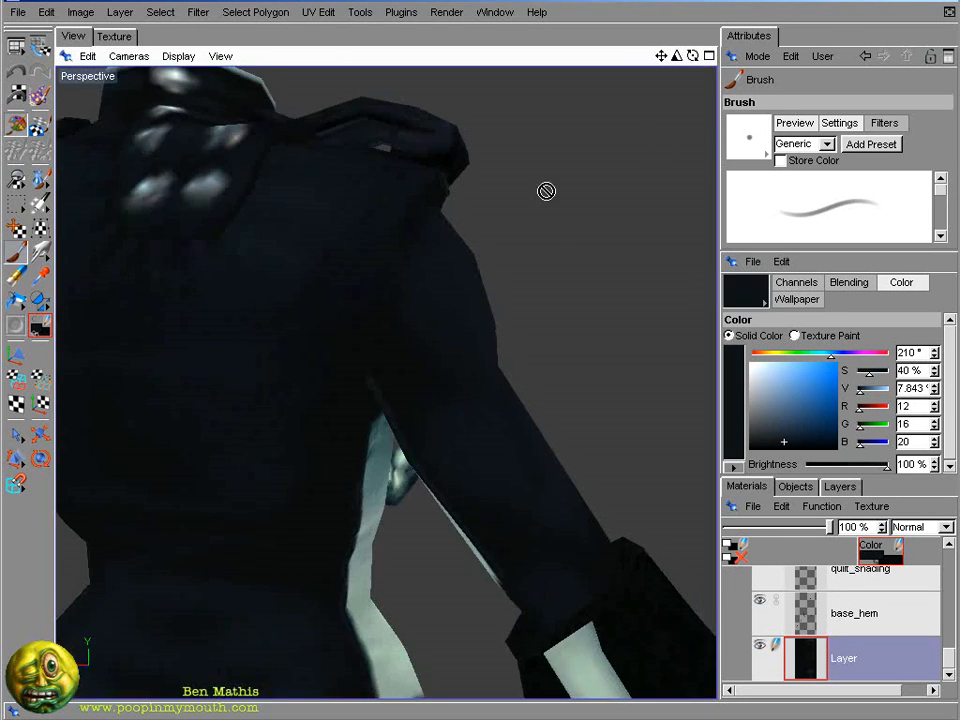
- Shade the side of the back with a larger brush, and paint armpit creases with a smaller one in sampled RGB 14, 19, 23
left_click_drag(546, 191, 505, 205, "alt")
key("]")
key("]")
left_click(216, 336, "ctrl")
key("[")
key("[")
left_click(298, 347, "ctrl")
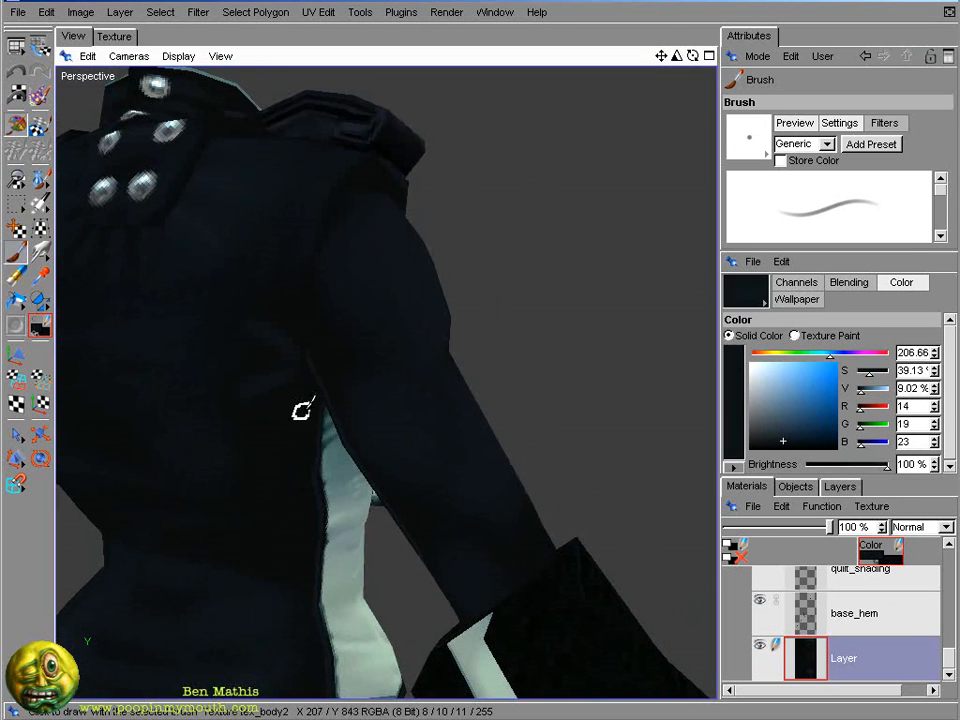
left_click(319, 326, "ctrl")
left_click(212, 356, "ctrl")
- Refine the armpit creases above the pale side panel on the flat texture with sampled RGB 10, 13, 16
left_click(114, 36)
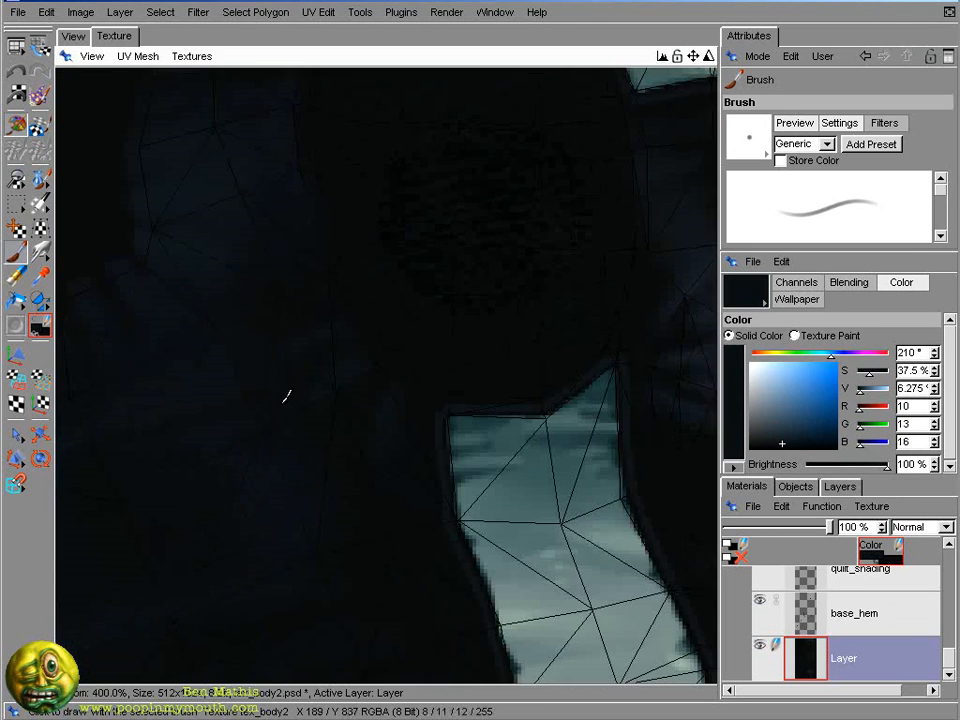
left_click(380, 349, "ctrl")
left_click(432, 323, "ctrl")
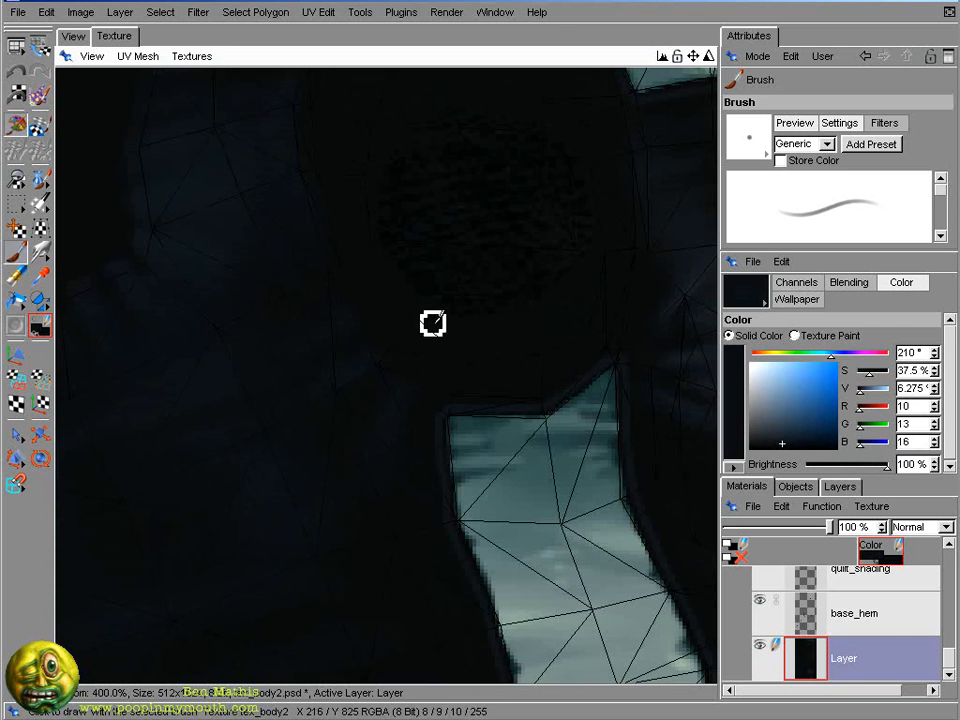
- Shade the crease where the sleeve meets the back at the armpit on the 3D model, using sampled RGB 12, 16, 20
left_click(75, 37)
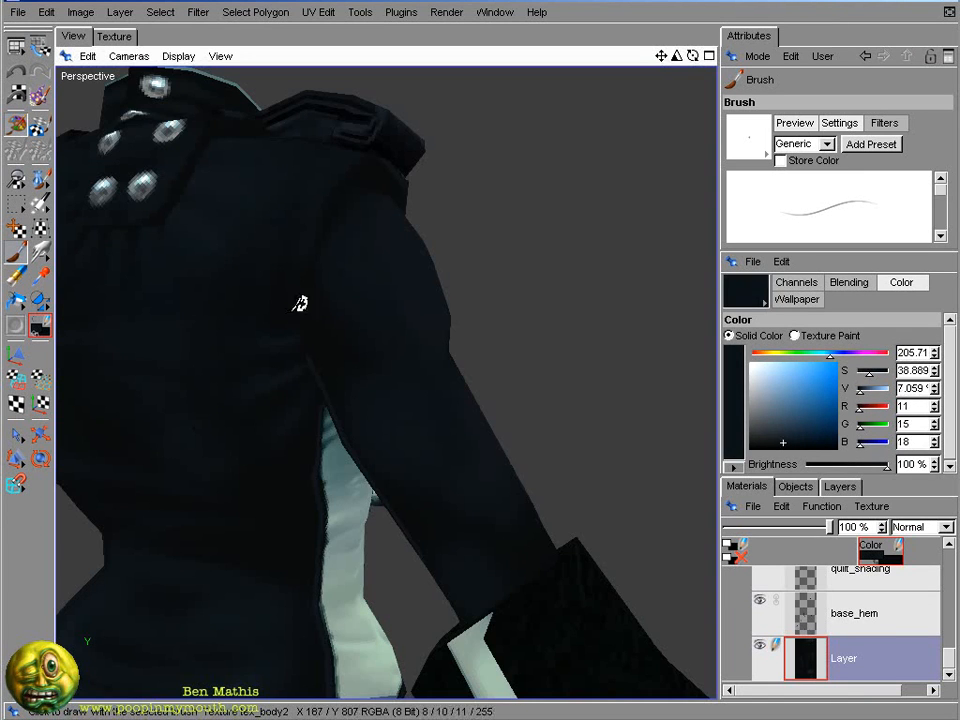
left_click_drag(531, 261, 417, 310, "alt")
left_click(414, 327, "ctrl")
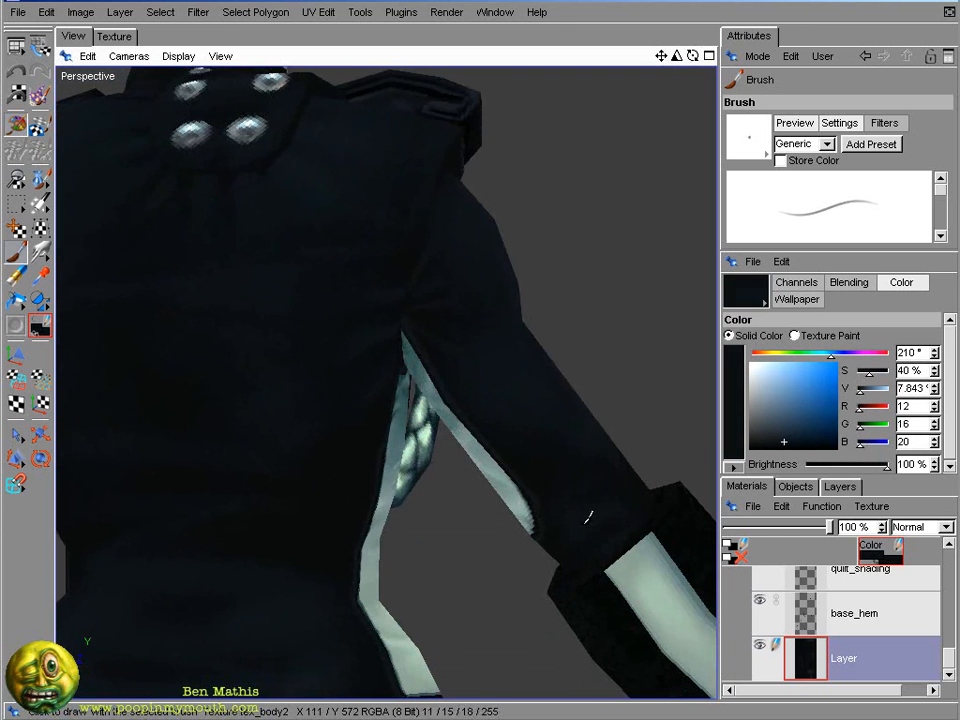
left_click_drag(591, 514, 300, 321, "alt")
- Paint creases along the edge of the upper sleeve on the flat texture with sampled RGB 8, 9, 10 and 15, 19, 24
left_click(115, 34)
right_click_drag(418, 463, 600, 298, "alt")
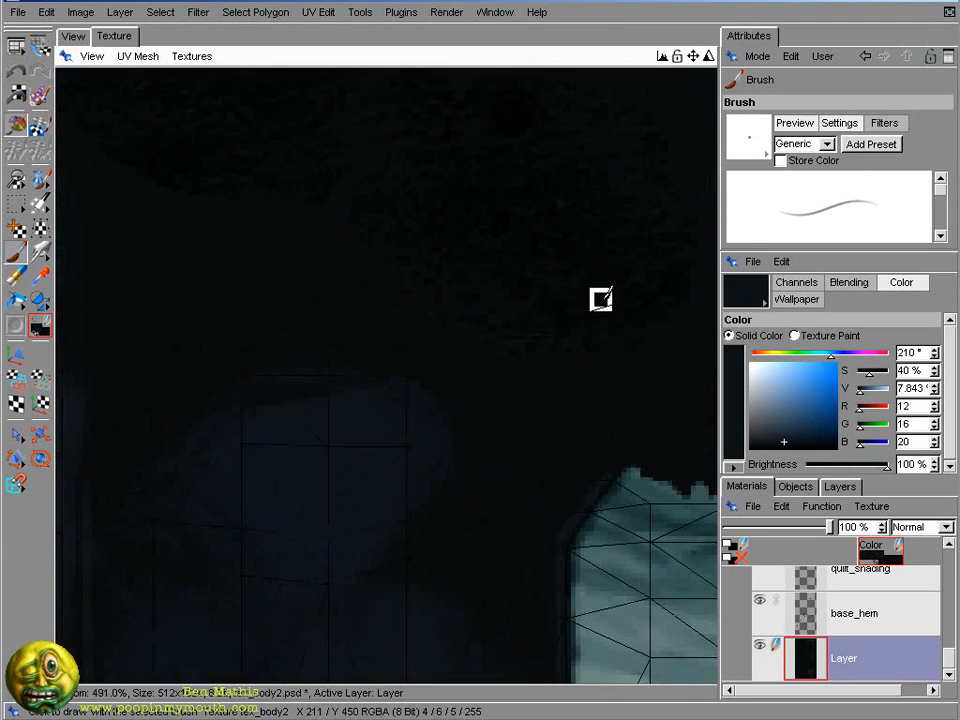
left_click(187, 440, "ctrl")
left_click(153, 449, "ctrl")
left_click_drag(176, 465, 218, 464)
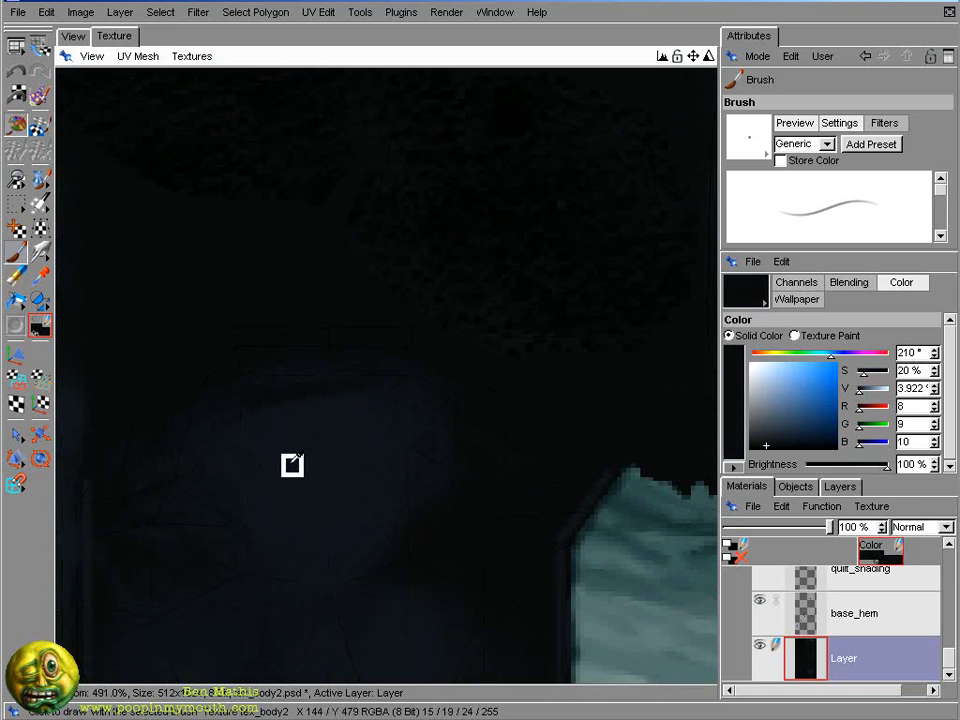
left_click(292, 464, "ctrl")
left_click_drag(132, 479, 177, 482)
- Shade the upper sleeve near the shoulder on the 3D model with a larger brush in sampled RGB 11, 15, 19
left_click(74, 36)
left_click(510, 234, "ctrl")
key("bracketright")
left_click(512, 232, "ctrl")
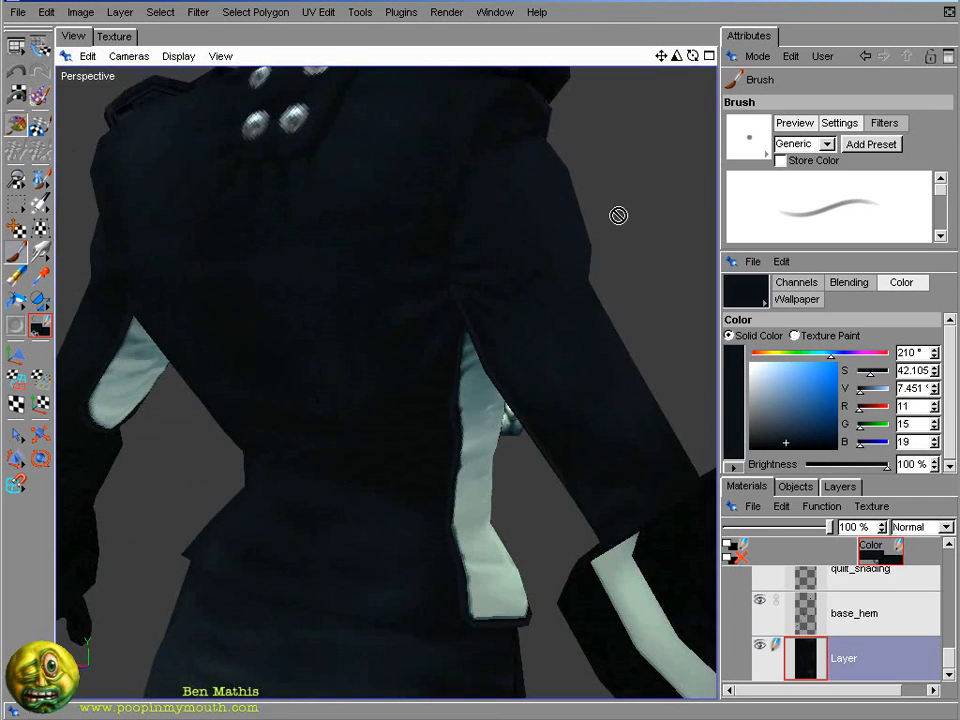
mouse_move(617, 214)
left_mouse_down("alt")
mouse_move(90, 246)
mouse_move(610, 179)
mouse_move(536, 429)
mouse_move(613, 272)
mouse_move(283, 189)
mouse_move(443, 301)
left_mouse_up("alt")
left_click(536, 429, "ctrl")
left_click(443, 301, "ctrl")
- Paint fine creases beside the pale sleeve panel on the flat texture with a smaller brush in sampled RGB 9, 11, 12
left_click(110, 36)
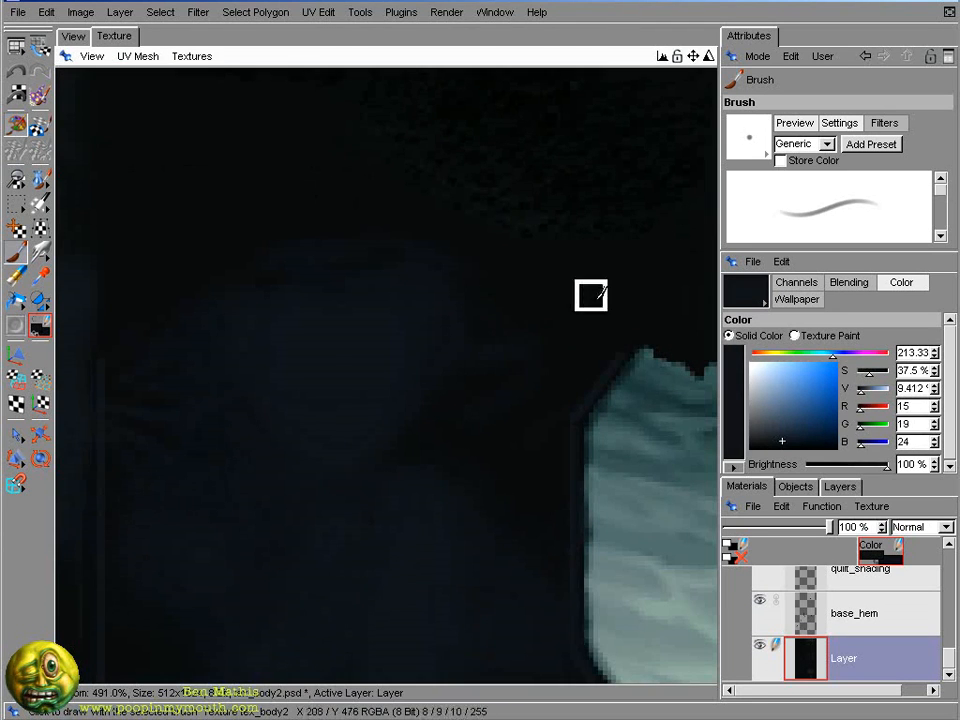
left_click(581, 384, "ctrl")
key("bracketleft")
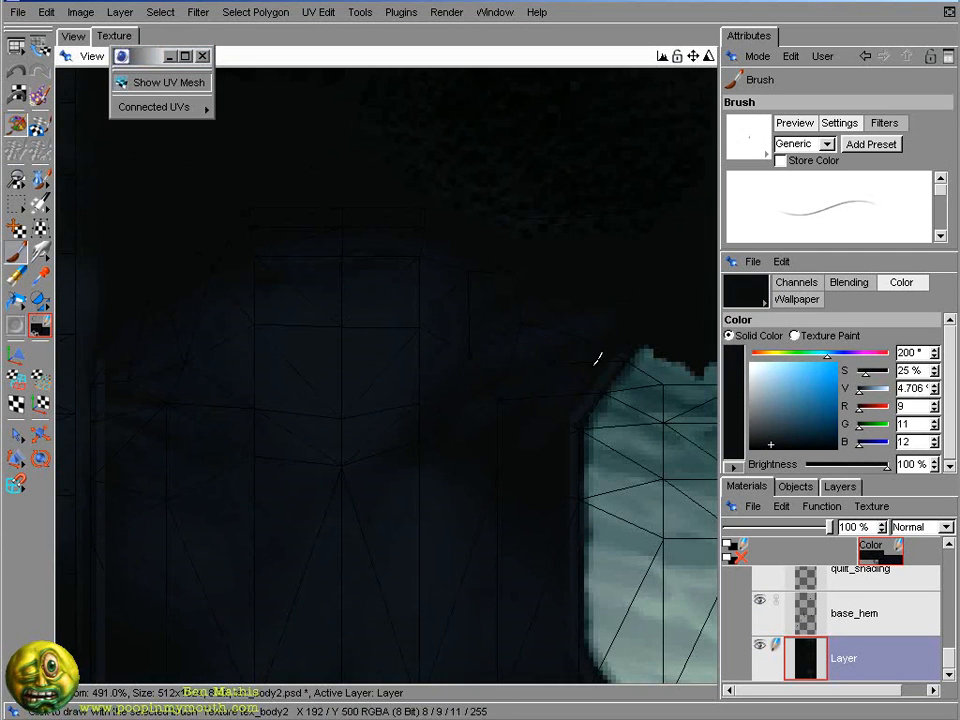
left_click(531, 394, "ctrl")
left_click(540, 350, "ctrl")
left_click(573, 314, "ctrl")
- Blend the upper sleeve's armpit shading on the model and flat texture, using sampled RGB 12, 16, 20 and 8, 9, 10 with a larger brush
left_click(75, 36)
left_click(408, 300, "ctrl")
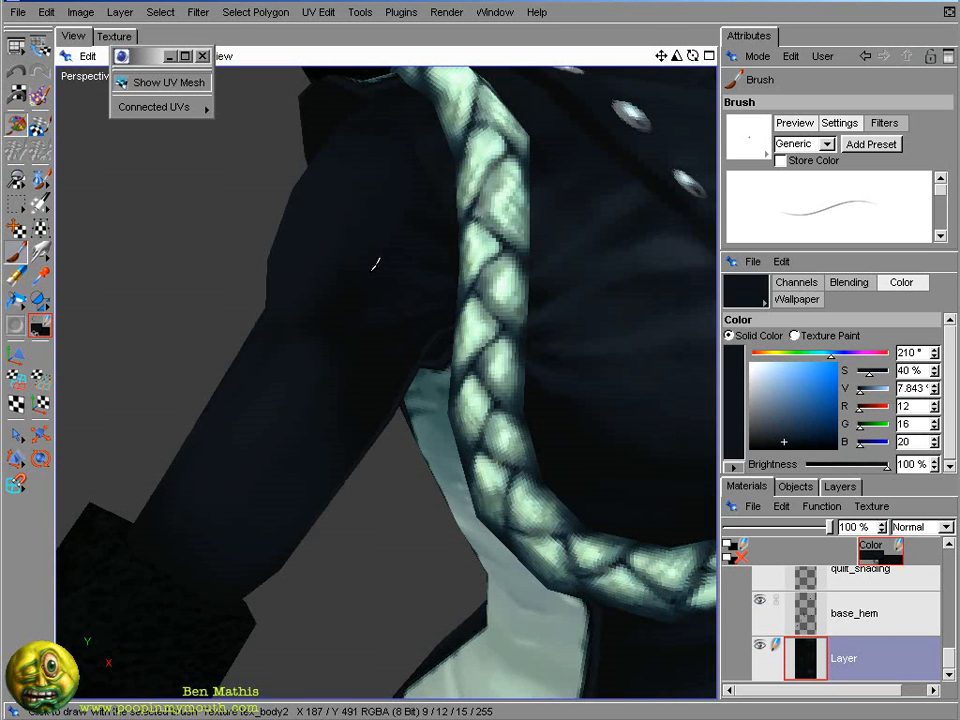
left_click(434, 284, "ctrl")
left_click(113, 36)
key("bracketright")
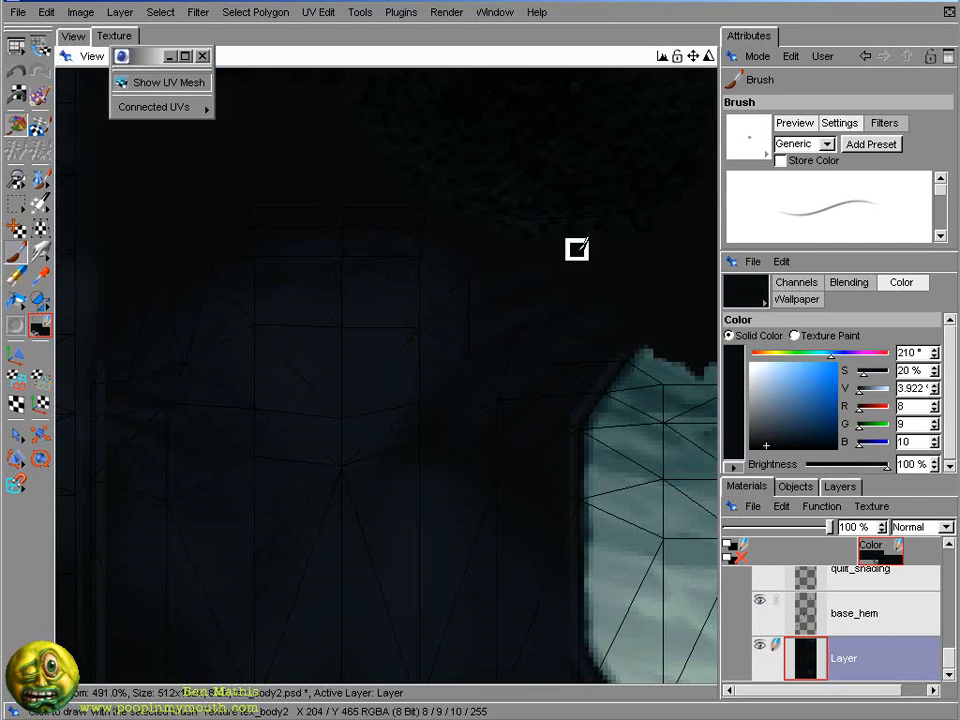
- Paint dark creases across the cuff end of the sleeve on the flat texture in sampled RGB 1, 1, 1
scroll(481, 263, "down", 3)
middle_click_drag(471, 515, 449, 321, "alt")
left_click(456, 345, "ctrl")
left_click(281, 449, "ctrl")
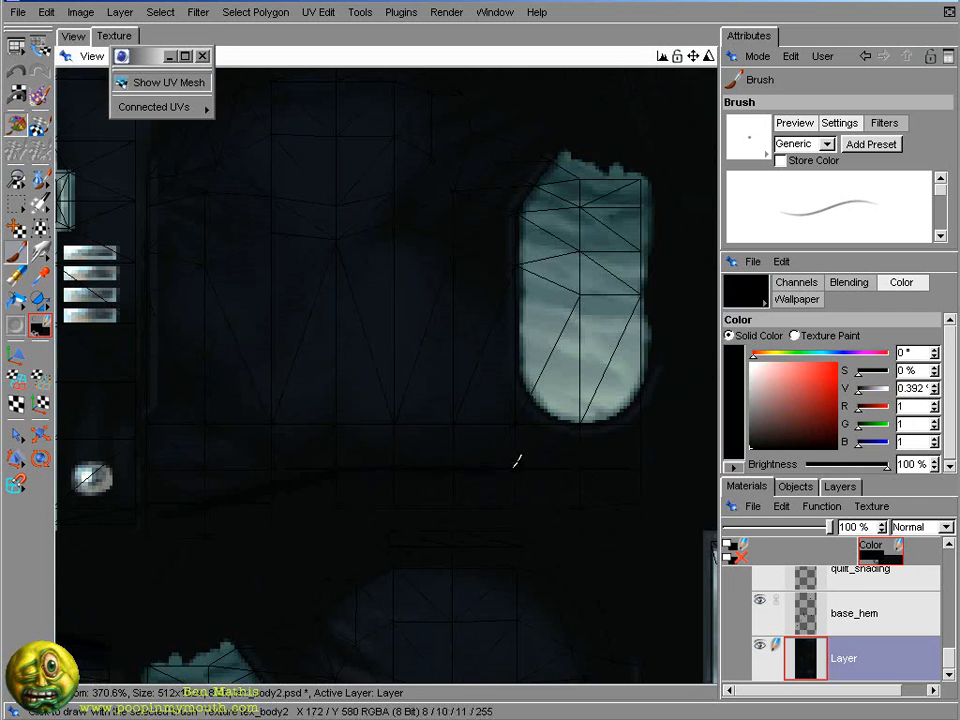
- Shade the sleeve folds above the cuff with sampled RGB 8, 9, 10 and 12, 15, 19, and hide the UV mesh
left_click(73, 36)
mouse_move(285, 455)
left_mouse_down("alt")
mouse_move(277, 542)
mouse_move(275, 505)
left_mouse_up("alt")
left_click(267, 500, "ctrl")
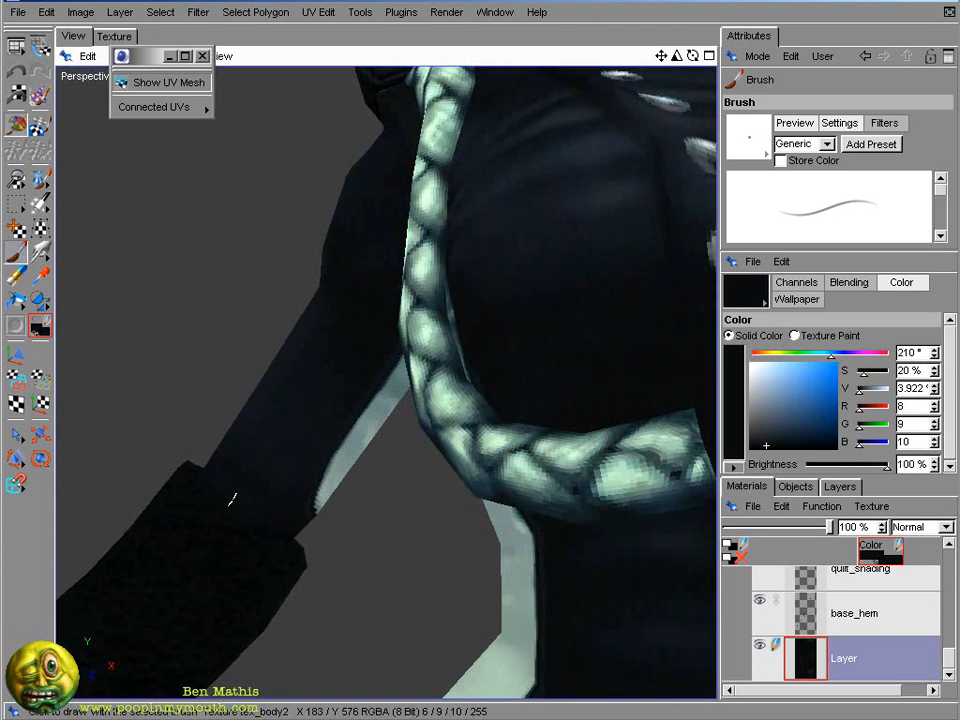
left_click(238, 470, "ctrl")
left_click(114, 36)
left_click(168, 83)
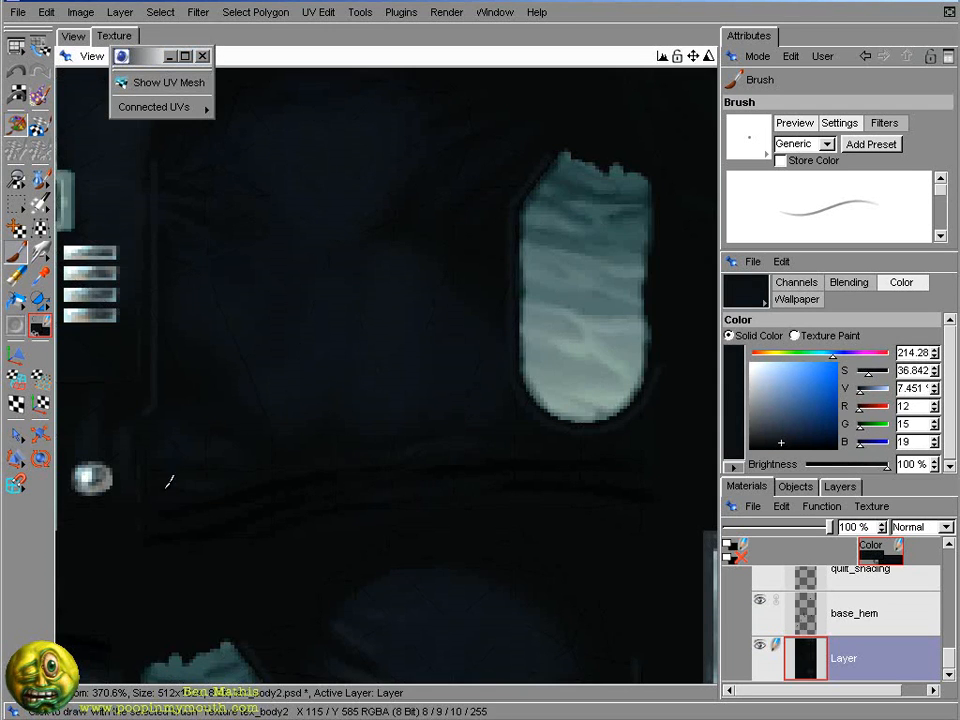
- Touch up the area around the cuff-end creases below the pale sleeve panel using sampled RGB 8, 12, 11
right_click_drag(405, 446, 250, 446, "alt")
middle_click_drag(454, 510, 362, 236, "alt")
middle_click_drag(502, 157, 440, 513, "alt")
left_click(452, 180, "ctrl")
middle_click_drag(109, 379, 358, 364, "alt")
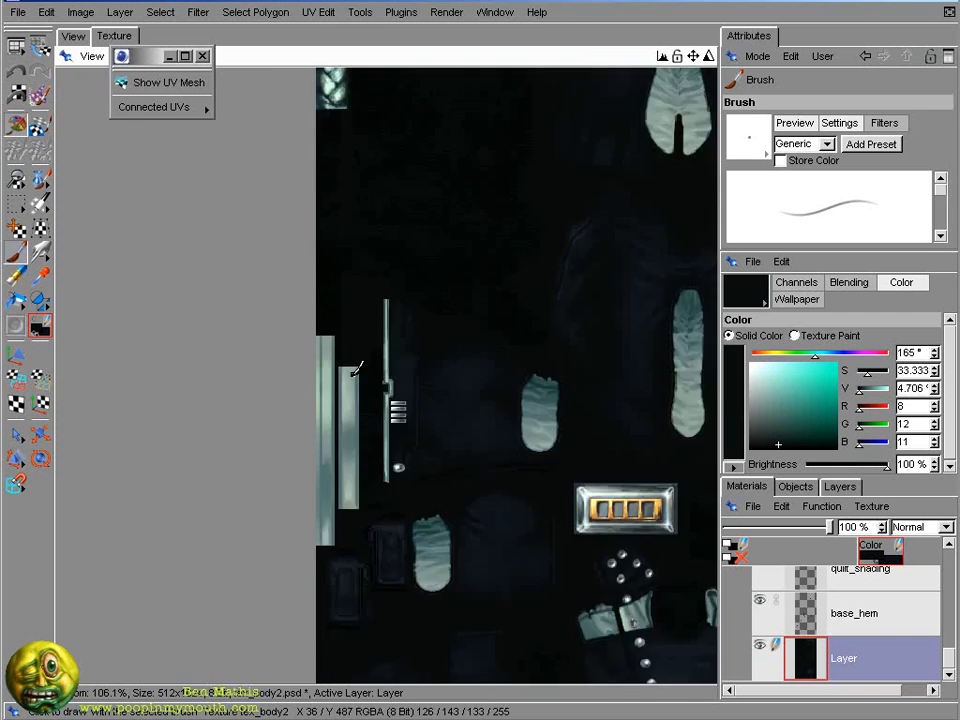
right_click_drag(358, 364, 649, 148, "alt")
middle_click_drag(470, 370, 316, 434, "alt")
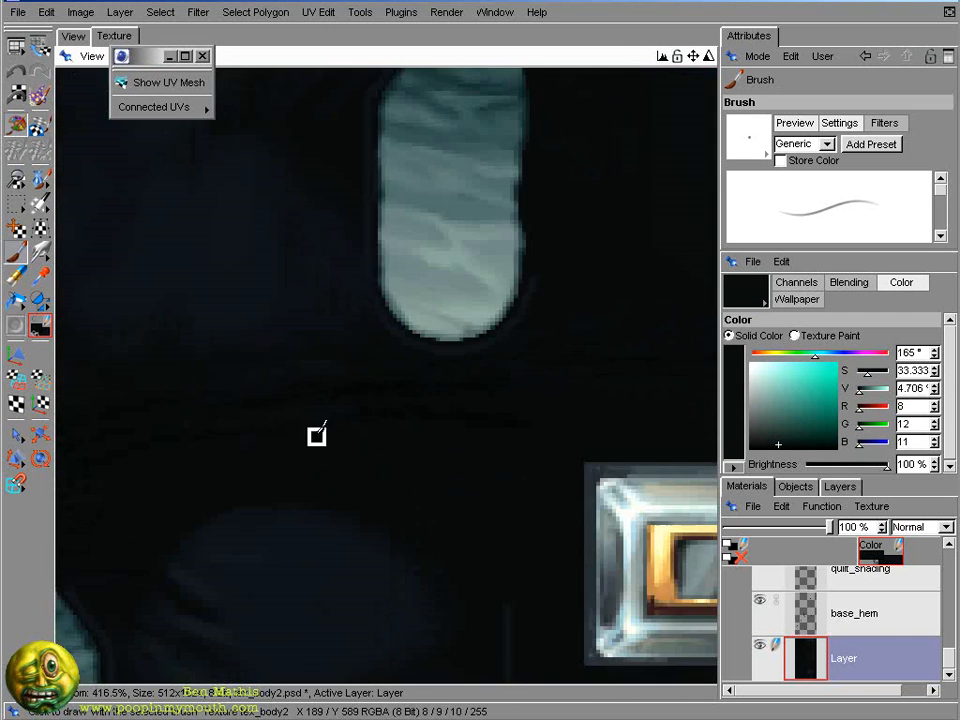
- Refine the cuff-end creases with a much smaller brush in sampled RGB 11, 14, 18
left_click(76, 41)
key("bracketleft")
key("bracketleft")
left_click(292, 486, "ctrl")
left_click(116, 37)
left_click(268, 370, "ctrl")
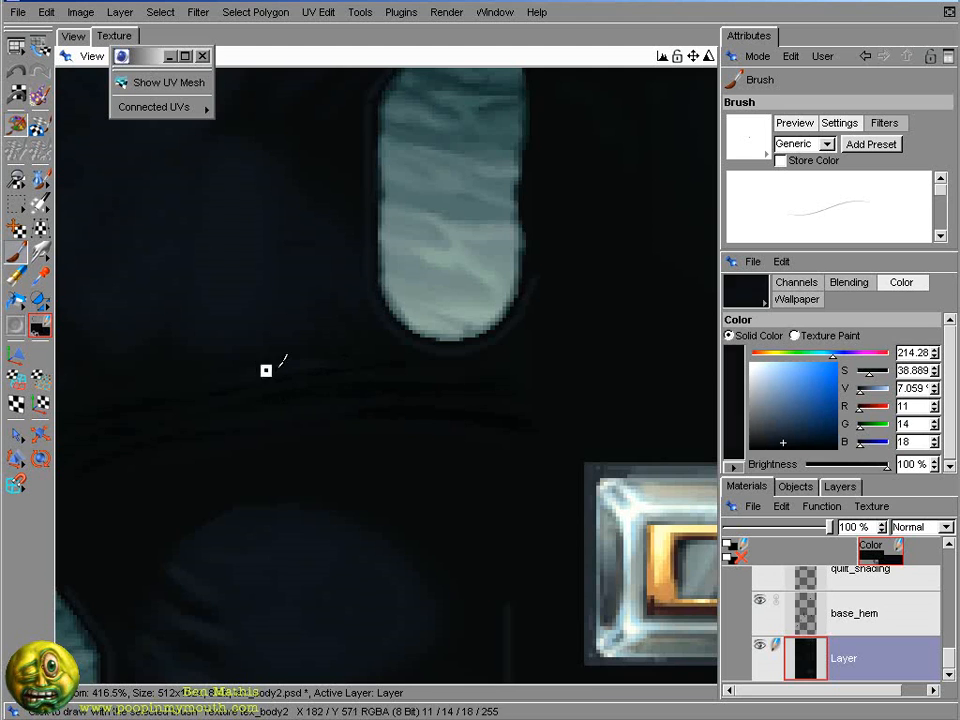
left_click(332, 407, "ctrl")
- Show the UV mesh and paint fold highlights on the other sleeve beside its pale panel in sampled RGB 16, 20, 25
right_click_drag(712, 112, 120, 284, "alt")
middle_click_drag(120, 284, 223, 188, "alt")
right_click_drag(223, 188, 557, 251, "alt")
left_click(168, 83)
left_click(408, 312, "ctrl")
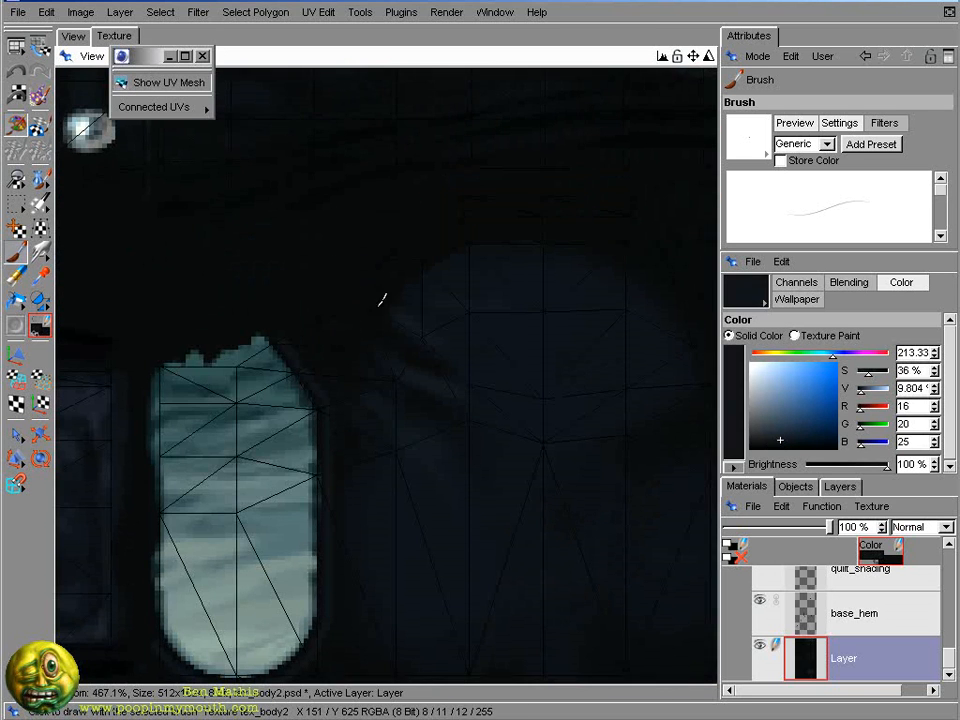
left_click(298, 336, "ctrl")
- Deepen the folds on the other sleeve with sampled RGB 8, 9, 10 and 9, 11, 13, and hide the UV mesh
left_click(634, 199, "ctrl")
left_click(485, 325, "ctrl")
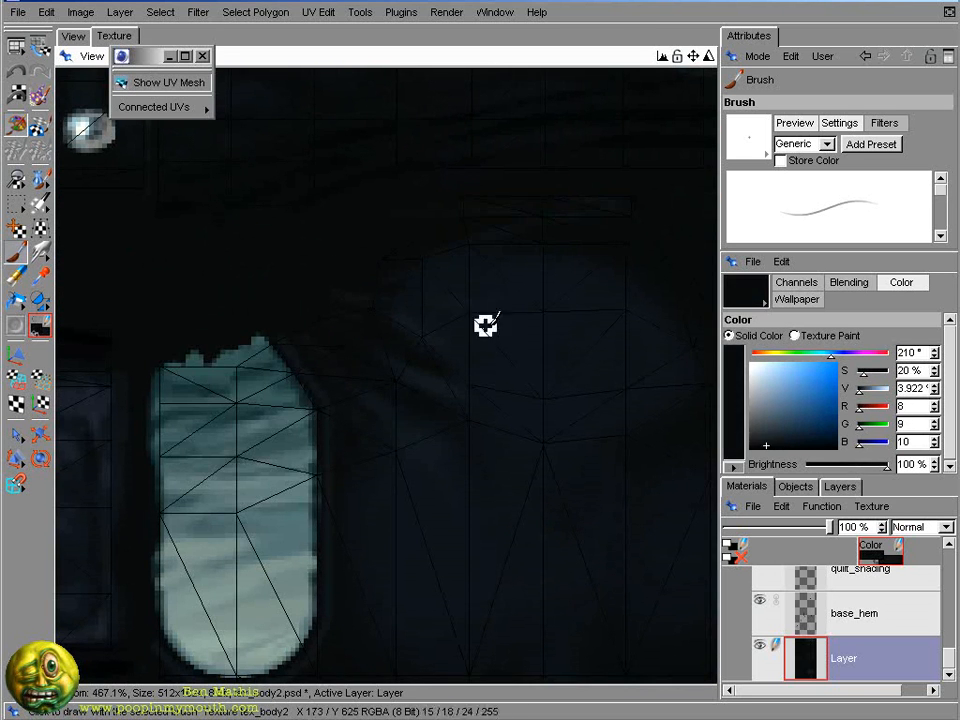
left_click(337, 338, "ctrl")
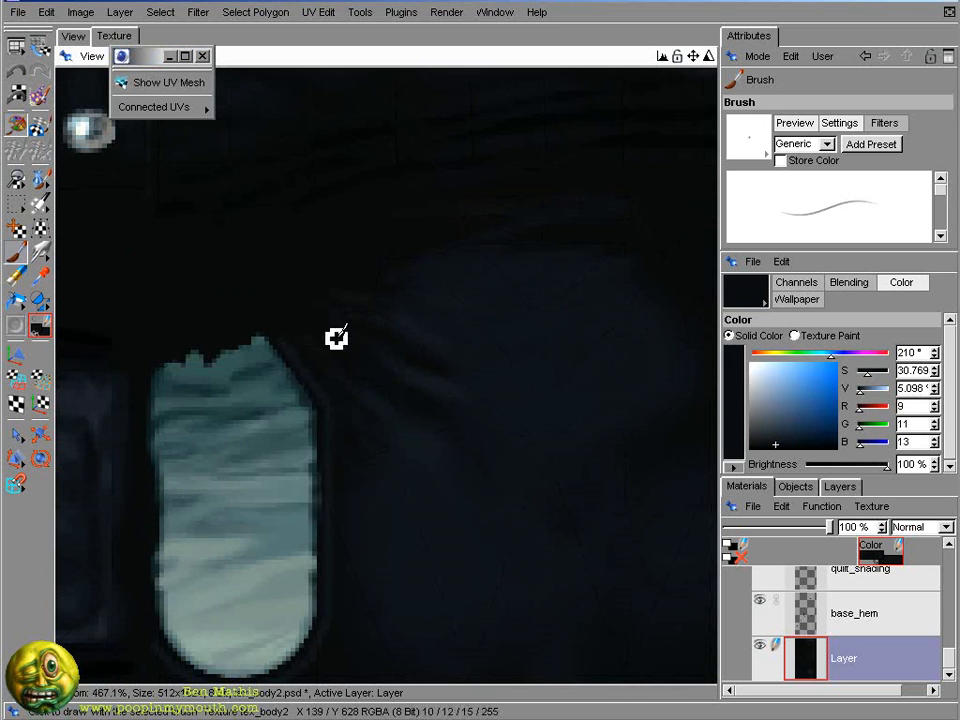
left_click(332, 340, "ctrl")
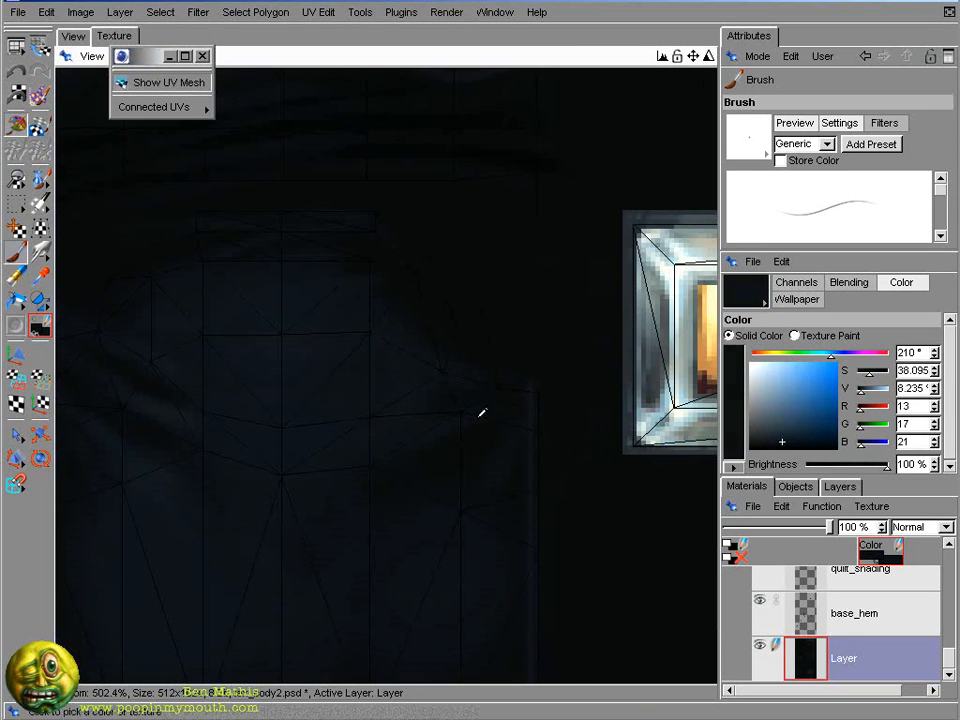
left_click(188, 83)
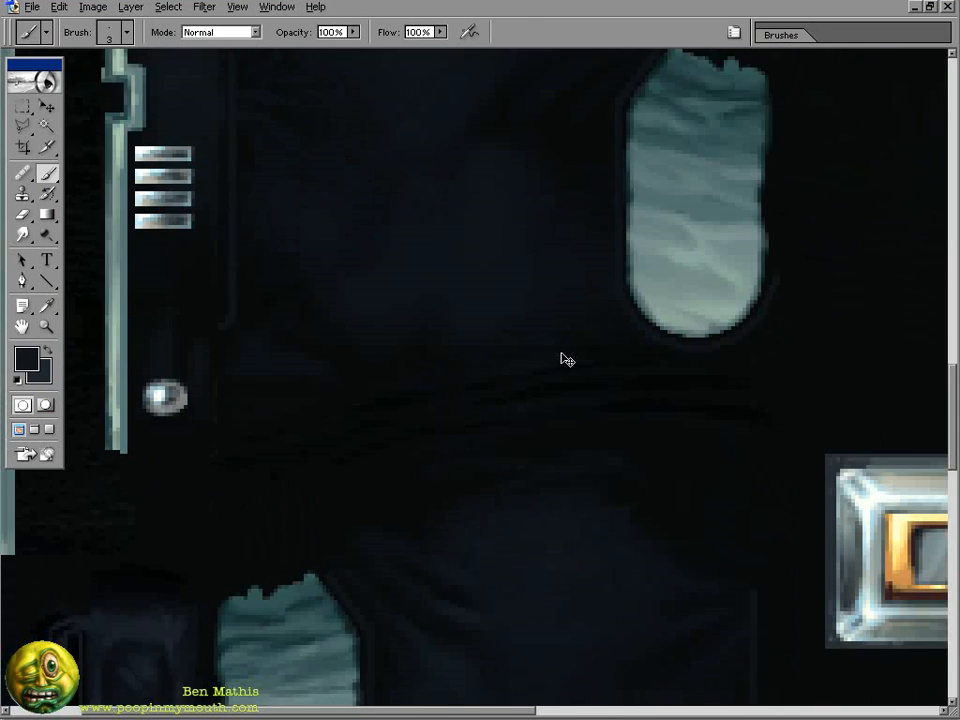
- In Photoshop, outline the cuff-end creases with the Polygonal Lasso and transform a copy of them onto the other sleeve's cuff end
key("l")
left_click(786, 295)
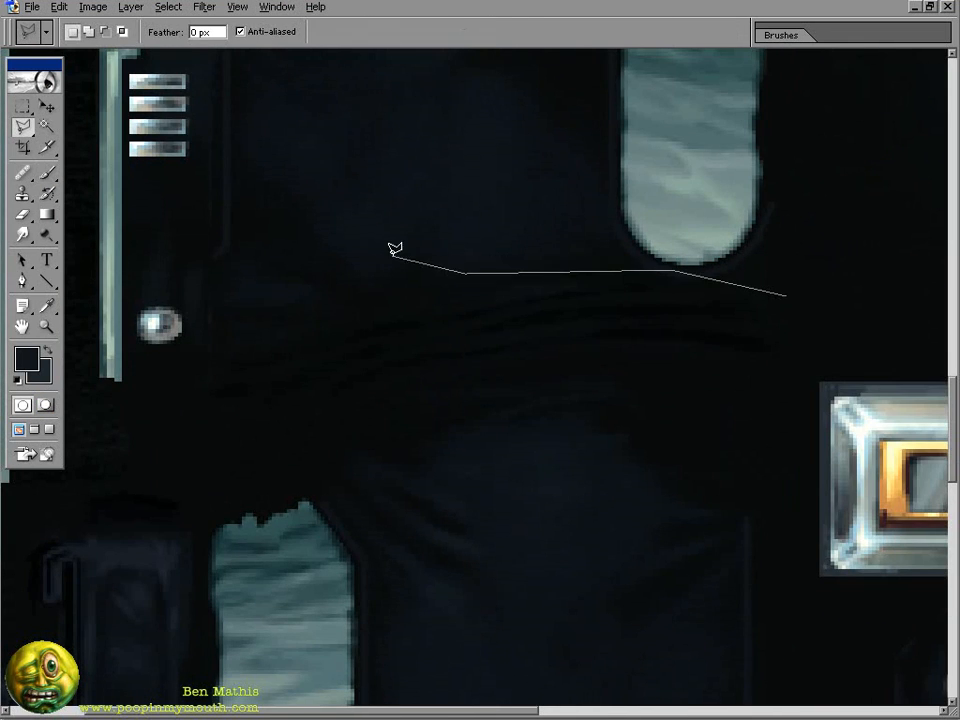
double_click(632, 354)
key("ctrl+t")
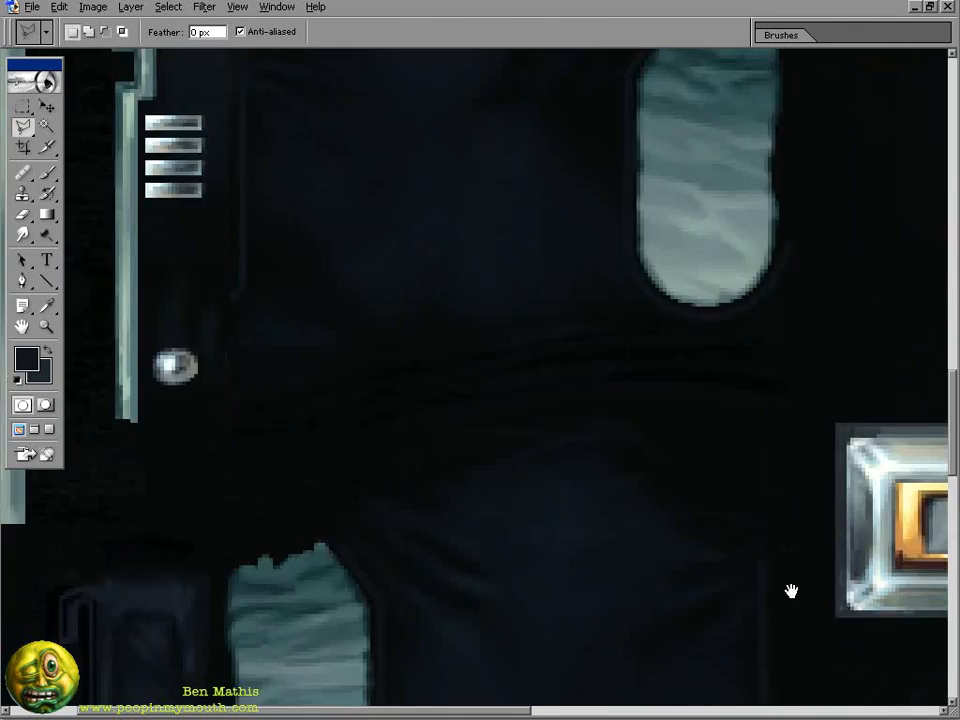
mouse_move(790, 591)
left_mouse_down()
mouse_move(636, 345)
mouse_move(669, 204)
mouse_move(547, 409)
mouse_move(559, 199)
mouse_move(574, 405)
left_mouse_up()
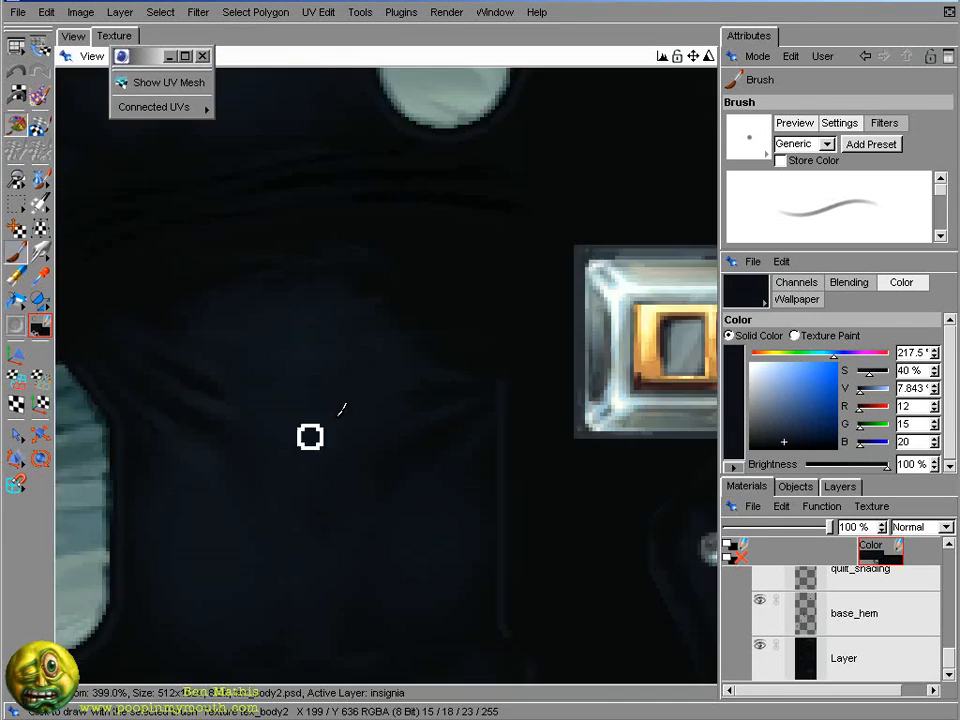
- In Cinema 4D, activate the base layer named Layer and touch up the sleeve shading using sampled RGB 11, 14, 18
scroll(301, 362, "up", 2)
left_click(844, 658)
left_click(274, 322, "ctrl")
left_click(625, 388, "ctrl")
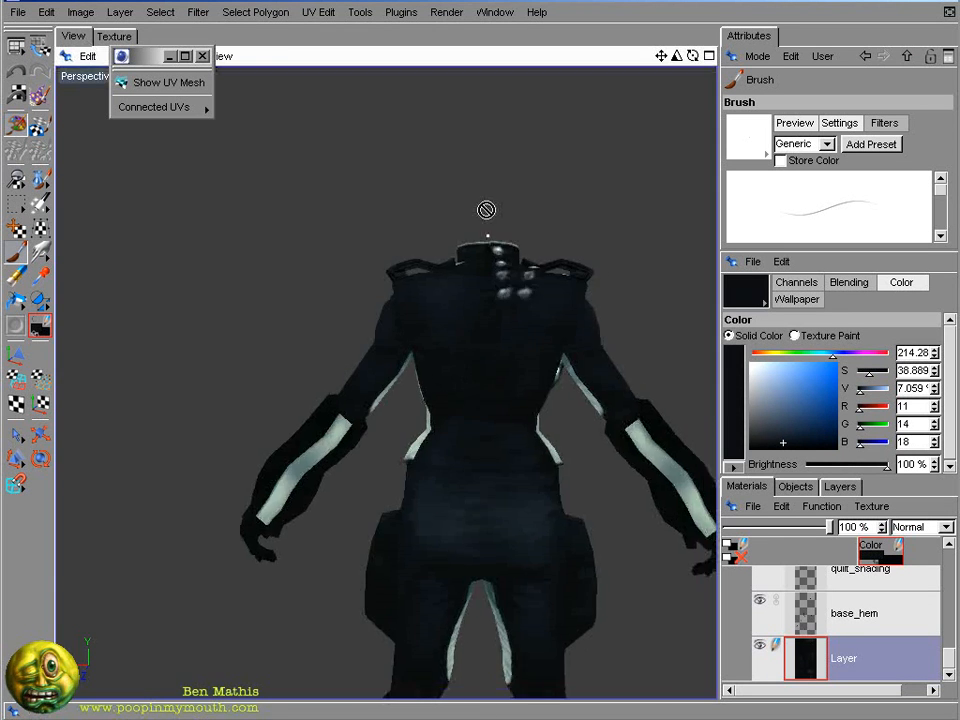
- Shade the jacket's waist and lower back on the 3D model with sampled RGB 10, 15, 17 and 15, 21, 27
scroll(317, 549, "up", 5)
left_click(386, 534, "ctrl")
left_click(285, 553, "ctrl")
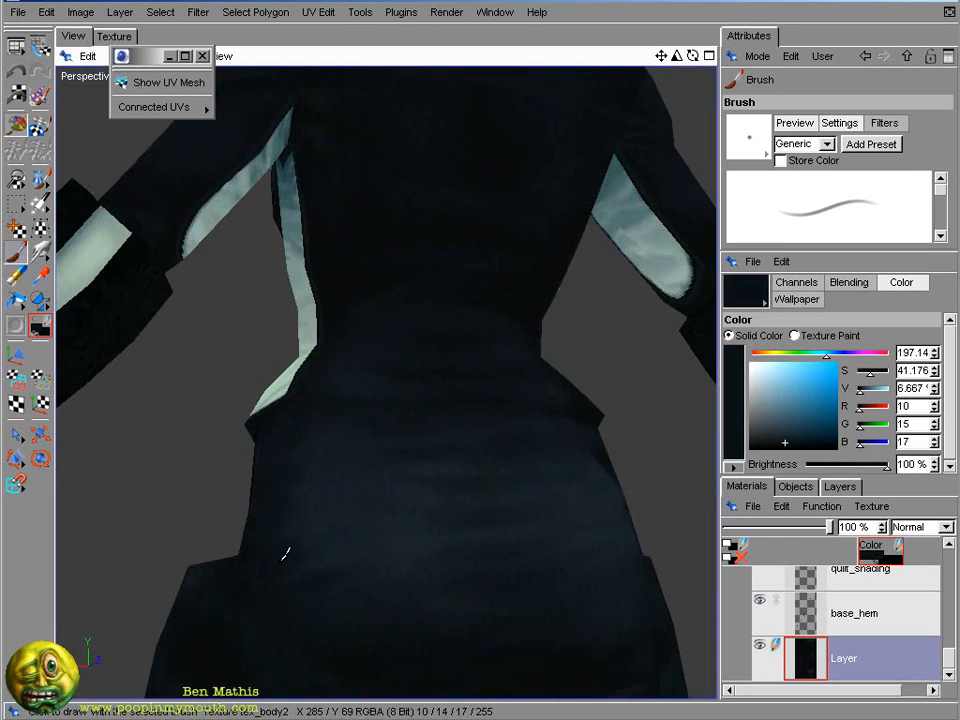
left_click_drag(259, 358, 346, 390, "alt")
left_click(346, 390, "ctrl")
left_click(493, 333, "ctrl")
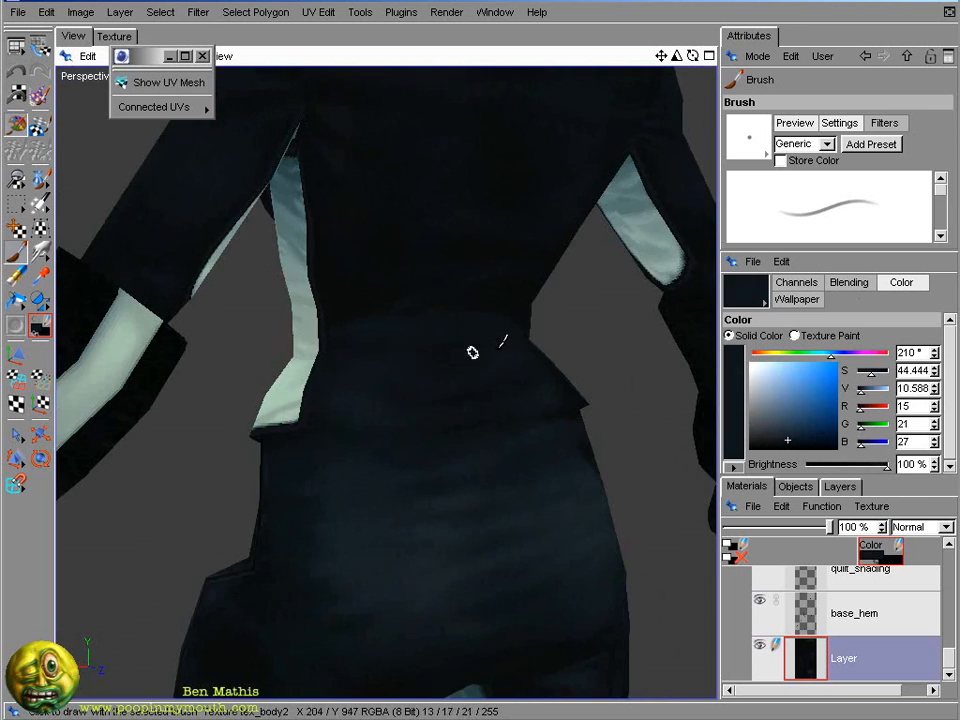
left_click_drag(472, 352, 452, 323, "alt")
left_click(452, 323, "ctrl")
- Touch up the shading beside the pale inner-leg panel on the flat texture, using sampled RGB 8, 10, 11
left_click_drag(539, 337, 600, 335, "alt")
right_click_drag(600, 335, 443, 305, "alt")
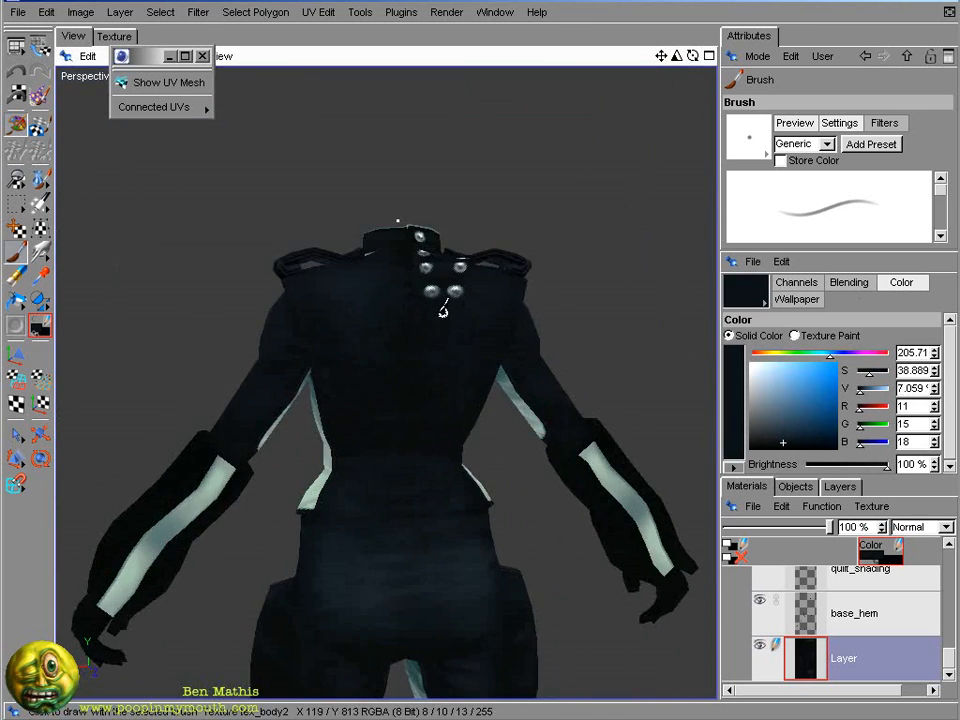
left_click_drag(352, 256, 440, 270, "alt")
right_click_drag(440, 270, 88, 336, "alt")
left_click_drag(88, 336, 450, 352, "alt")
right_click_drag(450, 352, 880, 376, "alt")
left_click_drag(326, 401, 259, 411, "alt")
left_click(114, 37)
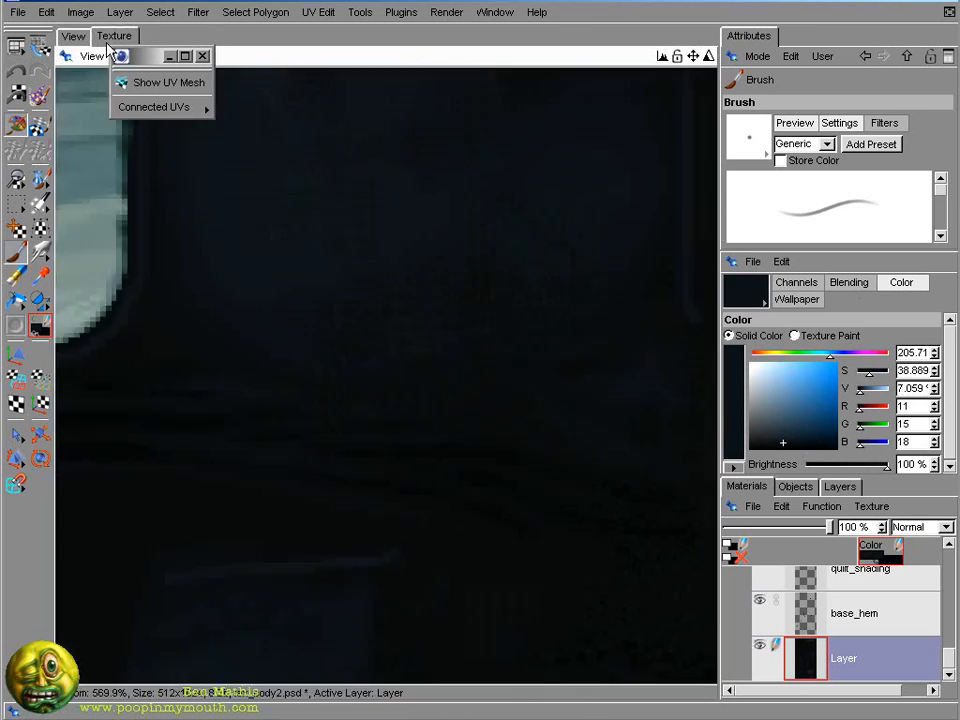
right_click_drag(600, 290, 435, 296, "alt")
middle_click_drag(435, 296, 490, 580, "alt")
right_click_drag(366, 397, 388, 394, "alt")
left_click(288, 443, "ctrl")
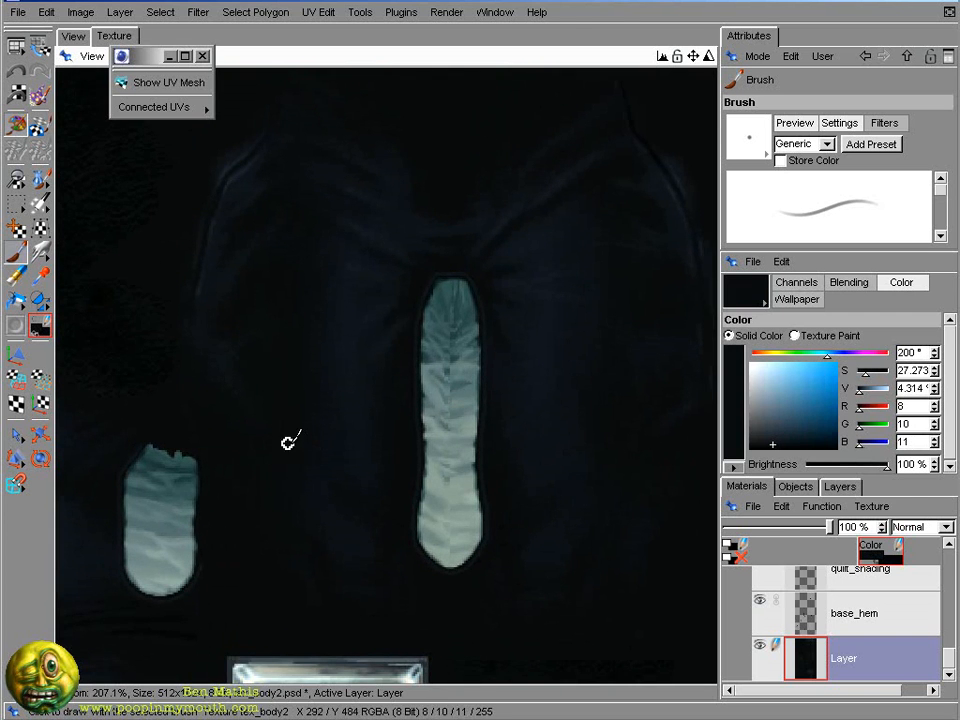
- Paint the trousers' side seam at the hip on the 3D model with sampled RGB 0, 1, 1 and 16, 20, 24
left_click(73, 37)
mouse_move(536, 326)
left_mouse_down("alt")
mouse_move(619, 276)
mouse_move(530, 280)
left_mouse_up("alt")
left_click(508, 286, "ctrl")
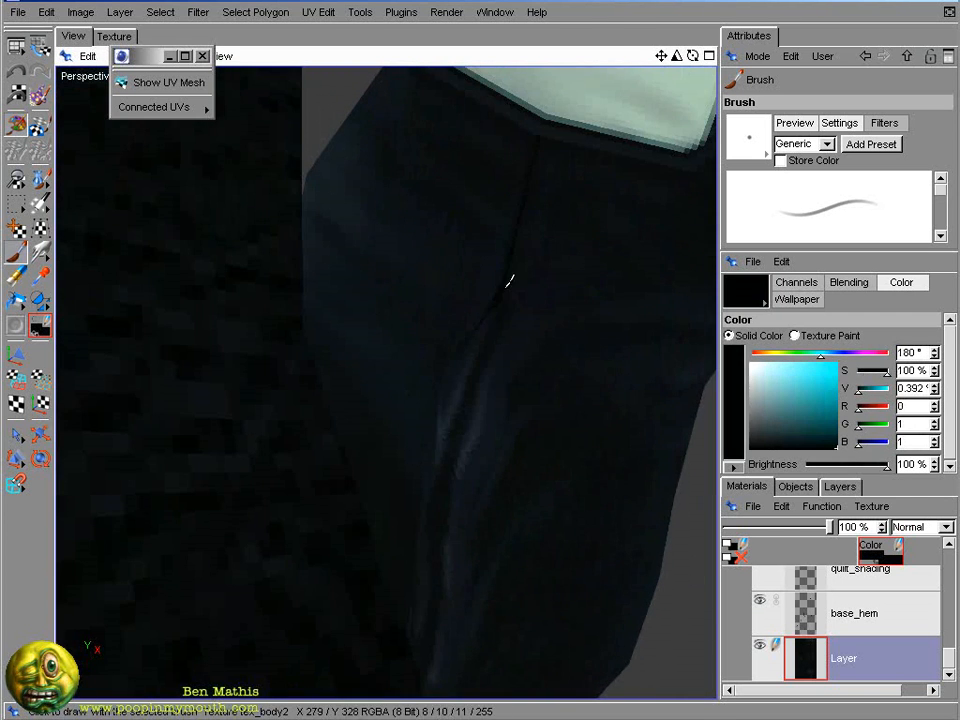
left_click(490, 308, "ctrl")
- Paint small folds beside the seam at the back of the hip with a finer brush in sampled RGB 12, 17, 20
left_click_drag(634, 258, 716, 261, "alt")
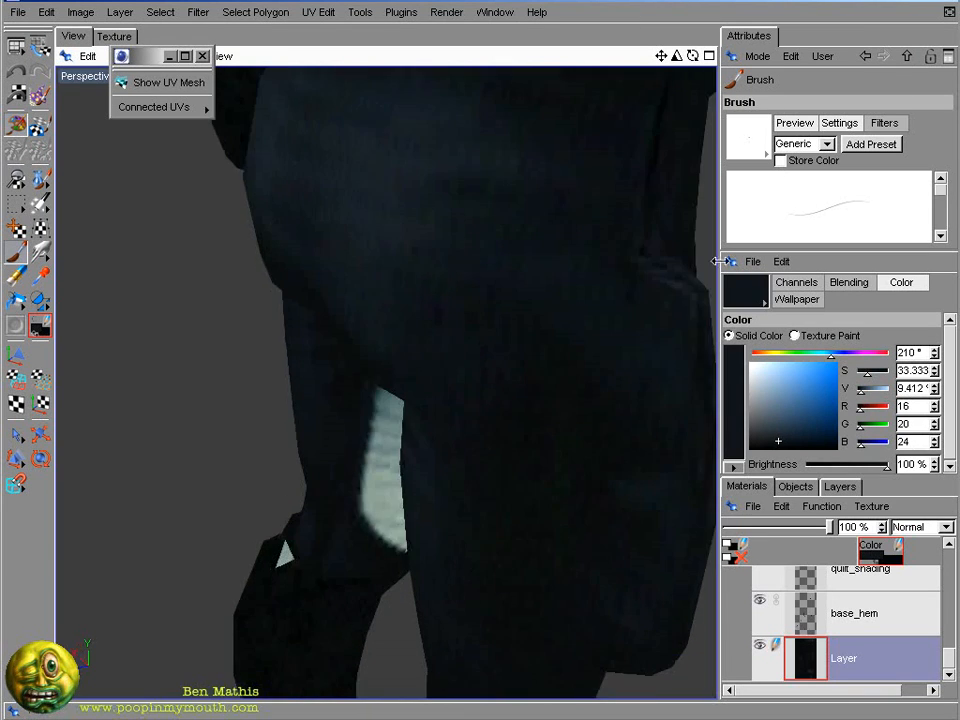
left_click(624, 256, "ctrl")
left_click(635, 279, "ctrl")
- Shade the lower trouser leg above the boot with a larger brush in sampled RGB 10, 13, 16
mouse_move(300, 359)
right_mouse_down("alt")
mouse_move(332, 529)
mouse_move(321, 392)
right_mouse_up("alt")
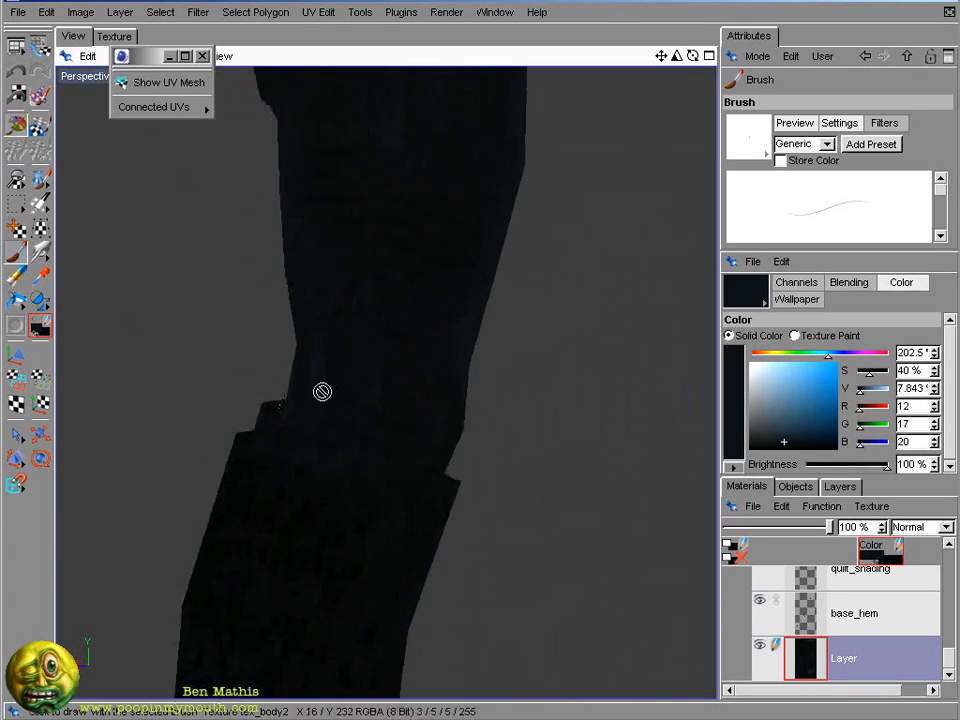
left_click_drag(321, 392, 340, 360, "alt")
left_click(361, 322, "ctrl")
key("bracketright")
- Activate the base_hem layer around the jacket front's buttons on the flat texture, and save the texture
left_click(114, 36)
middle_click_drag(480, 560, 400, 240, "alt")
right_click_drag(400, 240, 501, 238, "alt")
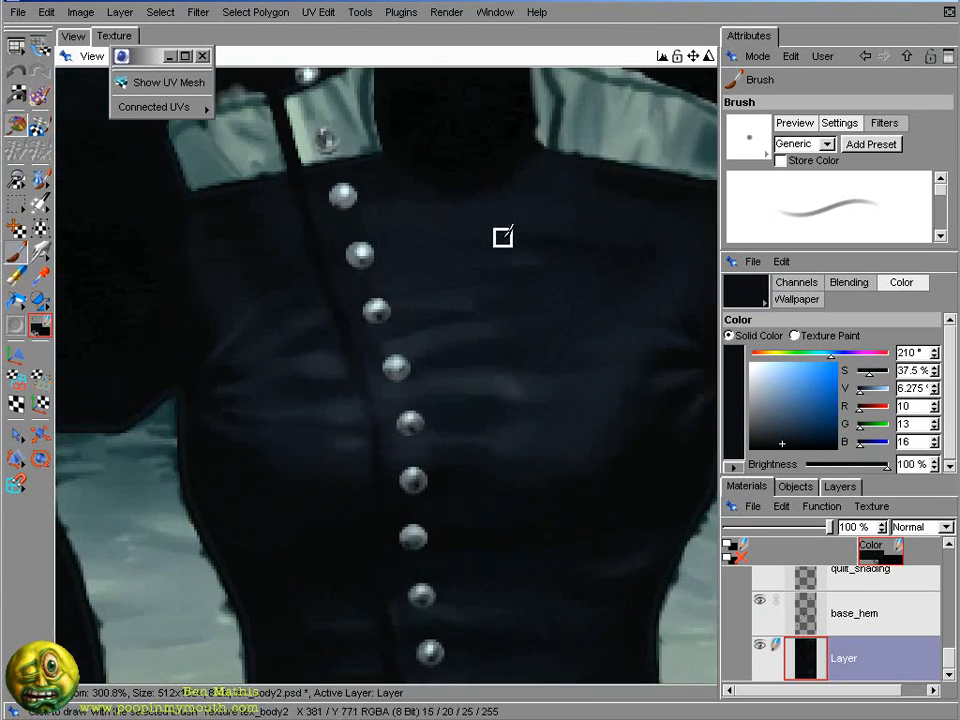
left_click(854, 613)
right_click_drag(353, 119, 302, 326, "alt")
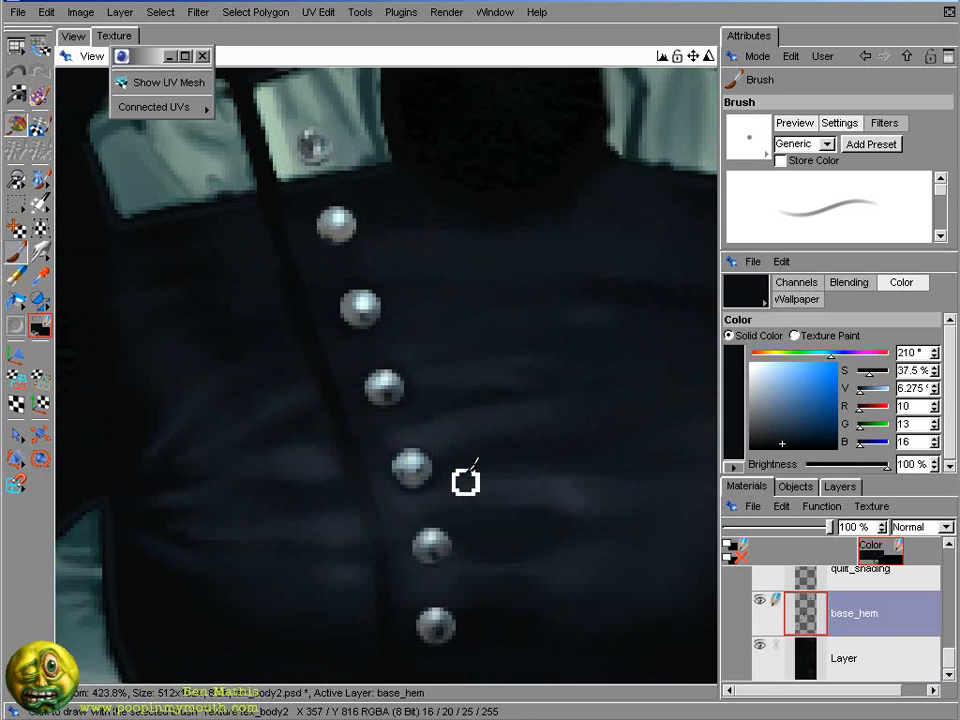
left_click(17, 13)
left_click(107, 358)
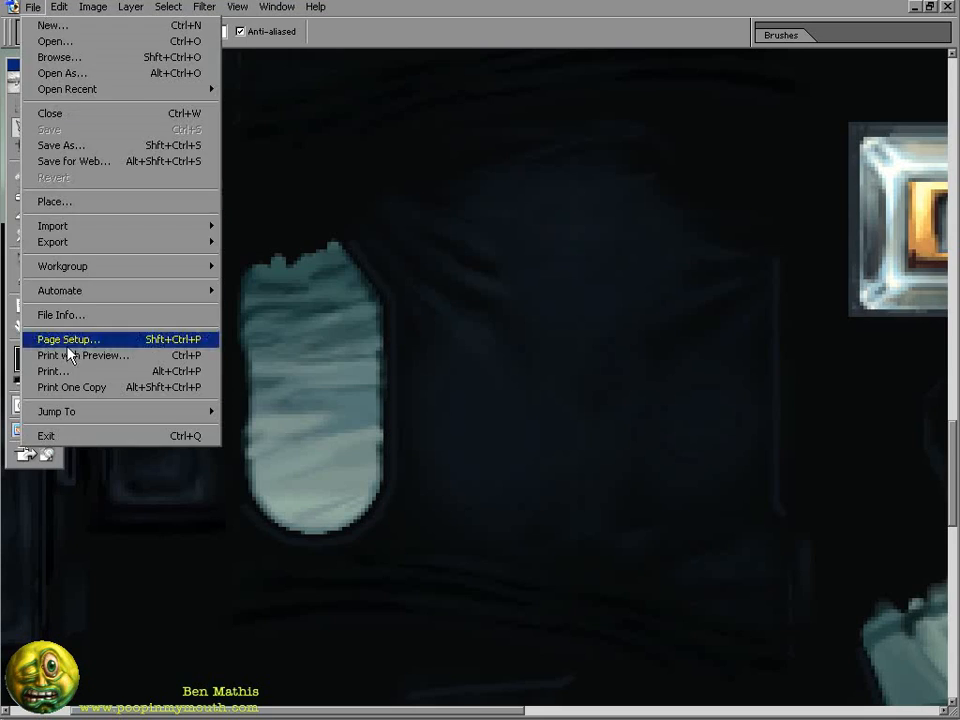
- Paint a thin lighter edge along the jacket's front flap beside the buttons, widening the brush from 1 to 3 px
left_click(69, 350)
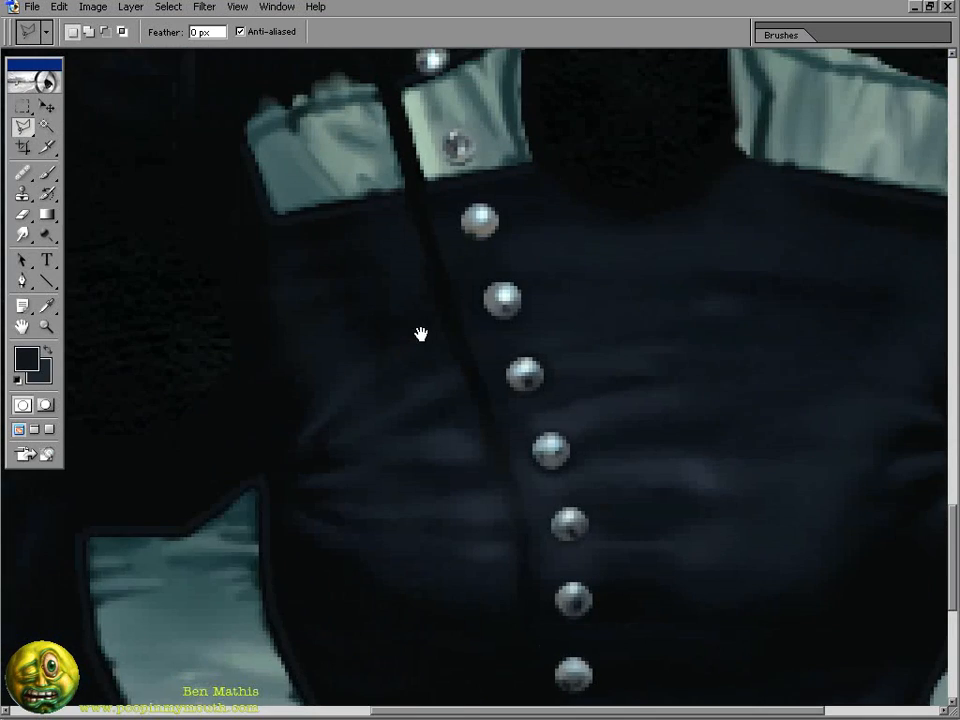
key("u")
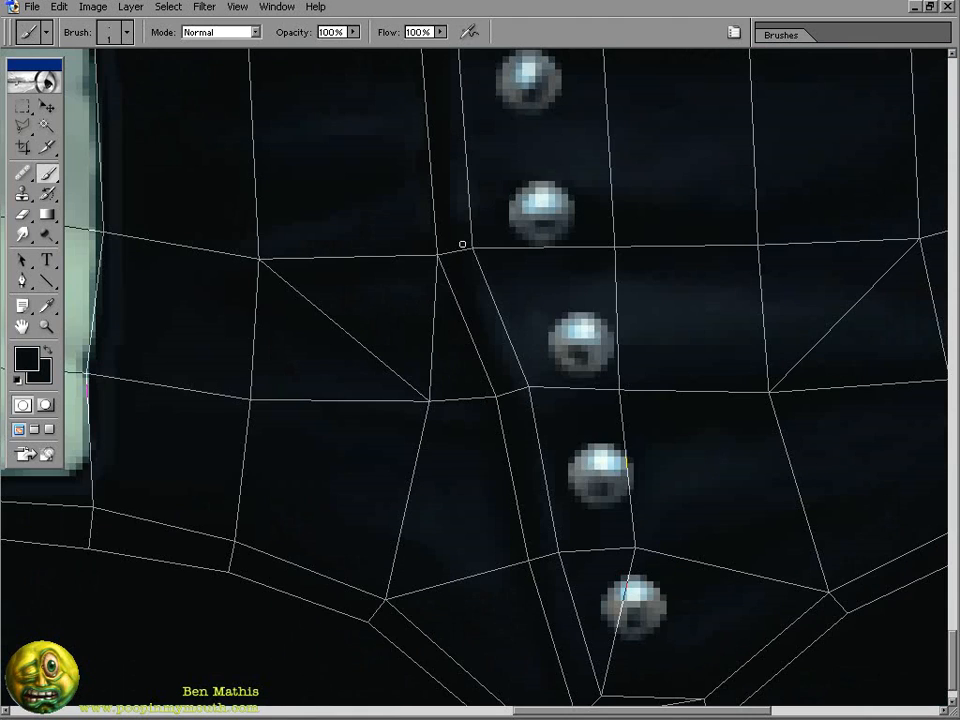
left_click(541, 328, "alt")
left_click_drag(466, 220, 466, 242)
left_click_drag(563, 104, 542, 417)
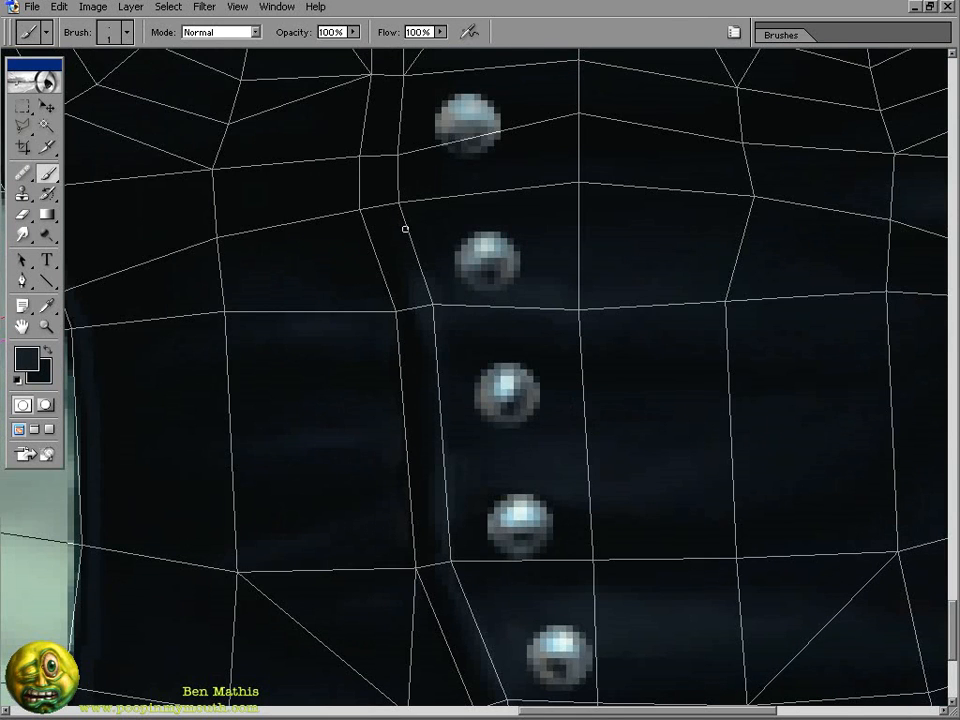
mouse_move(512, 54)
left_mouse_down()
mouse_move(441, 268)
mouse_move(444, 326)
left_mouse_up()
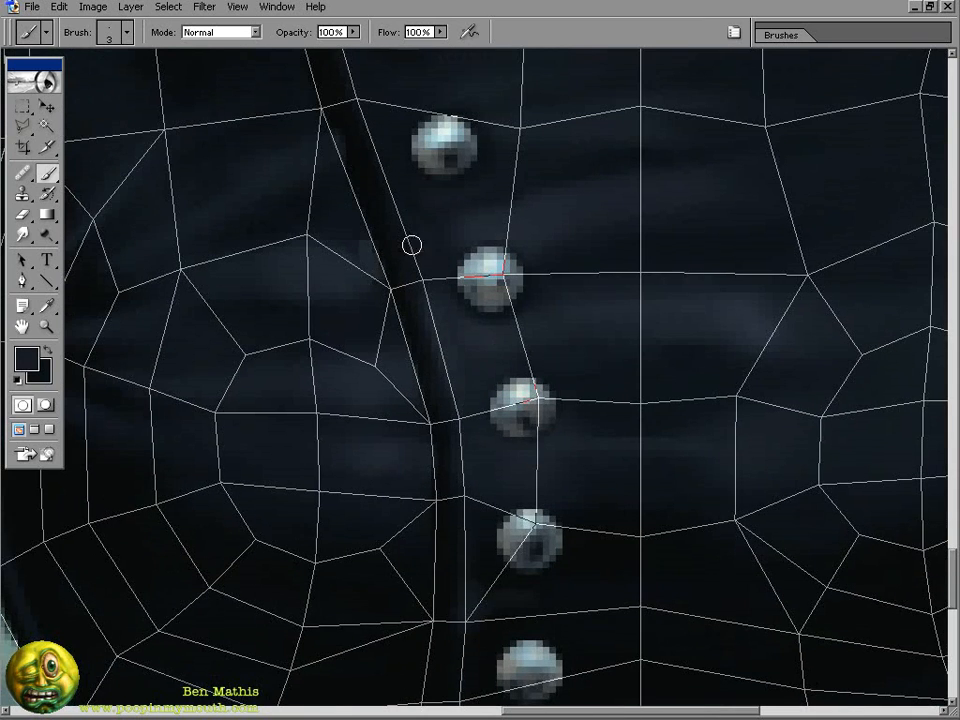
left_click_drag(371, 127, 483, 358)
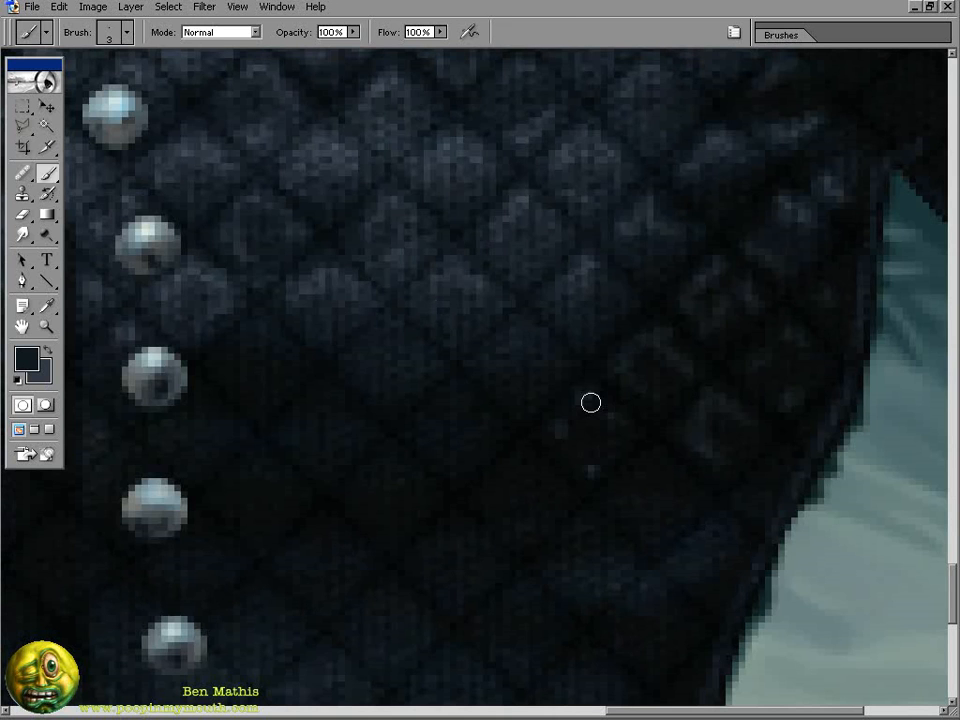
- Erase stray marks and paint small highlights on the quilted diamonds near the jacket's side edge with a 3 px brush
key("e")
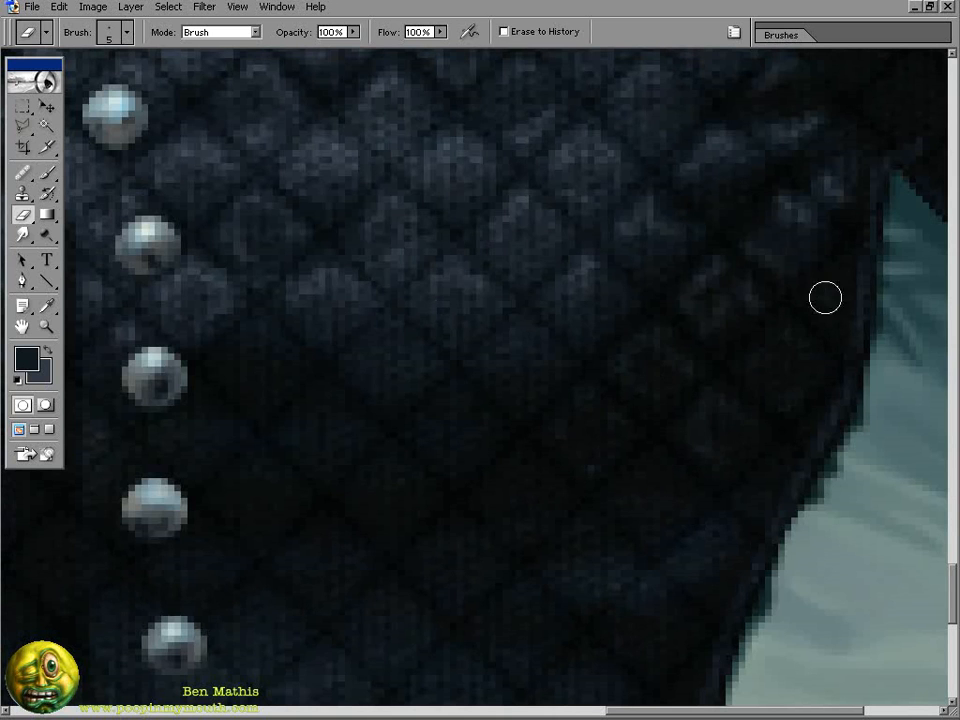
left_click_drag(699, 274, 708, 297)
key("b")
left_click_drag(535, 528, 625, 424)
key("x")
left_click_drag(538, 304, 551, 296)
left_click_drag(466, 243, 495, 242)
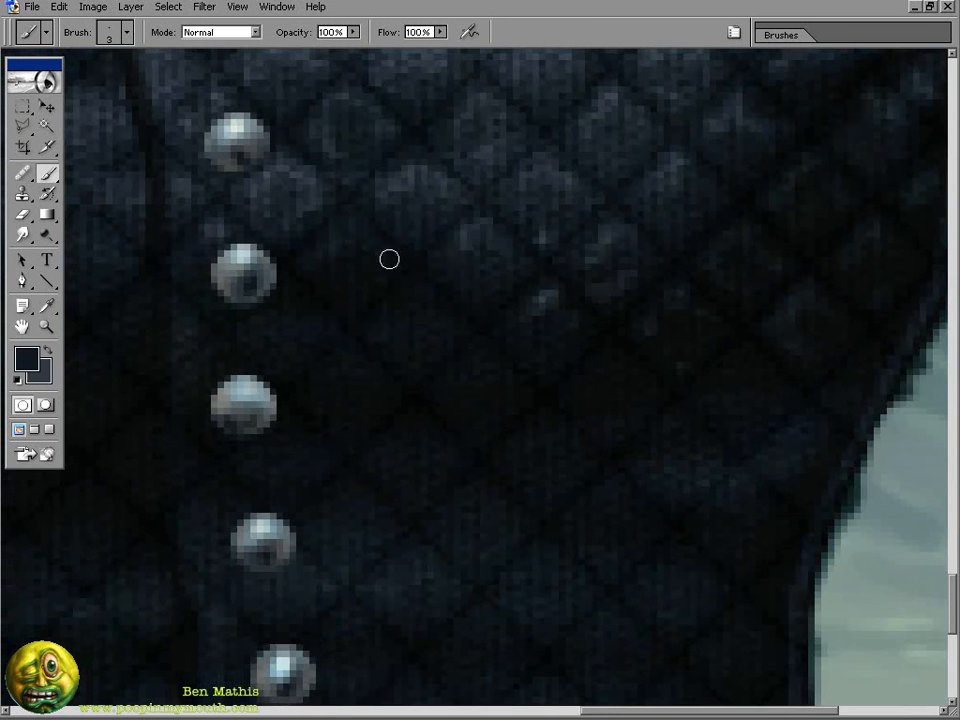
- Paint highlights and dark accents on the quilted diamonds beside the jacket's middle buttons, alternating light and dark colours
key("x")
left_click_drag(389, 259, 370, 289)
left_click_drag(346, 226, 322, 262)
key("x")
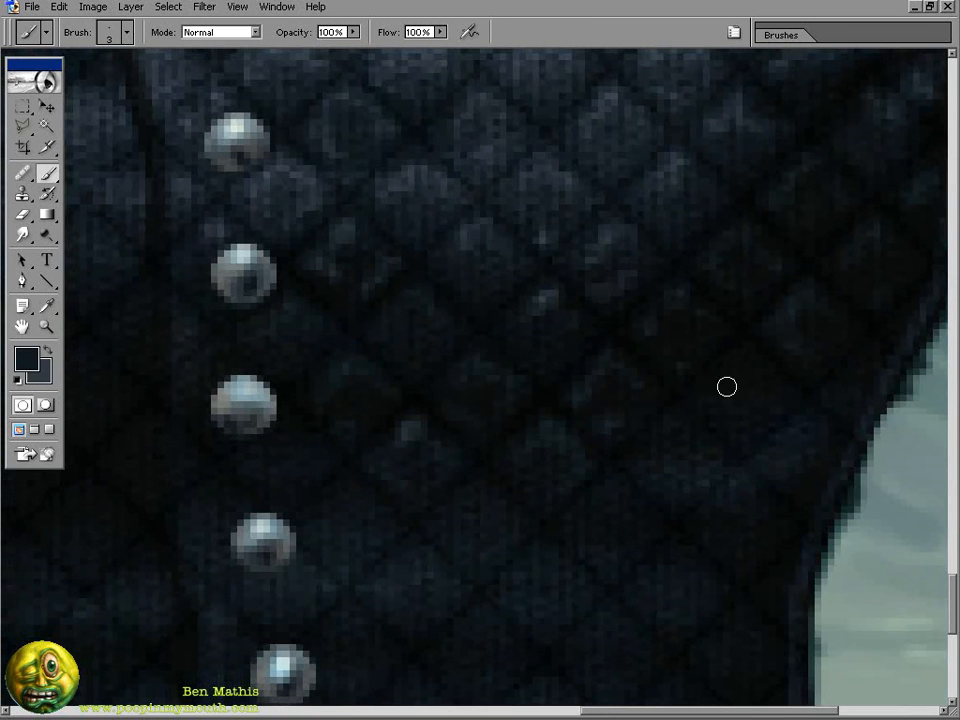
key("e")
key("b")
key("x")
mouse_move(470, 110)
left_mouse_down()
mouse_move(544, 321)
mouse_move(614, 595)
left_mouse_up()
key("x")
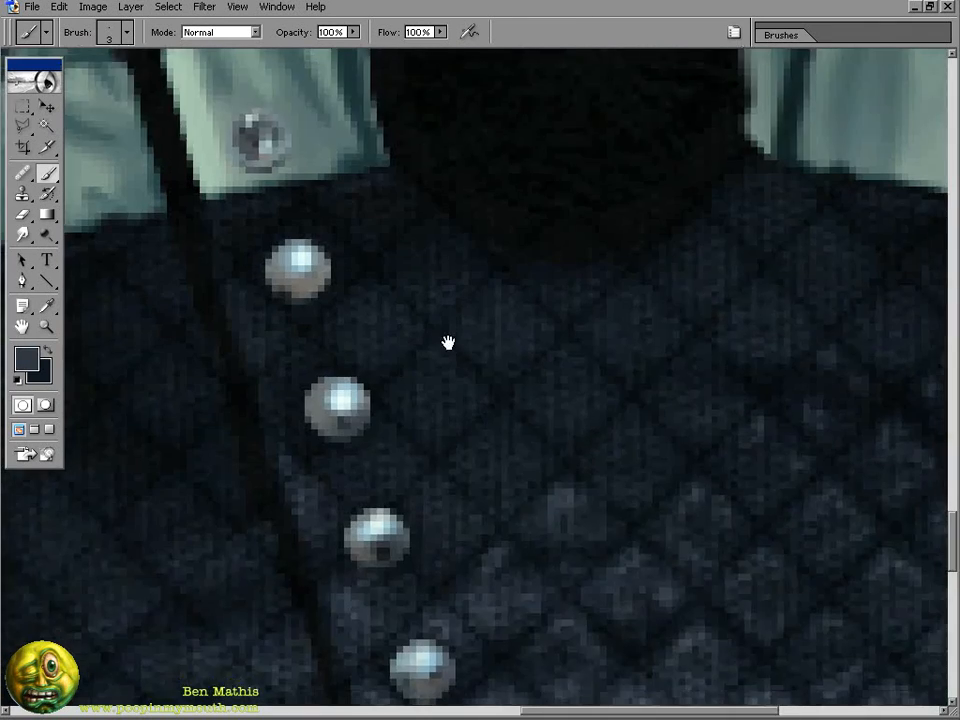
- Highlight the upper edges of the quilted diamonds on the chest below the collar opening with the light colour
left_click_drag(448, 343, 420, 230)
left_click_drag(517, 273, 570, 284)
left_click_drag(564, 345, 636, 340)
left_click_drag(645, 292, 691, 256)
left_click_drag(592, 214, 636, 212)
left_click_drag(650, 182, 707, 141)
left_click_drag(698, 214, 758, 208)
left_click_drag(770, 220, 586, 313)
left_click_drag(582, 378, 601, 358)
left_click_drag(652, 303, 723, 306)
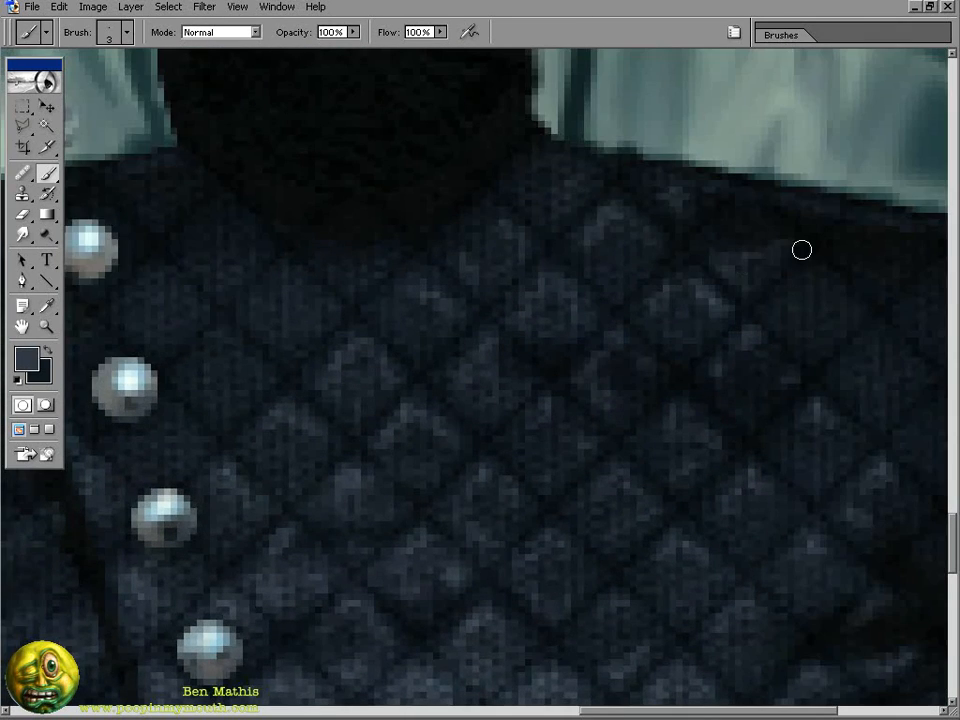
- Continue the diamond highlights across the chest toward the shoulder, below the grey-green shoulder patch
left_click_drag(597, 248, 609, 208)
left_click_drag(744, 367, 561, 347)
key("x")
key("x")
left_click_drag(512, 262, 546, 238)
left_click_drag(448, 340, 480, 317)
left_click_drag(762, 515, 576, 386)
key("x")
key("x")
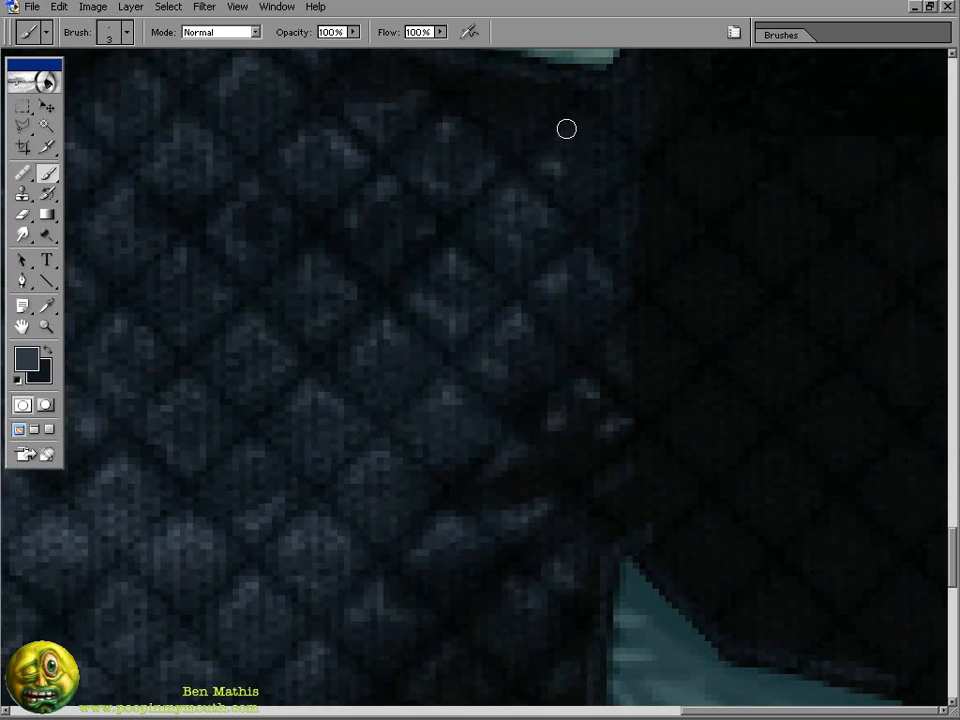
- Paint highlights on the quilted diamonds at the armhole edge between the shoulder and side patches
left_click_drag(566, 129, 593, 121)
key("x")
key("x")
left_click_drag(377, 245, 414, 405)
key("x")
left_click_drag(534, 650, 598, 184)
left_click_drag(300, 650, 598, 230)
left_click_drag(598, 364, 690, 547)
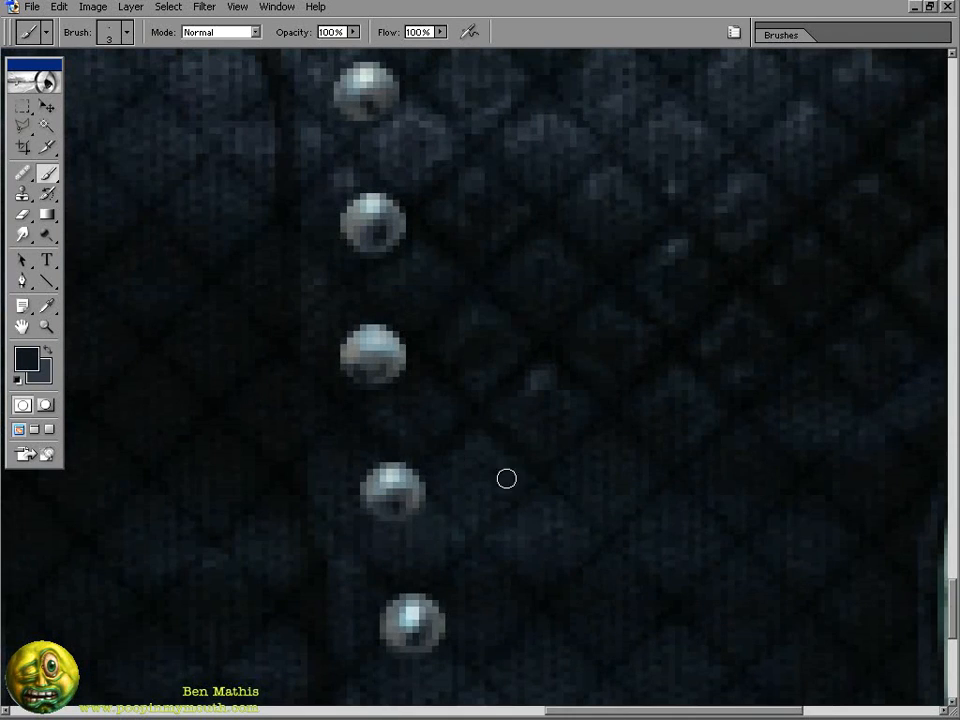
- Paint light and dark accents on the diamonds across the waist, from the lower buttons to the side edge
key("x")
left_click_drag(464, 496, 492, 476)
left_click_drag(512, 538, 572, 512)
key("x")
left_click_drag(708, 482, 729, 500)
key("x")
left_click_drag(853, 493, 686, 406)
left_click_drag(742, 325, 772, 292)
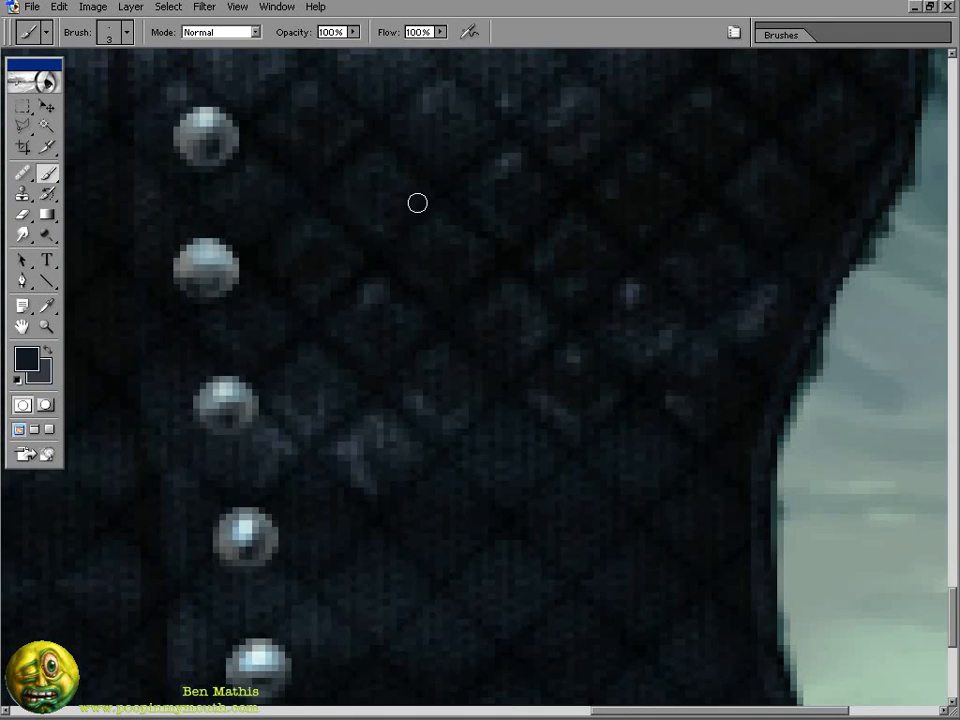
- Highlight the next rows of quilted diamonds below the waist between the button row and the side patch
left_click_drag(497, 432, 502, 304)
key("x")
left_click_drag(482, 328, 530, 302)
left_click_drag(622, 326, 648, 296)
left_click_drag(564, 370, 582, 357)
left_click_drag(488, 460, 555, 458)
left_click_drag(430, 508, 470, 498)
left_click_drag(311, 350, 632, 499)
left_click_drag(492, 388, 501, 525)
left_click_drag(489, 275, 515, 625)
left_click_drag(556, 374, 609, 483)
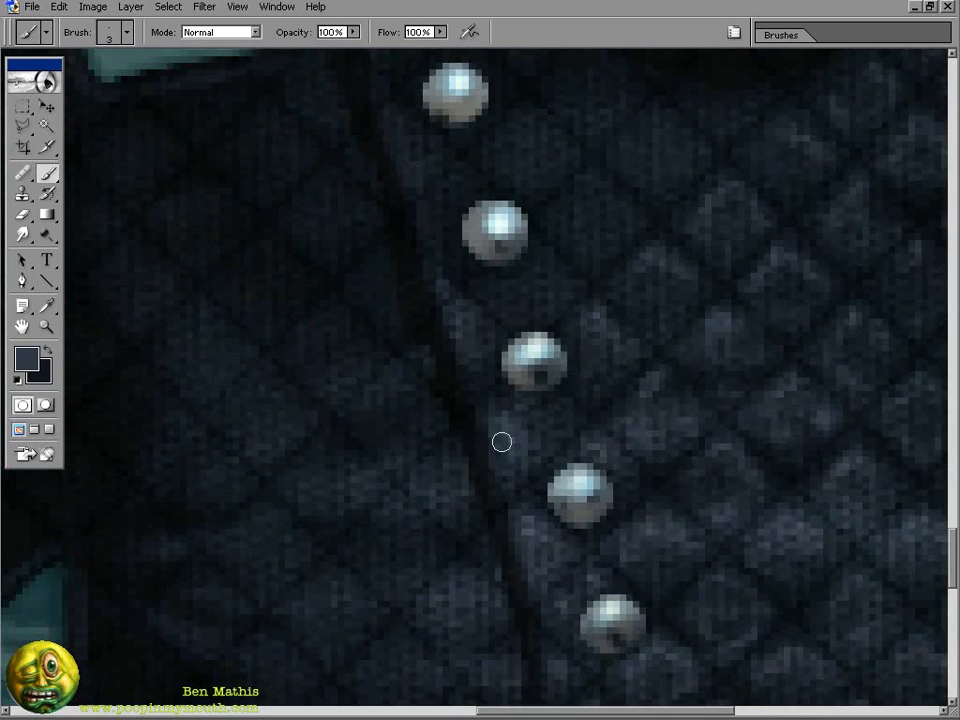
- Paint highlights on the partial diamonds around the upper buttons and along the flap edge up to the collar
left_click_drag(468, 318, 488, 342)
left_click_drag(493, 286, 510, 267)
left_click_drag(530, 204, 520, 301)
left_click_drag(579, 274, 604, 298)
left_click_drag(562, 334, 584, 350)
left_click_drag(511, 217, 512, 292)
left_click_drag(381, 229, 420, 195)
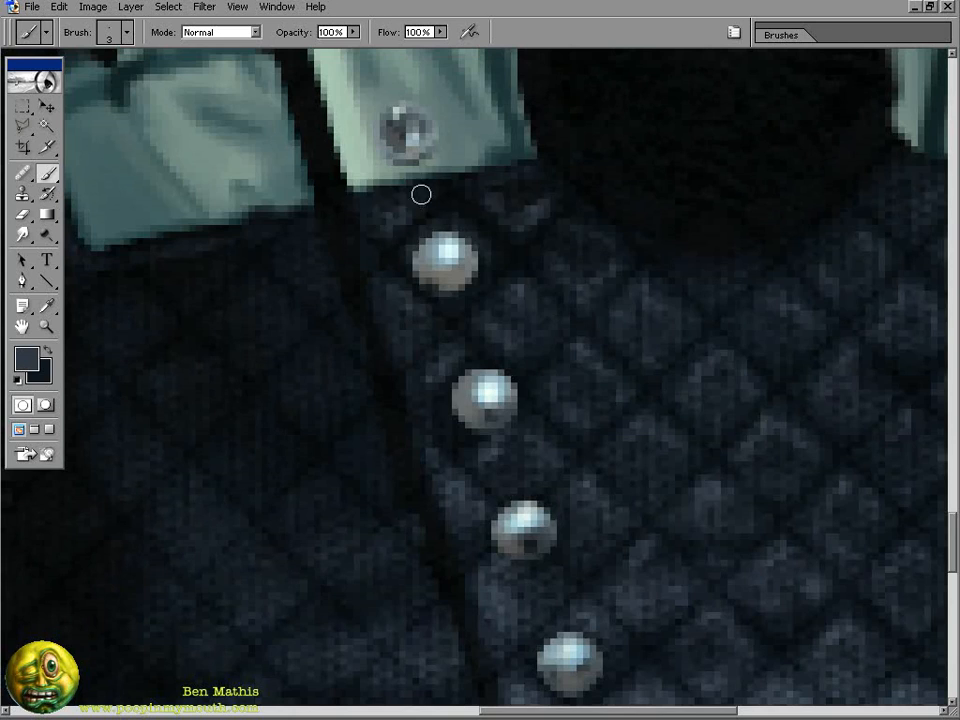
- Add light and dark accents to the diamonds along the button row down toward the lower jacket front
key("x")
left_click_drag(520, 610, 322, 100)
mouse_move(520, 615)
left_mouse_down()
mouse_move(401, 379)
mouse_move(322, 102)
left_mouse_up()
left_click_drag(580, 405, 604, 411)
key("x")
left_click_drag(560, 502, 597, 335)
key("x")
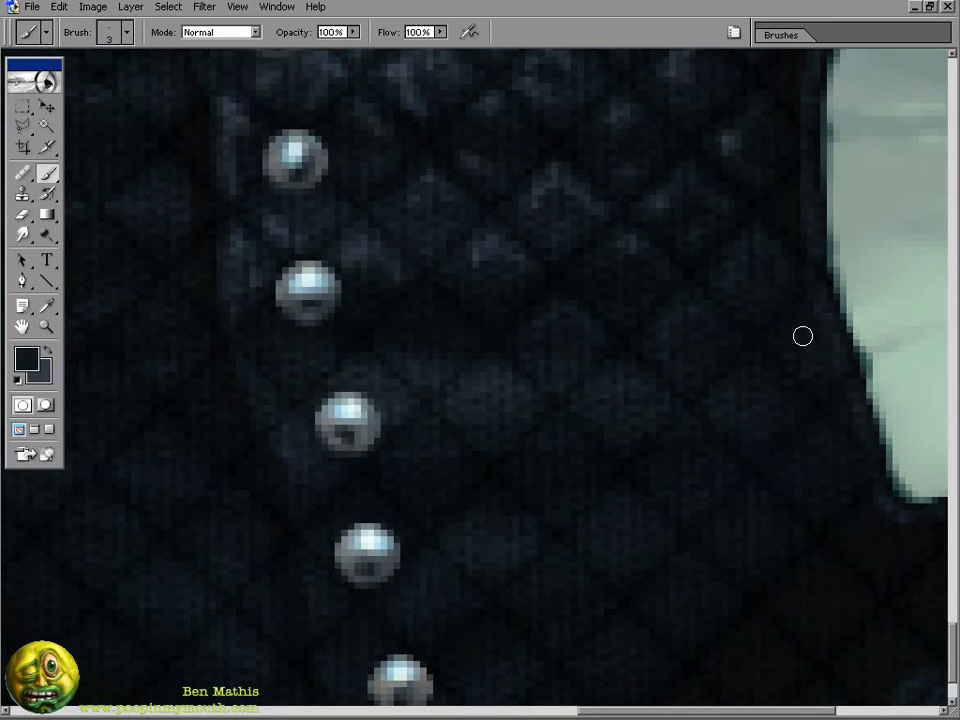
- Highlight one row of diamonds across the lower jacket front, from the side patch's edge to the buttons
key("x")
left_click_drag(782, 348, 818, 314)
left_click_drag(724, 402, 743, 384)
left_click_drag(592, 408, 632, 388)
left_click_drag(530, 400, 466, 384)
left_click_drag(392, 398, 345, 372)
key("x")
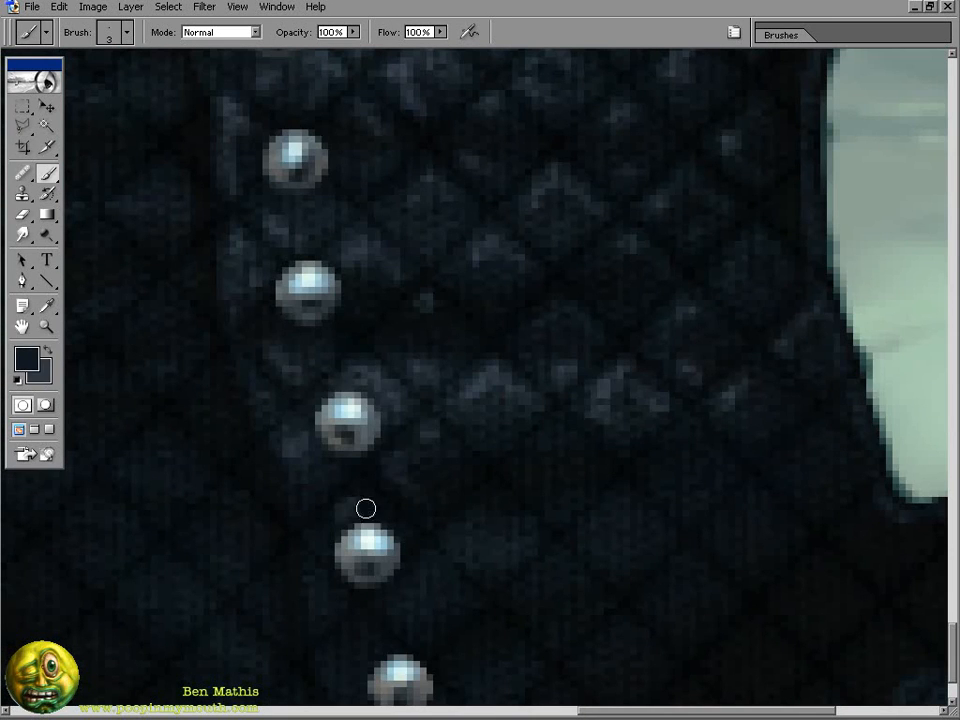
- Adjust the paint colour and add highlights to the diamonds below that row, level with the side patch's lower corner
key("x")
key("x")
left_click_drag(545, 444, 566, 432)
left_click(27, 360)
left_click(842, 126)
key("x")
left_click_drag(741, 524, 751, 502)
left_click_drag(788, 471, 815, 438)
key("x")
key("x")
left_click_drag(608, 516, 622, 501)
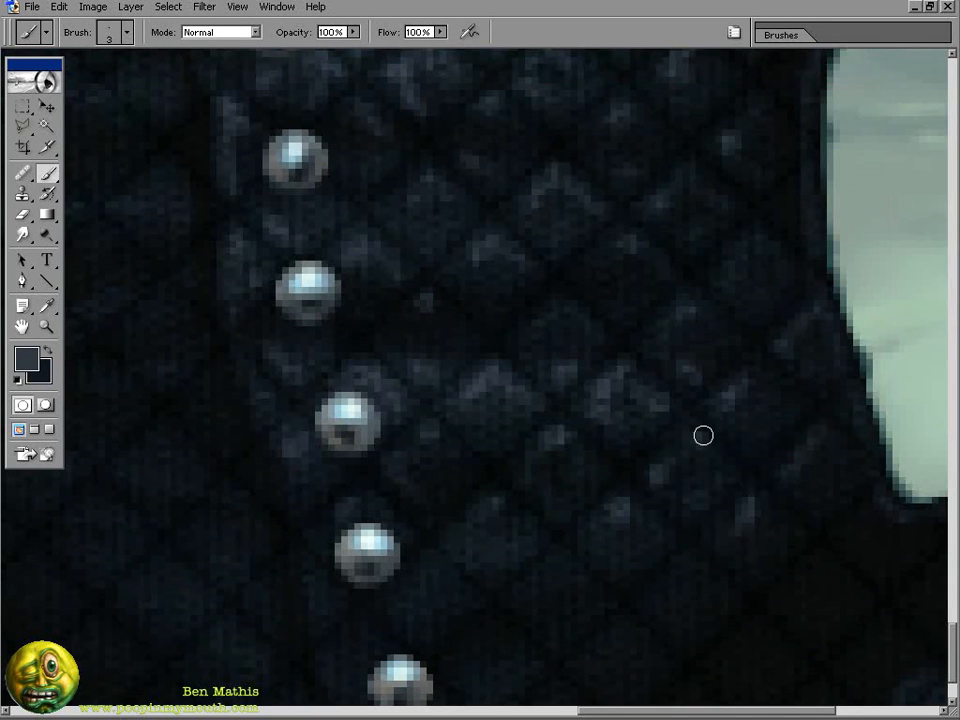
- Fill in highlights on the remaining diamonds around the lower buttons and toward the jacket's side
left_click_drag(746, 380, 782, 400)
left_click_drag(664, 486, 695, 508)
mouse_move(546, 581)
left_mouse_down()
mouse_move(544, 435)
mouse_move(560, 436)
left_mouse_up()
left_click_drag(406, 466, 423, 489)
left_click_drag(446, 450, 470, 437)
left_click_drag(391, 510, 350, 522)
mouse_move(684, 450)
left_mouse_down()
mouse_move(572, 426)
mouse_move(568, 464)
left_mouse_up()
left_click_drag(543, 488, 508, 512)
key("x")
- Show the UV wireframe, highlight the diamonds along the jacket's bottom hem on both sides of the flap, and hide the wireframe
key("ctrl+h")
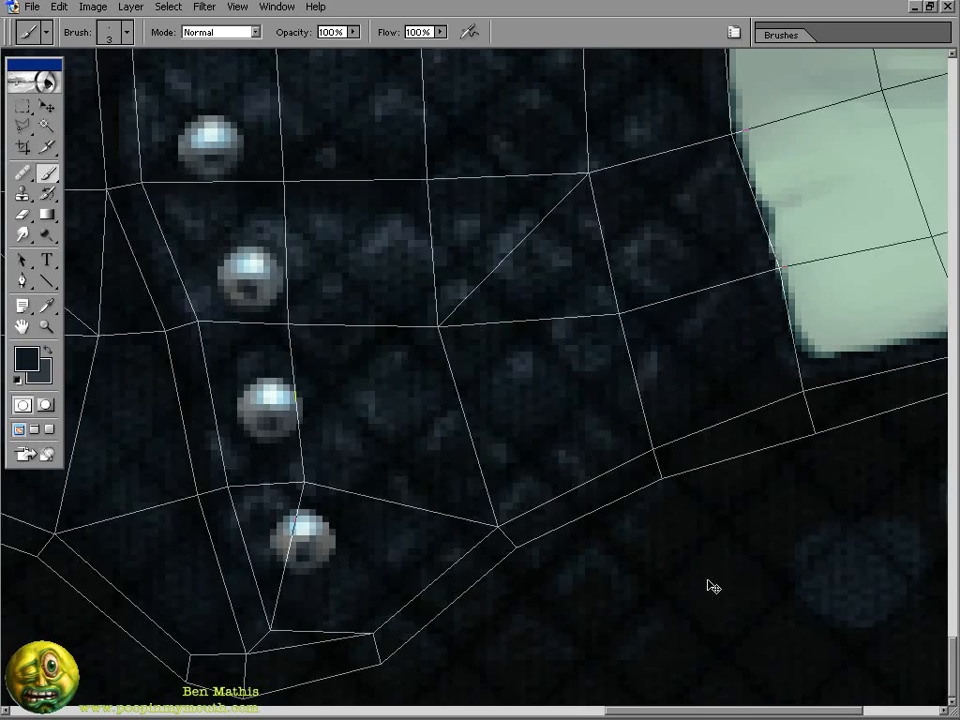
left_click_drag(747, 350, 475, 440)
left_click_drag(150, 590, 785, 500)
left_click_drag(547, 590, 565, 570)
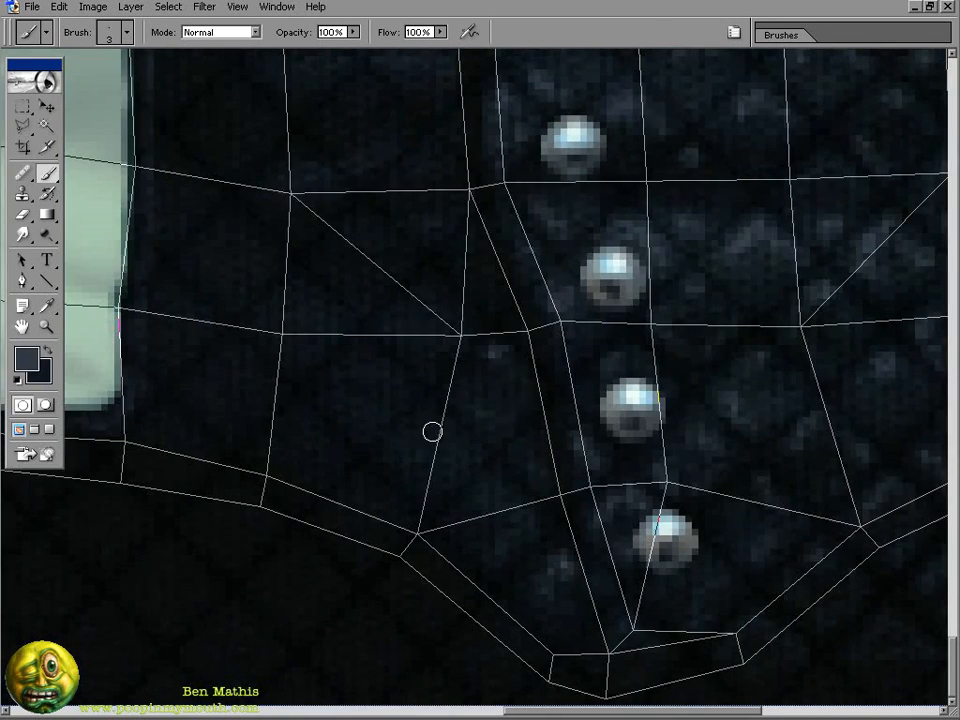
left_click_drag(432, 431, 474, 506)
mouse_move(566, 405)
left_mouse_down()
mouse_move(579, 501)
mouse_move(544, 495)
left_mouse_up()
left_click_drag(574, 438, 564, 461)
key("ctrl+h")
- Paint highlights on the quilted diamonds of the jacket front on the opposite side of the flap, up to the waist
left_click_drag(590, 350, 606, 433)
left_click_drag(485, 441, 498, 436)
left_click(586, 407)
left_click_drag(574, 337, 580, 368)
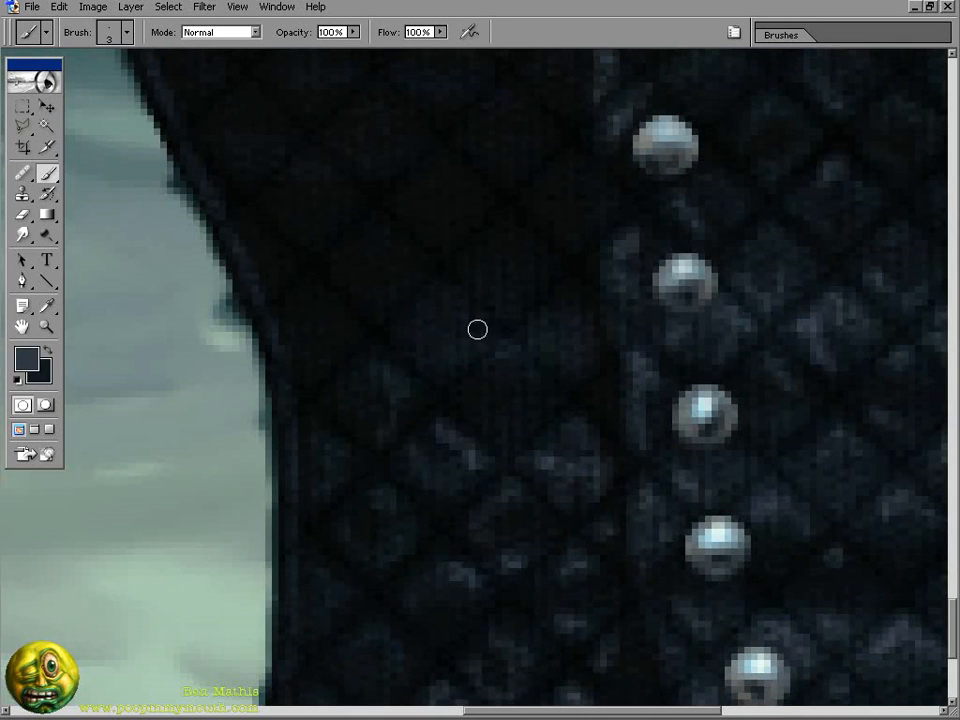
left_click_drag(477, 329, 502, 368)
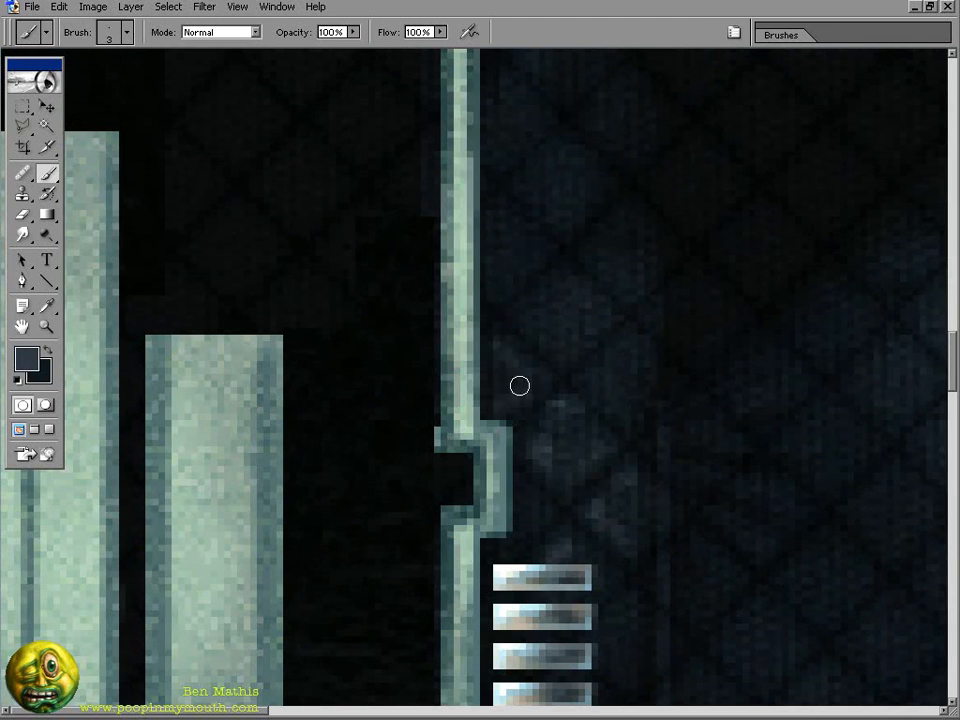
- Highlight the quilted diamonds on the narrow panel beside the thin light strip, above the metal bars
left_click_drag(598, 292, 635, 250)
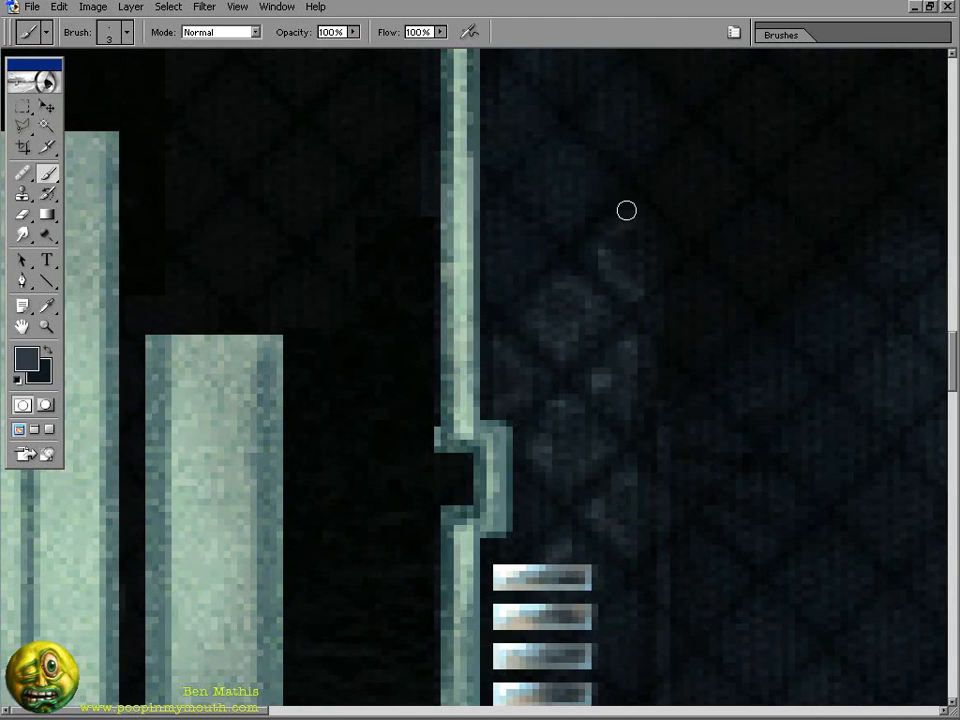
scroll(538, 341, "up", 3)
left_click_drag(566, 322, 584, 388)
key("x")
scroll(590, 287, "up", 3)
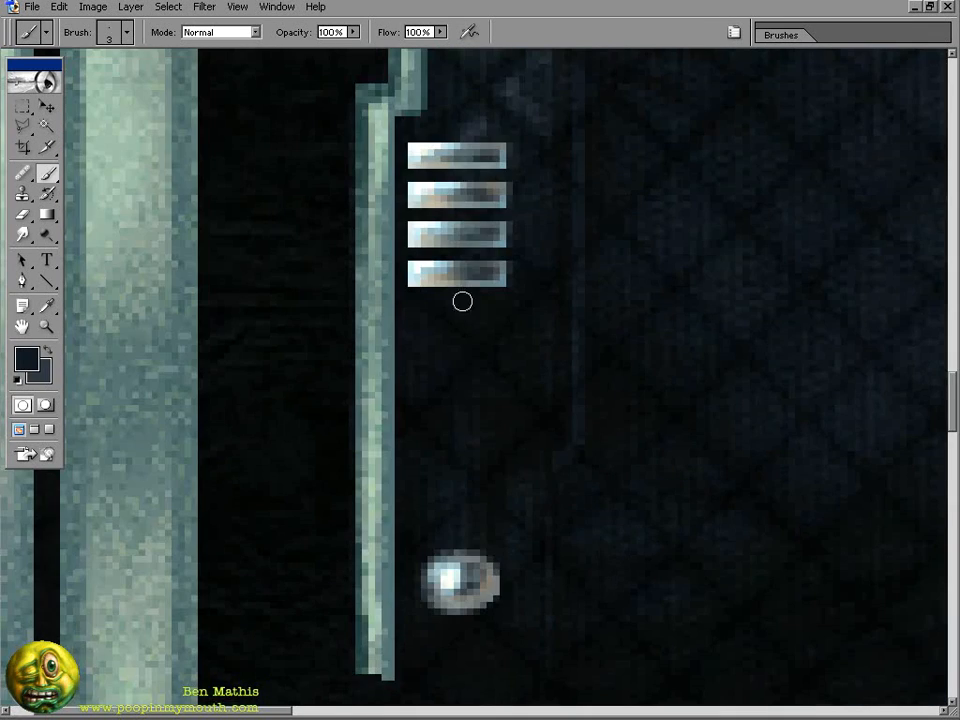
scroll(538, 340, "down", 3)
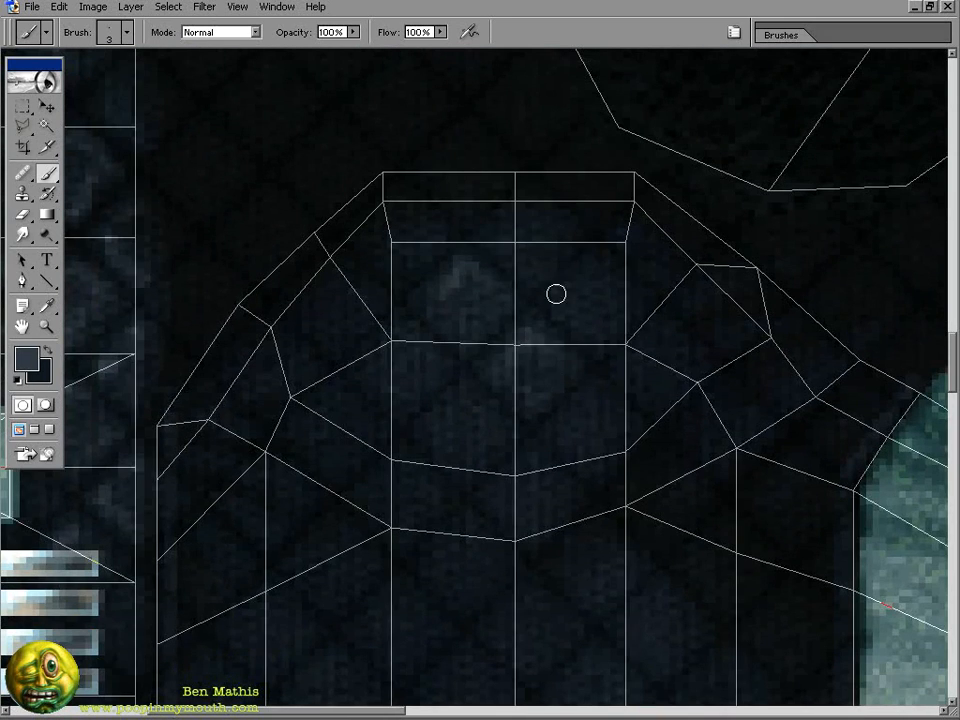
- Paint highlights on the diamonds at the rounded top of the quilted panel next to the metal bars
left_click_drag(556, 294, 606, 274)
left_click_drag(514, 213, 552, 212)
left_click_drag(420, 236, 394, 220)
left_click_drag(353, 280, 378, 306)
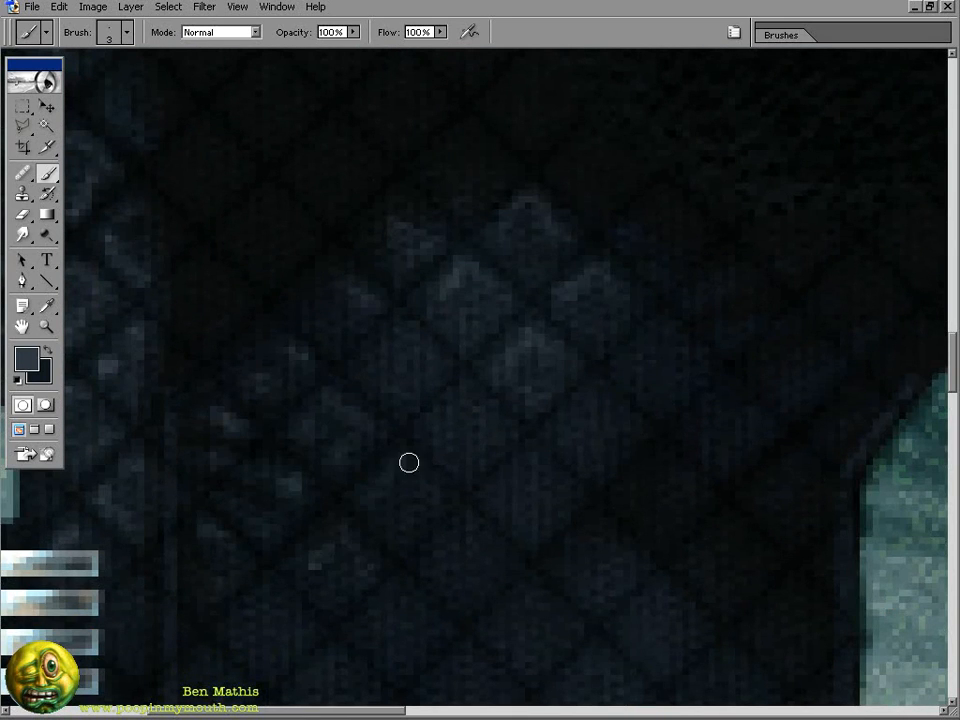
mouse_move(409, 462)
left_mouse_down()
mouse_move(424, 381)
mouse_move(622, 364)
left_mouse_up()
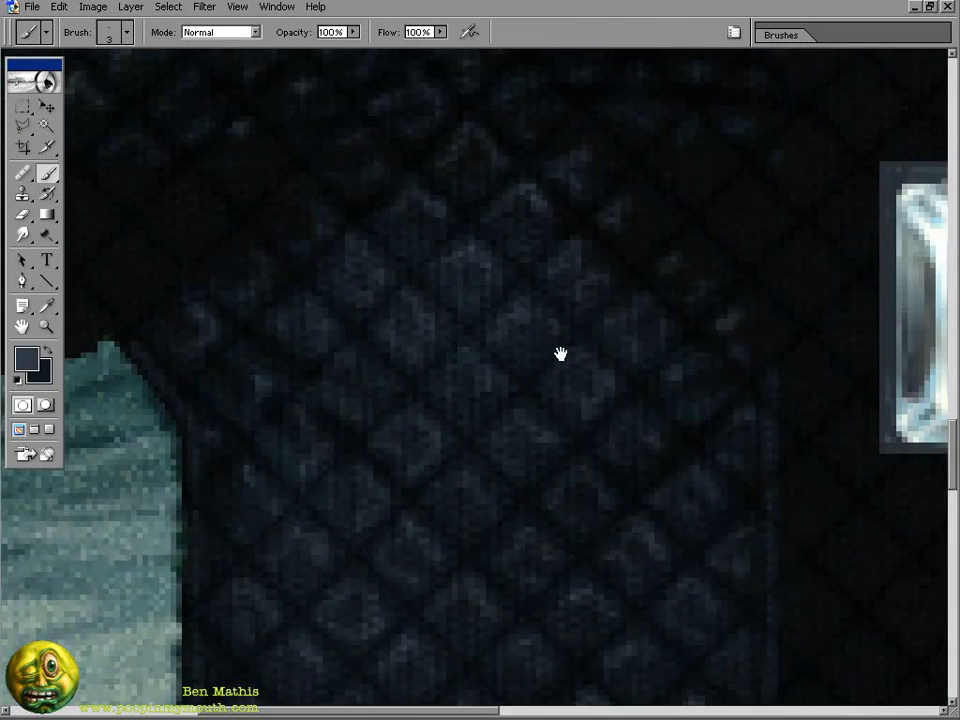
- Erase and repaint highlights on the diamonds of the quilted panel between the grey-green patch and the metal buckle
left_click_drag(560, 354, 629, 351)
key("e")
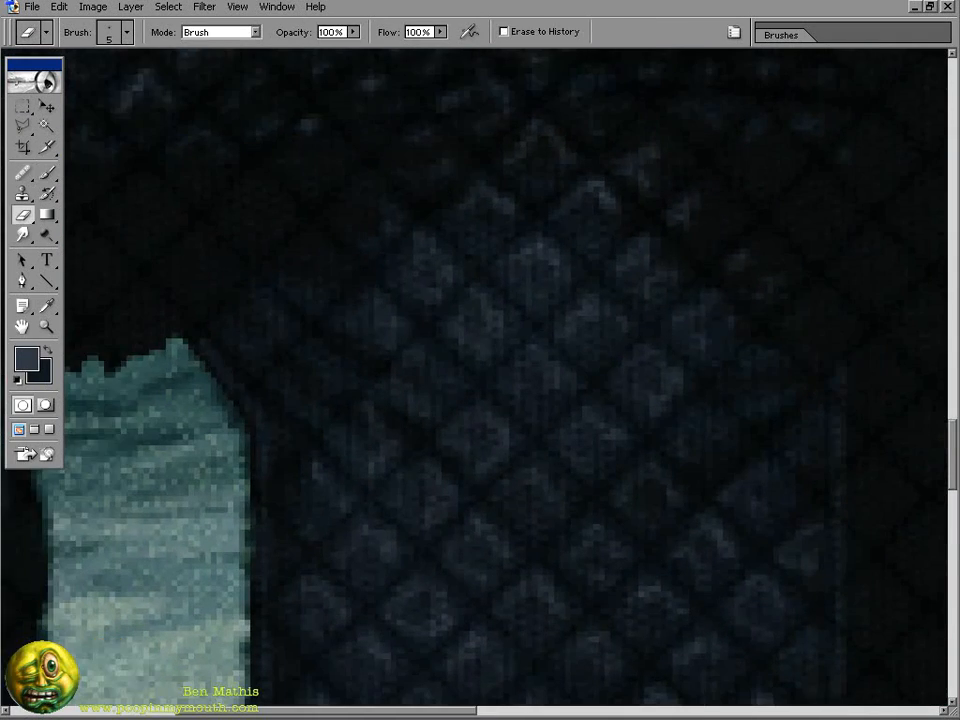
key("b")
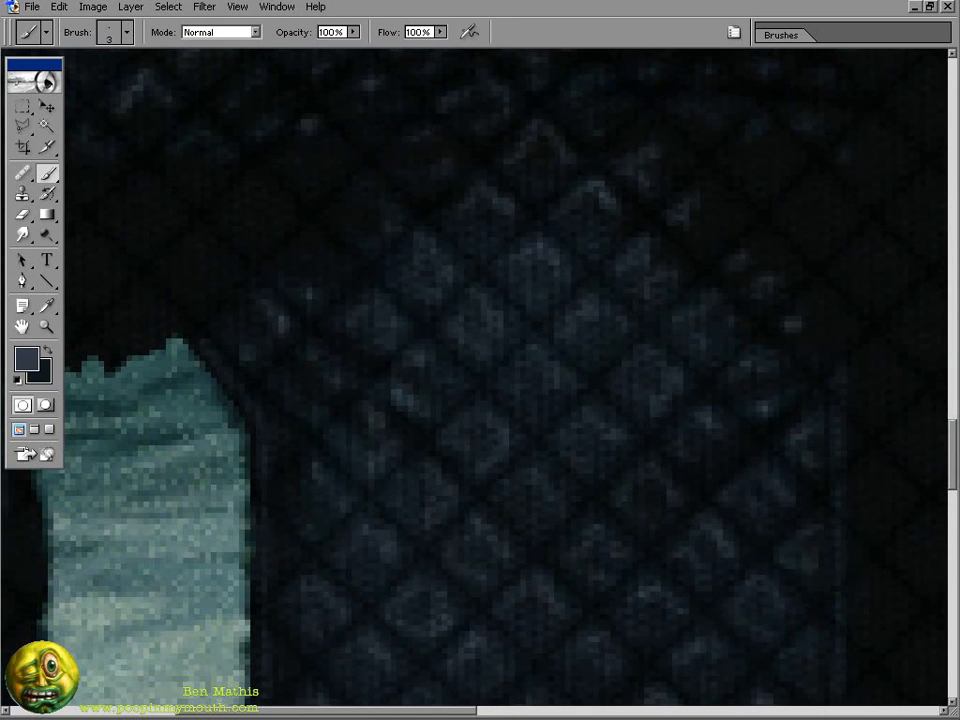
left_click_drag(691, 413, 681, 368)
left_click_drag(784, 456, 784, 411)
- Soften the painted diamond highlights with a Gaussian Blur of 0.7 pixels radius
left_click(204, 7)
mouse_move(225, 137)
left_click(430, 185)
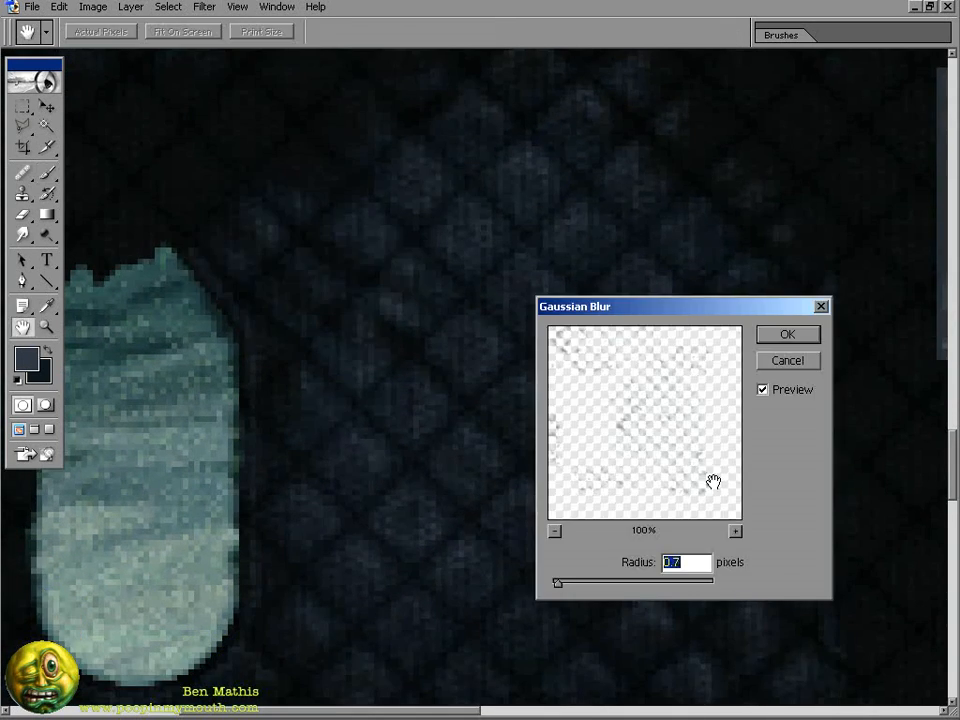
left_click(789, 335)
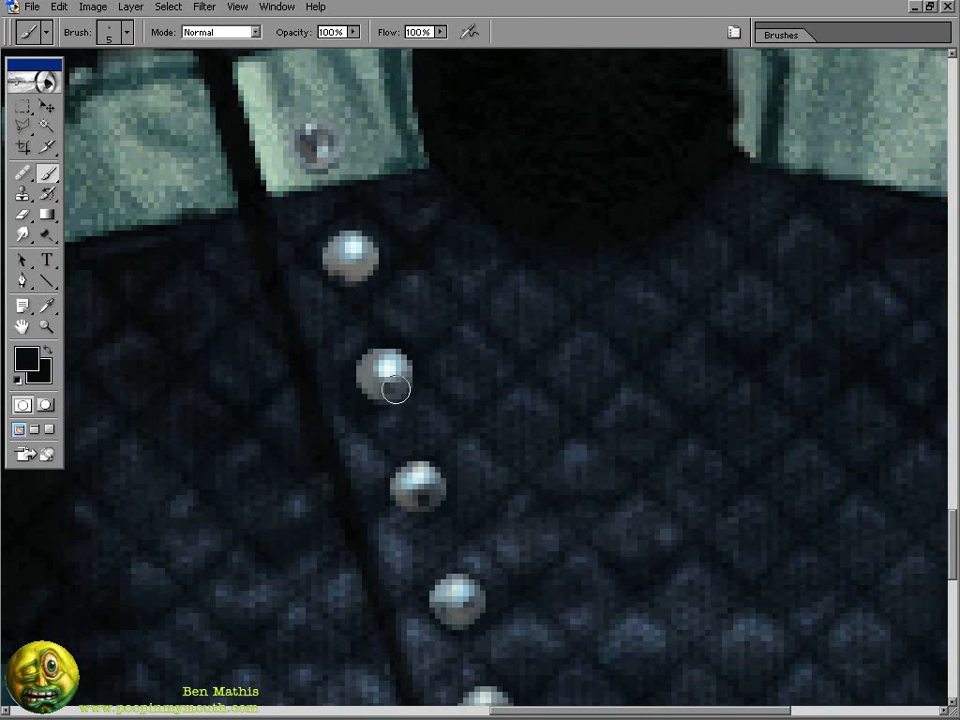
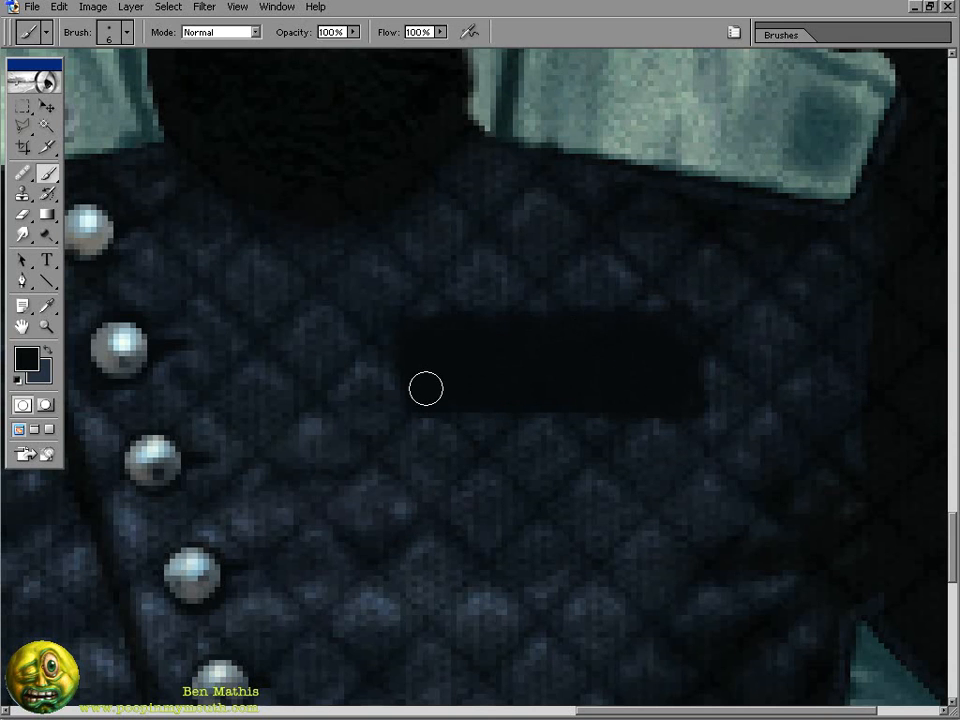
- Darken the uniform cloth using Levels with a midtone input of 0.73
key("r")
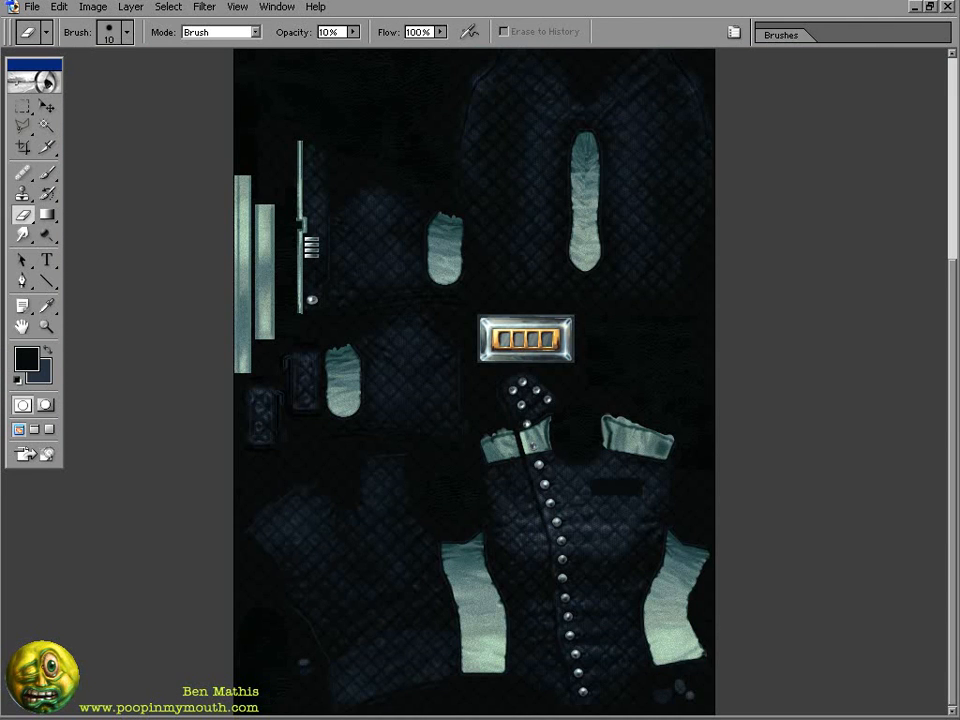
key("ctrl+l")
left_click_drag(808, 467, 836, 467)
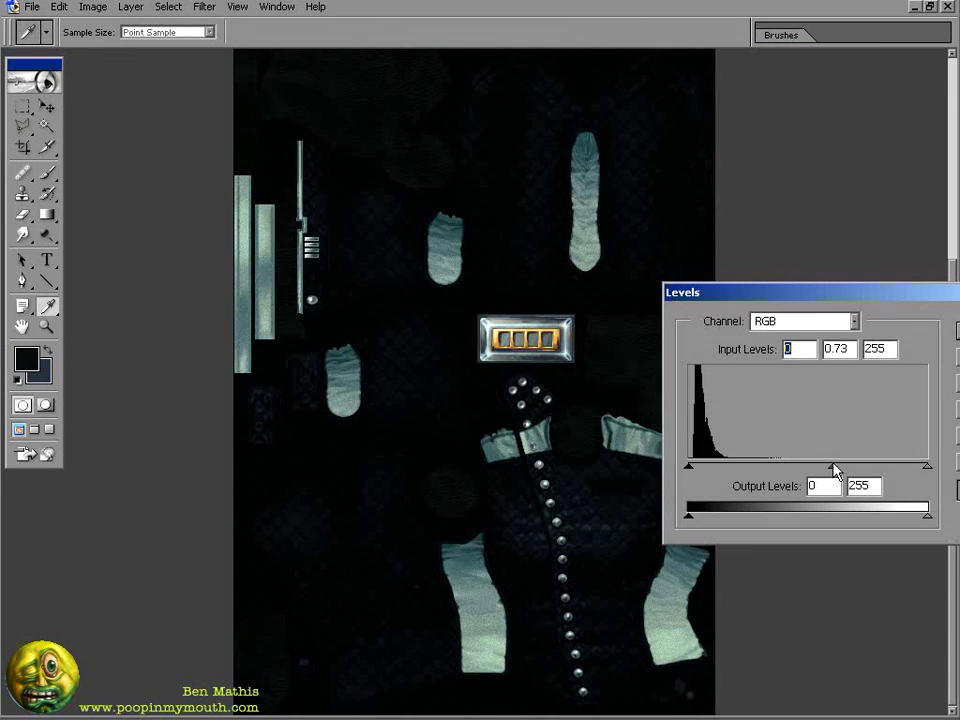
key("Return")
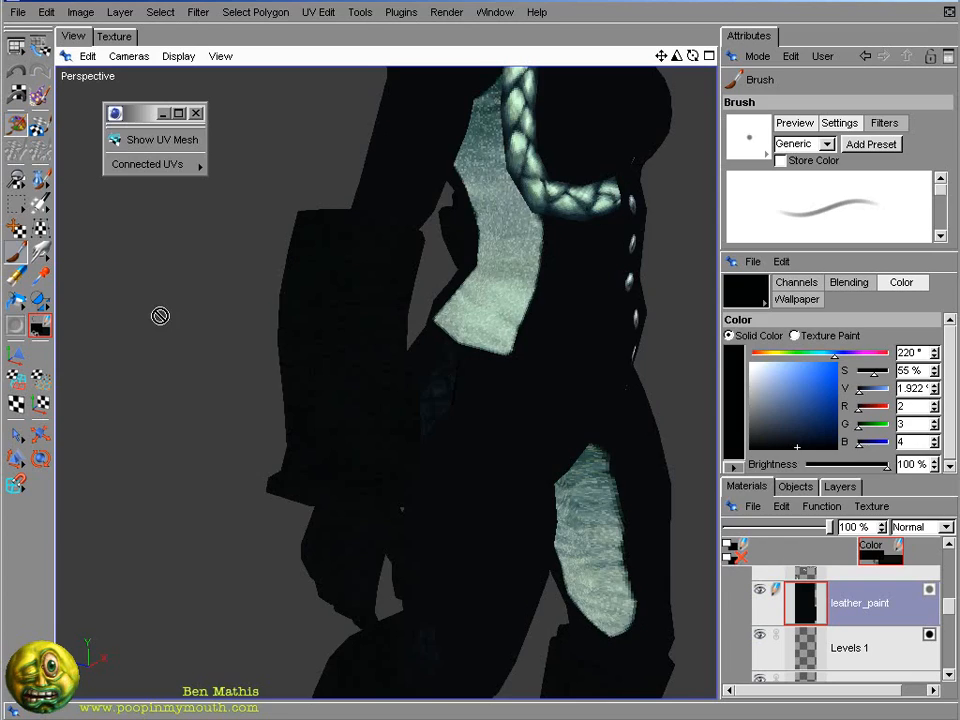
- Sample a dark olive tone (RGB 13, 15, 10) and brush it softly onto the leather glove cuff
key("bracketright")
left_click_drag(308, 482, 332, 486, "alt")
left_click(332, 486, "ctrl")
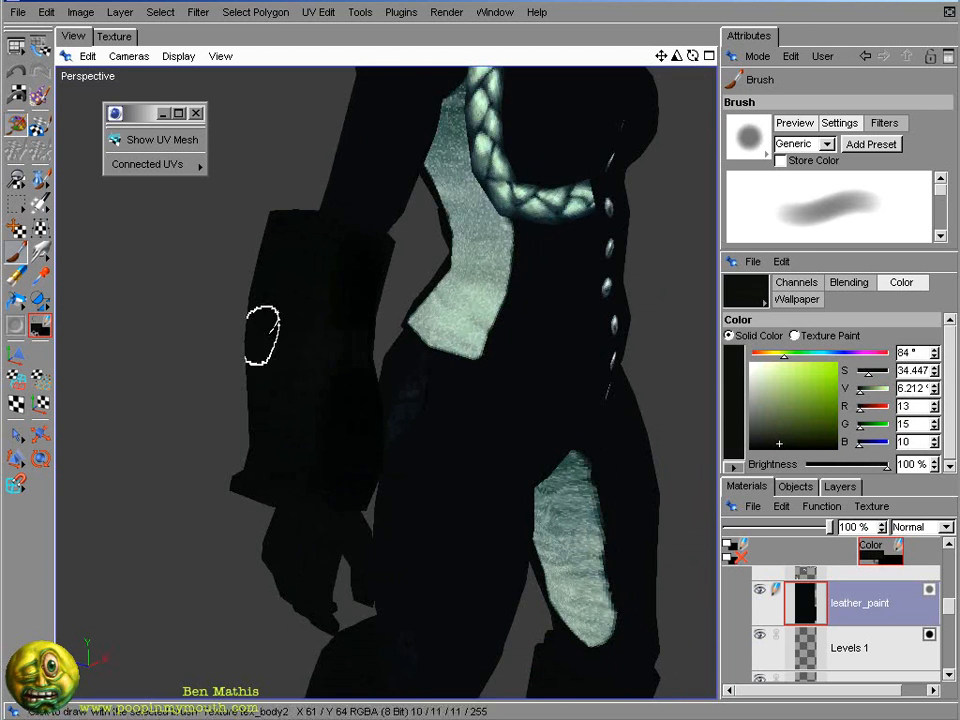
mouse_move(261, 334)
left_mouse_down("alt")
mouse_move(696, 286)
mouse_move(223, 332)
left_mouse_up("alt")
right_click_drag(223, 332, 261, 240, "alt")
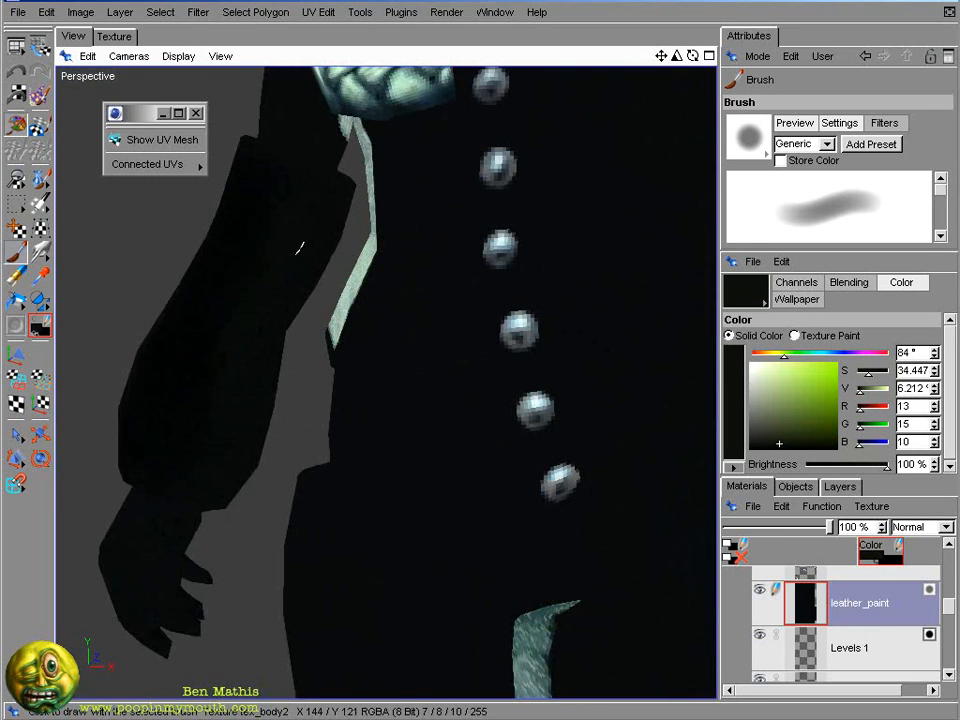
left_click(114, 37)
right_click_drag(469, 103, 370, 110, "alt")
middle_click_drag(400, 160, 460, 400, "alt")
left_click(76, 40)
left_click(114, 37)
right_click_drag(391, 452, 475, 445, "alt")
- Sample blue-grey tones from the texture and brush a soft, dark sheen over the glove cuff
key("bracketleft")
left_click(74, 37)
left_click_drag(351, 242, 680, 320, "alt")
right_click_drag(680, 320, 690, 380, "alt")
left_click(118, 38)
left_click(404, 456, "ctrl")
middle_click_drag(588, 160, 426, 585, "alt")
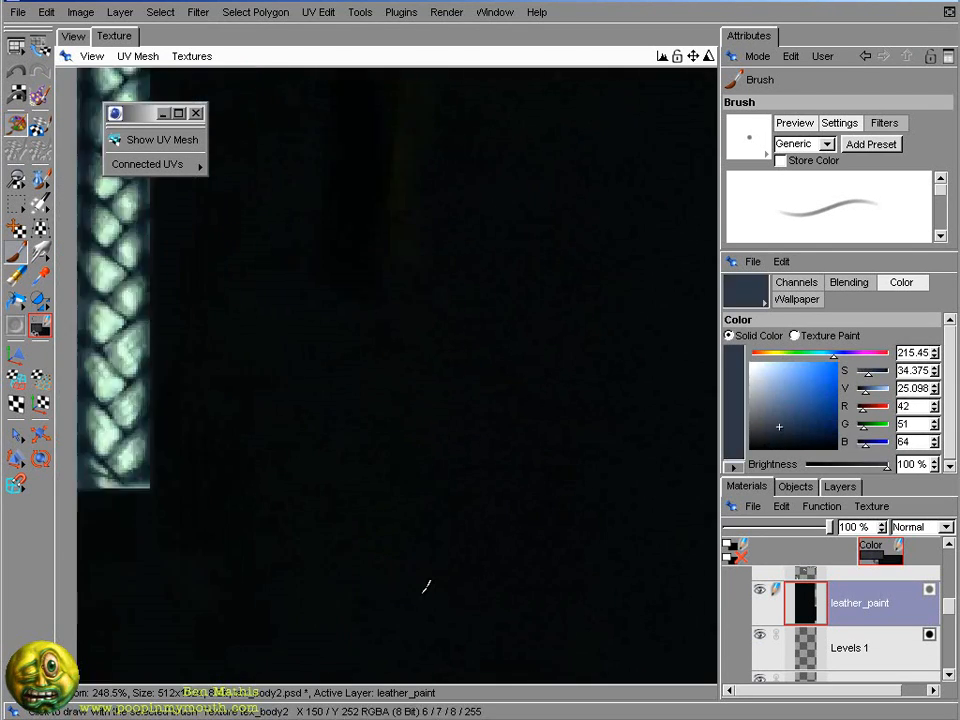
left_click(74, 37)
left_click(471, 304, "ctrl")
key("bracketright")
key("bracketright")
key("bracketright")
mouse_move(471, 440)
left_mouse_down("alt")
mouse_move(441, 171)
mouse_move(462, 134)
left_mouse_up("alt")
- Paint faint blue-grey highlights (RGB 42, 51, 64) along the cuff's upper edge and vertical folds
key("x")
key("bracketleft")
key("bracketleft")
key("bracketleft")
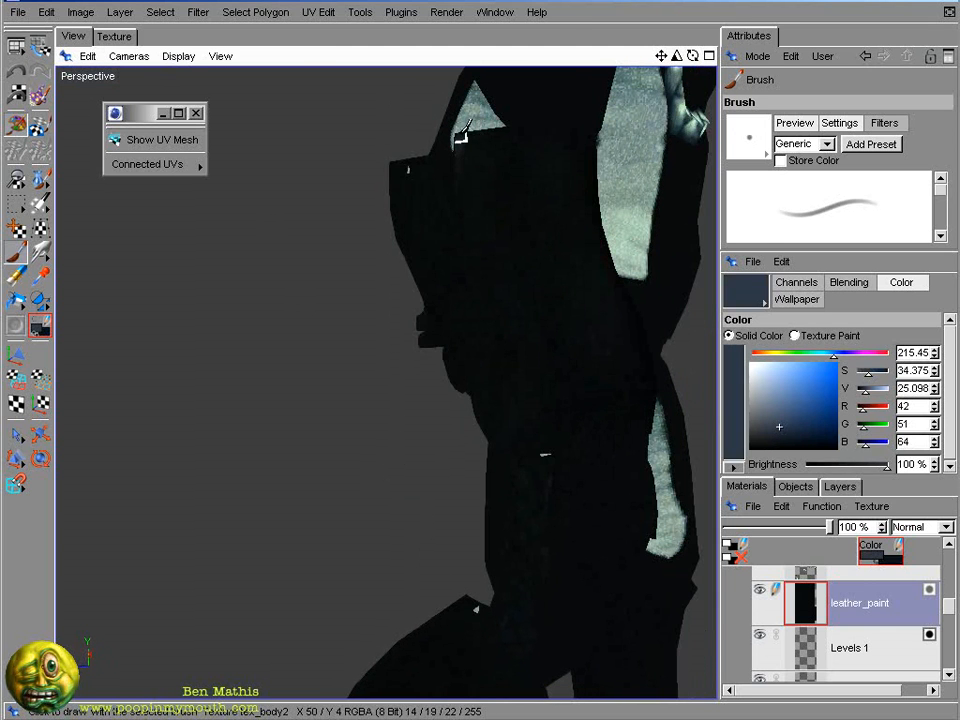
left_click(114, 37)
key("x")
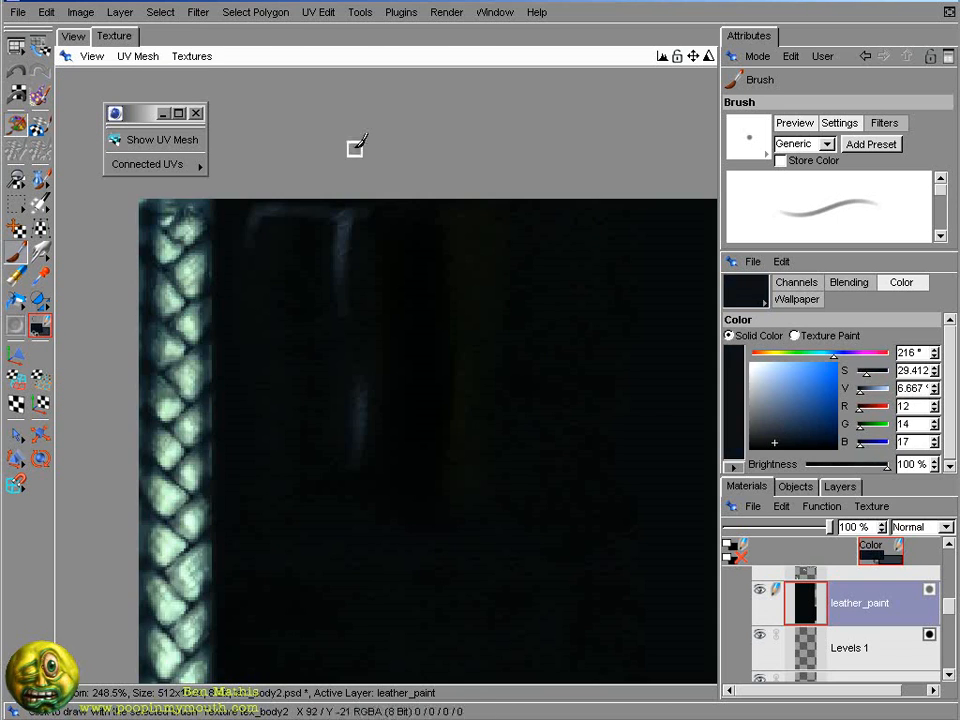
key("x")
- Sample light grey (RGB 123, 137, 139) and paint a finer highlight along the cuff's upper edge and central fold
middle_click_drag(450, 563, 392, 409, "alt")
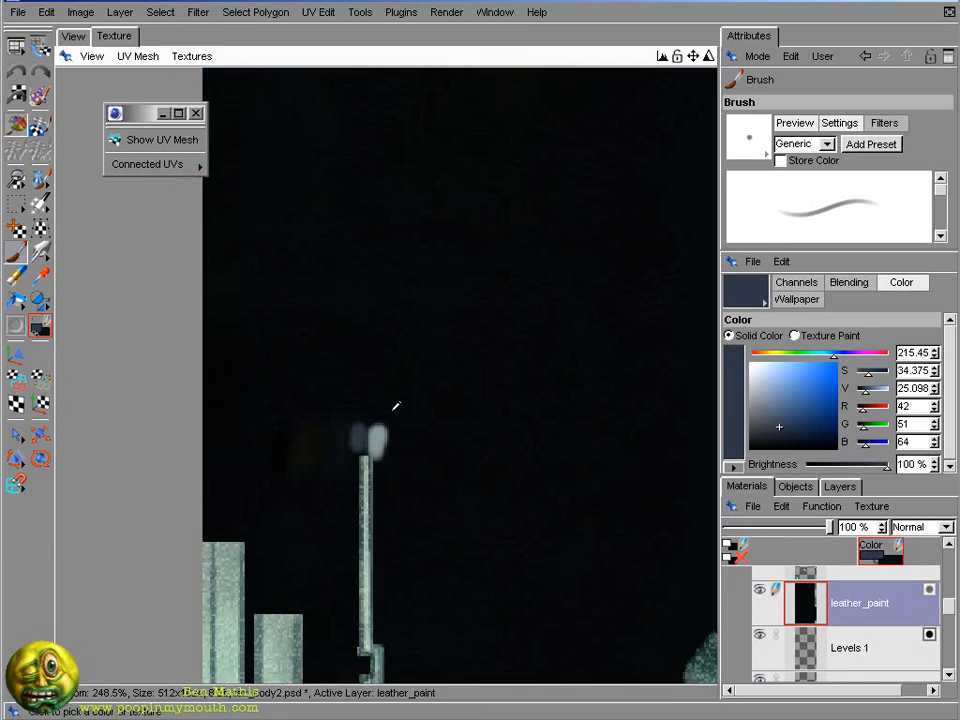
left_click(378, 435, "ctrl")
middle_click_drag(385, 300, 395, 560, "alt")
right_click_drag(330, 320, 379, 298, "alt")
key("[")
mouse_move(409, 288)
left_mouse_down()
mouse_move(407, 350)
mouse_move(409, 290)
left_mouse_up()
left_click_drag(334, 283, 450, 279)
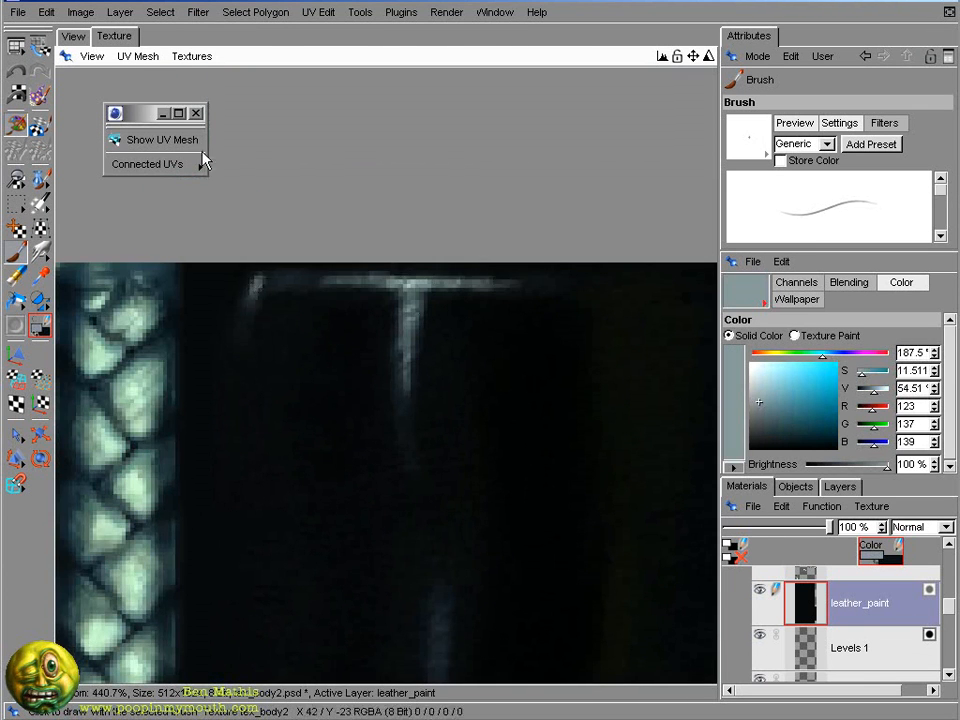
- Show the UV mesh and paint a thin blue-grey highlight down the cuff's outer edge, blending the upper edge's end
left_click(162, 140)
mouse_move(252, 284)
left_mouse_down()
mouse_move(354, 273)
mouse_move(252, 450)
left_mouse_up()
key("ctrl+z")
key("x")
left_click_drag(525, 284, 482, 298)
right_click_drag(484, 300, 430, 325, "alt")
mouse_move(520, 500)
middle_mouse_down("alt")
mouse_move(480, 637)
mouse_move(480, 708)
middle_mouse_up("alt")
right_click_drag(500, 390, 472, 395, "alt")
middle_click_drag(472, 395, 427, 420, "alt")
key("x")
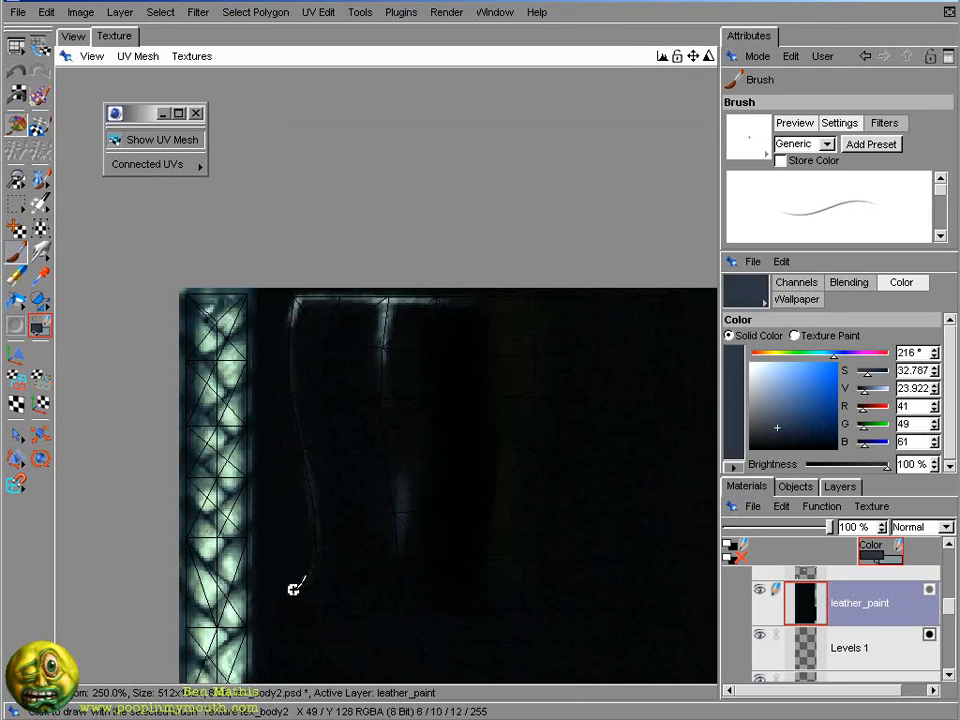
- Paint a light grey highlight (RGB 123, 137, 139) on the flared lower corner of the cuff's outer edge
left_click(296, 583, "ctrl")
right_click_drag(296, 583, 551, 365, "alt")
left_click_drag(434, 422, 473, 398)
middle_click_drag(557, 346, 517, 398, "alt")
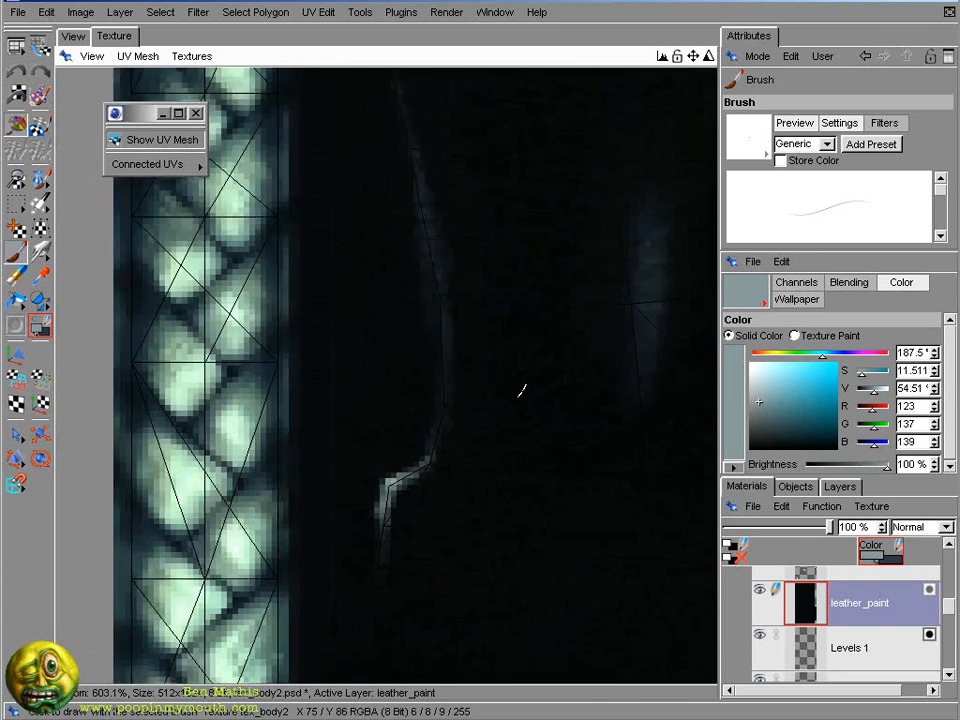
middle_click_drag(500, 225, 470, 695, "alt")
key("ctrl+z")
left_click(73, 36)
mouse_move(356, 206)
left_mouse_down()
mouse_move(428, 190)
mouse_move(600, 330)
left_mouse_up()
mouse_move(600, 330)
right_mouse_down("alt")
mouse_move(485, 375)
mouse_move(570, 350)
right_mouse_up("alt")
middle_click_drag(400, 280, 470, 390, "alt")
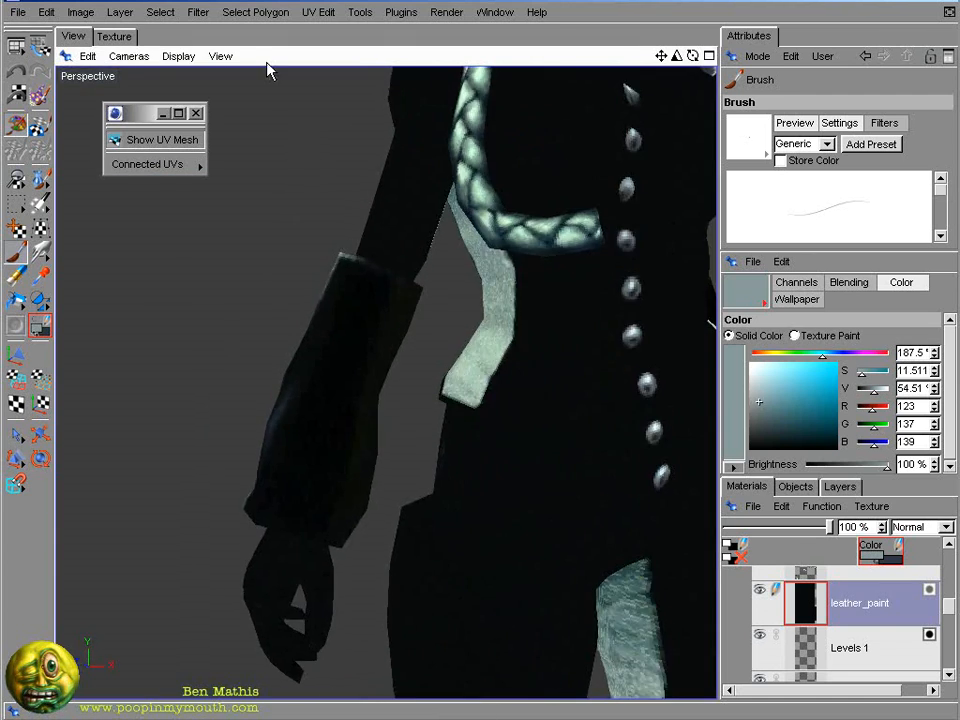
- Brush a broad blue-grey sheen (RGB 41, 49, 61) along the cuff's folds using a larger brush
left_click(114, 36)
right_click_drag(480, 165, 401, 165, "alt")
middle_click_drag(401, 165, 417, 364, "alt")
key("x")
key("bracketright")
key("bracketright")
key("bracketright")
left_click(73, 36)
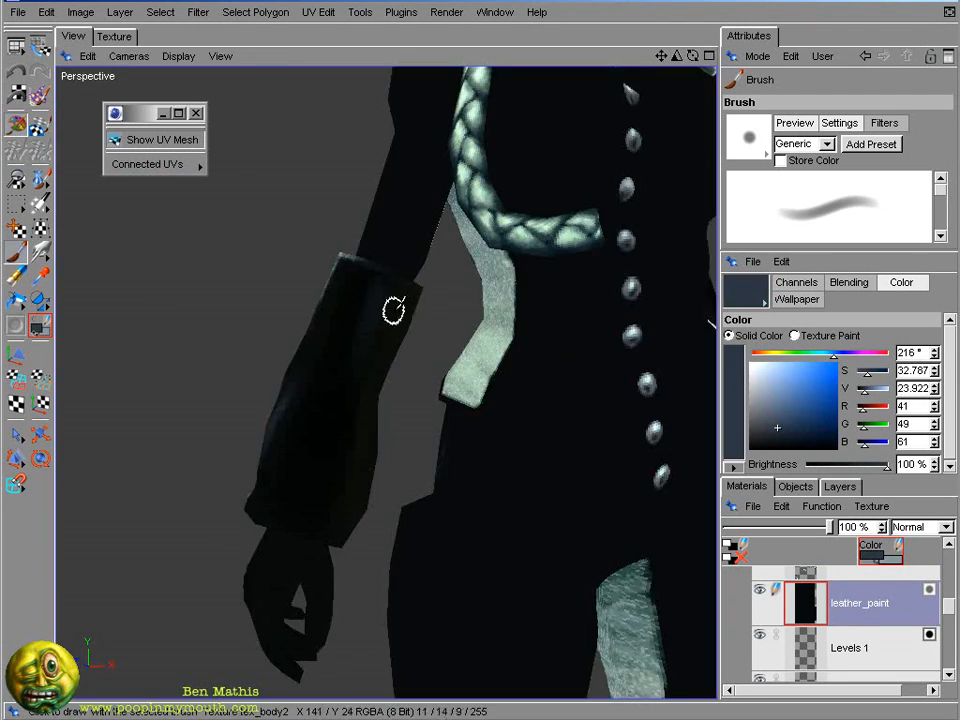
left_click_drag(368, 331, 305, 315, "alt")
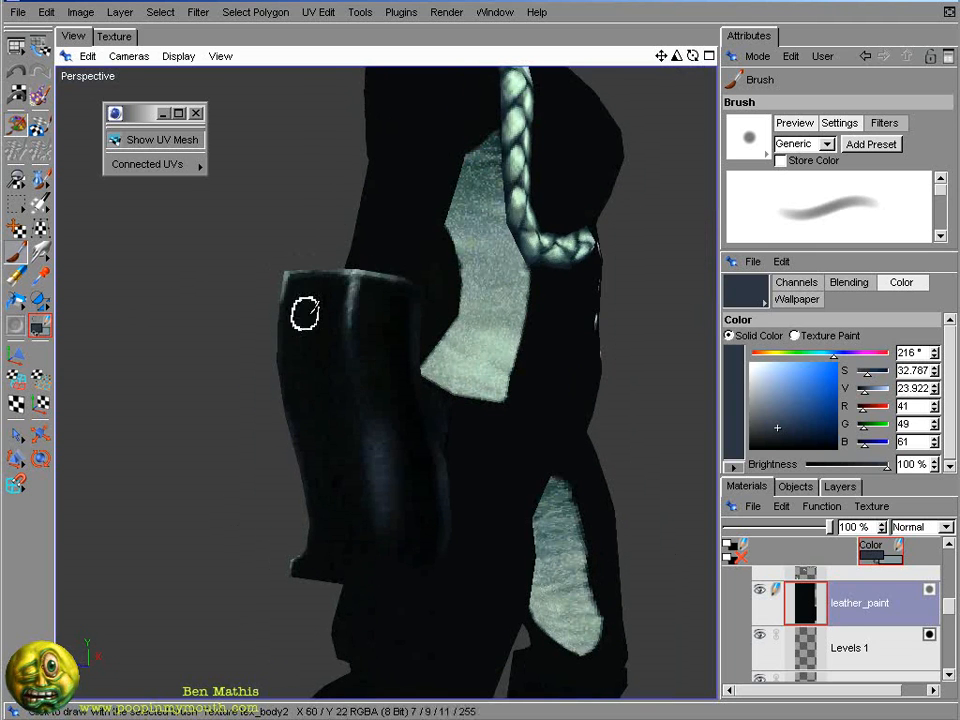
- Paint near-black shadows (RGB 4, 5, 6) between the cuff's vertical folds
key("bracketleft")
key("bracketleft")
key("bracketleft")
key("x")
left_click(114, 36)
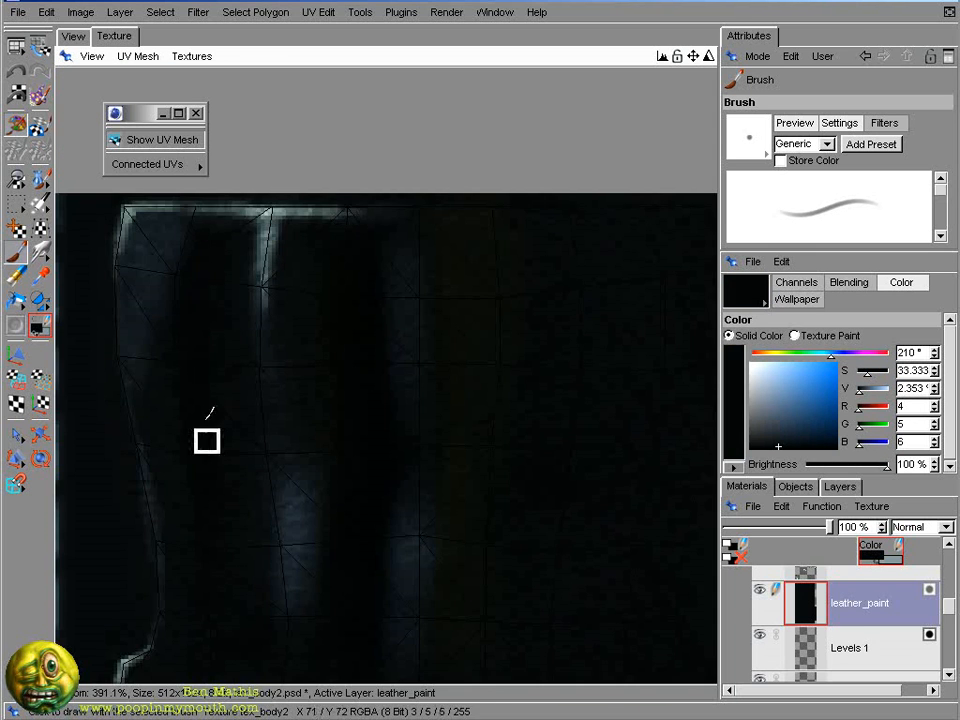
right_click_drag(335, 410, 279, 397, "alt")
middle_click_drag(264, 548, 266, 489, "alt")
key("x")
key("bracketleft")
key("bracketleft")
key("x")
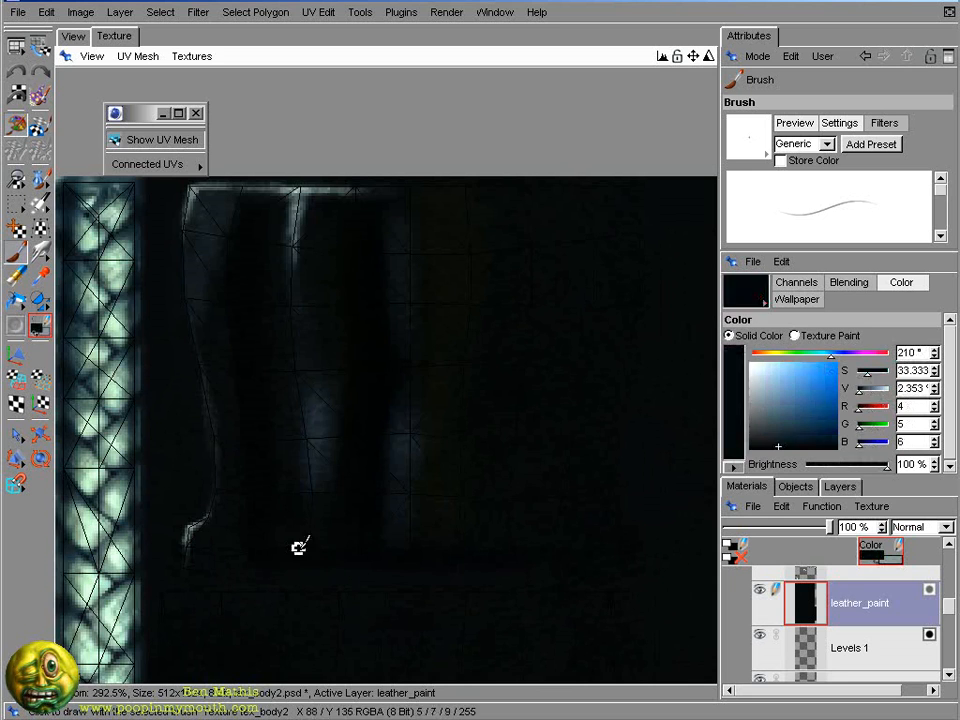
- Sample blue-grey (RGB 42, 50, 63) and paint a thin highlight along the cuff's lower edge
key("x")
middle_click_drag(298, 548, 411, 337, "alt")
right_click_drag(411, 337, 391, 339, "alt")
middle_click_drag(391, 339, 269, 617, "alt")
left_click(374, 268, "ctrl")
key("ctrl+z")
right_click_drag(405, 340, 639, 345, "alt")
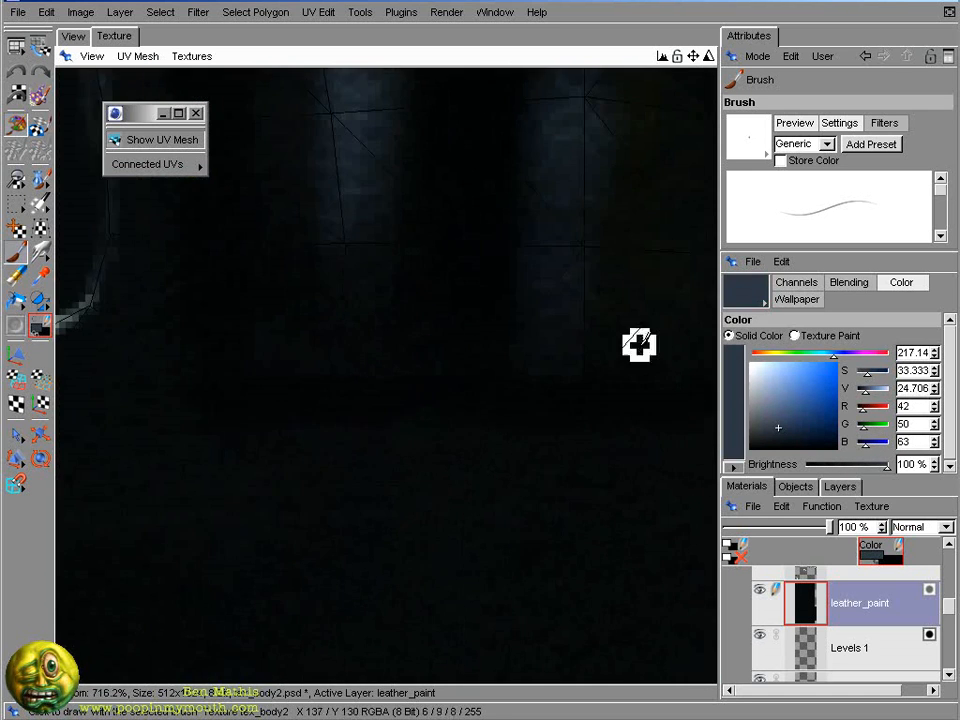
mouse_move(225, 387)
left_mouse_down()
mouse_move(551, 399)
mouse_move(619, 386)
left_mouse_up()
middle_click_drag(619, 386, 480, 644, "alt")
- Sample light grey (RGB 123, 137, 139), paint a bright glint on the central fold's lower bulge, and check it on the model
right_click_drag(480, 644, 346, 644, "alt")
right_click_drag(617, 413, 442, 526, "alt")
middle_click_drag(442, 526, 549, 360, "alt")
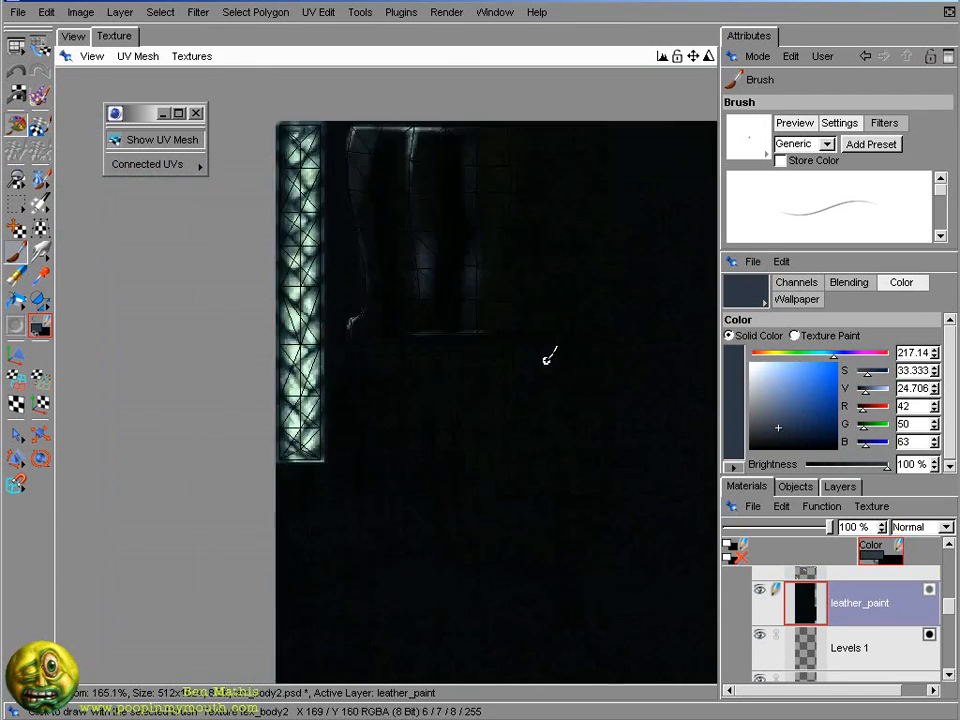
right_click_drag(549, 360, 690, 300, "alt")
middle_click_drag(599, 100, 403, 342, "alt")
left_click(398, 92, "ctrl")
left_click_drag(437, 386, 431, 448)
left_click(73, 36)
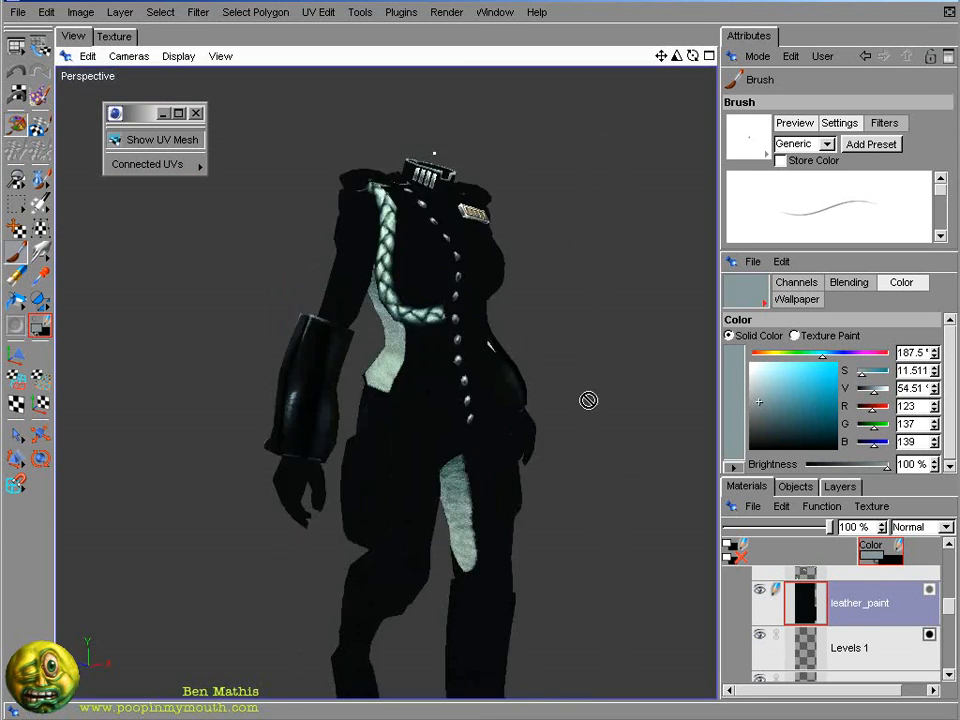
mouse_move(589, 399)
right_mouse_down("alt")
mouse_move(598, 379)
mouse_move(530, 379)
right_mouse_up("alt")
left_click_drag(530, 379, 685, 377, "alt")
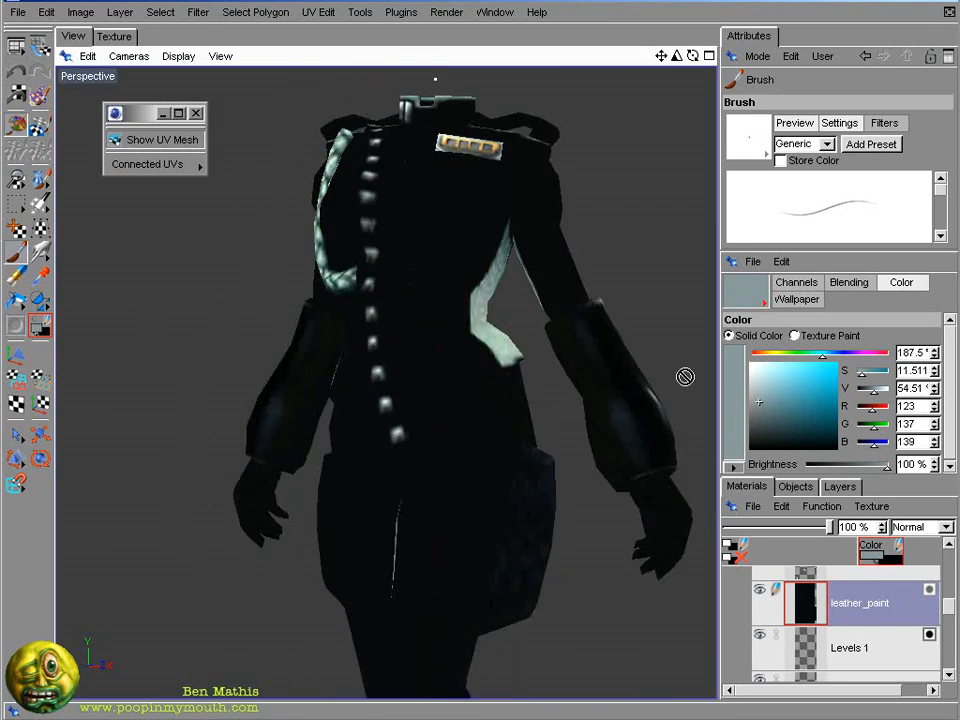
right_click_drag(685, 377, 857, 334, "alt")
left_click_drag(857, 334, 231, 423, "alt")
- Paint a light grey glint on the cuff's upper inner fold directly on the model, undoing unwanted strokes
mouse_move(501, 238)
left_mouse_down()
mouse_move(546, 253)
mouse_move(492, 238)
left_mouse_up()
left_click_drag(522, 264, 476, 388)
key("ctrl+z")
key("ctrl+z")
mouse_move(508, 315)
left_mouse_down()
mouse_move(474, 411)
mouse_move(500, 318)
left_mouse_up()
right_click_drag(500, 318, 335, 290, "alt")
- Darken the area beside the inner fold's glint with a larger near-black brush (RGB 4, 5, 6)
left_click(114, 36)
middle_click_drag(332, 251, 398, 409, "alt")
key("x")
key("]")
key("]")
left_click_drag(463, 474, 451, 652)
middle_click_drag(451, 652, 394, 454, "alt")
right_click_drag(394, 454, 326, 291, "alt")
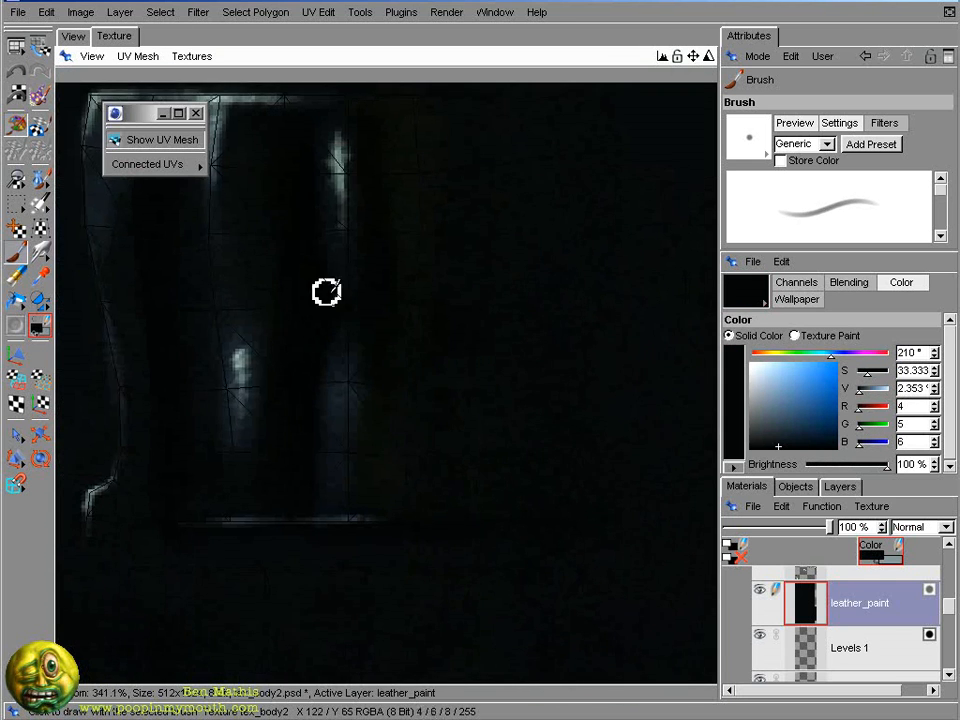
- Hide the UV mesh and brush a dark olive tone (RGB 13, 15, 10) over the back of the cuff
left_click(162, 140)
right_click_drag(385, 434, 244, 337, "alt")
middle_click_drag(416, 460, 290, 590, "alt")
left_click(290, 600, "ctrl")
key("]")
key("]")
key("]")
mouse_move(365, 290)
left_mouse_down()
mouse_move(385, 339)
mouse_move(390, 400)
mouse_move(422, 435)
mouse_move(420, 470)
left_mouse_up()
left_click(483, 291, "ctrl")
left_click(300, 302, "ctrl")
left_click(73, 36)
left_click_drag(539, 340, 431, 254, "alt")
middle_click_drag(431, 254, 413, 407, "alt")
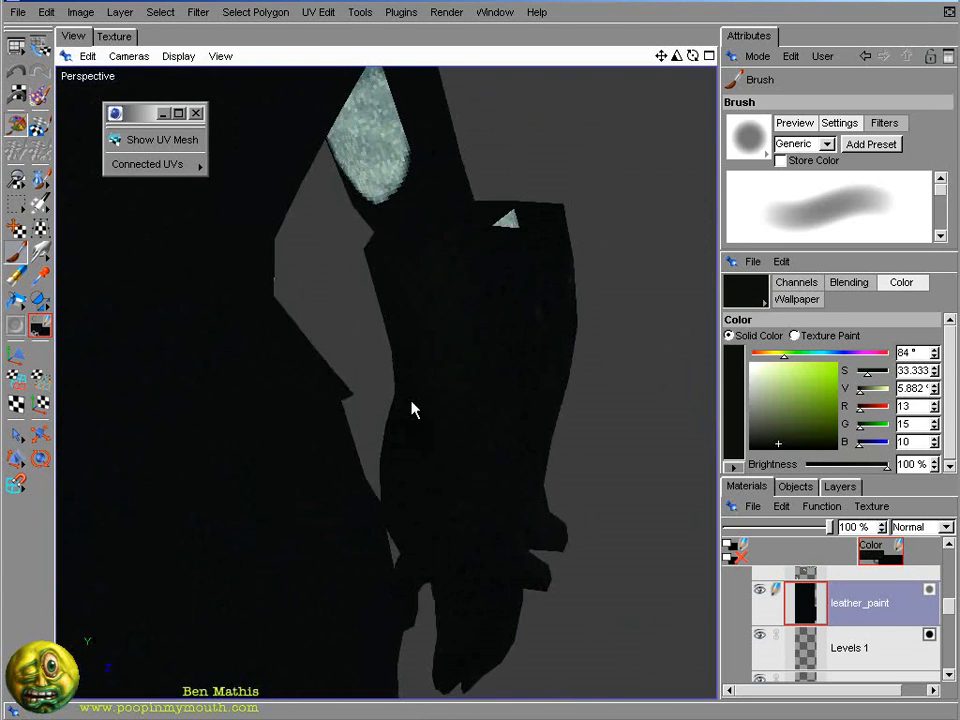
- Sample near-black (RGB 2, 3, 4) and brush shadows between the folds on the back of the cuff
key("[")
key("[")
left_click(442, 308, "ctrl")
left_click(114, 36)
left_click(205, 310, "ctrl")
right_click_drag(252, 235, 193, 303, "alt")
middle_click_drag(350, 440, 362, 467, "alt")
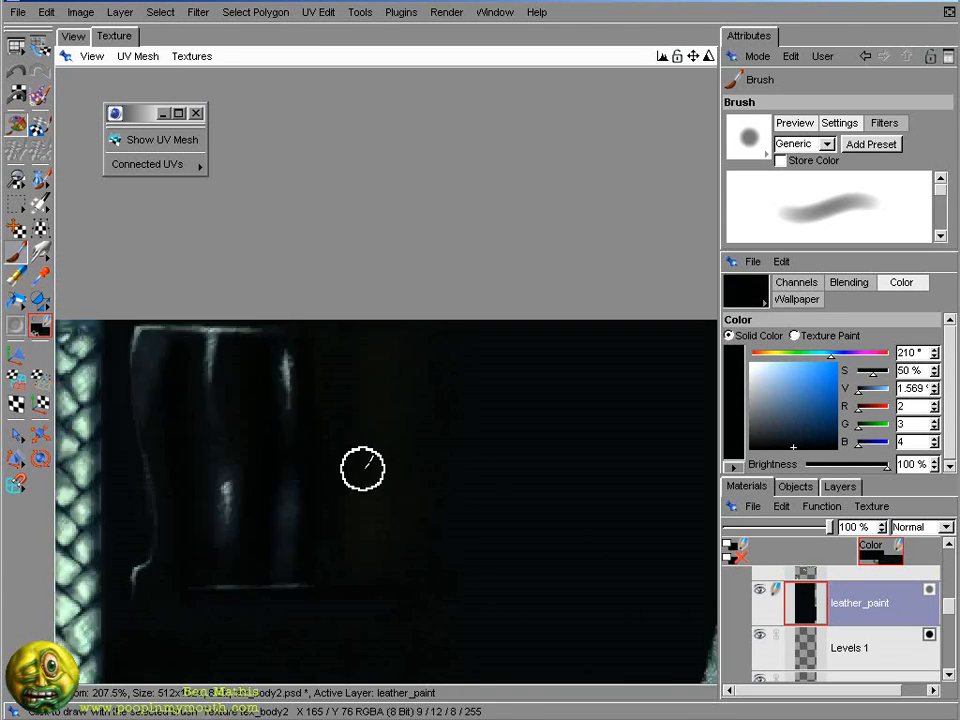
- Show the UV mesh and refine the back folds with a smaller brush in dark olive (RGB 13, 15, 10)
left_click(162, 140)
right_click_drag(360, 390, 440, 345, "alt")
key("[")
key("[")
left_click(455, 240, "ctrl")
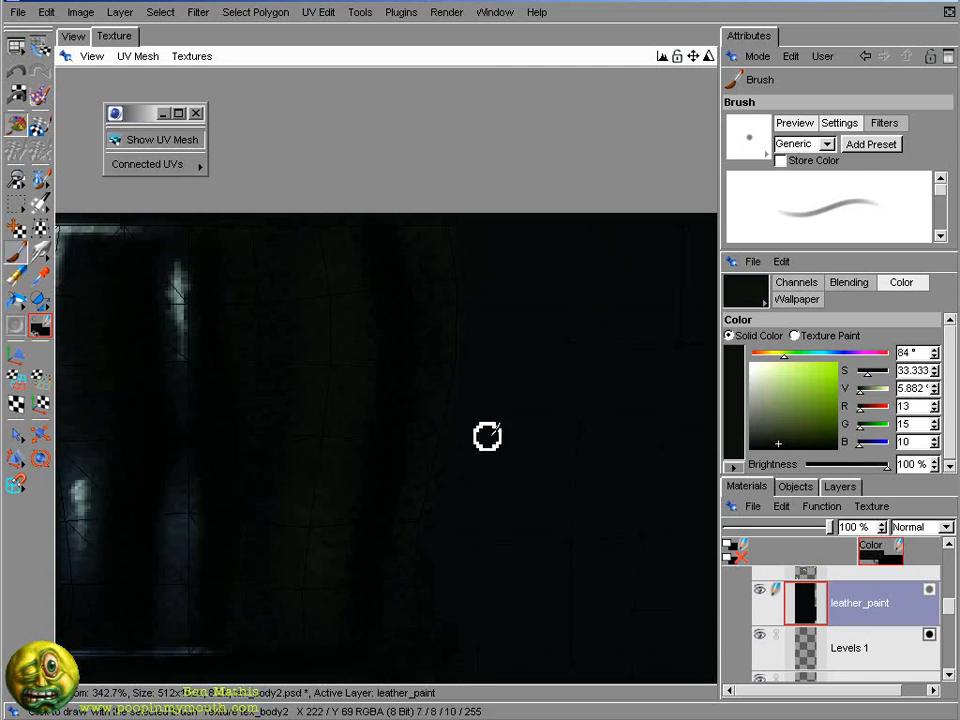
right_click_drag(491, 138, 440, 170, "alt")
middle_click_drag(440, 300, 575, 293, "alt")
- Brighten the olive to RGB 47, 53, 39 and paint highlights along the back of the cuff's upper edge and folds
left_click_drag(935, 388, 935, 379)
middle_click_drag(478, 218, 410, 323, "alt")
right_click_drag(350, 370, 430, 320, "alt")
key("[")
key("[")
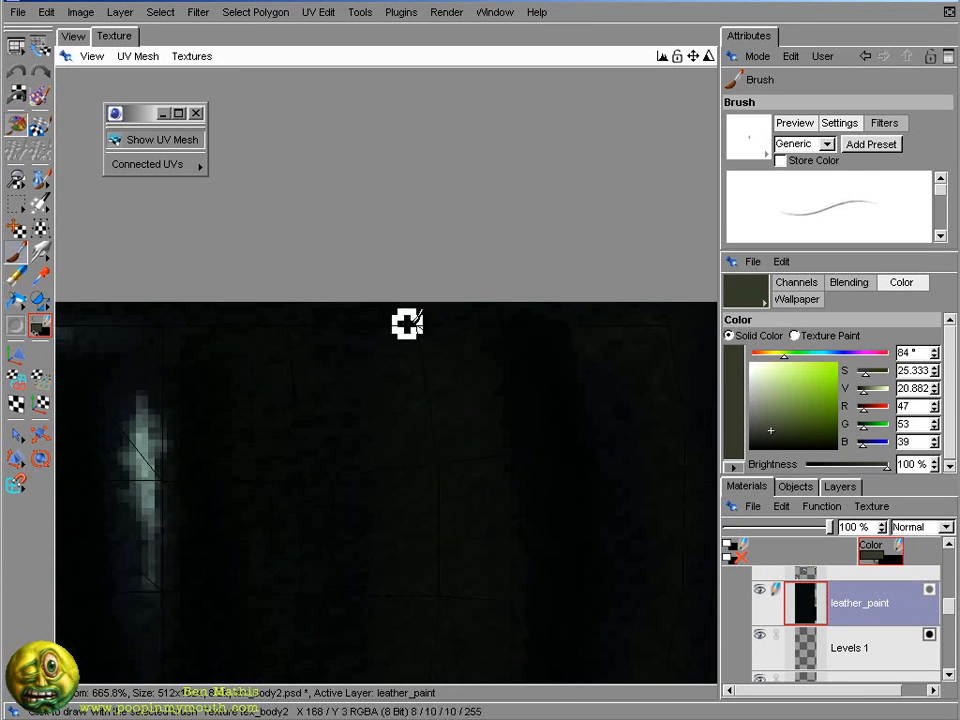
mouse_move(407, 323)
left_mouse_down()
mouse_move(441, 349)
mouse_move(690, 393)
left_mouse_up()
right_click_drag(445, 505, 472, 462, "alt")
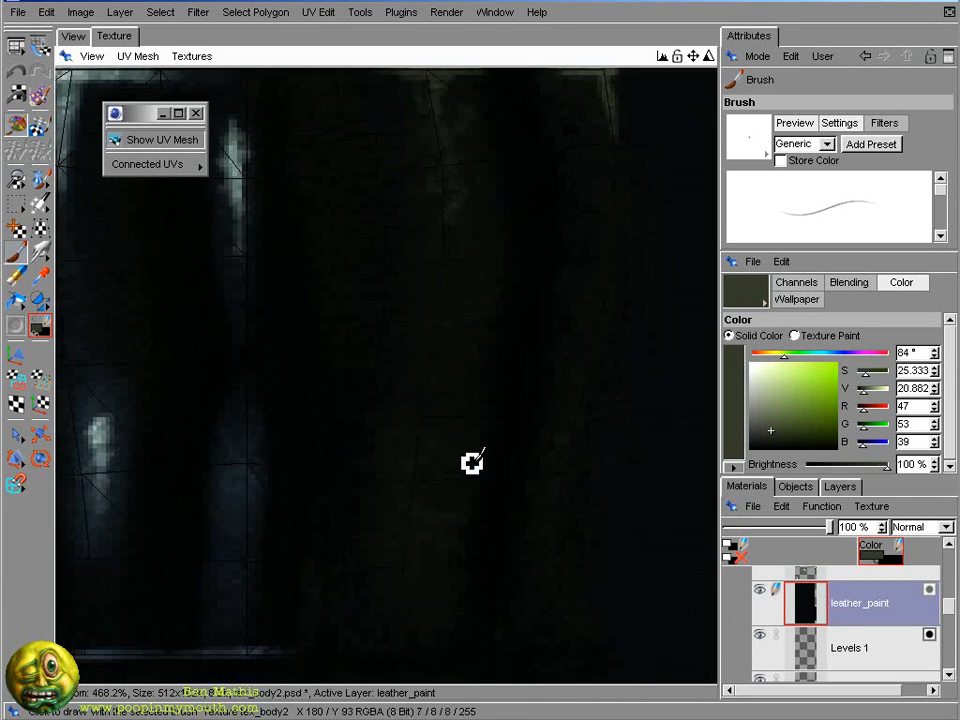
left_click(73, 36)
left_click_drag(585, 343, 660, 350, "alt")
right_click_drag(585, 343, 671, 356, "alt")
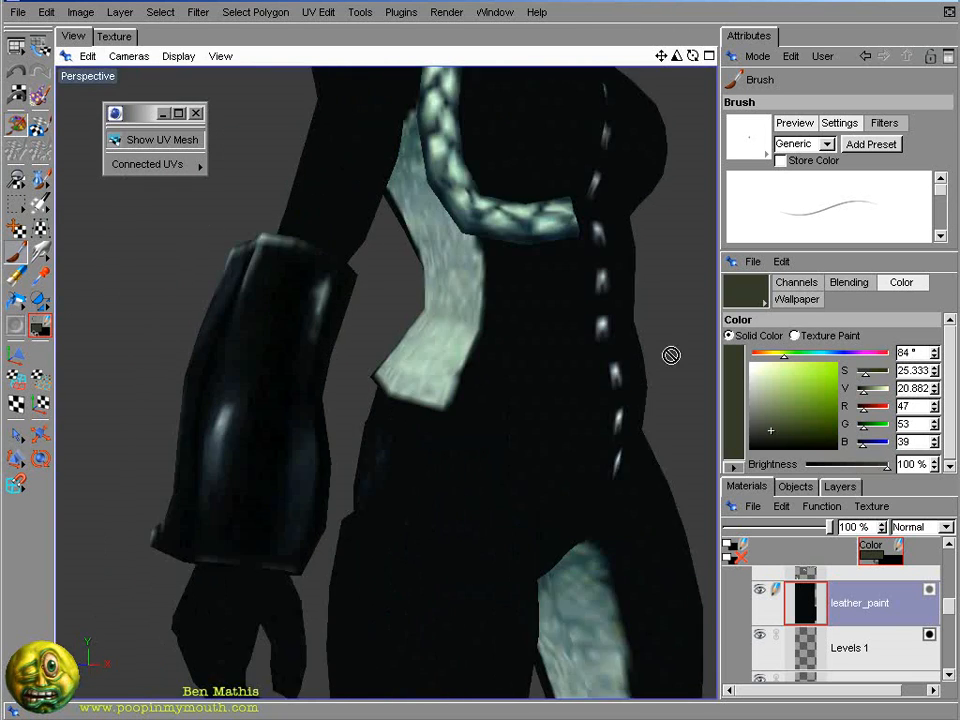
- Sample a dark blue-black (RGB 7, 8, 10) for touching up the cuff, enlarge the brush, and hide the UV mesh
left_click(114, 36)
right_click_drag(260, 400, 197, 448, "alt")
middle_click_drag(197, 448, 274, 440, "alt")
left_click(357, 405, "ctrl")
key("]")
key("]")
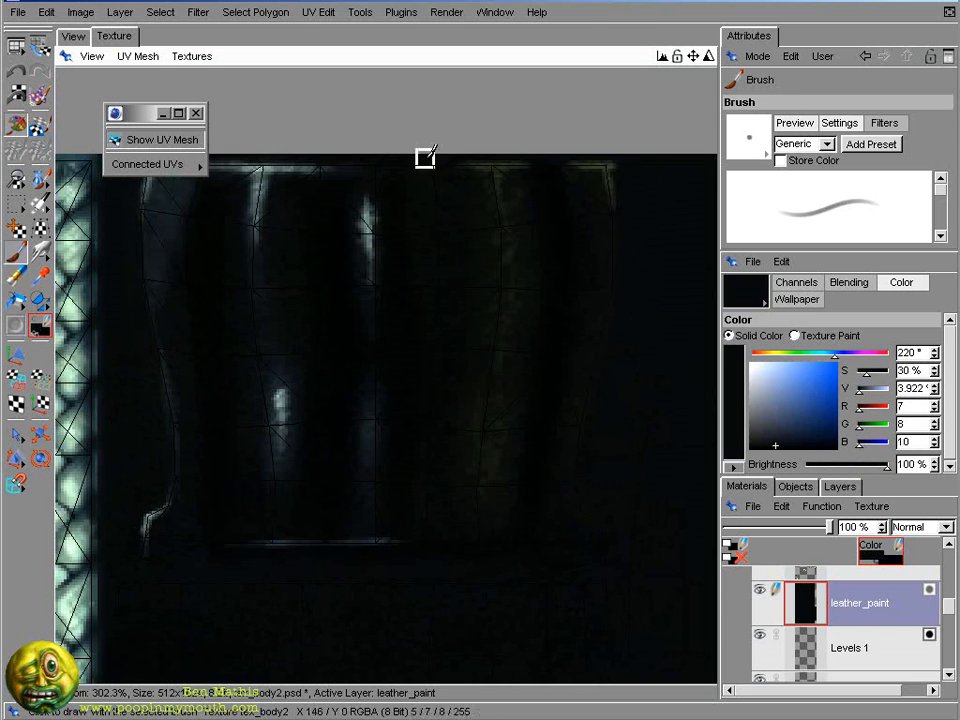
left_click(174, 141)
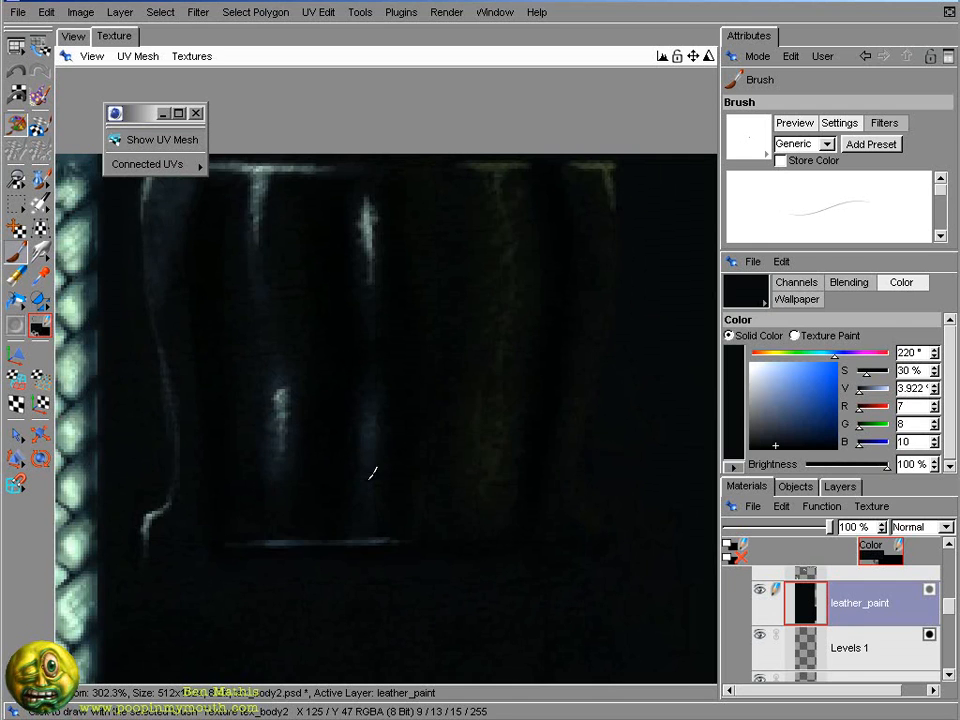
- Sample a dark blue-grey (RGB 12, 14, 17) from the cuff texture and enlarge the brush for softening the folds
mouse_move(586, 225)
right_mouse_down("alt")
mouse_move(592, 366)
mouse_move(420, 399)
mouse_move(500, 440)
right_mouse_up("alt")
middle_click_drag(500, 440, 534, 407, "alt")
right_click_drag(534, 407, 440, 520, "alt")
left_click(328, 437, "ctrl")
mouse_move(440, 520)
middle_mouse_down("alt")
mouse_move(340, 400)
mouse_move(334, 700)
middle_mouse_up("alt")
key("]")
key("]")
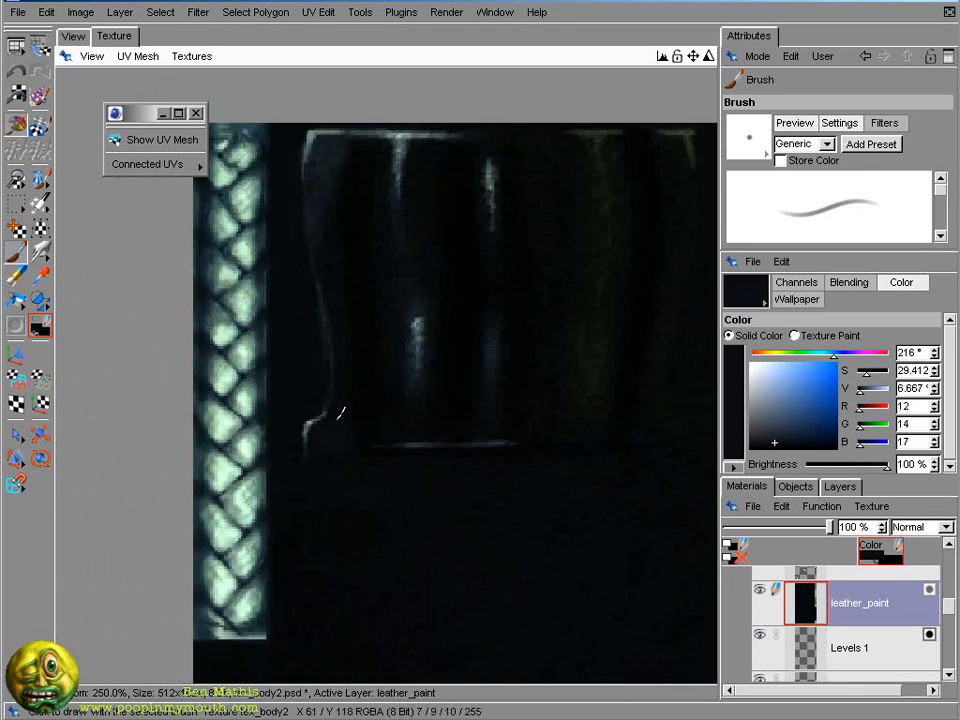
- Hide the leather_overlay layer and frame the glove cuff closely on the 3D model
left_click(73, 37)
left_click_drag(120, 384, 330, 380, "alt")
right_click_drag(330, 380, 690, 262, "alt")
scroll(800, 610, "up", 1)
left_click(758, 580)
left_click_drag(434, 388, 420, 404, "alt")
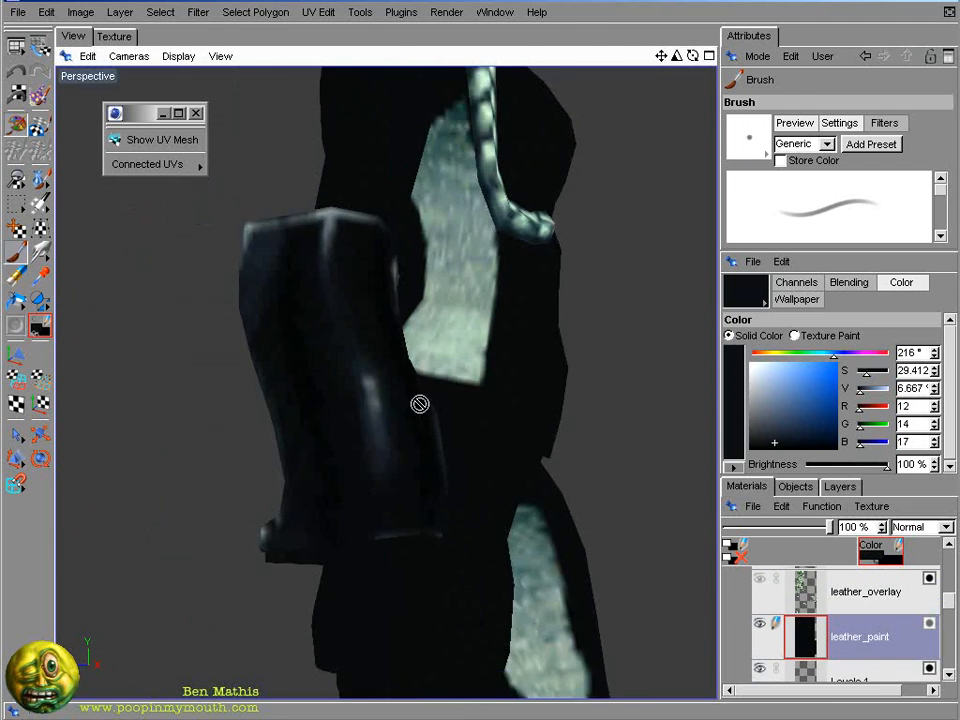
- Darken the cuff's outer folds with RGB 4, 5, 6 and blend down their highlights with RGB 16, 21, 26
right_click_drag(420, 404, 458, 406, "alt")
left_click(402, 429, "ctrl")
left_click(213, 258, "ctrl")
left_click_drag(360, 412, 399, 519)
left_click(274, 296, "ctrl")
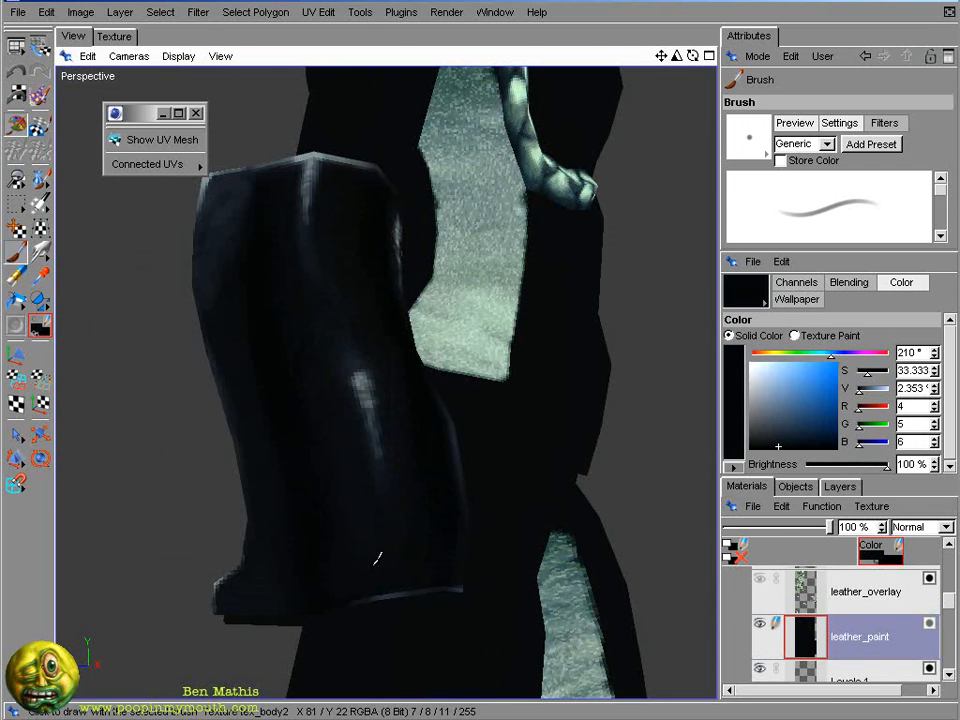
left_click(385, 371, "ctrl")
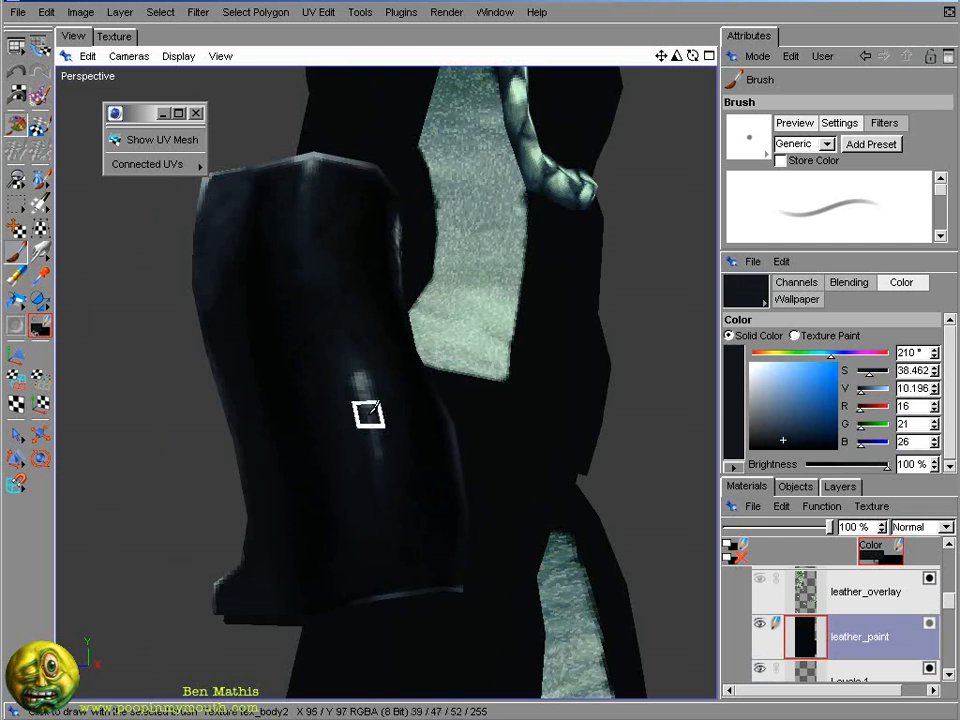
- Soften the folds on the front and inner side of the cuff, using near-black (RGB 4, 5, 6) and a larger brush
mouse_move(368, 413)
left_mouse_down("alt")
mouse_move(193, 351)
mouse_move(214, 351)
mouse_move(313, 288)
left_mouse_up("alt")
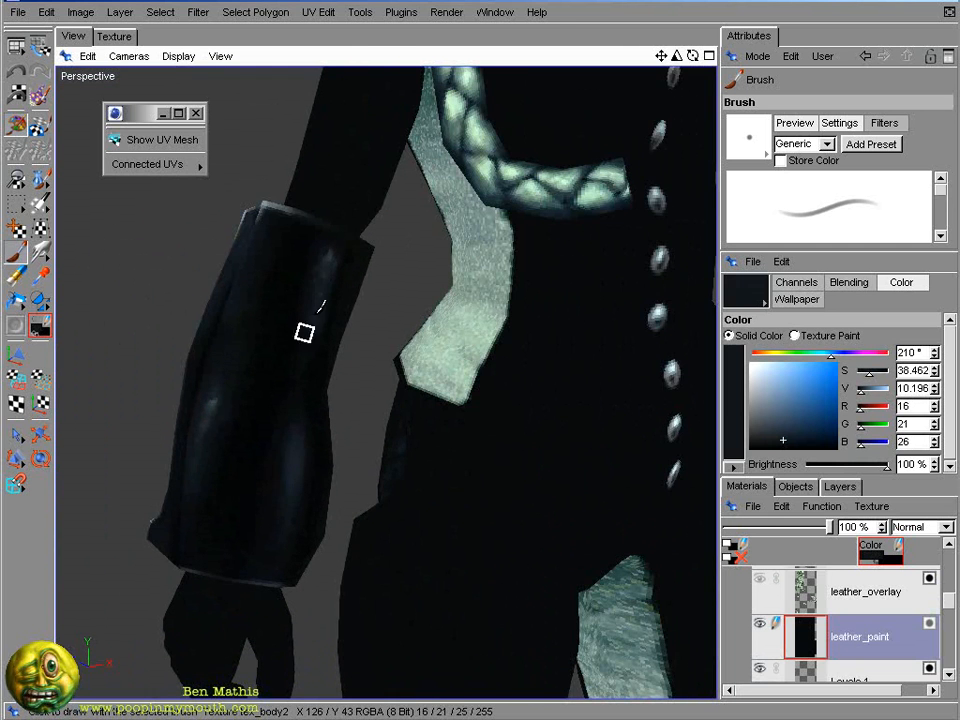
left_click(338, 270, "ctrl")
left_click_drag(265, 484, 330, 356, "alt")
left_click(365, 311, "ctrl")
key("bracketright")
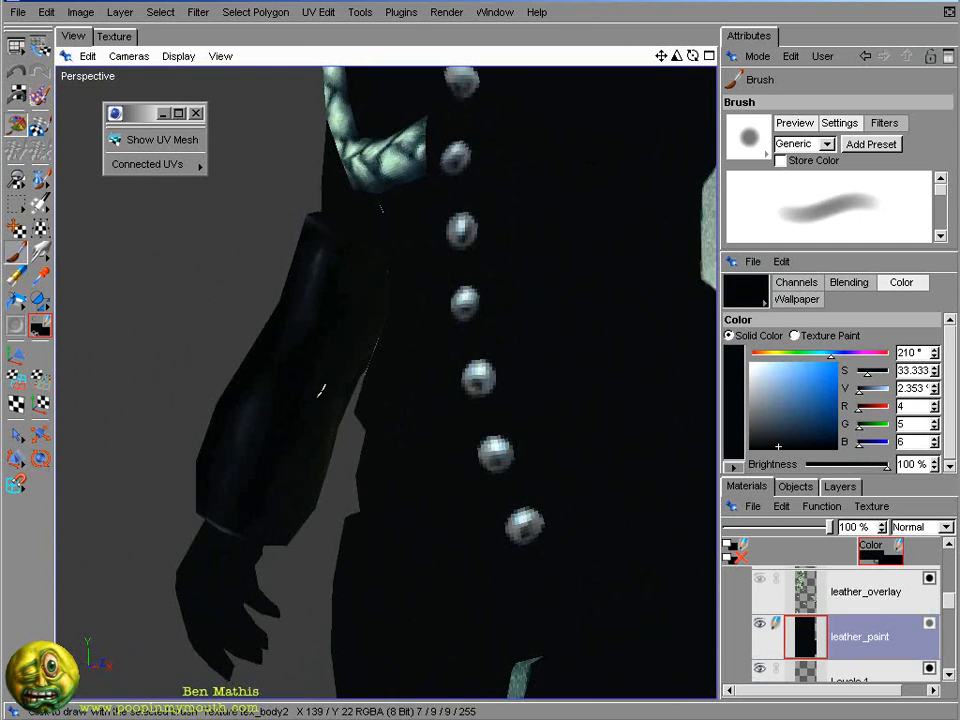
- Tone down the olive folds on the flat cuff texture with a smaller brush in near-black (RGB 3, 4, 5)
left_click(114, 36)
key("bracketleft")
left_click(591, 186, "ctrl")
left_click(583, 214, "ctrl")
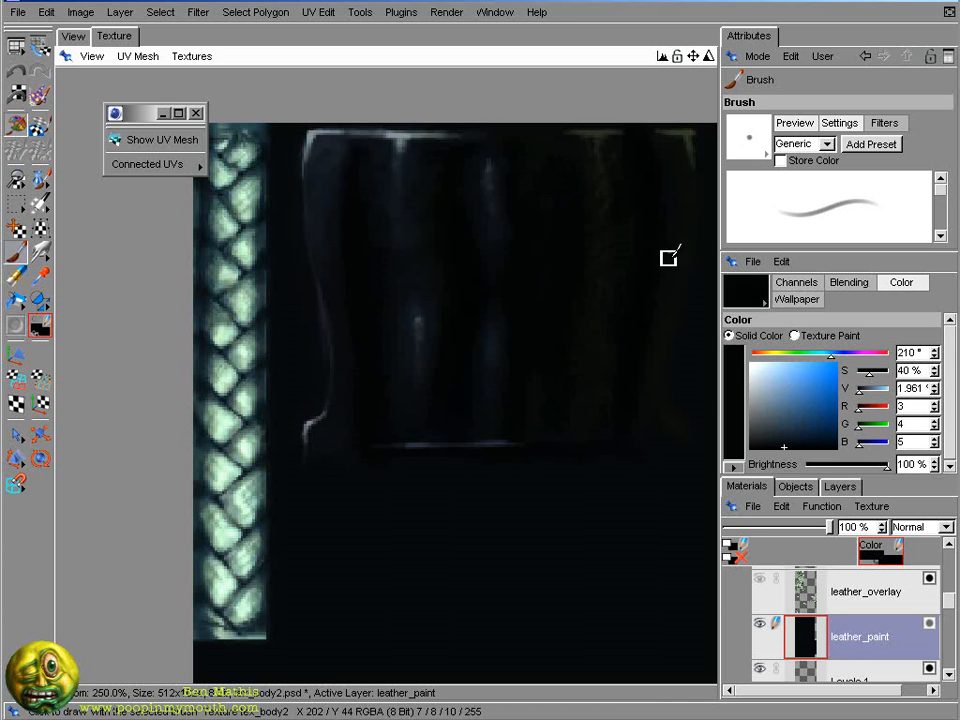
- Switch to Photoshop and blend the cuff's folds and highlights with the Smudge tool at 100% strength and brush size 10
scroll(343, 288, "down", 4)
scroll(340, 205, "up", 6)
left_click(896, 125)
left_click(885, 198)
left_click(835, 228)
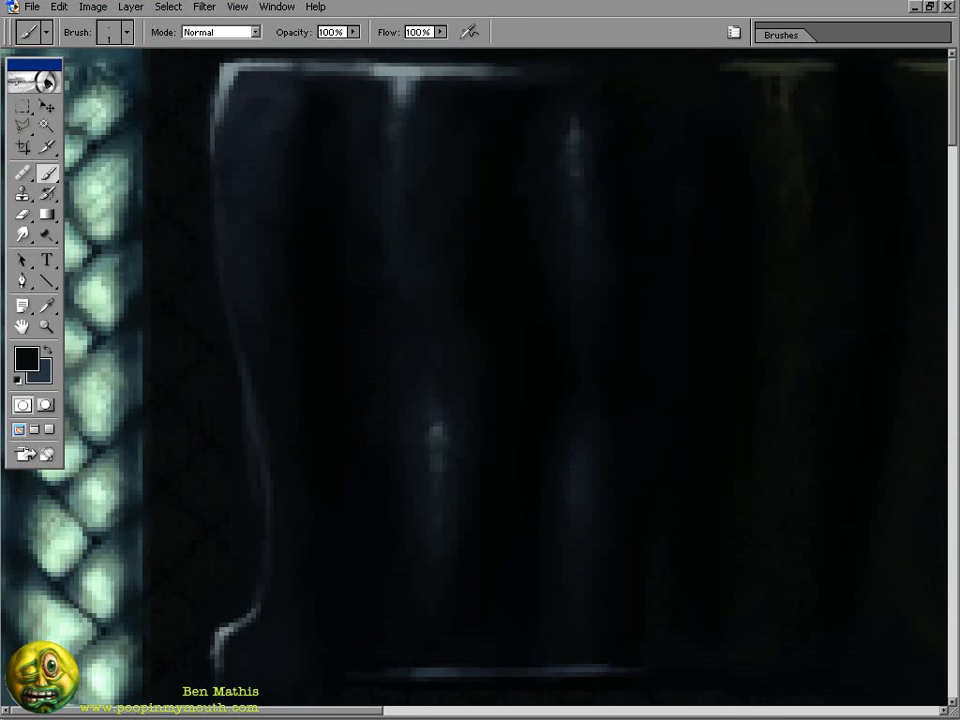
key("r")
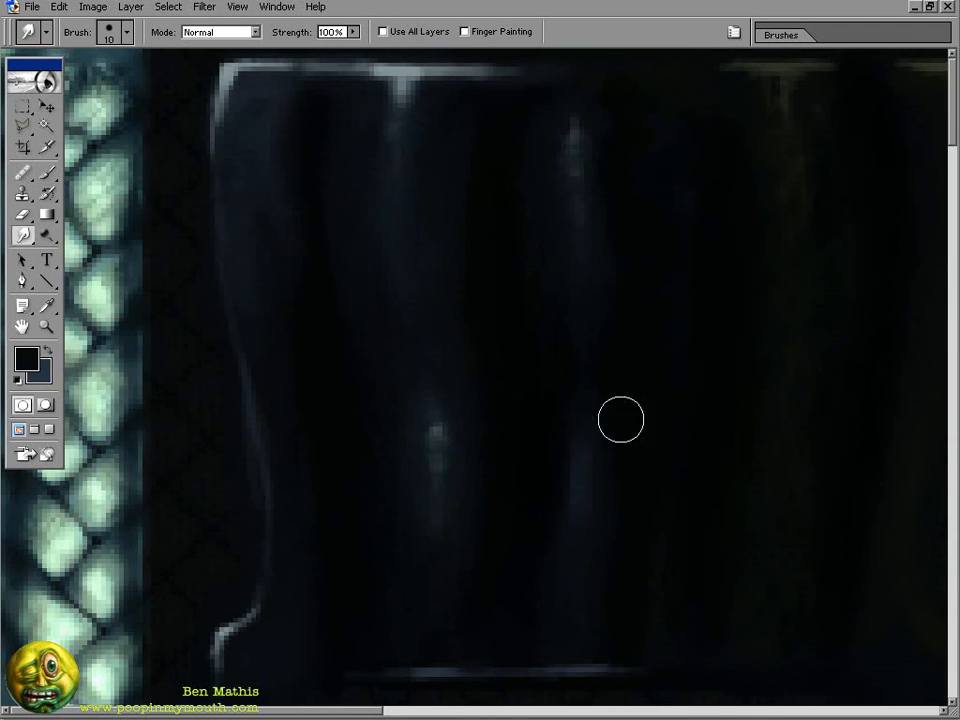
left_click_drag(730, 386, 554, 451)
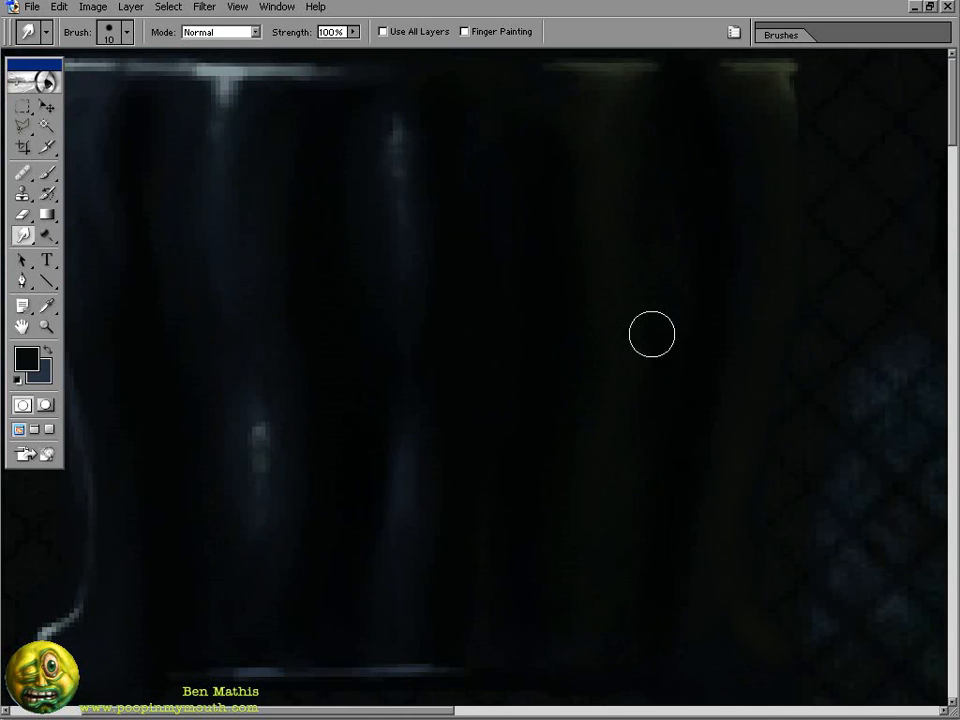
left_click_drag(239, 445, 318, 473)
key("b")
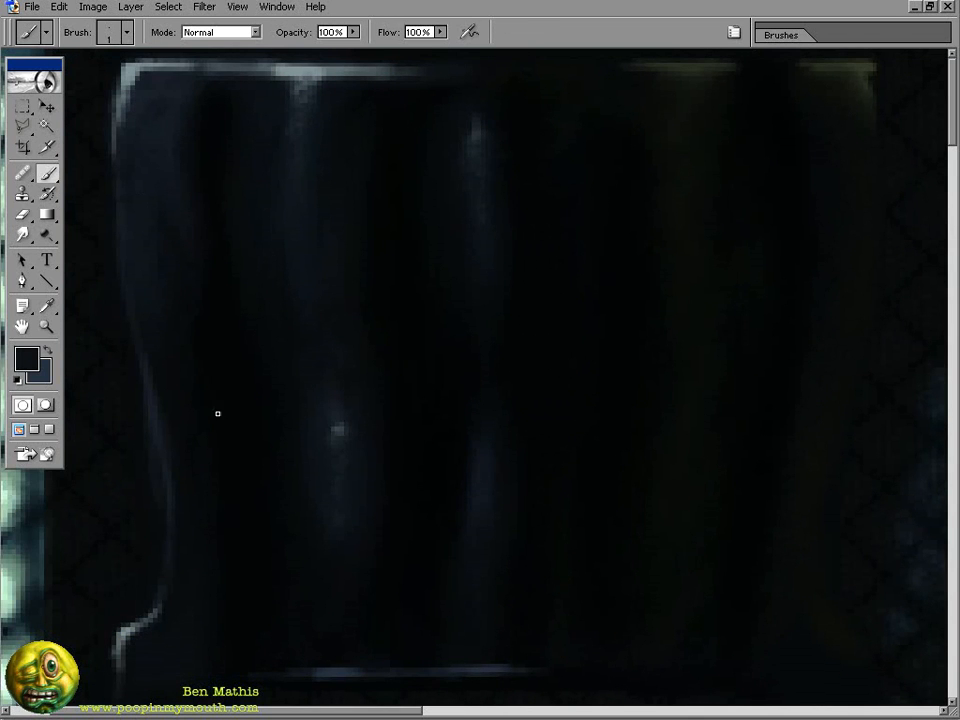
- Return to Cinema 4D, activate the leather_paint layer and extend the thin highlight along the cuff's upper edge on the model
left_click(839, 123)
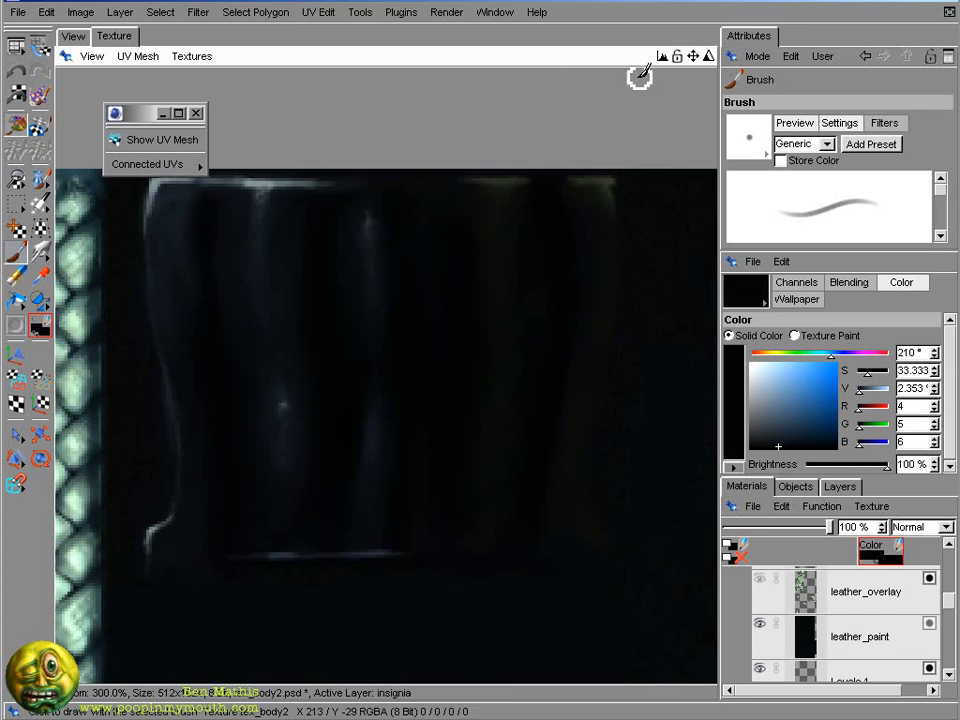
left_click(73, 36)
left_click_drag(521, 283, 300, 260, "alt")
middle_click_drag(268, 243, 240, 243)
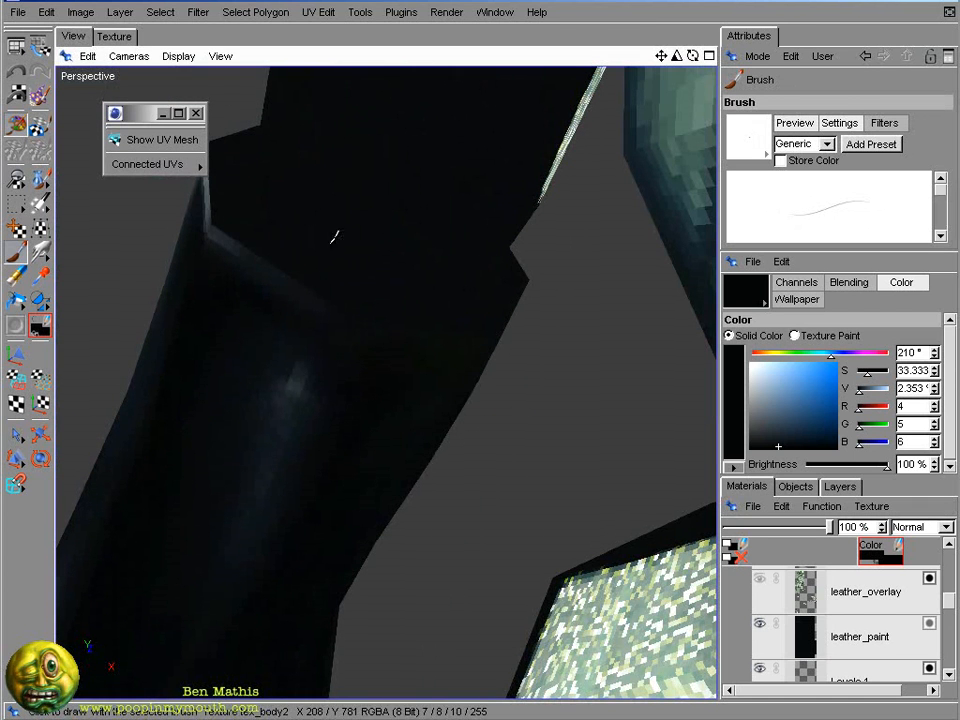
left_click(860, 637)
left_click(227, 226, "ctrl")
left_click(400, 320, "ctrl")
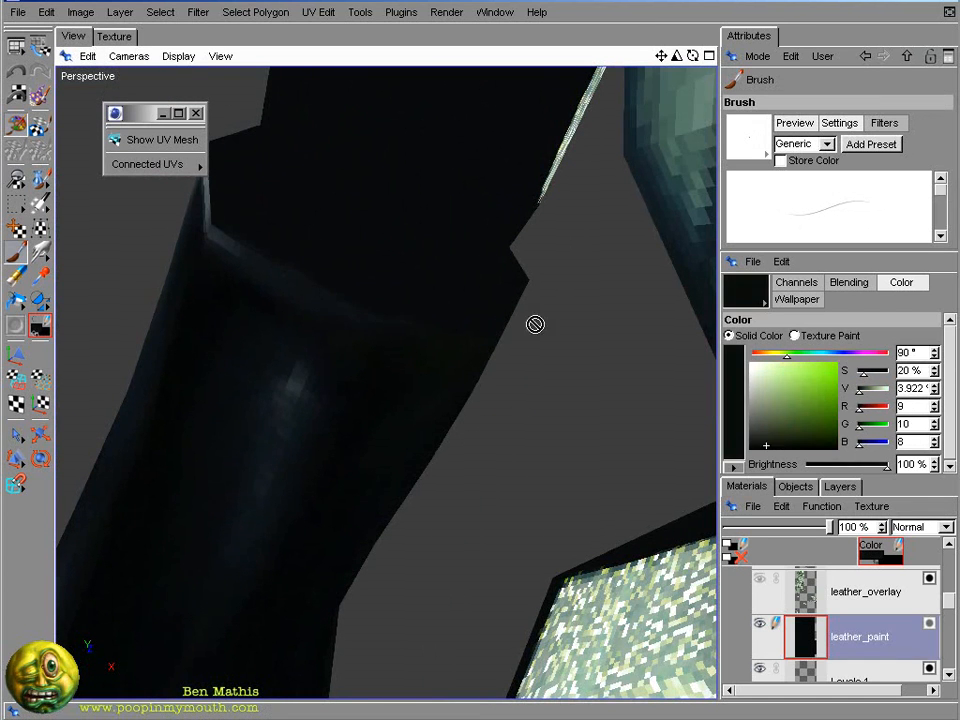
- Brighten the cuff's upper rim on the 3D model with a thin grey-blue stroke (RGB 67, 78, 81)
left_click_drag(535, 324, 420, 300, "alt")
left_click(84, 238, "ctrl")
left_click_drag(141, 268, 230, 334)
mouse_move(290, 300)
left_mouse_down("alt")
mouse_move(362, 231)
mouse_move(388, 320)
left_mouse_up("alt")
left_click(386, 458, "ctrl")
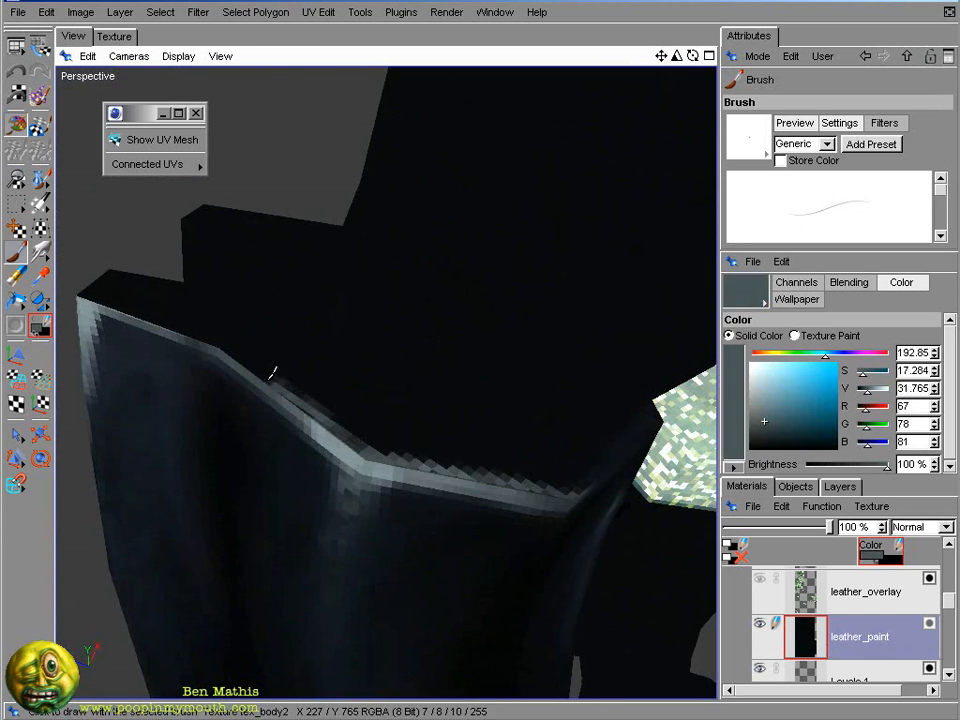
- Paint over the stray rim strokes with a dark blue ring (RGB 16, 20, 26) around the octagonal cuff opening on the texture
left_click(270, 377, "ctrl")
left_click(114, 36)
middle_click_drag(560, 600, 380, 275, "alt")
right_click_drag(380, 275, 419, 274, "alt")
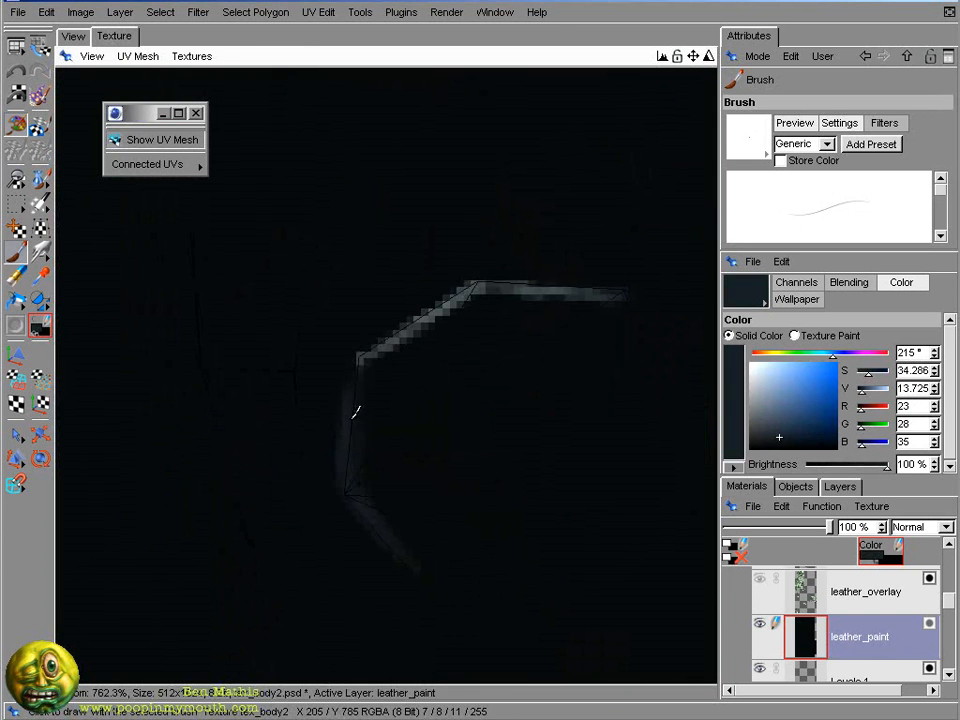
left_click(364, 374, "ctrl")
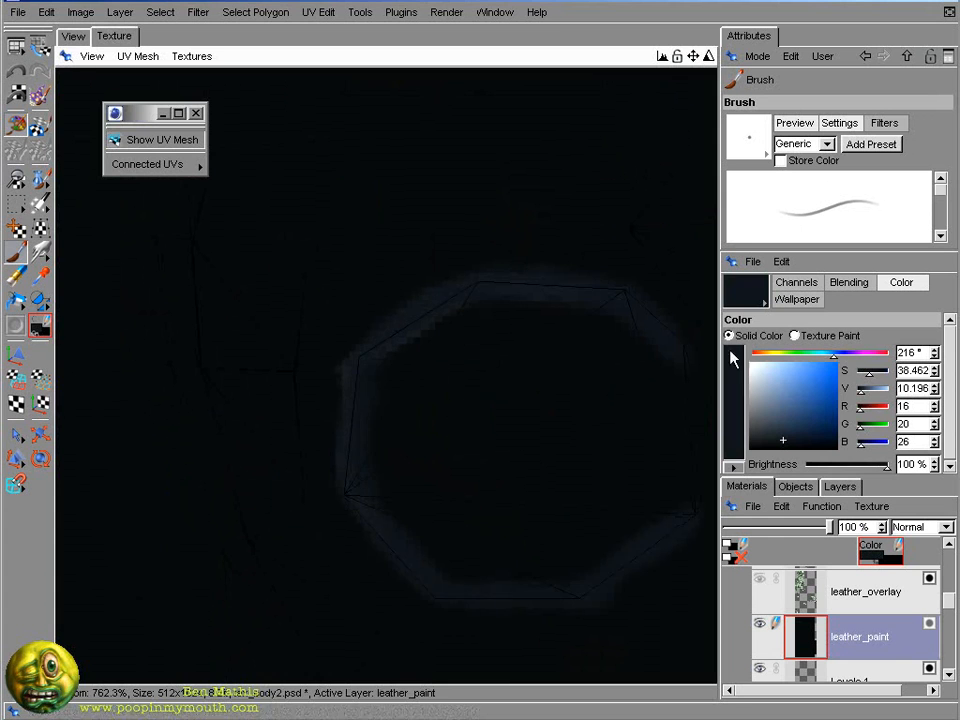
- Sample light grey (RGB 119, 133, 135) from the cuff rim and paint a highlight along part of the octagonal ring
left_click(73, 36)
left_click(355, 405, "ctrl")
left_click(114, 36)
left_click_drag(404, 288, 388, 281)
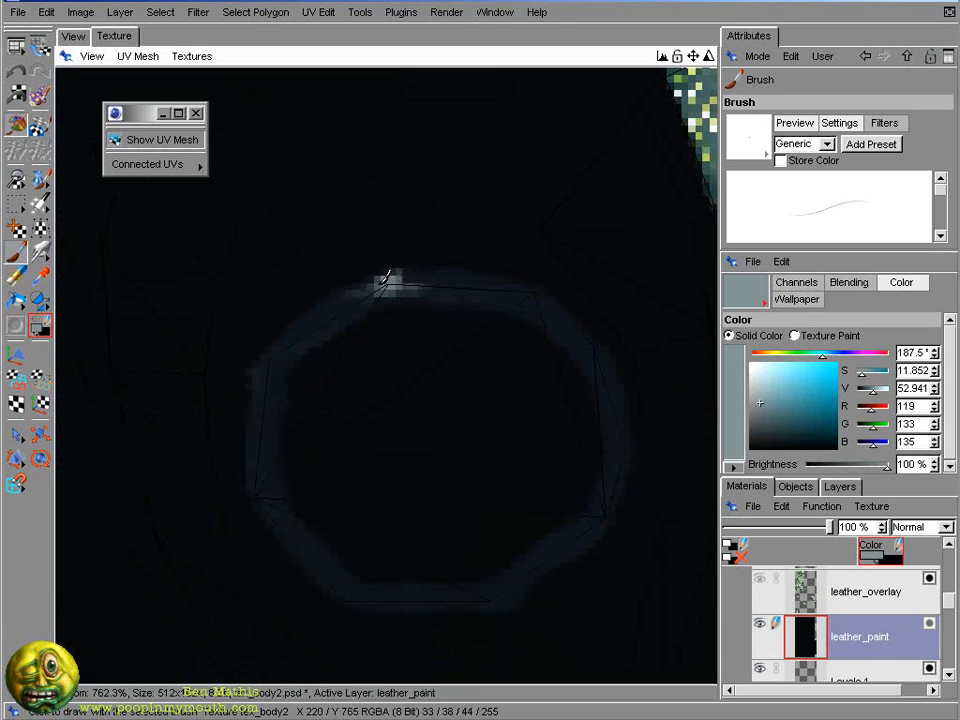
left_click(73, 36)
left_click_drag(574, 489, 464, 476)
left_click(114, 36)
left_click_drag(374, 287, 266, 362)
left_click(73, 36)
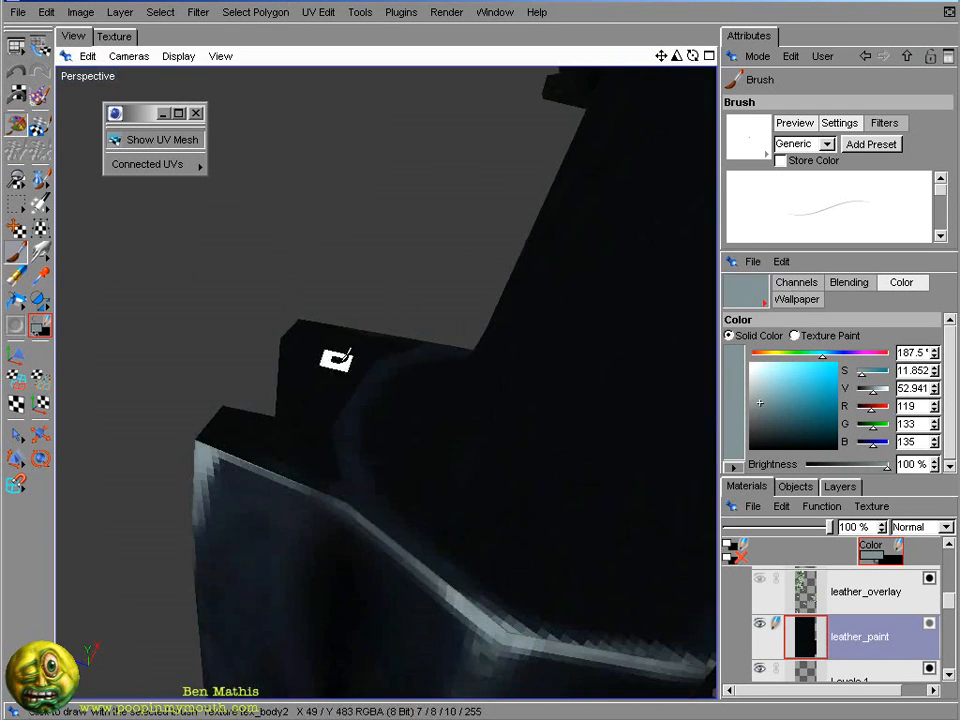
- Touch up the cuff seam's lower corner on the texture with dark blues (RGB 15, 18, 24 and 12, 15, 20)
left_click(336, 360, "ctrl")
left_click(114, 36)
mouse_move(572, 339)
middle_mouse_down("alt")
mouse_move(371, 491)
mouse_move(300, 506)
middle_mouse_up("alt")
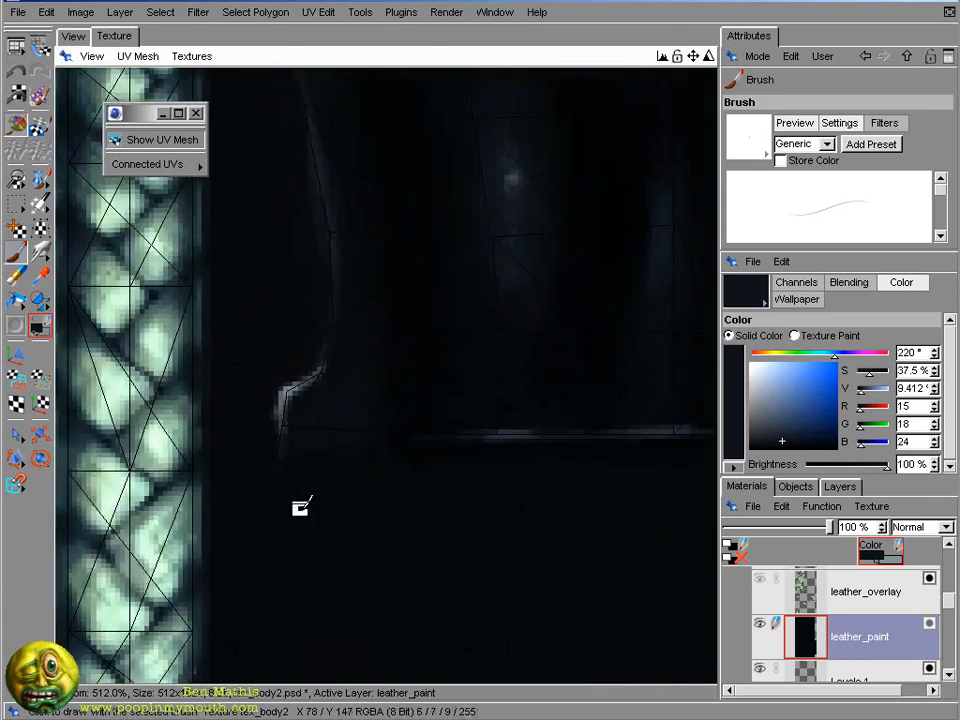
scroll(300, 506, "up", 2)
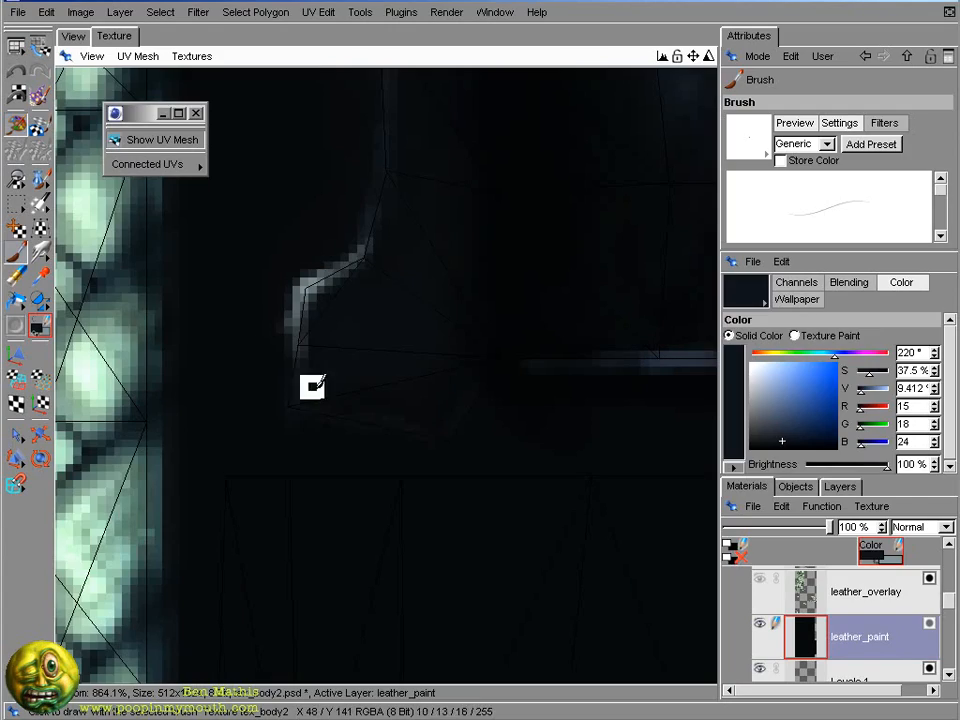
left_click(290, 406, "ctrl")
left_click(454, 397, "ctrl")
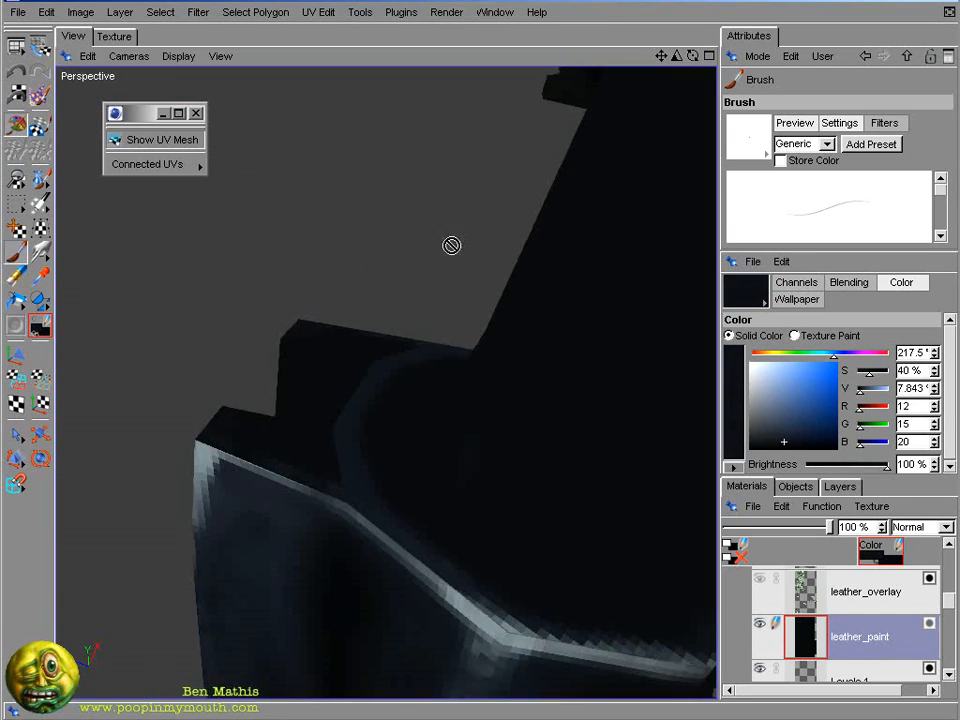
- Shade the narrow leather strip beside the speckled trim with dark blue (RGB 23, 28, 34) and near-black (RGB 2, 3, 4)
left_click(335, 437, "ctrl")
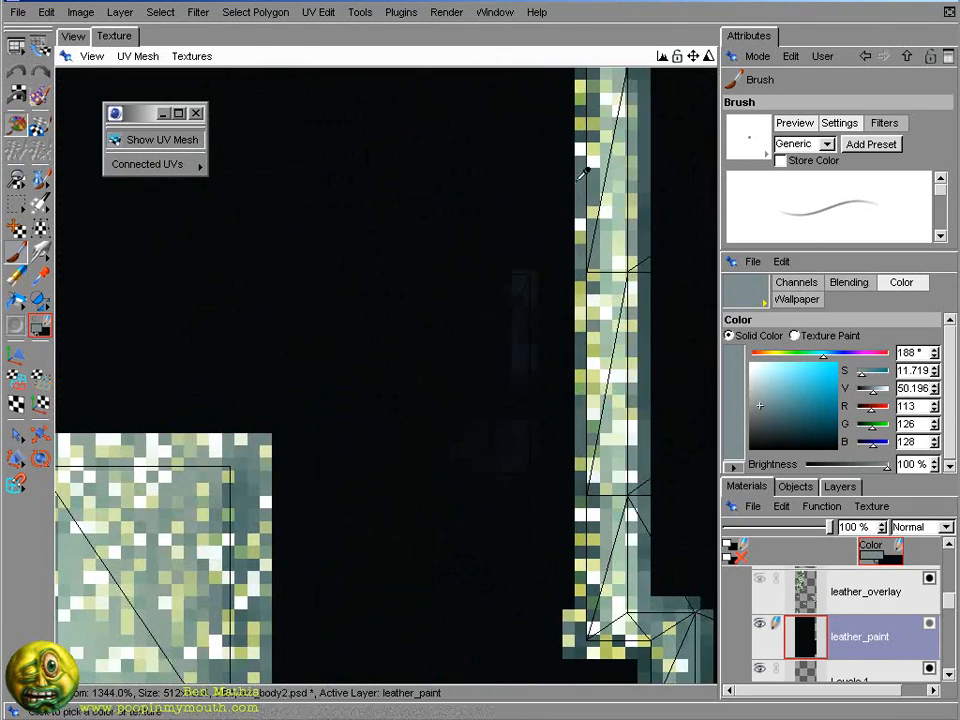
left_click(440, 282, "ctrl")
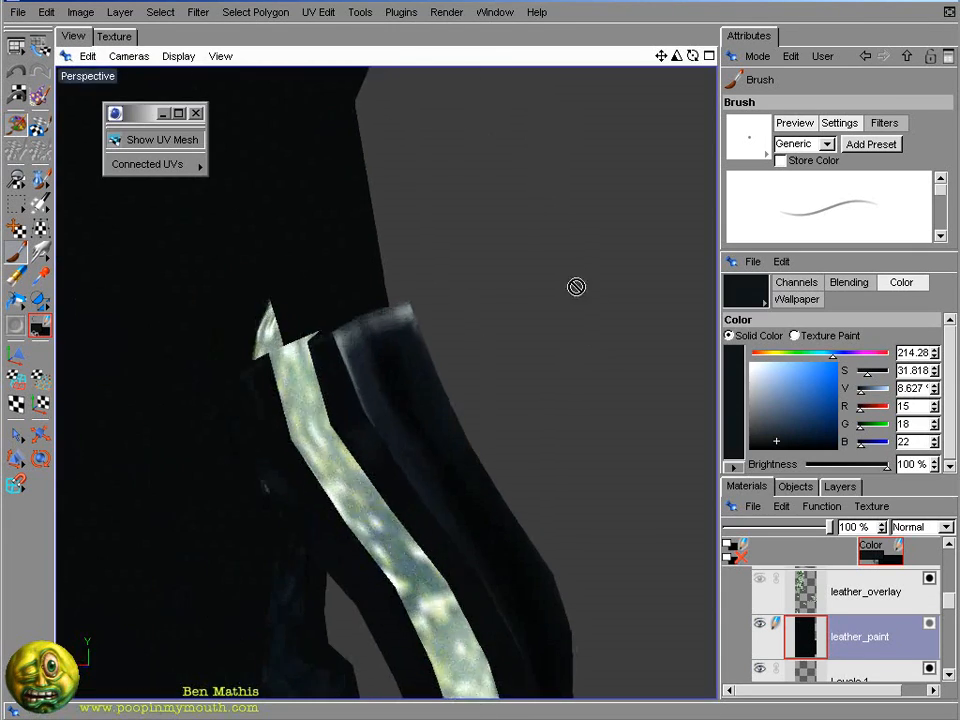
left_click(356, 390, "ctrl")
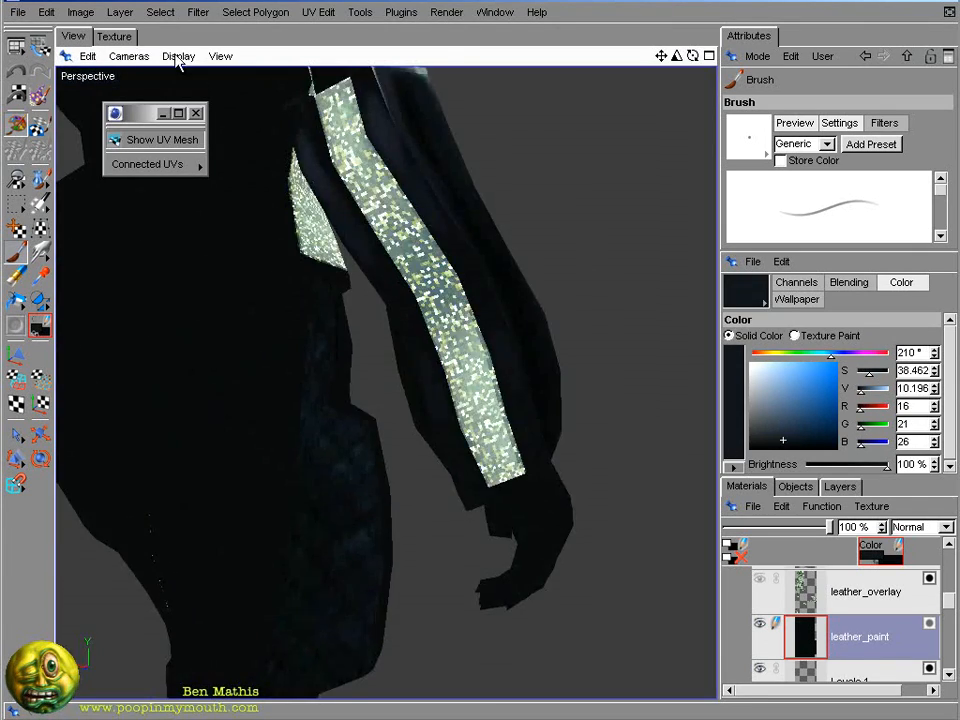
left_click(354, 354, "ctrl")
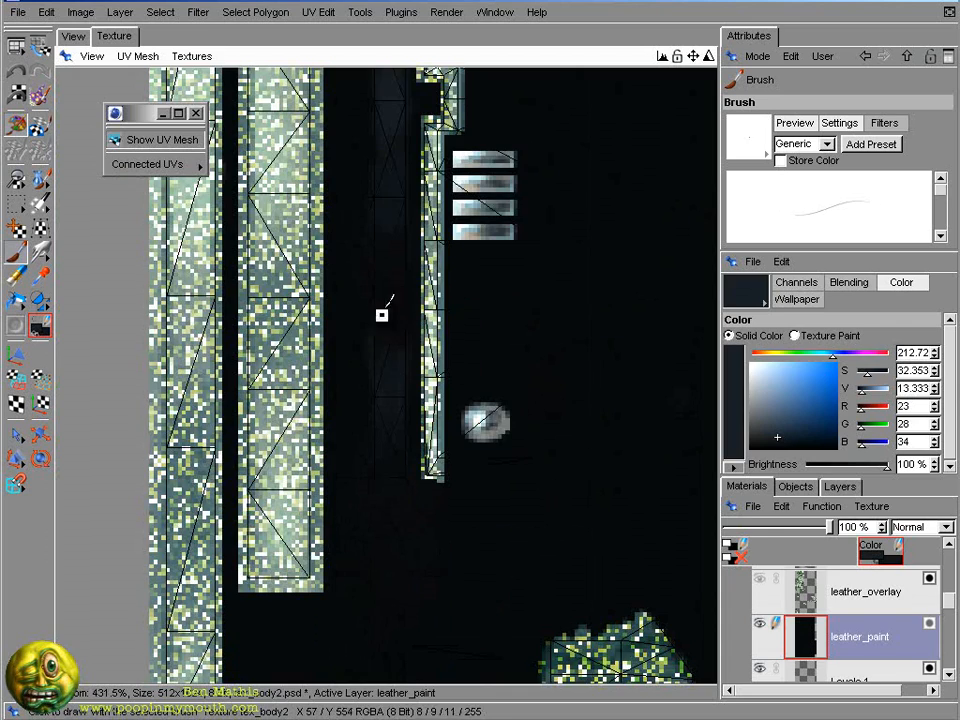
left_click(407, 176, "ctrl")
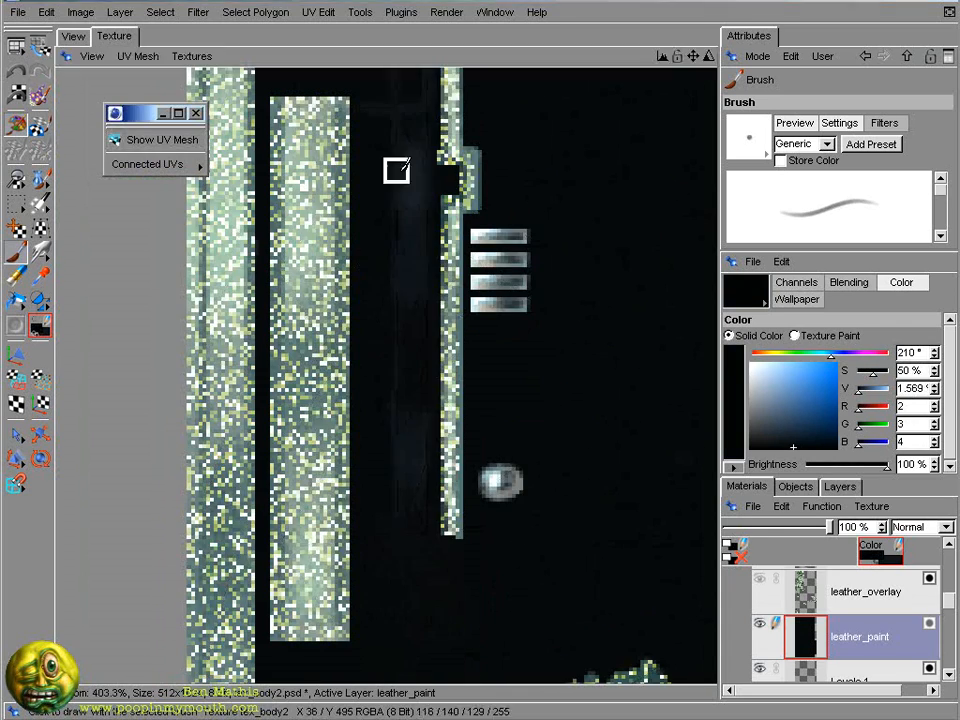
left_click(74, 36)
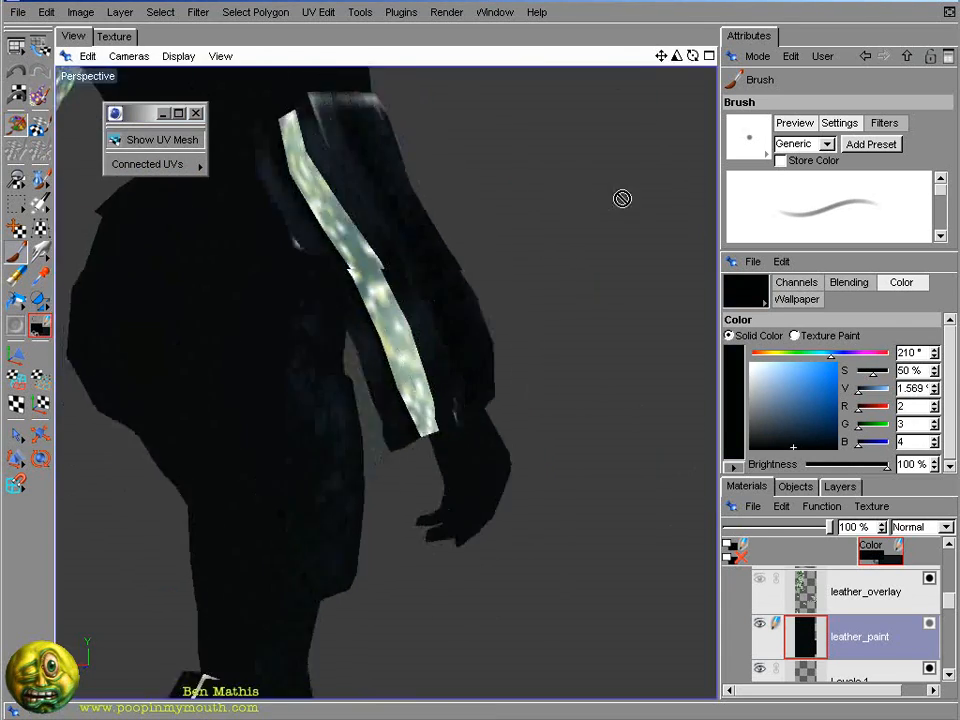
- Highlight the edges of the small triangular piece below the trim in RGB 92, 104, 107 and shade beside them with RGB 16, 21, 26
left_click(350, 322, "ctrl")
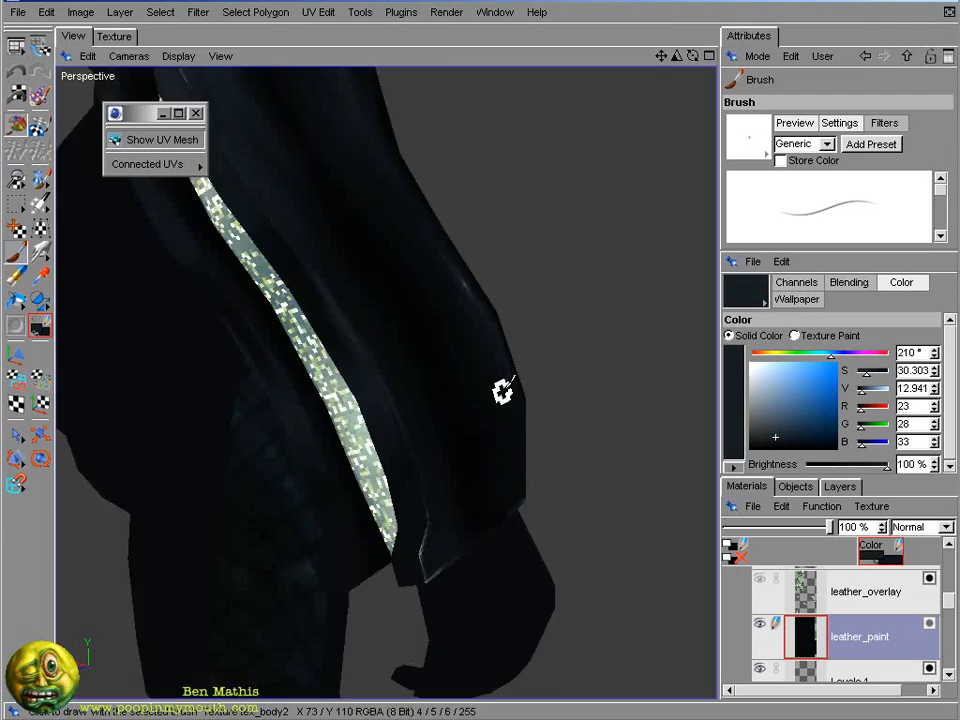
left_click(483, 480, "ctrl")
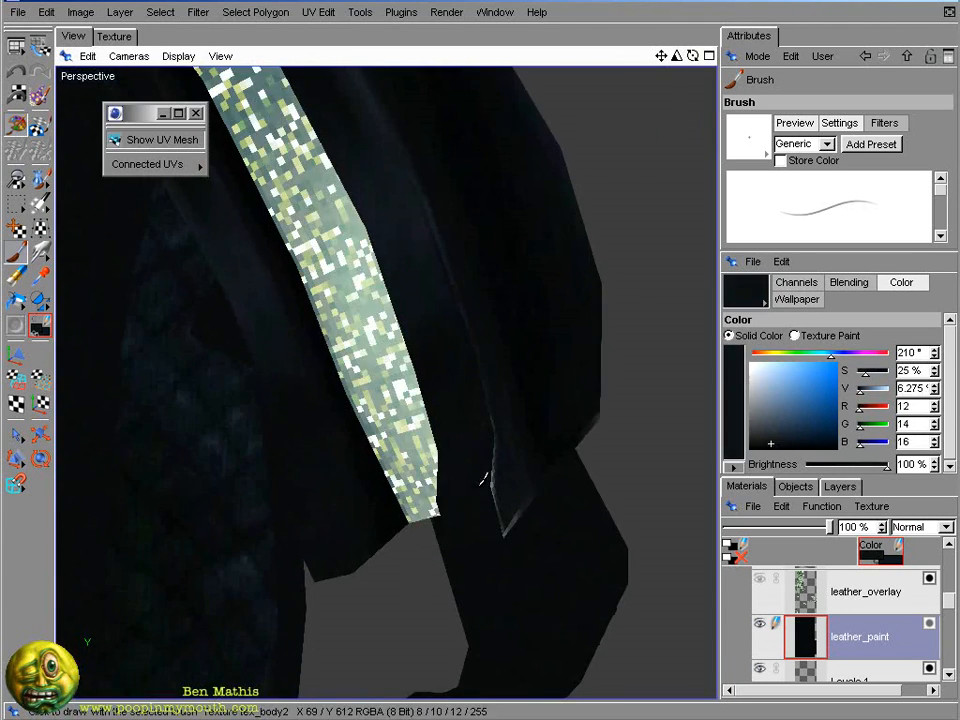
left_click(483, 480, "ctrl")
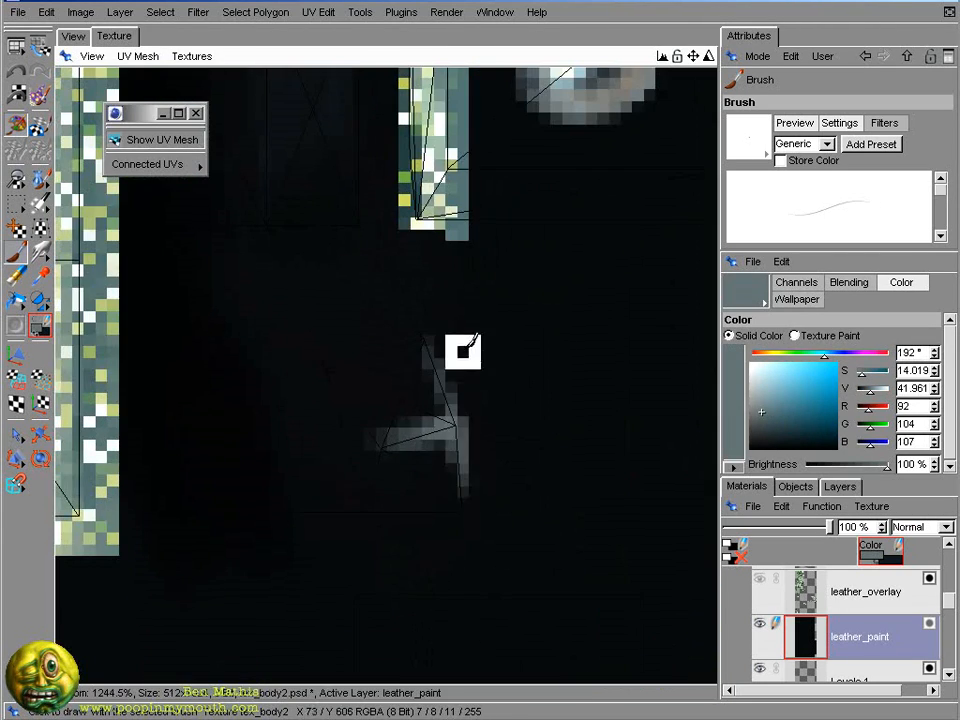
left_click(372, 367, "ctrl")
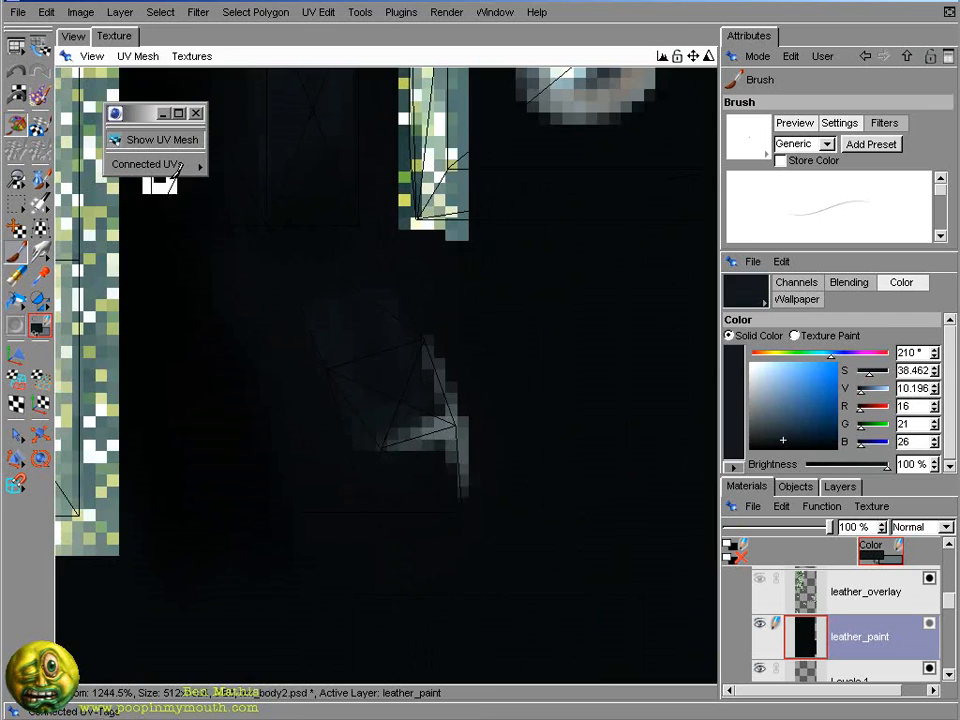
- Darken the inside of the octagonal cuff opening with near-black (RGB 2, 3, 4), then sample grey (RGB 102, 115, 117) for its rim
key("x")
left_click(317, 377, "ctrl")
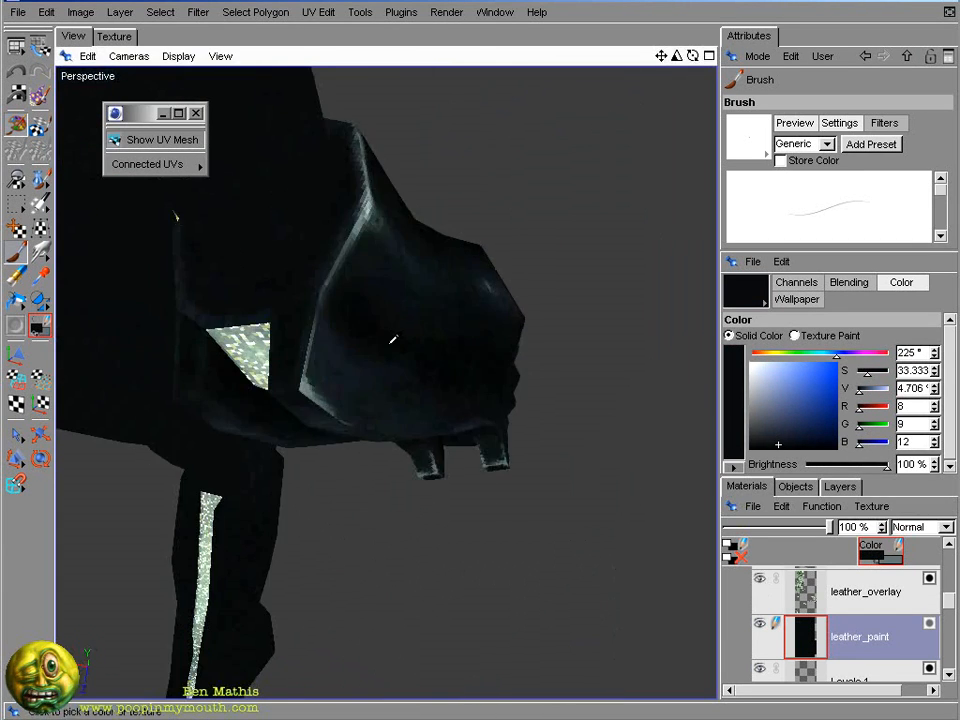
left_click(354, 317, "ctrl")
left_click(325, 338, "ctrl")
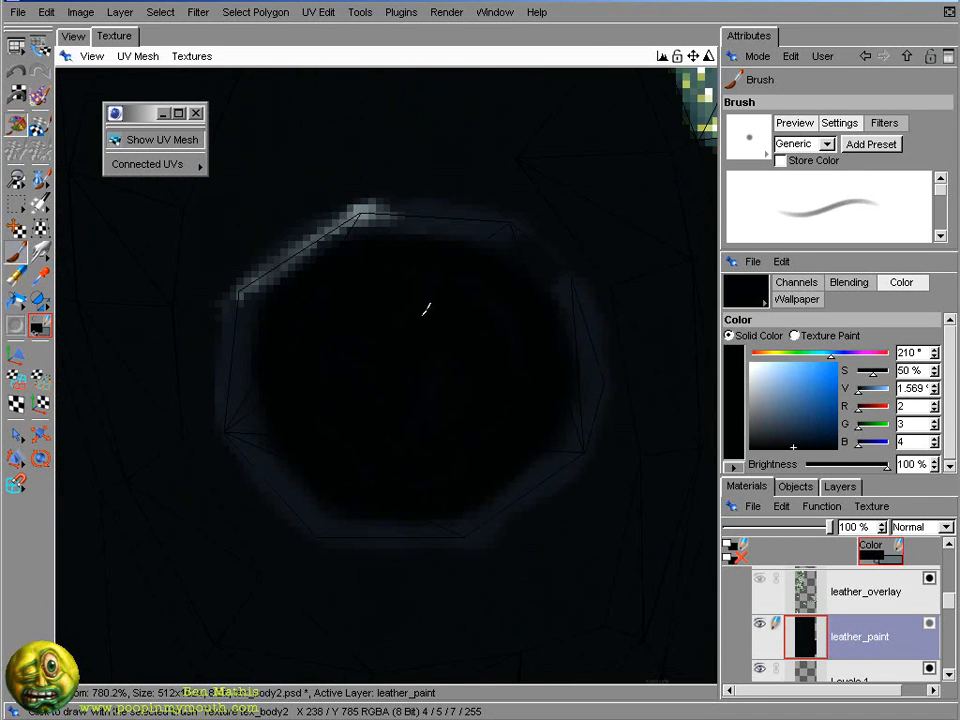
left_click(292, 487, "ctrl")
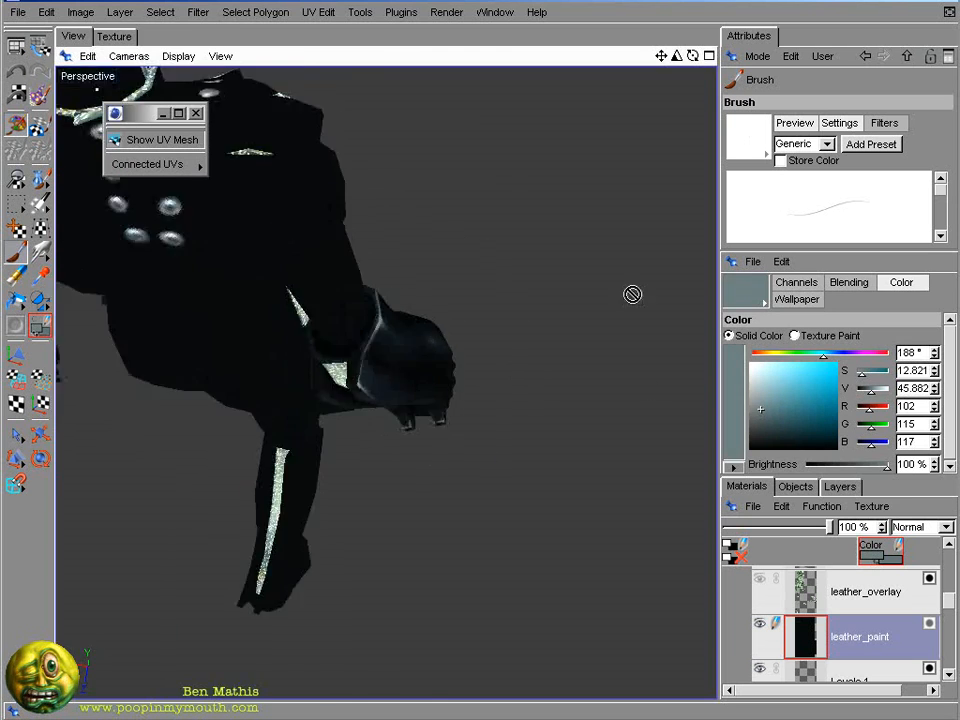
- Shade the glove cuff seam with RGB 16, 20, 26 and highlight the coat panels' lower corners beside the trim in light grey (RGB 120, 134, 136)
left_click(489, 428, "ctrl")
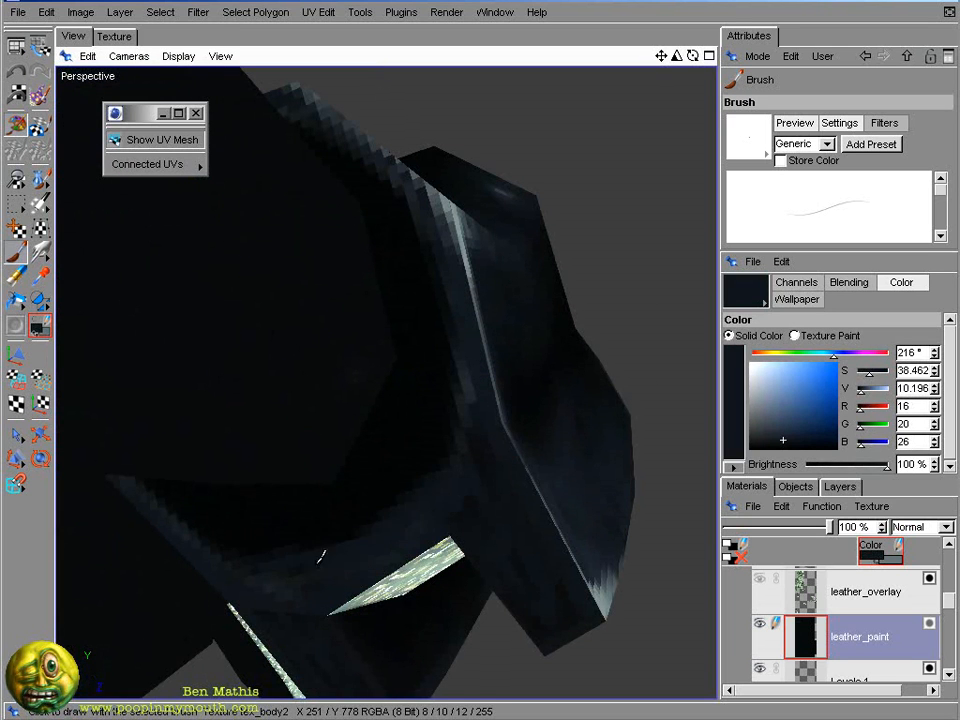
left_click(458, 222, "ctrl")
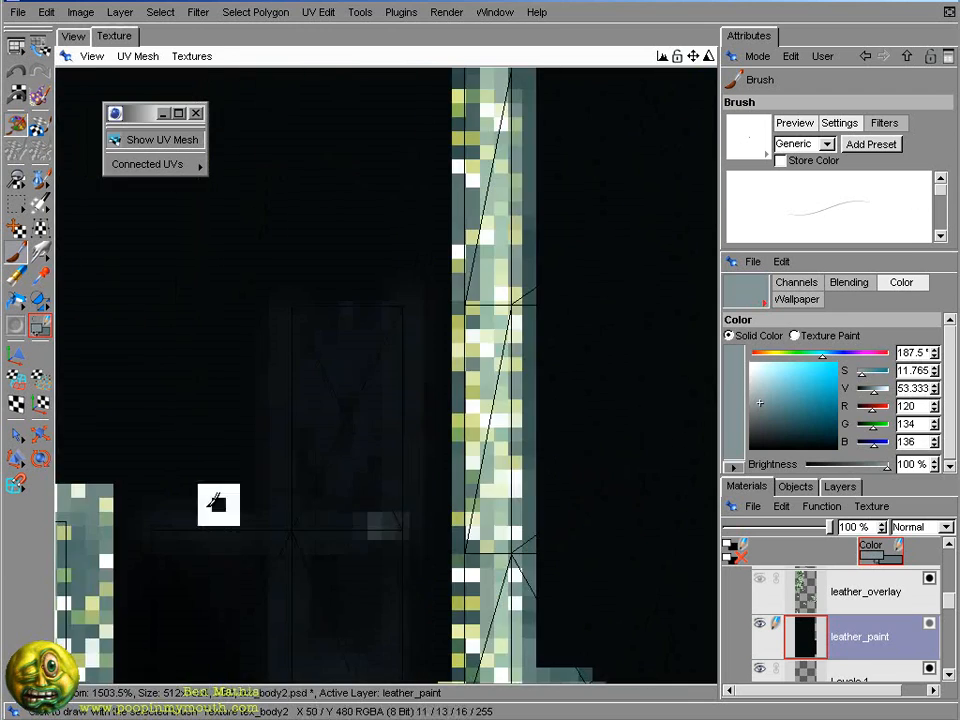
left_click(73, 36)
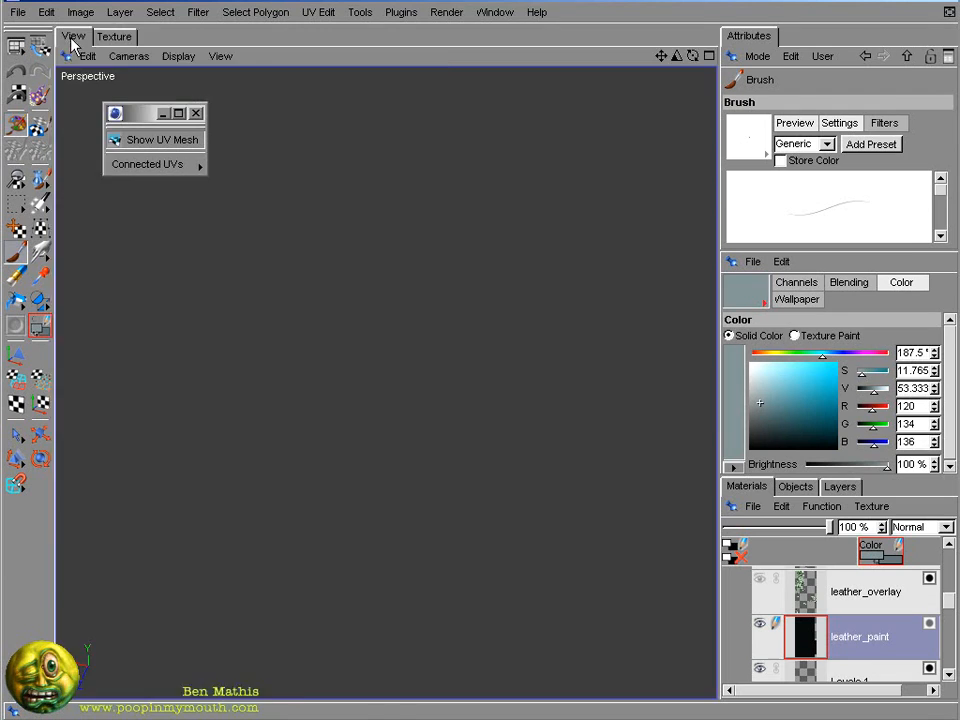
left_click(114, 36)
left_click(73, 36)
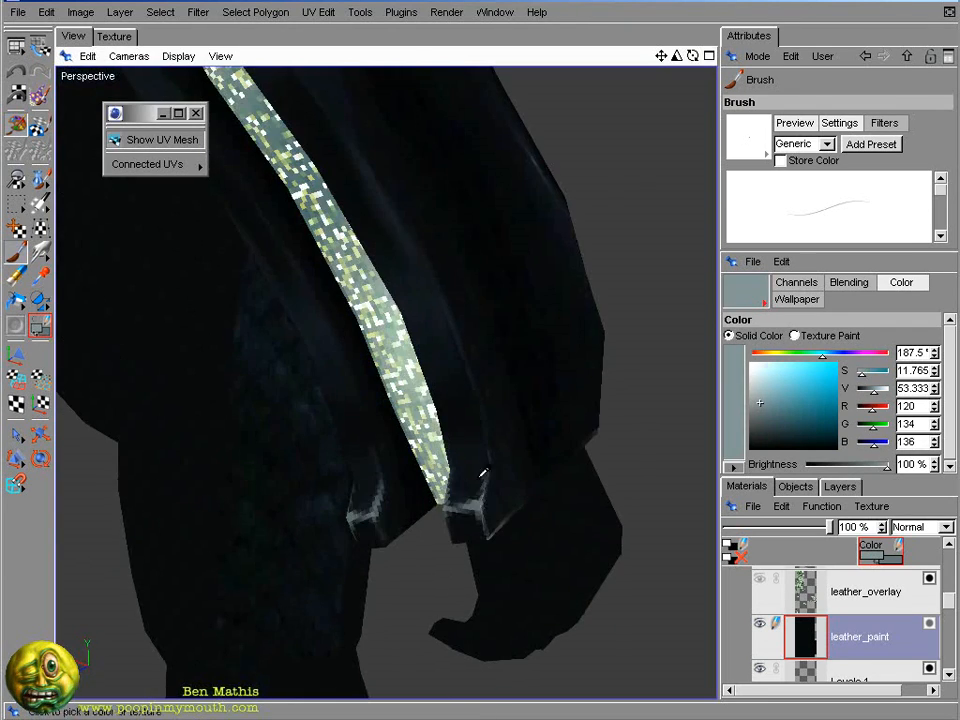
left_click(473, 490, "ctrl")
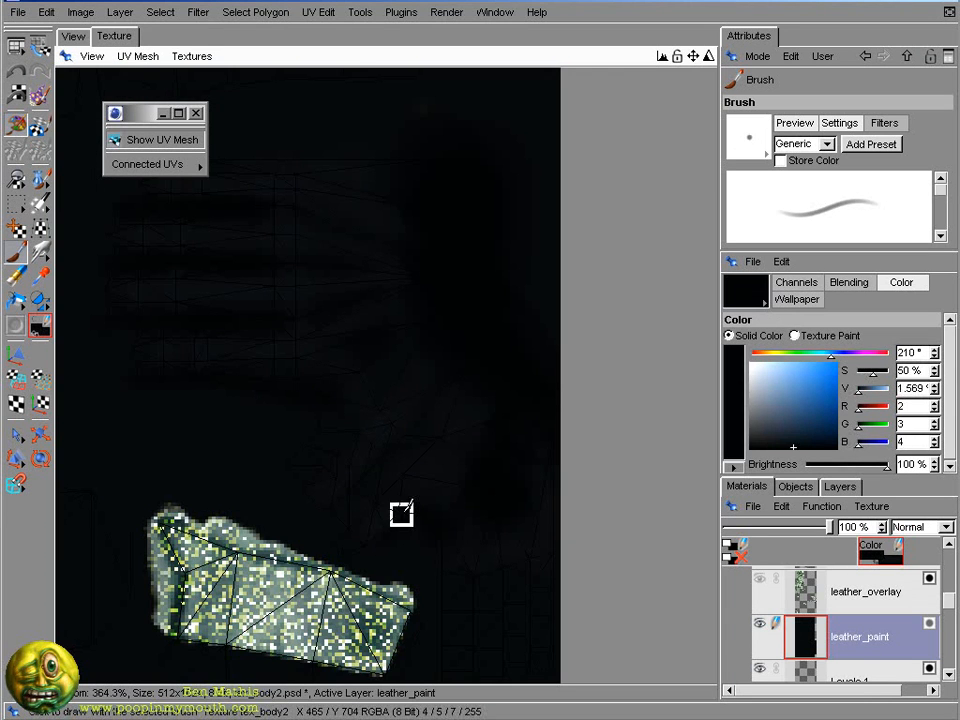
- Paint knuckle highlights across the glove's fingers in slate blue (RGB 41, 49, 62) on the texture, with near-black (RGB 2, 3, 4) between the fingers
scroll(483, 503, "up", 3)
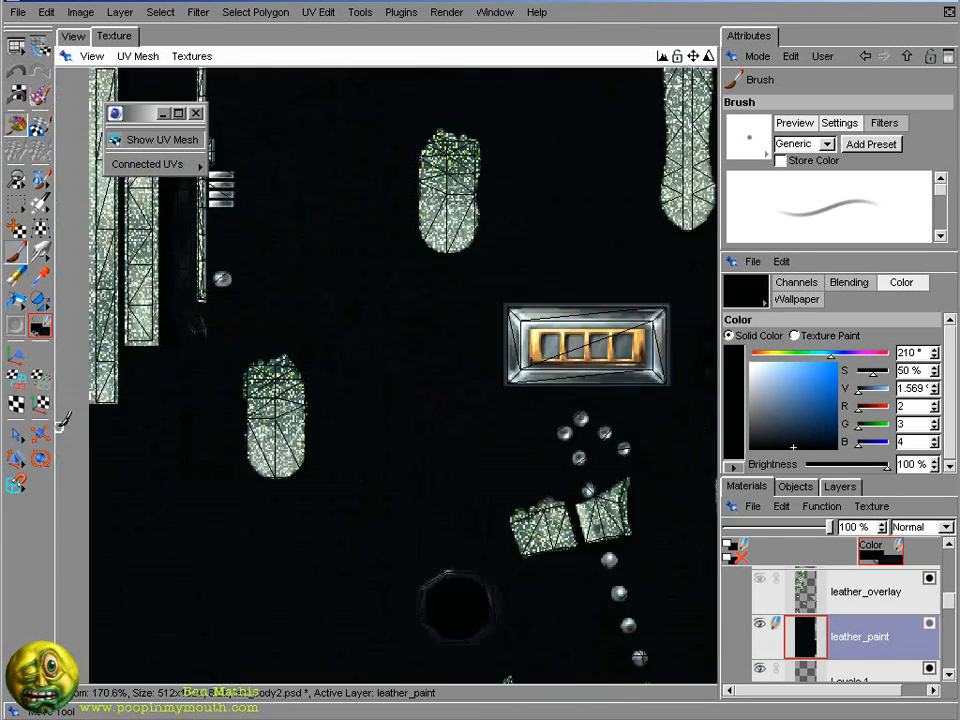
scroll(434, 460, "up", 4)
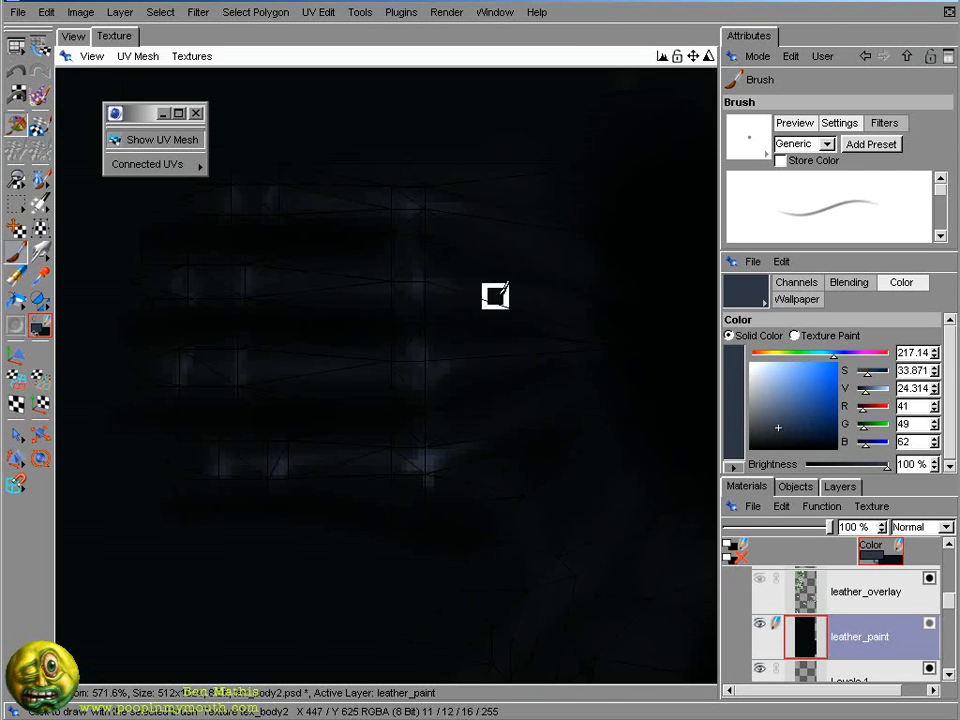
scroll(479, 434, "up", 2)
left_click(390, 360, "ctrl")
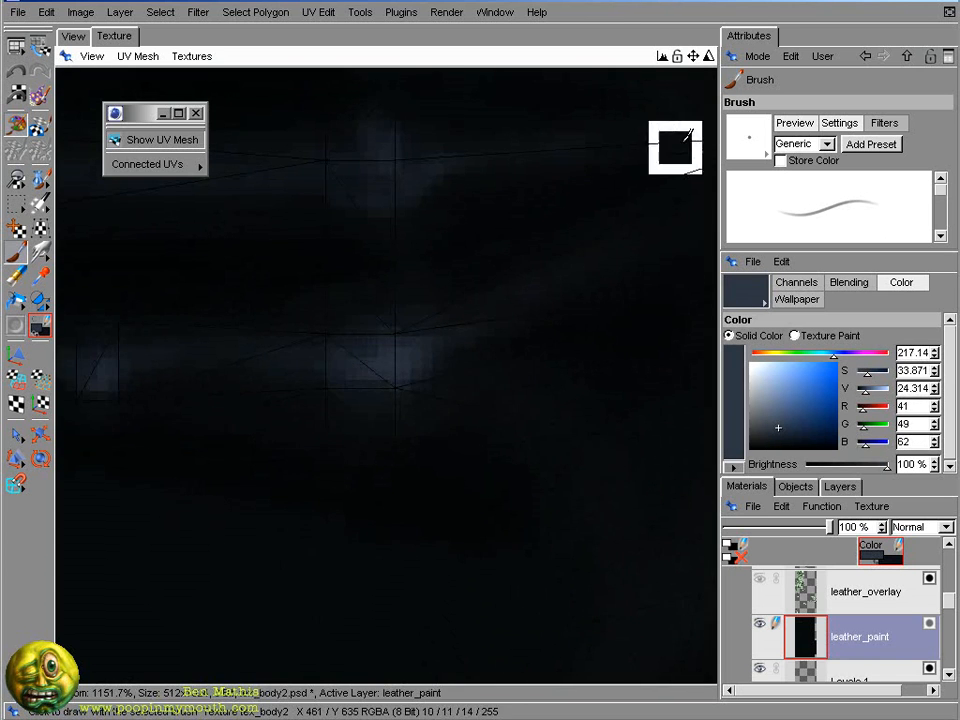
middle_click_drag(692, 636, 446, 470, "alt")
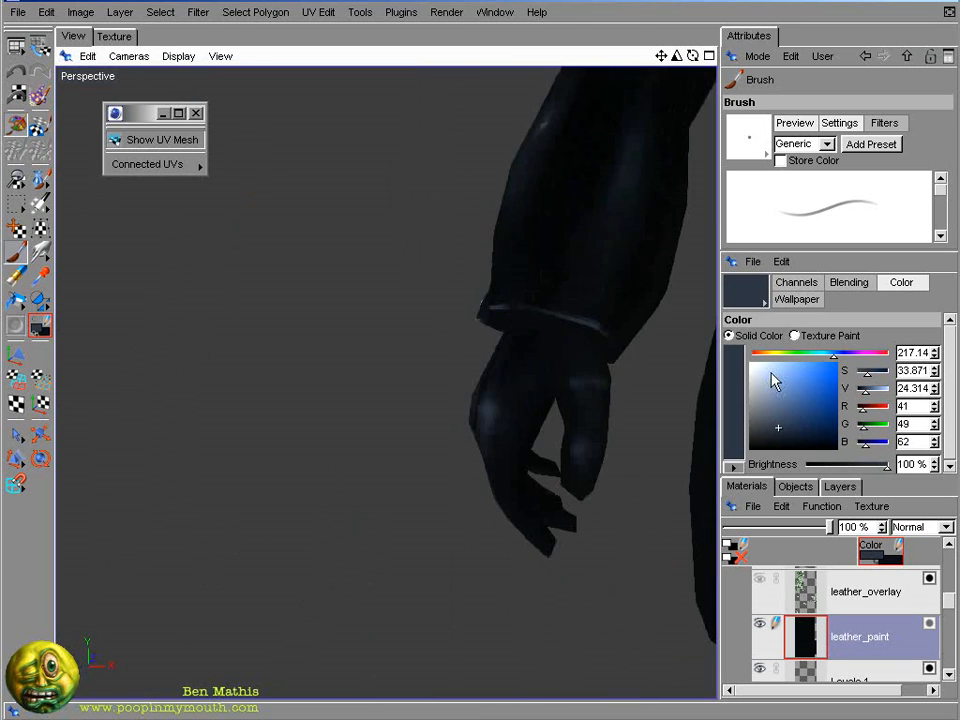
left_click_drag(521, 398, 690, 415, "alt")
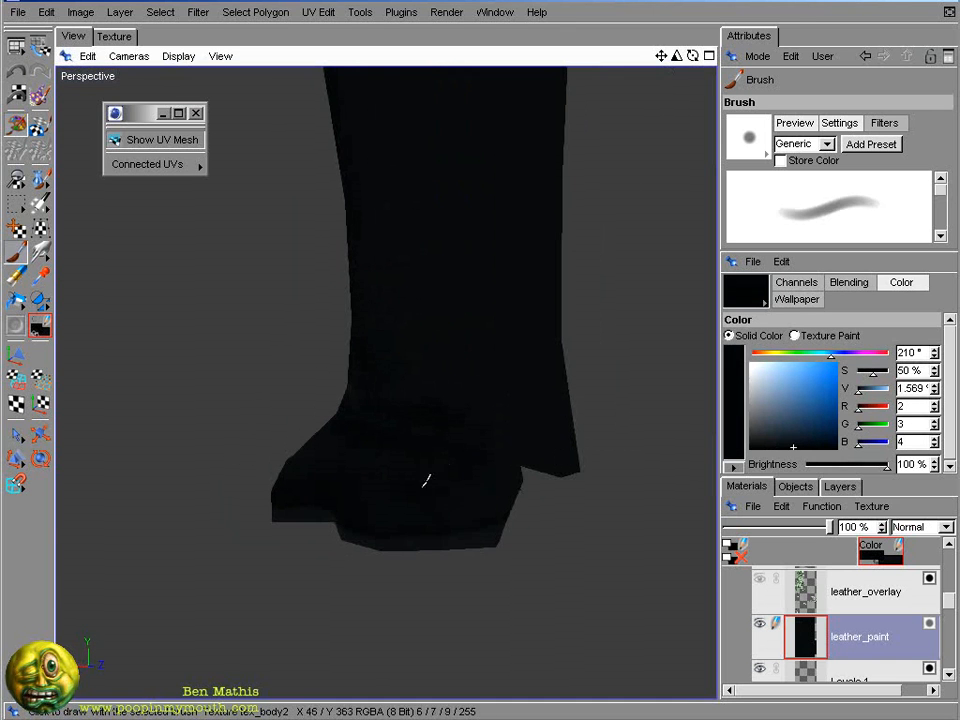
- Shade soft folds around the boot's ankle, alternating dark blue (RGB 12, 14, 17) and near-black (RGB 2, 3, 4)
key("x")
left_click_drag(551, 394, 347, 446, "alt")
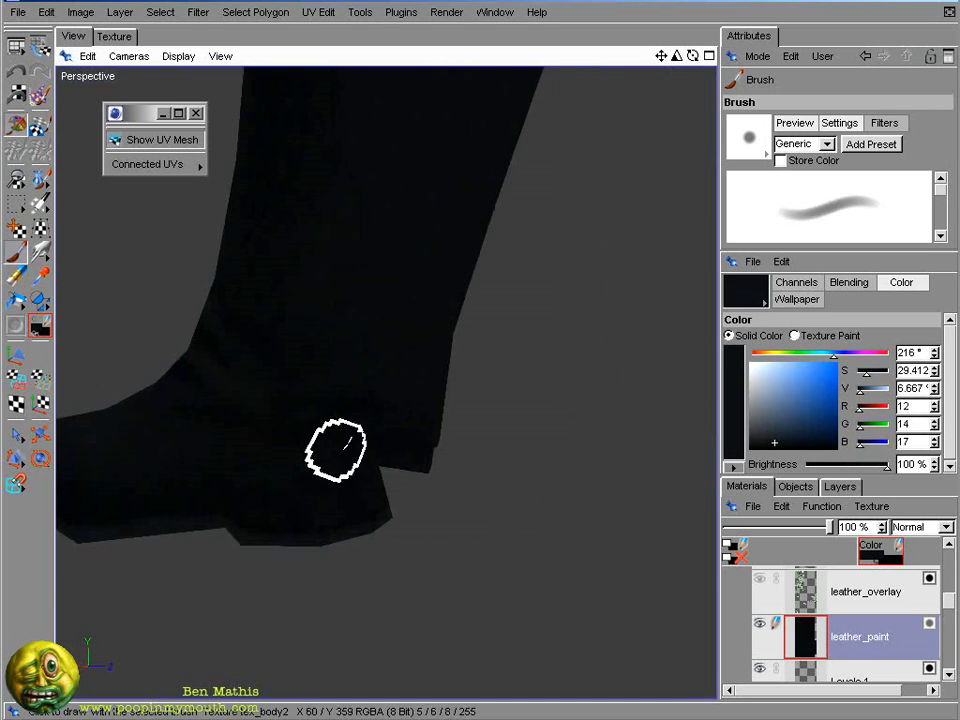
key("x")
key("x")
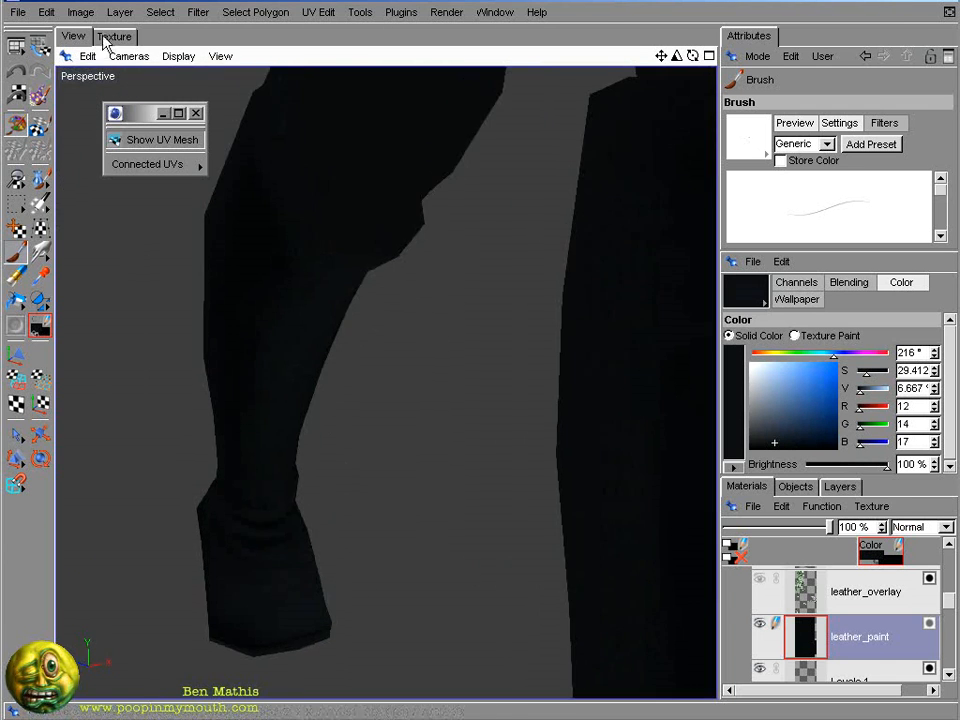
- Paint the boot's sole outline and toe edge on the texture with RGB 12, 14, 17 and lighter blue (RGB 42, 51, 64)
left_click(113, 36)
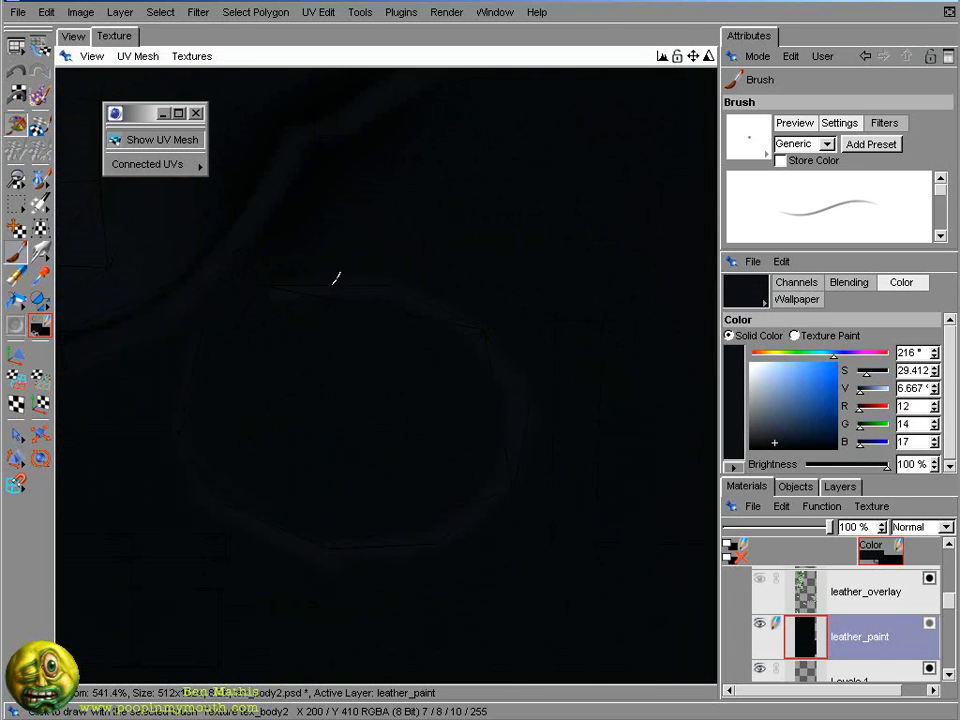
mouse_move(416, 347)
left_mouse_down()
mouse_move(396, 390)
mouse_move(450, 434)
left_mouse_up()
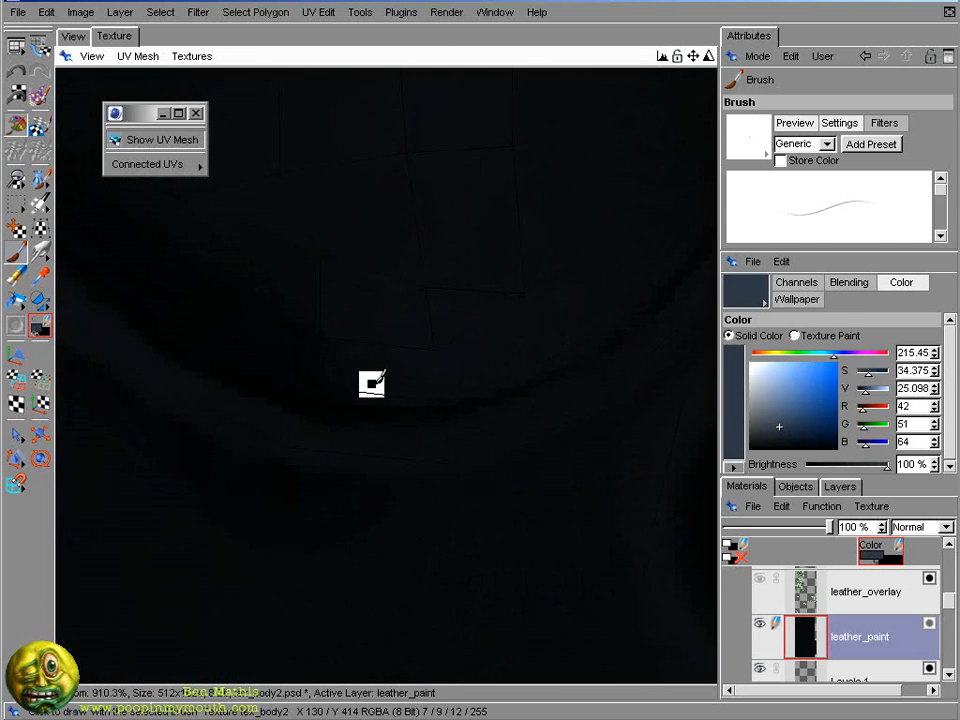
left_click_drag(470, 424, 603, 365)
scroll(340, 396, "down", 4)
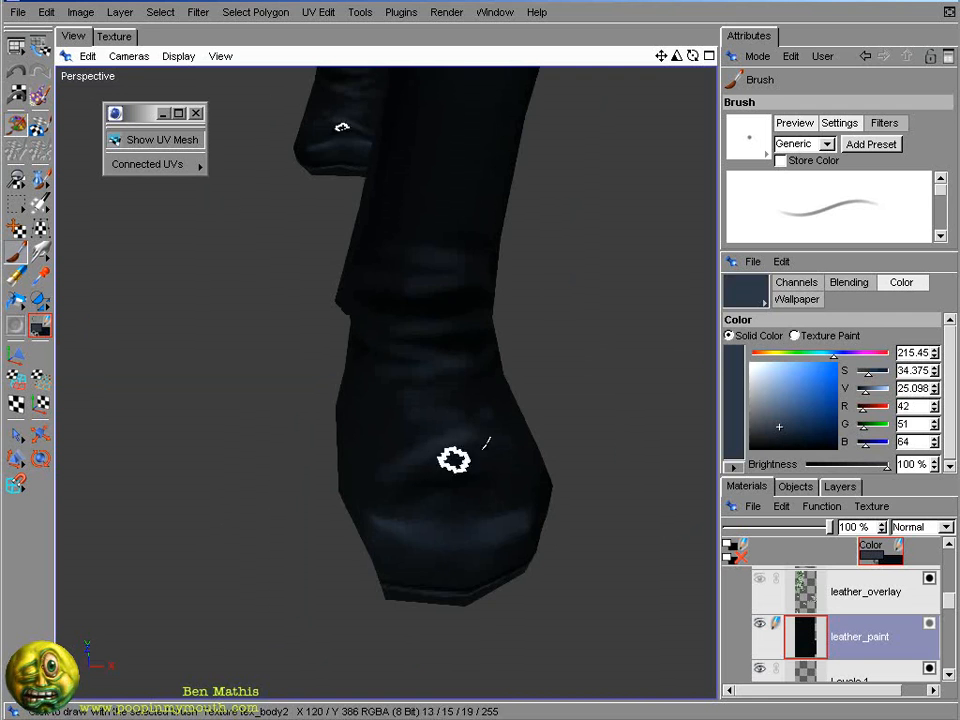
- Highlight the boot shaft's top edge and upper shin in blue (RGB 42, 51, 64)
right_click_drag(453, 460, 255, 206, "alt")
left_click_drag(255, 206, 677, 223, "alt")
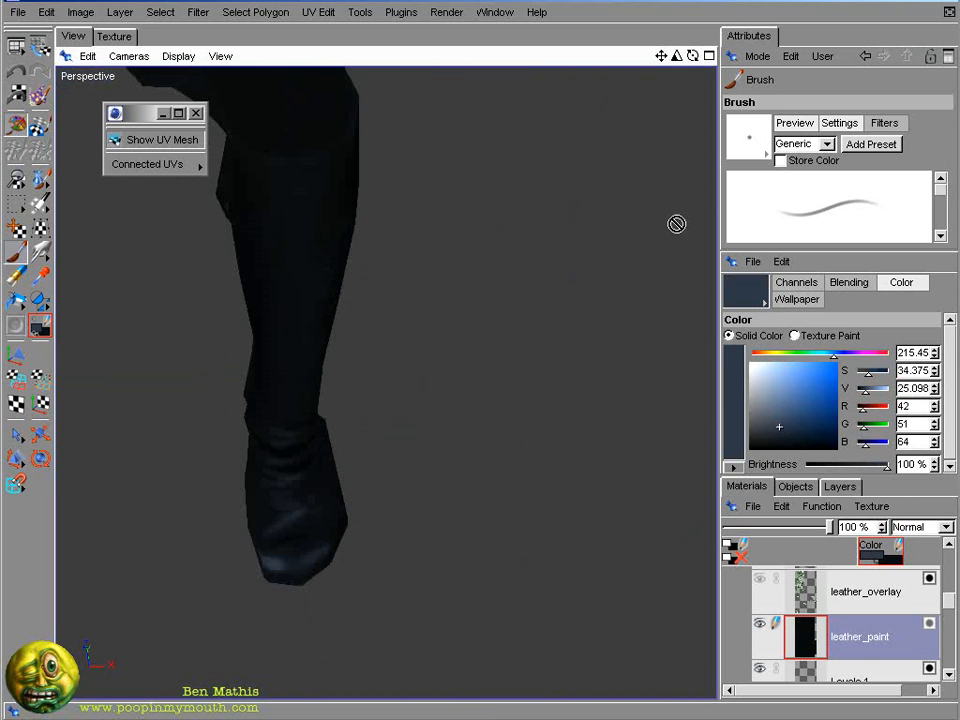
left_click_drag(476, 193, 372, 540, "alt")
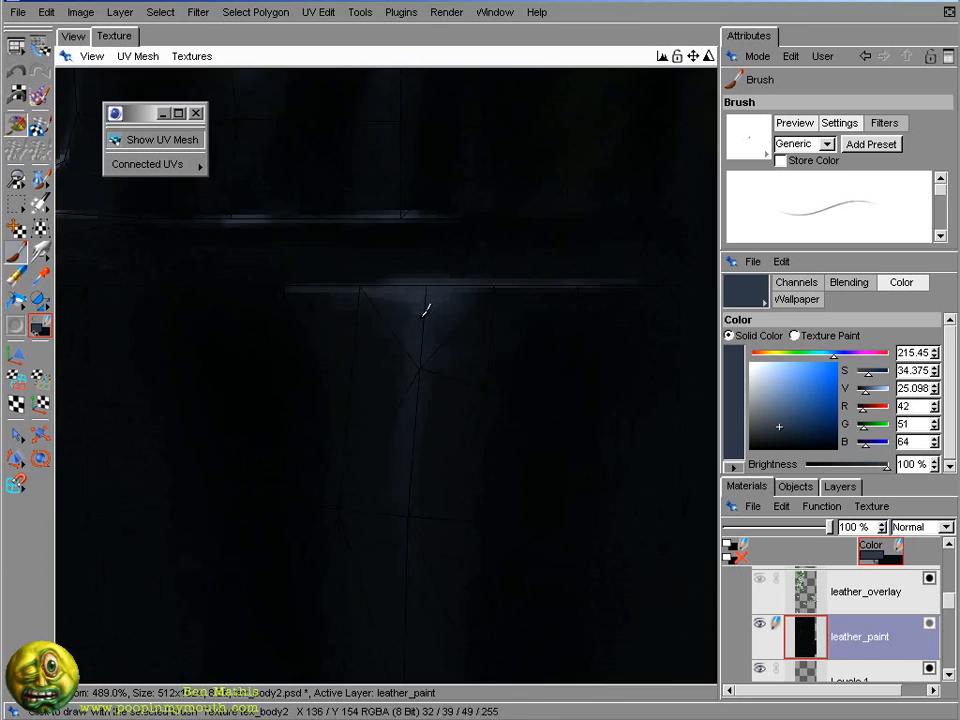
- Refine the ankle wrinkles on the boot texture with dark blue (RGB 18, 22, 27) and near-black (RGB 4, 5, 7)
middle_click_drag(425, 312, 521, 276, "alt")
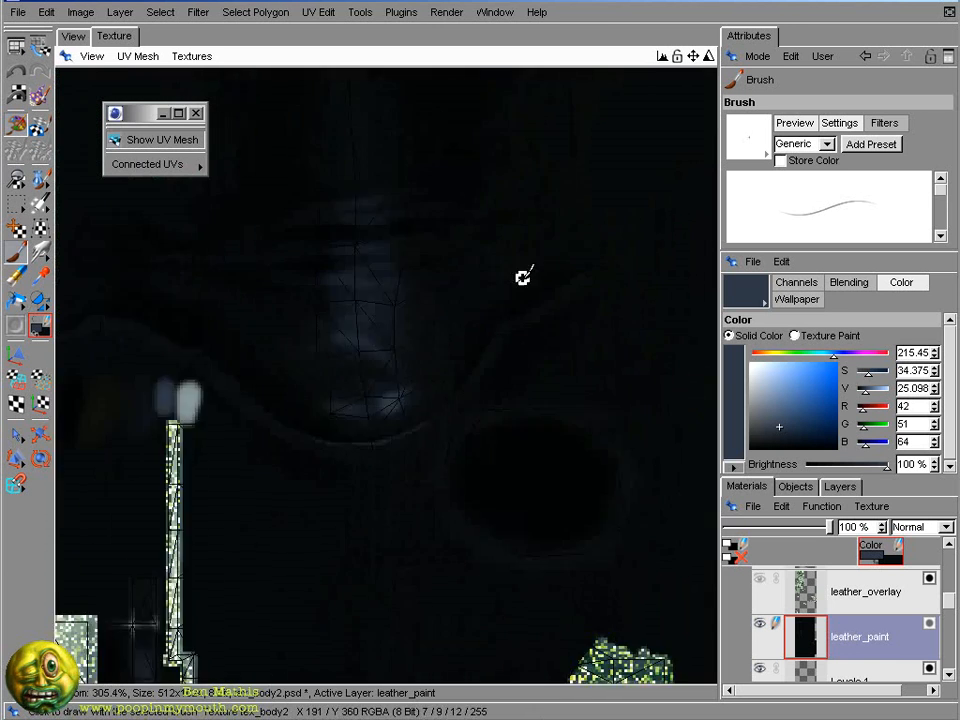
right_click_drag(521, 276, 339, 429, "alt")
left_click(381, 204, "ctrl")
right_click_drag(350, 288, 370, 425, "alt")
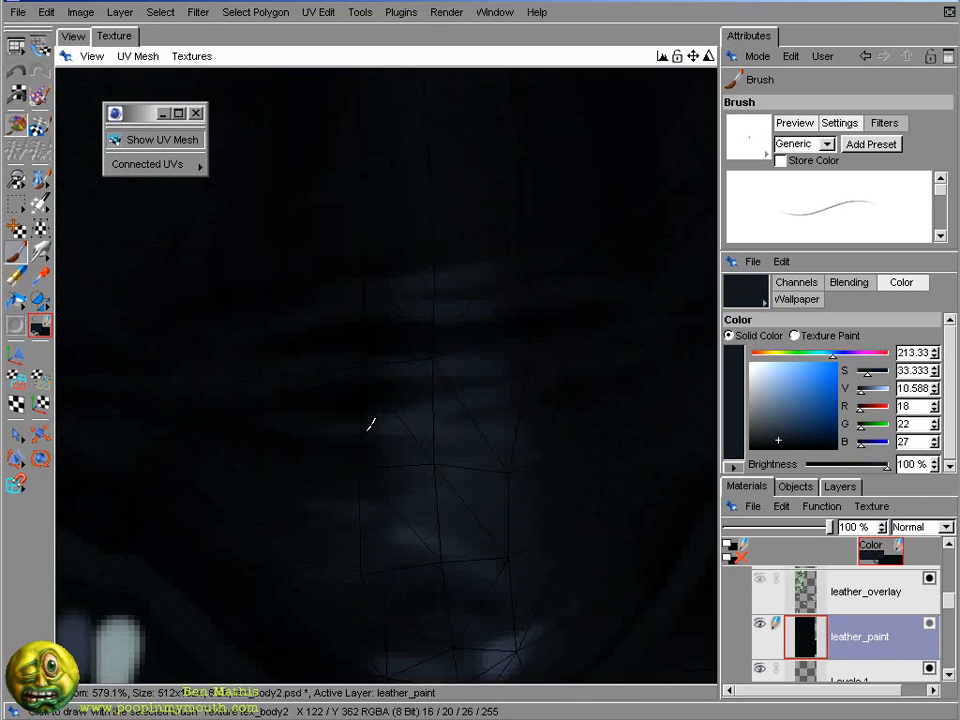
left_click(402, 405, "ctrl")
left_click(73, 36)
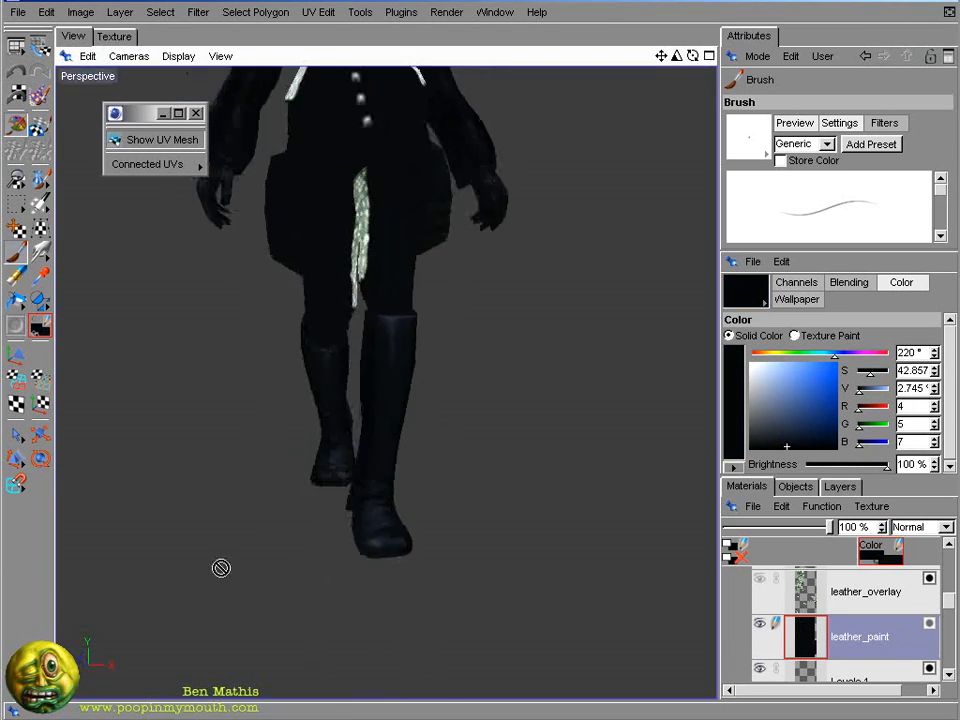
- Broaden the soft highlights over the boot's instep and toe with blue (RGB 41, 50, 63)
left_click_drag(221, 568, 415, 562, "alt")
middle_click_drag(415, 562, 424, 311, "alt")
right_click_drag(424, 311, 465, 350, "alt")
left_click_drag(465, 350, 407, 503, "alt")
left_click(482, 299, "ctrl")
left_click(461, 273, "ctrl")
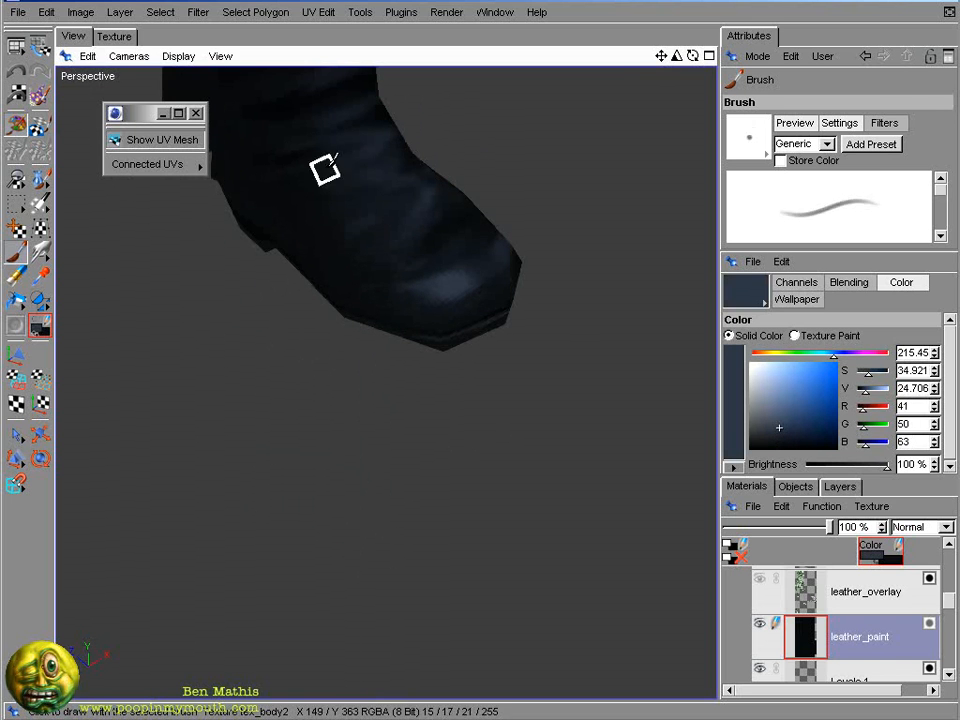
left_click_drag(345, 150, 673, 384, "alt")
right_click_drag(673, 384, 225, 420, "alt")
left_click(114, 36)
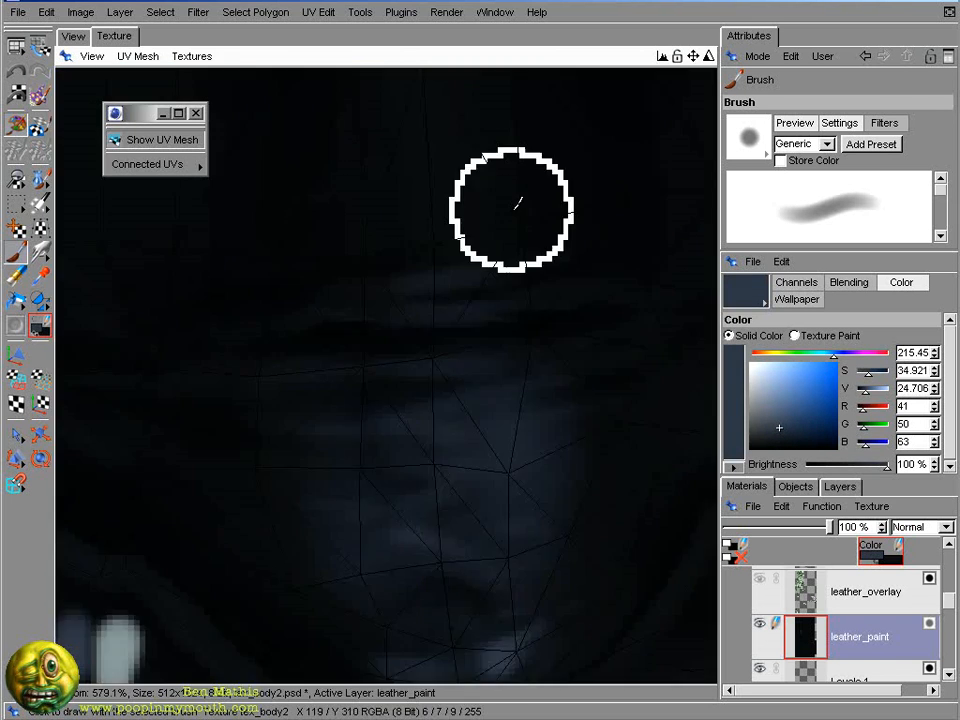
- Hide the UV mesh and paint sharp light-grey highlights (RGB 124, 138, 140) on the boot's ankle folds and toe
right_click_drag(512, 208, 230, 489, "alt")
left_click(345, 398, "ctrl")
right_click_drag(512, 278, 630, 230, "alt")
middle_click_drag(296, 420, 220, 420)
left_click_drag(342, 344, 508, 324)
left_click(420, 430, "ctrl")
left_click(160, 140)
left_click(465, 412, "ctrl")
left_click_drag(478, 546, 498, 543)
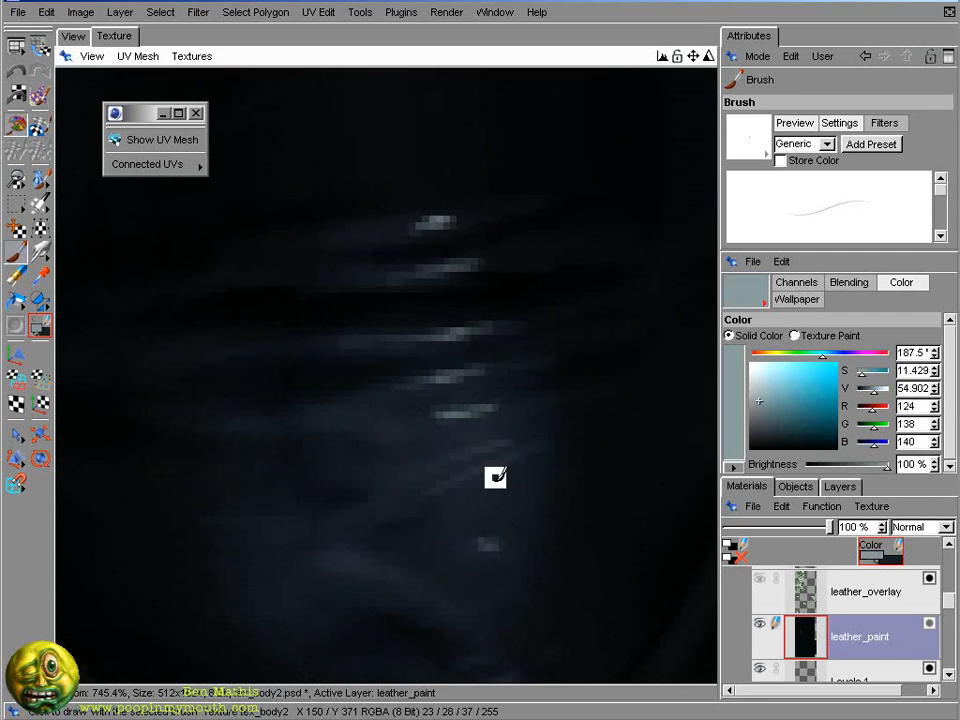
middle_click_drag(530, 541, 524, 275, "alt")
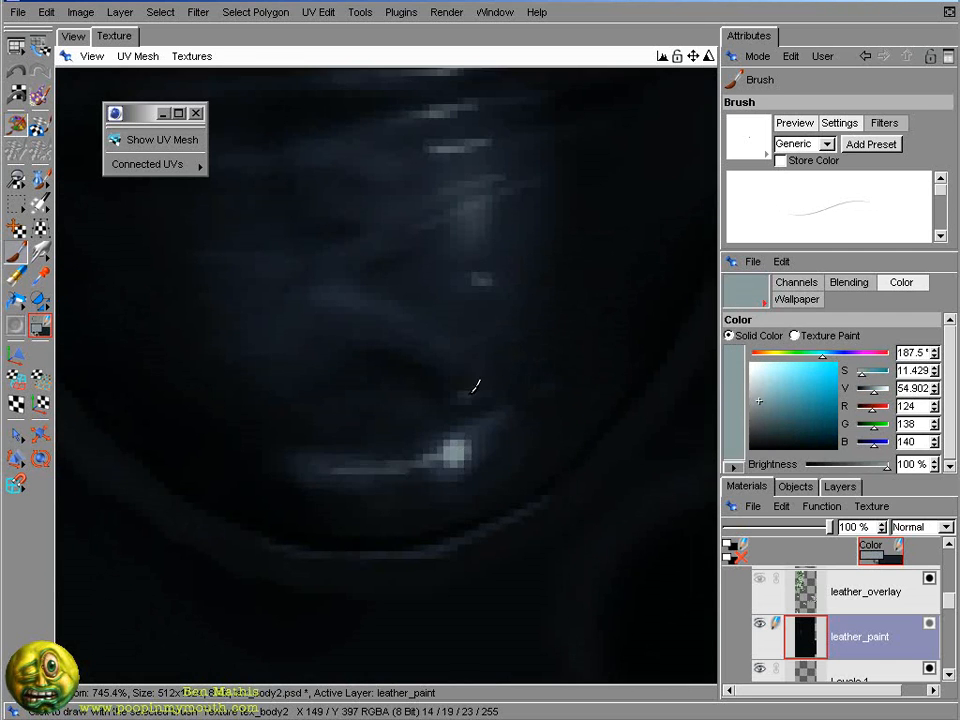
- Add light-grey (RGB 124, 138, 140) wrinkle highlights across the boot's instep on the model and blend them with dark blue (RGB 23, 28, 36)
left_click(73, 36)
left_click_drag(480, 270, 525, 150, "alt")
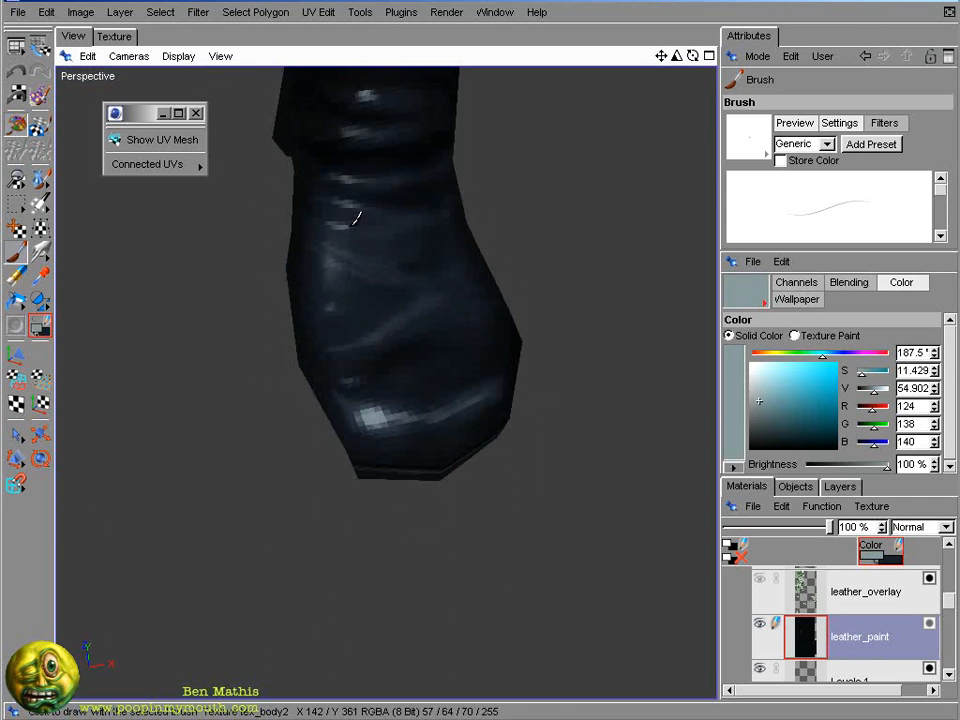
key("x")
key("x")
left_click_drag(373, 333, 393, 324)
left_click_drag(355, 267, 397, 281)
left_click_drag(362, 211, 395, 219)
key("x")
key("bracketright")
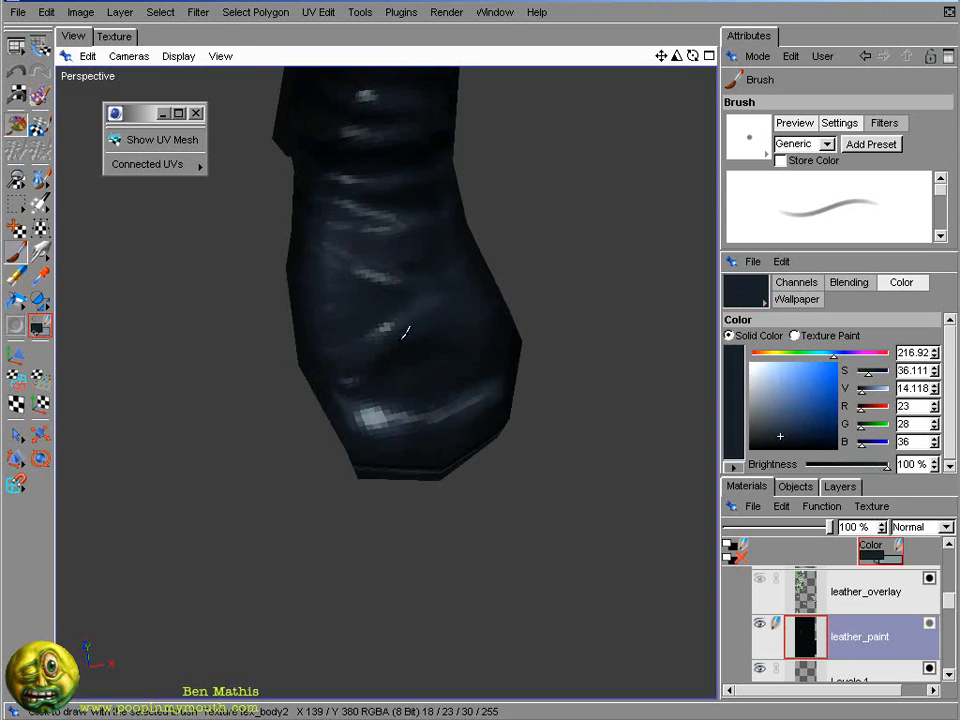
key("x")
key("x")
key("x")
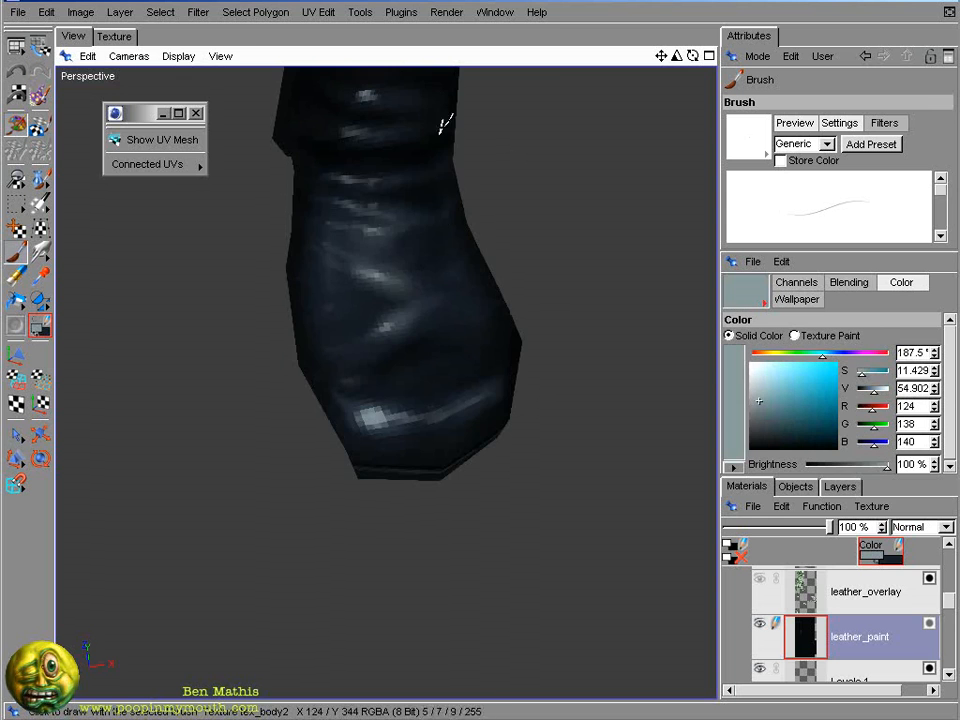
- Highlight the boot's top rim and the shin crease below it in light grey (RGB 124, 138, 140)
right_click_drag(445, 123, 560, 120, "alt")
middle_click_drag(560, 120, 579, 315, "alt")
right_click_drag(579, 315, 385, 308, "alt")
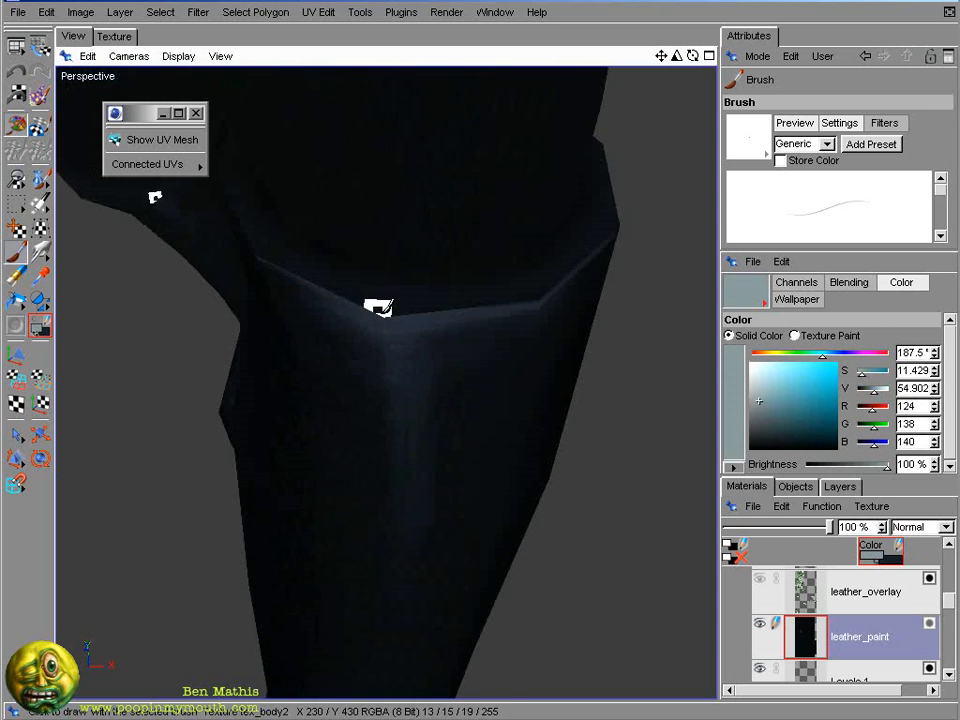
left_click(120, 41)
left_click_drag(385, 377, 560, 376)
left_click_drag(450, 440, 467, 390)
left_click(74, 37)
right_click_drag(527, 259, 148, 463, "alt")
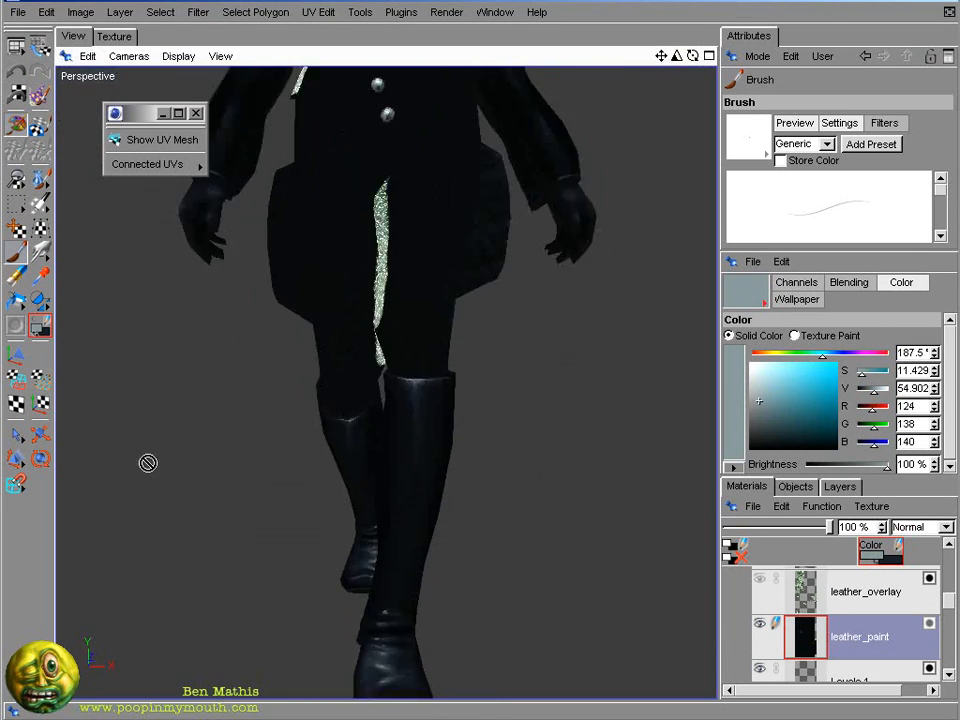
- Show the UV mesh and paint vertical olive bands (RGB 13, 15, 10) down the boot shaft's side, shading with RGB 23, 28, 36 and 2, 3, 4
left_click_drag(148, 463, 300, 420, "alt")
right_click_drag(300, 420, 350, 300, "alt")
left_click(115, 38)
left_click(426, 279, "ctrl")
left_click(74, 37)
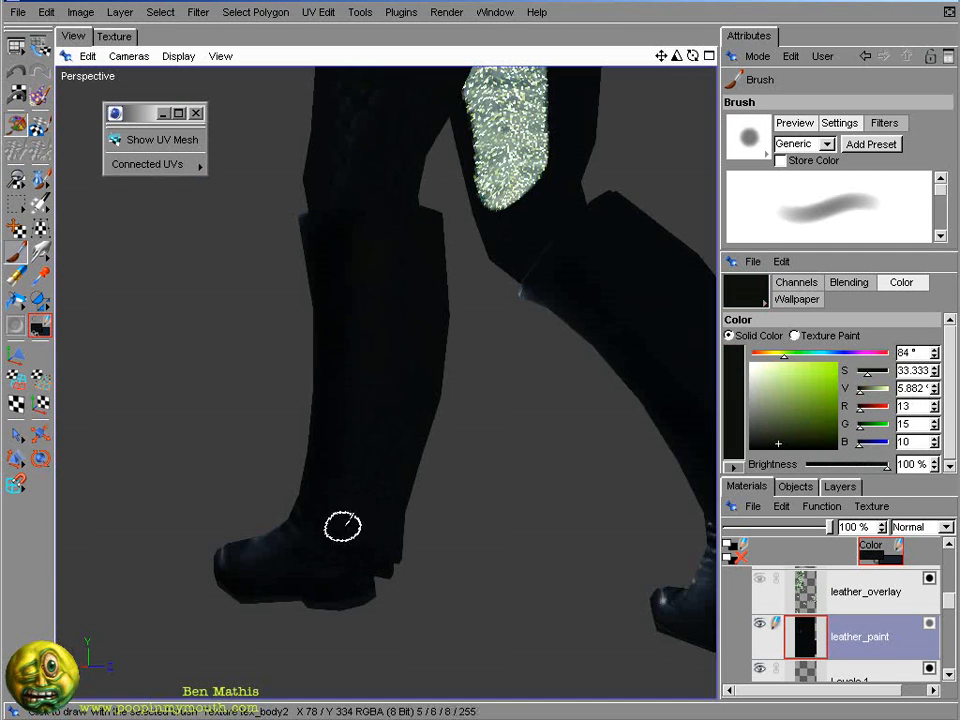
left_click(115, 37)
left_click(172, 144)
left_click(520, 215, "ctrl")
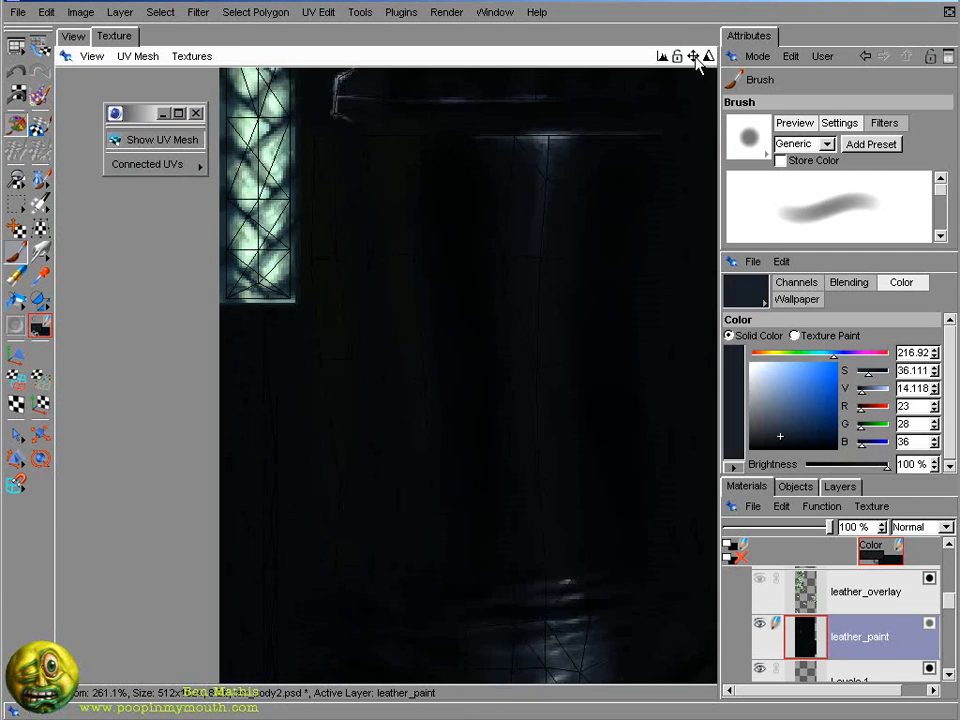
left_click_drag(693, 58, 700, 2)
left_click(395, 518, "ctrl")
middle_click_drag(385, 343, 388, 624, "alt")
left_click(74, 37)
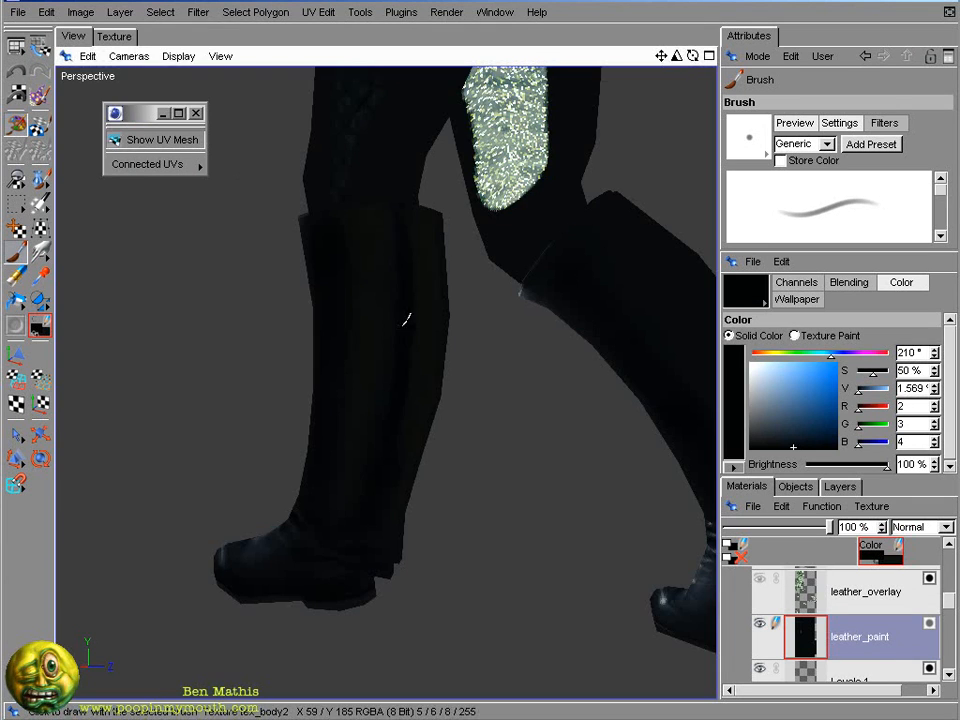
- Paint matching olive bands (RGB 13, 15, 10) on the opposite side of the boot shaft's texture and sample near-black (RGB 2, 3, 4)
left_click(379, 474, "ctrl")
left_click(115, 37)
middle_click_drag(654, 283, 475, 129, "alt")
right_click_drag(580, 318, 570, 318, "alt")
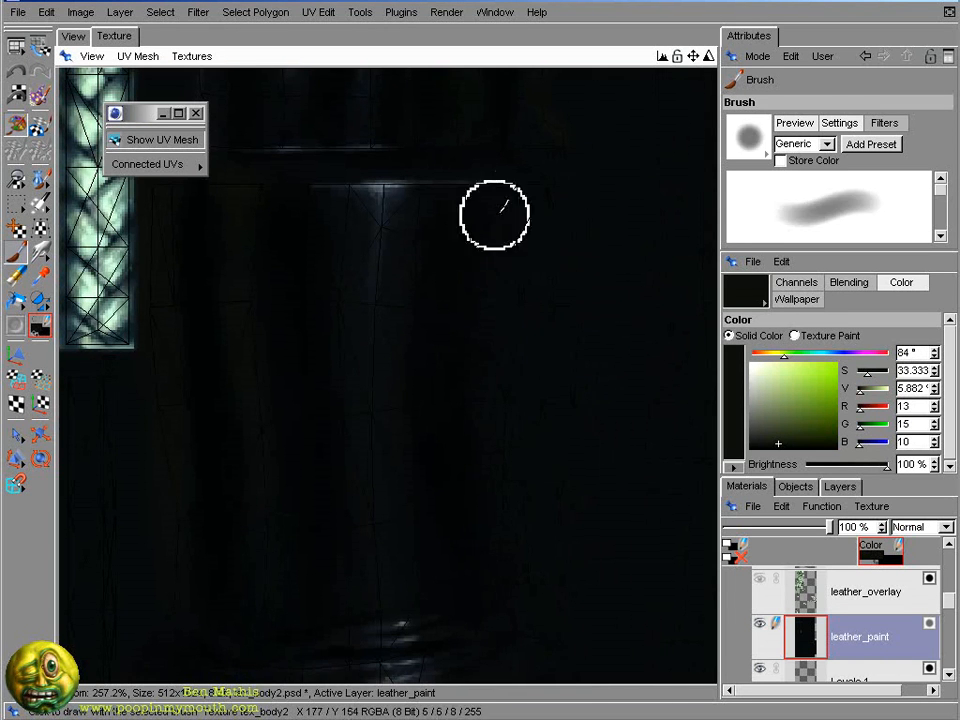
left_click(525, 423, "ctrl")
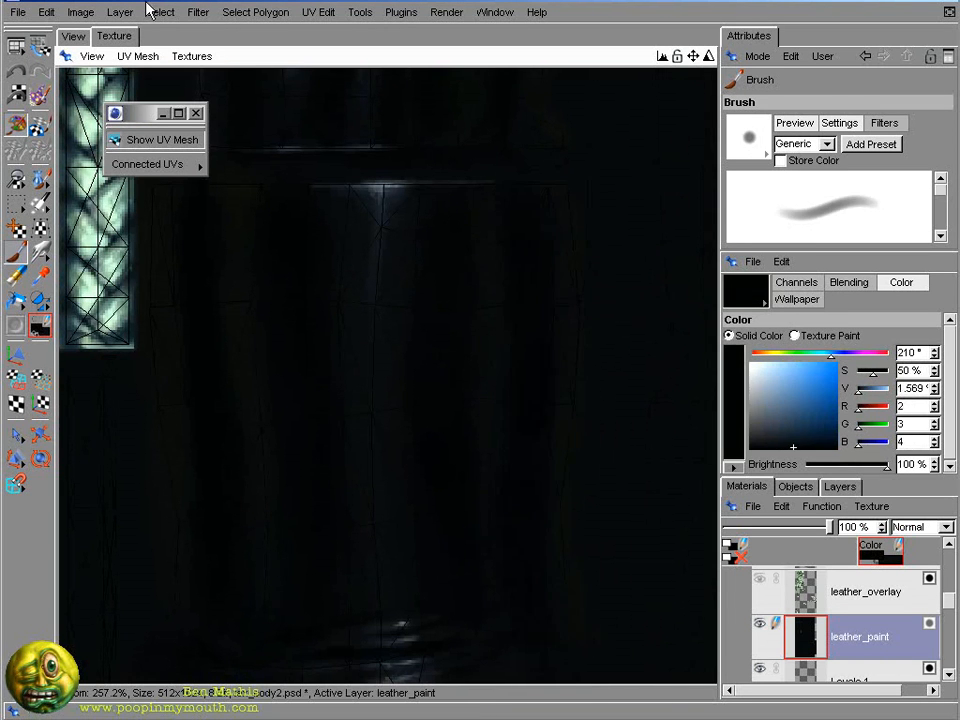
- Inspect the boot's shading on the 3D model from several angles and return to its UV texture
left_click(74, 37)
left_click_drag(500, 250, 639, 242, "alt")
right_click_drag(639, 242, 670, 242, "alt")
left_click(605, 535, "ctrl")
left_click(551, 399, "ctrl")
left_click_drag(553, 395, 642, 128, "alt")
left_click(115, 37)
right_click_drag(590, 197, 518, 197, "alt")
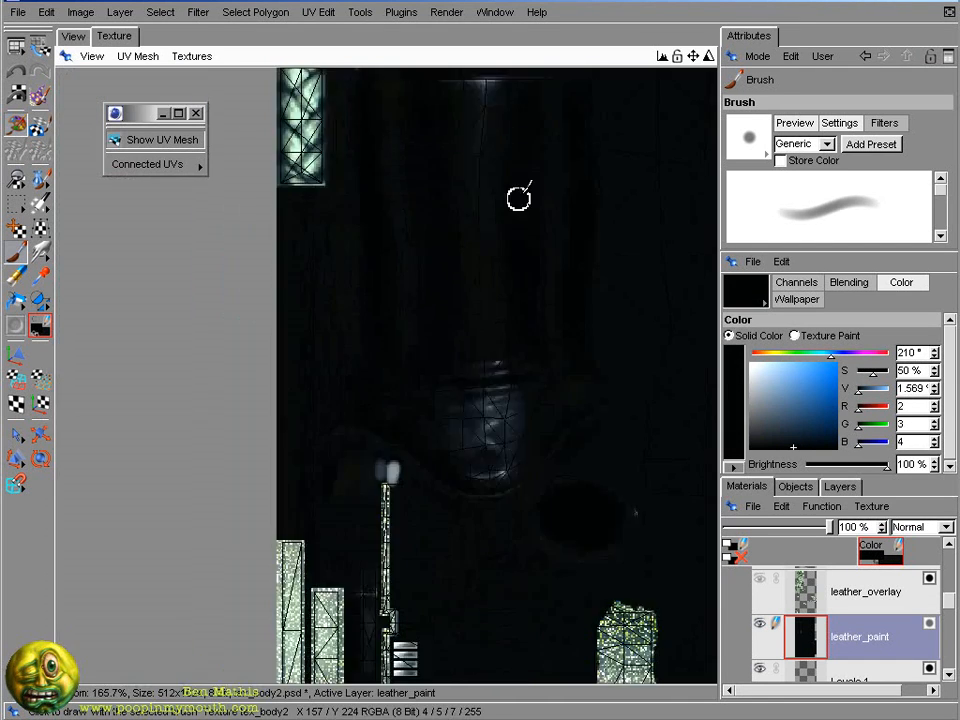
- Add thin olive-grey (RGB 46, 52, 38) highlights to the boot texture's side creases and along the shaft's top rim
middle_click_drag(518, 197, 500, 560, "alt")
right_click_drag(400, 392, 482, 392, "alt")
left_click(482, 392, "ctrl")
mouse_move(440, 620)
middle_mouse_down("alt")
mouse_move(397, 186)
mouse_move(370, 186)
middle_mouse_up("alt")
left_click_drag(226, 455, 212, 470)
middle_click_drag(235, 251, 250, 620, "alt")
right_click_drag(270, 283, 285, 283, "alt")
middle_click_drag(285, 283, 269, 283)
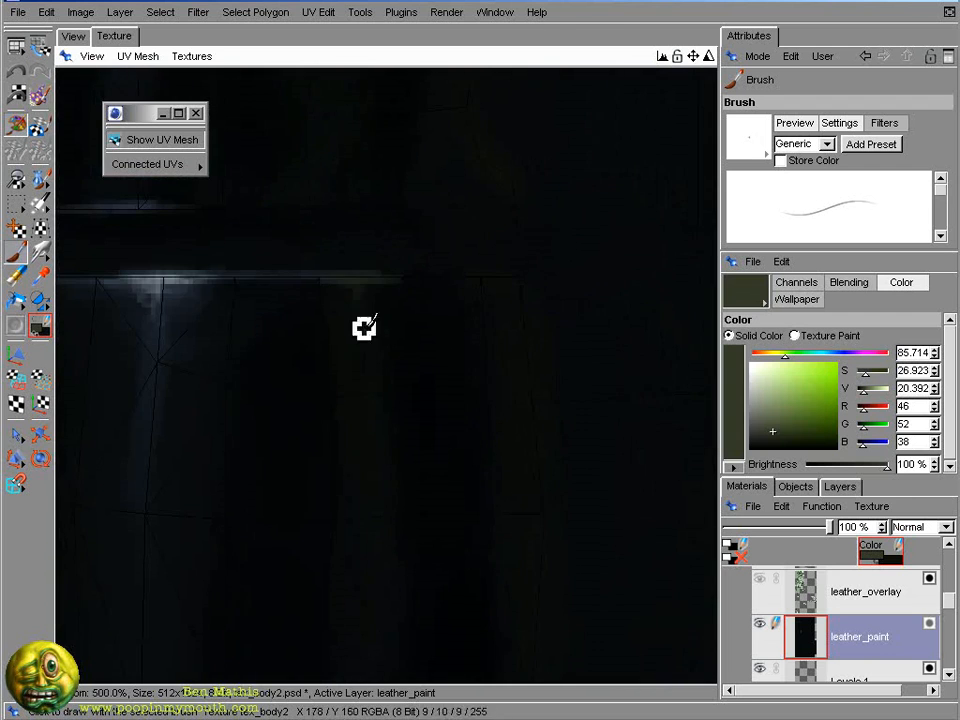
left_click(73, 36)
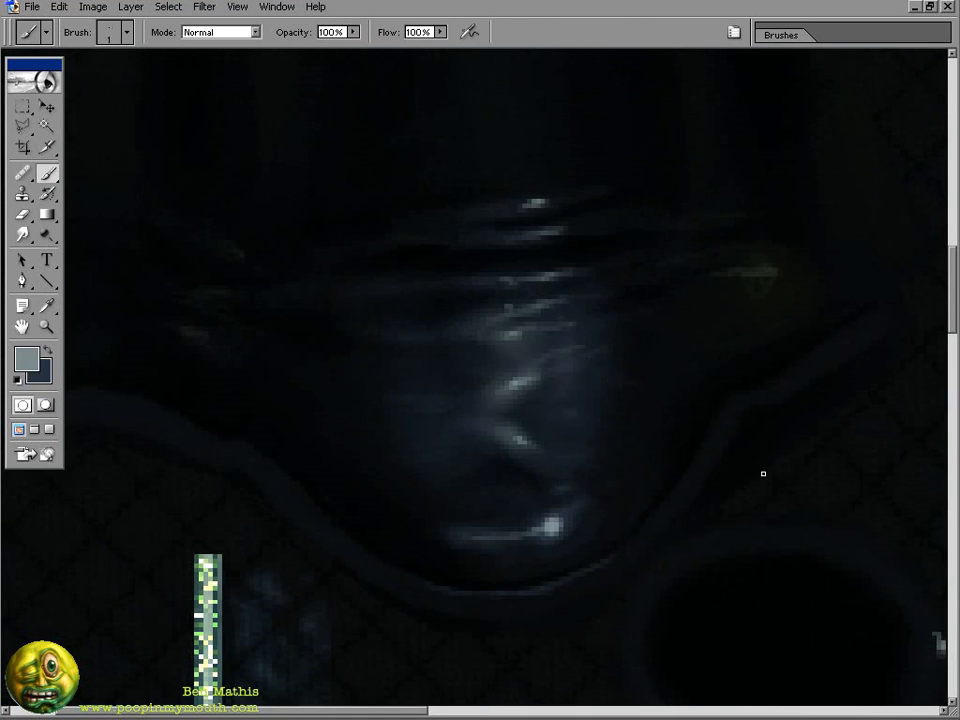
- Switch to Photoshop and smudge the boot's olive crease highlights and shaft bands with a size 10 brush at 100% strength
left_click_drag(754, 215, 684, 311)
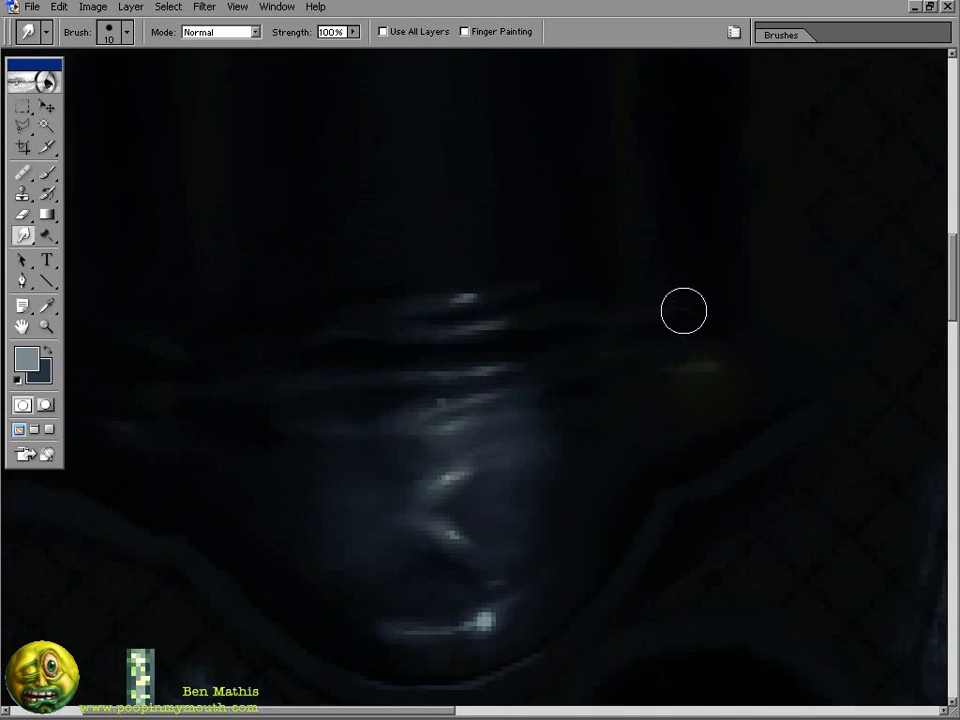
left_click_drag(330, 220, 351, 482)
left_click_drag(226, 180, 216, 432)
left_click_drag(692, 497, 458, 283)
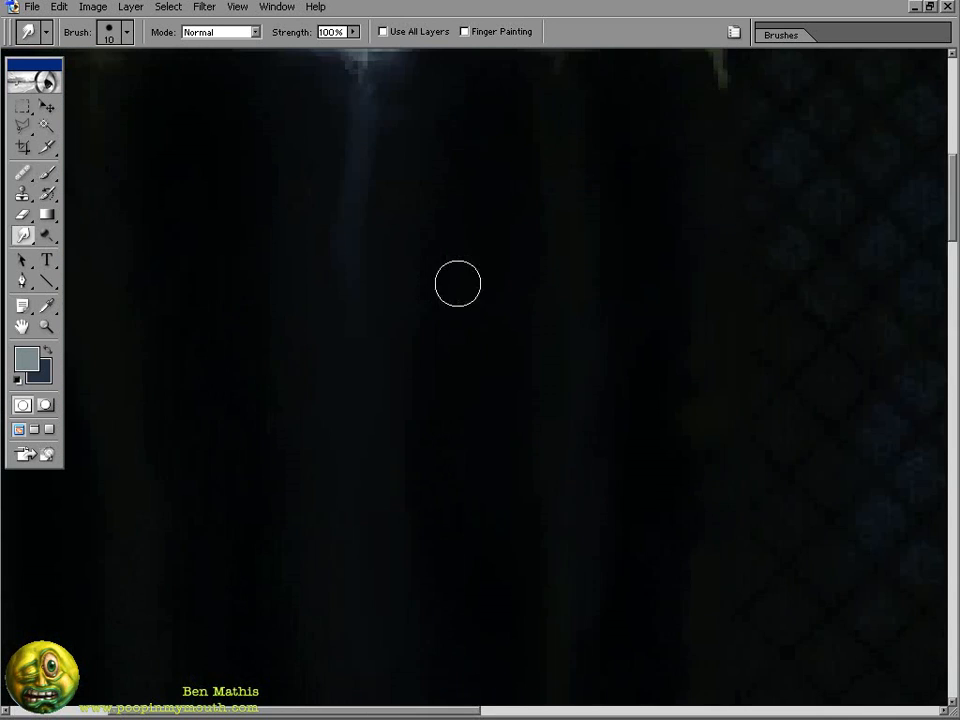
left_click_drag(660, 698, 645, 501)
left_click_drag(395, 90, 405, 399)
mouse_move(276, 700)
left_mouse_down()
mouse_move(406, 583)
mouse_move(514, 418)
mouse_move(362, 483)
left_mouse_up()
- Sample dark tones from the boot texture, paint subtle edge highlights along the sole seam and smudge them into the leather
key("b")
left_click(711, 431, "alt")
left_click_drag(122, 450, 290, 432)
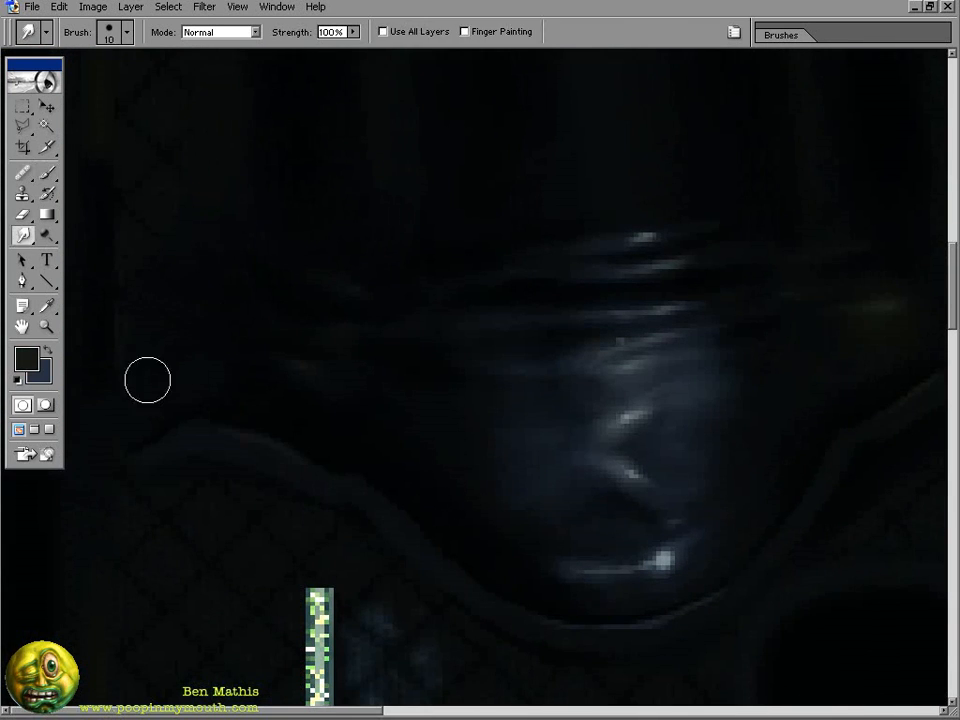
left_click_drag(679, 104, 643, 194)
key("b")
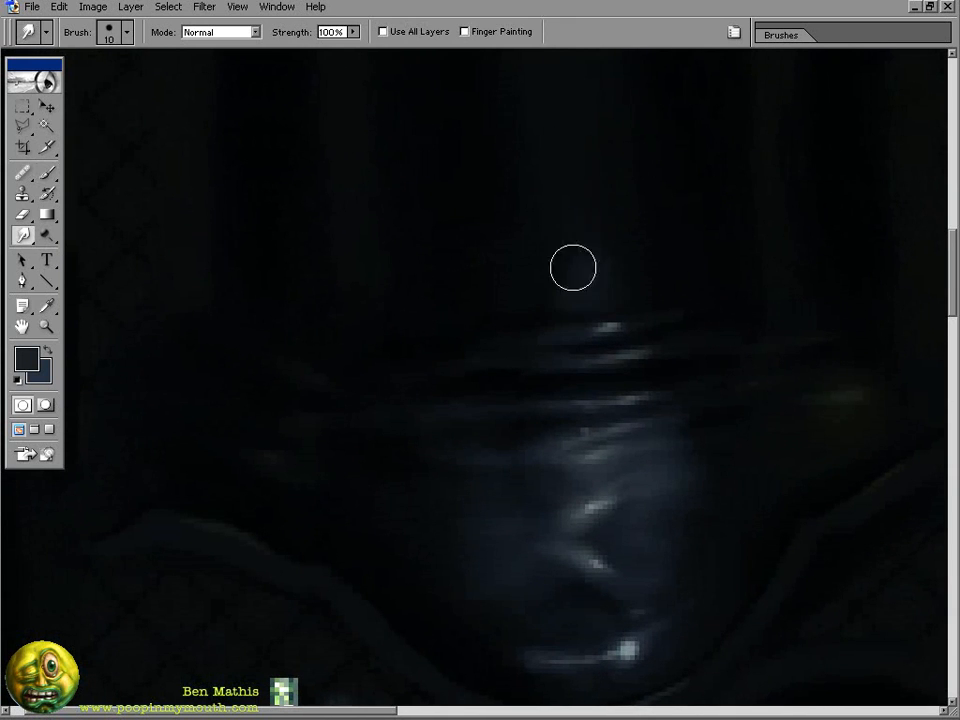
left_click_drag(733, 404, 707, 311)
left_click_drag(567, 380, 590, 594)
left_click_drag(516, 257, 408, 513)
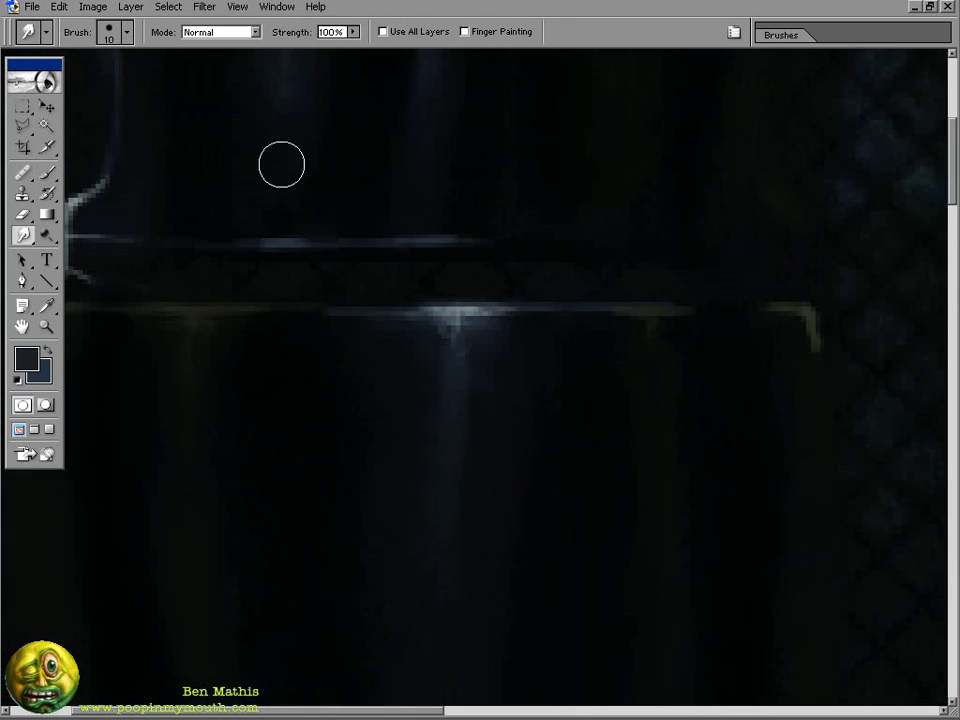